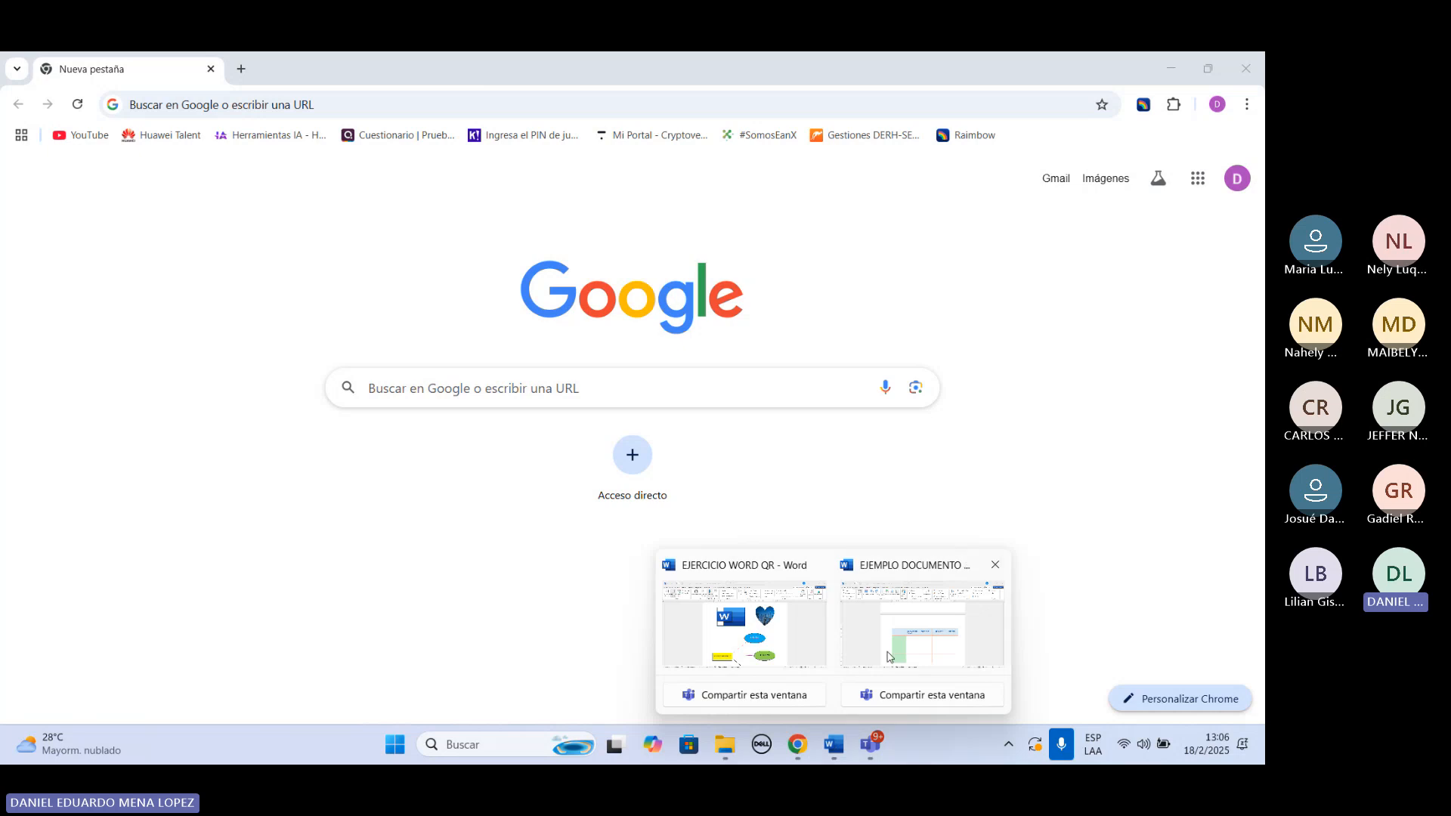
# Switch to the EJEMPLO DOCUMENTO OFFICE 2025 document in Word and examine the layout of its tables on pages 3 and 4.
pyautogui.click(885, 639)
pyautogui.scroll(-2, 801, 559)
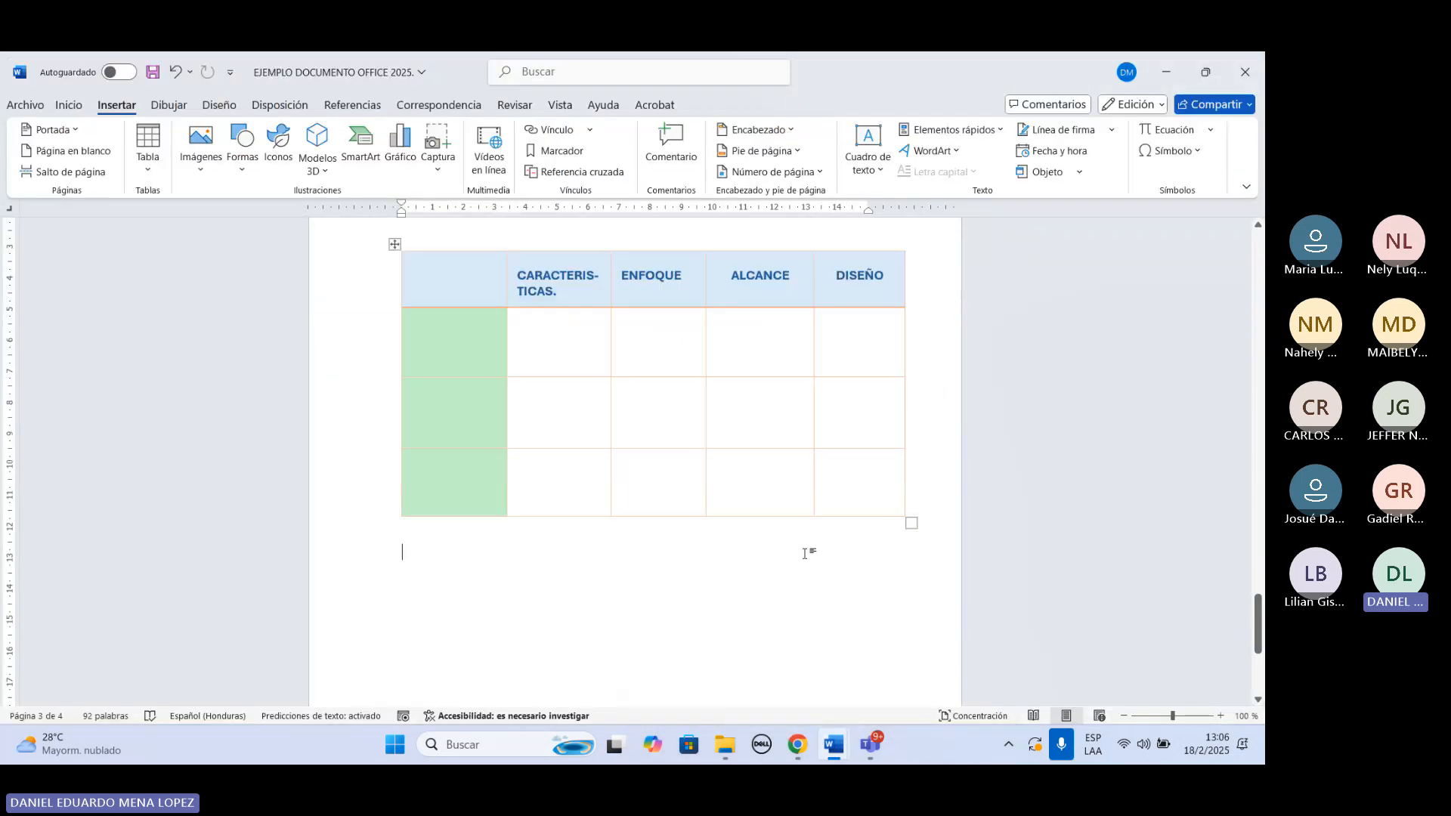
pyautogui.scroll(6, 805, 551)
pyautogui.scroll(3, 818, 560)
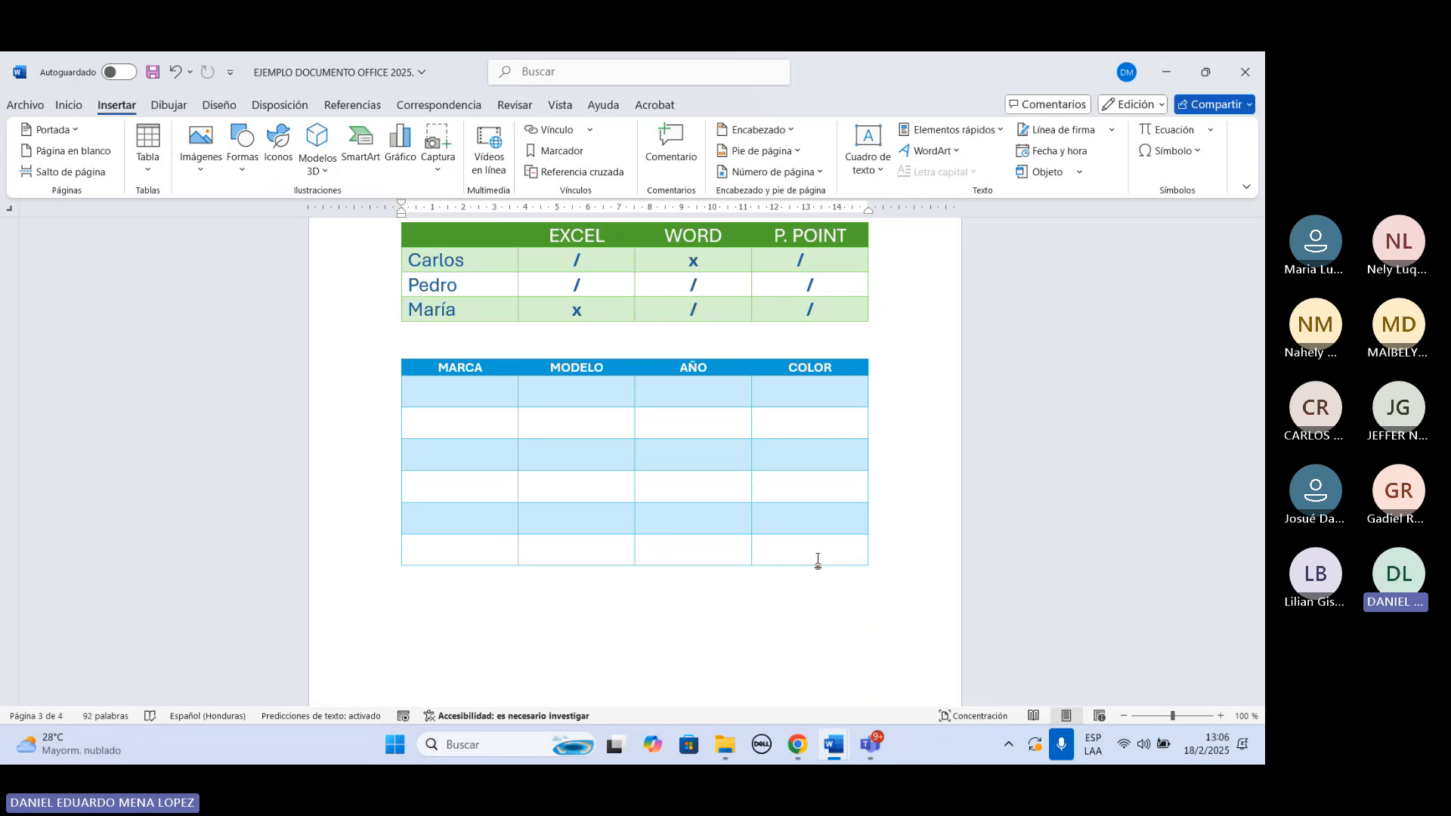
pyautogui.scroll(1, 804, 554)
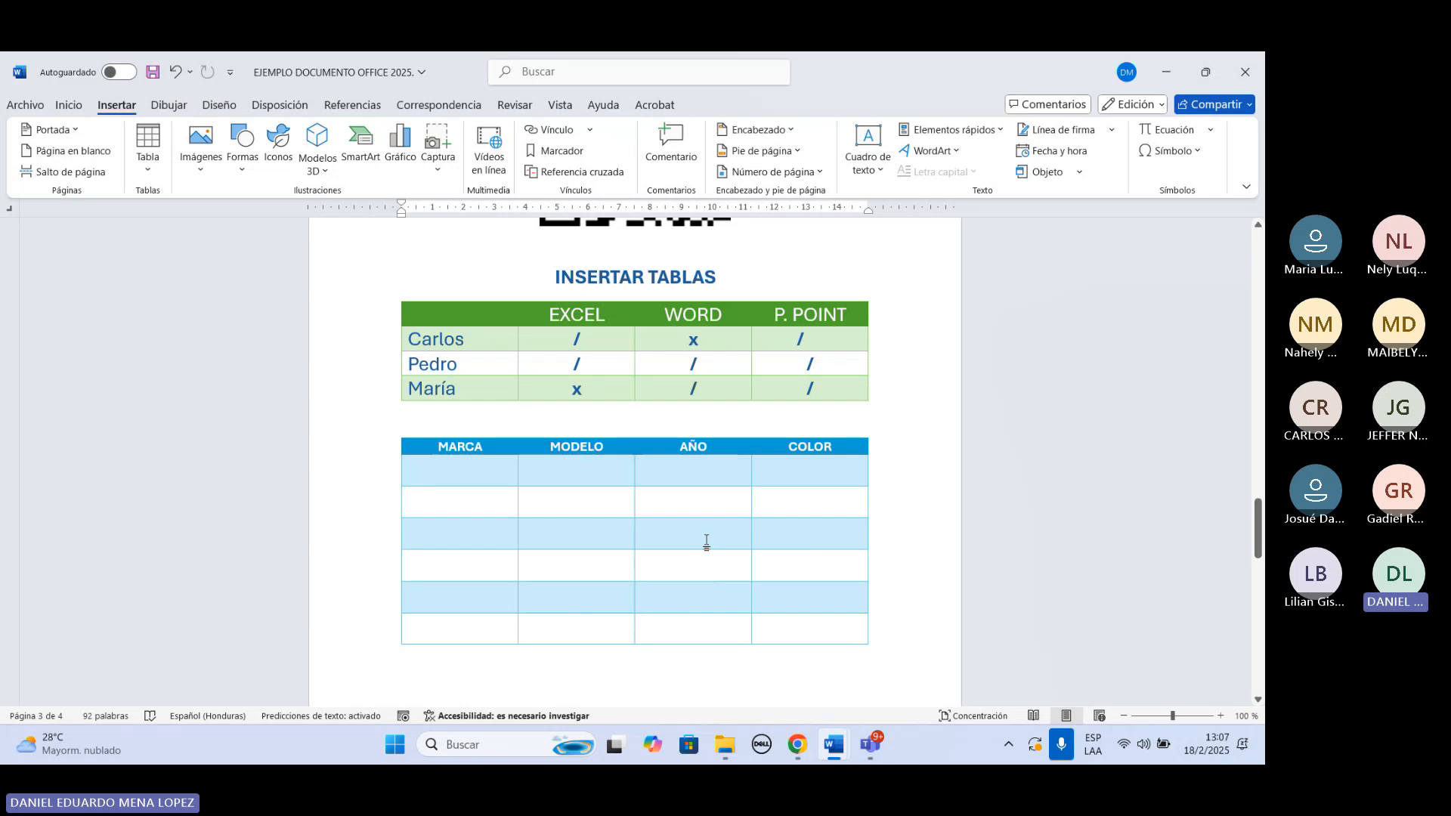
pyautogui.scroll(-6, 706, 542)
pyautogui.scroll(4, 695, 547)
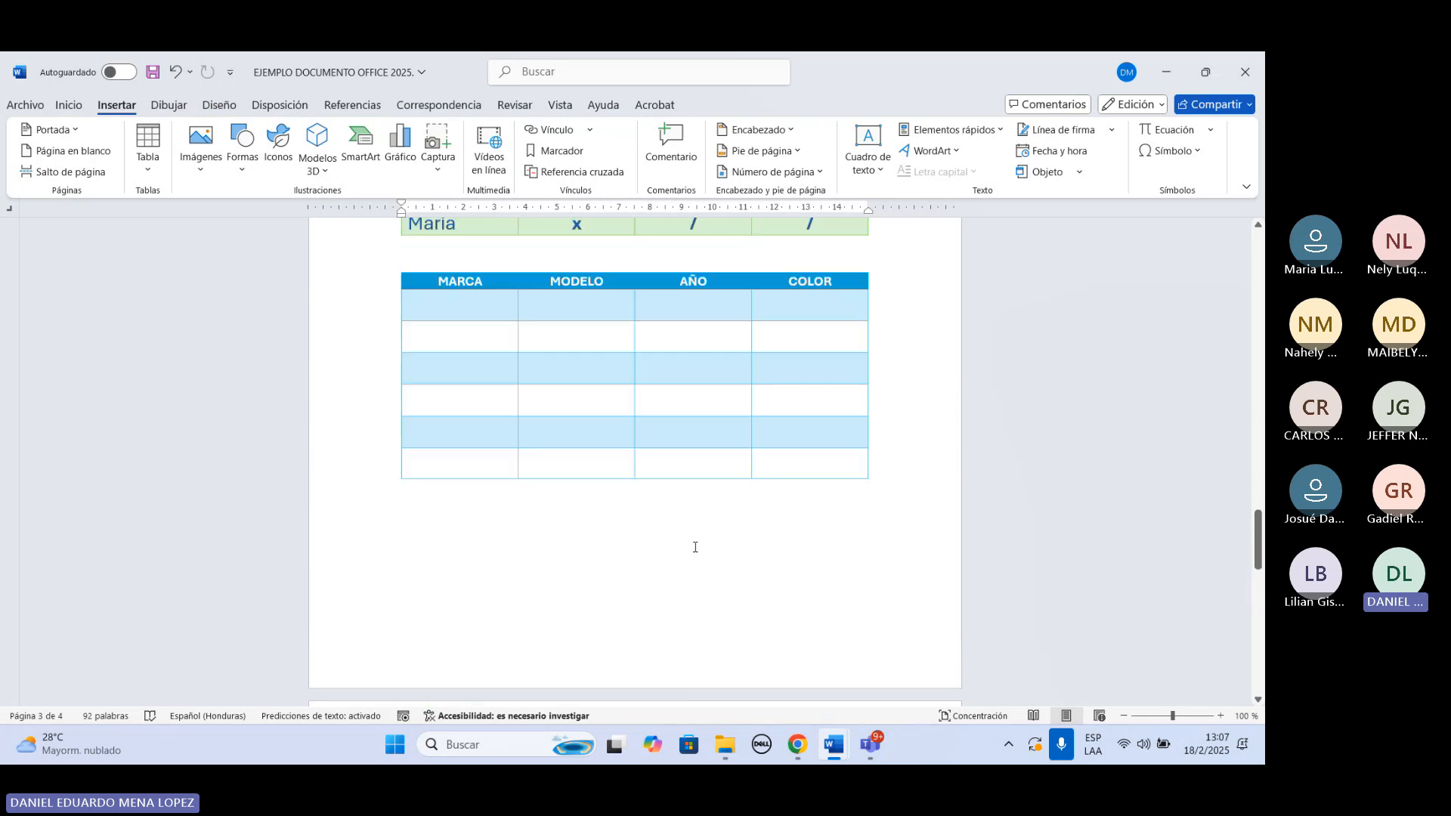
pyautogui.scroll(2, 696, 547)
pyautogui.scroll(-6, 705, 551)
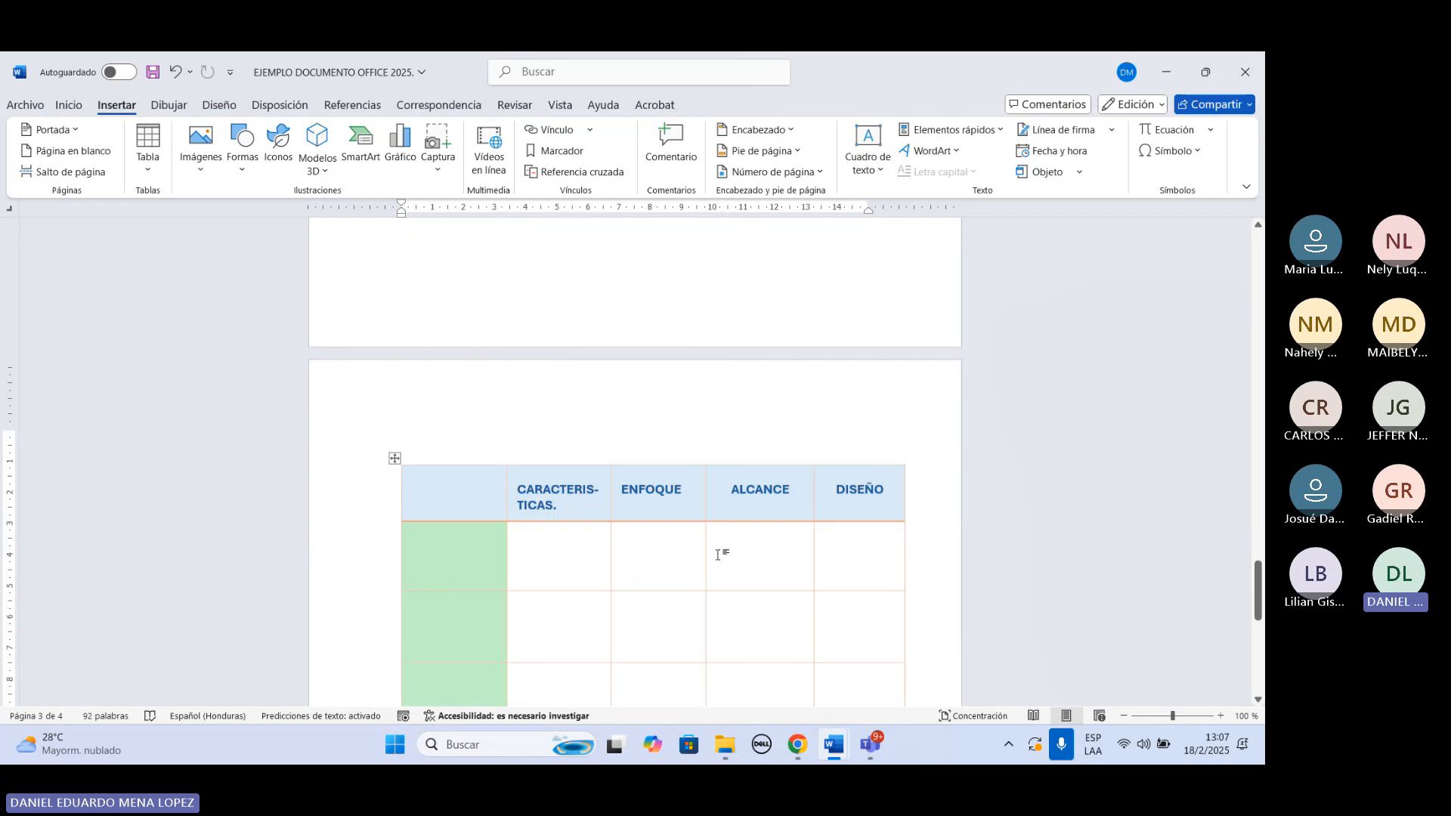
pyautogui.scroll(-2, 717, 555)
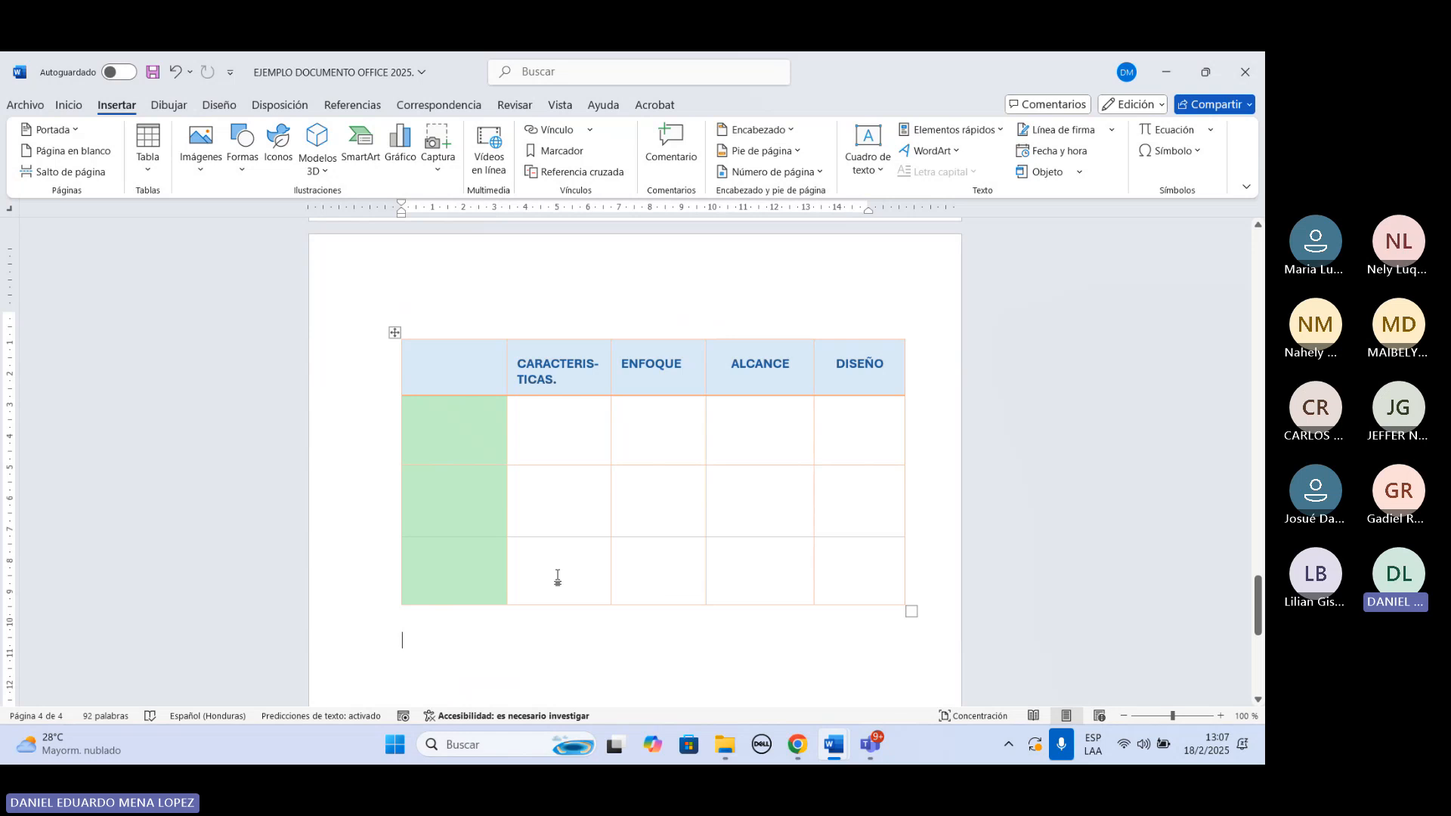
pyautogui.scroll(6, 699, 508)
pyautogui.scroll(-3, 707, 512)
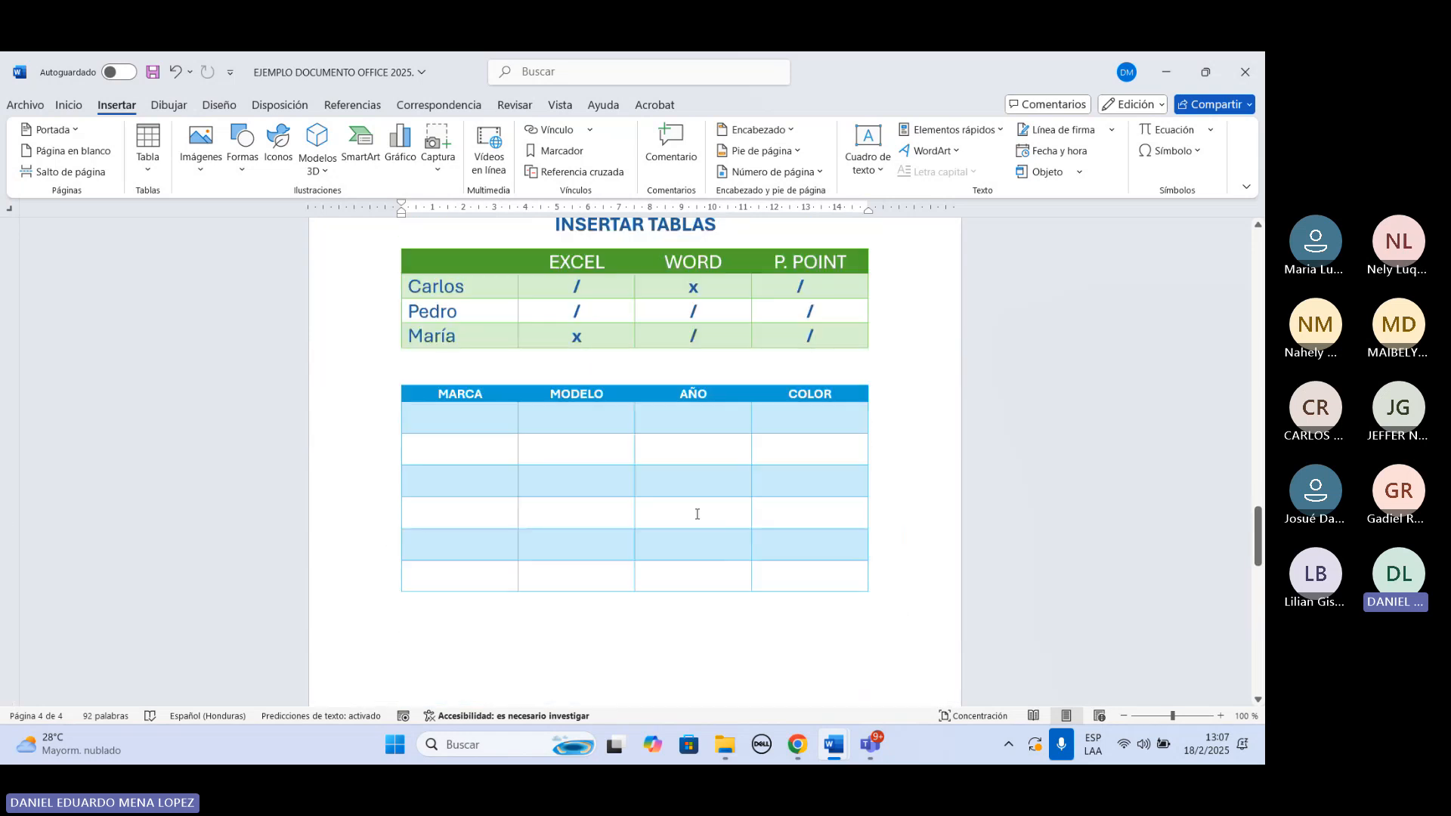
pyautogui.scroll(1, 618, 521)
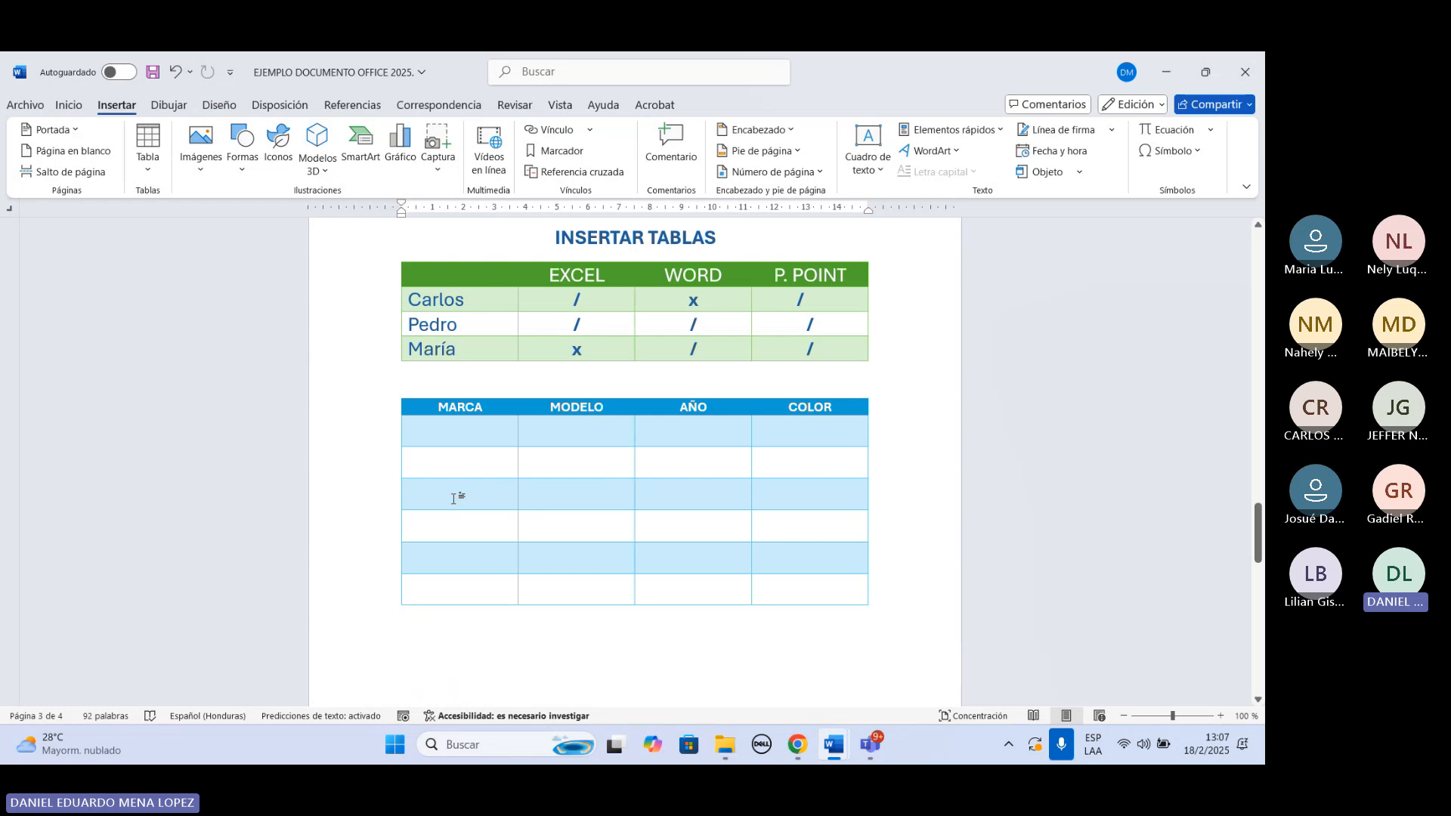
# Insert a row below the first empty row of the blue table headed MARCA, MODELO, AÑO and COLOR.
pyautogui.click(440, 584)
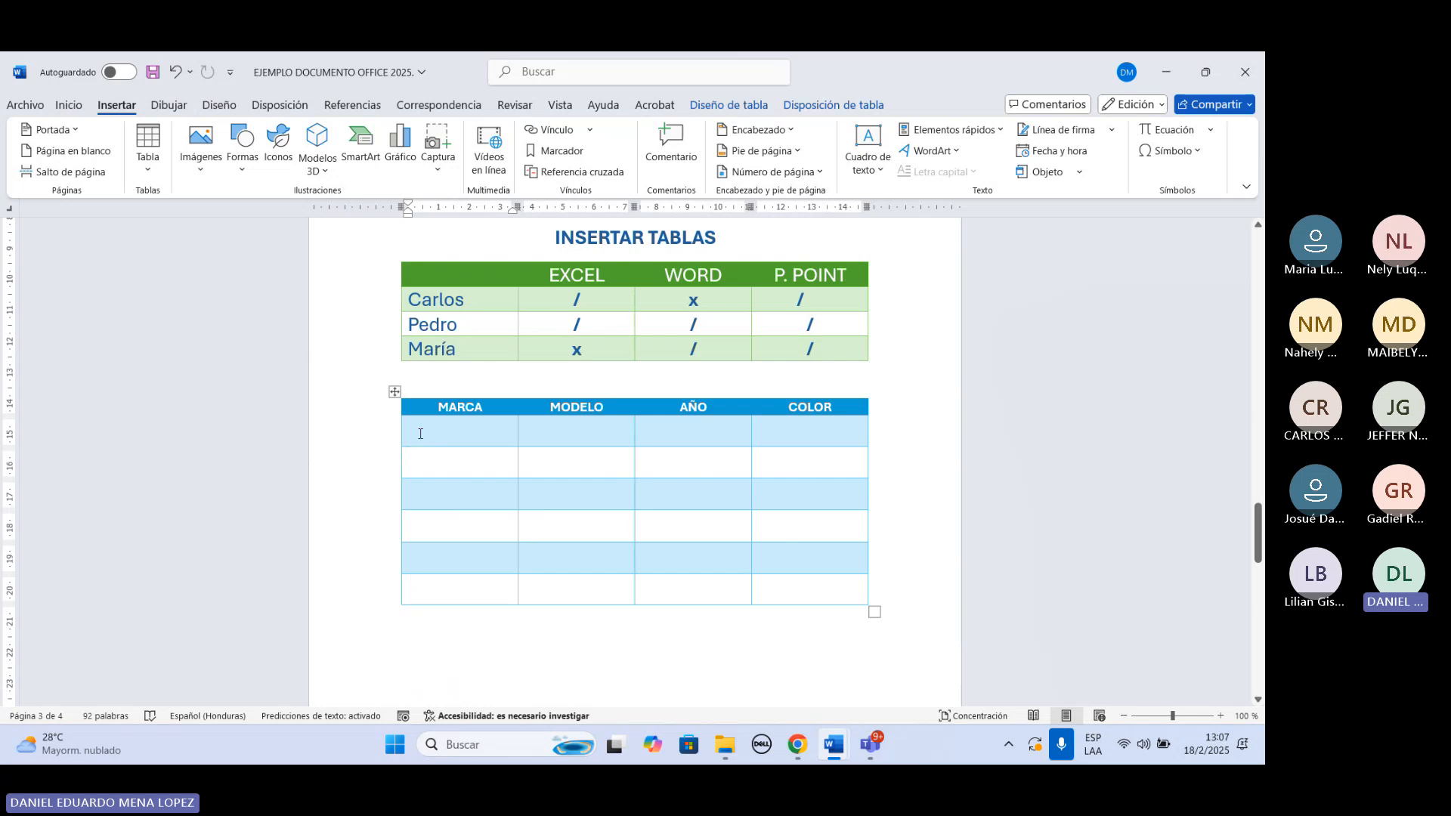
pyautogui.click(431, 434)
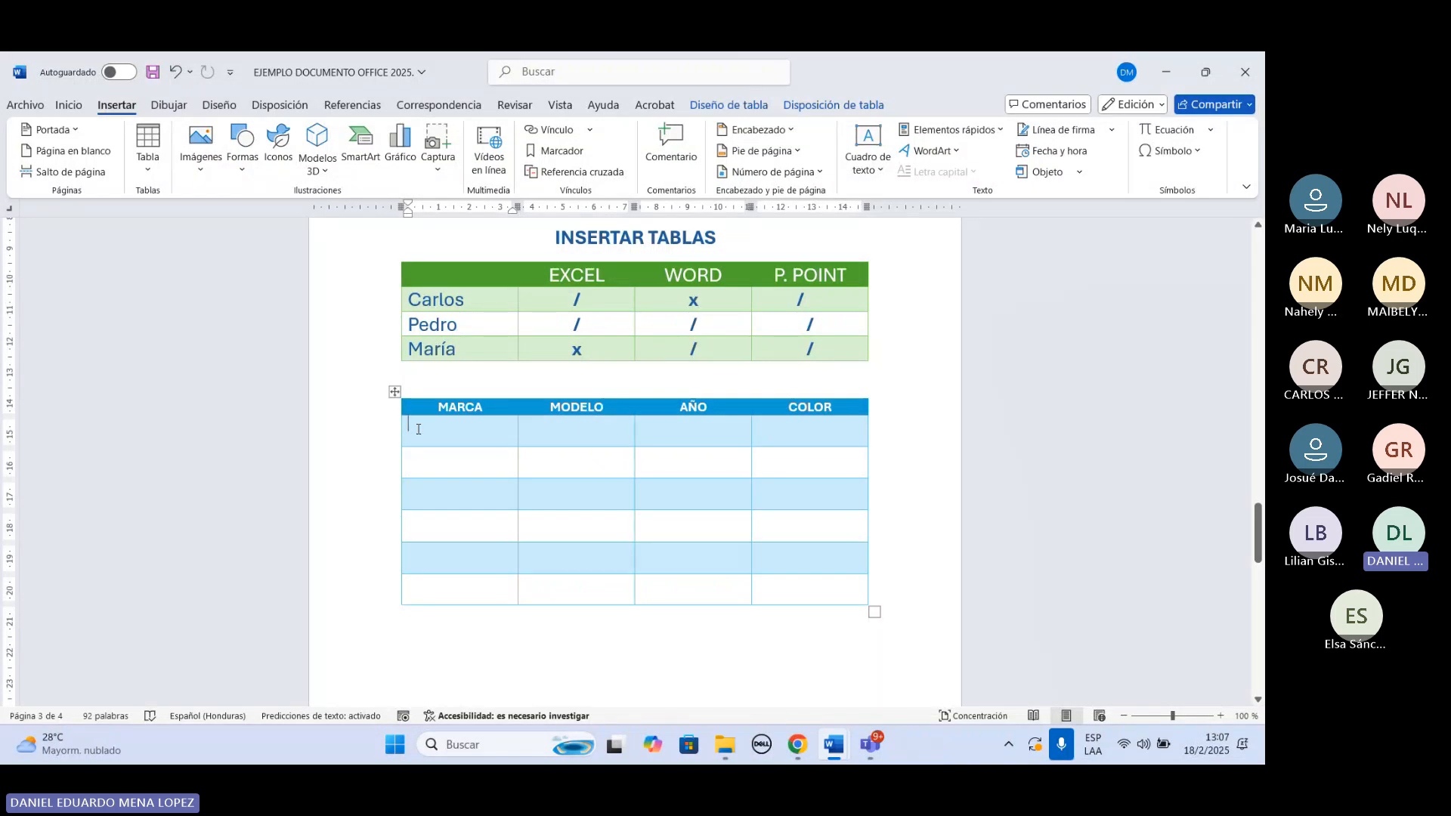
pyautogui.rightClick(417, 428)
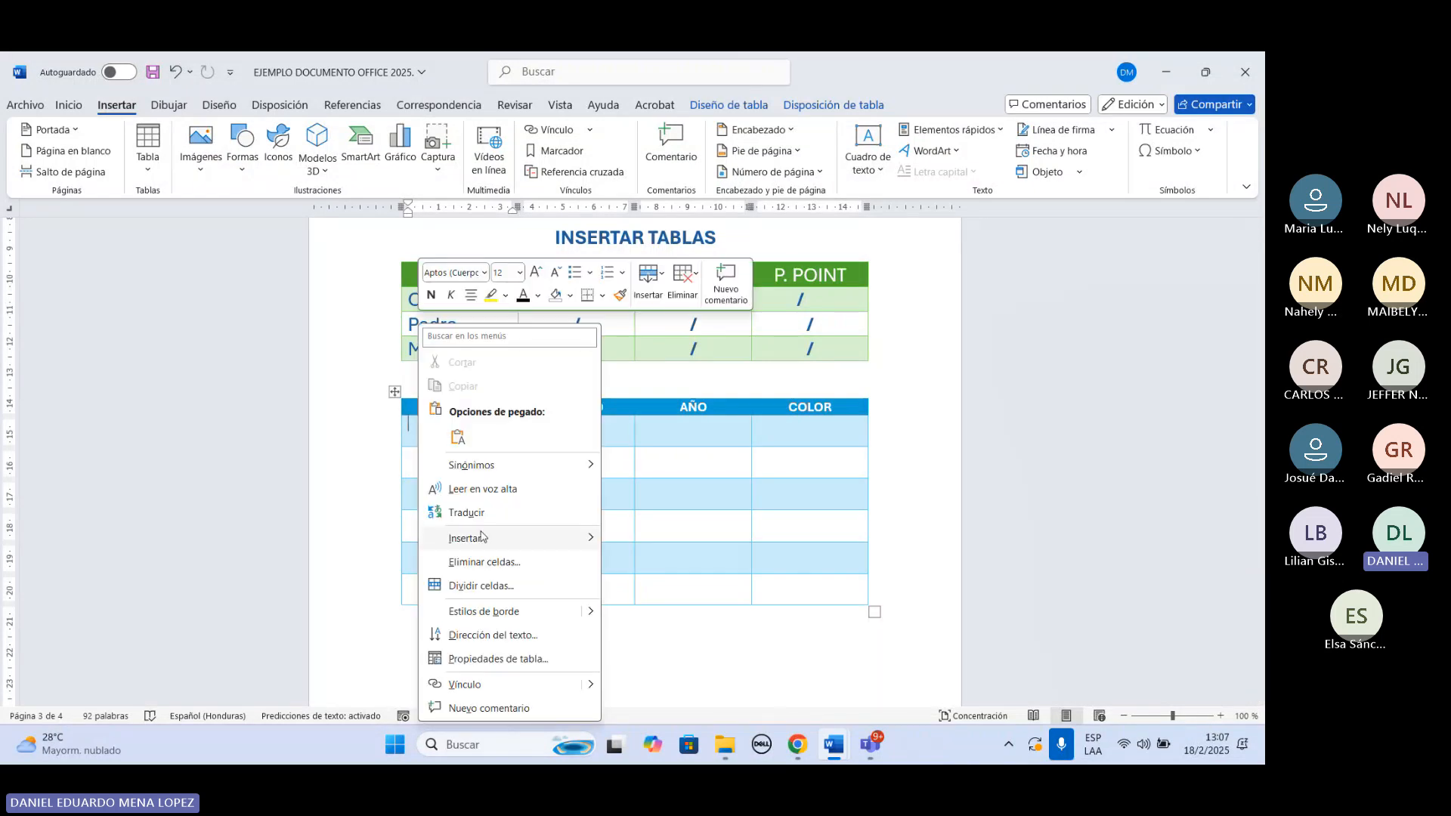
pyautogui.moveTo(481, 537)
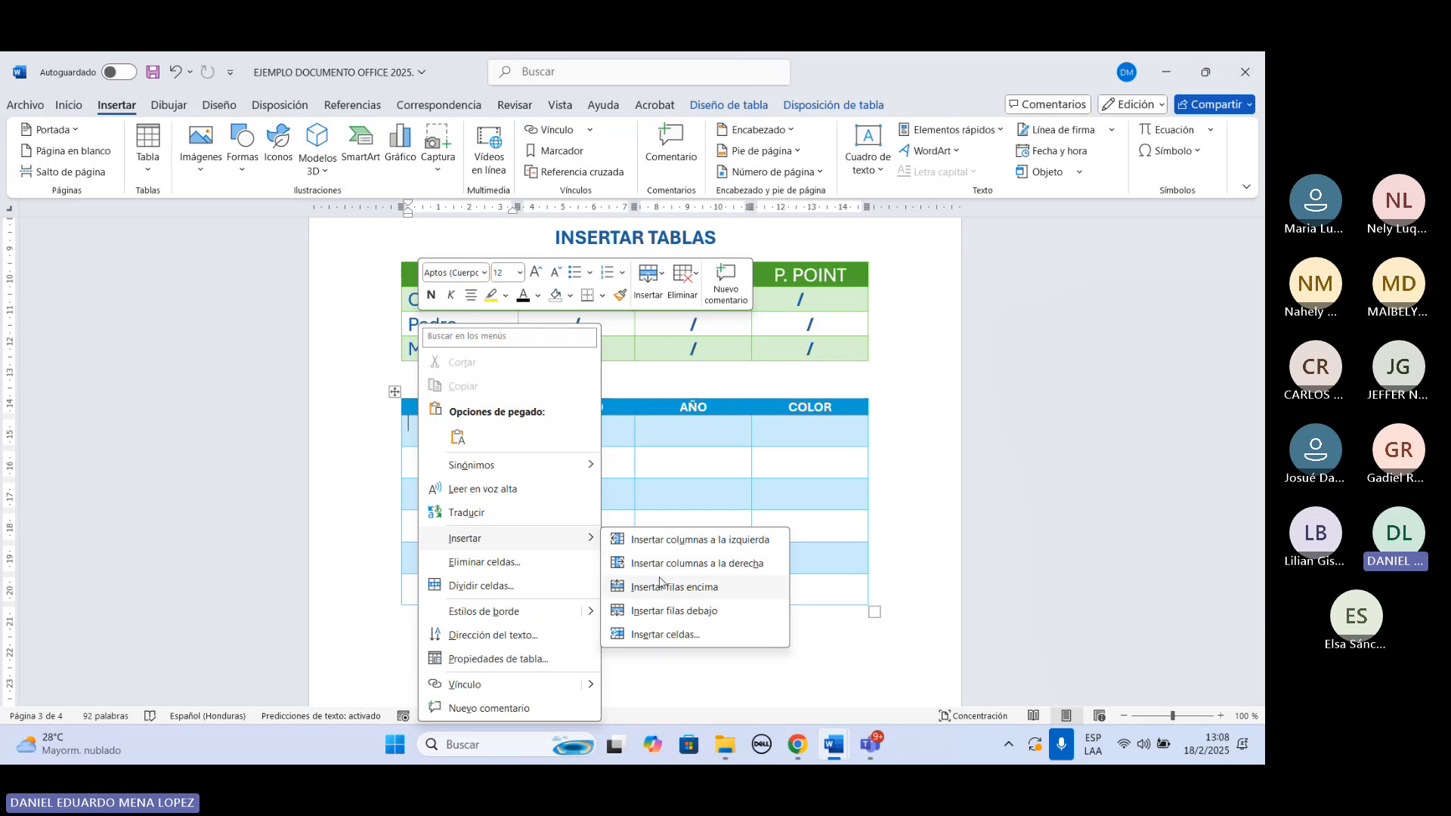
pyautogui.click(661, 610)
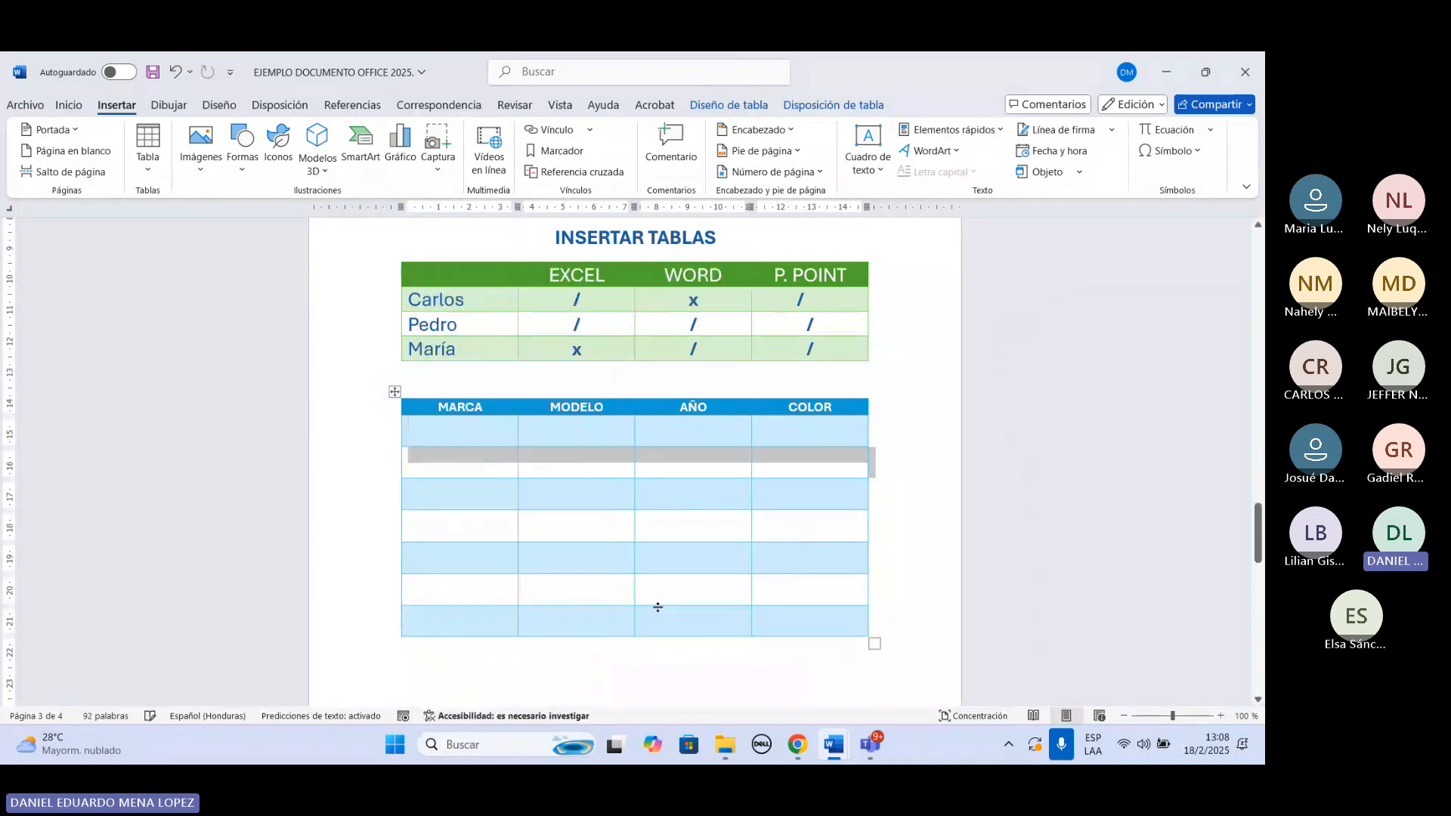
pyautogui.scroll(-4, 706, 574)
pyautogui.scroll(5, 710, 572)
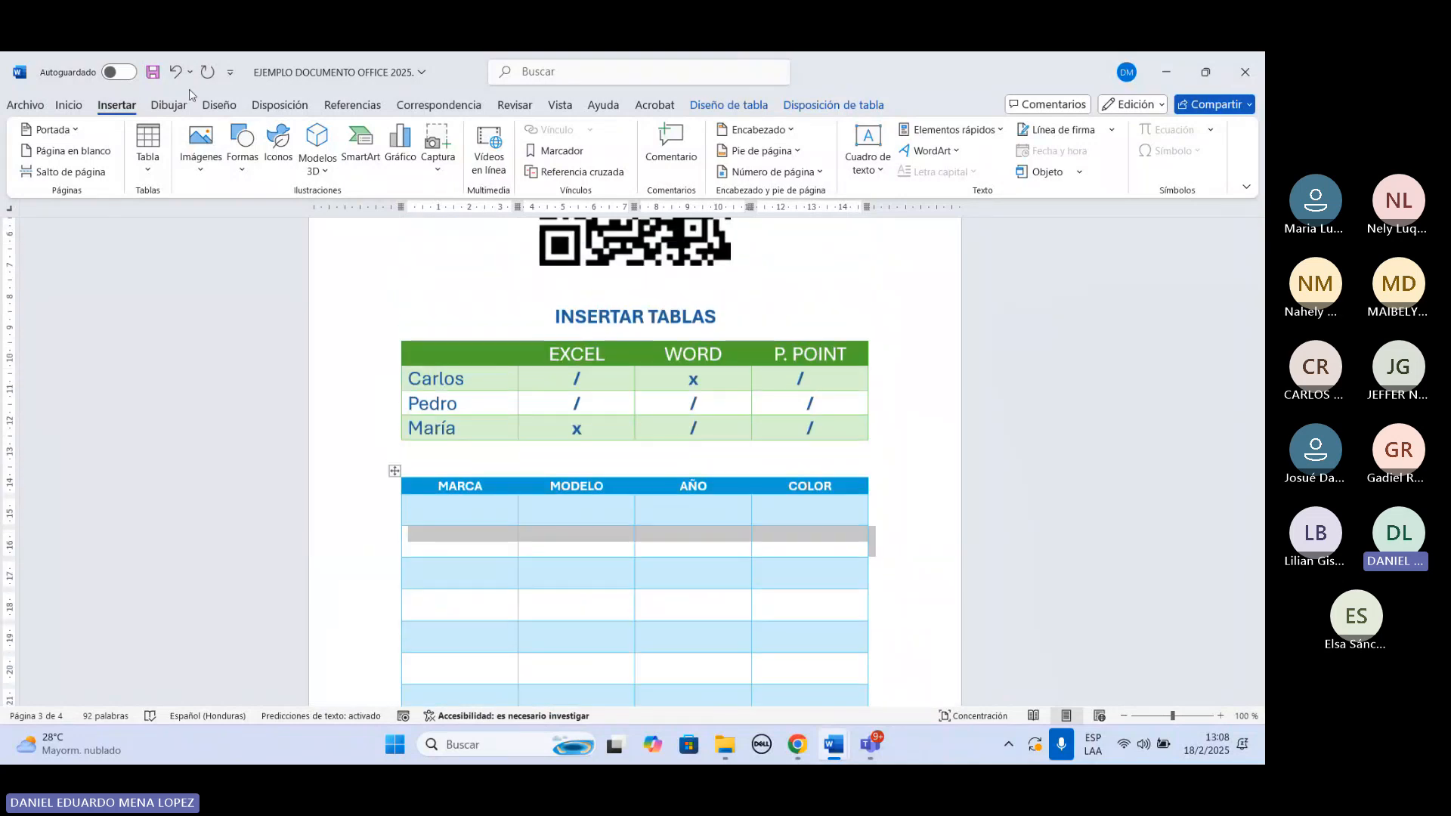
# Insert a column to the right of the MARCA column in the blue table, and undo the insertion.
pyautogui.click(474, 543)
pyautogui.rightClick(474, 543)
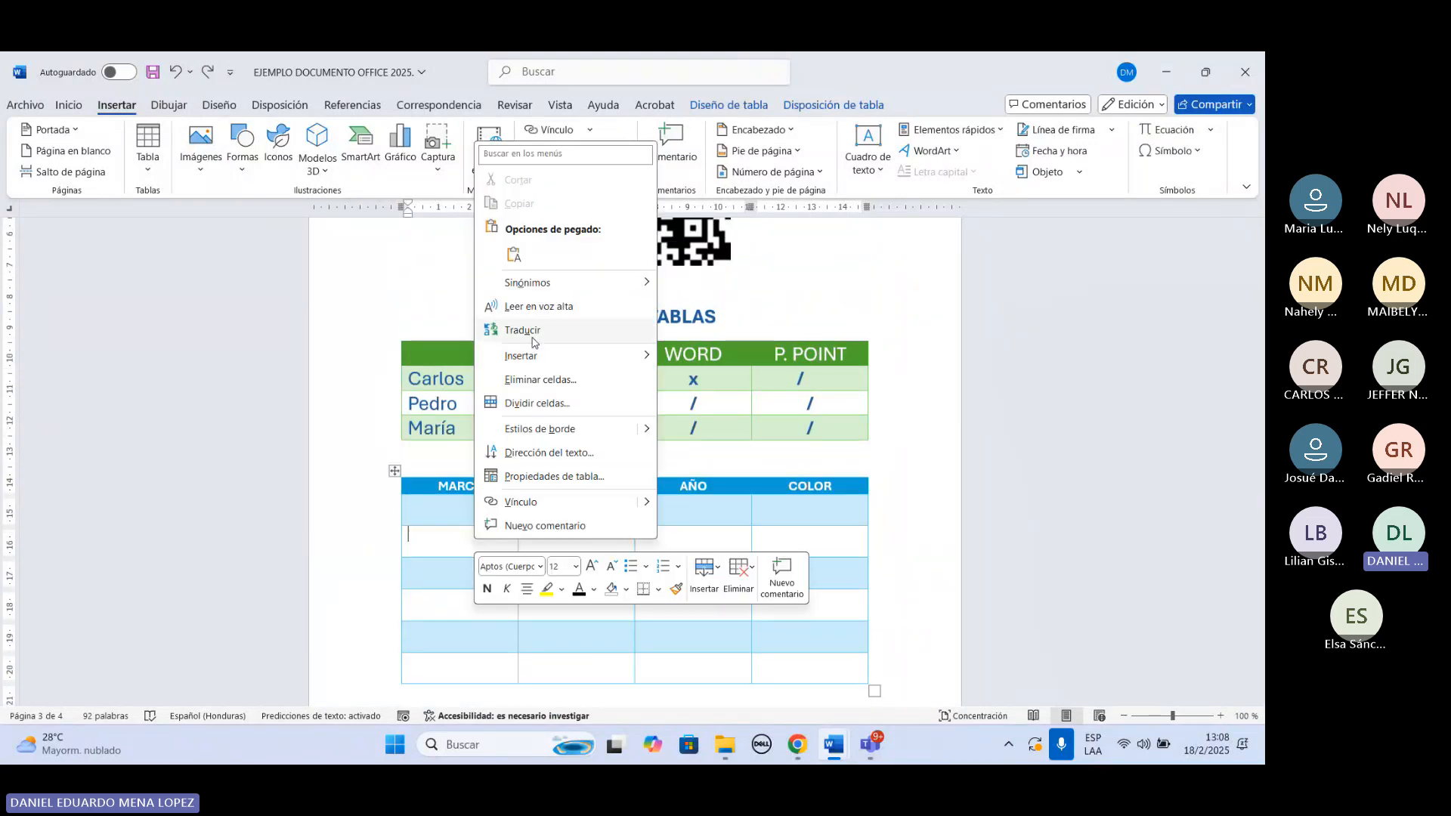
pyautogui.moveTo(541, 361)
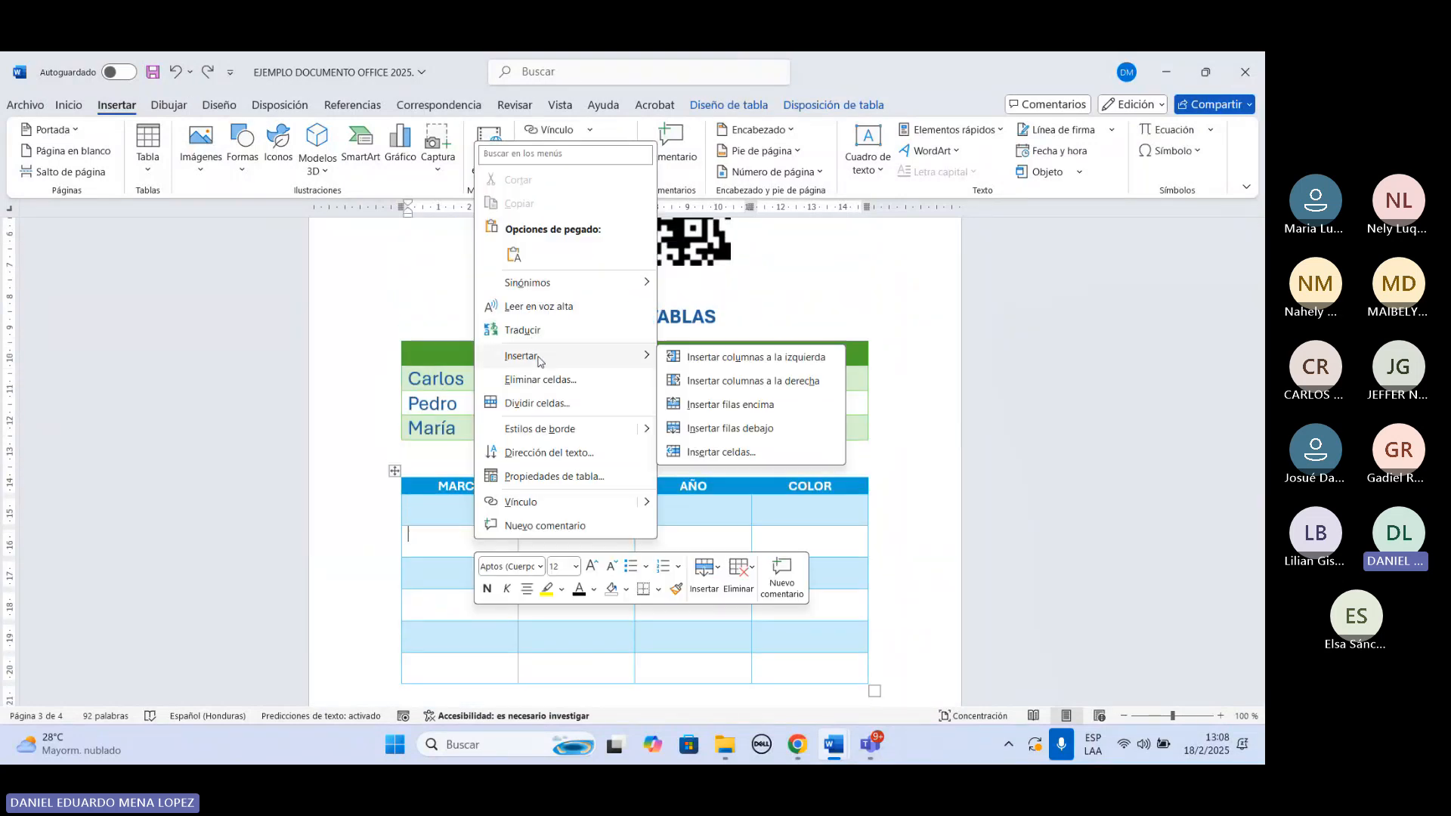
pyautogui.click(730, 381)
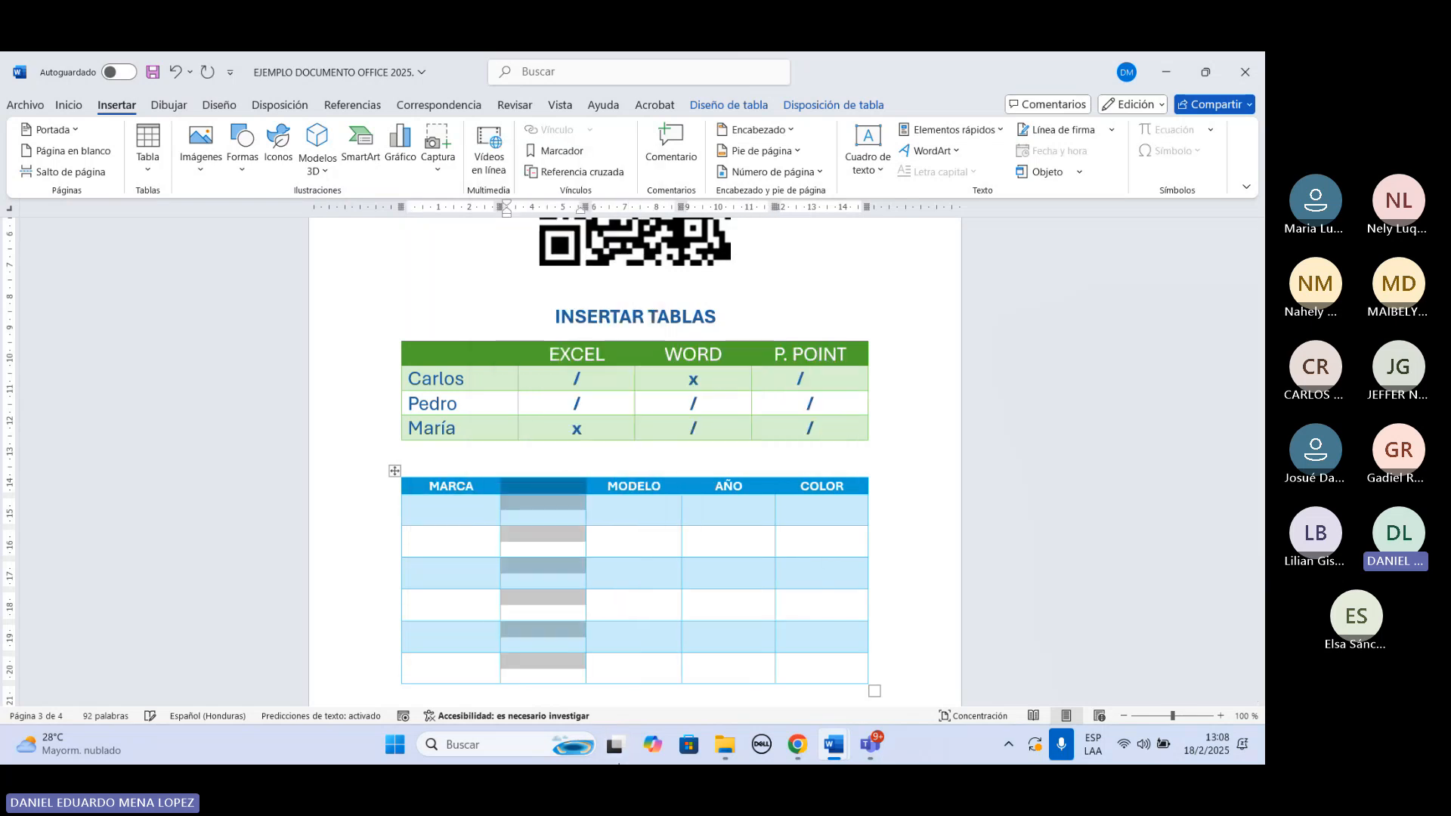
pyautogui.click(657, 550)
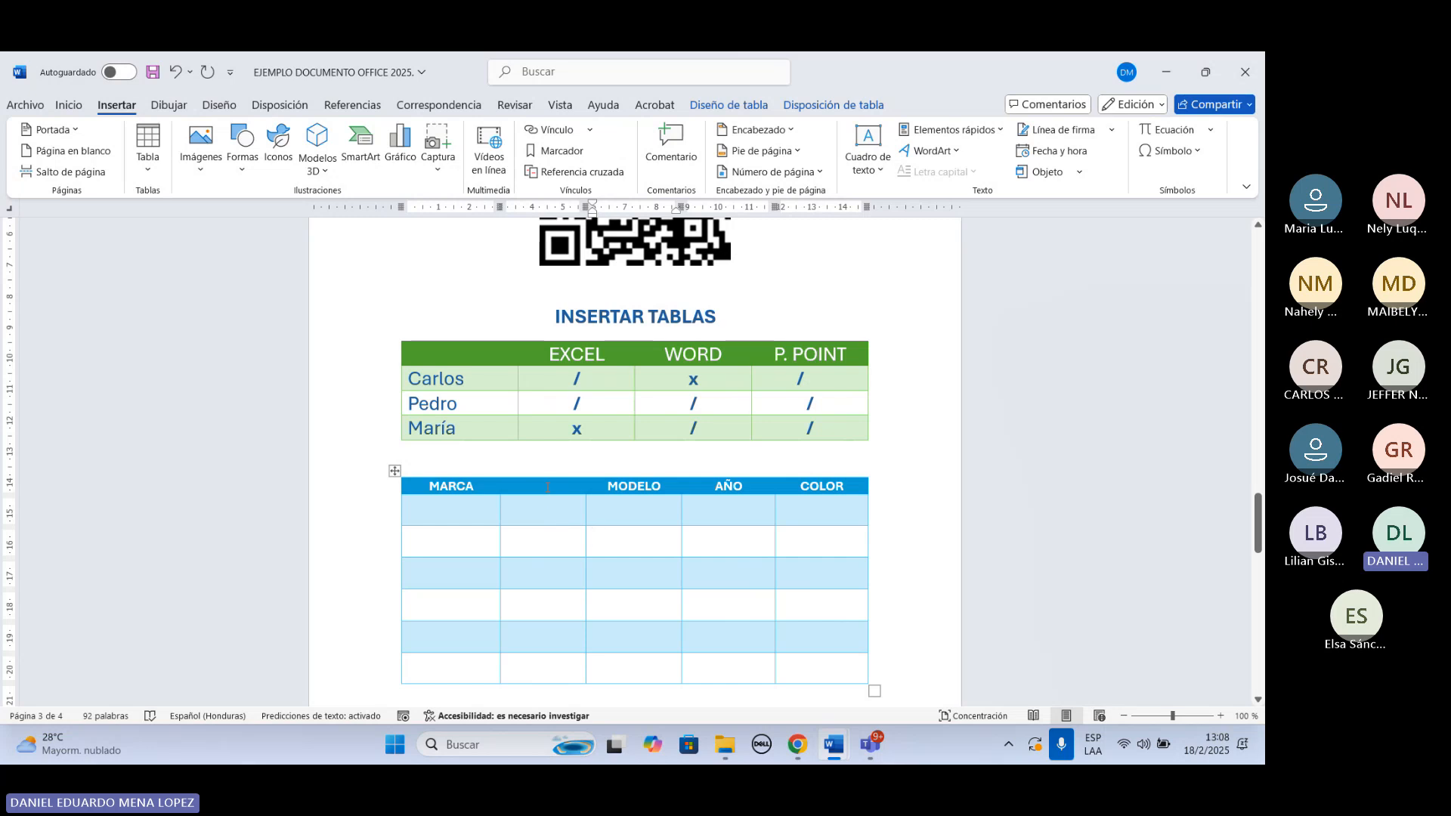
pyautogui.click(547, 487)
pyautogui.click(178, 72)
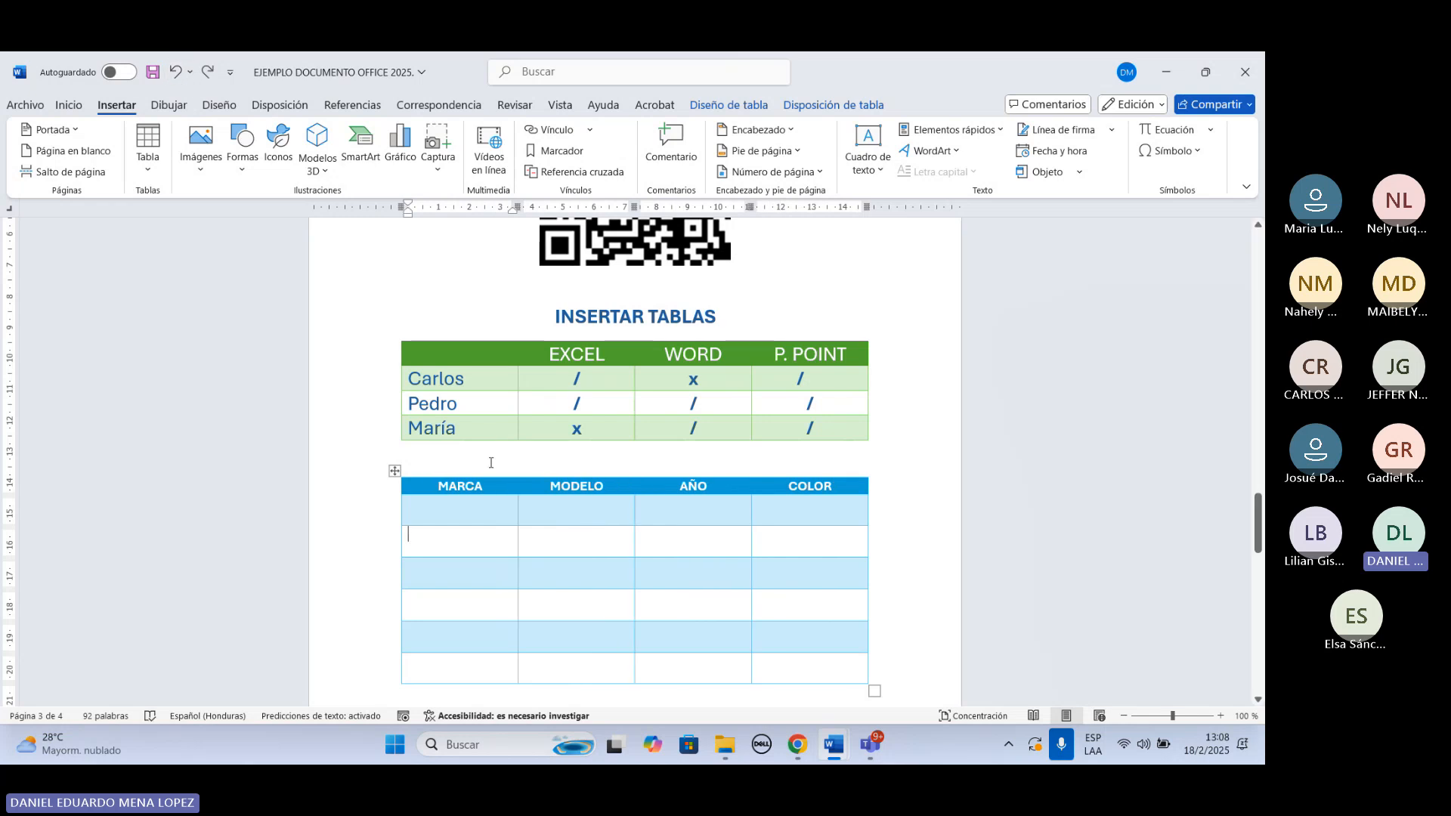
# Replace the MARCA column heading in the blue table with "Nombre".
pyautogui.click(459, 513)
pyautogui.doubleClick(443, 484)
pyautogui.press('Delete')
pyautogui.write('Nombre')
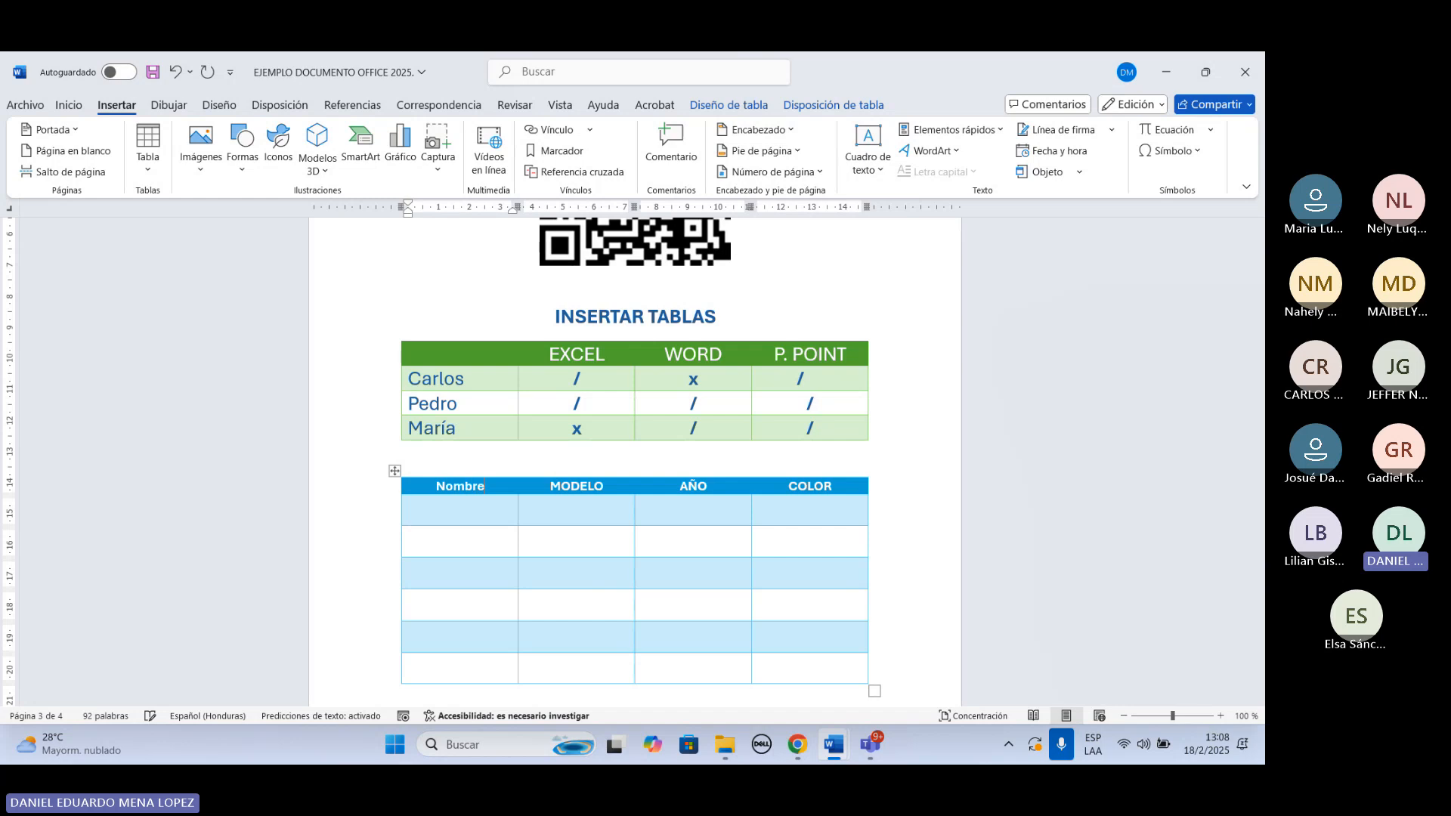
# Enter "Universidad Nacional" in the first cell under the Nombre heading, and erase the text again.
pyautogui.click(455, 523)
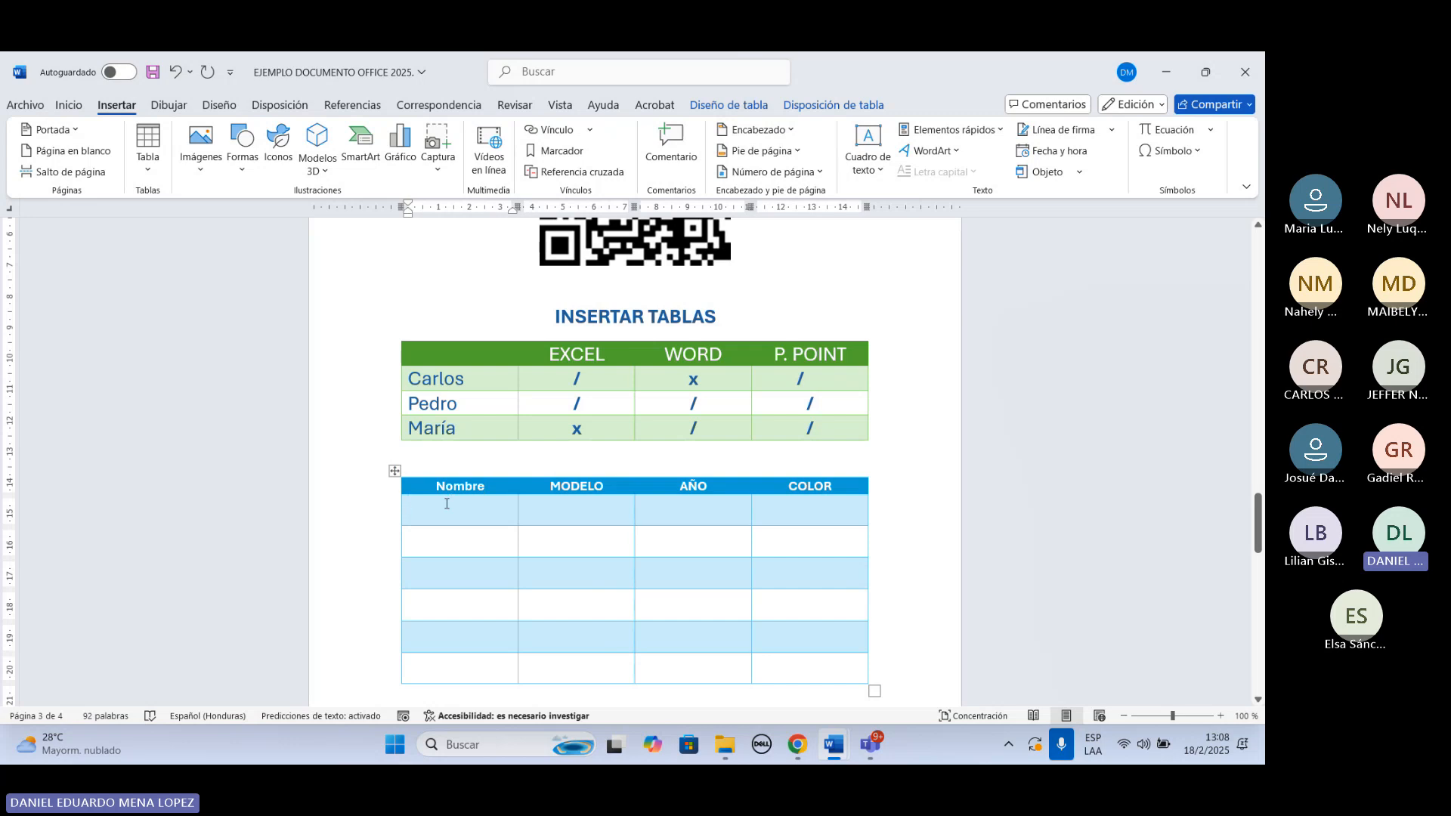
pyautogui.write('Uni')
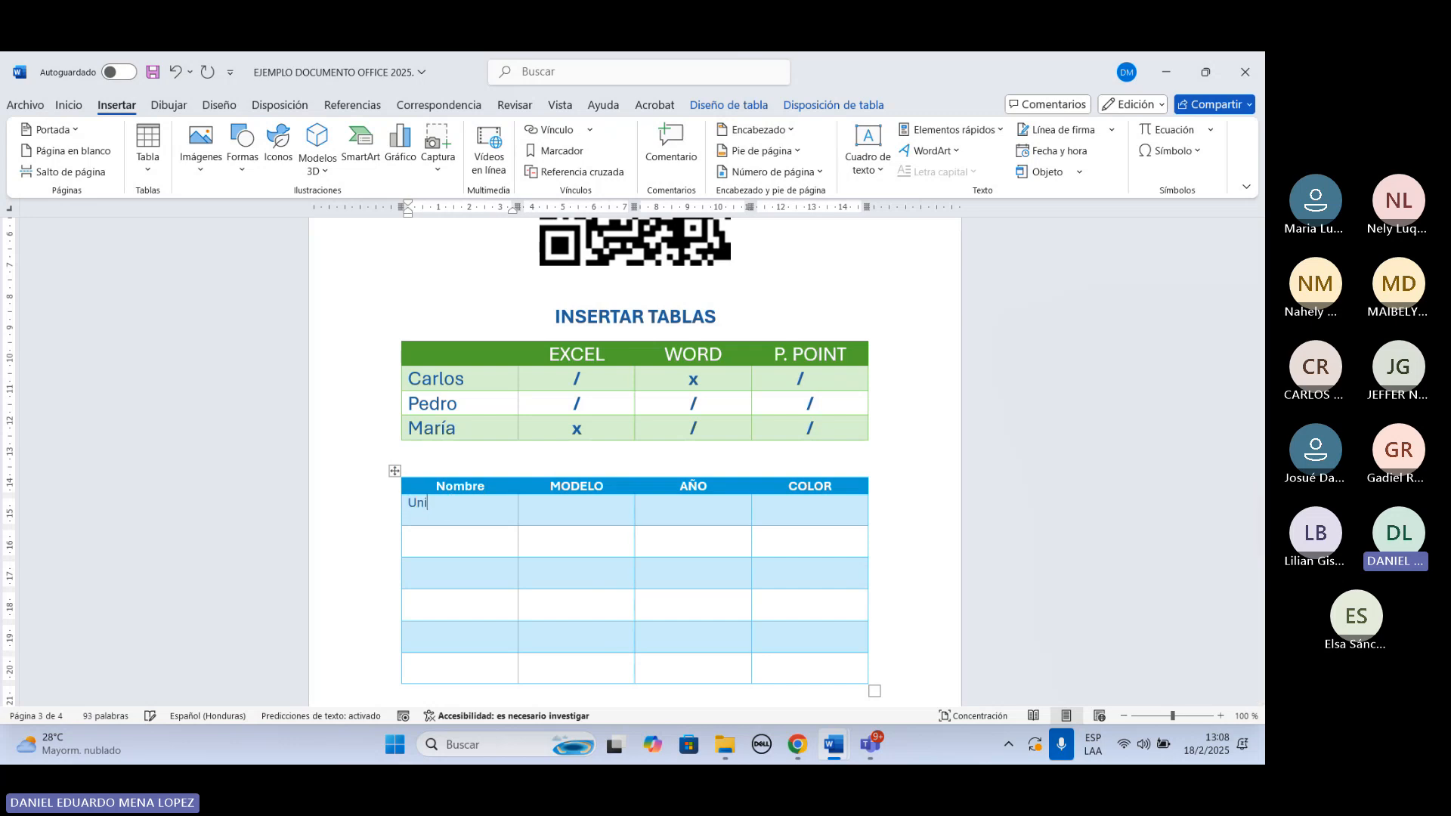
pyautogui.write('versidad Nacional')
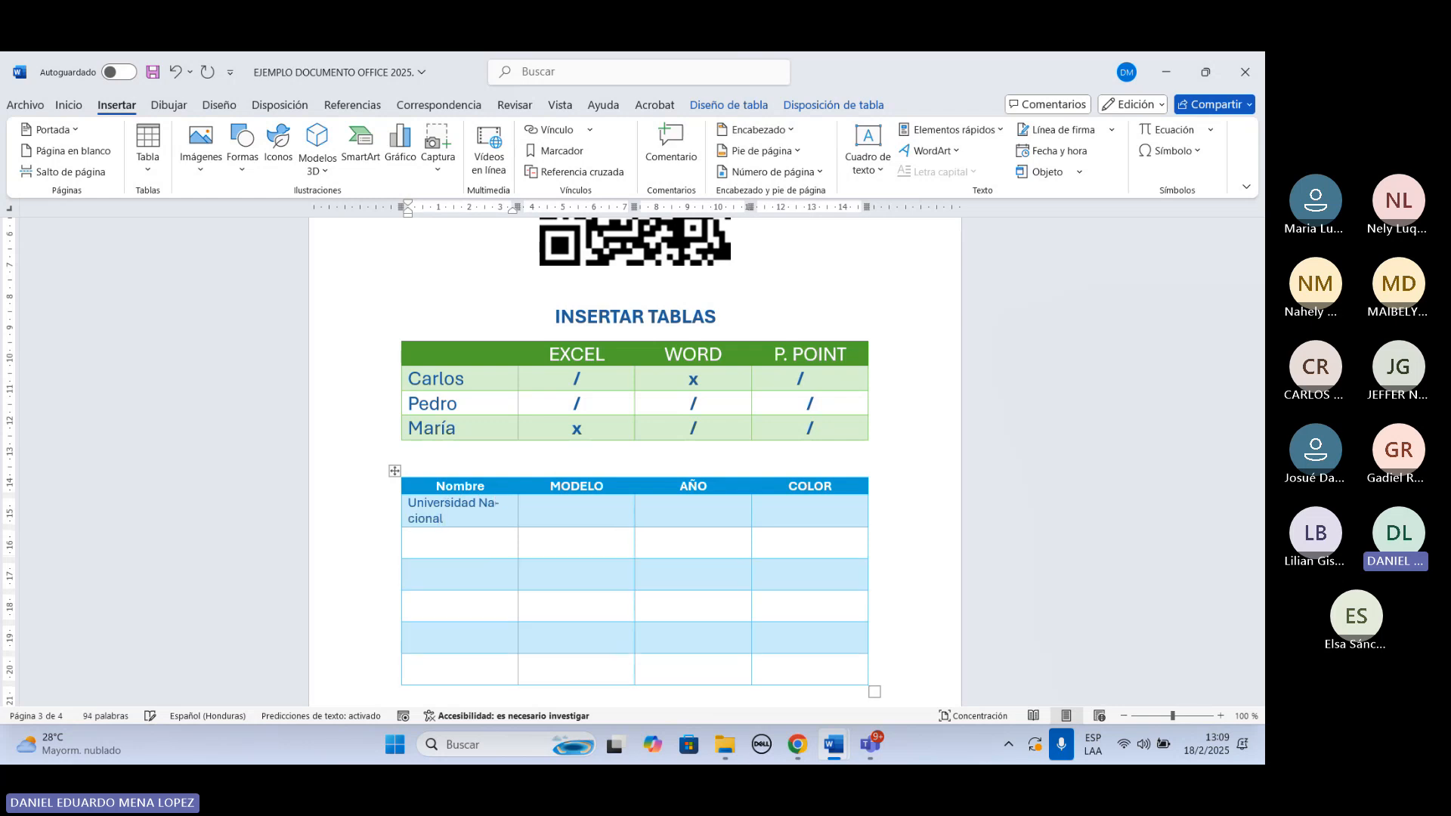
pyautogui.press('BackSpace')
pyautogui.press('BackSpace')
pyautogui.press('BackSpace')
pyautogui.press('BackSpace')
pyautogui.press('BackSpace')
pyautogui.press('BackSpace')
pyautogui.press('BackSpace')
pyautogui.press('BackSpace')
pyautogui.press('BackSpace')
pyautogui.press('BackSpace')
pyautogui.press('BackSpace')
pyautogui.press('BackSpace')
pyautogui.press('BackSpace')
pyautogui.press('BackSpace')
pyautogui.press('BackSpace')
pyautogui.press('BackSpace')
pyautogui.press('BackSpace')
pyautogui.press('BackSpace')
pyautogui.press('BackSpace')
pyautogui.press('BackSpace')
# Enter filler text in the first green cell of the CARACTERISTICAS table on page 4, and erase it.
pyautogui.scroll(-4, 462, 496)
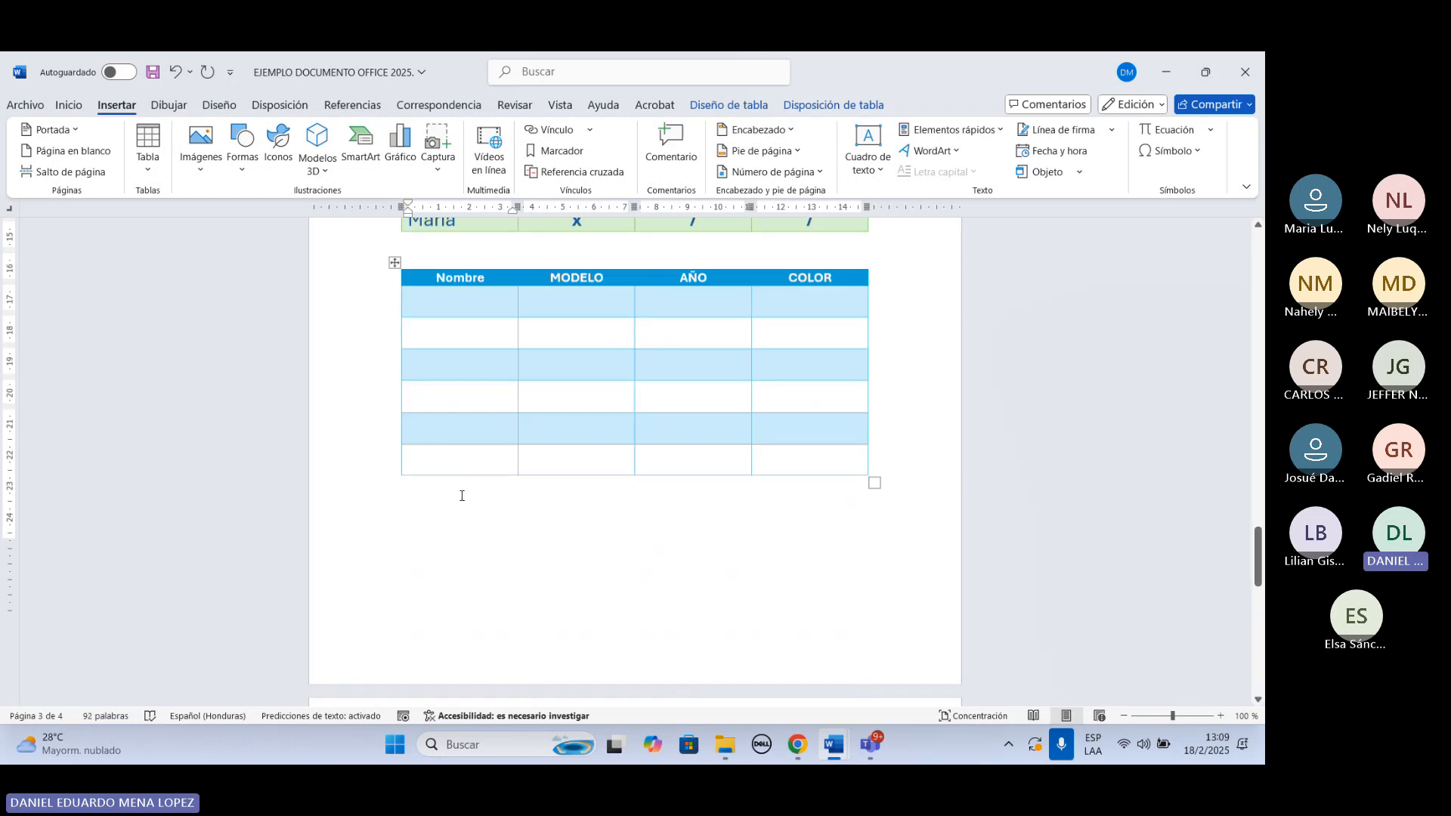
pyautogui.scroll(-8, 461, 495)
pyautogui.click(456, 460)
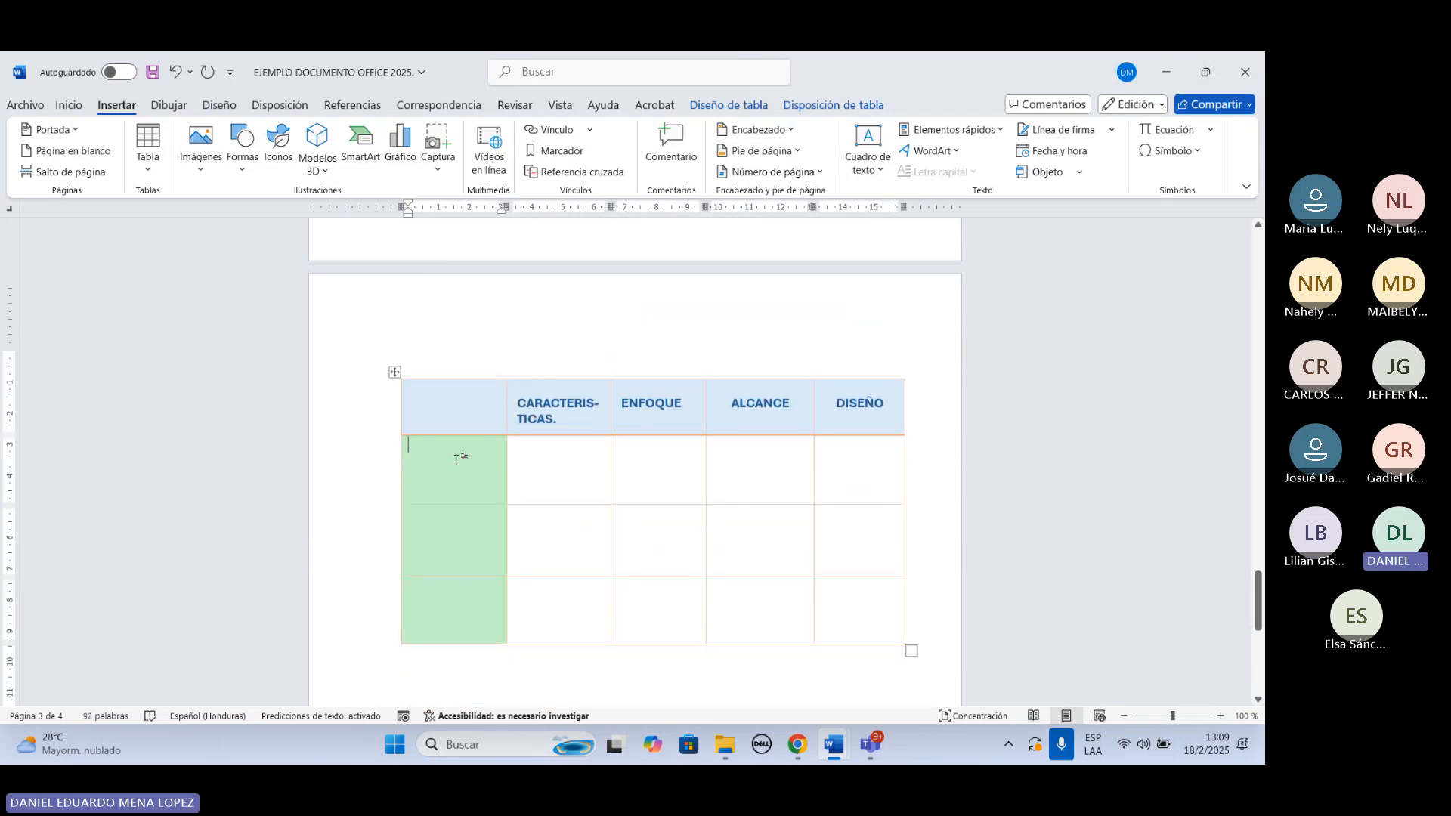
pyautogui.write('nsjjsjsjj')
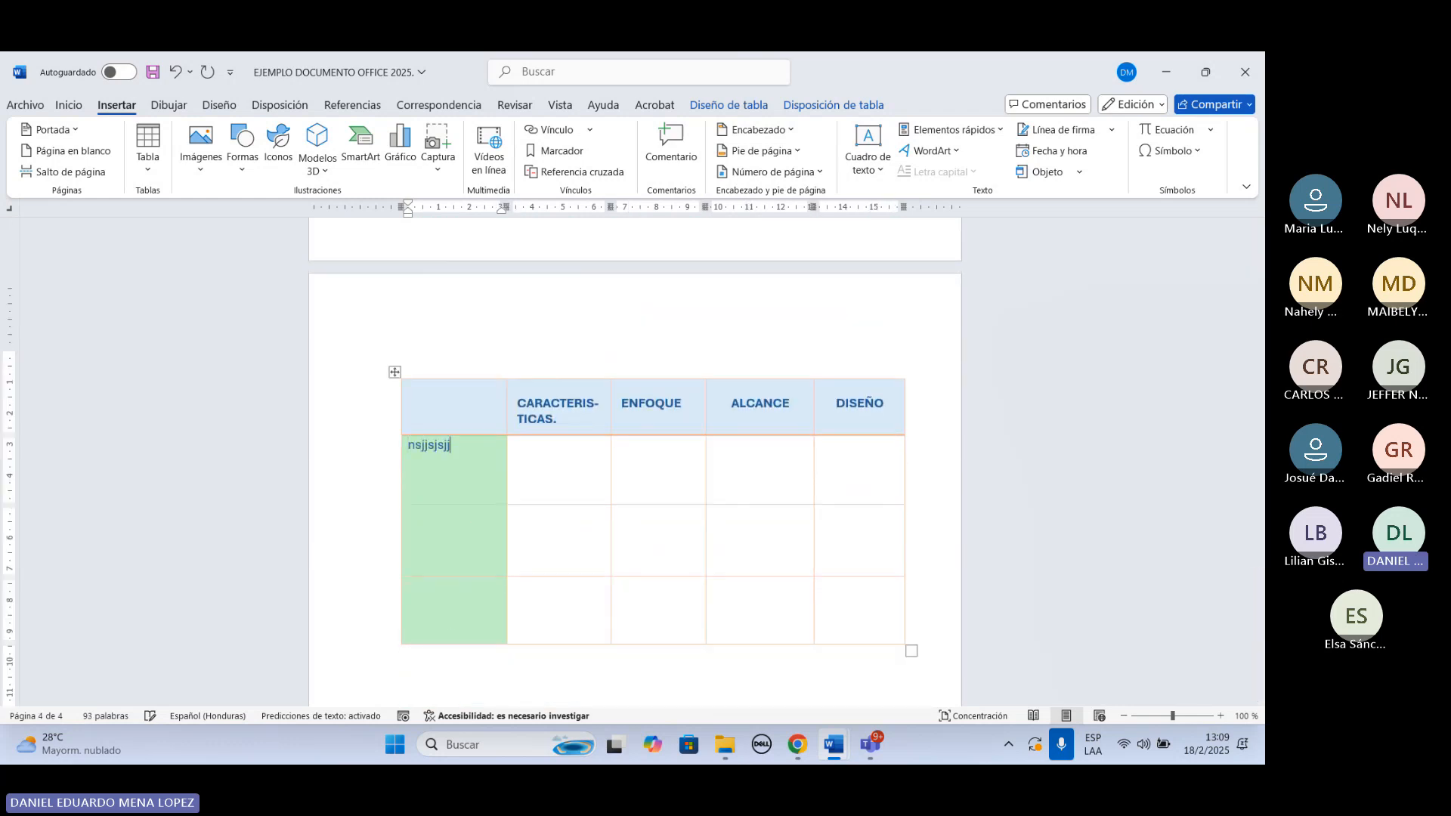
pyautogui.write('sjsjjsjsjsjs')
pyautogui.press('BackSpace')
pyautogui.press('BackSpace')
pyautogui.press('BackSpace')
pyautogui.press('BackSpace')
pyautogui.press('BackSpace')
pyautogui.press('BackSpace')
pyautogui.press('BackSpace')
pyautogui.press('BackSpace')
pyautogui.press('BackSpace')
pyautogui.press('BackSpace')
pyautogui.press('BackSpace')
pyautogui.press('BackSpace')
pyautogui.press('BackSpace')
pyautogui.press('BackSpace')
pyautogui.press('BackSpace')
pyautogui.press('BackSpace')
pyautogui.press('BackSpace')
pyautogui.press('BackSpace')
pyautogui.press('BackSpace')
pyautogui.press('BackSpace')
# AutoFit the blue table headed Nombre to its contents, and undo the resizing.
pyautogui.scroll(-1, 485, 454)
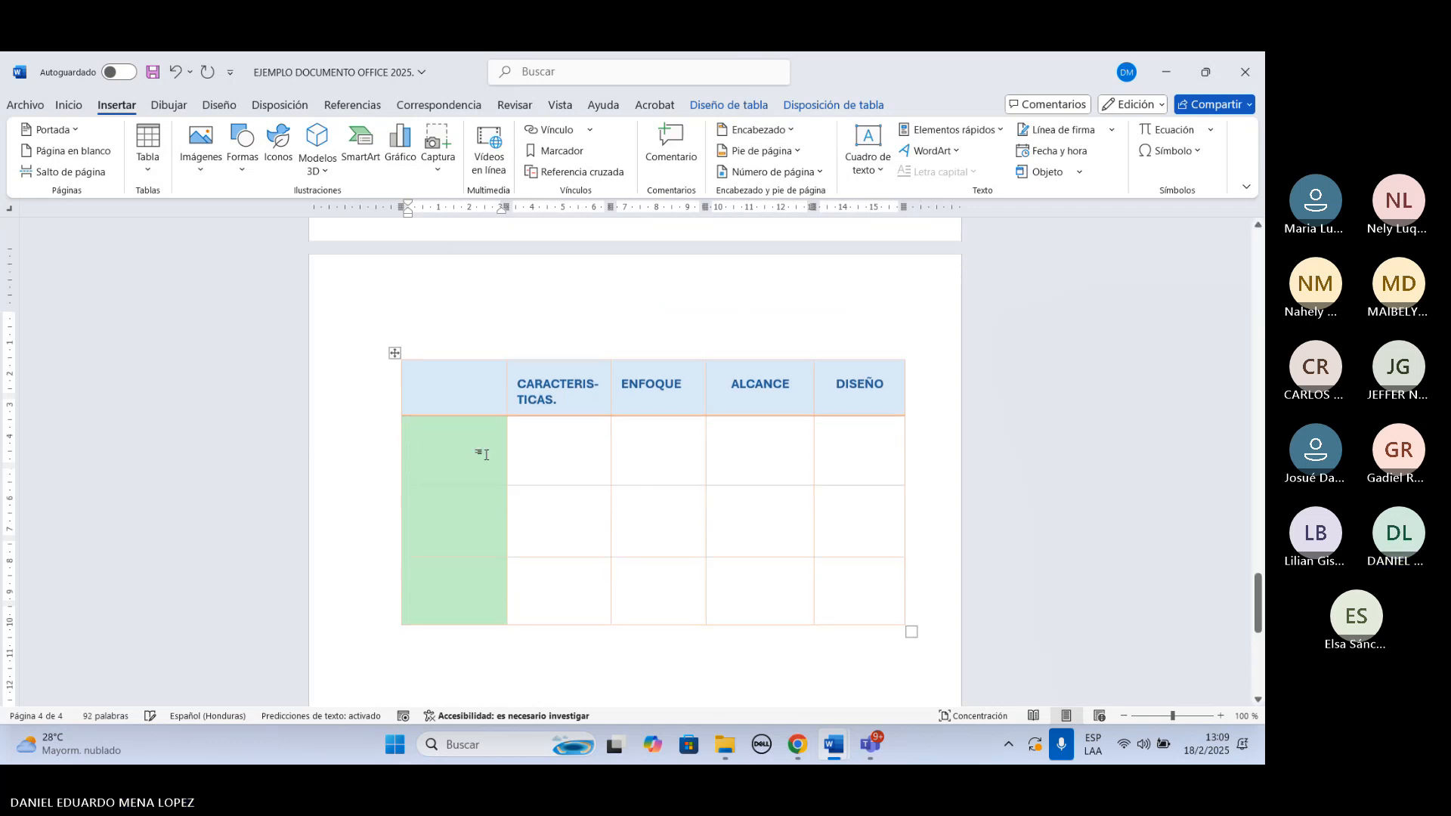
pyautogui.scroll(10, 485, 454)
pyautogui.rightClick(493, 358)
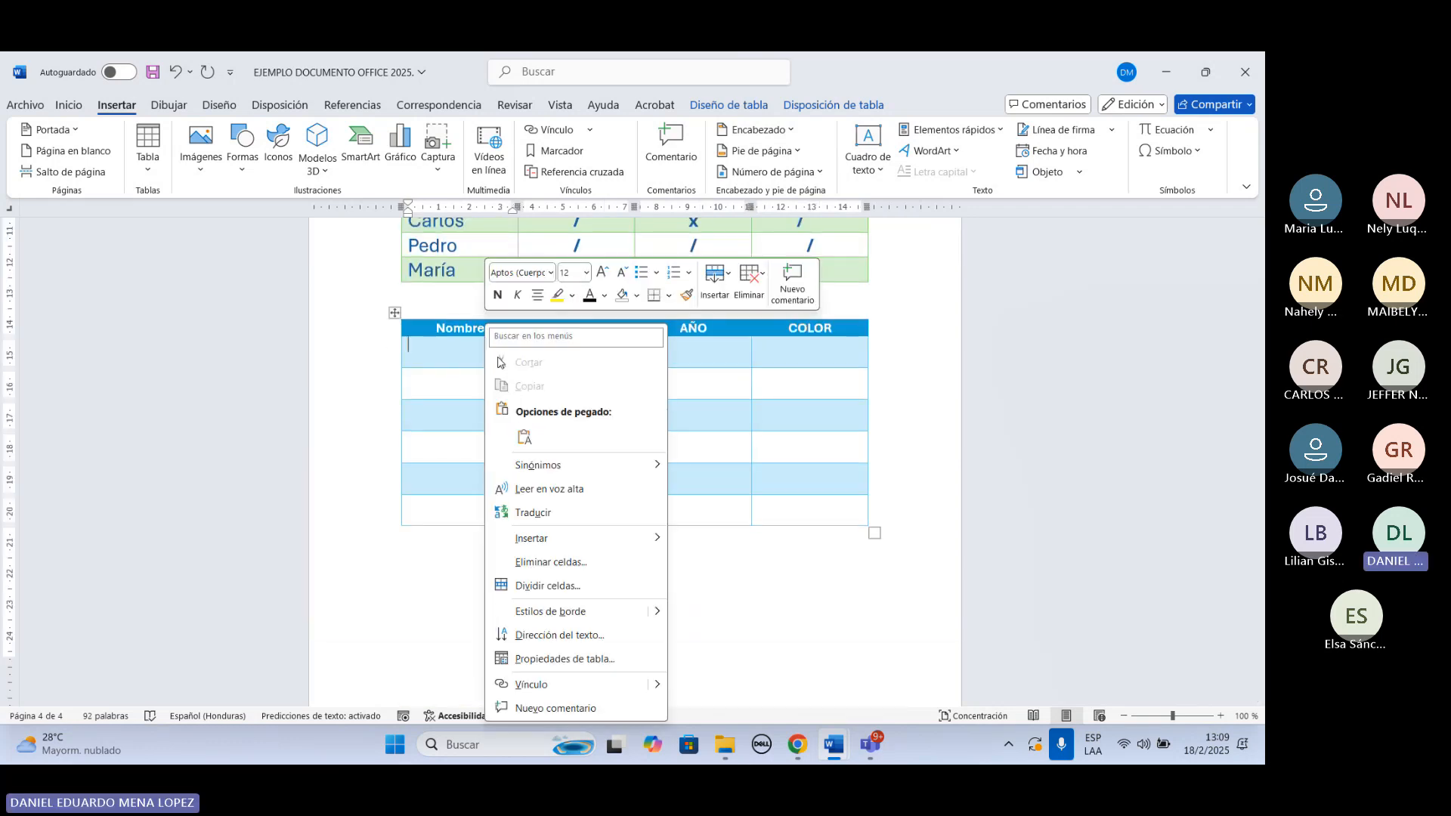
pyautogui.moveTo(555, 543)
pyautogui.rightClick(394, 312)
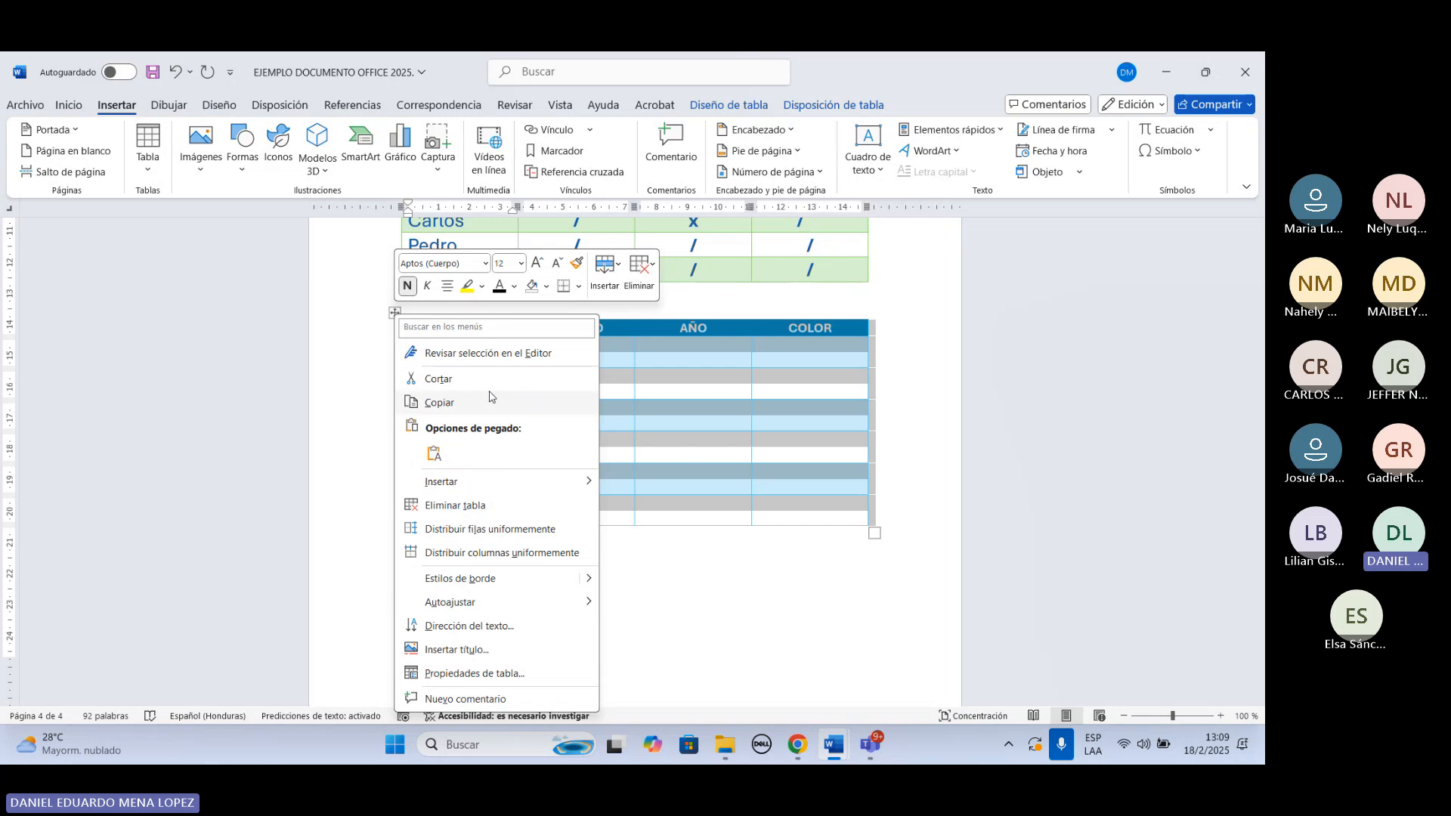
pyautogui.moveTo(509, 603)
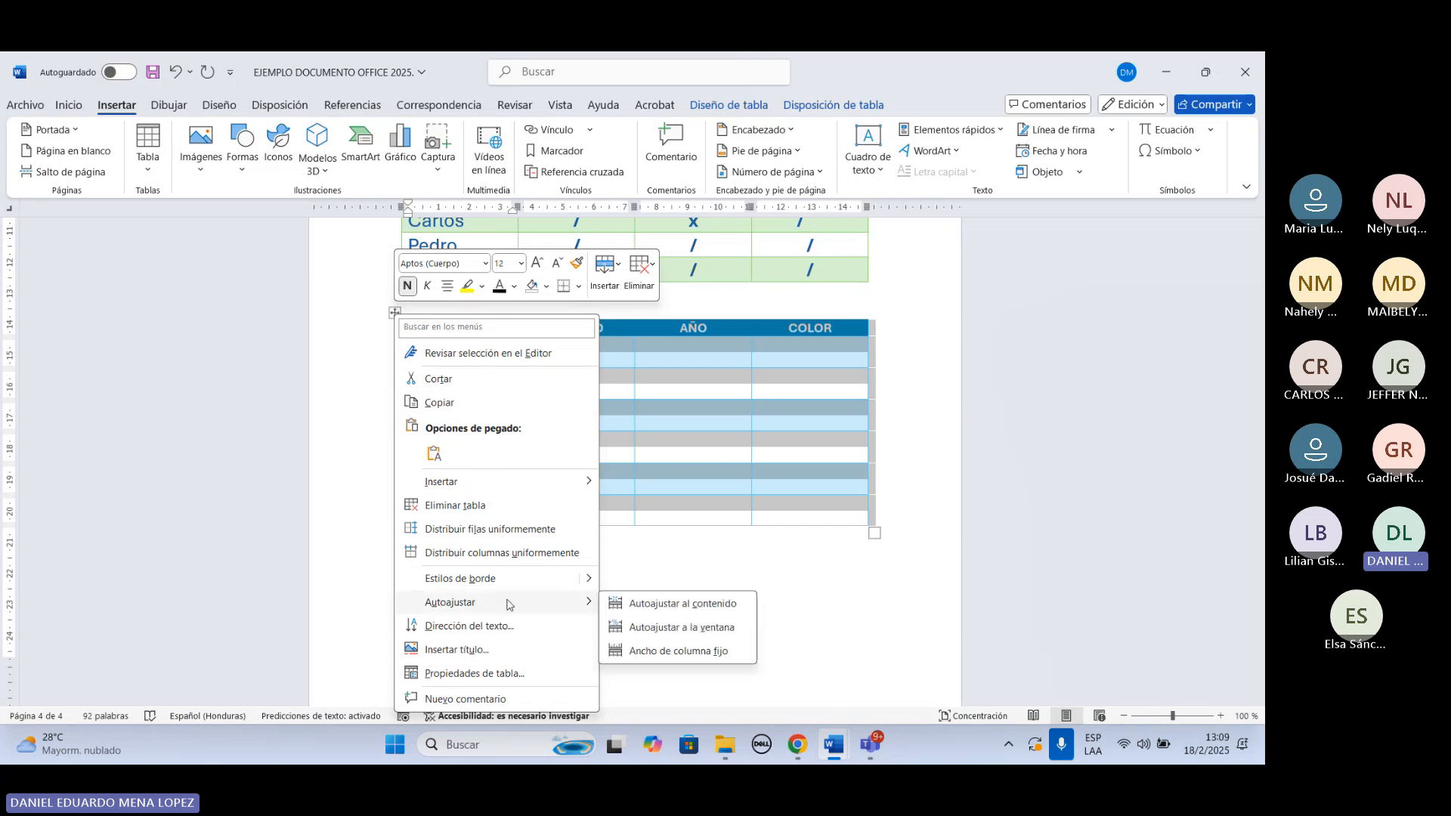
pyautogui.click(621, 602)
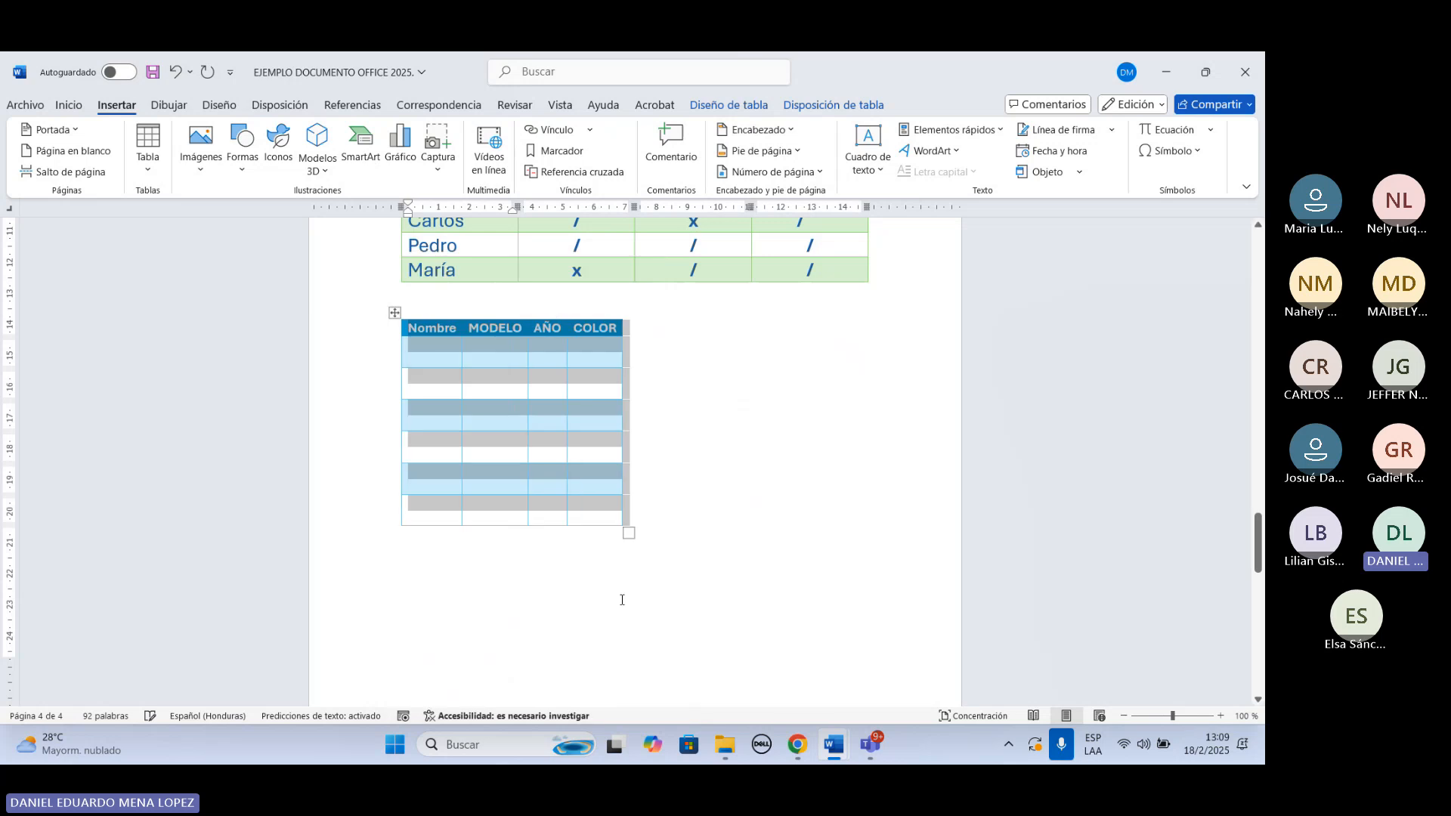
pyautogui.click(175, 72)
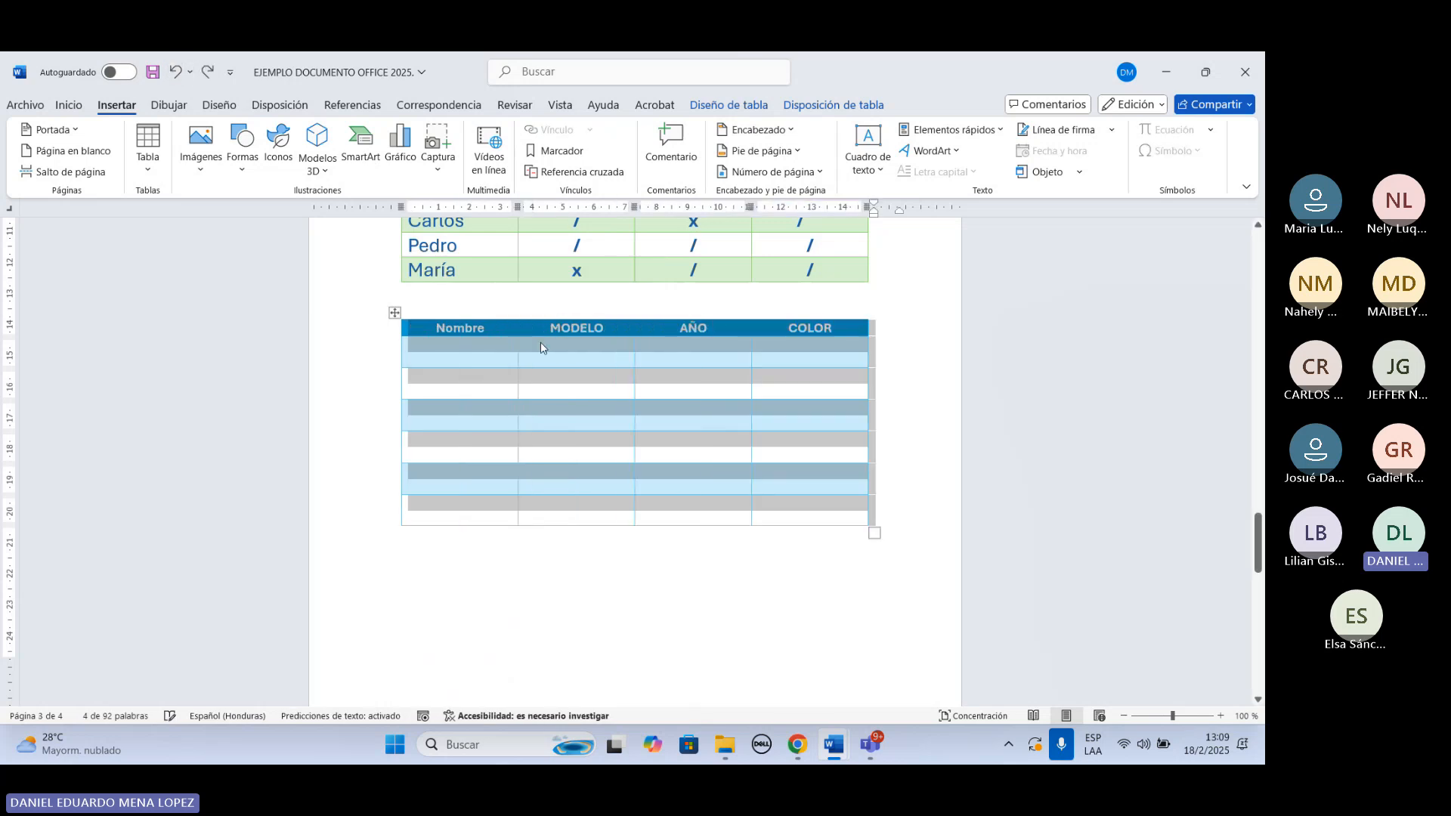
# AutoFit the whole blue table to the window width and place the cursor in the first cell under Nombre.
pyautogui.rightClick(394, 313)
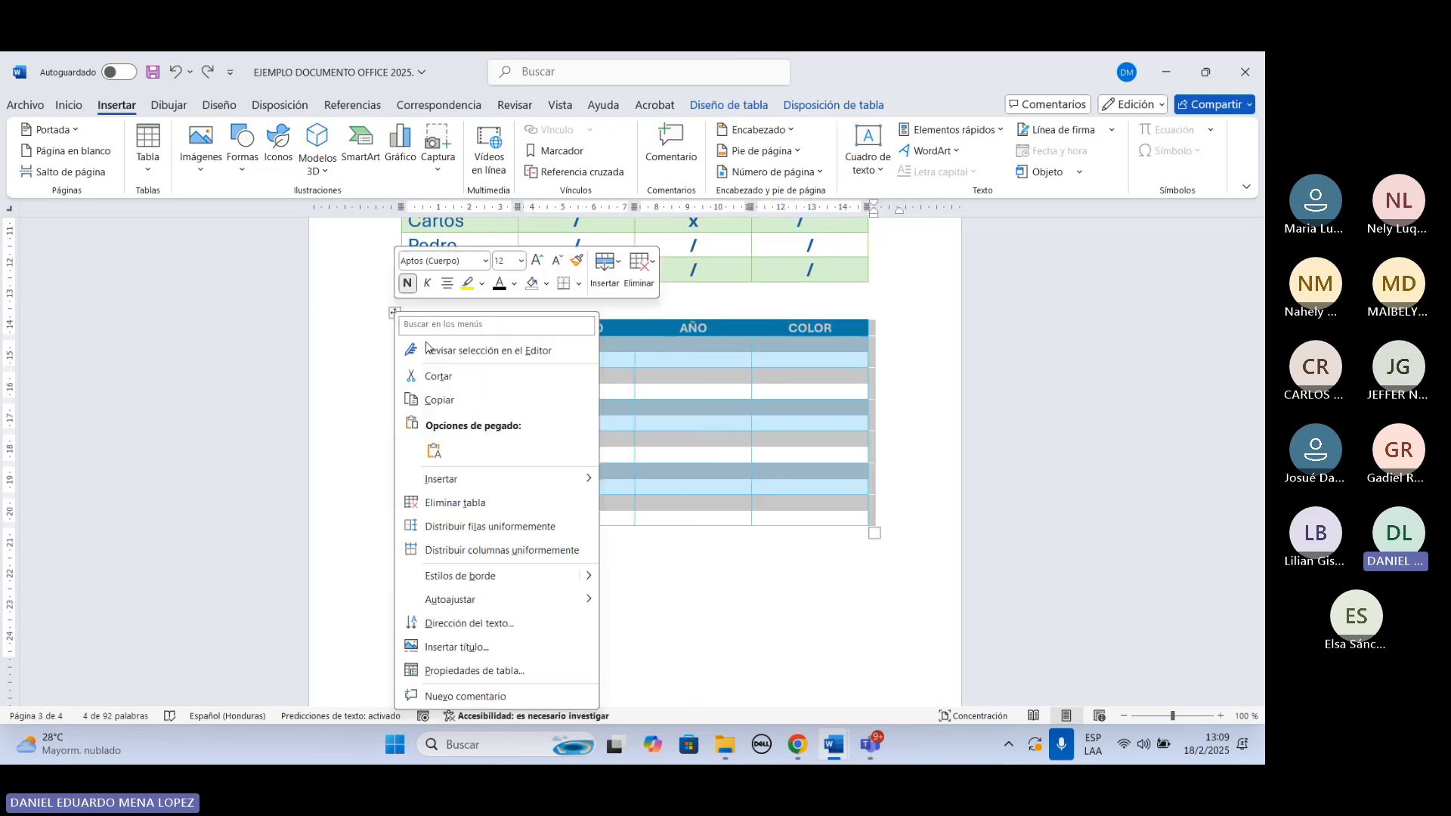
pyautogui.moveTo(467, 601)
pyautogui.click(680, 624)
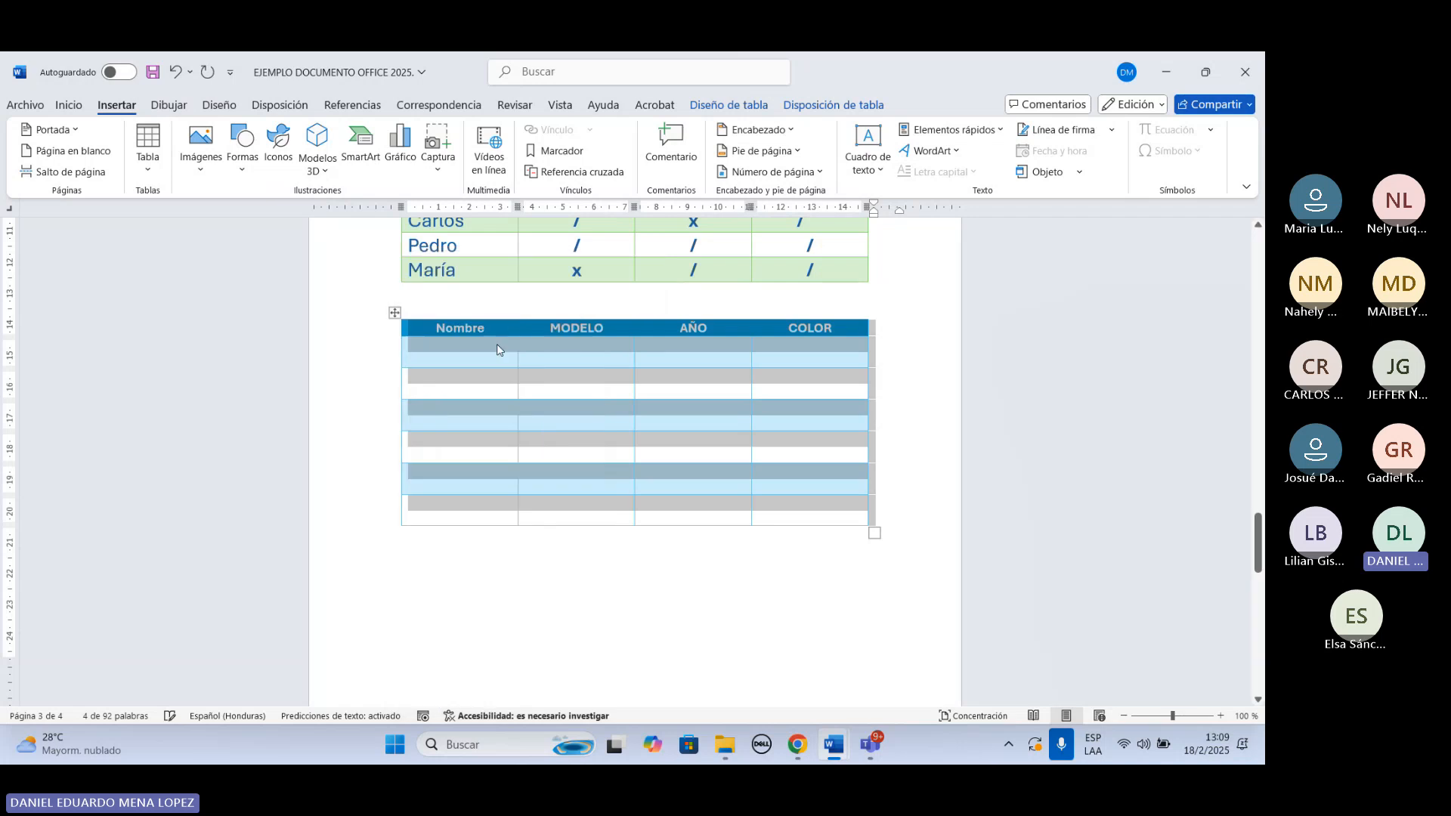
pyautogui.click(470, 349)
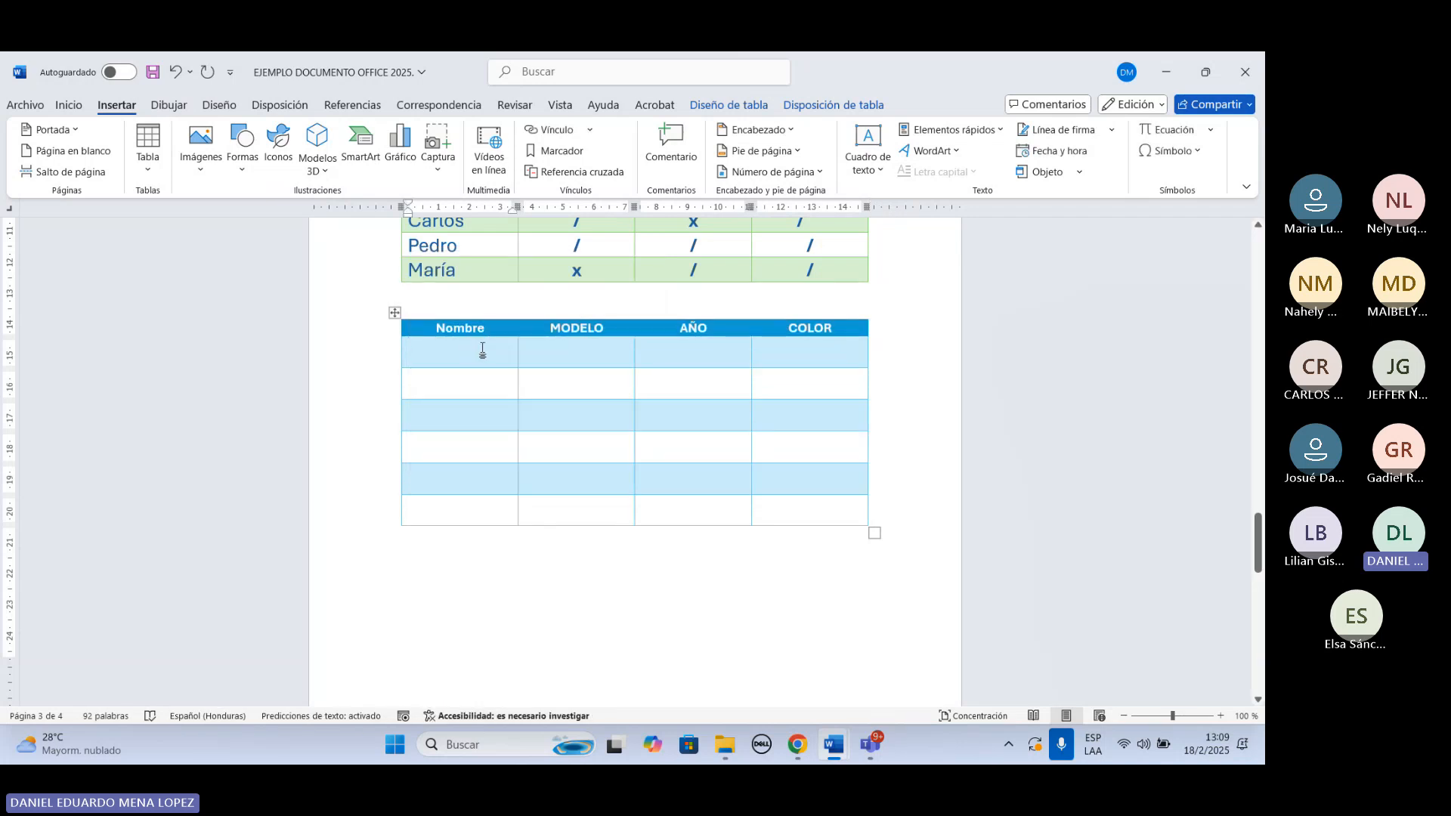
# Enter "Universidad Nacional autonoma" in the first cell under the Nombre heading of the blue table.
pyautogui.write('universida')
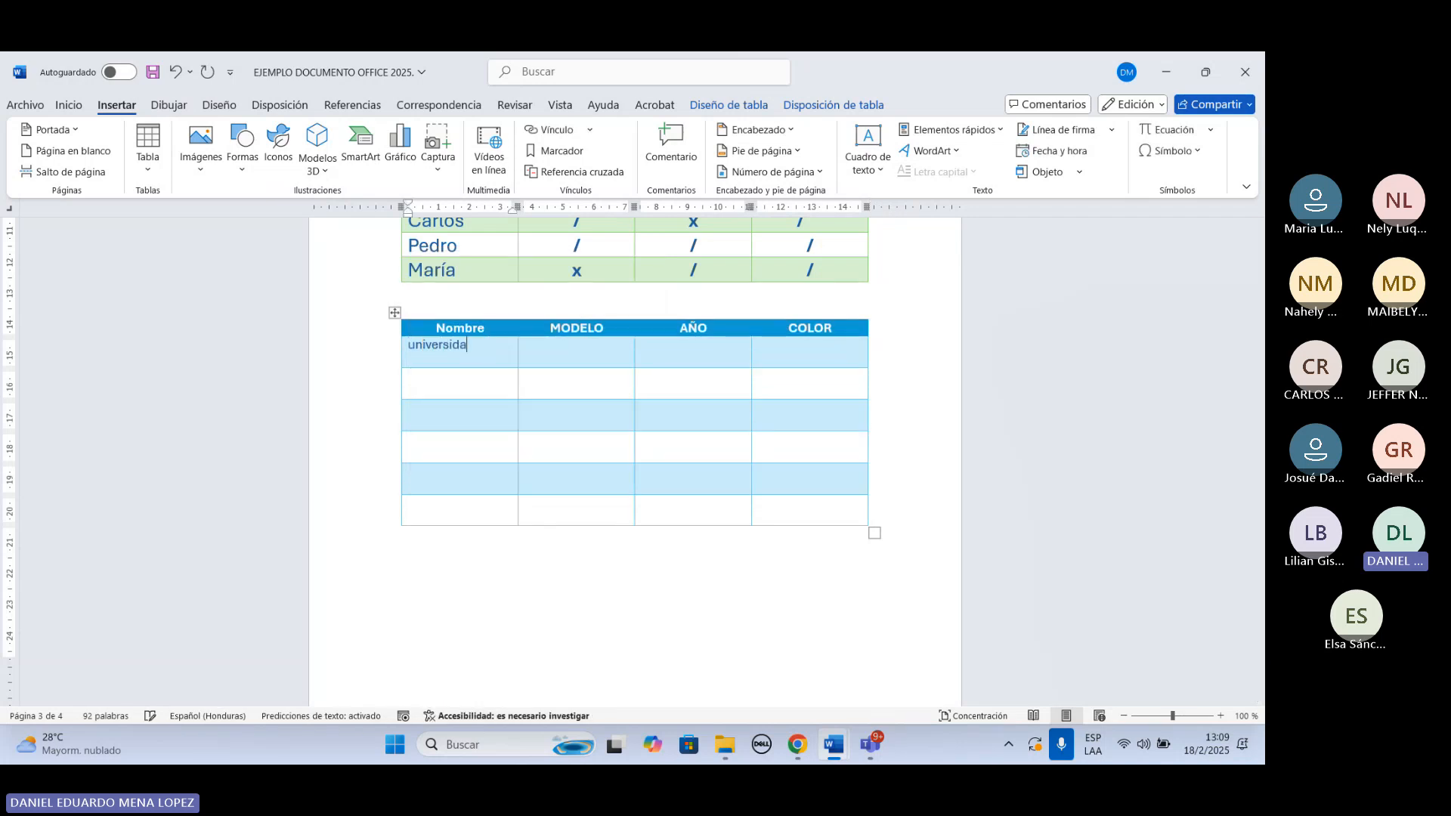
pyautogui.press('BackSpace')
pyautogui.press('BackSpace')
pyautogui.press('BackSpace')
pyautogui.press('BackSpace')
pyautogui.press('BackSpace')
pyautogui.press('BackSpace')
pyautogui.press('BackSpace')
pyautogui.press('BackSpace')
pyautogui.press('BackSpace')
pyautogui.press('BackSpace')
pyautogui.write('Universidad Naciona')
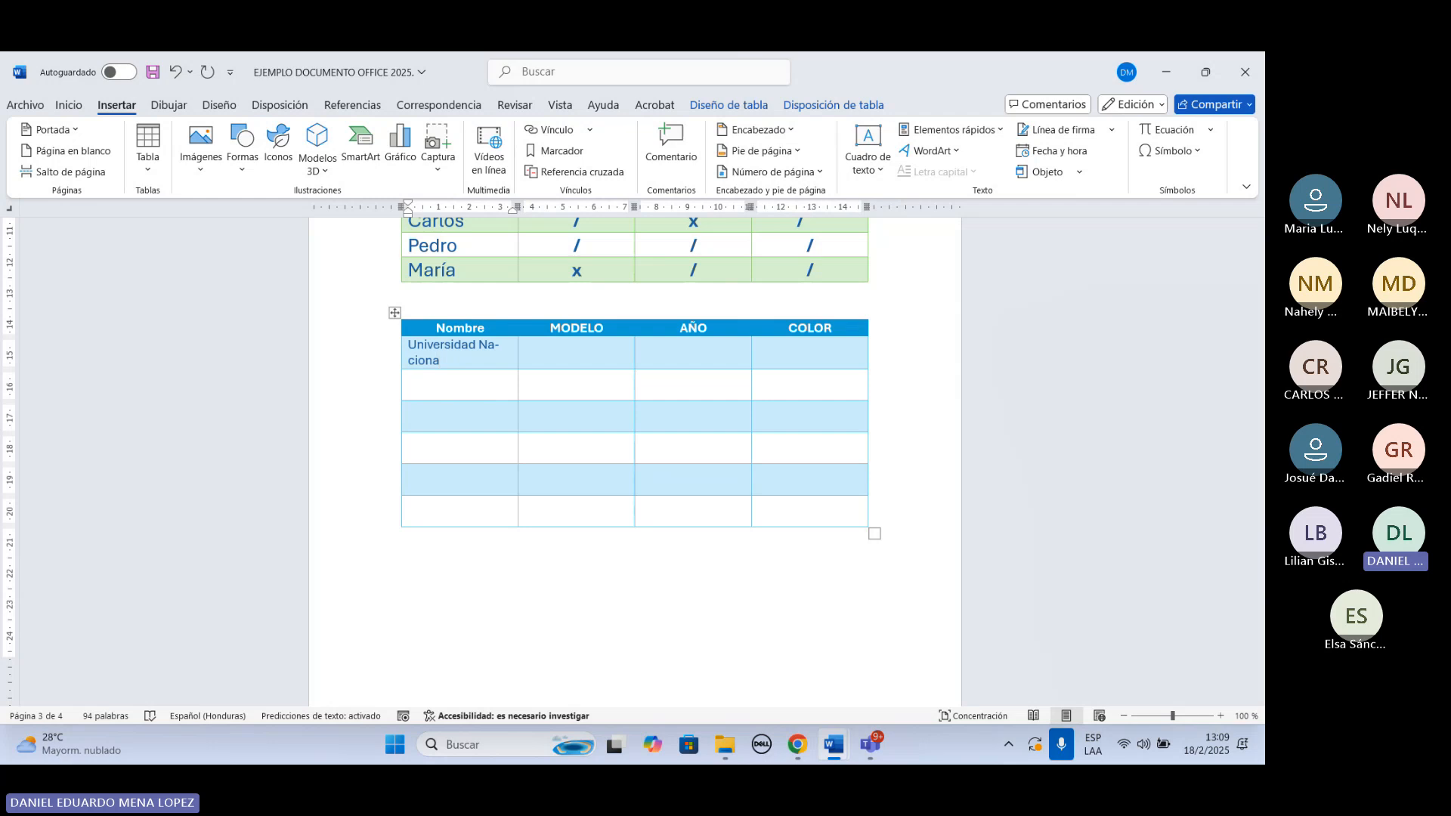
pyautogui.write('l autonoma')
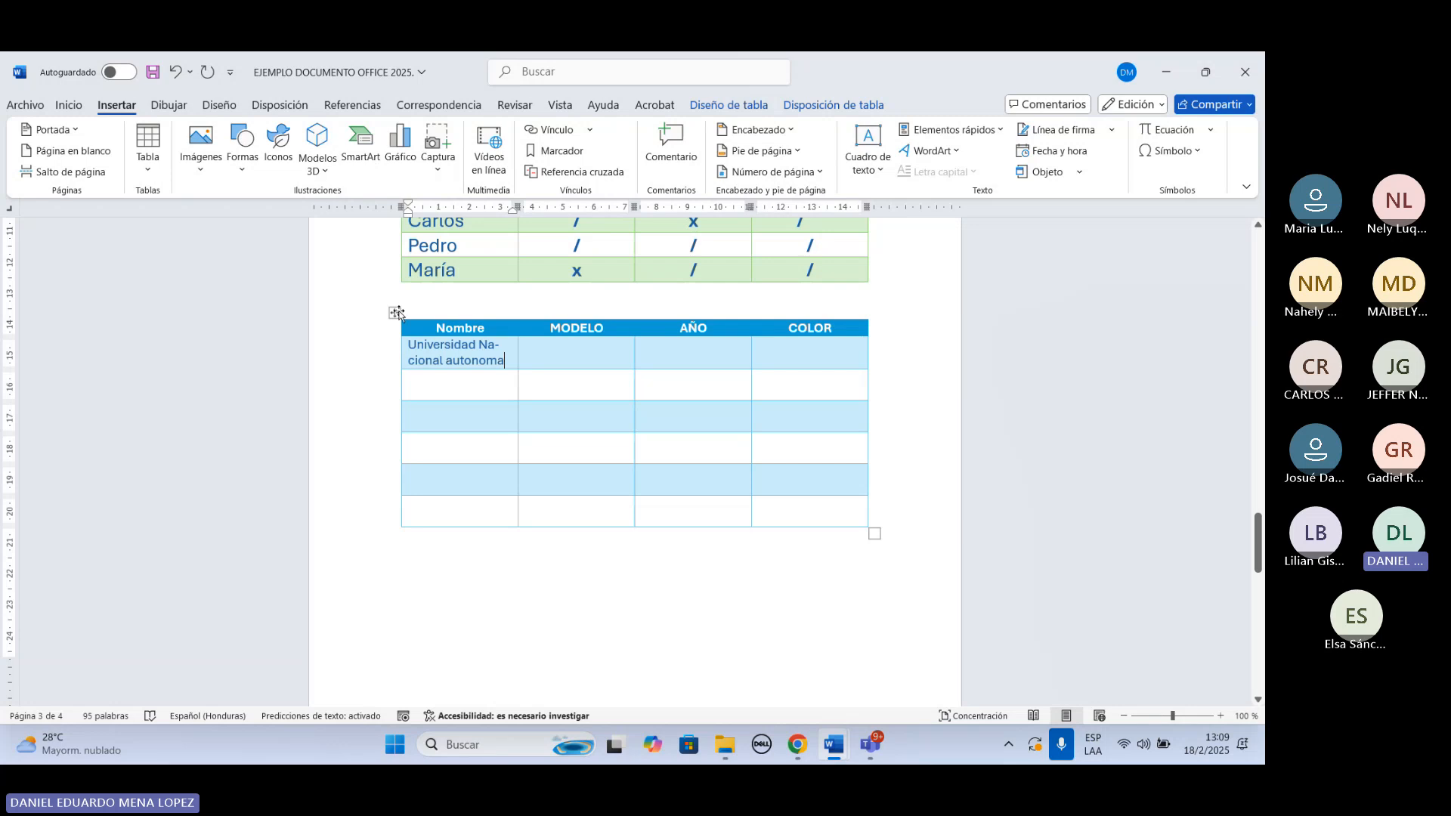
# AutoFit the whole blue table to the window width and return the cursor to the first cell under Nombre.
pyautogui.rightClick(395, 315)
pyautogui.moveTo(501, 602)
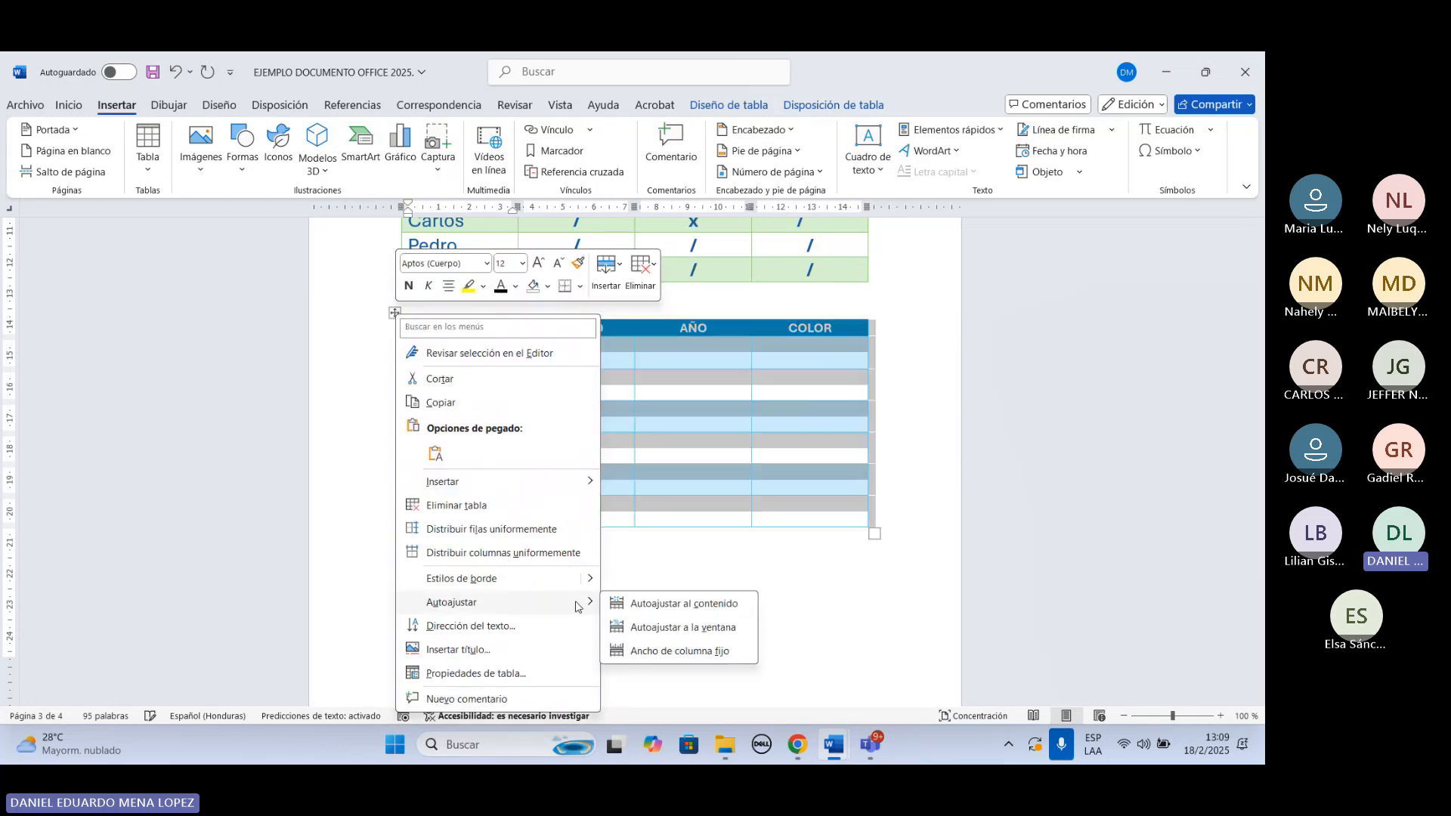
pyautogui.click(651, 628)
pyautogui.click(506, 365)
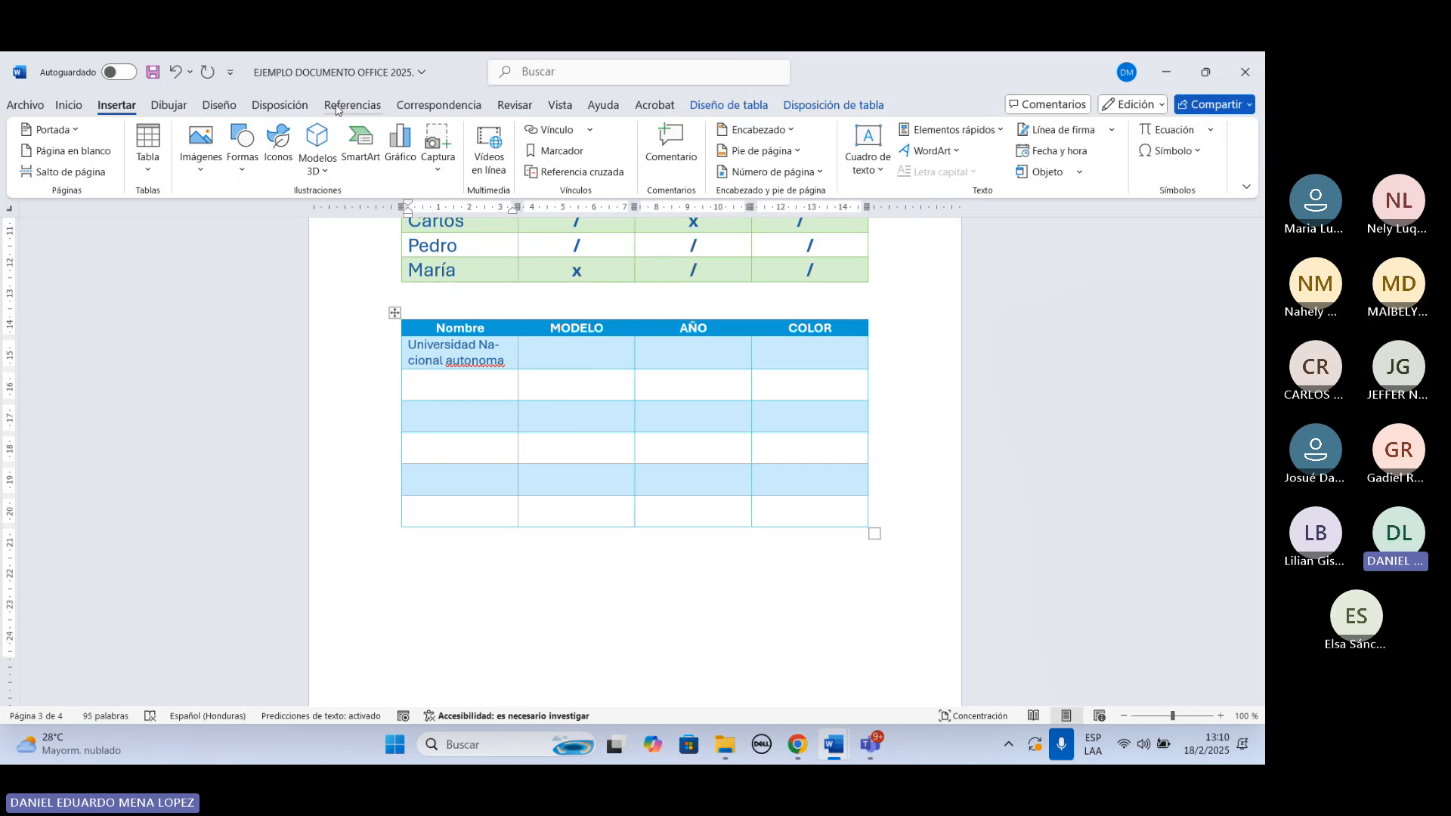
pyautogui.click(514, 105)
pyautogui.click(561, 106)
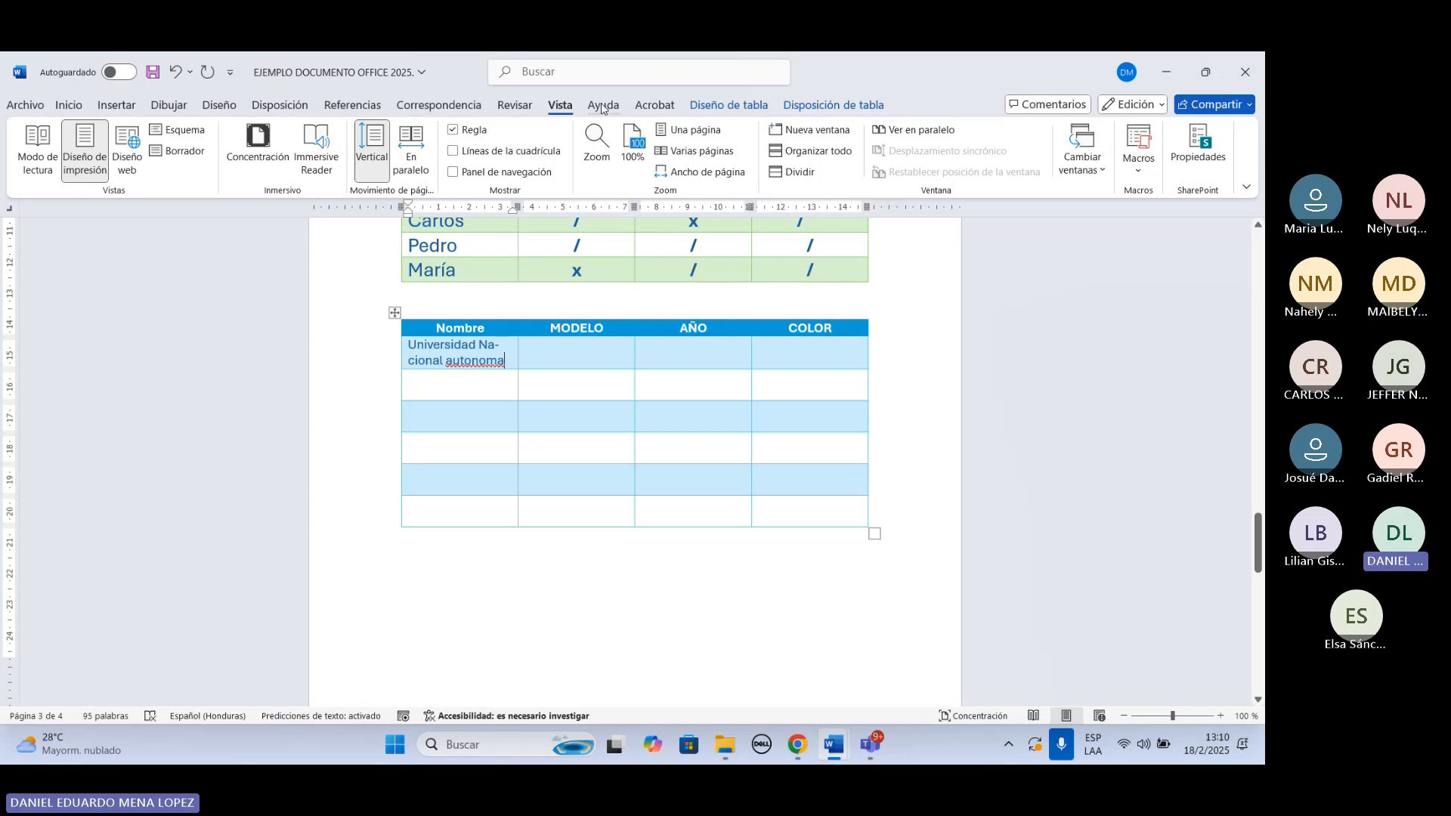
pyautogui.click(515, 105)
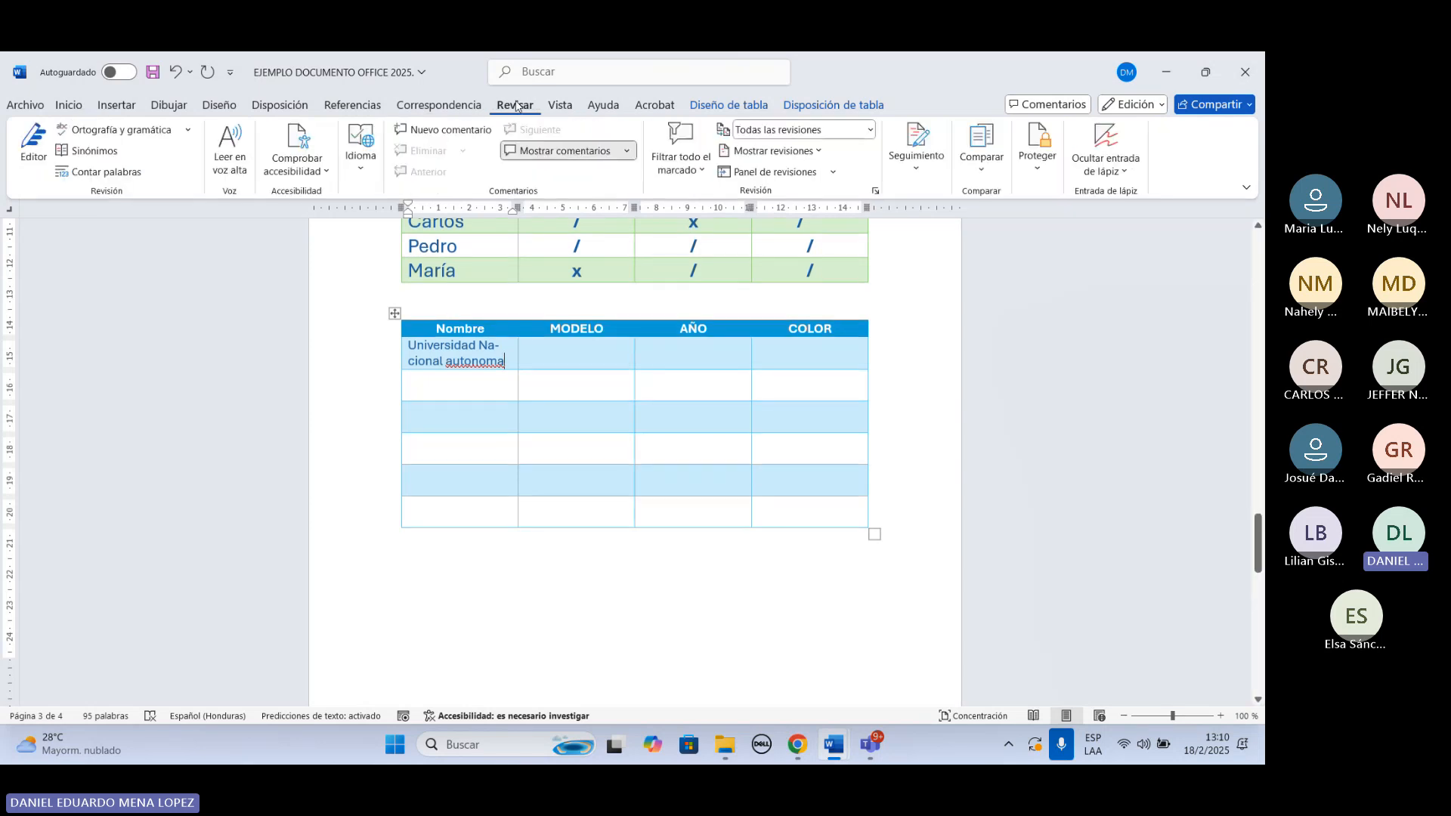
pyautogui.click(596, 109)
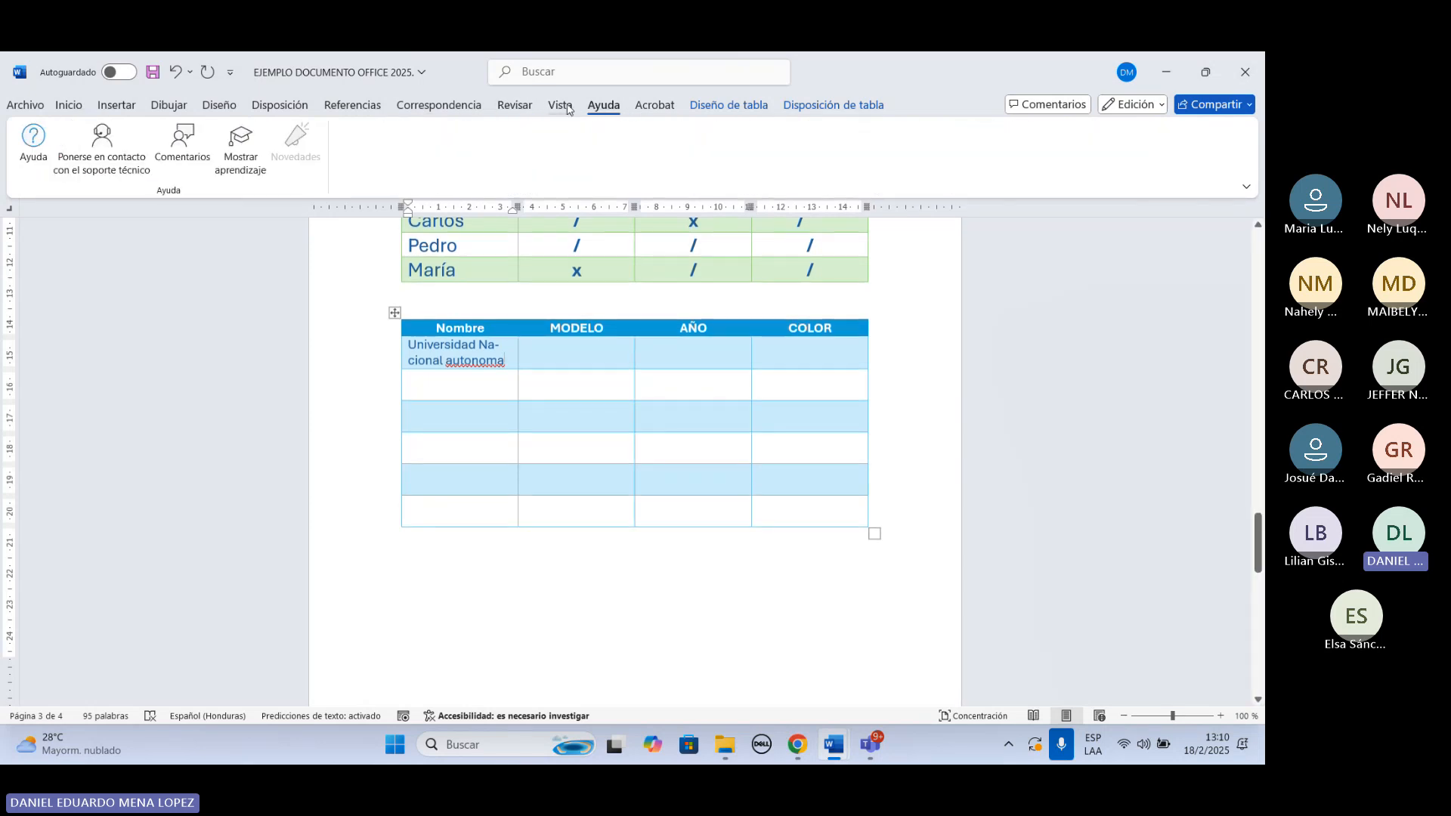
pyautogui.click(566, 107)
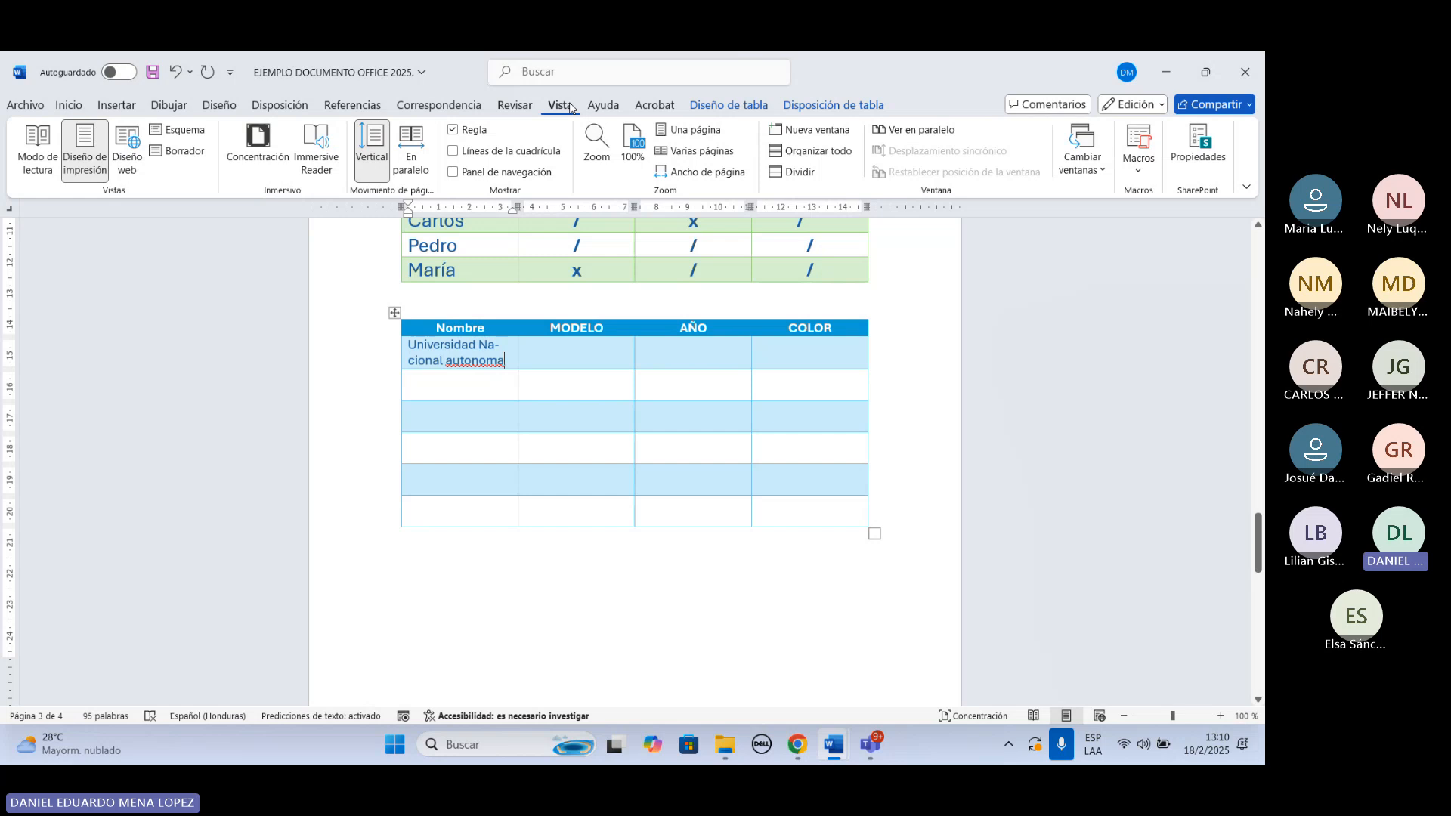
pyautogui.click(281, 106)
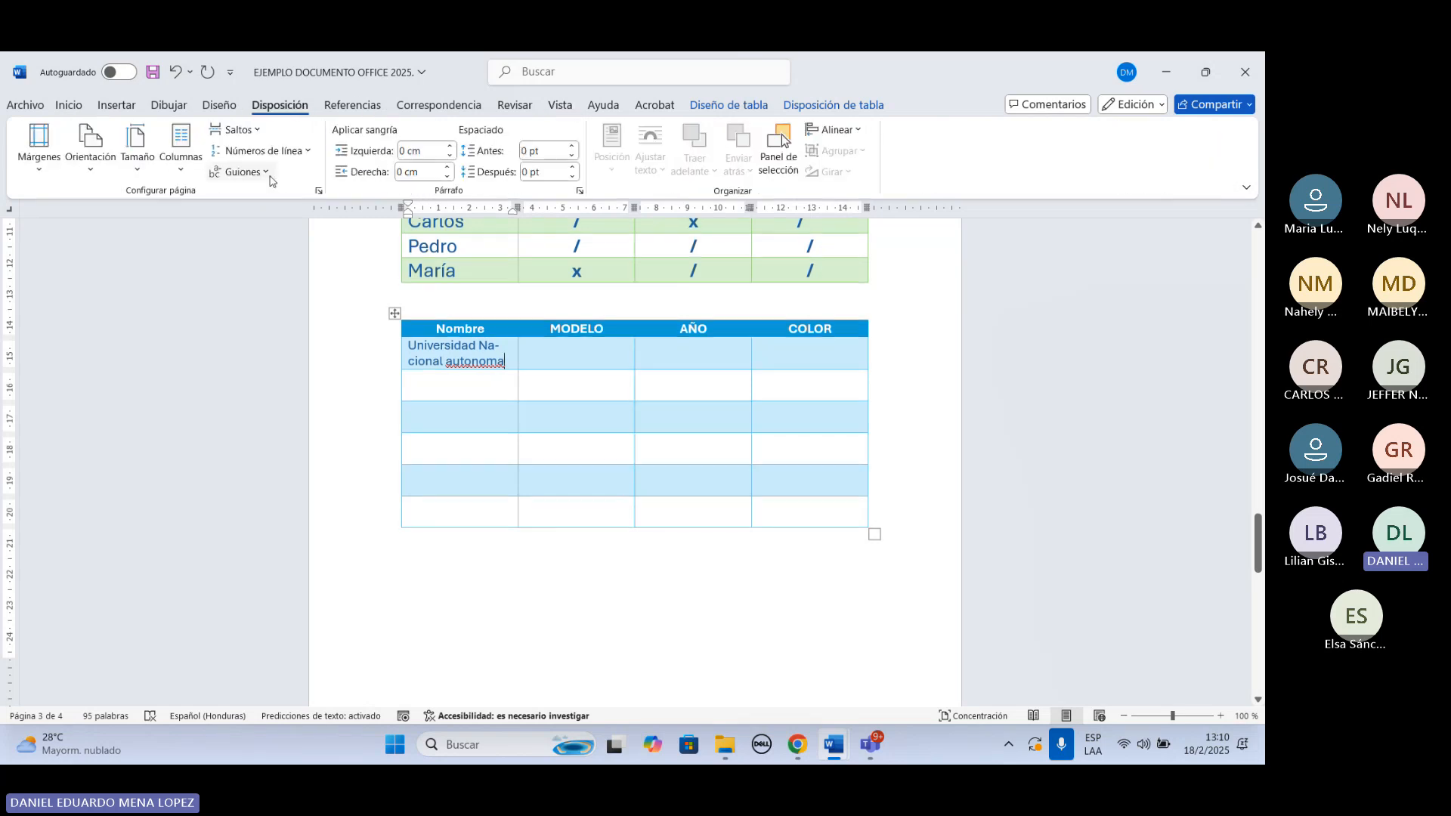
# Insert the filler text "ndnd" before "autonoma" in the first Nombre cell, and erase it together with the characters just before it.
pyautogui.click(502, 367)
pyautogui.write('ndnd')
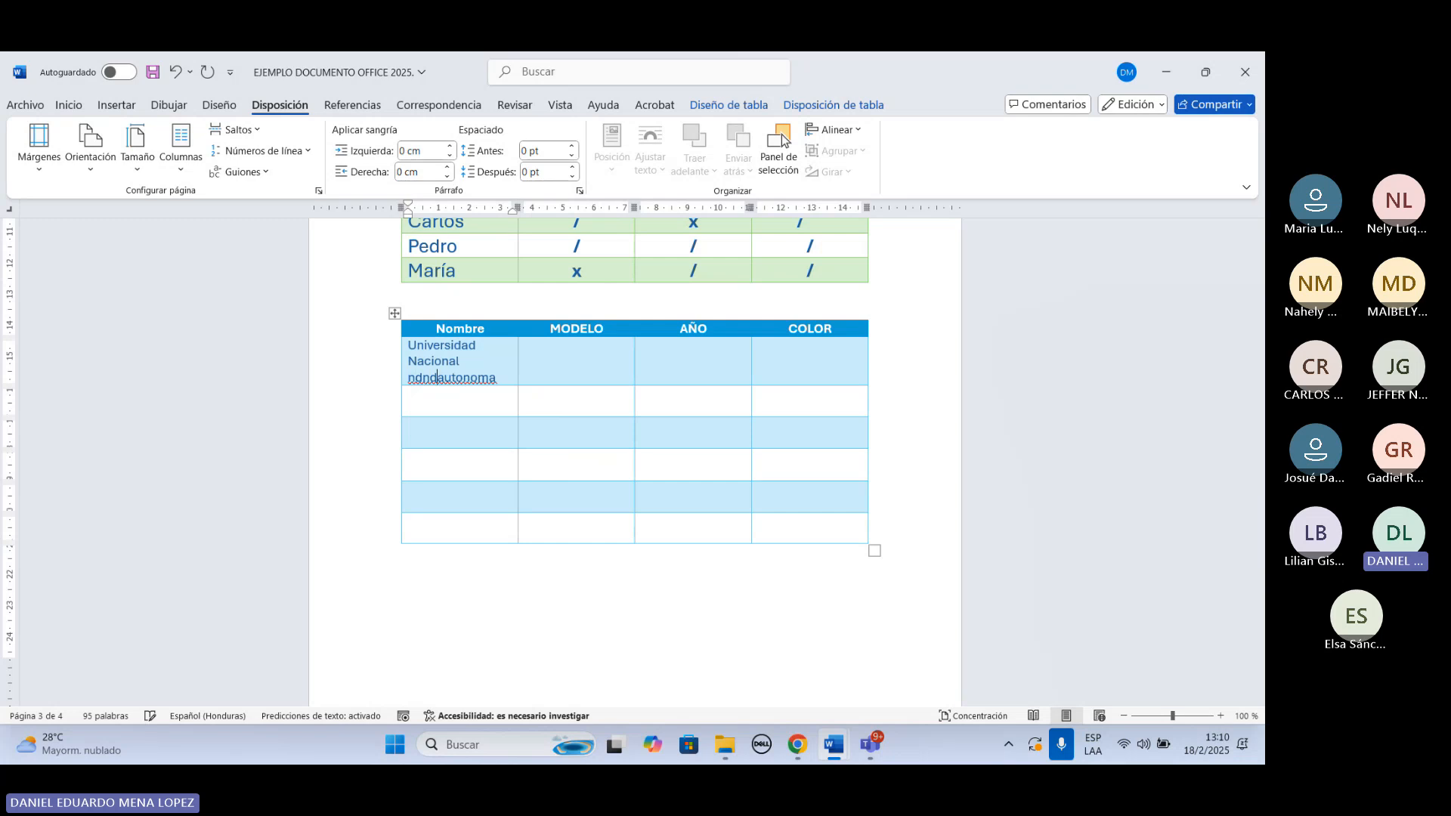
pyautogui.press('BackSpace')
pyautogui.press('BackSpace')
pyautogui.press('BackSpace')
pyautogui.press('BackSpace')
pyautogui.press('BackSpace')
pyautogui.press('BackSpace')
pyautogui.press('BackSpace')
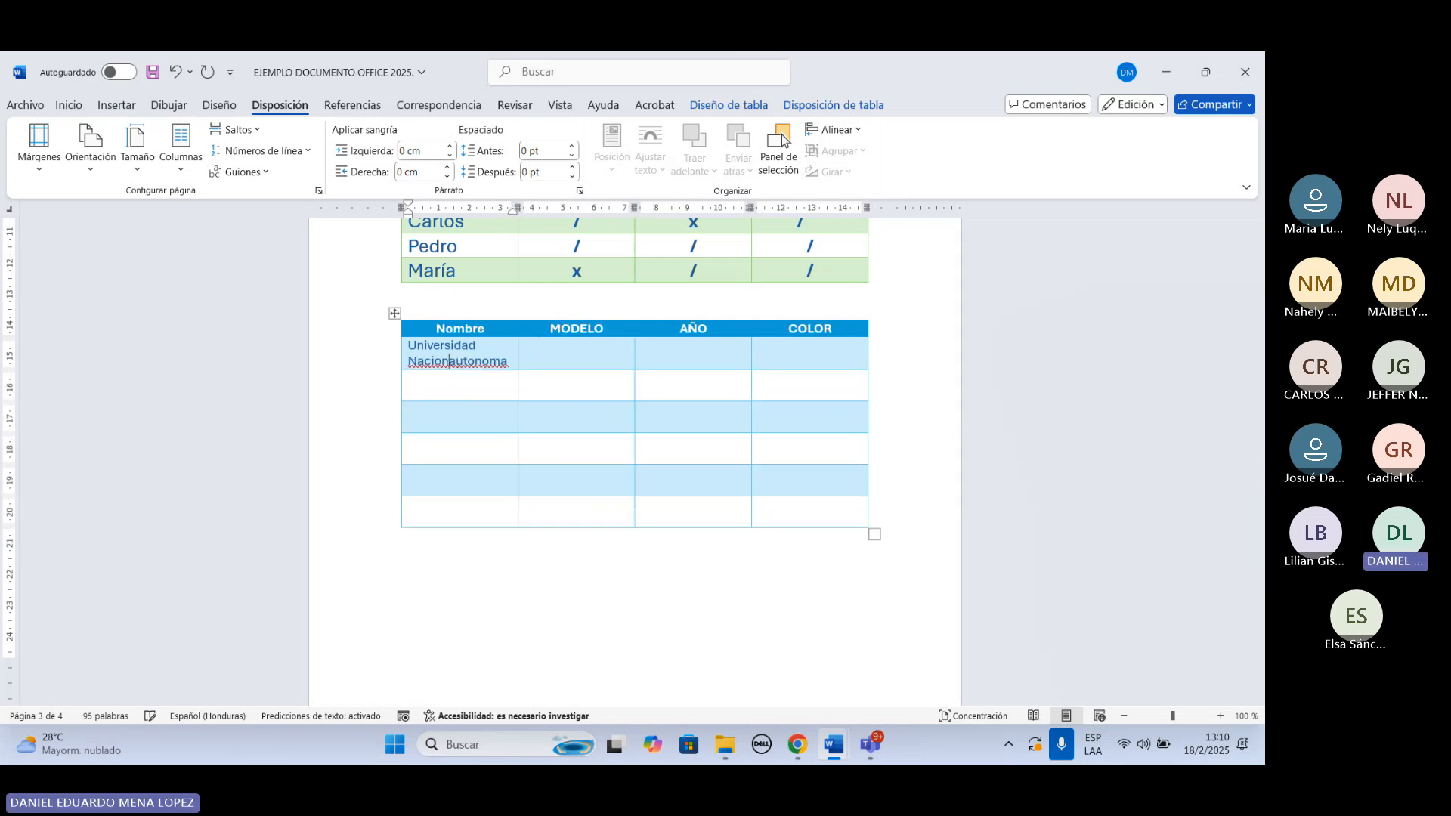
# Erase the first Nombre cell's text back to "Universi" and complete it as "Universidad Nacional Auntoma de Honduras".
pyautogui.doubleClick(476, 355)
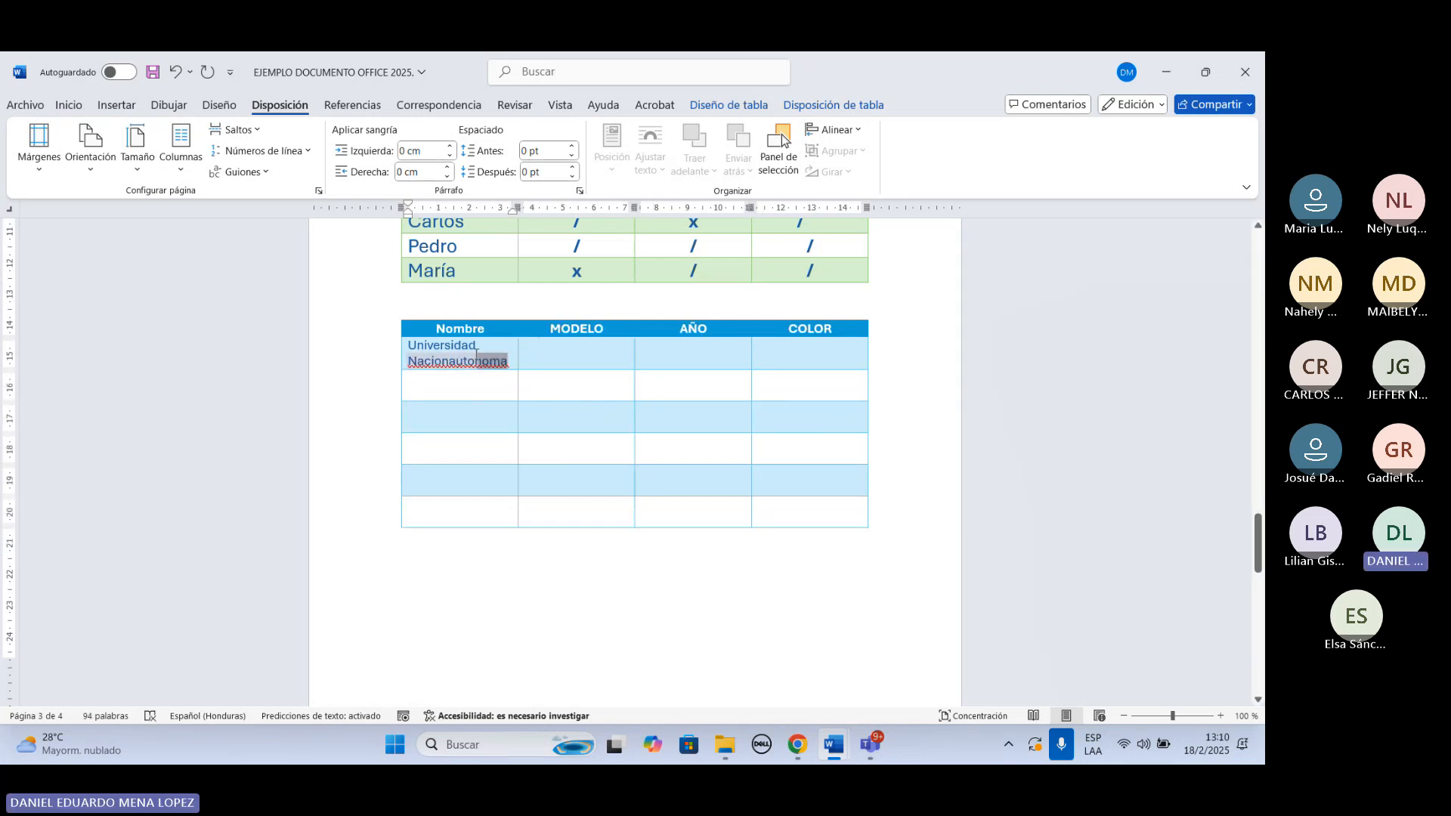
pyautogui.press('BackSpace')
pyautogui.press('BackSpace')
pyautogui.press('BackSpace')
pyautogui.press('BackSpace')
pyautogui.press('BackSpace')
pyautogui.press('BackSpace')
pyautogui.press('BackSpace')
pyautogui.press('BackSpace')
pyautogui.press('BackSpace')
pyautogui.press('BackSpace')
pyautogui.press('BackSpace')
pyautogui.press('BackSpace')
pyautogui.press('BackSpace')
pyautogui.press('BackSpace')
pyautogui.press('BackSpace')
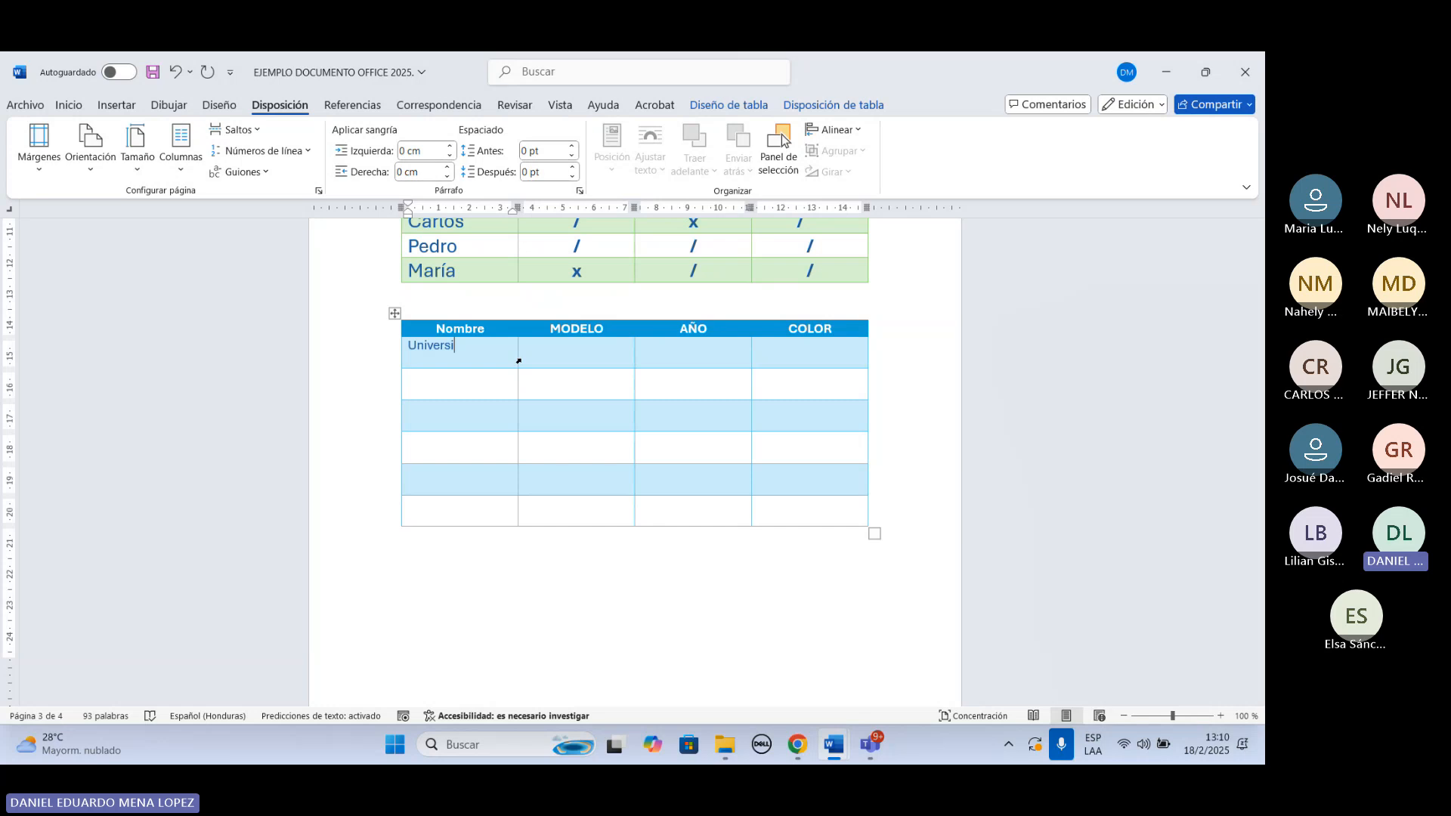
pyautogui.write('dad Nacional')
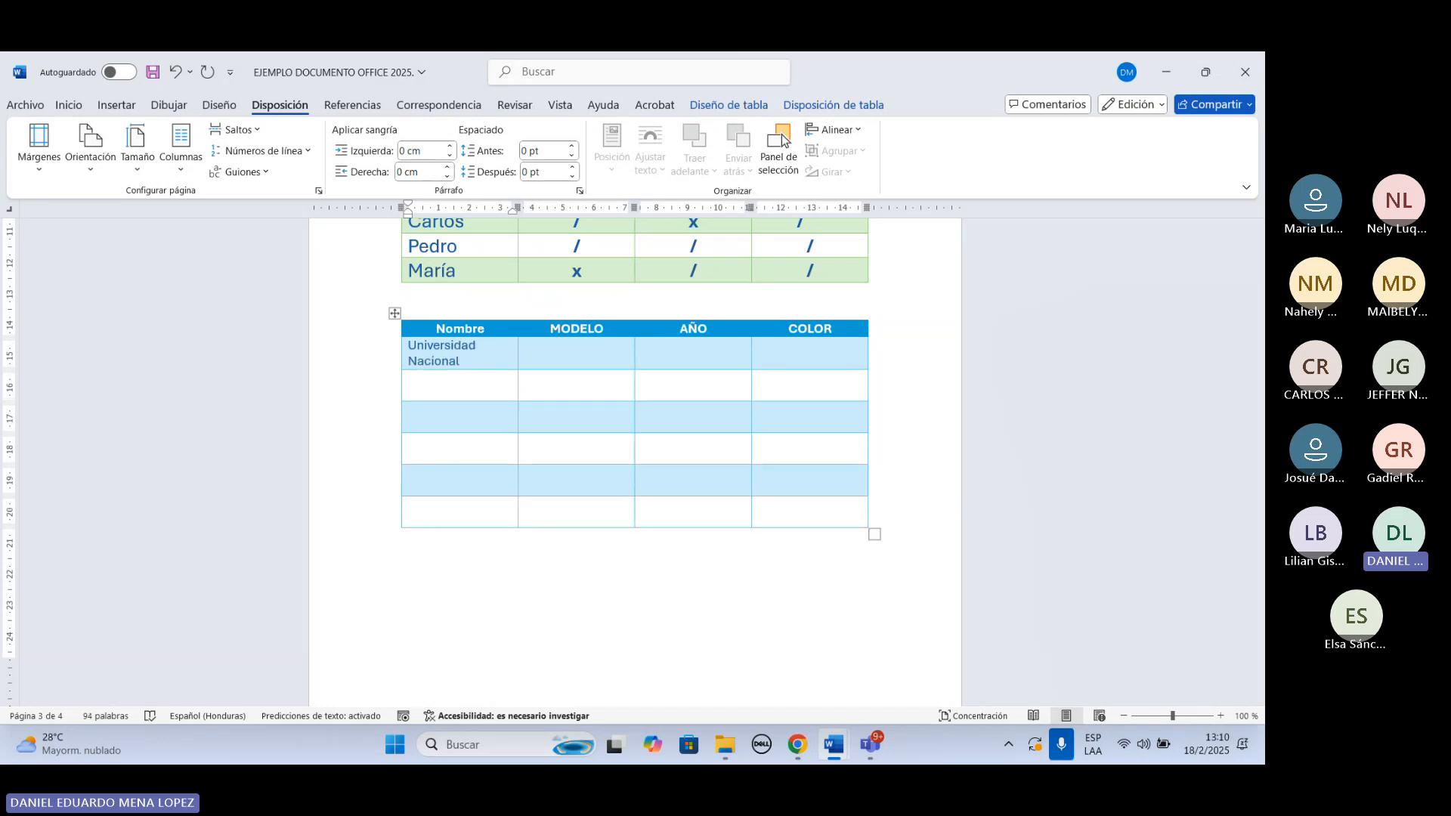
pyautogui.write(' j')
pyautogui.press('BackSpace')
pyautogui.write('Auntoma')
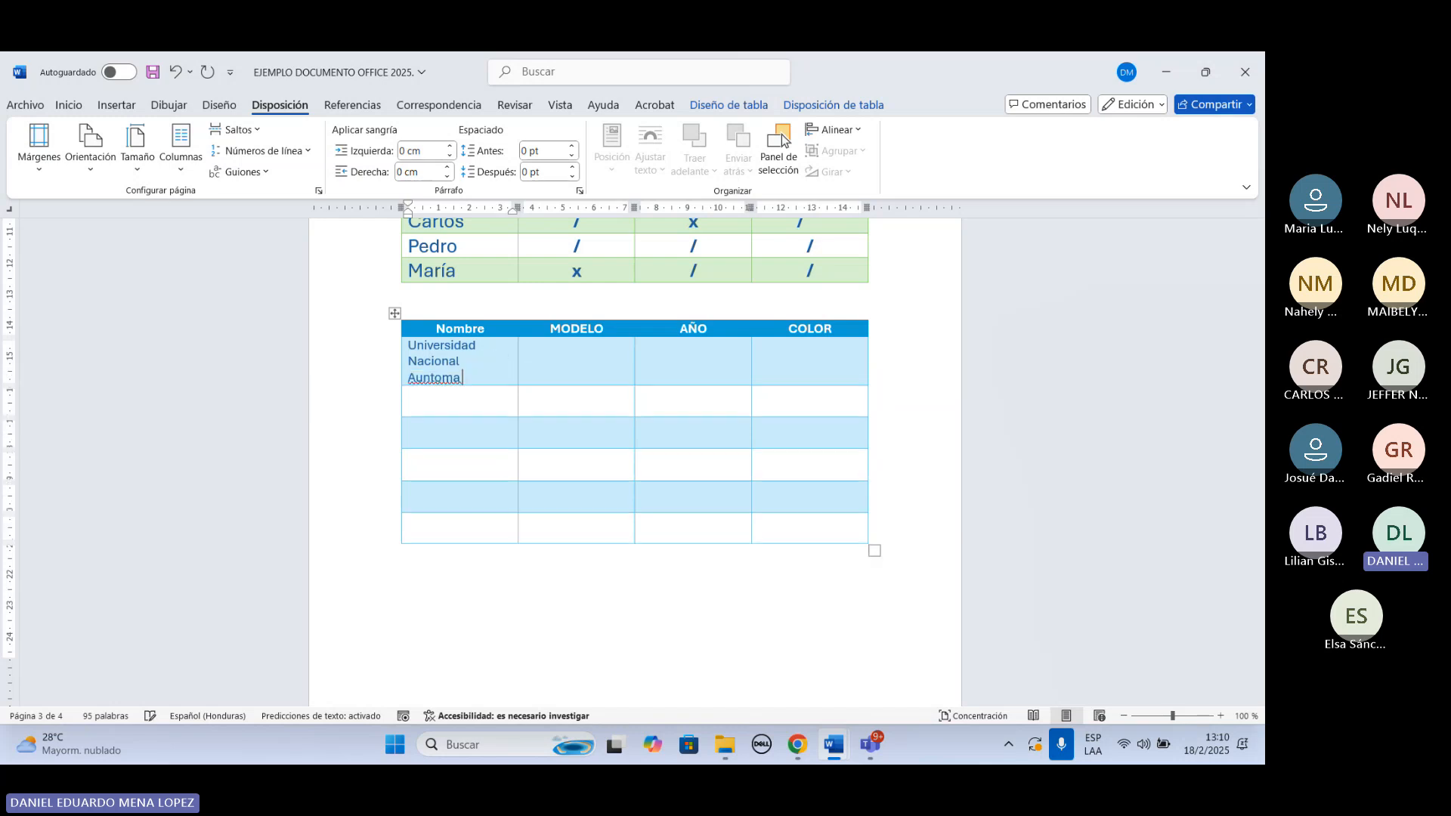
pyautogui.write(' de Honduras')
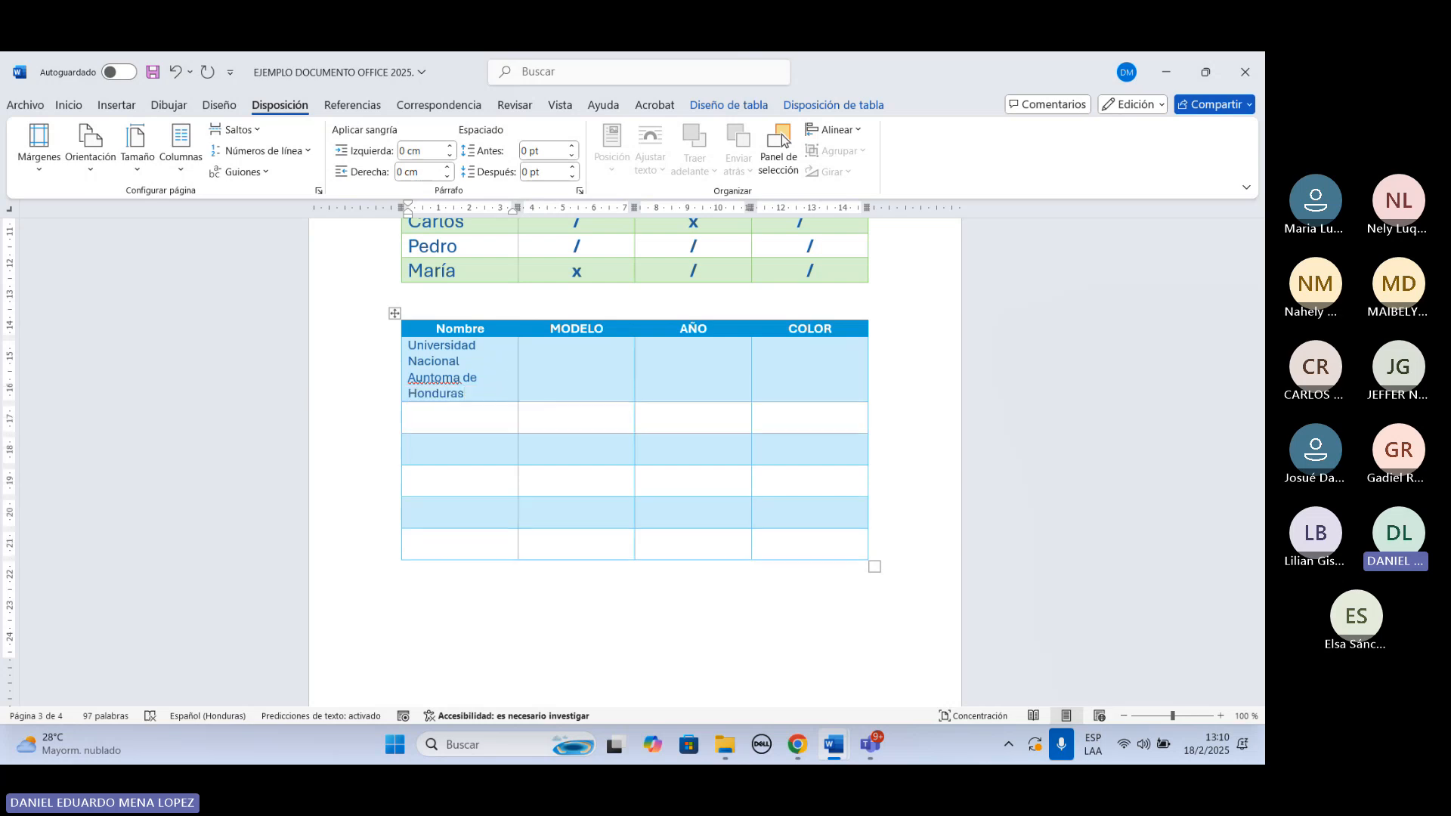
# Accept the spelling suggestion "Aun toma" for the misspelled word, and replace the words between "Nacional" and "Honduras" with "Autónoma".
pyautogui.rightClick(436, 379)
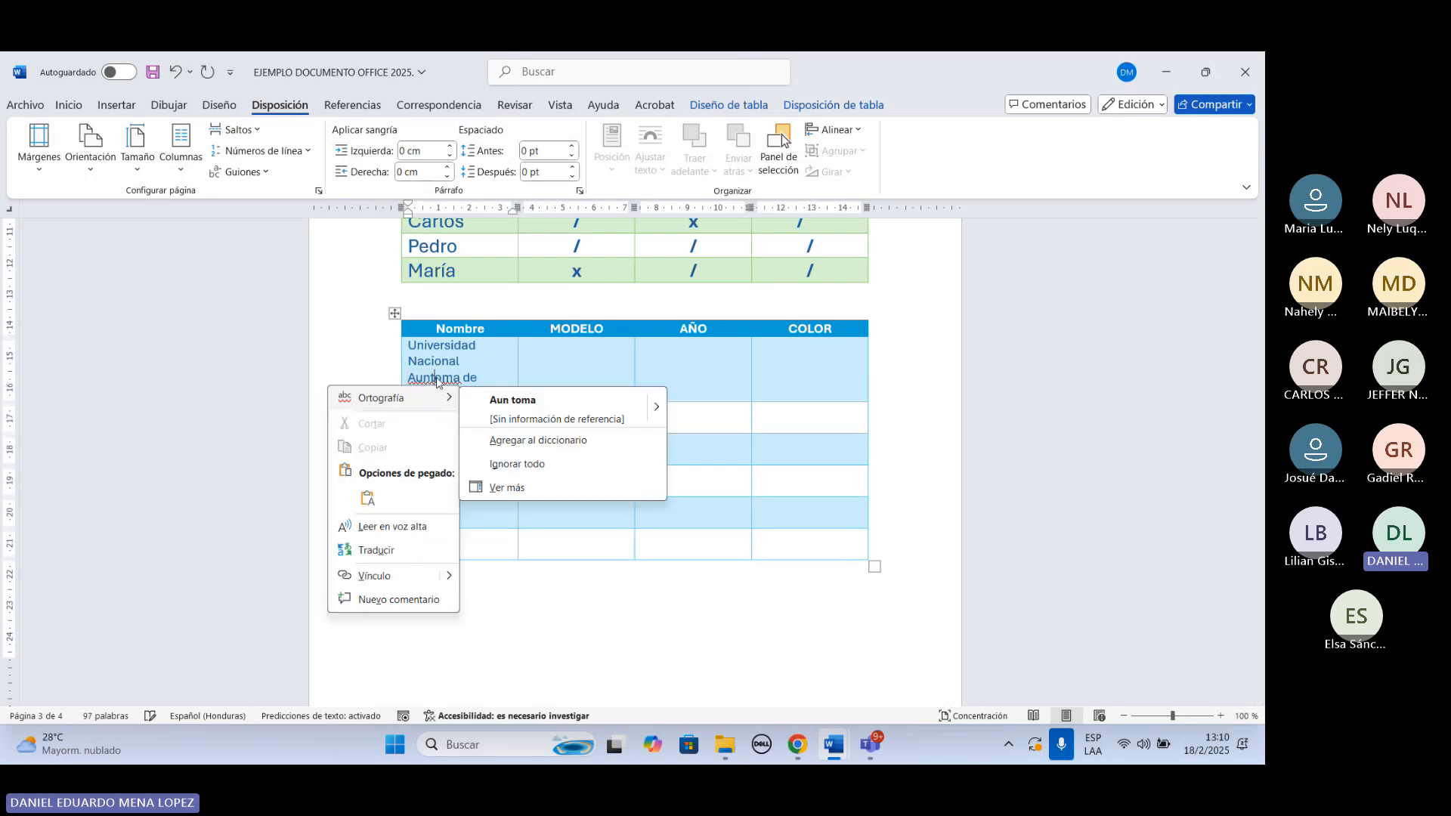
pyautogui.click(498, 398)
pyautogui.click(478, 375)
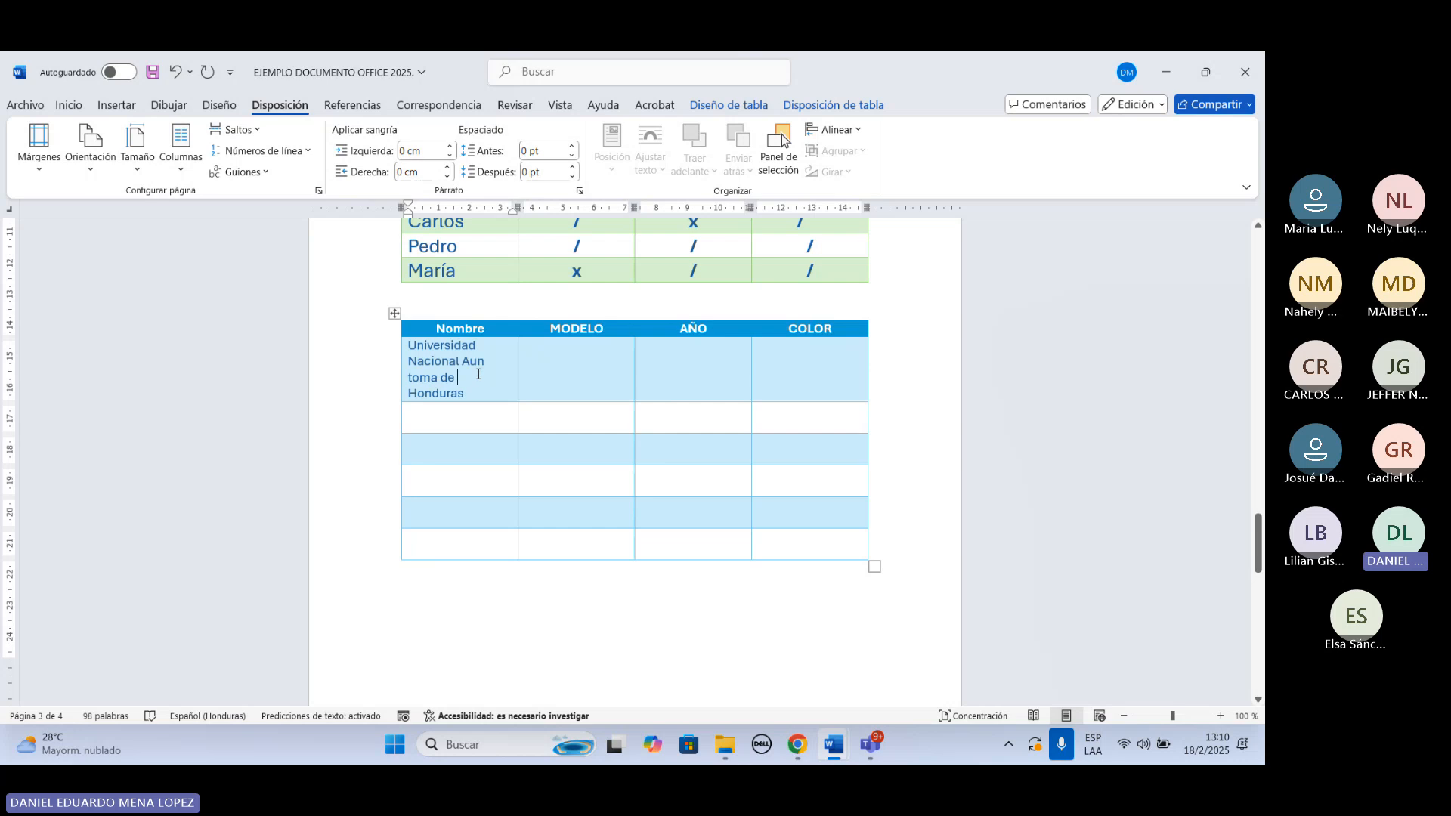
pyautogui.press('BackSpace')
pyautogui.press('BackSpace')
pyautogui.press('BackSpace')
pyautogui.press('BackSpace')
pyautogui.press('BackSpace')
pyautogui.press('BackSpace')
pyautogui.press('BackSpace')
pyautogui.press('BackSpace')
pyautogui.press('BackSpace')
pyautogui.press('BackSpace')
pyautogui.press('BackSpace')
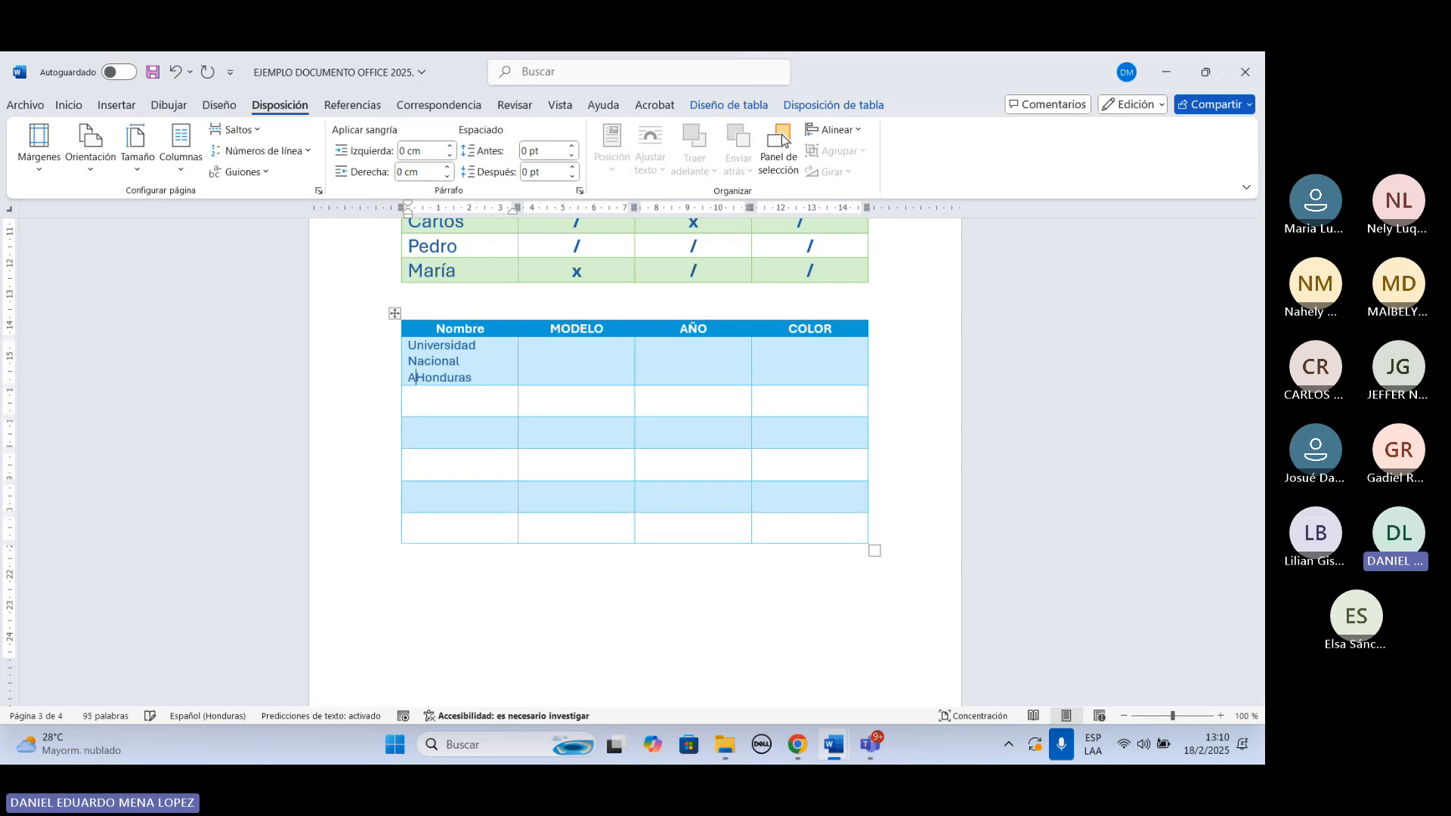
pyautogui.write('utónoma')
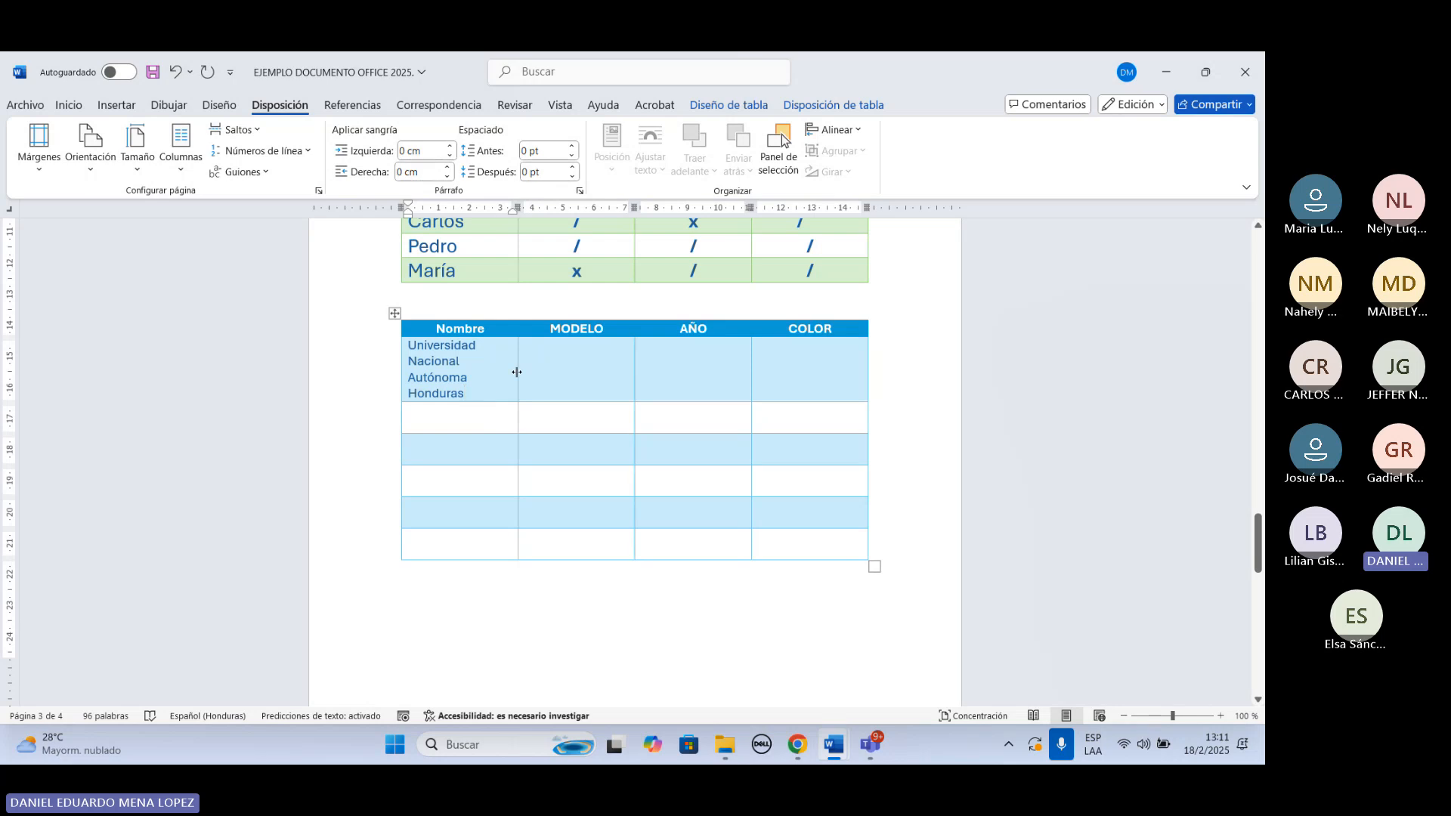
# Insert a table of four columns and three rows below the CARACTERISTICAS table on page 4.
pyautogui.scroll(-8, 516, 371)
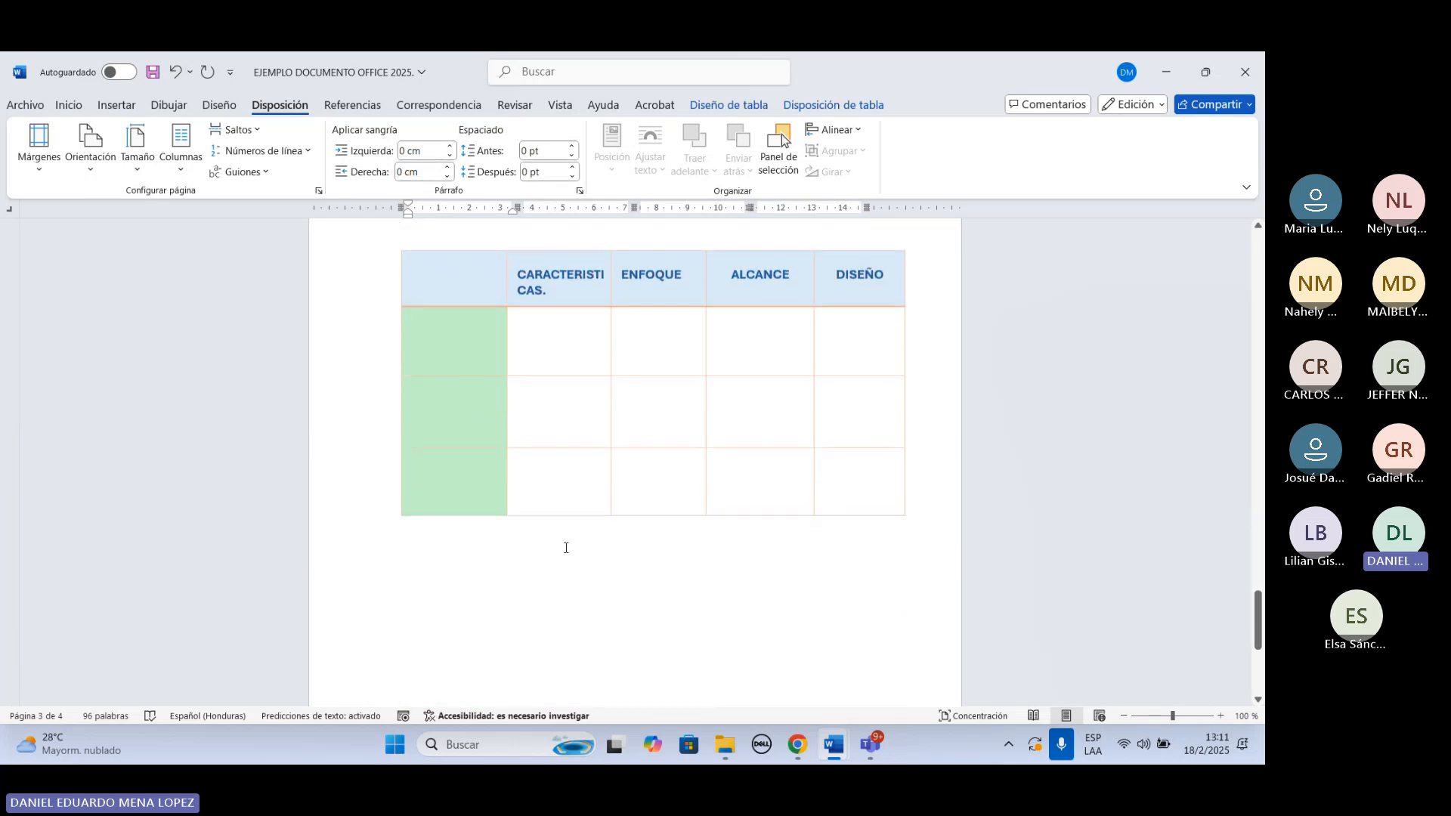
pyautogui.click(504, 581)
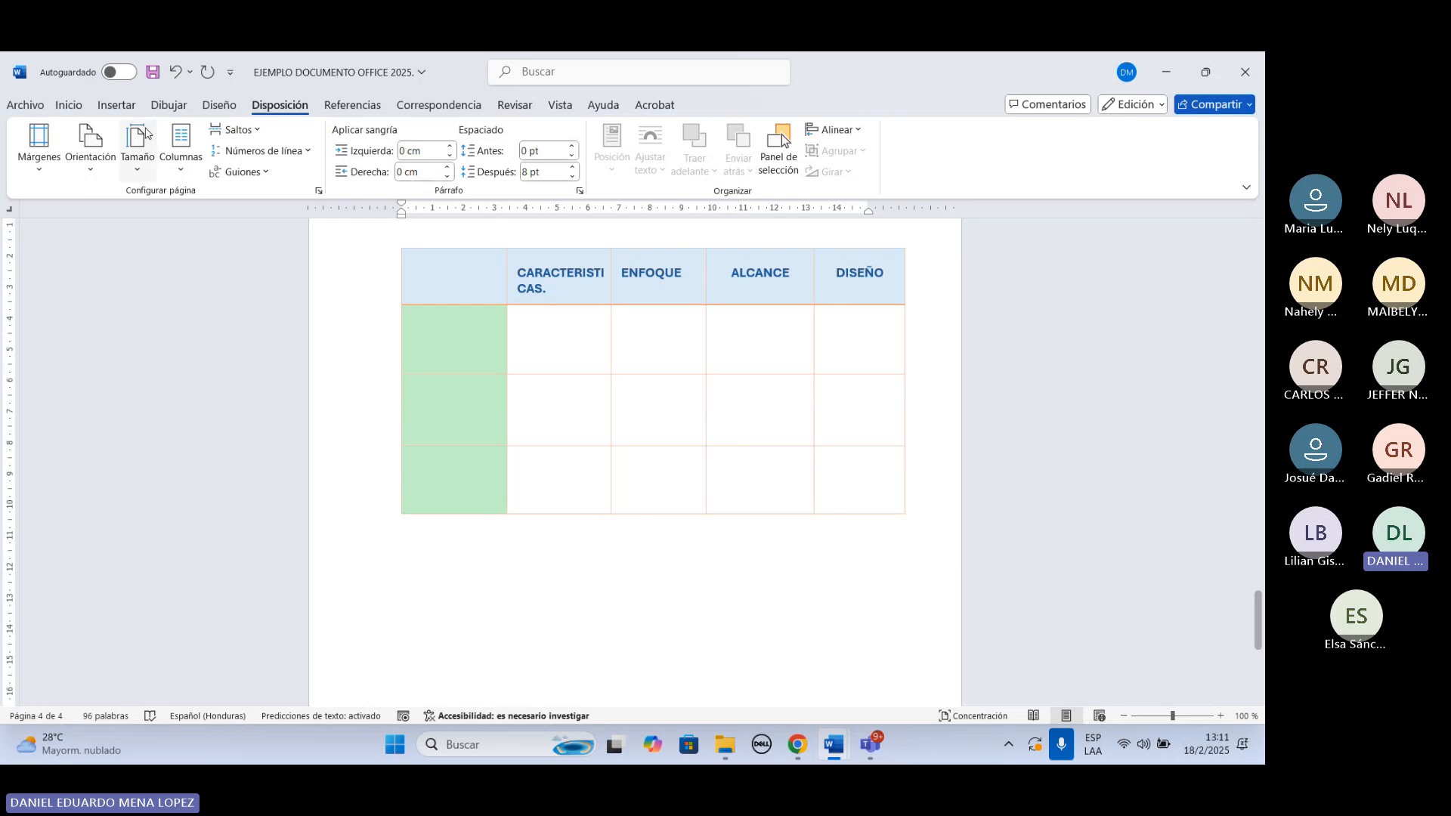
pyautogui.click(120, 106)
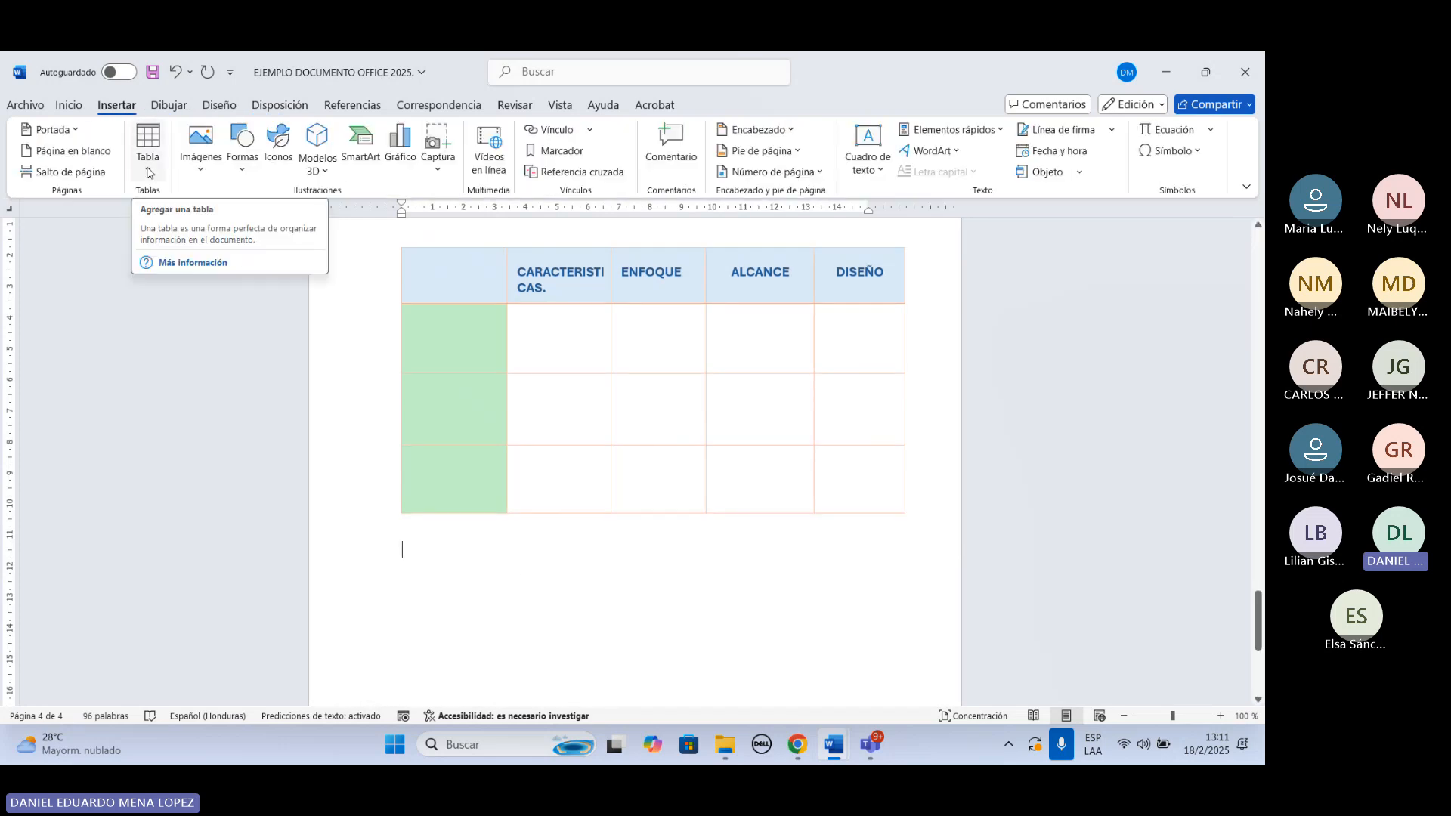
pyautogui.click(149, 173)
pyautogui.click(193, 249)
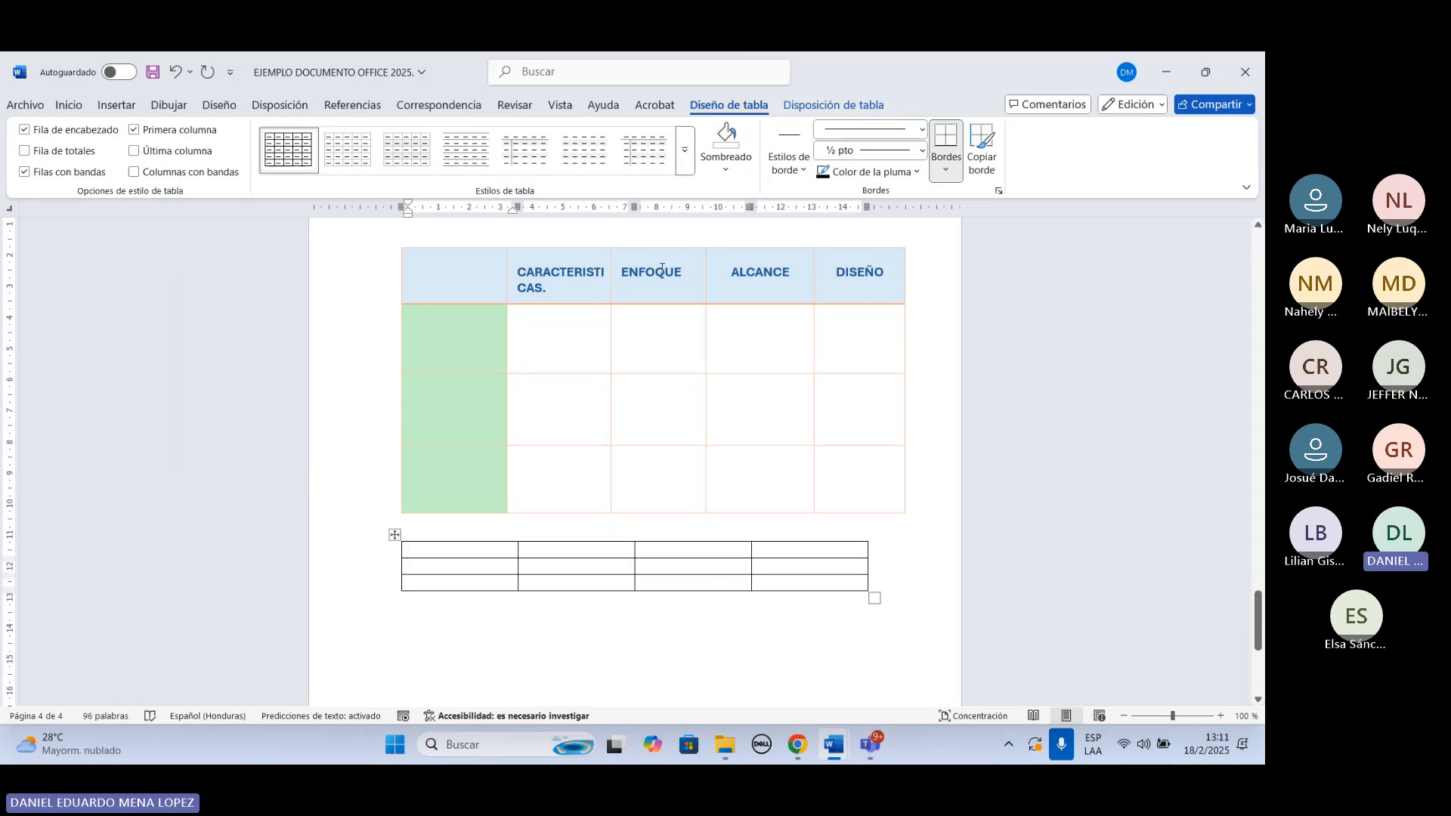
# Apply the pink banded grid style to the new table, and replace it with the light green grid style in the first grid row.
pyautogui.click(682, 149)
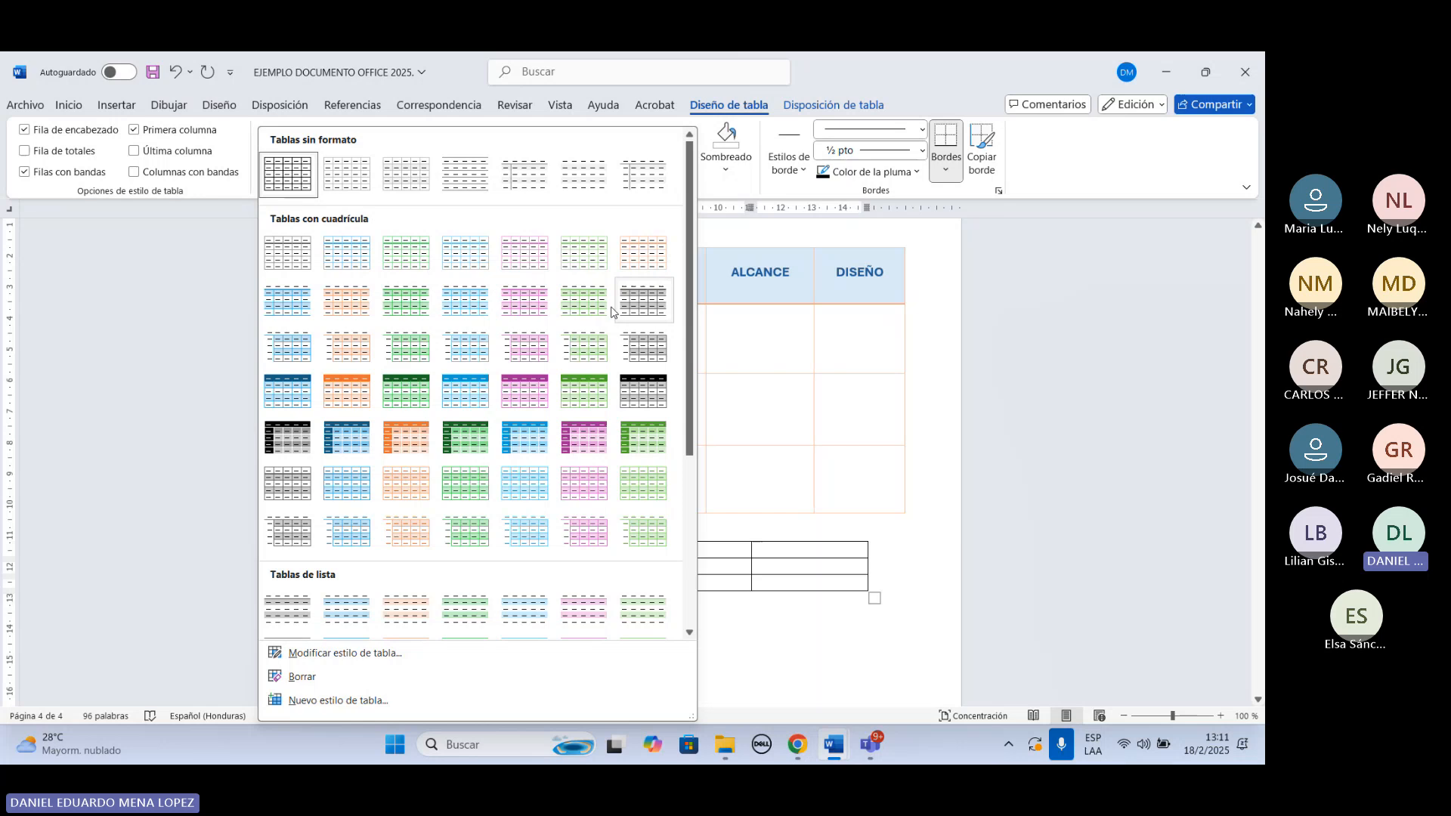
pyautogui.click(534, 302)
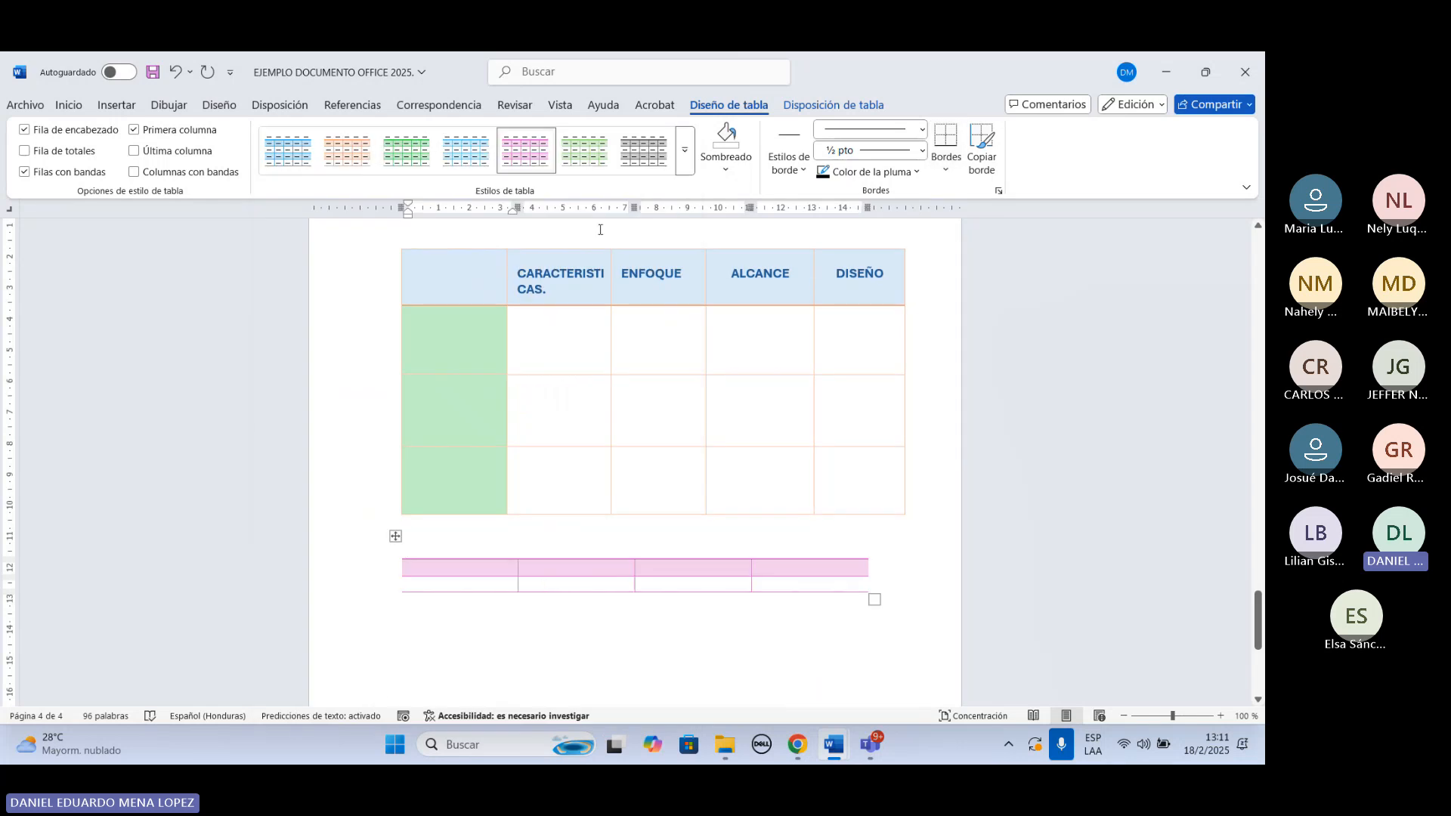
pyautogui.click(485, 582)
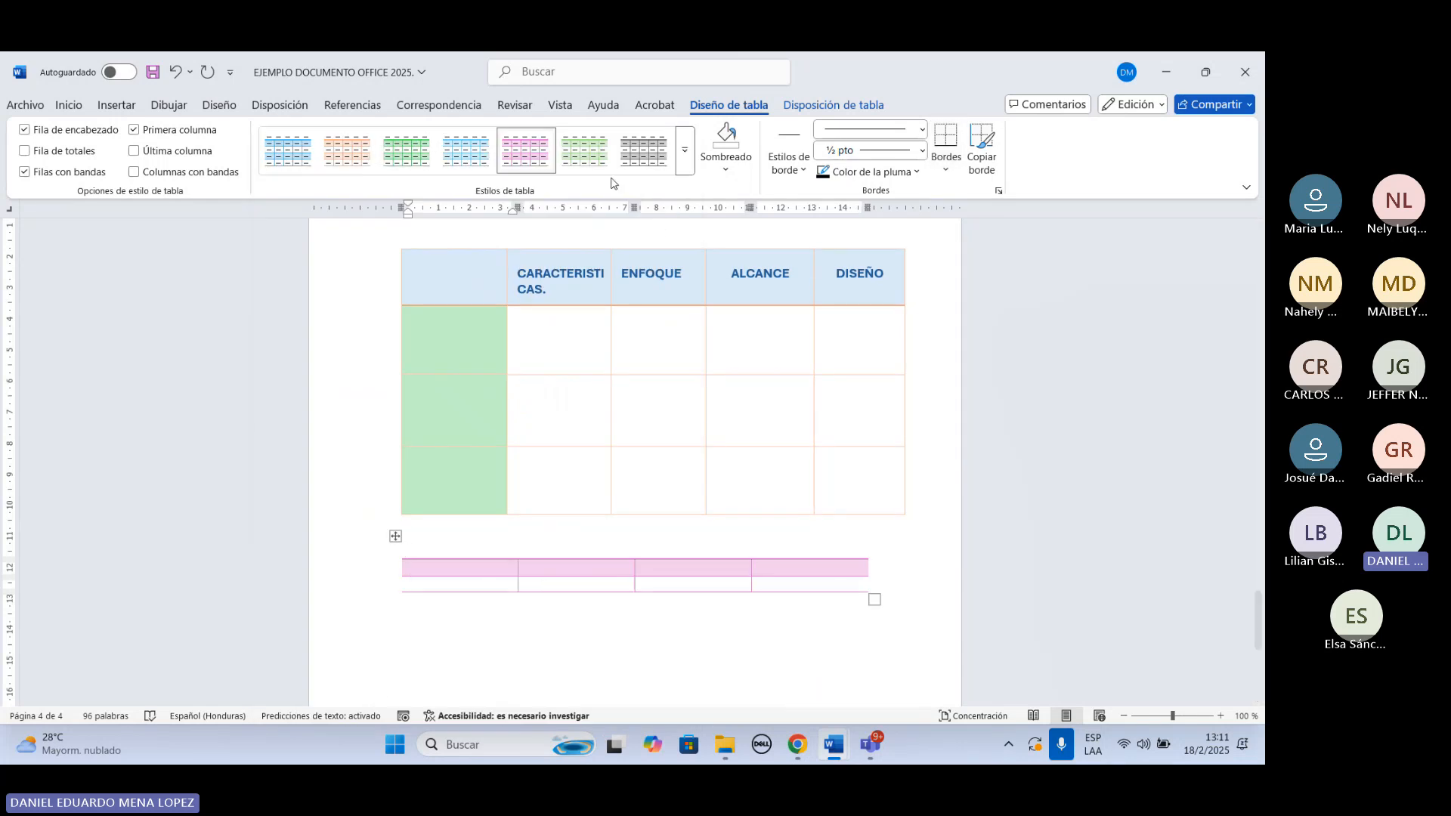
pyautogui.click(685, 149)
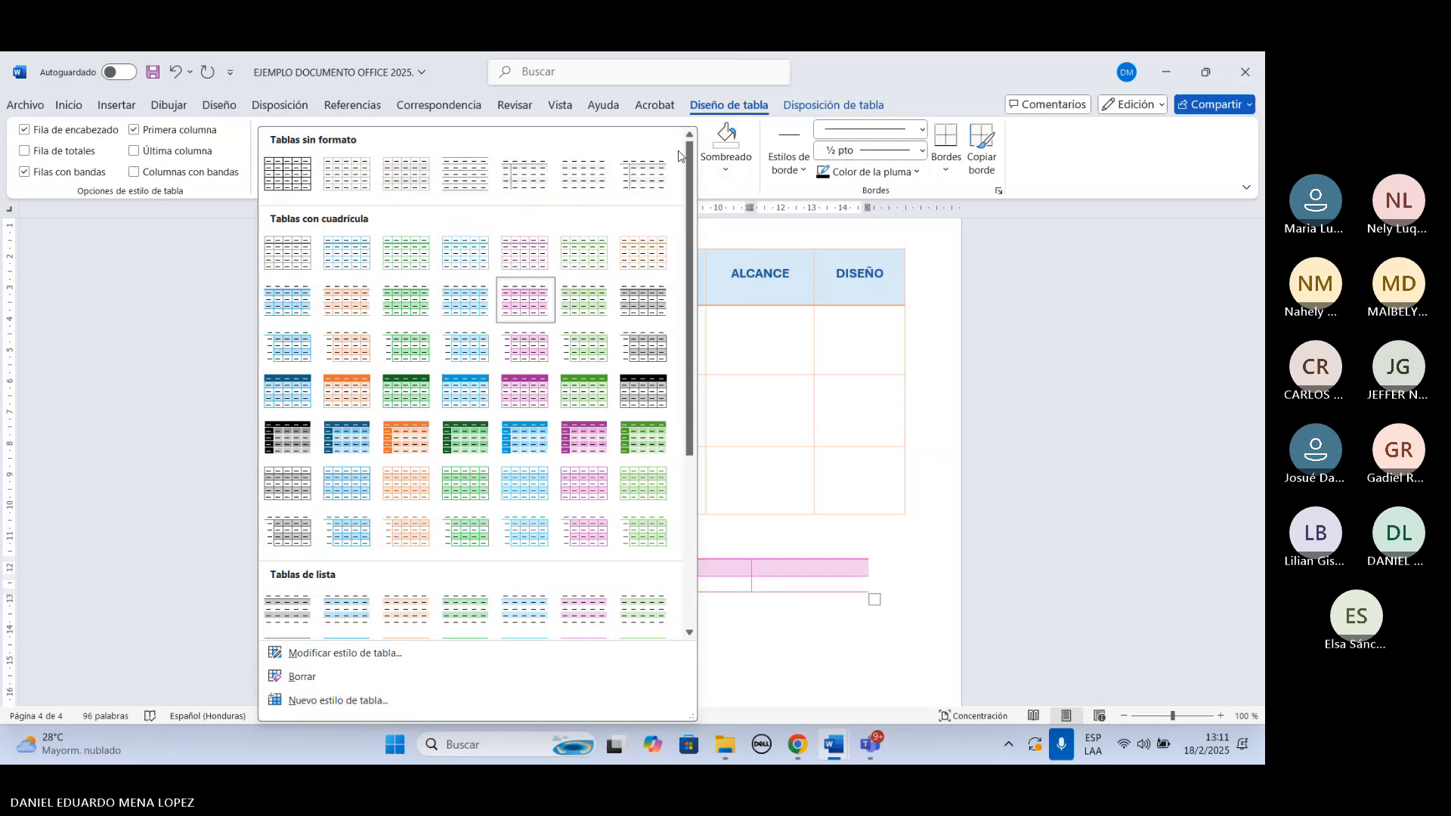
pyautogui.click(586, 254)
# Enter filler text in the first cell of the new green table's second row, and erase it.
pyautogui.click(481, 571)
pyautogui.write('n')
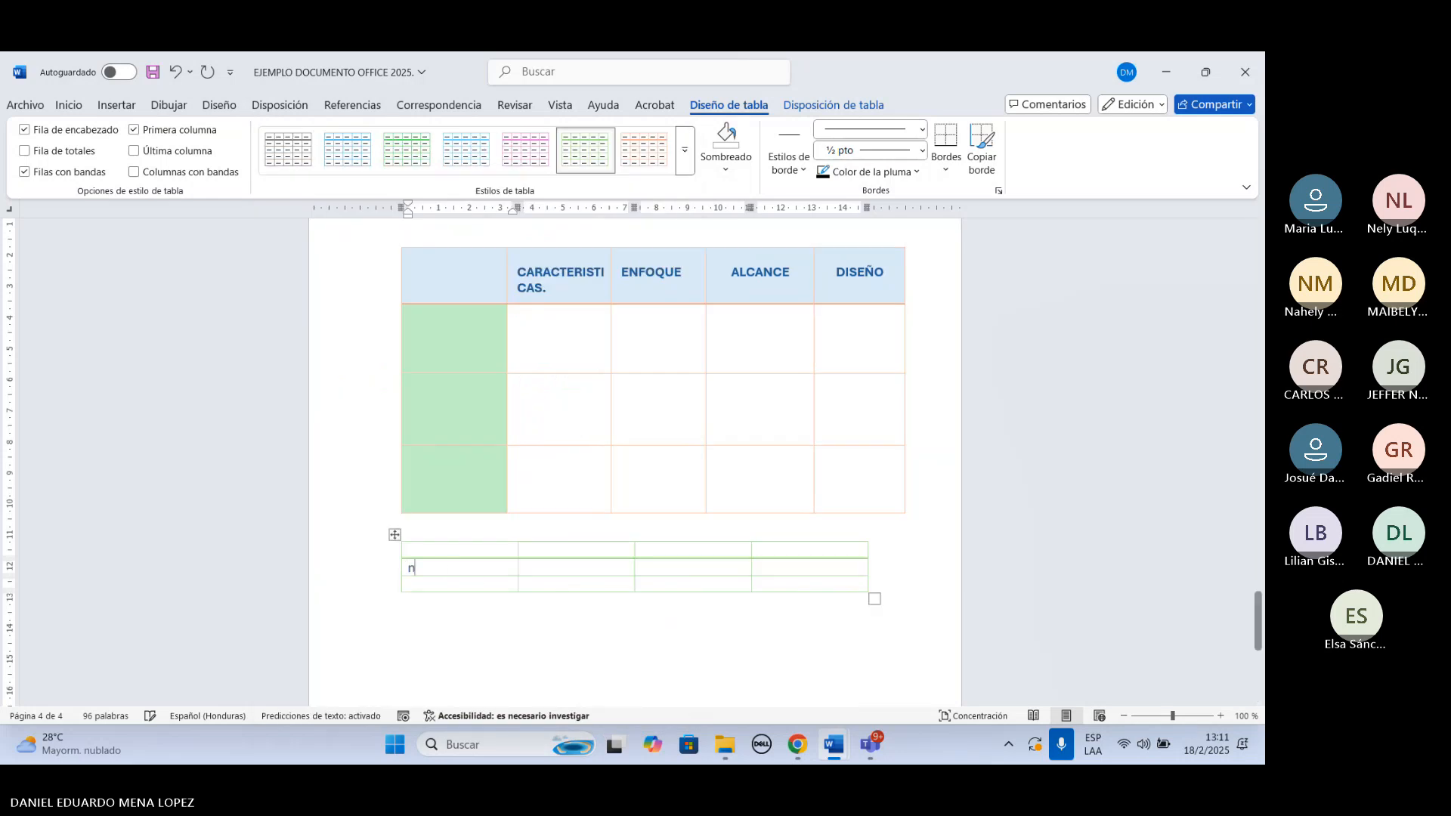
pyautogui.write('sshhhhhhhhhhhhhhhhhhhh')
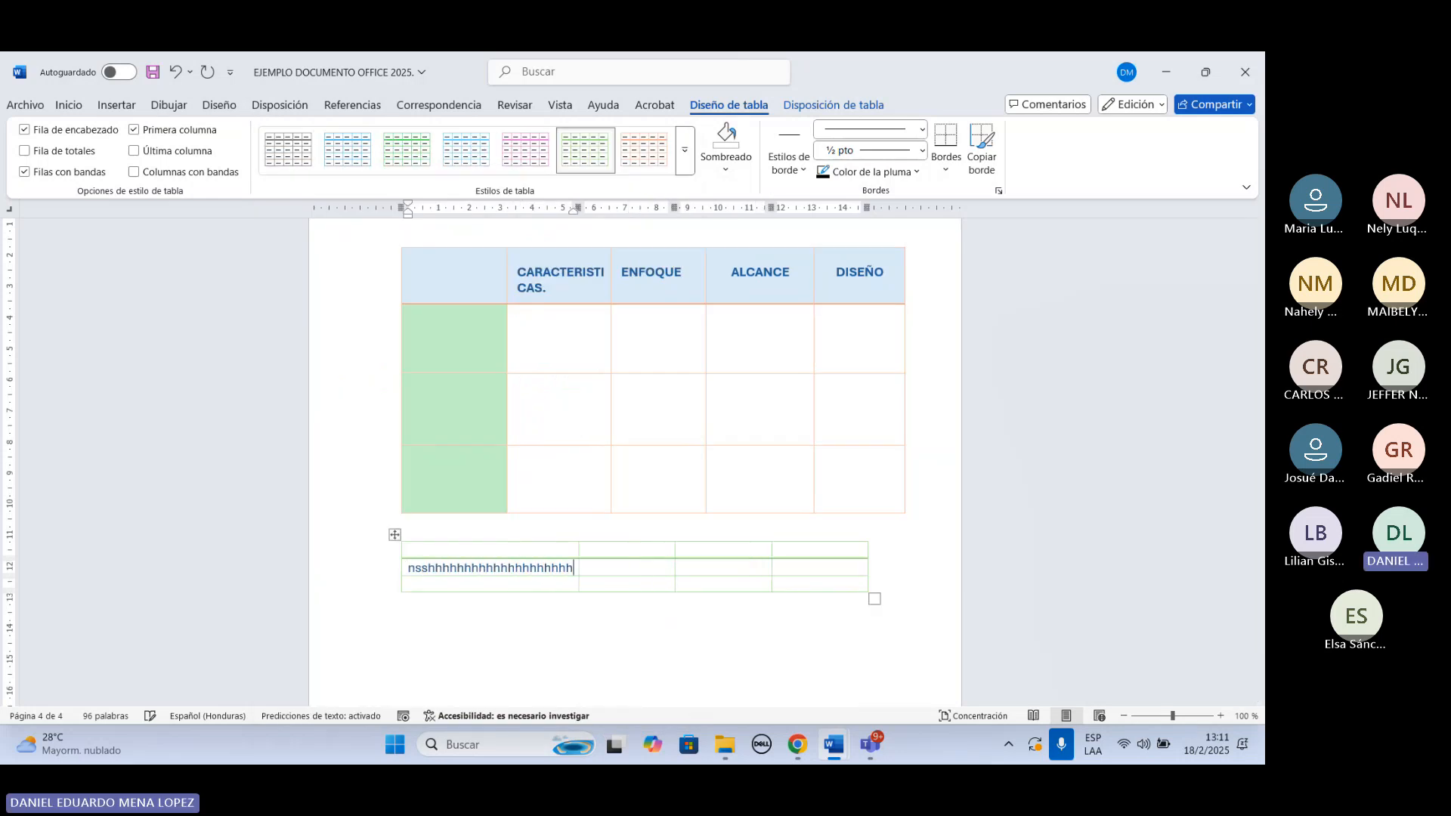
pyautogui.press('BackSpace')
pyautogui.press('BackSpace')
pyautogui.press('BackSpace')
pyautogui.press('BackSpace')
pyautogui.press('BackSpace')
pyautogui.press('BackSpace')
pyautogui.press('BackSpace')
pyautogui.press('BackSpace')
pyautogui.press('BackSpace')
pyautogui.press('BackSpace')
pyautogui.press('BackSpace')
pyautogui.press('BackSpace')
pyautogui.press('BackSpace')
pyautogui.press('BackSpace')
pyautogui.press('BackSpace')
pyautogui.press('BackSpace')
pyautogui.press('BackSpace')
pyautogui.press('BackSpace')
pyautogui.press('BackSpace')
pyautogui.press('BackSpace')
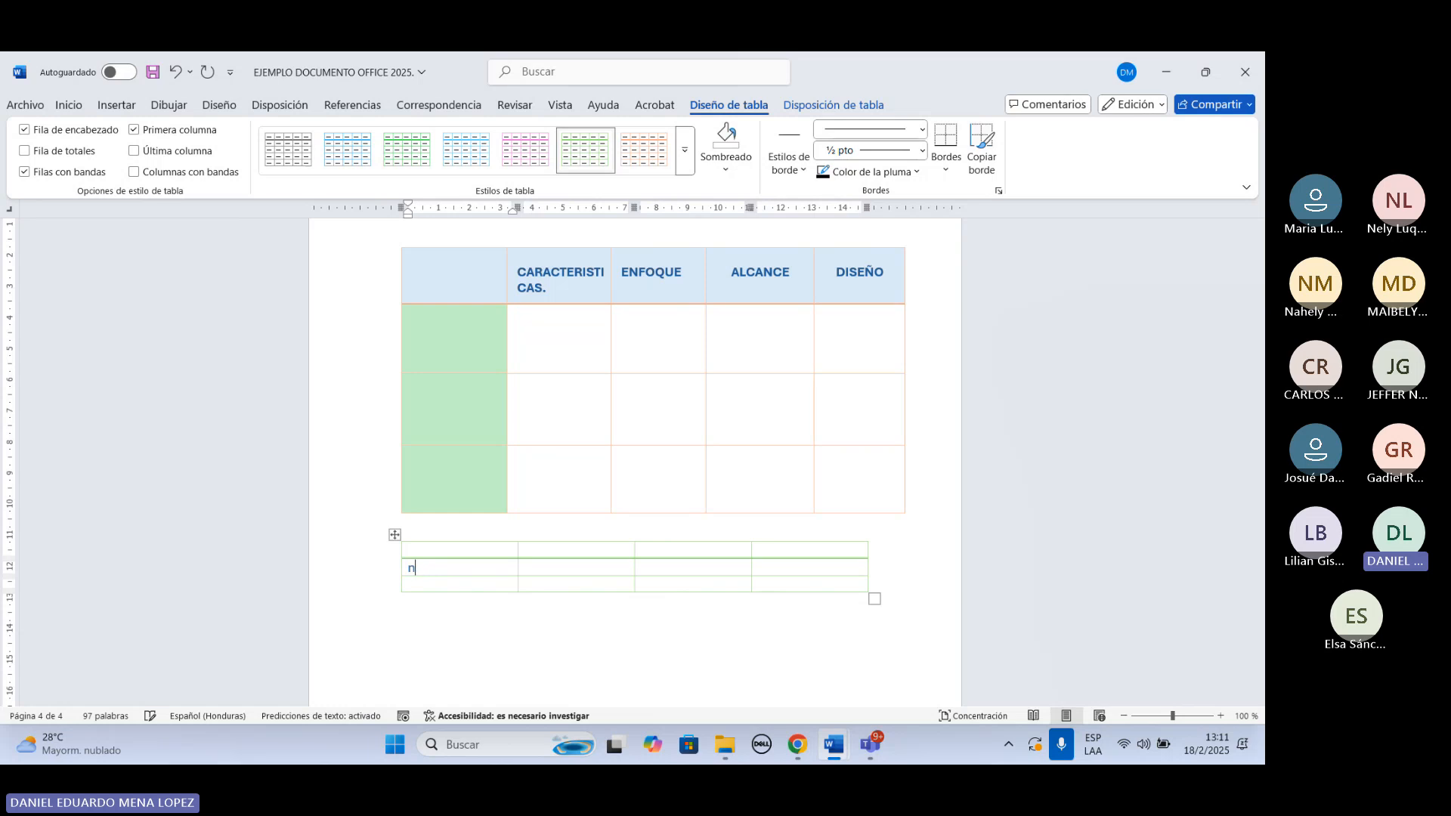
pyautogui.press('BackSpace')
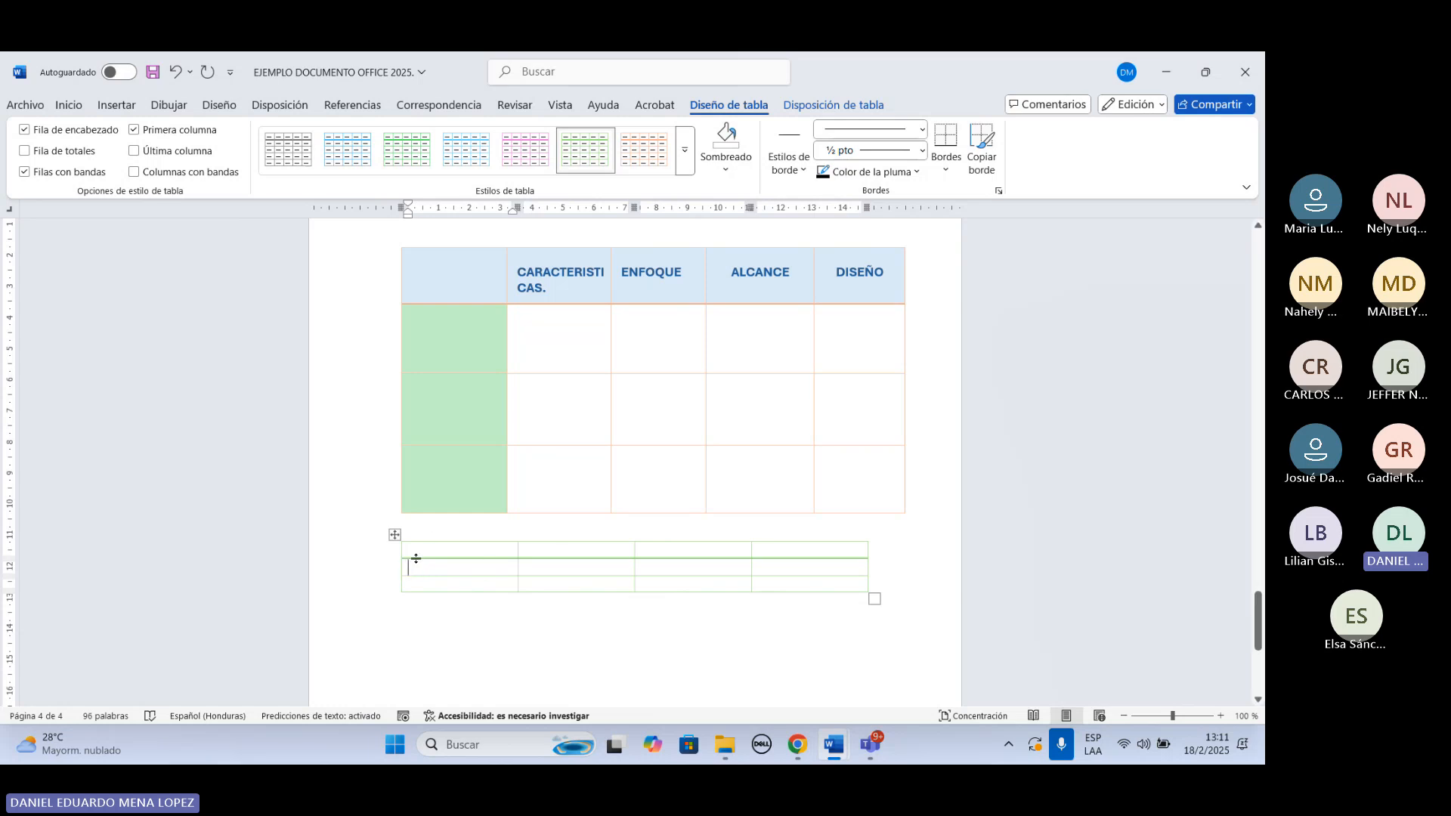
# Apply the light blue grid style to the new four-column table, and replace it with the pink banded grid style.
pyautogui.scroll(-4, 535, 445)
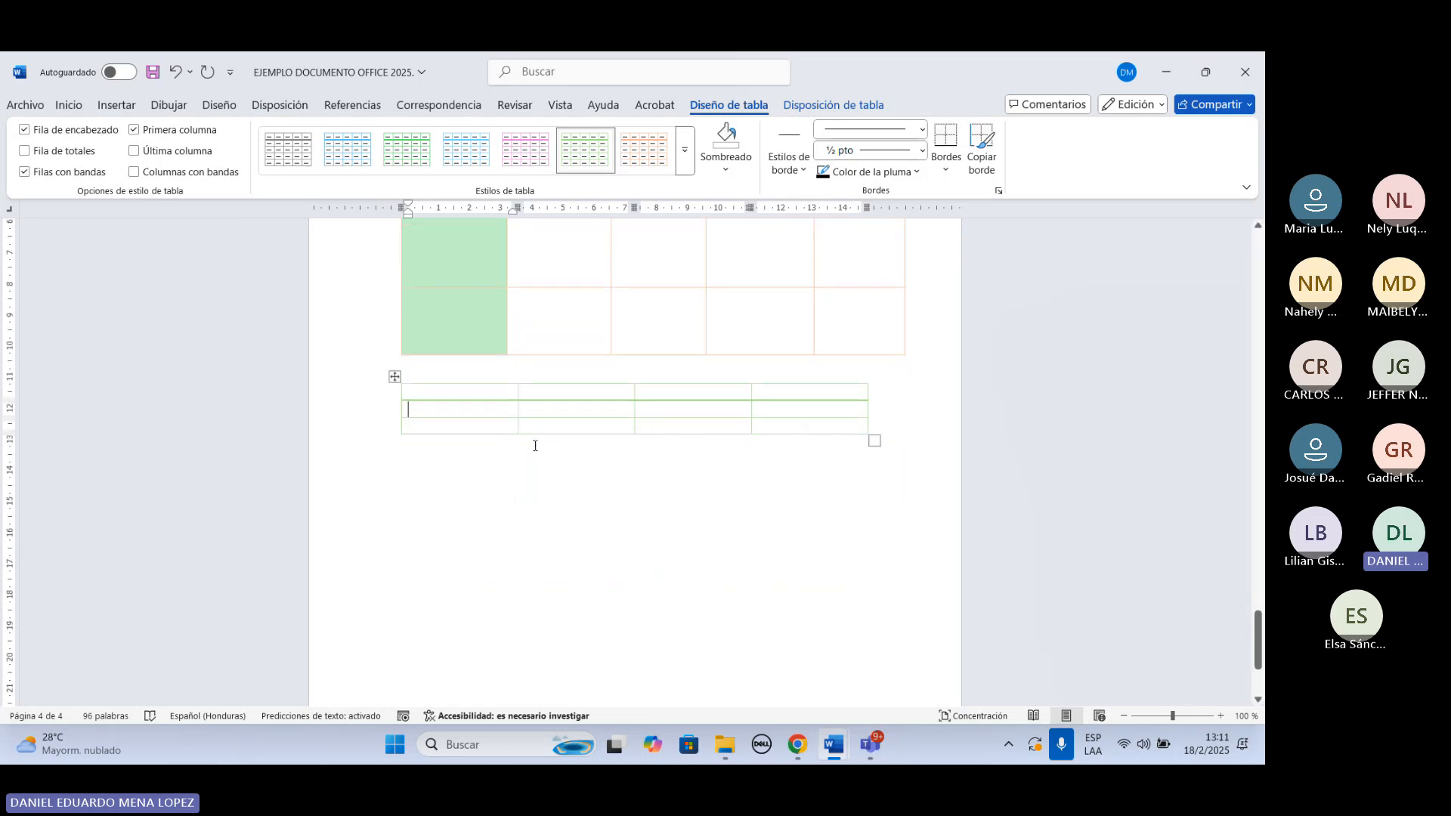
pyautogui.click(692, 163)
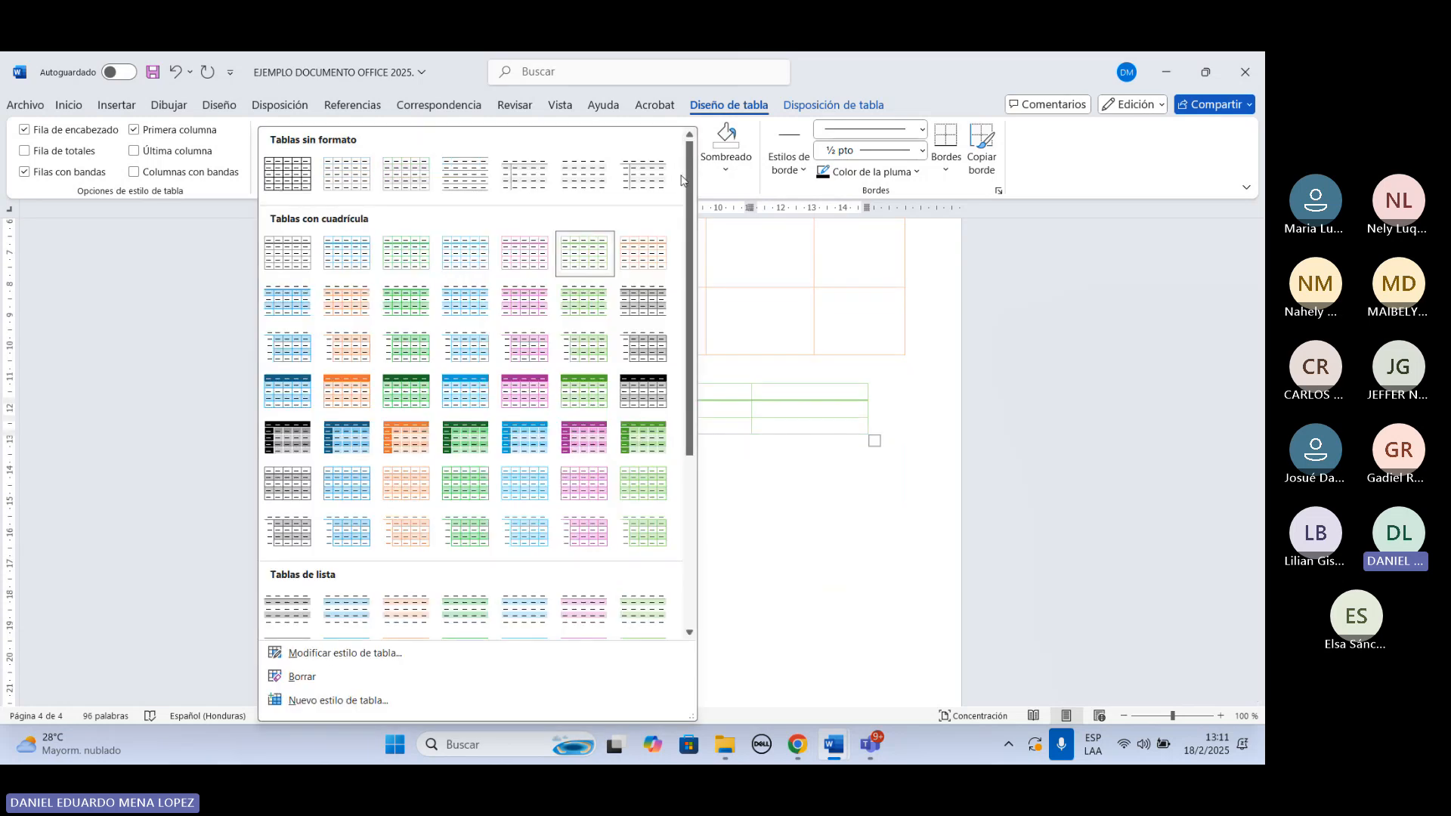
pyautogui.click(352, 266)
pyautogui.click(531, 495)
pyautogui.click(443, 392)
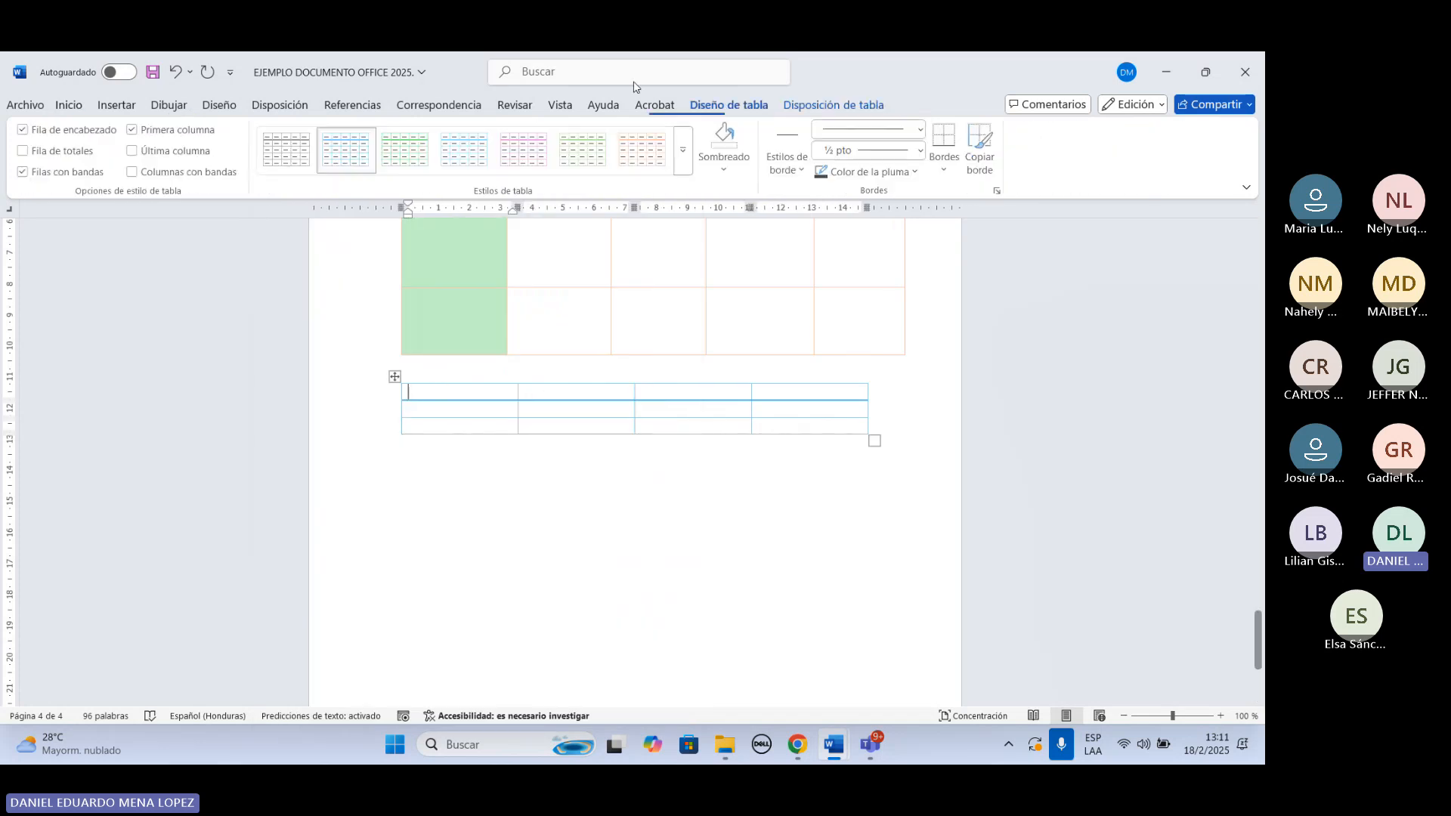
pyautogui.click(692, 163)
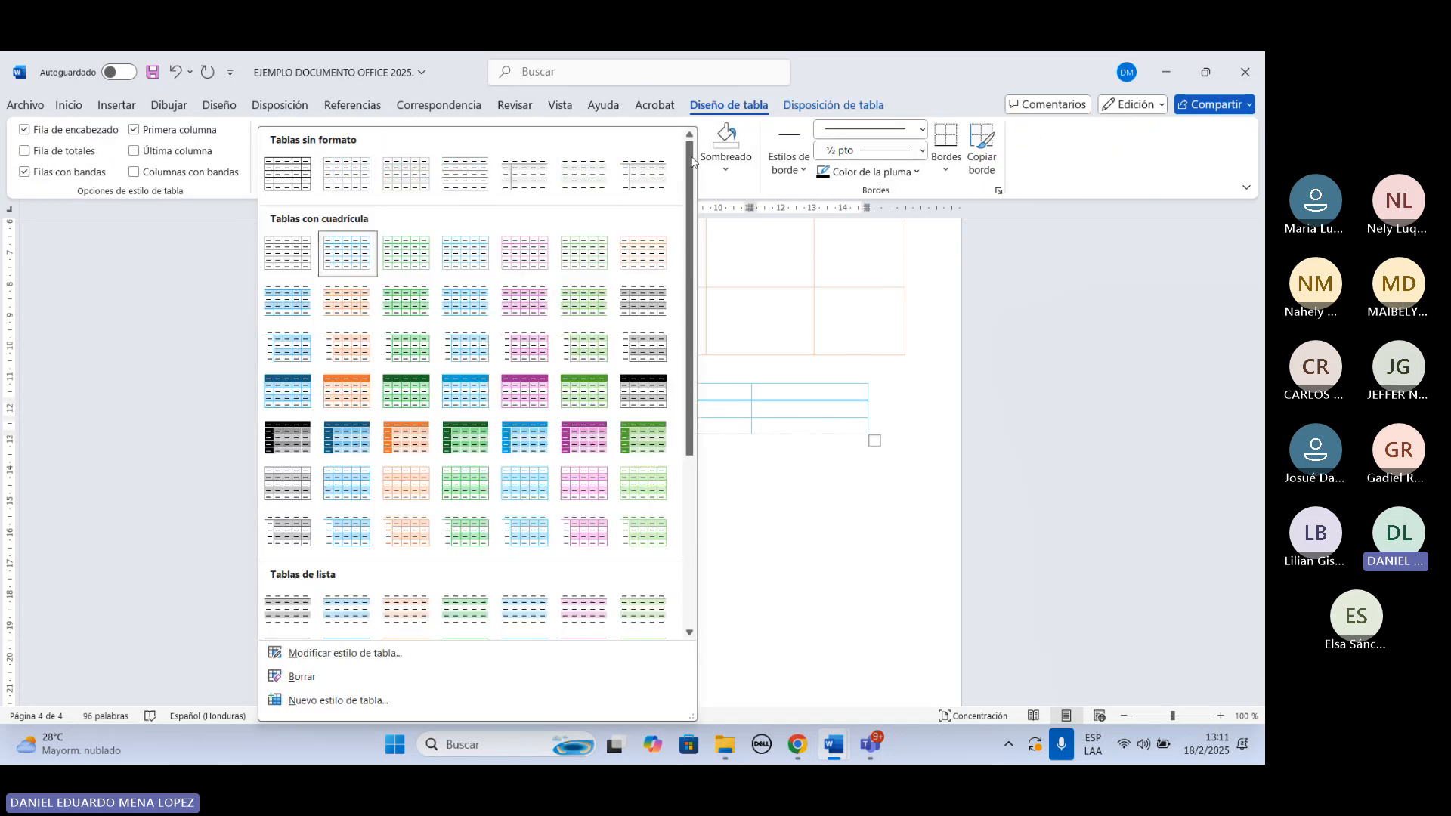
pyautogui.click(535, 329)
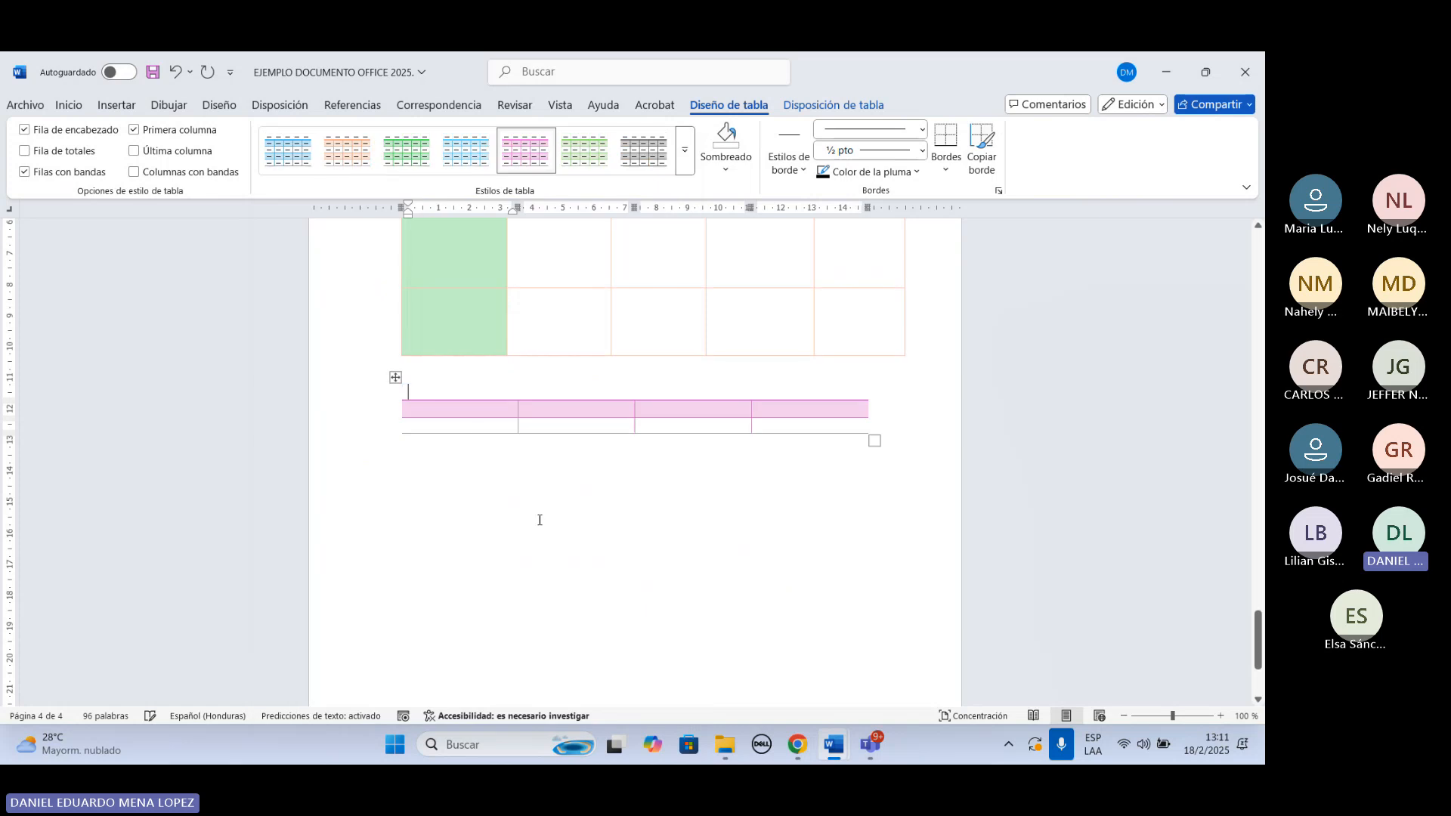
# Enter "Univerdad Nacional Autónoma de Hondras" in the first cell of the pink table's second row.
pyautogui.click(469, 410)
pyautogui.moveTo(448, 410); pyautogui.dragTo(445, 428)
pyautogui.click(383, 495)
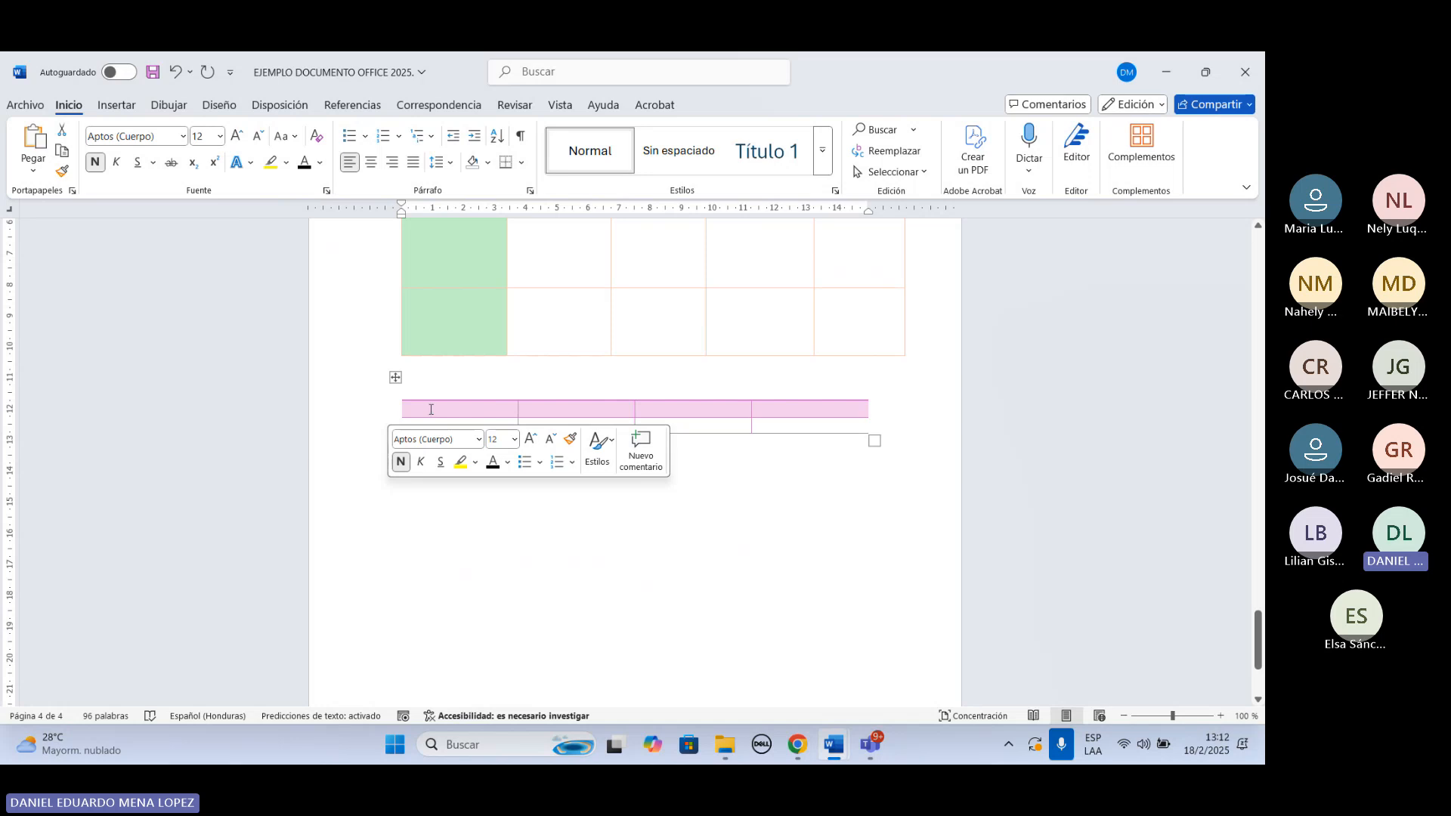
pyautogui.click(431, 409)
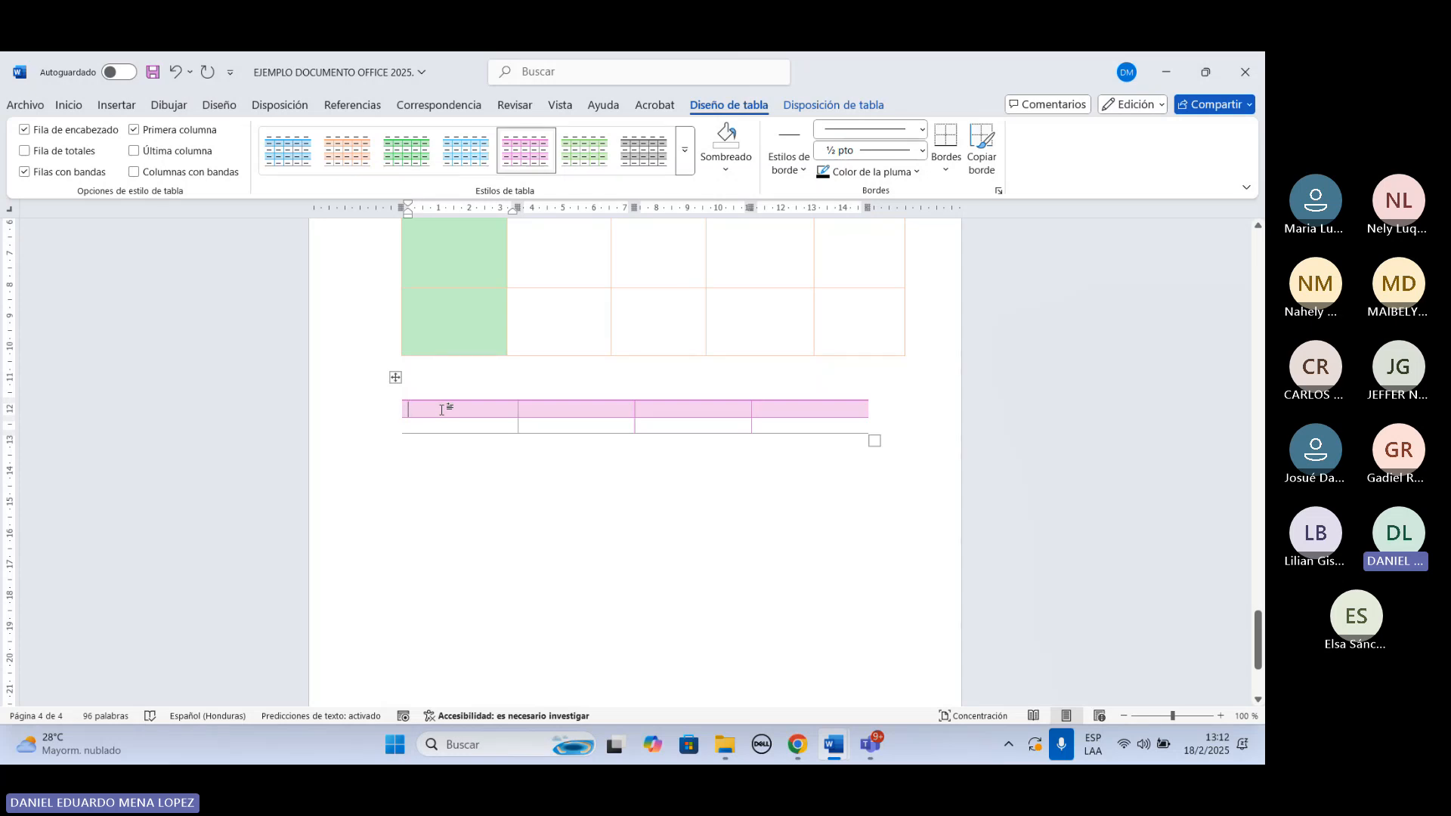
pyautogui.write('U')
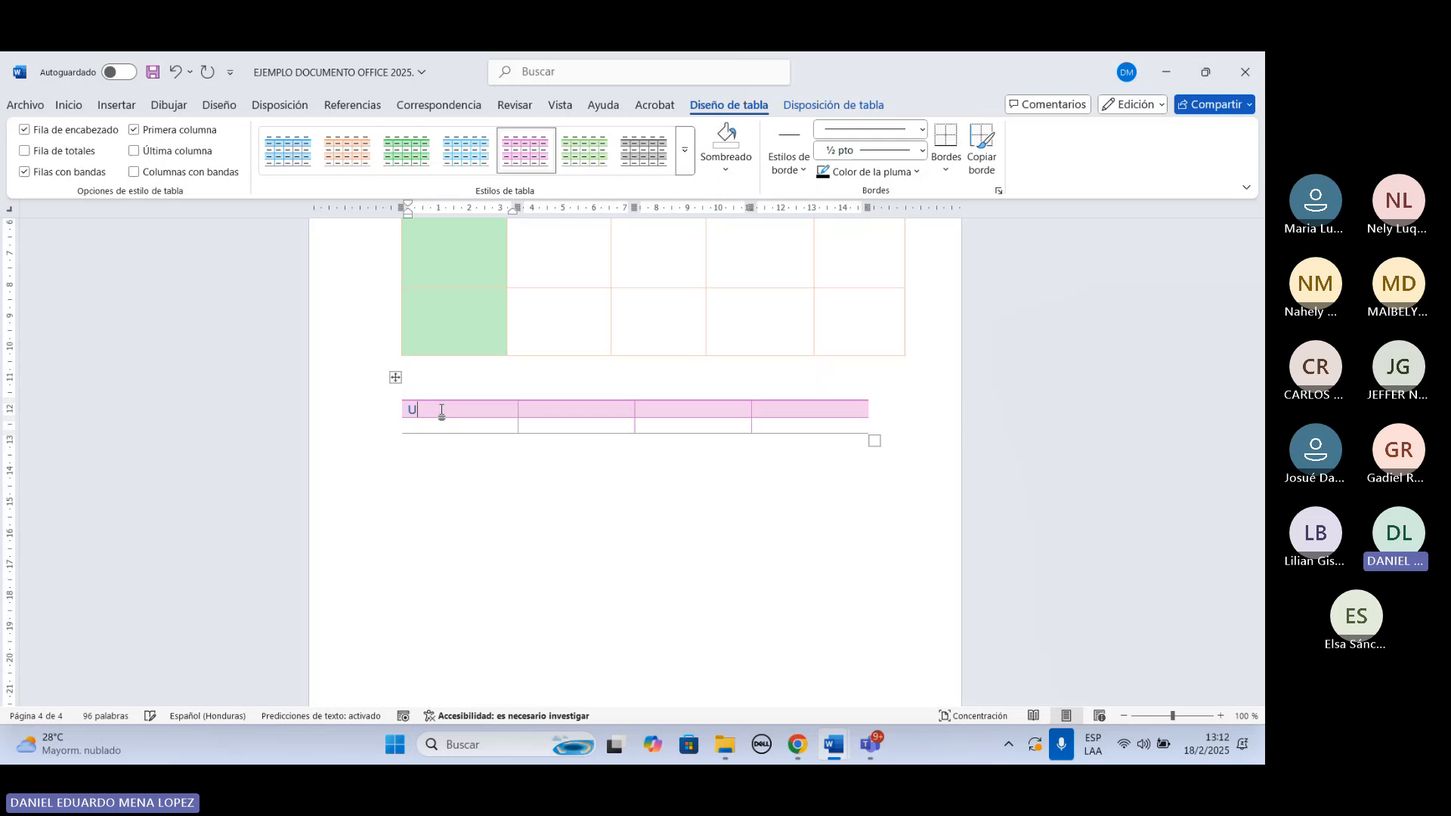
pyautogui.write('niverdad Nacional AU')
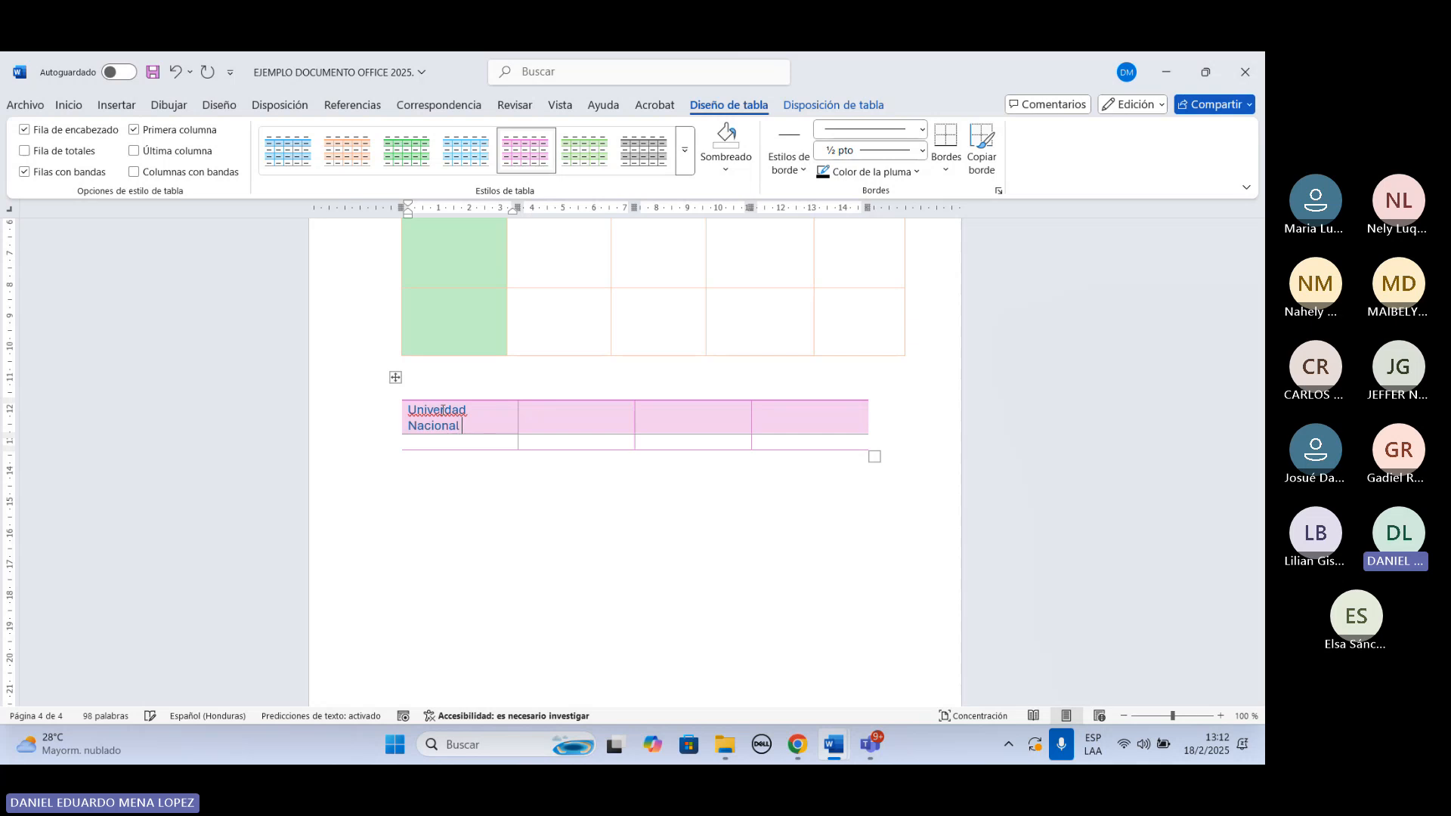
pyautogui.press('BackSpace')
pyautogui.write('utónoma de Hond')
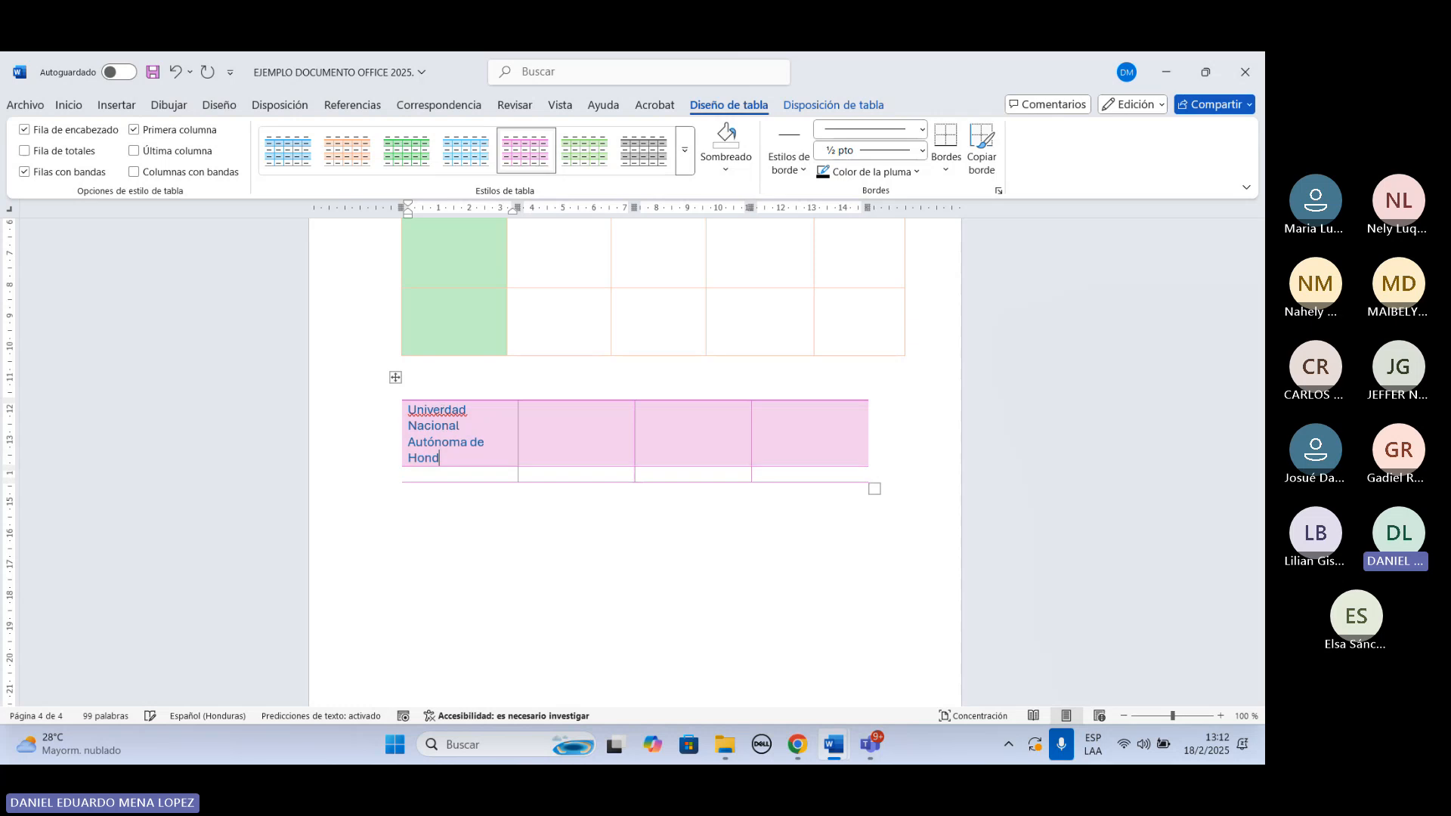
pyautogui.write('ras')
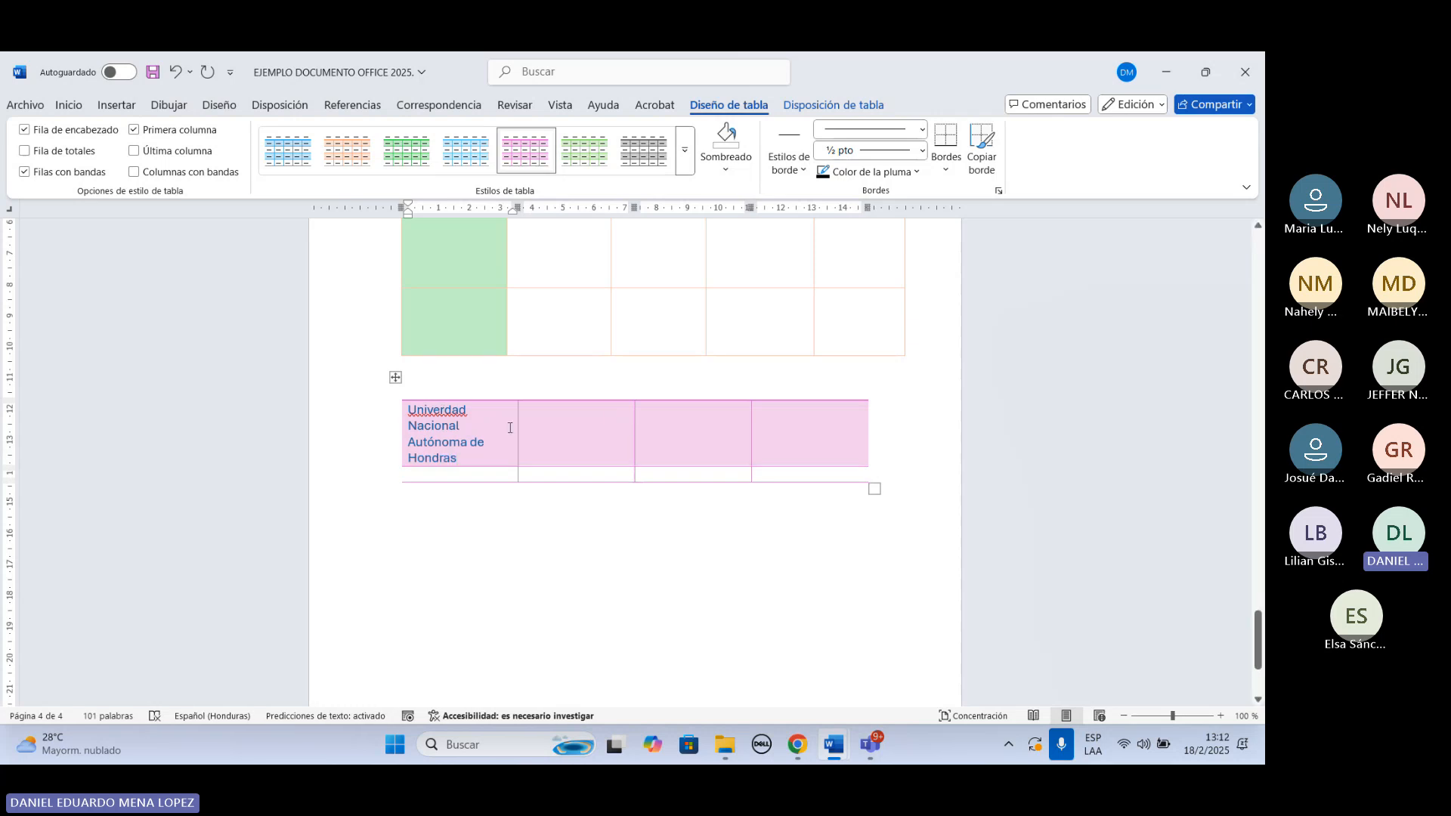
# Try autofitting the pink table to its contents, and undo it.
pyautogui.click(395, 377)
pyautogui.rightClick(396, 377)
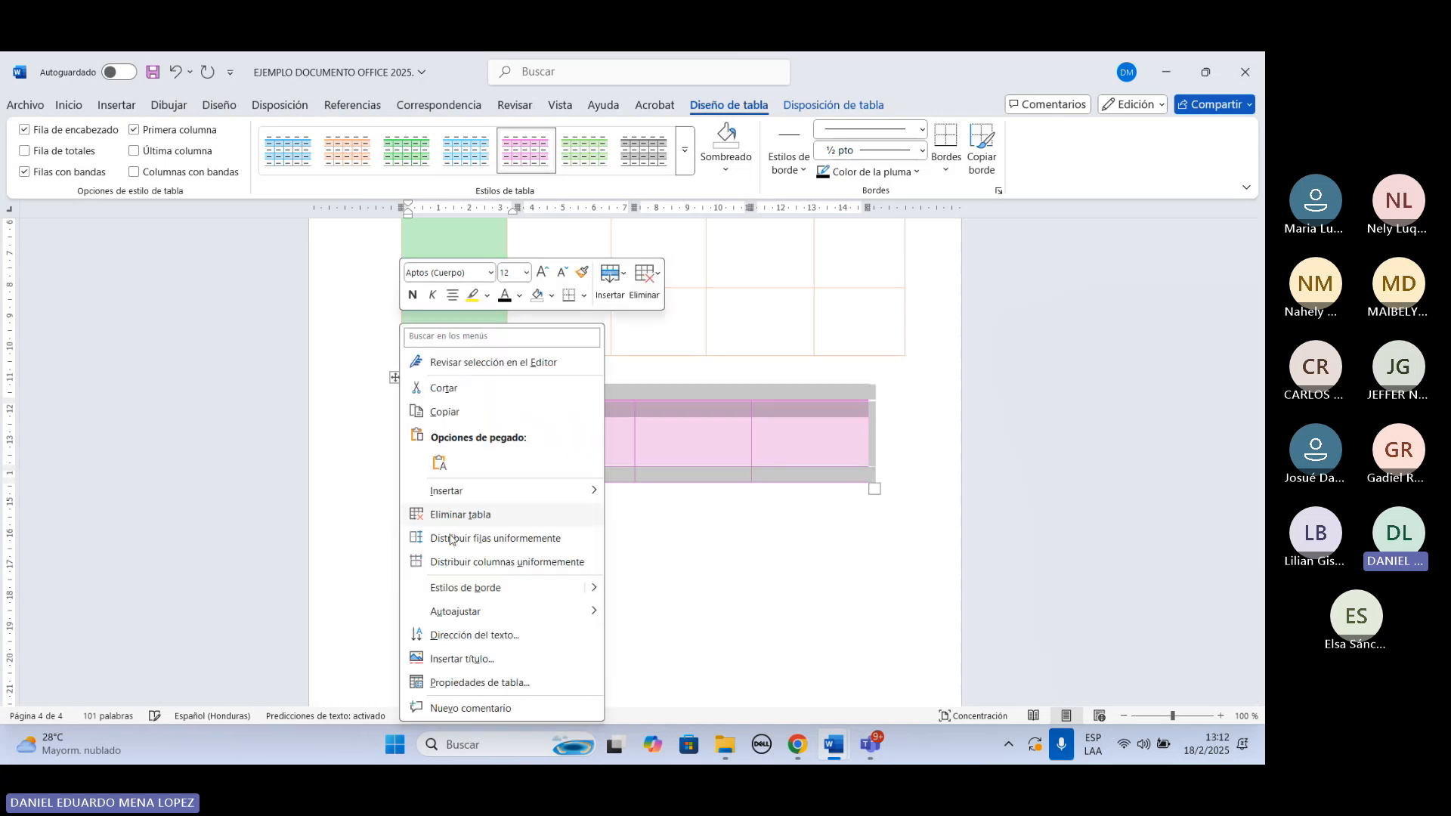
pyautogui.moveTo(571, 612)
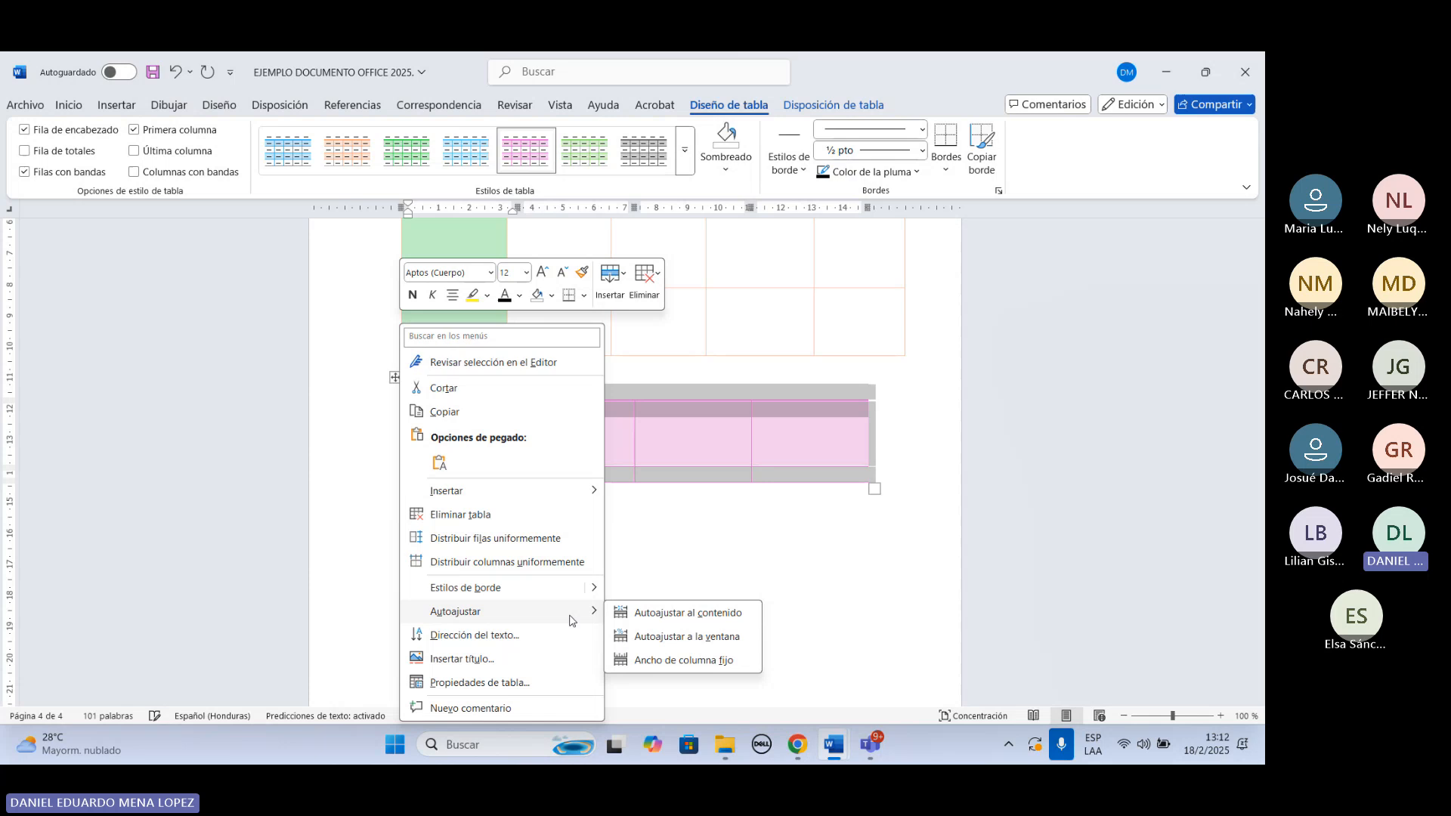
pyautogui.click(641, 618)
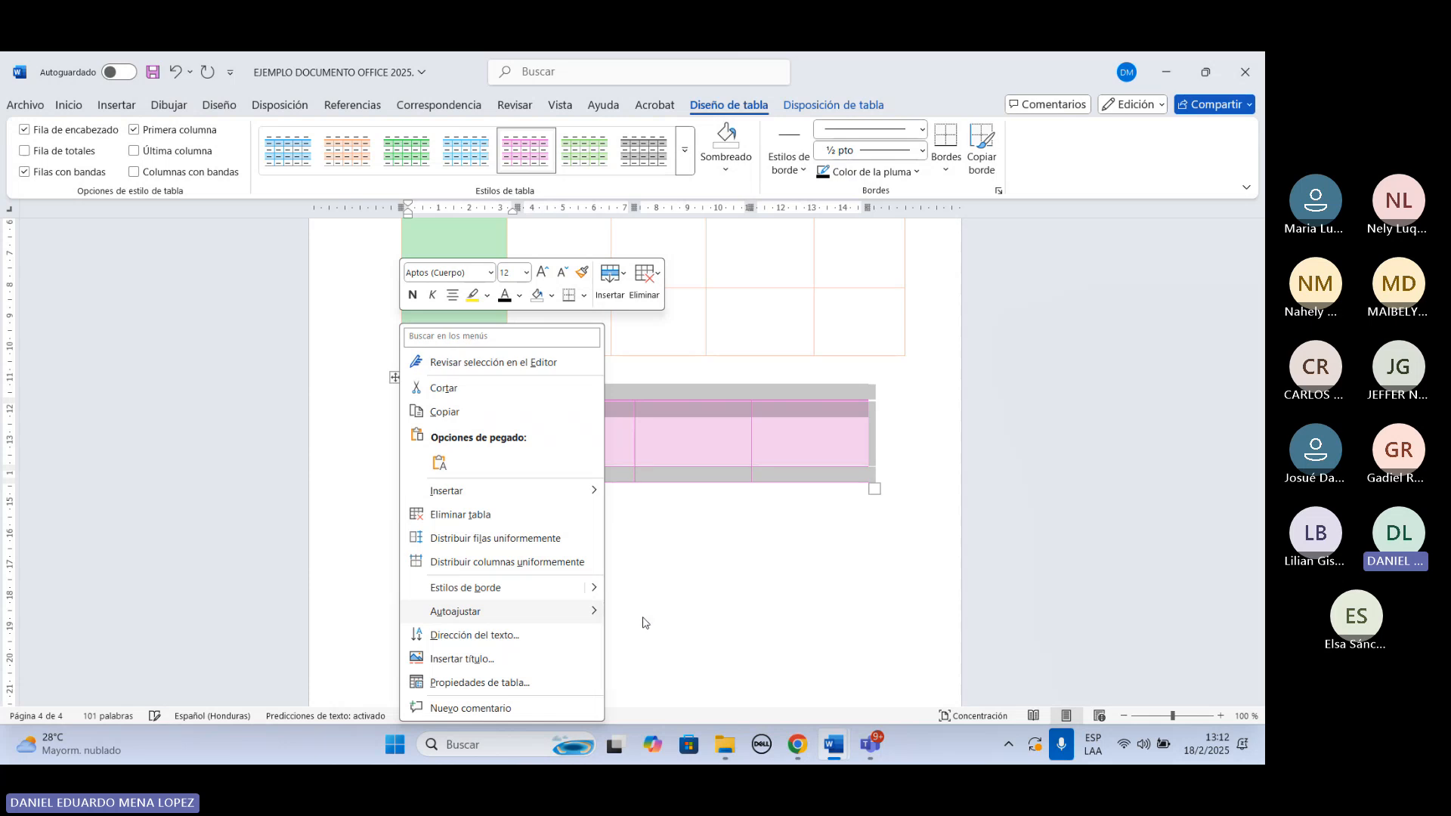
pyautogui.click(175, 72)
# Autofit the pink table to the window.
pyautogui.rightClick(397, 382)
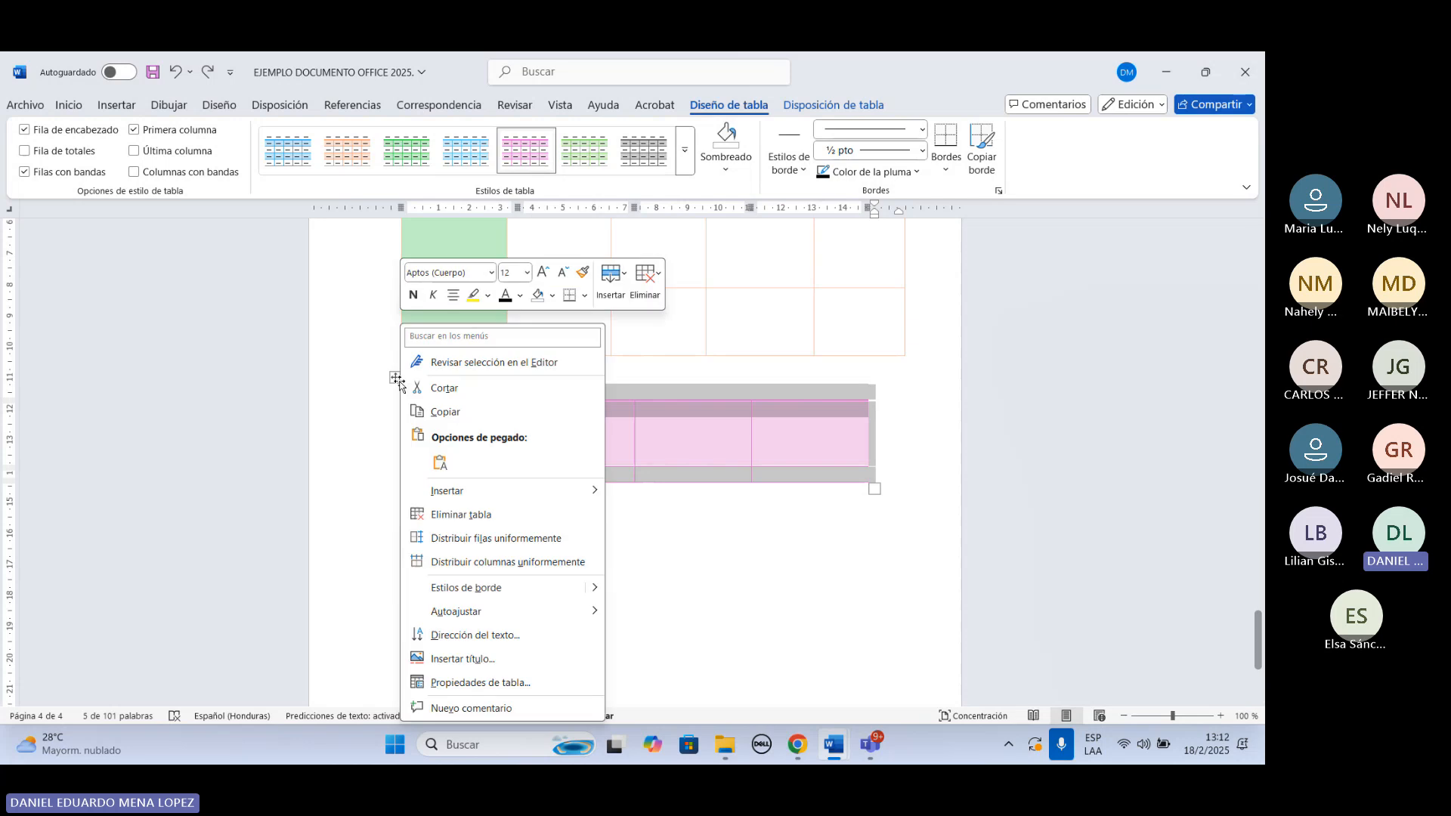
pyautogui.moveTo(501, 610)
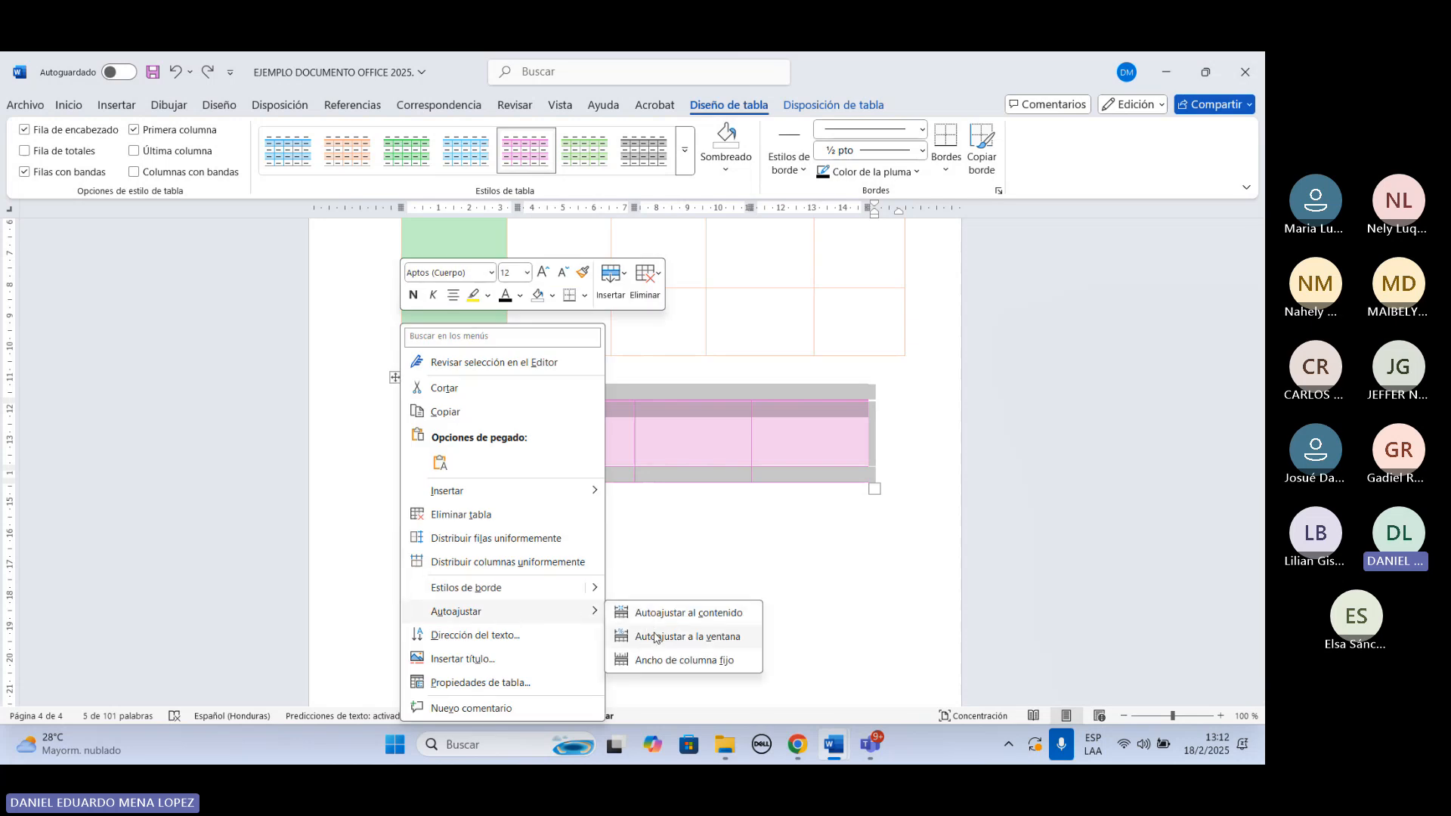
pyautogui.click(655, 637)
# Insert filler letters "d" before and after "Hondras" in the pink table's filled cell.
pyautogui.click(488, 435)
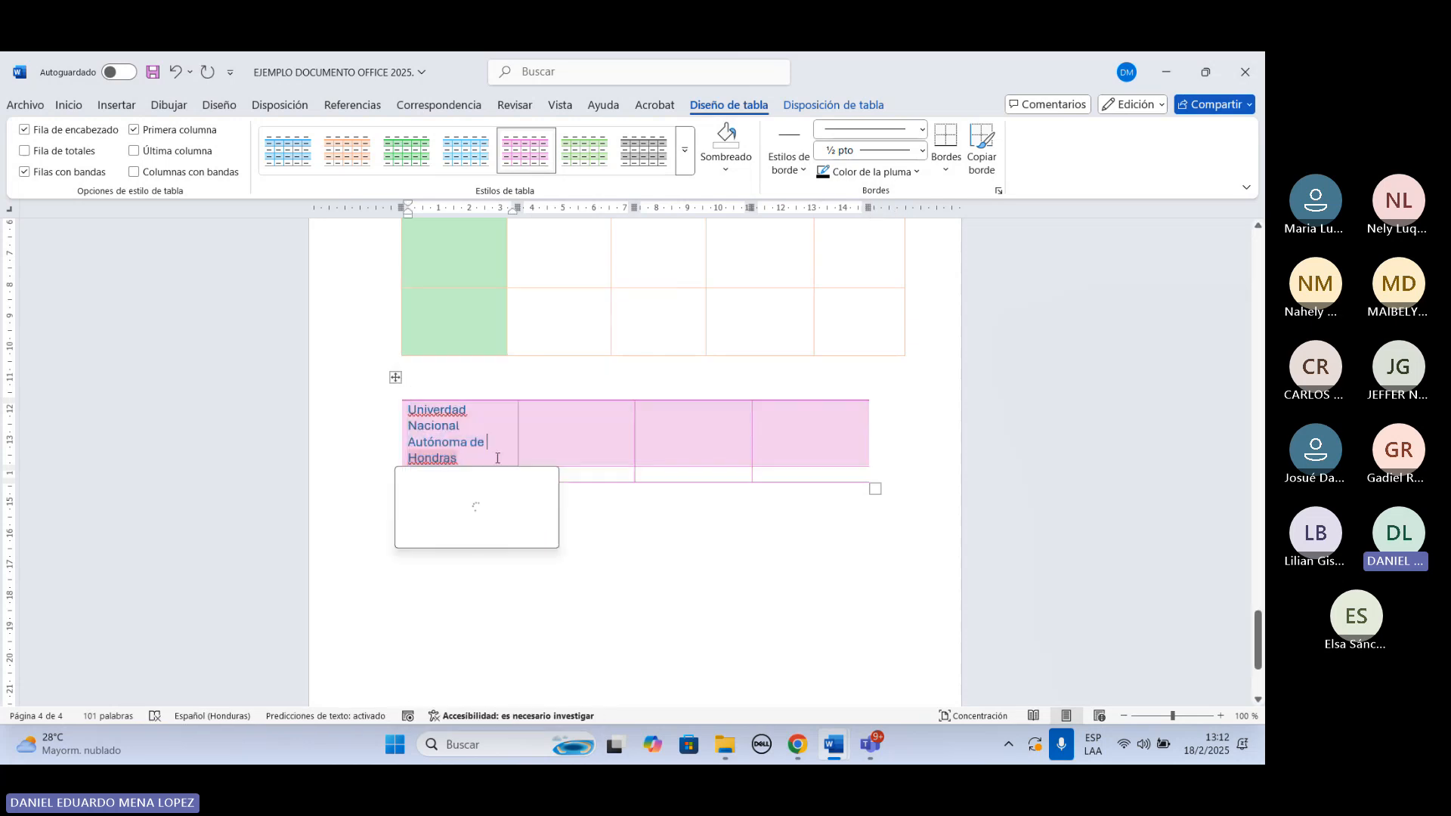
pyautogui.write('dddddddddddddd')
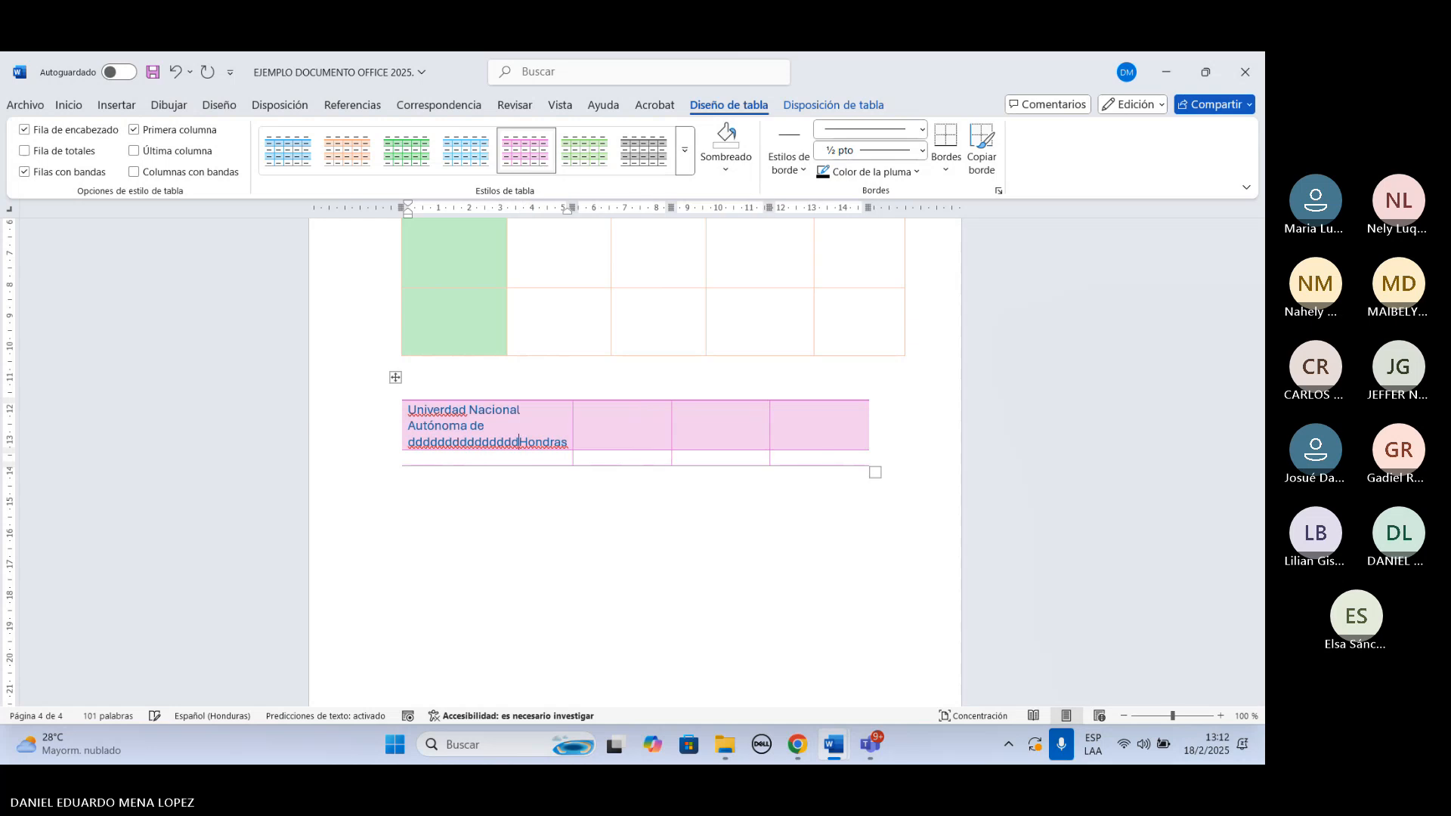
pyautogui.click(570, 443)
pyautogui.write('dd')
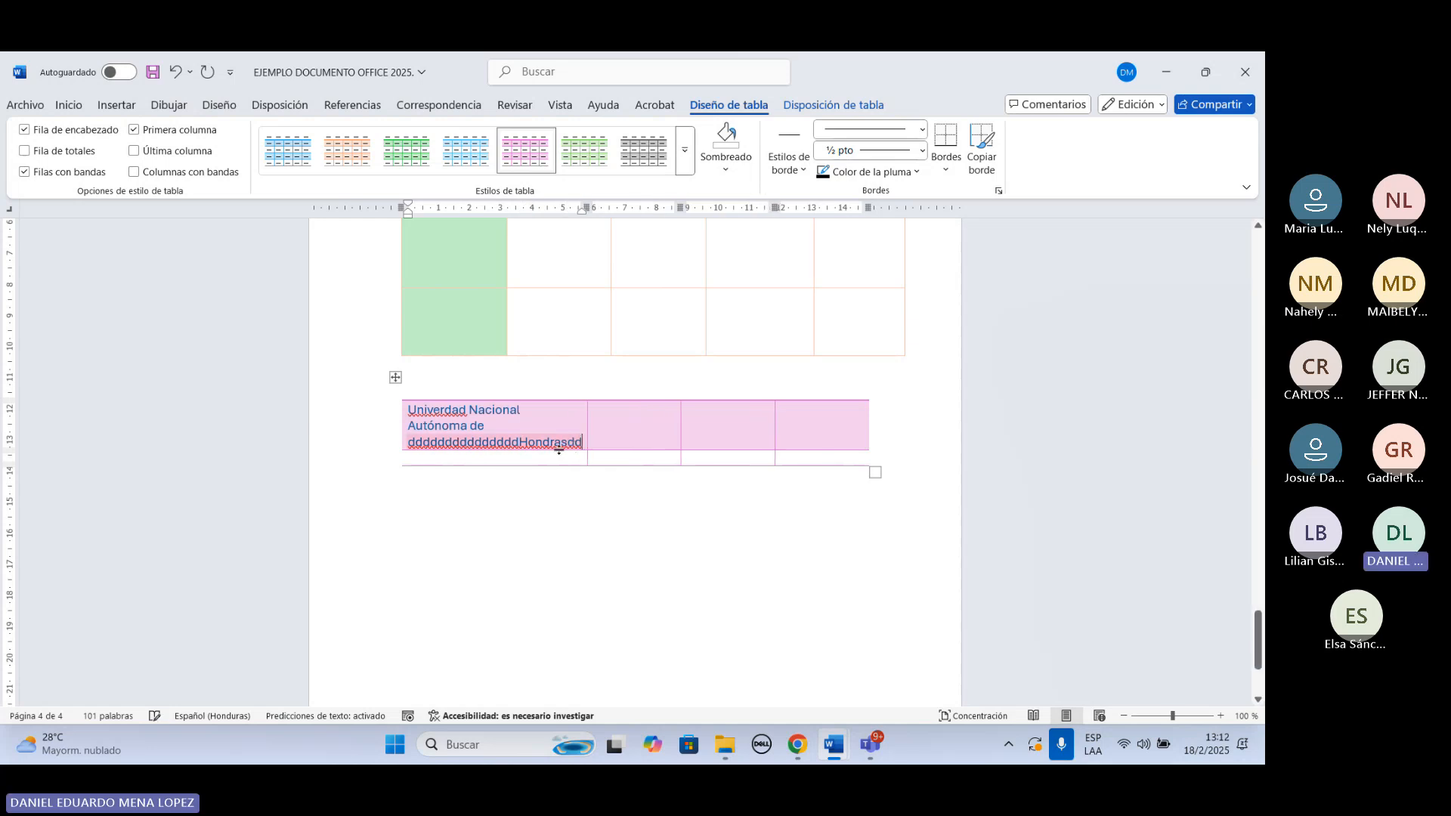
# Erase the filler and misspelled words in the pink table's cell, and correct its text to "Universidad Nacional autónoma de Honduras.".
pyautogui.hotkey('ctrl', 'BackSpace')
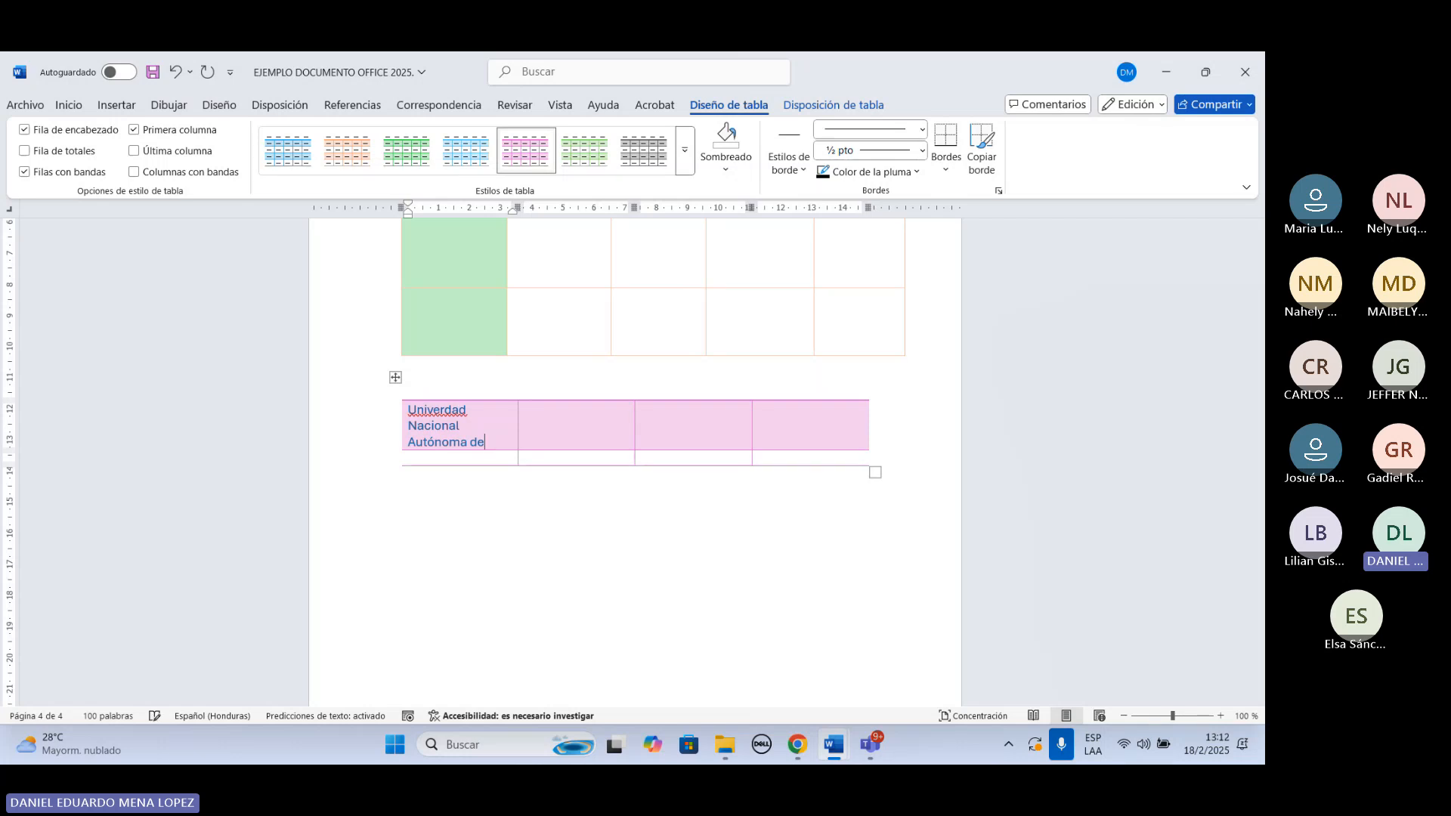
pyautogui.press('BackSpace')
pyautogui.press('BackSpace')
pyautogui.press('BackSpace')
pyautogui.press('BackSpace')
pyautogui.press('BackSpace')
pyautogui.press('BackSpace')
pyautogui.press('BackSpace')
pyautogui.press('BackSpace')
pyautogui.press('BackSpace')
pyautogui.press('BackSpace')
pyautogui.press('BackSpace')
pyautogui.press('BackSpace')
pyautogui.press('BackSpace')
pyautogui.press('BackSpace')
pyautogui.press('BackSpace')
pyautogui.press('BackSpace')
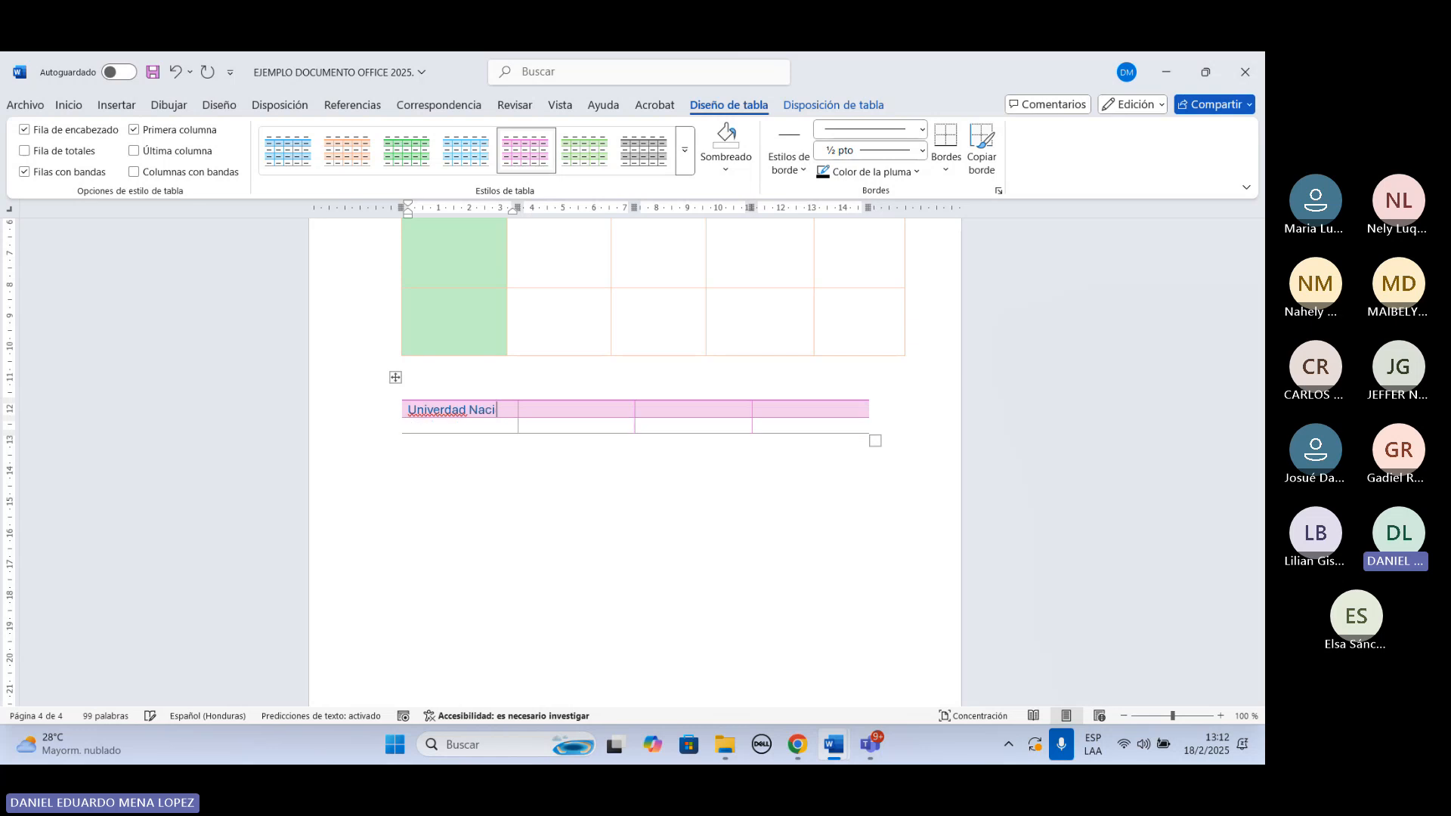
pyautogui.press('BackSpace')
pyautogui.press('BackSpace')
pyautogui.press('BackSpace')
pyautogui.press('BackSpace')
pyautogui.press('BackSpace')
pyautogui.press('BackSpace')
pyautogui.press('BackSpace')
pyautogui.press('BackSpace')
pyautogui.press('BackSpace')
pyautogui.write('rsidad Naciona')
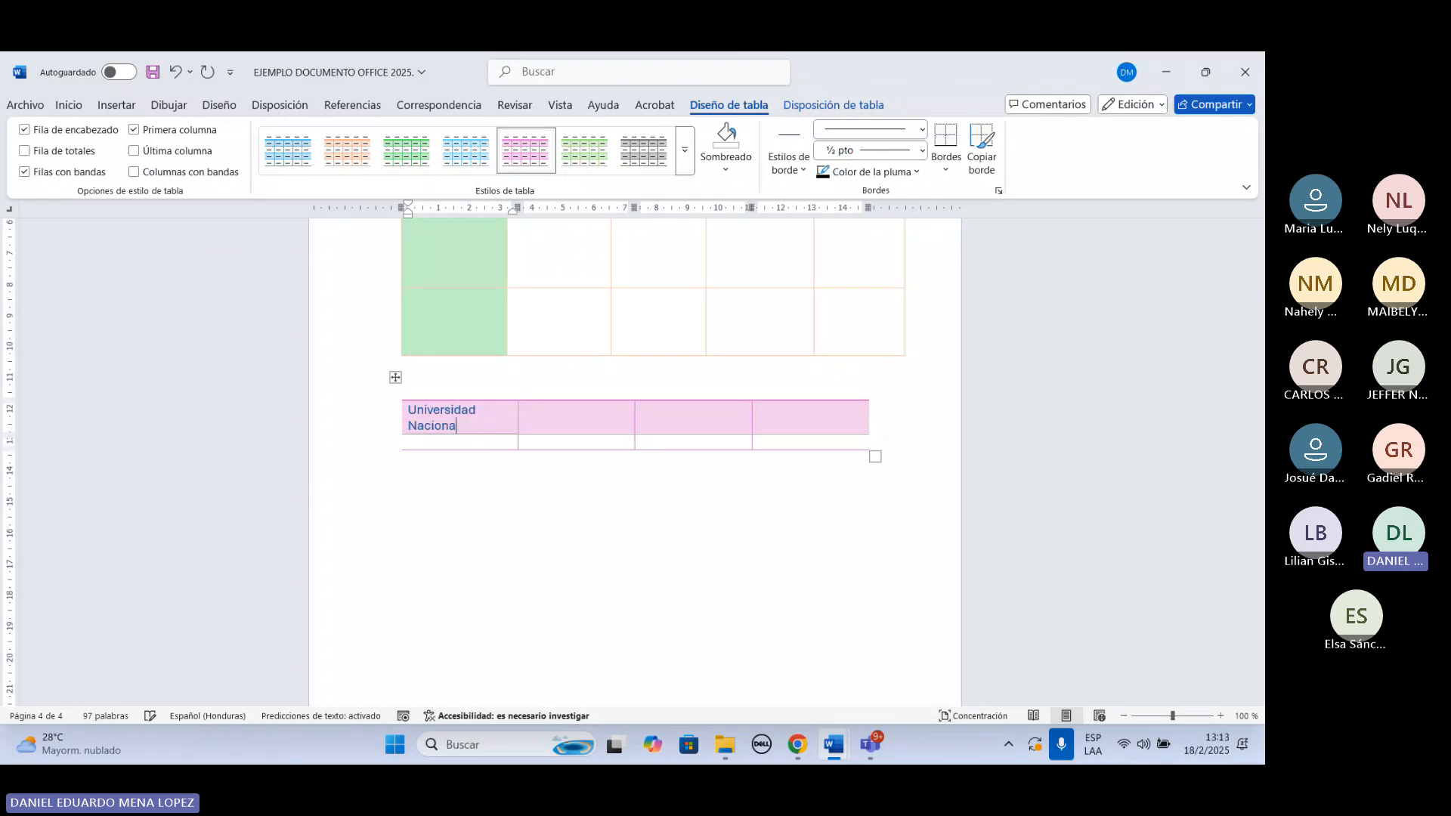
pyautogui.write('l autonom')
pyautogui.press('BackSpace')
pyautogui.write('a de Hon')
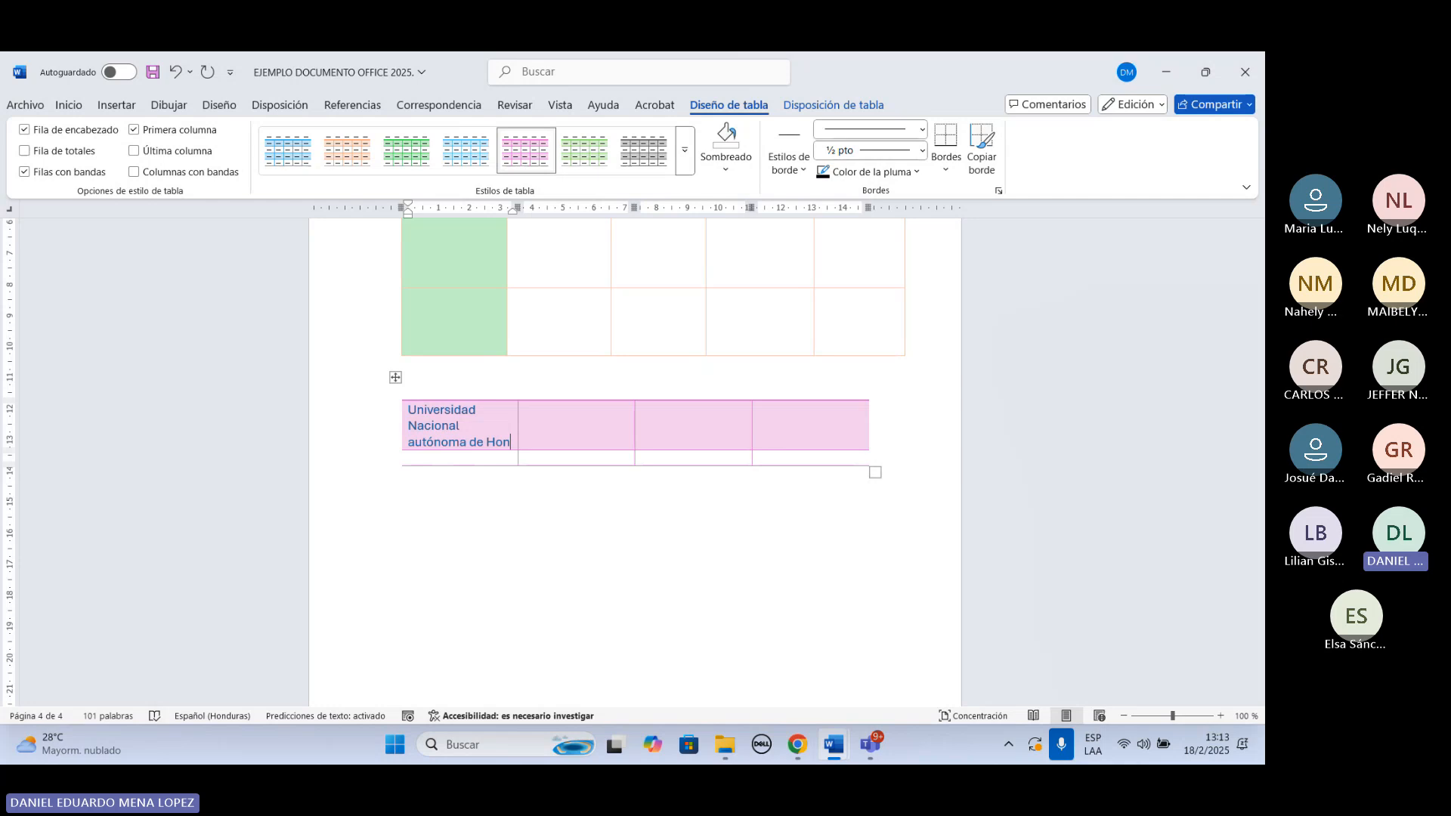
pyautogui.write('dufra')
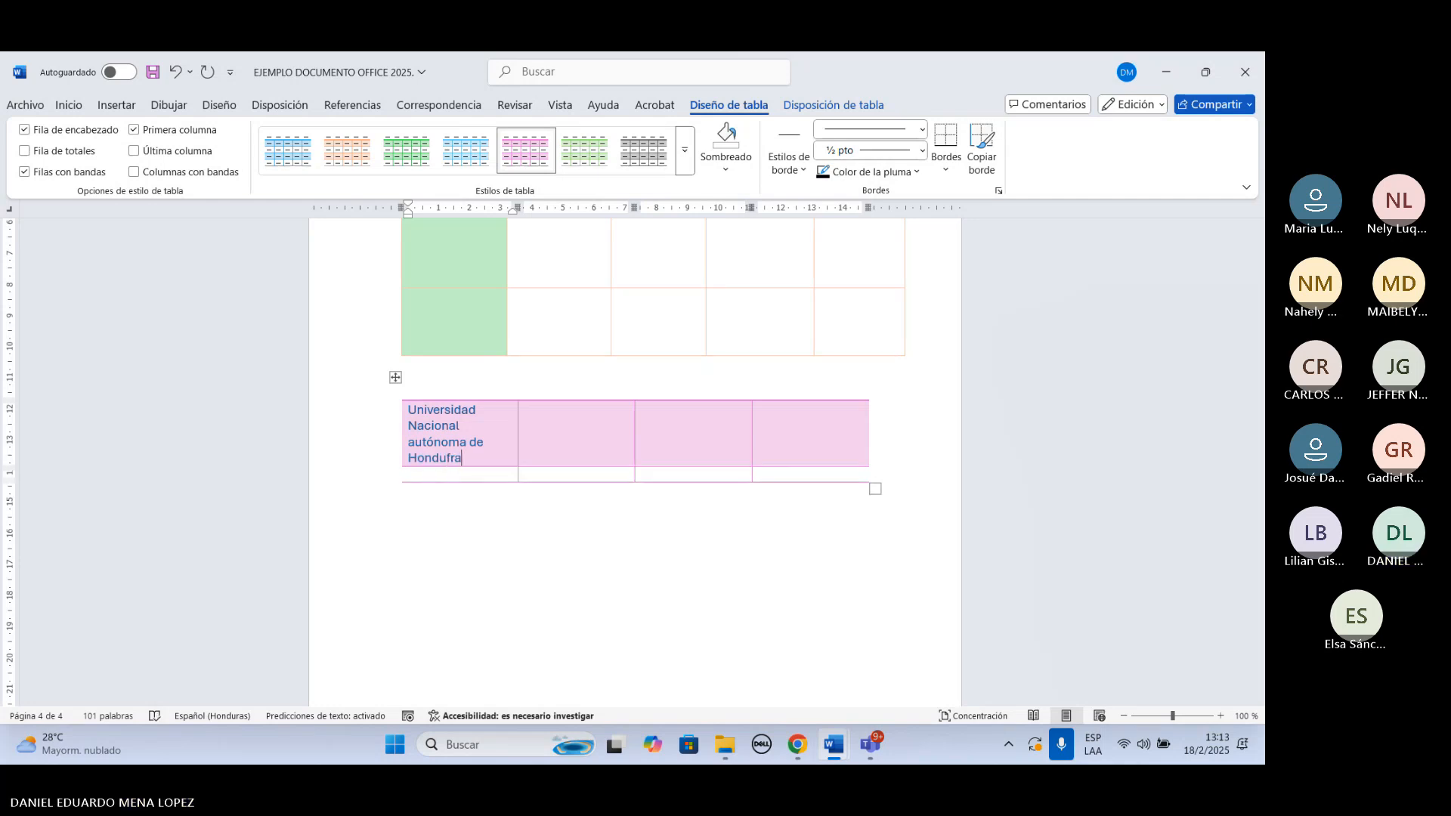
pyautogui.press('BackSpace')
pyautogui.press('BackSpace')
pyautogui.press('BackSpace')
pyautogui.write('ras.')
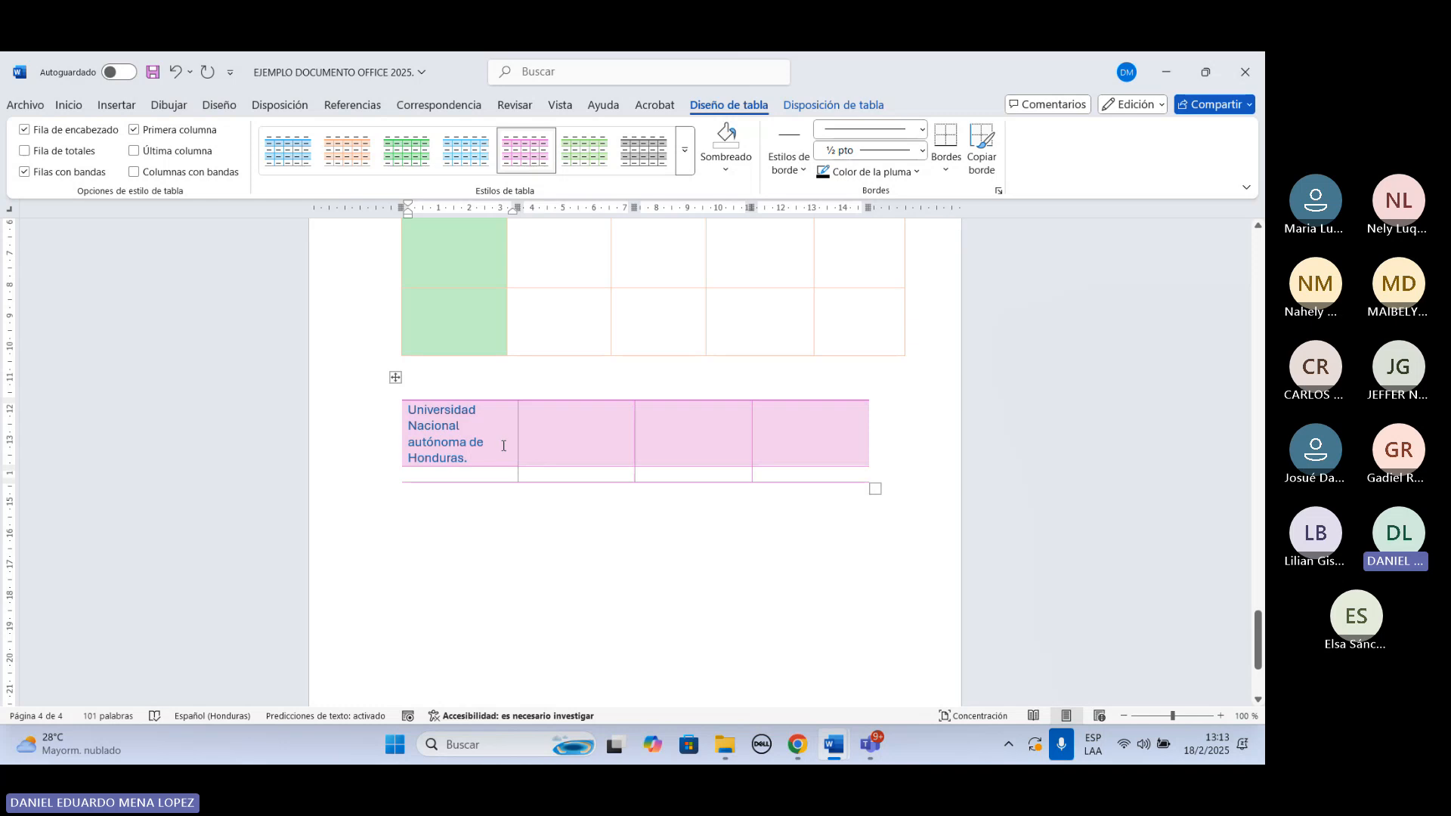
# Add filler text "ddddddd" after "Honduras" in the blue table's Nombre column on page 3, and erase it.
pyautogui.scroll(3, 503, 445)
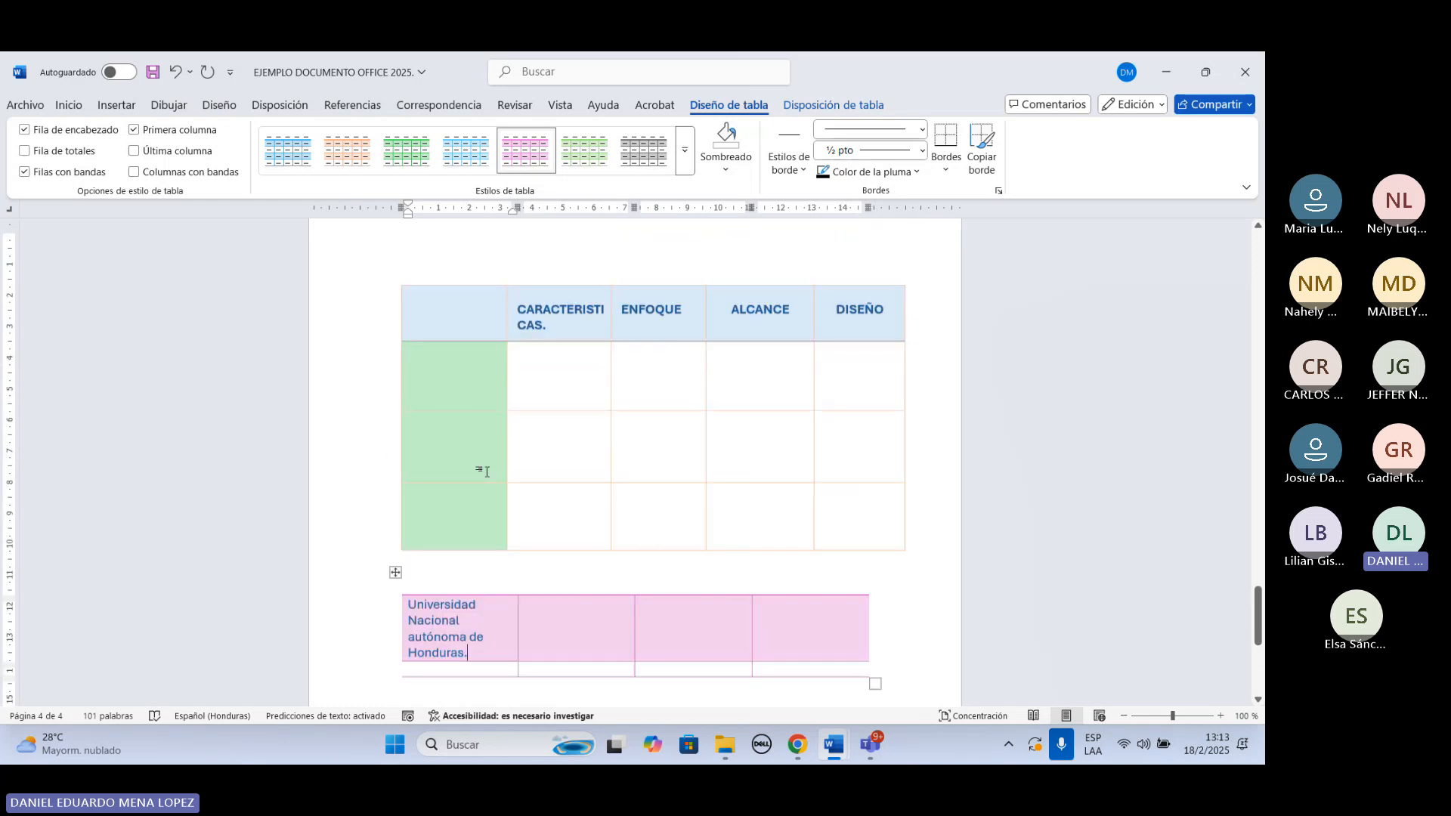
pyautogui.scroll(10, 502, 423)
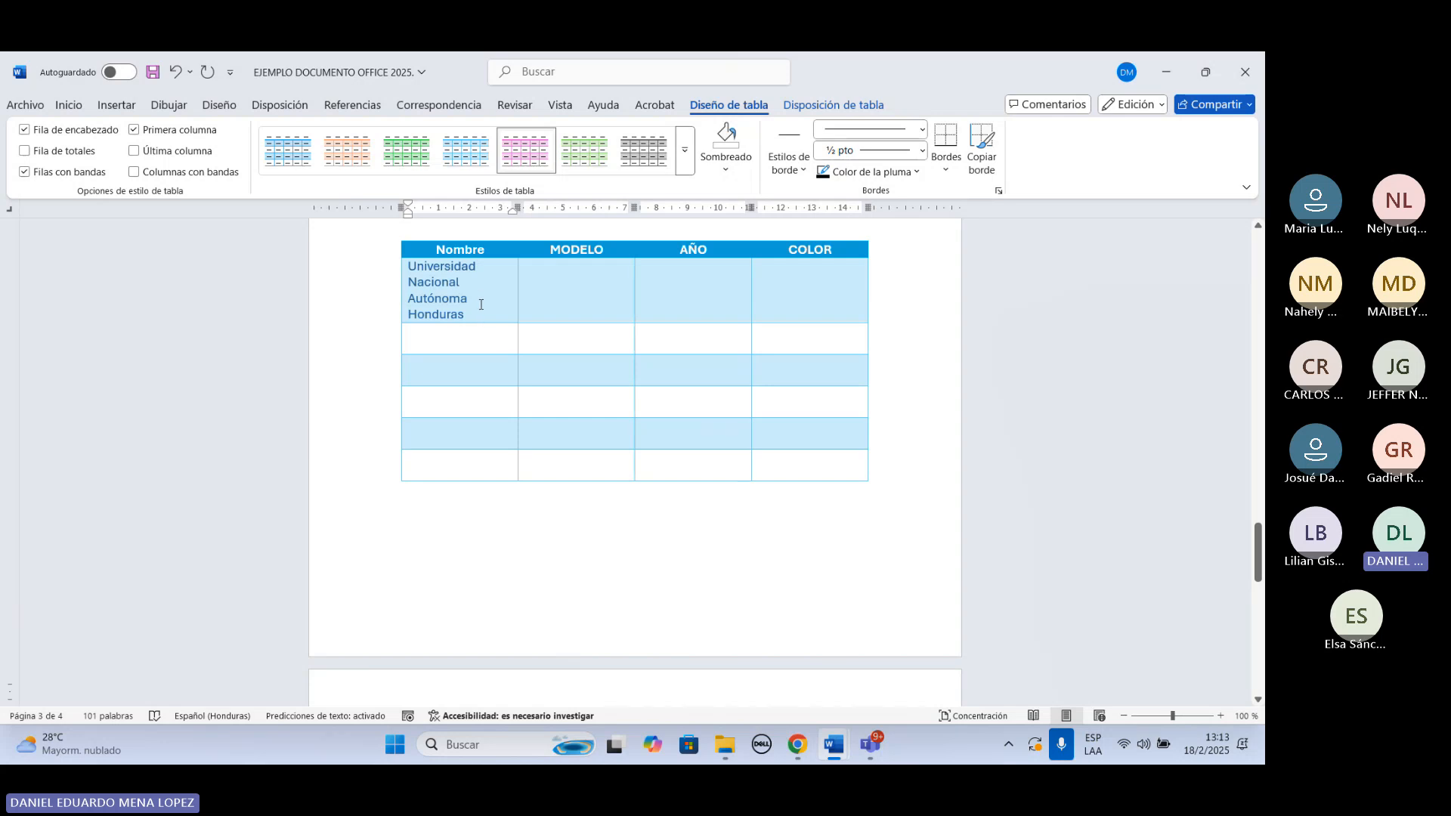
pyautogui.click(484, 295)
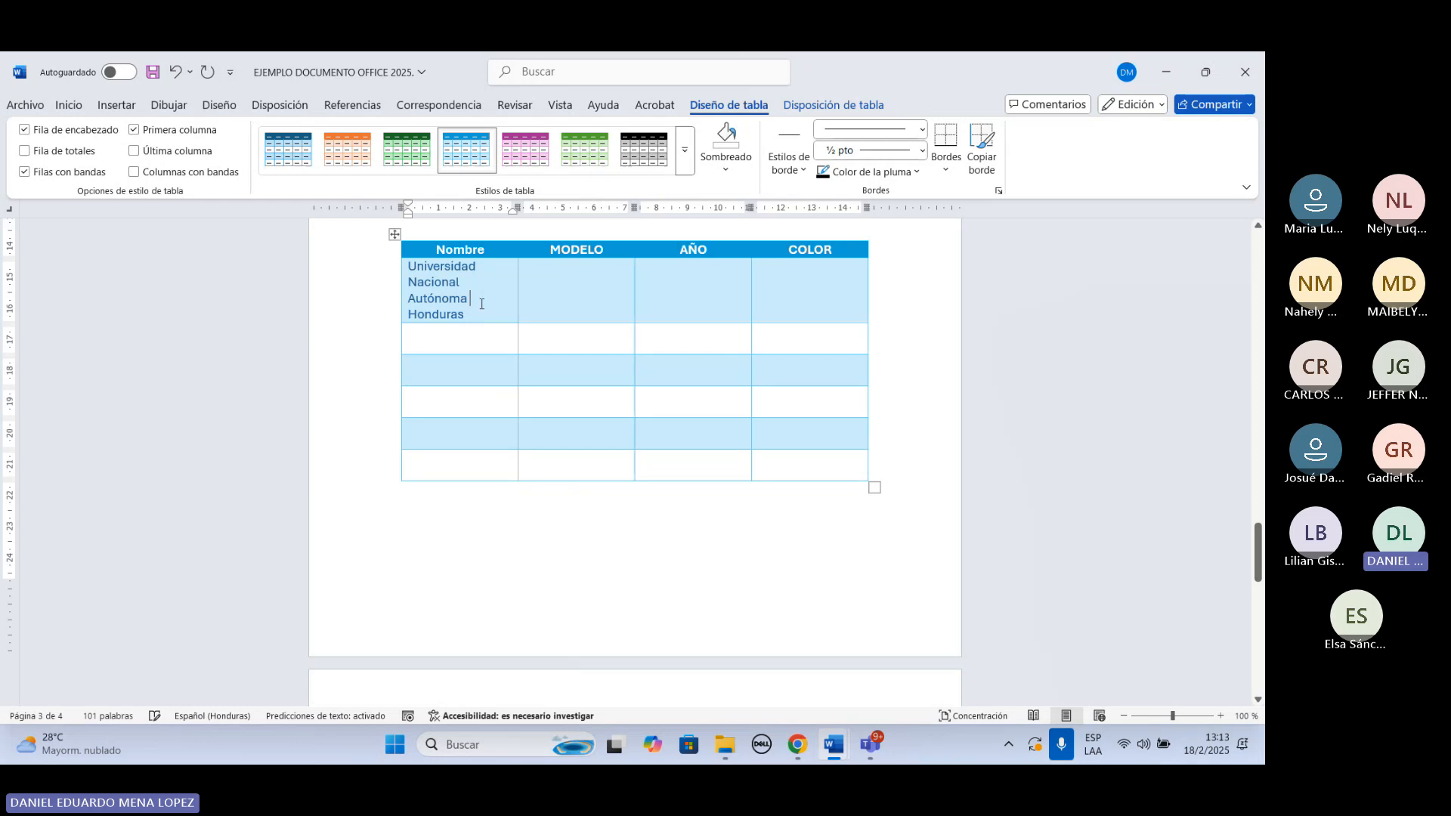
pyautogui.click(483, 318)
pyautogui.write('ddddddd')
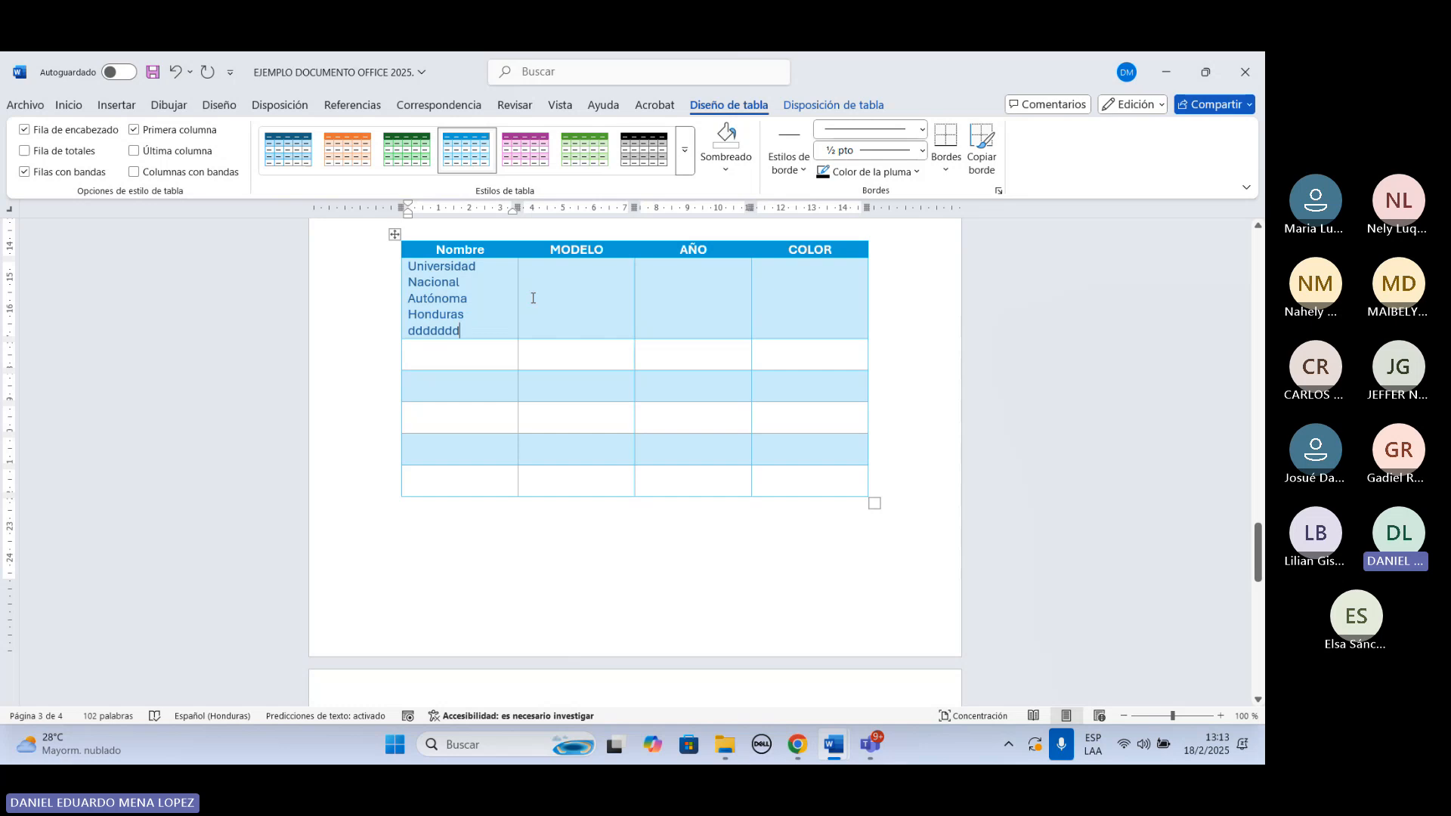
pyautogui.press('BackSpace')
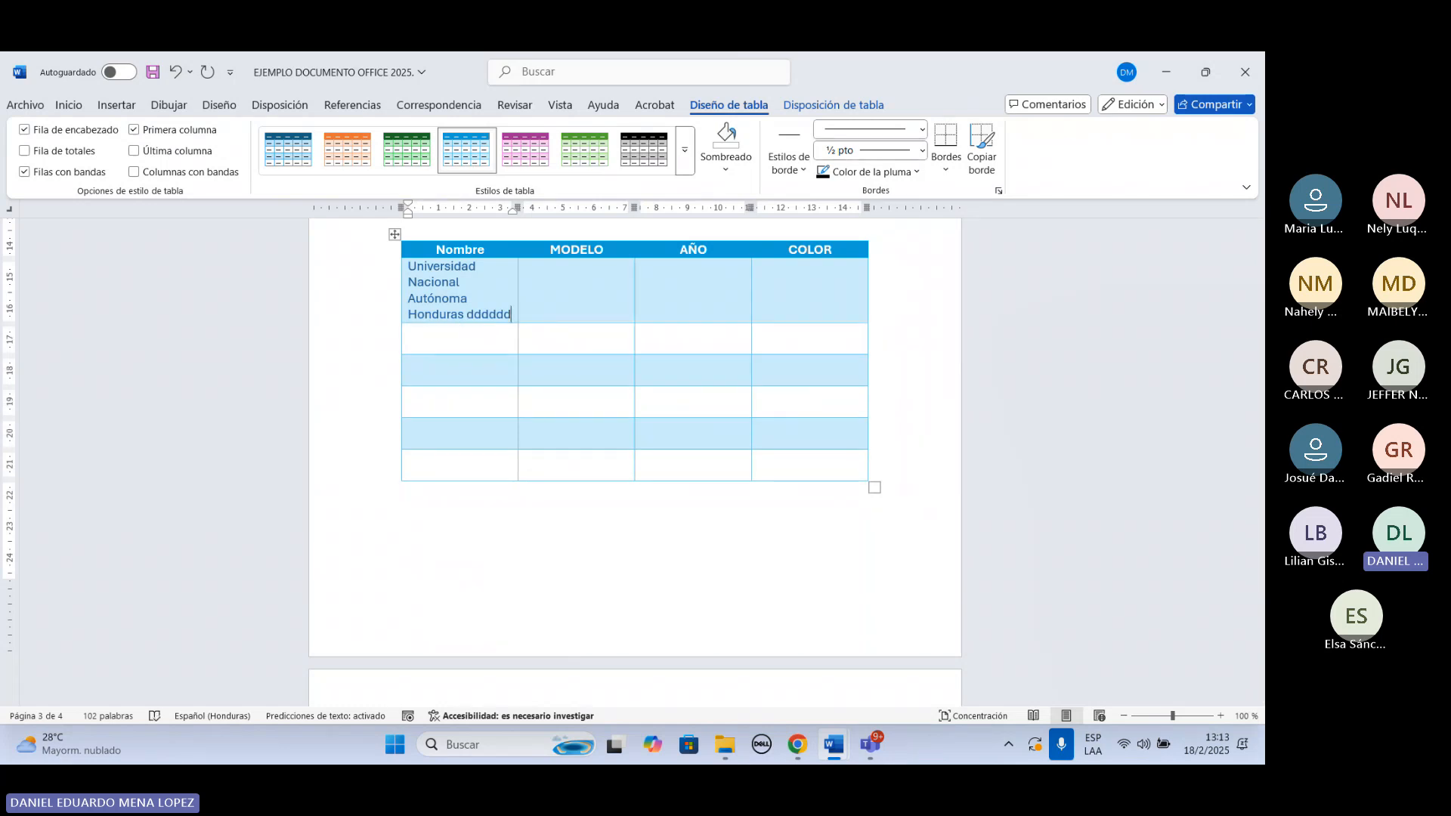
pyautogui.press('BackSpace')
pyautogui.press('BackSpace')
pyautogui.press('BackSpace')
pyautogui.press('BackSpace')
pyautogui.press('BackSpace')
pyautogui.press('BackSpace')
pyautogui.press('BackSpace')
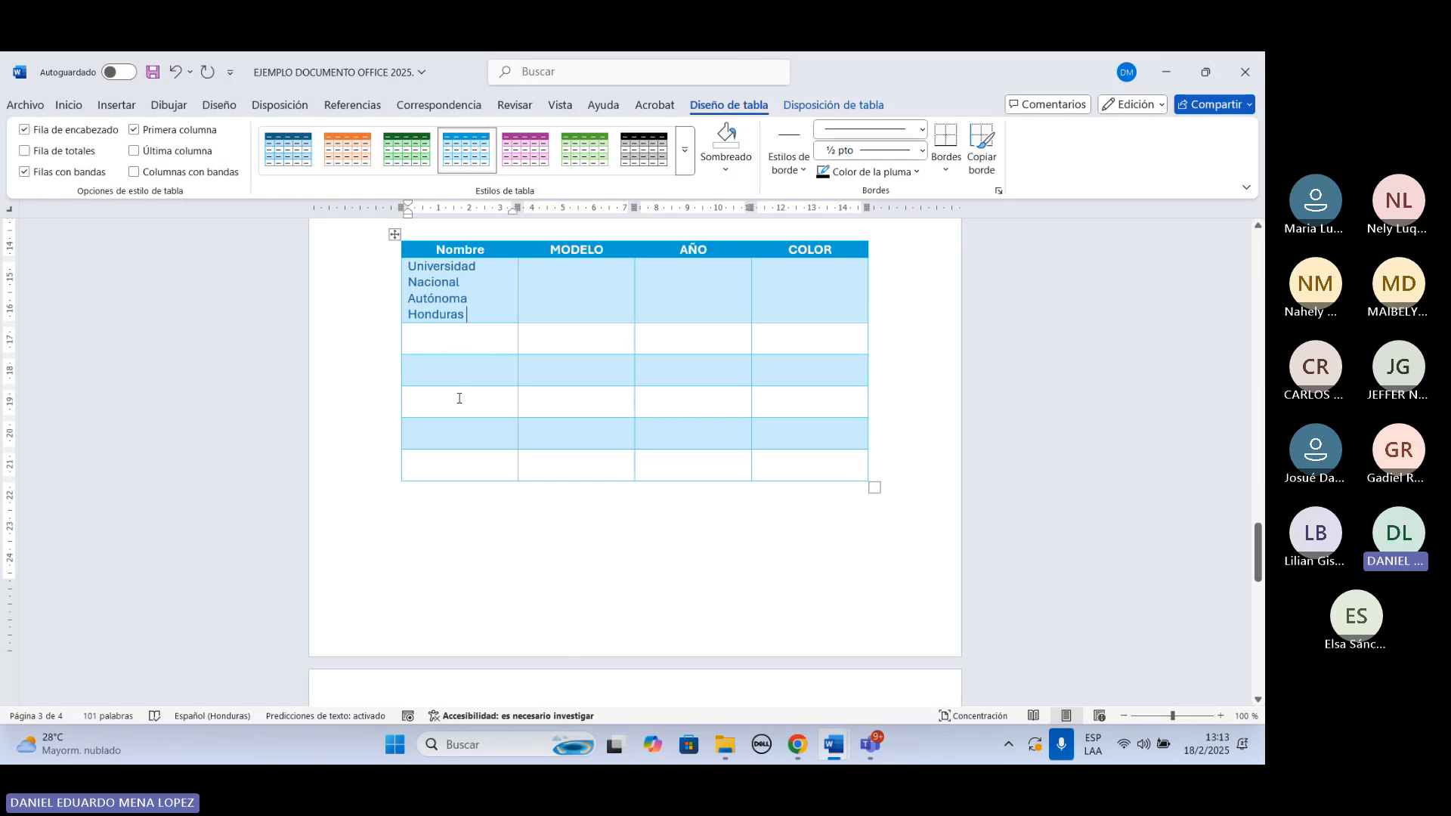
# Set the blue Nombre, MODELO, AÑO, COLOR table to fixed column width.
pyautogui.scroll(1, 508, 400)
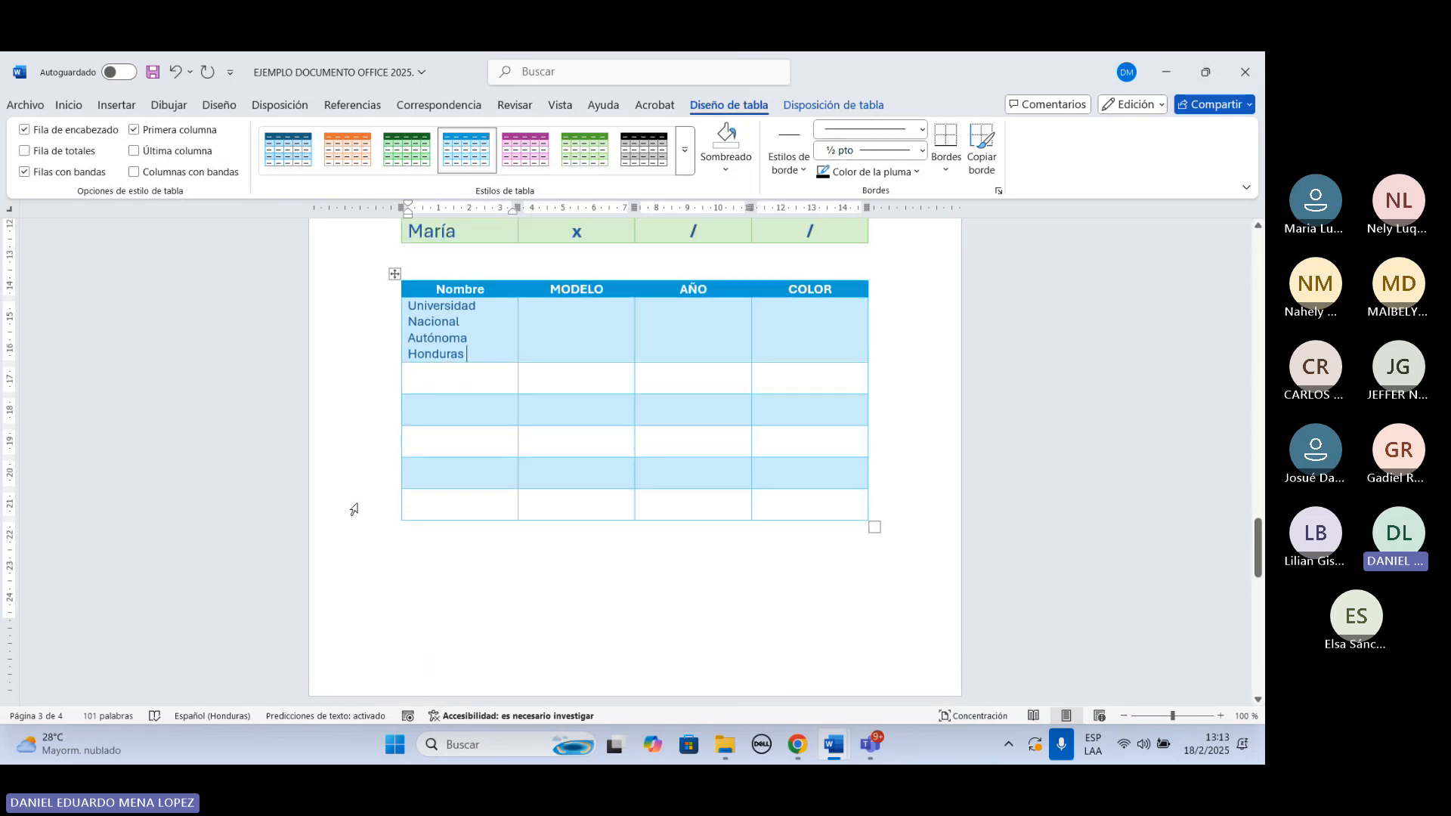
pyautogui.rightClick(396, 274)
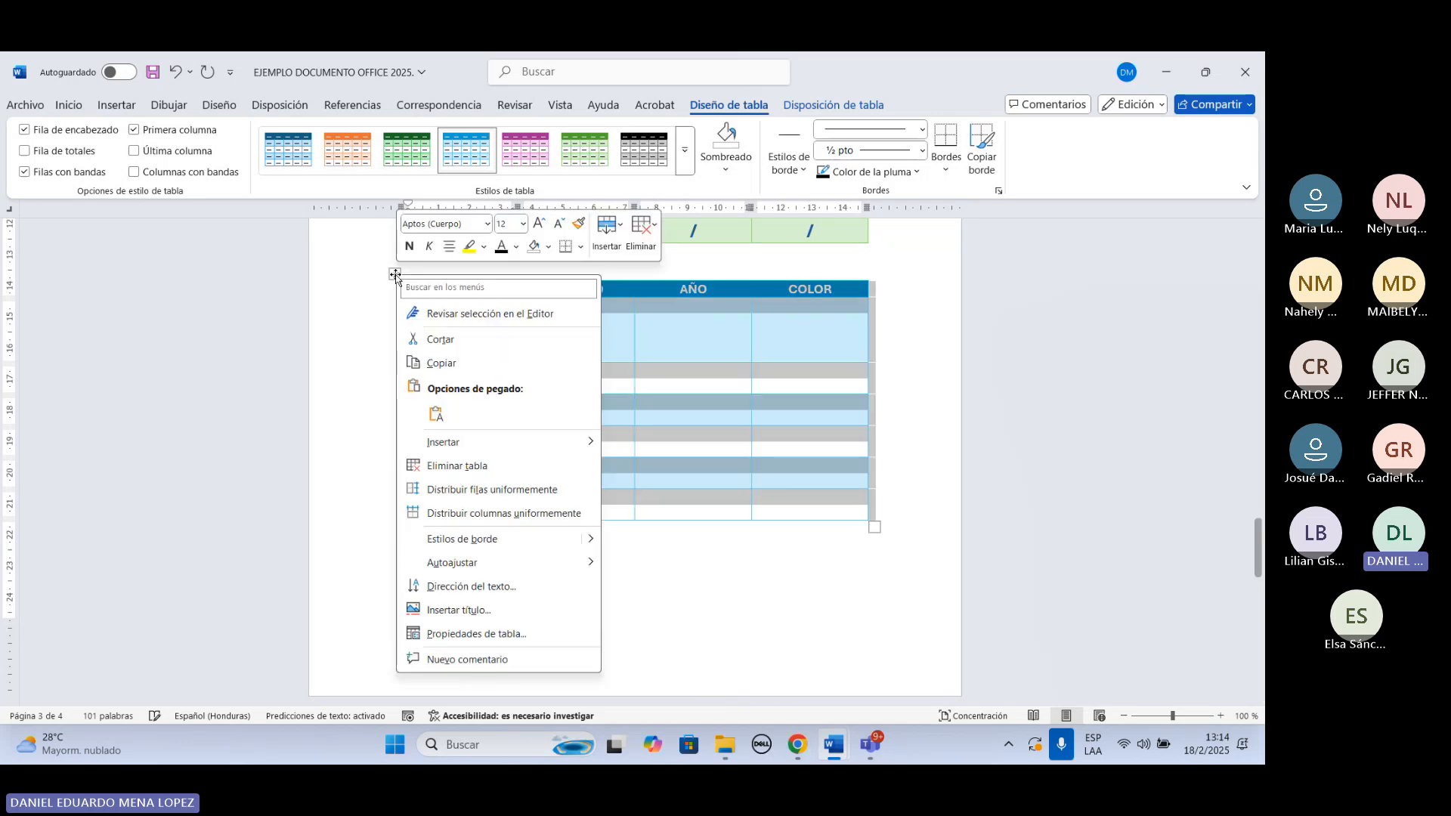
pyautogui.moveTo(458, 567)
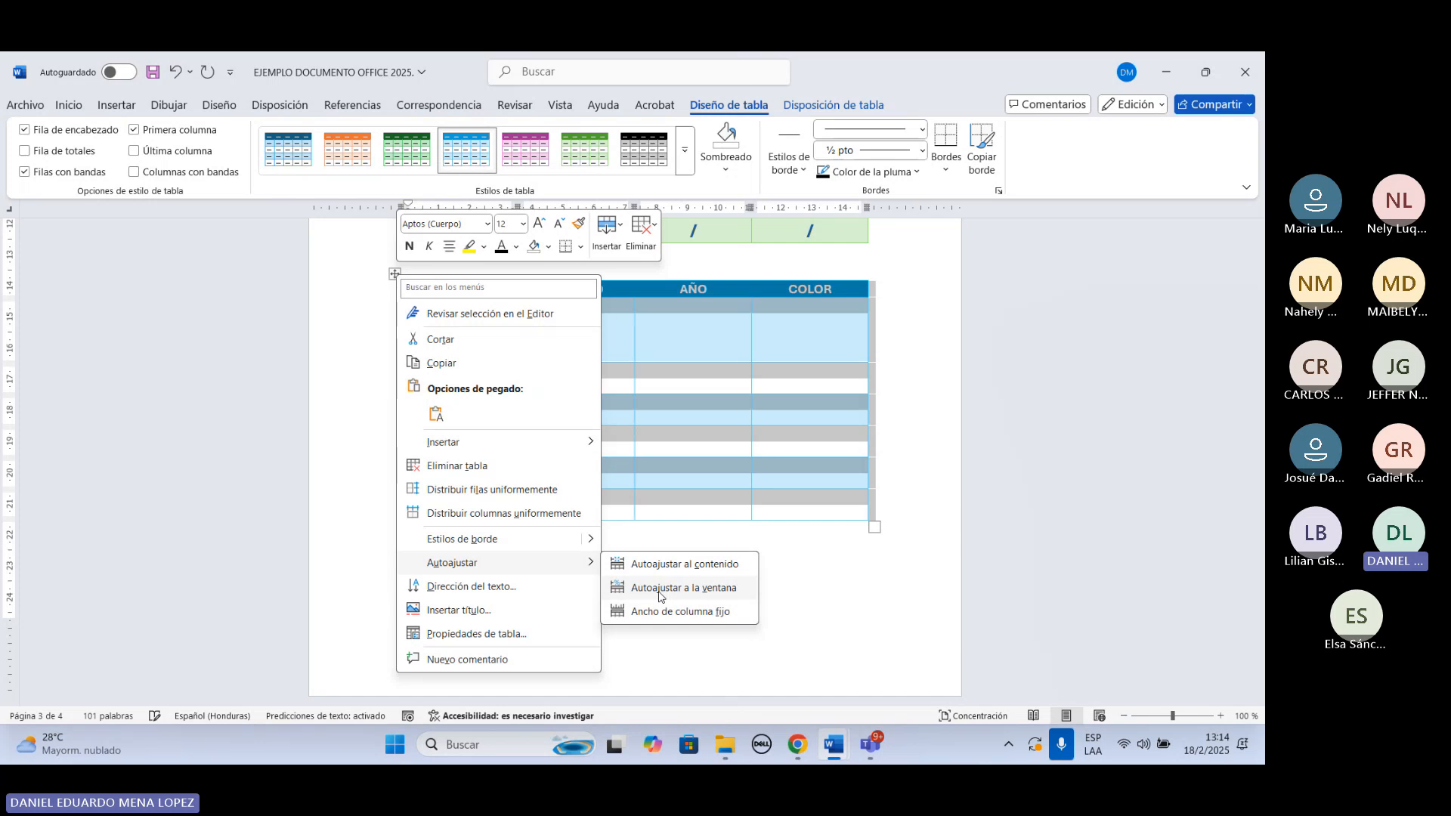
pyautogui.click(690, 612)
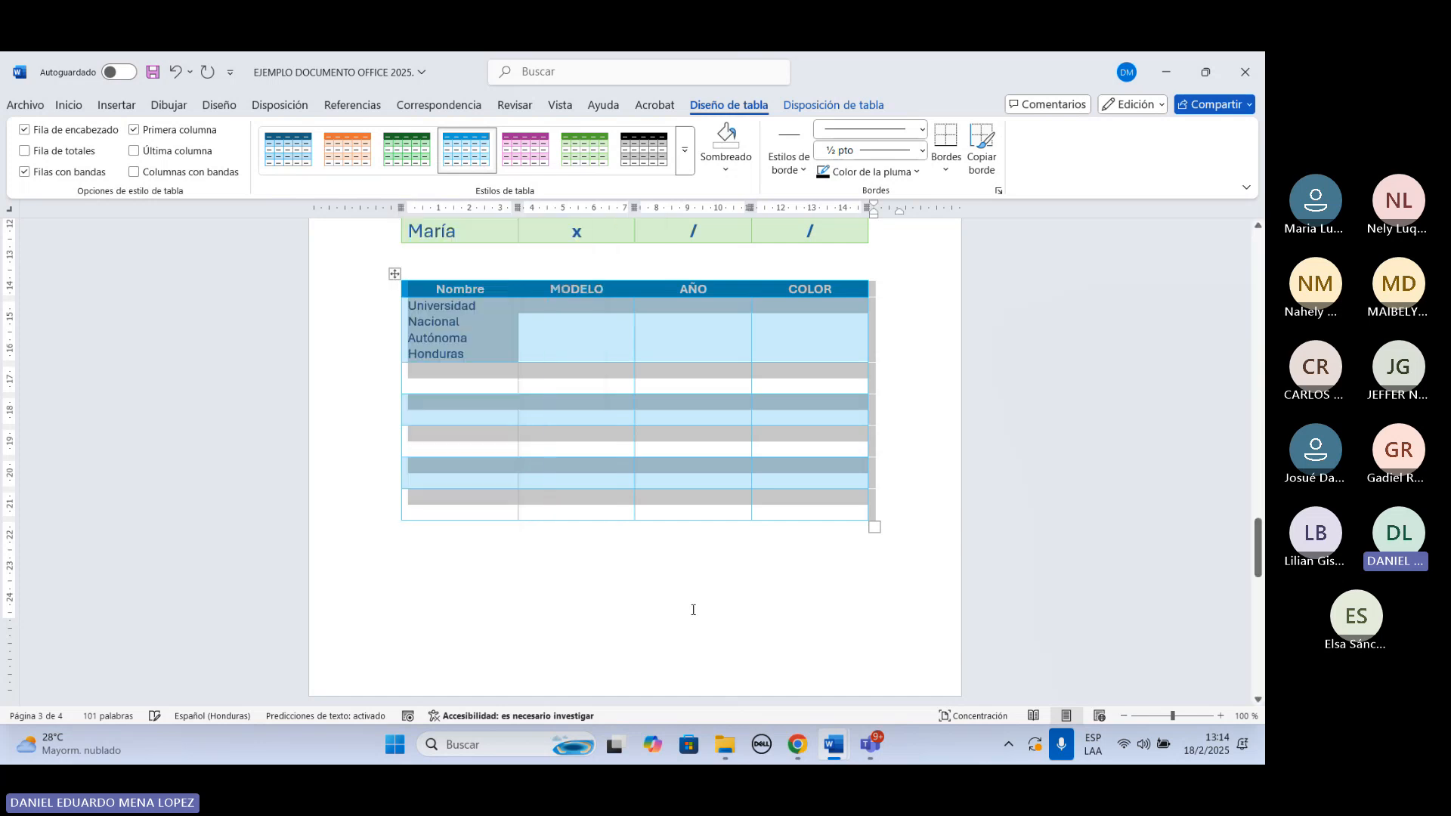
# Enter "Universidad Nacional" in the Nombre cell of the blue table's second data row.
pyautogui.click(460, 374)
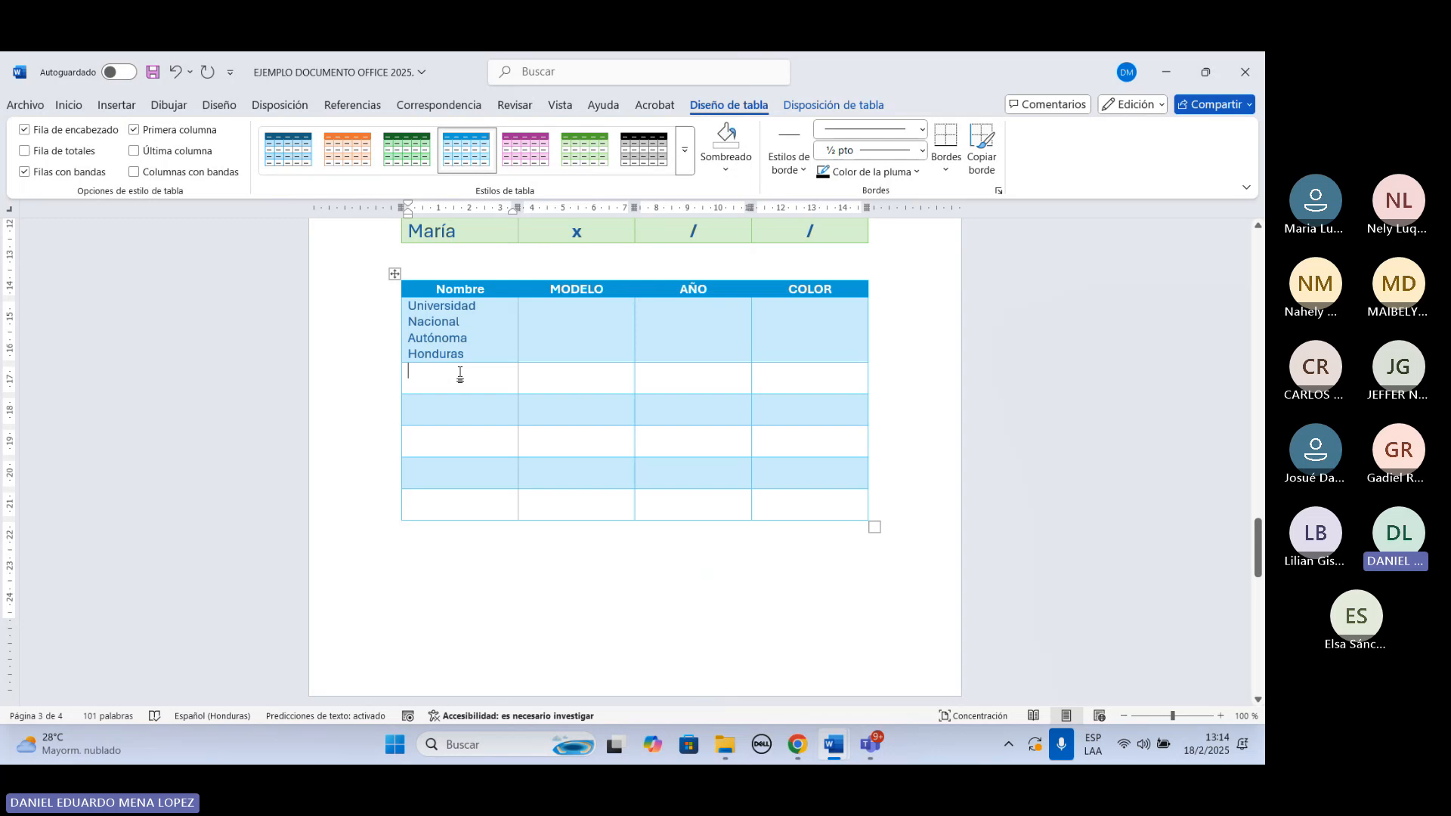
pyautogui.write('Univer')
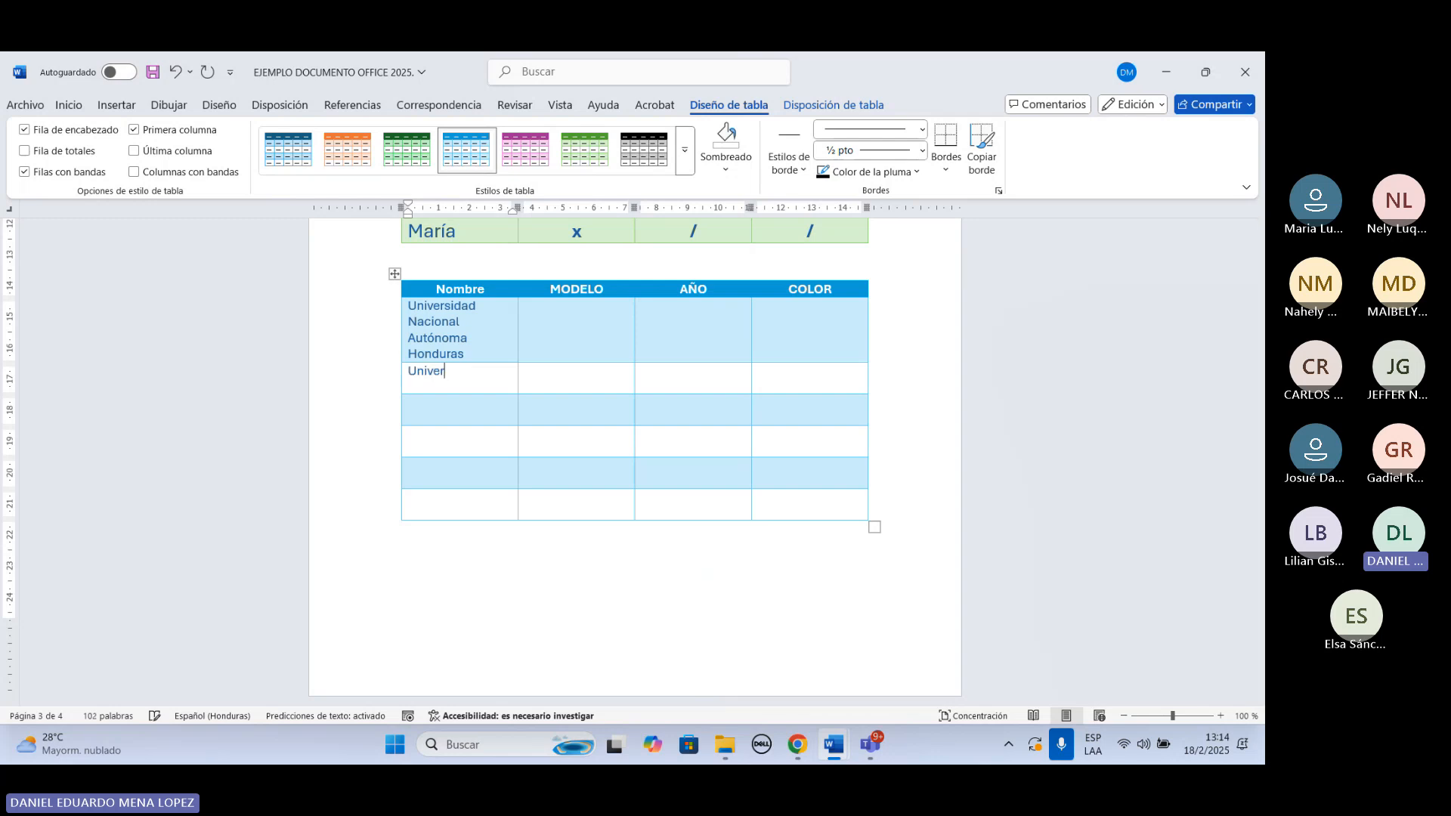
pyautogui.write('sidad Nacional')
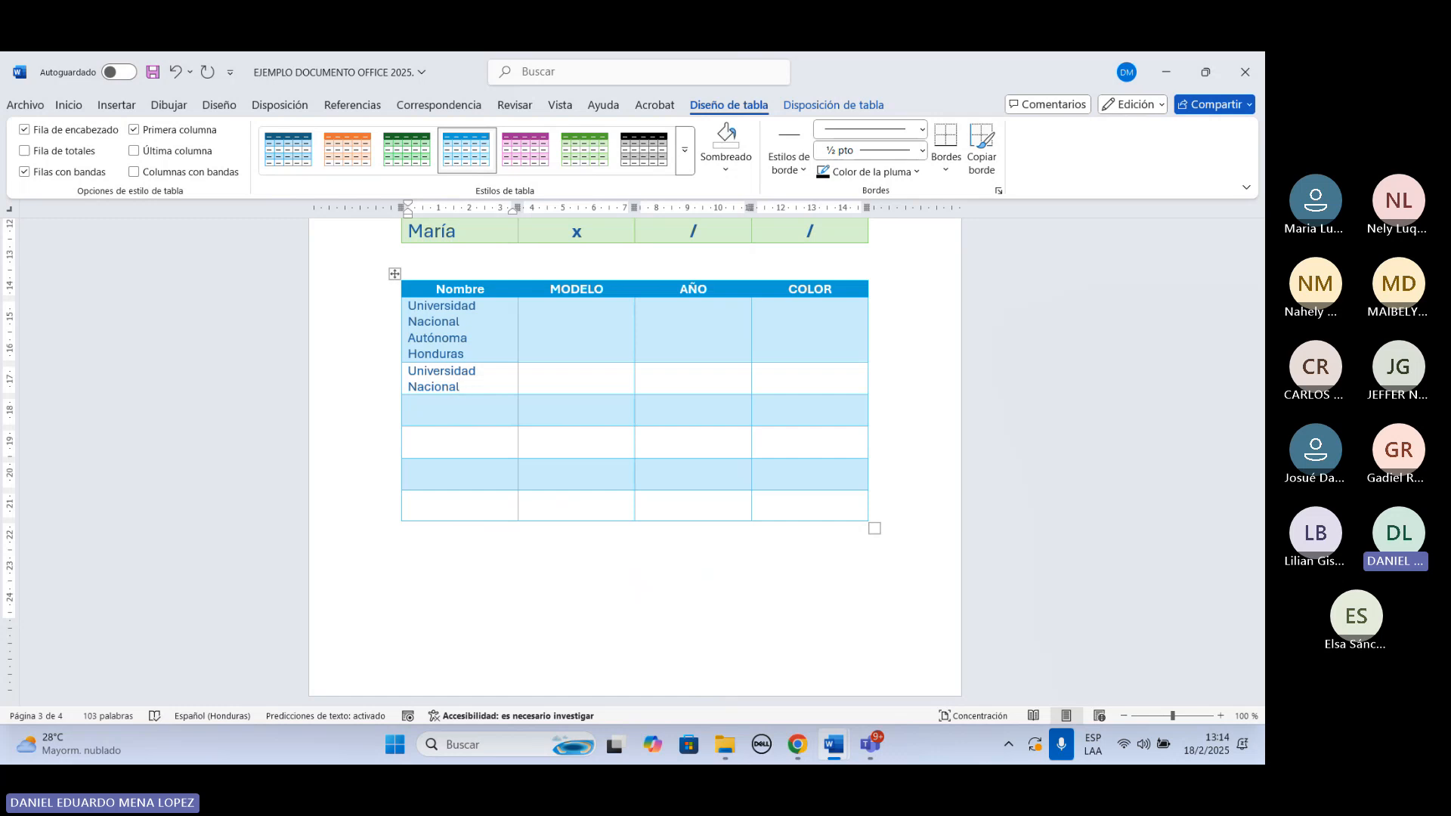
# Autofit the blue Nombre, MODELO, AÑO, COLOR table to the window.
pyautogui.scroll(1, 473, 424)
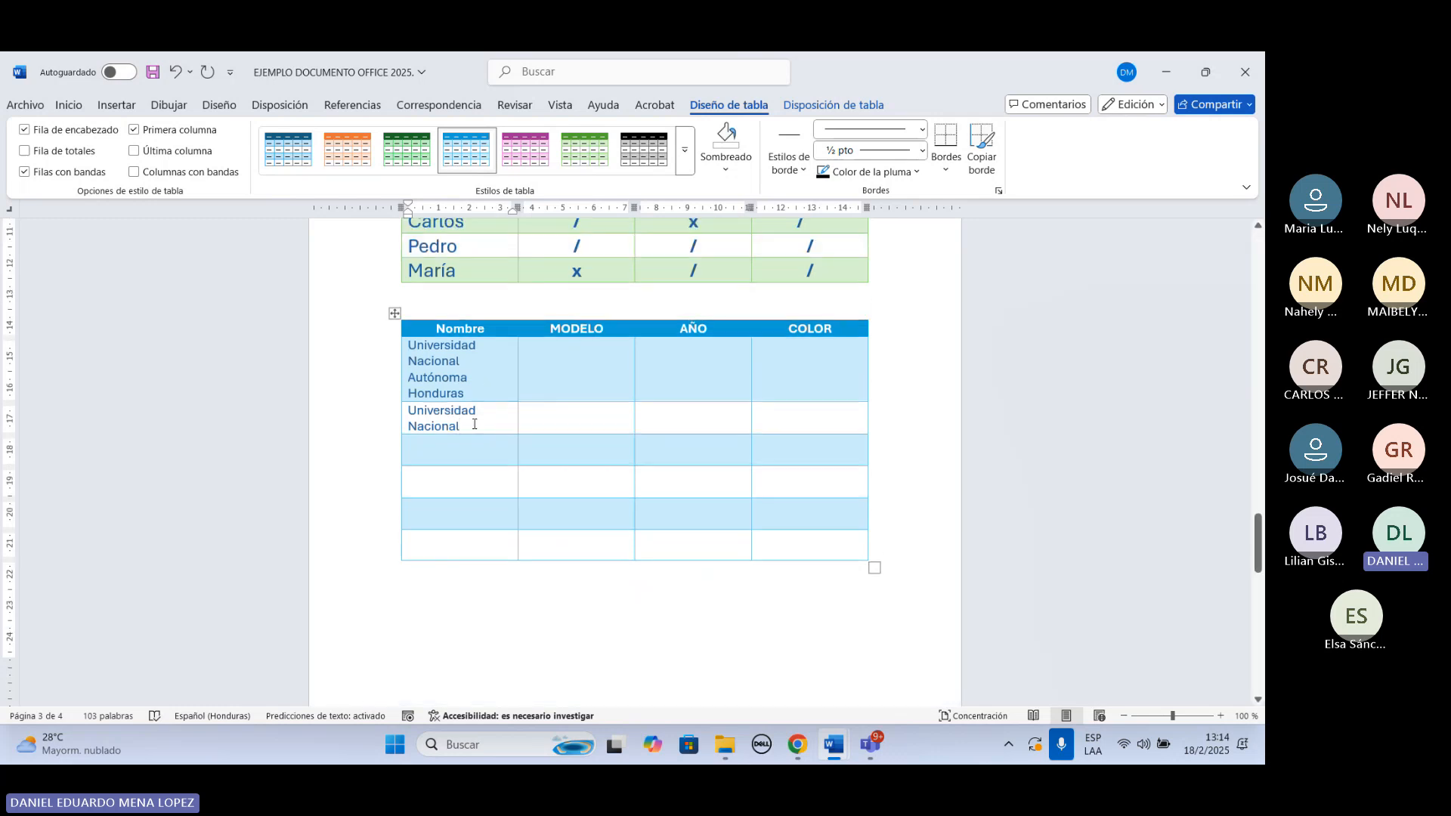
pyautogui.click(394, 314)
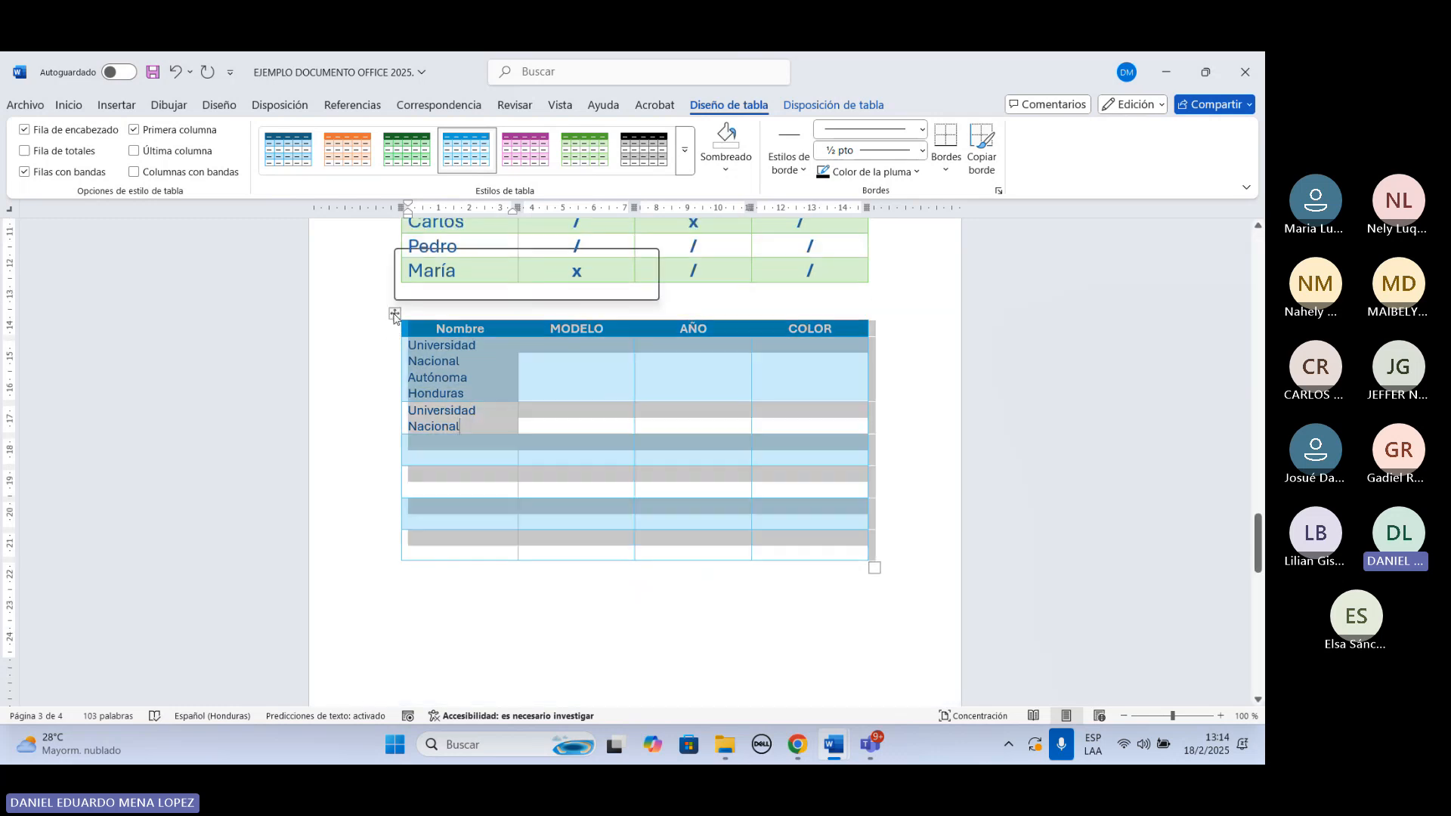
pyautogui.rightClick(394, 316)
pyautogui.moveTo(510, 601)
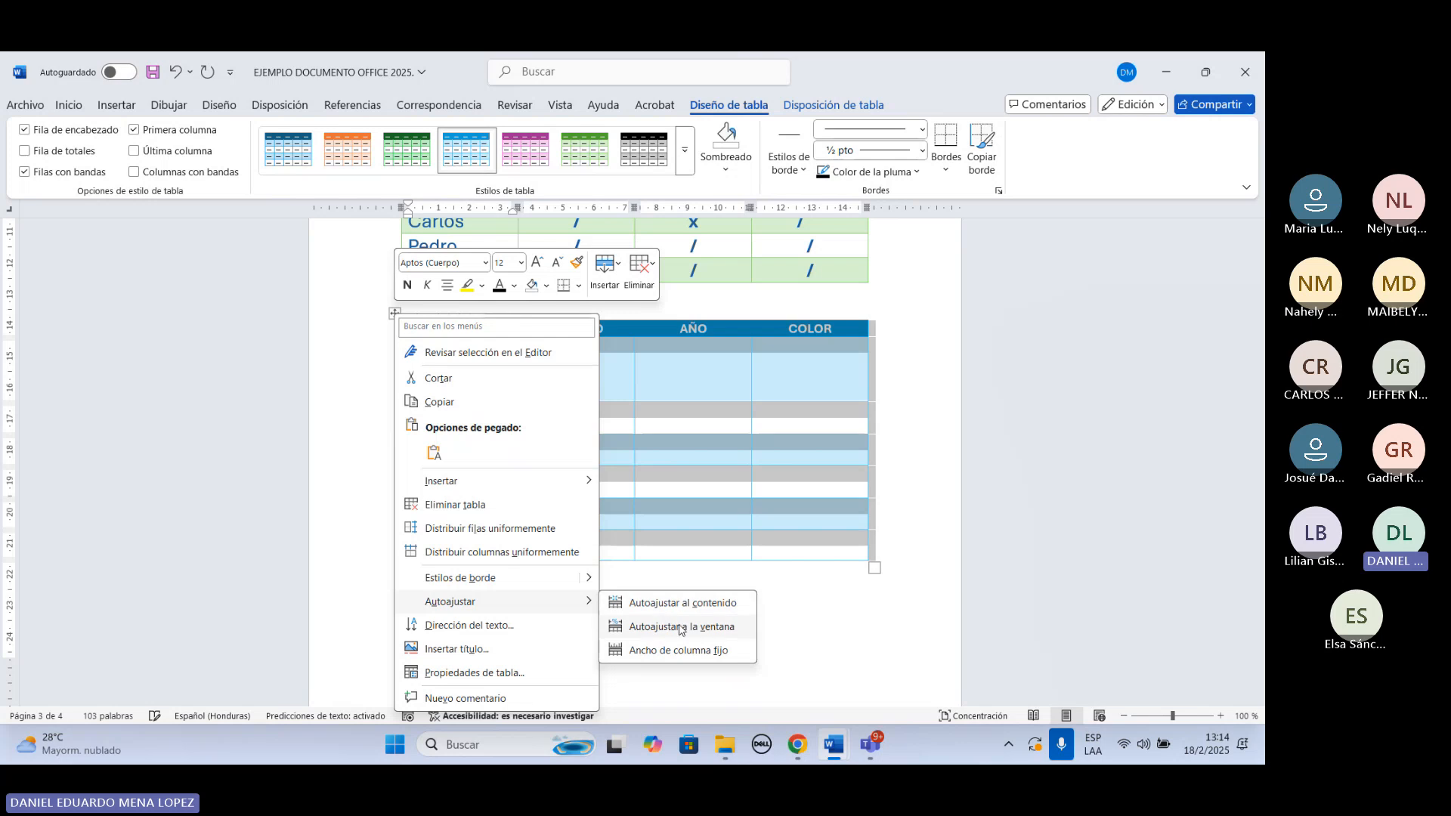
pyautogui.click(679, 626)
# Enter "Universidad Nacional" in the Nombre cell of the blue table's third data row.
pyautogui.click(446, 452)
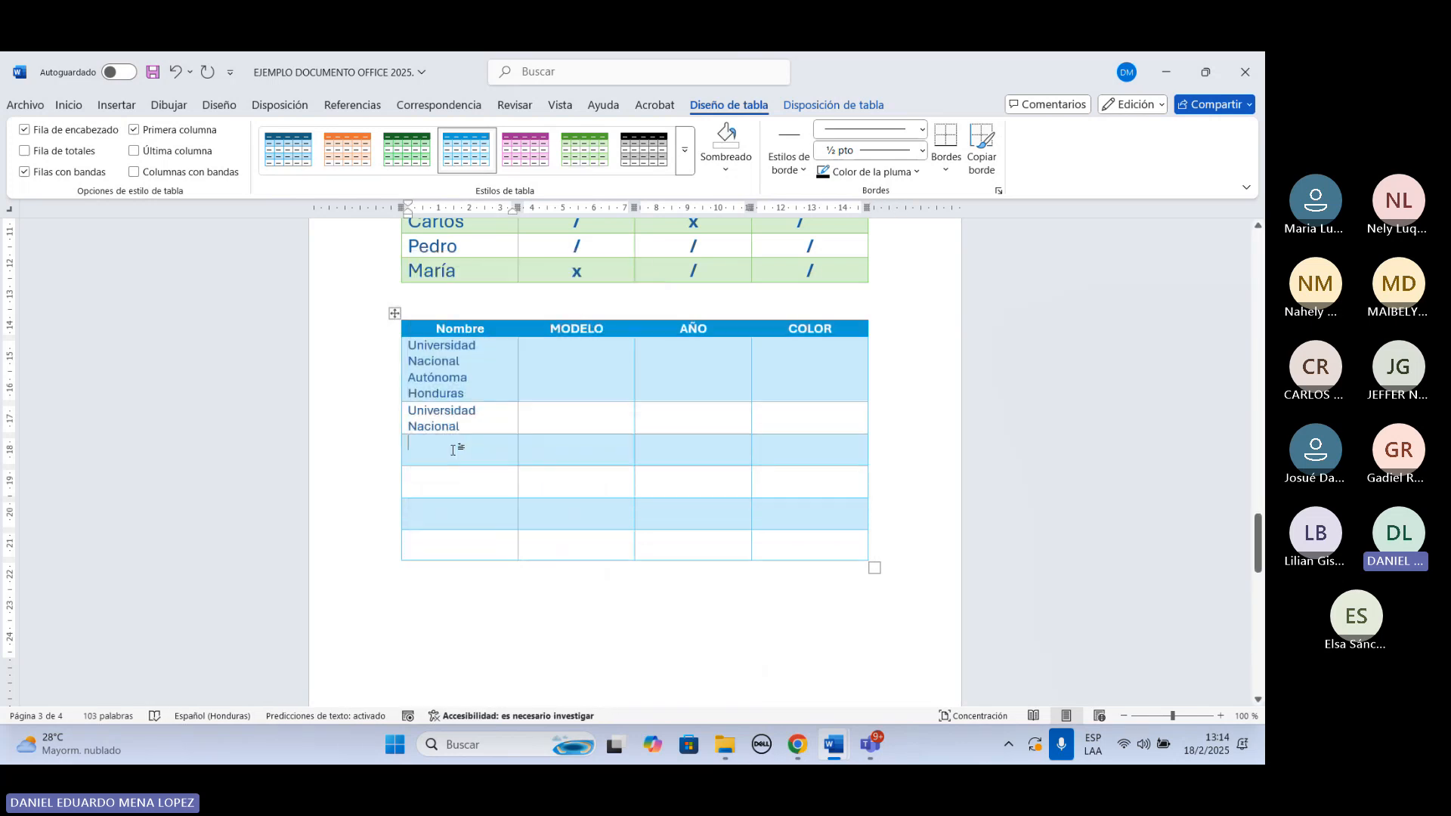
pyautogui.write('Uni')
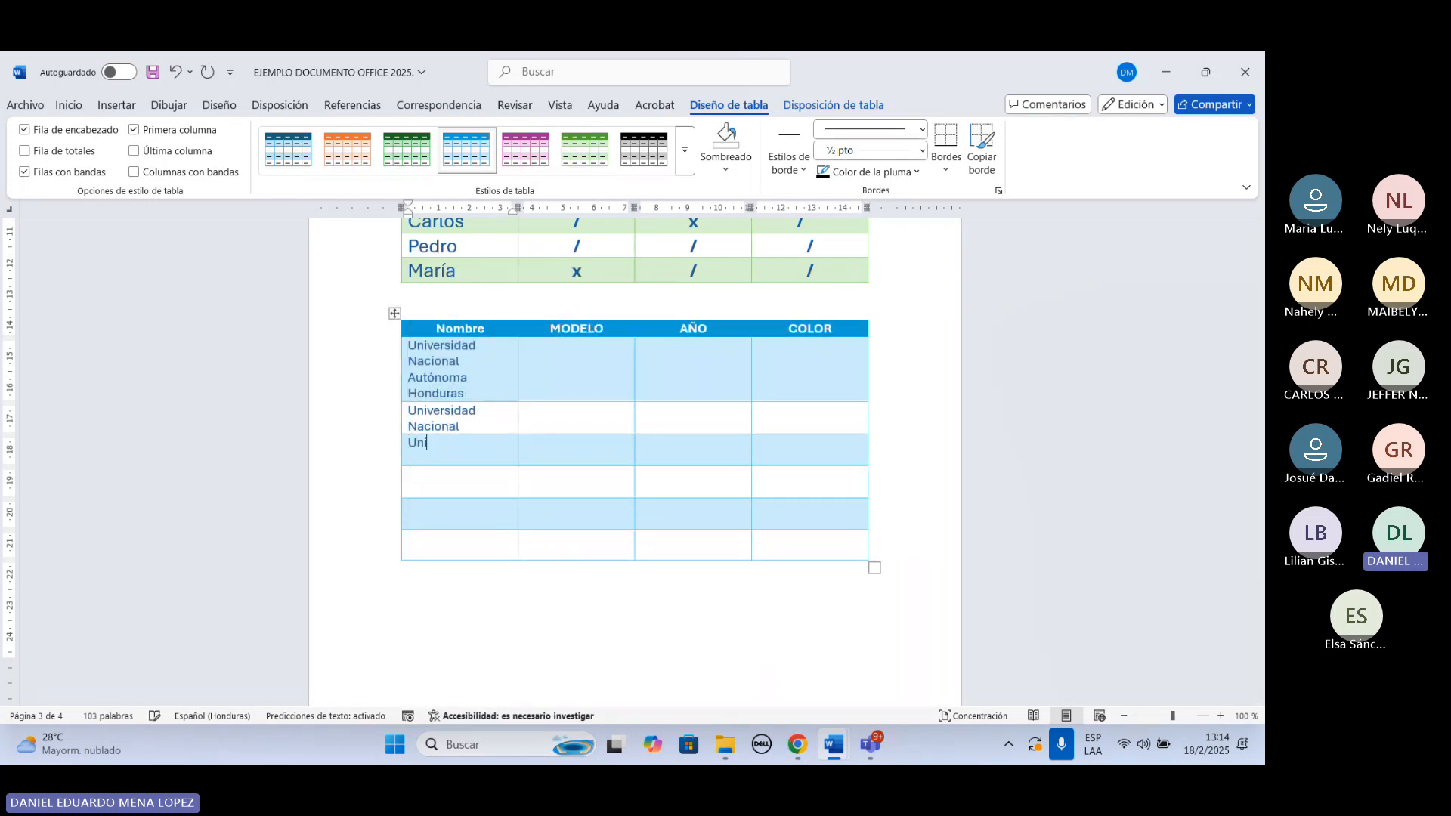
pyautogui.write('versidad Naciona')
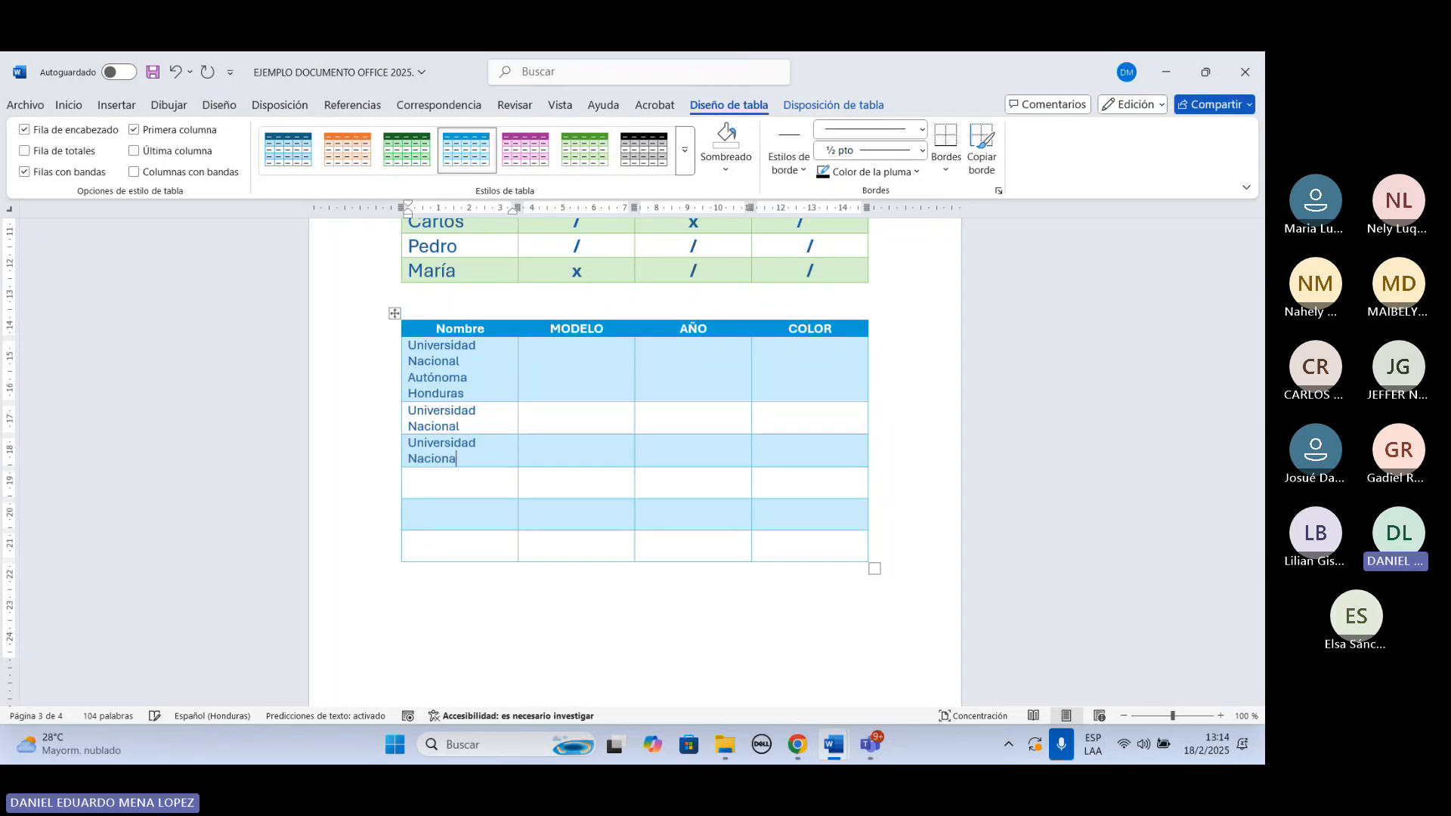
pyautogui.write('l')
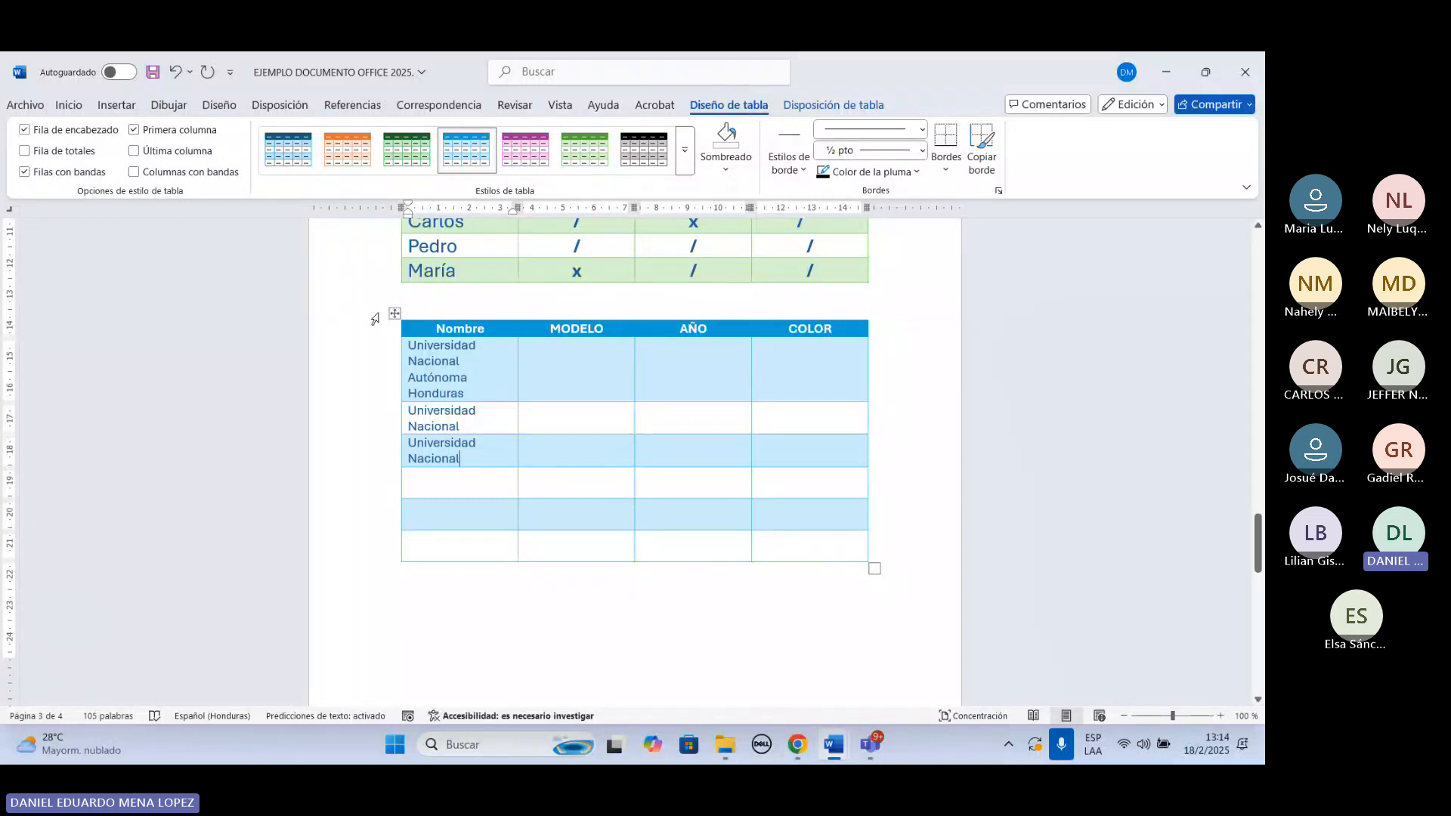
# Autofit the whole blue Nombre, MODELO, AÑO, COLOR table to its contents.
pyautogui.click(395, 314)
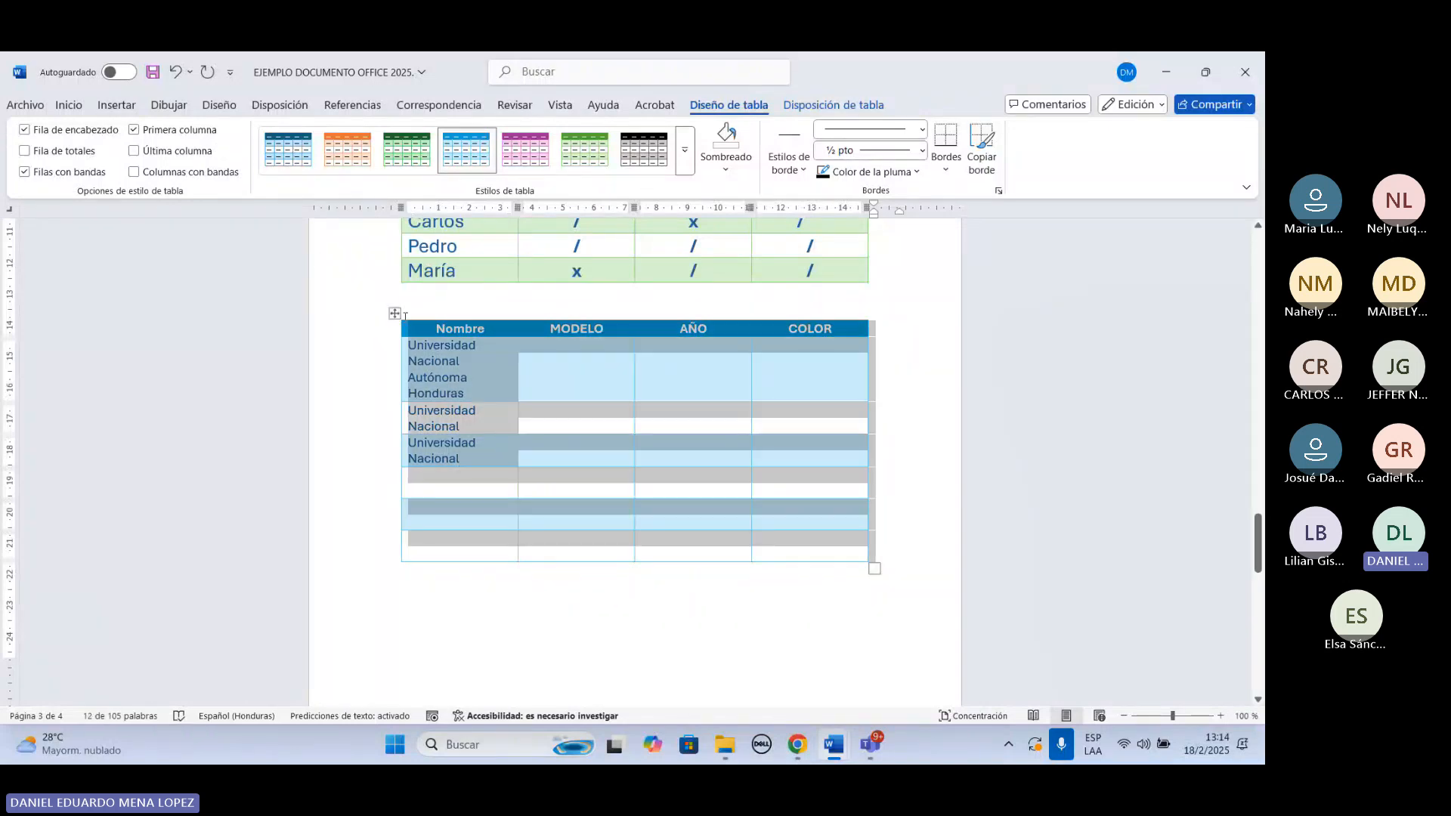
pyautogui.rightClick(399, 317)
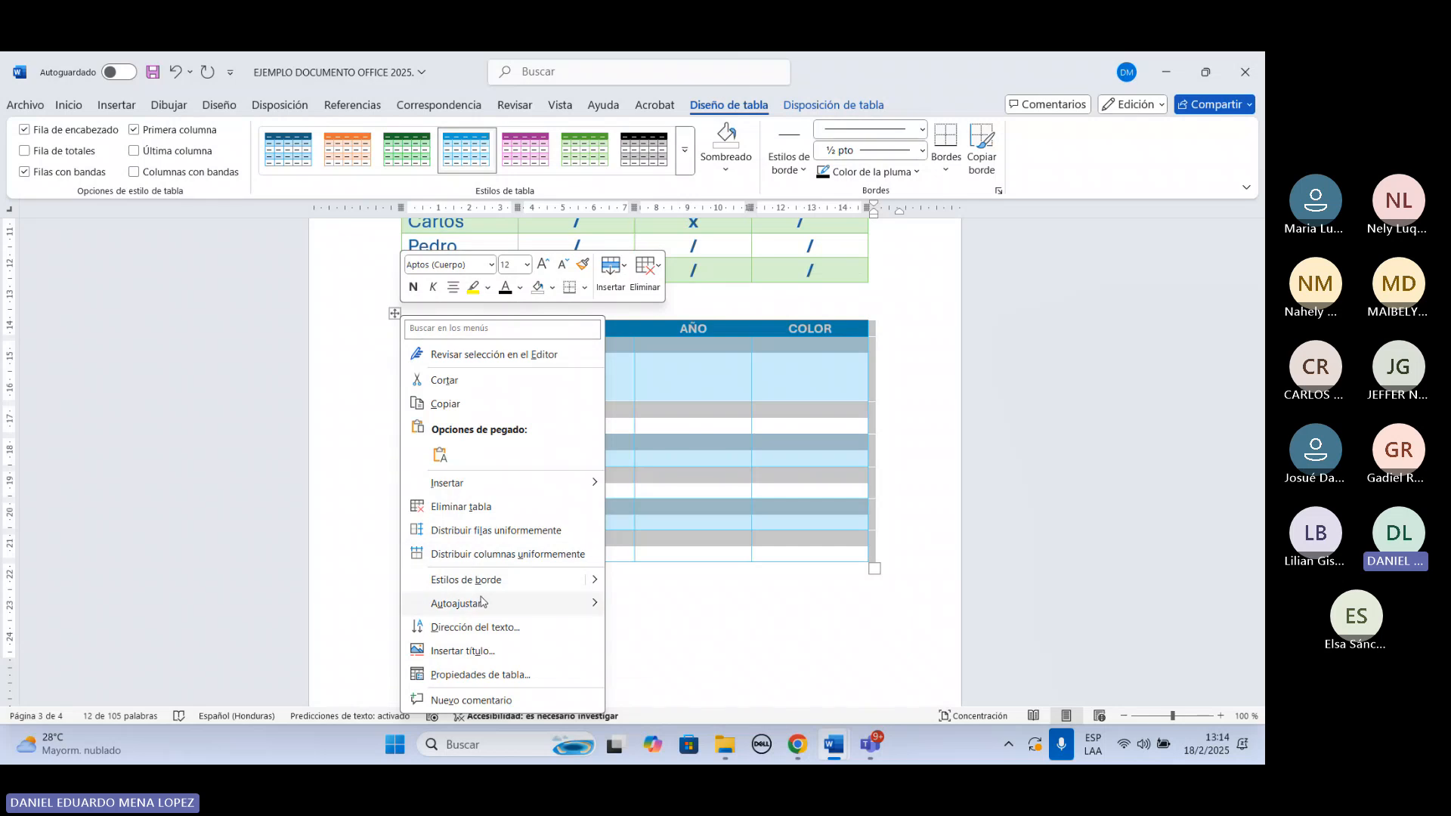
pyautogui.moveTo(456, 603)
pyautogui.click(652, 610)
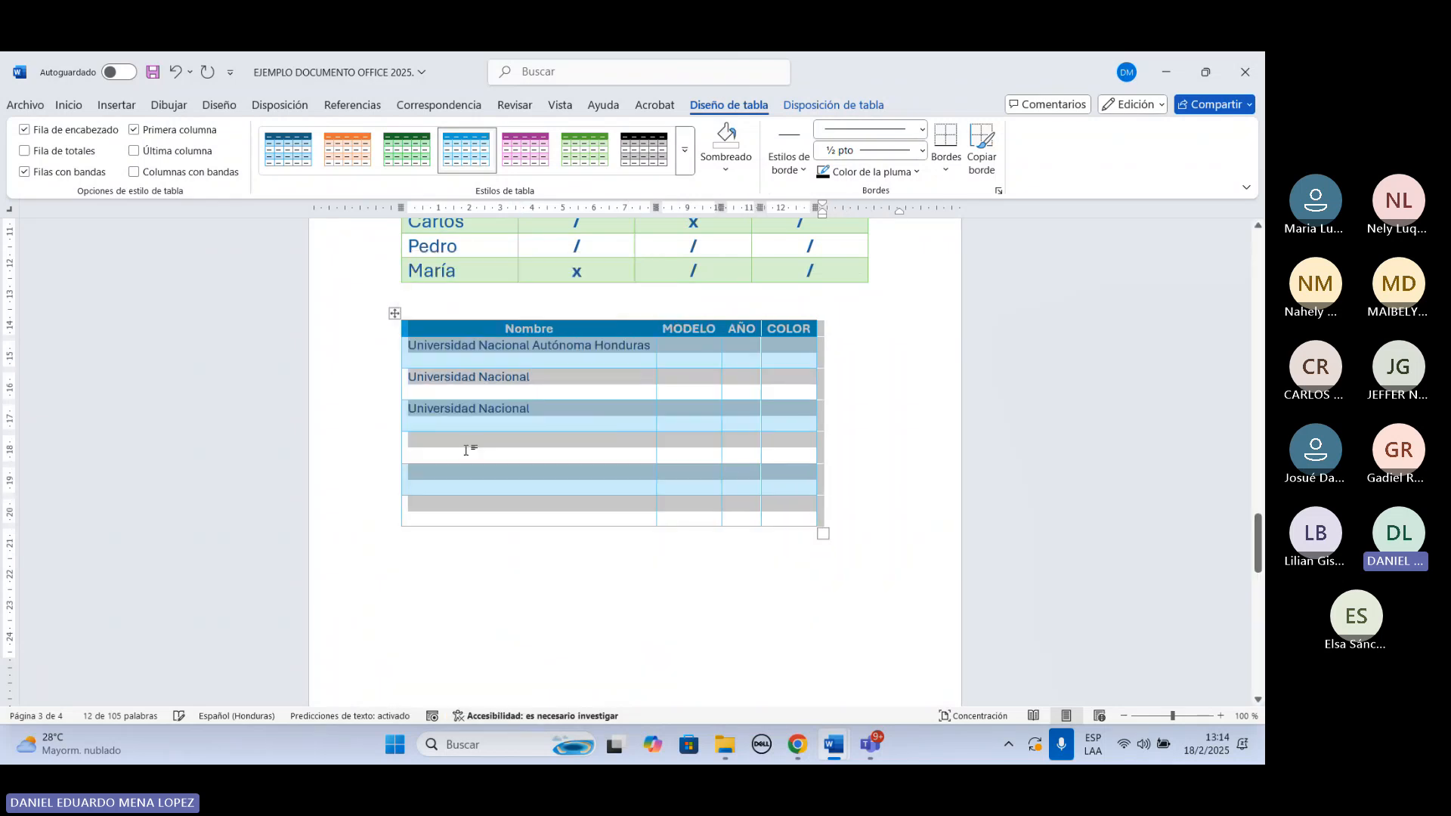
# Add filler letters "d" and "j" after the third data row's "Universidad Nacional", and erase the text back to "Universidad Nac".
pyautogui.click(581, 470)
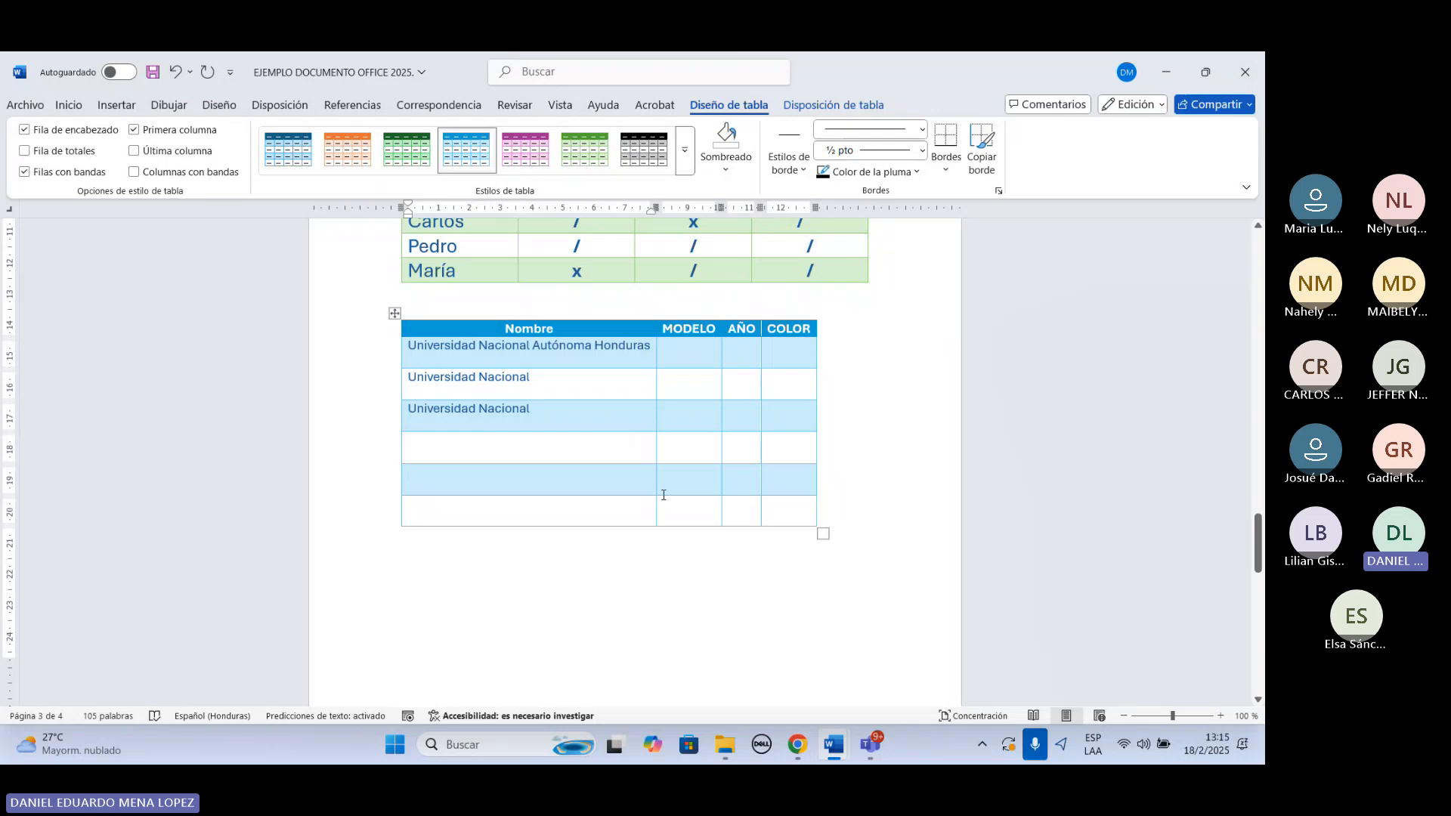
pyautogui.write('ddj')
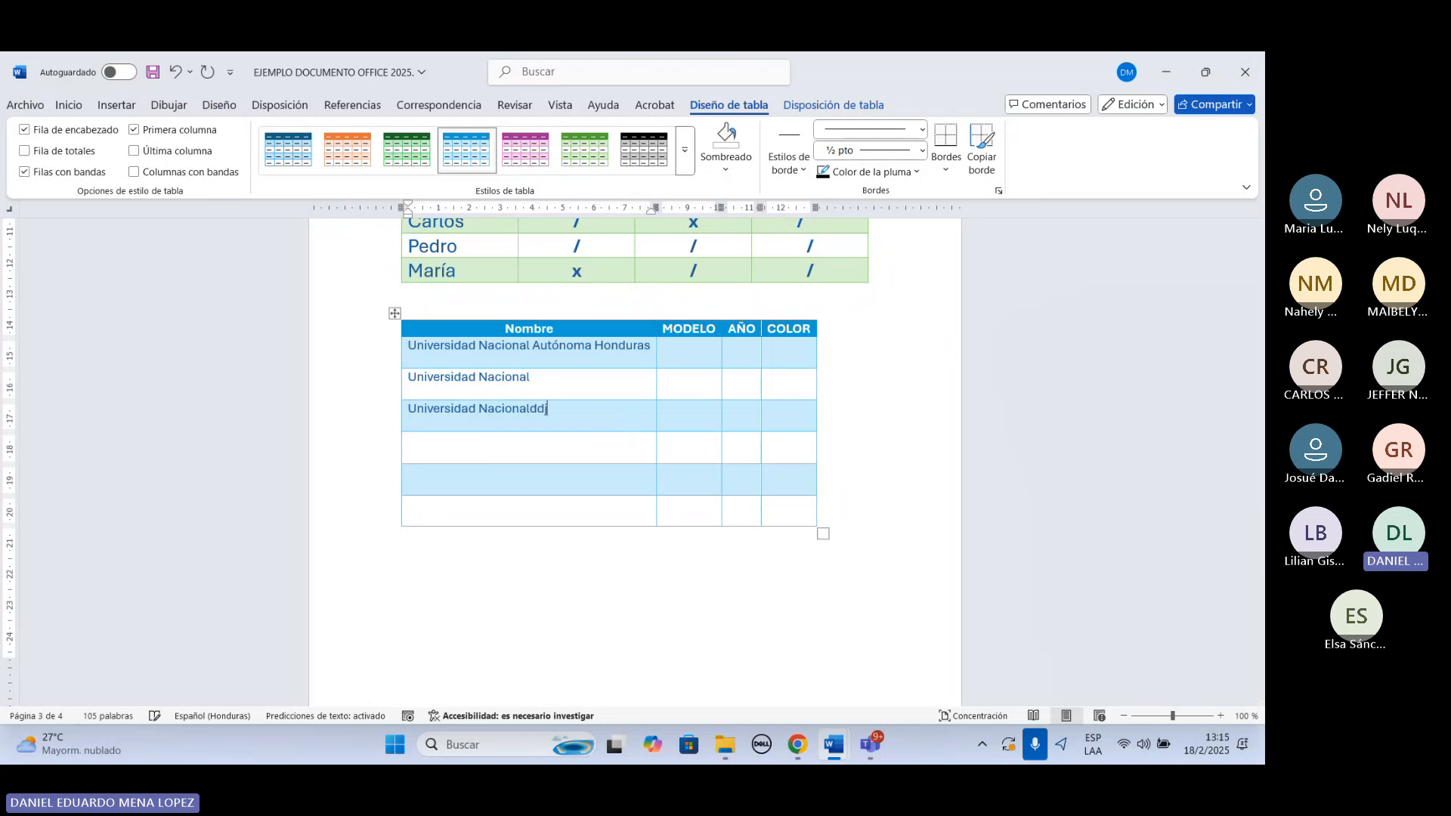
pyautogui.write('djjdjdjjdjdjdjjdjdjjdjdjdjdjj')
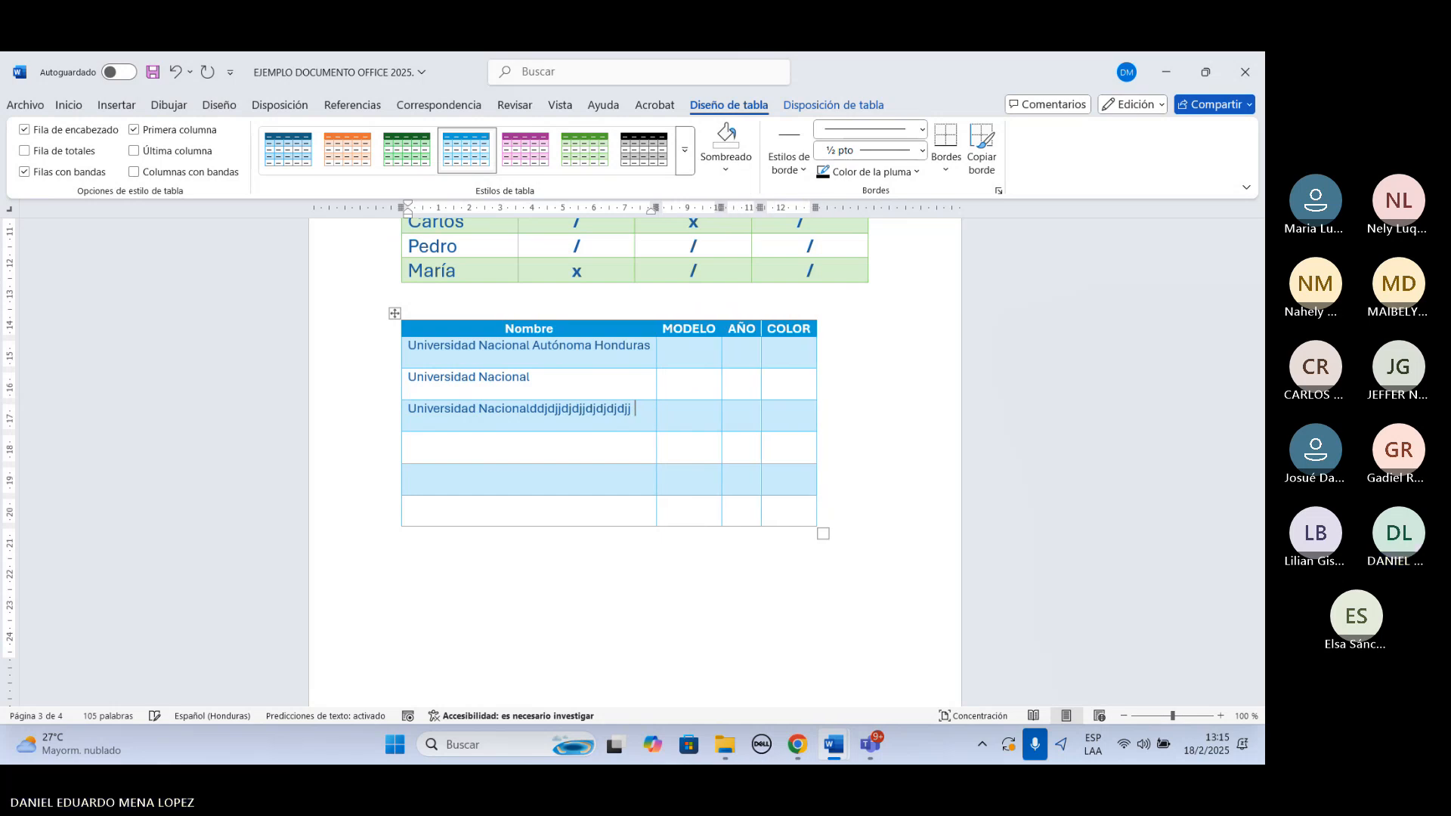
pyautogui.press('BackSpace')
pyautogui.press('BackSpace')
pyautogui.press('BackSpace')
pyautogui.press('BackSpace')
pyautogui.press('BackSpace')
pyautogui.press('BackSpace')
pyautogui.press('BackSpace')
pyautogui.press('BackSpace')
pyautogui.press('BackSpace')
pyautogui.press('BackSpace')
pyautogui.press('BackSpace')
pyautogui.press('BackSpace')
pyautogui.press('BackSpace')
pyautogui.press('BackSpace')
pyautogui.press('BackSpace')
pyautogui.press('BackSpace')
pyautogui.press('BackSpace')
pyautogui.press('BackSpace')
pyautogui.press('BackSpace')
pyautogui.press('BackSpace')
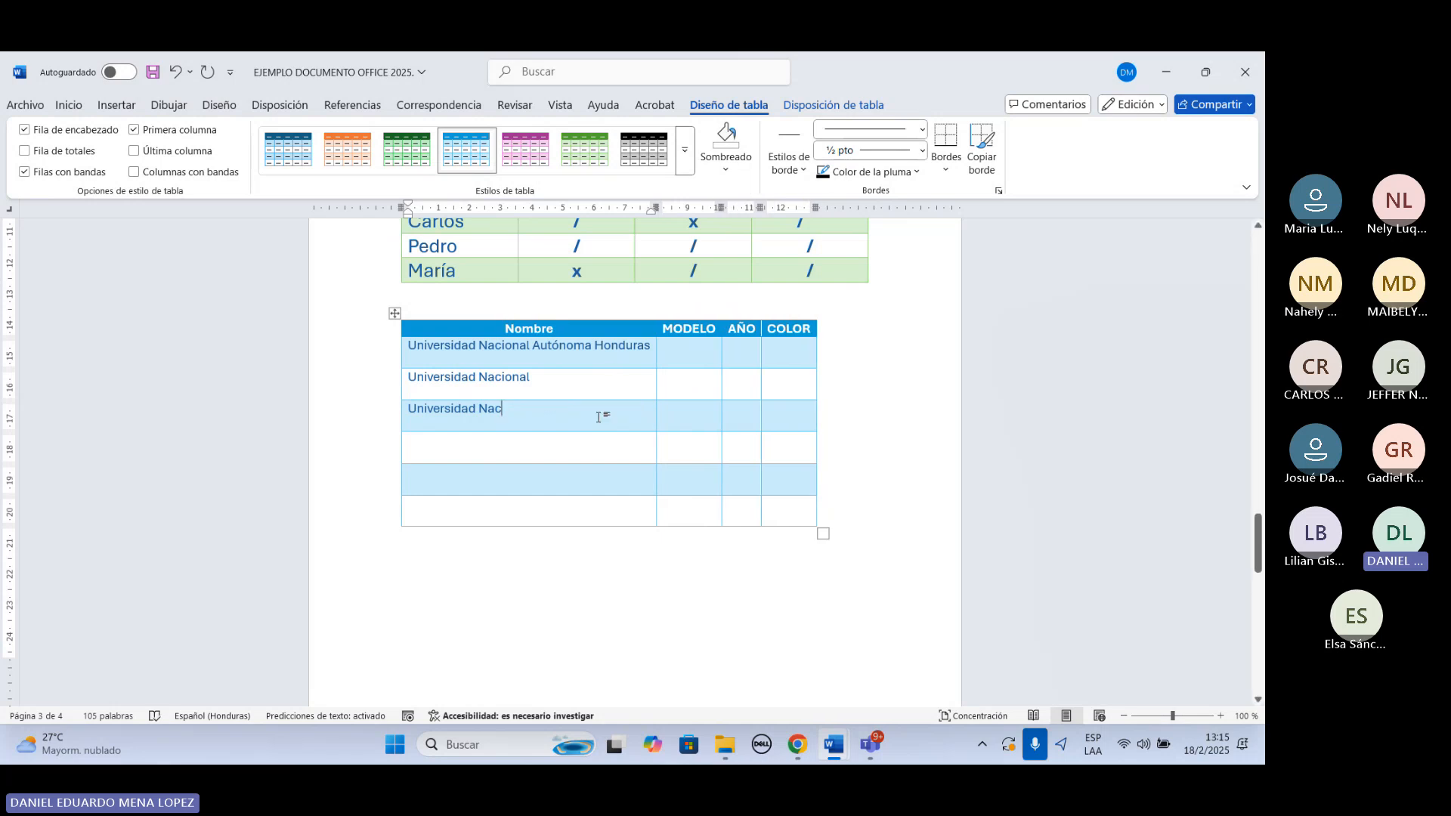
# Try deleting the three filled Nombre cells with the remaining cells shifted left, and undo the deletion.
pyautogui.moveTo(599, 415); pyautogui.dragTo(593, 365)
pyautogui.press('BackSpace')
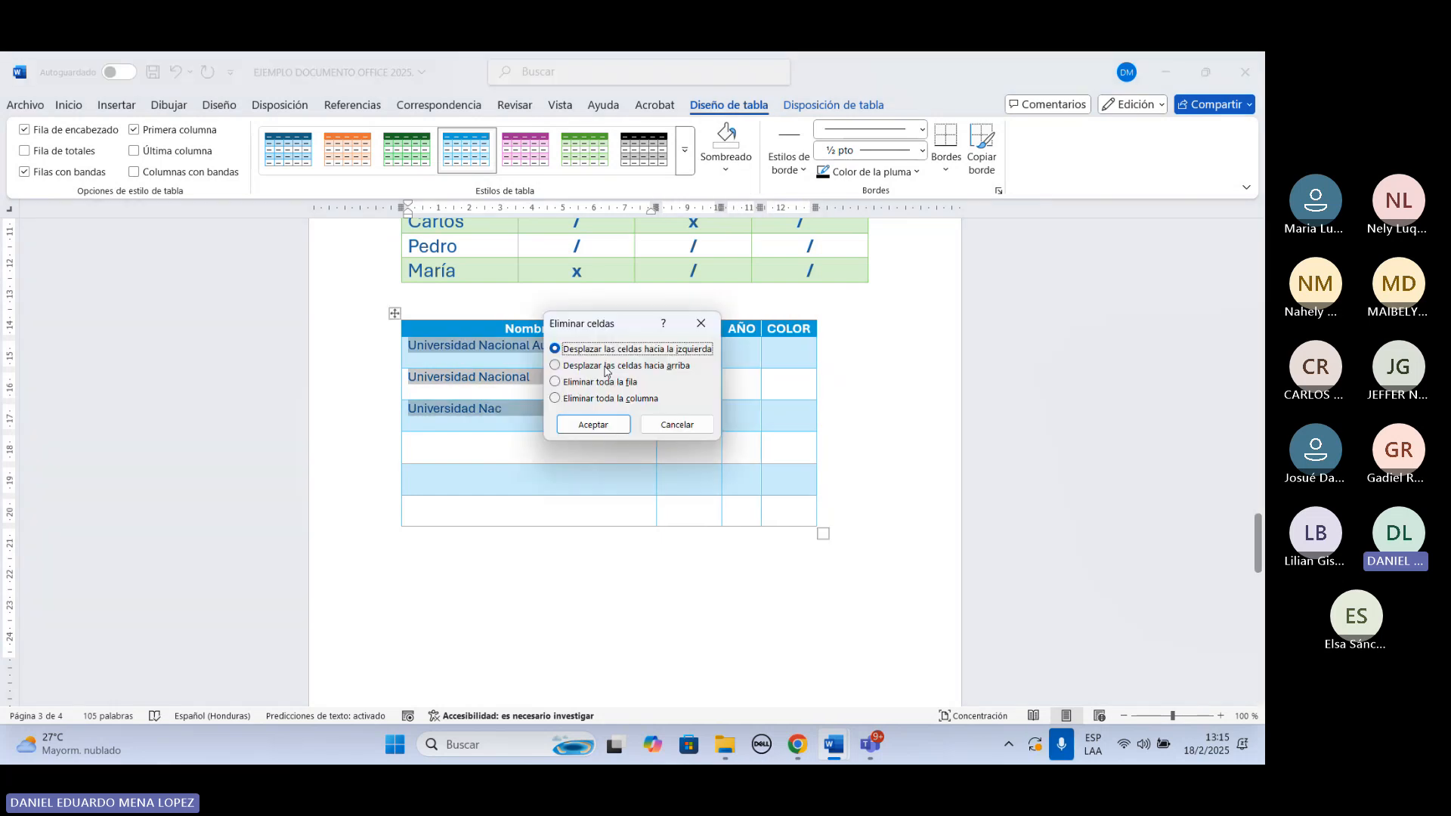
pyautogui.click(594, 425)
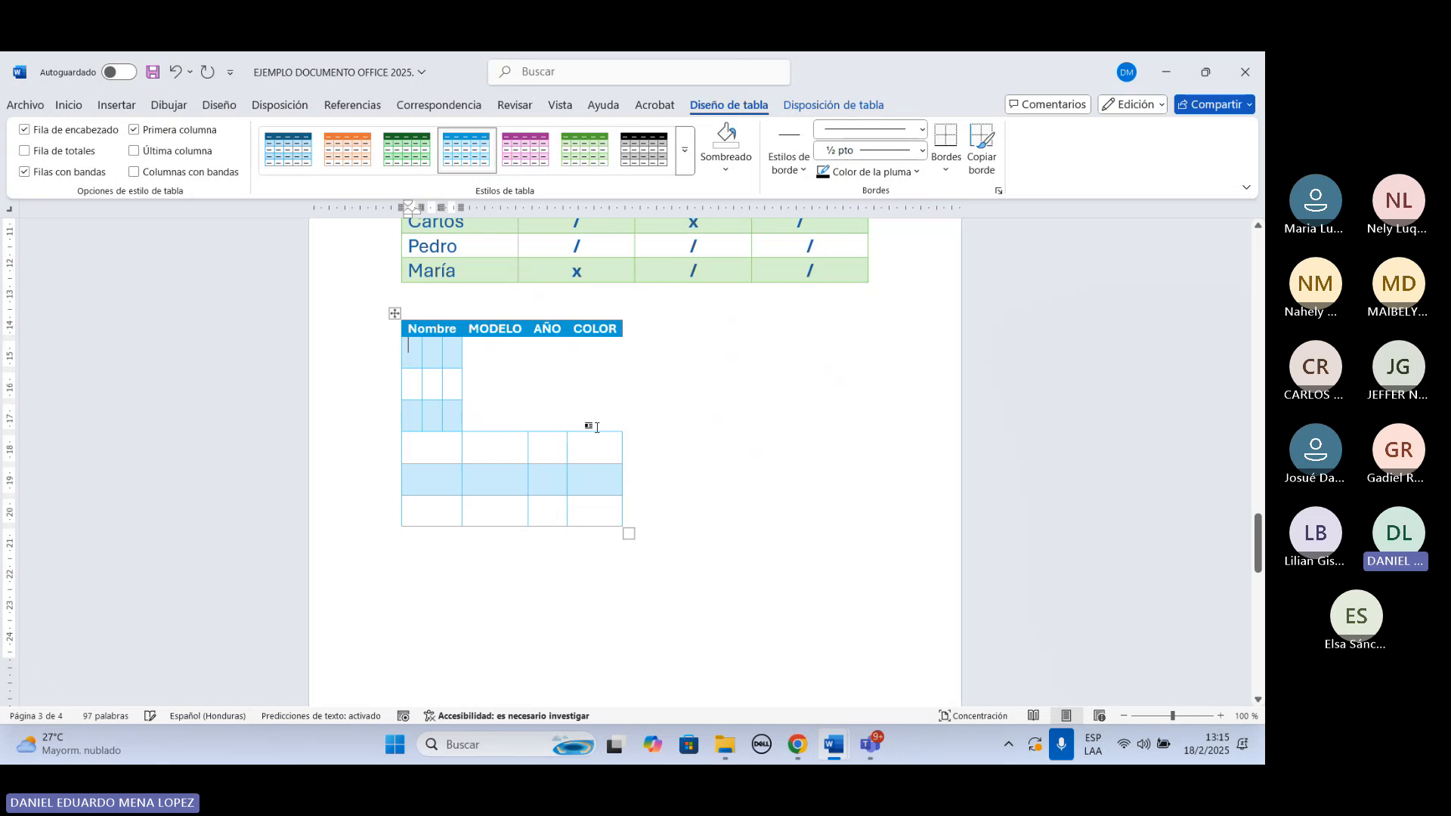
pyautogui.click(178, 73)
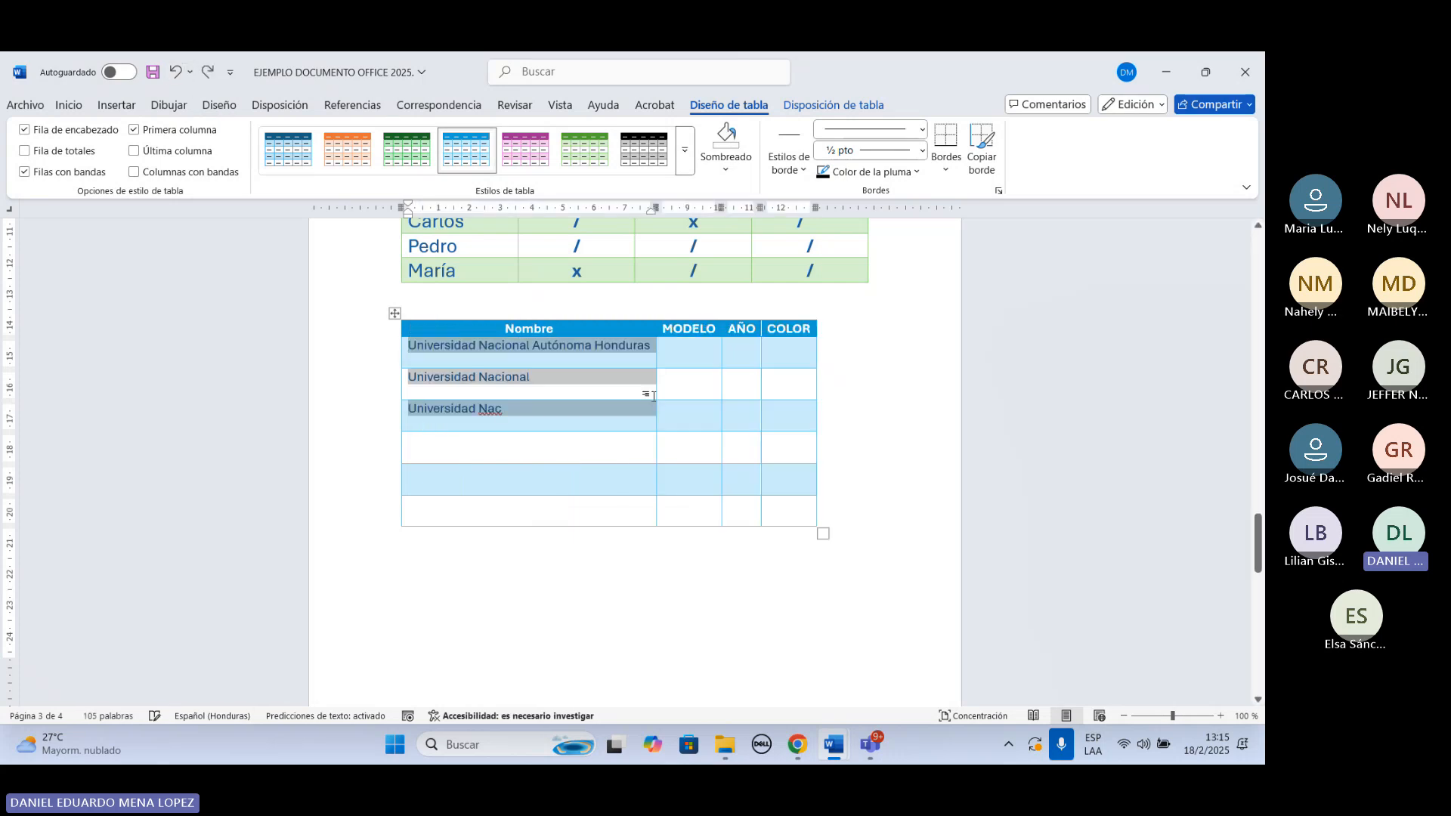
# Clear the text from the three filled Nombre cells while keeping the blue table's cells.
pyautogui.click(651, 347)
pyautogui.moveTo(651, 347); pyautogui.dragTo(408, 408)
pyautogui.press('Delete')
pyautogui.press('Delete')
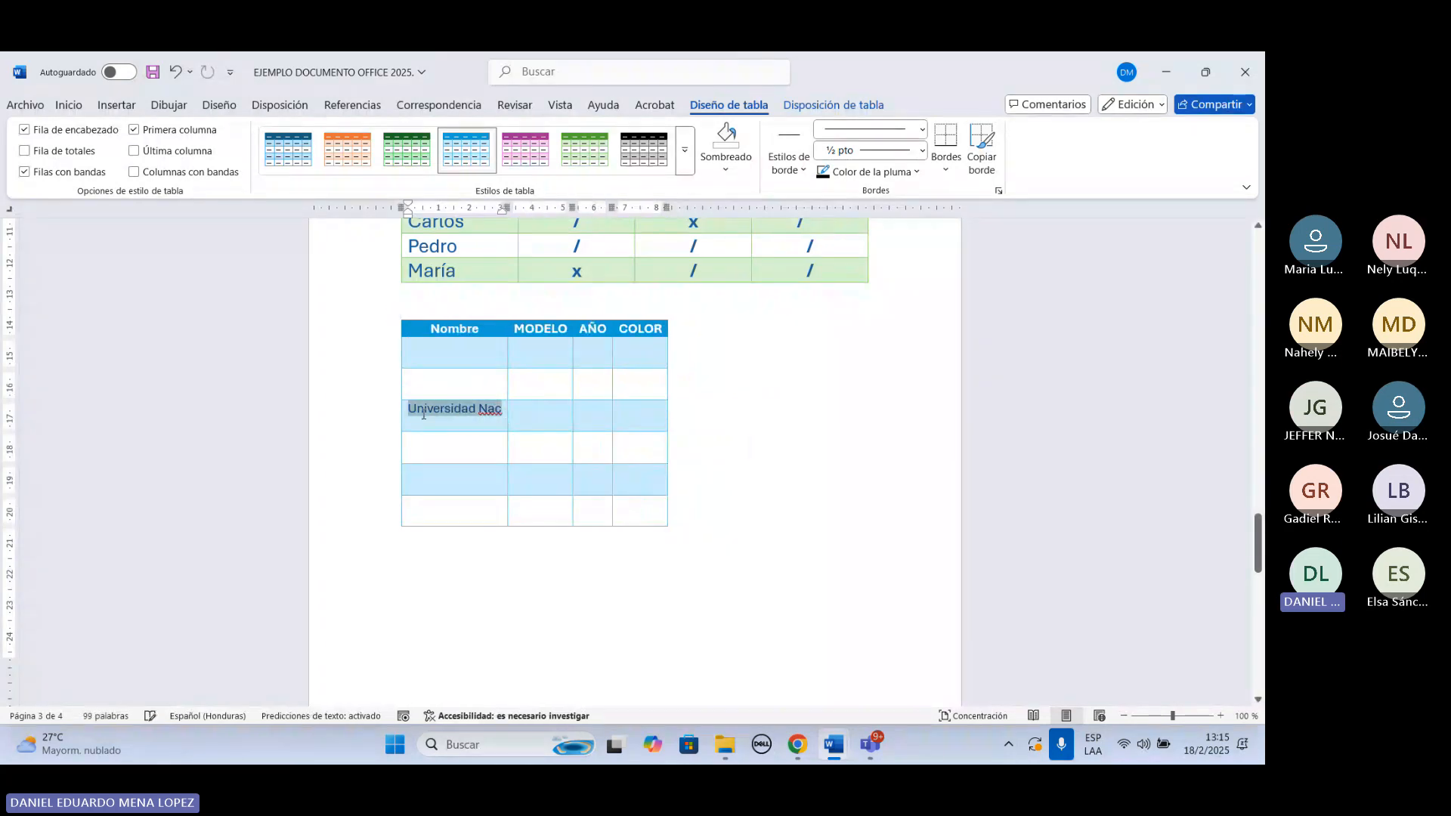
pyautogui.press('Delete')
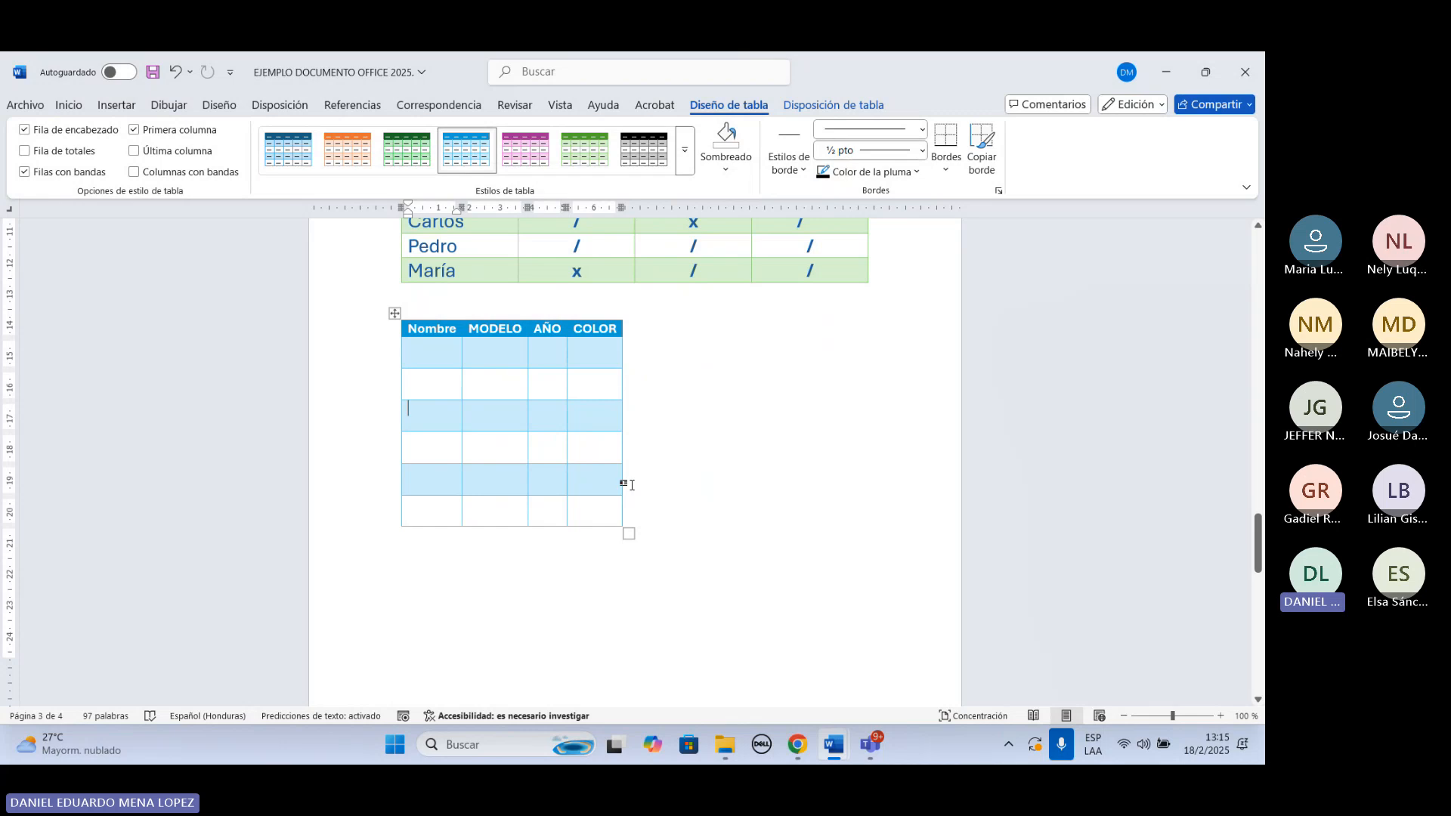
# Enter "Universidad Nacional" in the Nombre cell of the blue table's first data row.
pyautogui.click(591, 505)
pyautogui.click(412, 328)
pyautogui.click(498, 396)
pyautogui.click(440, 351)
pyautogui.write('Unive')
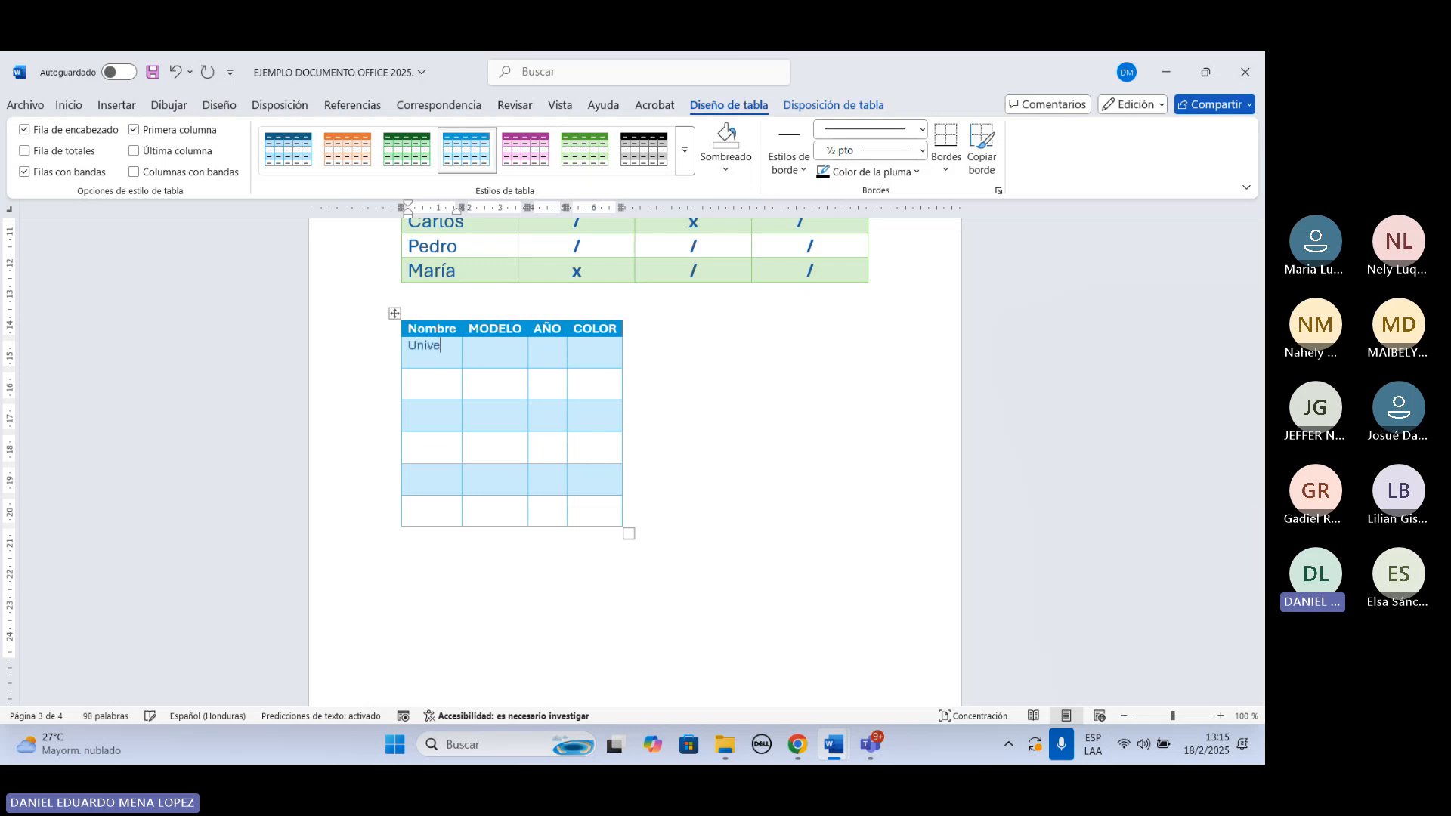
pyautogui.write('rsidad')
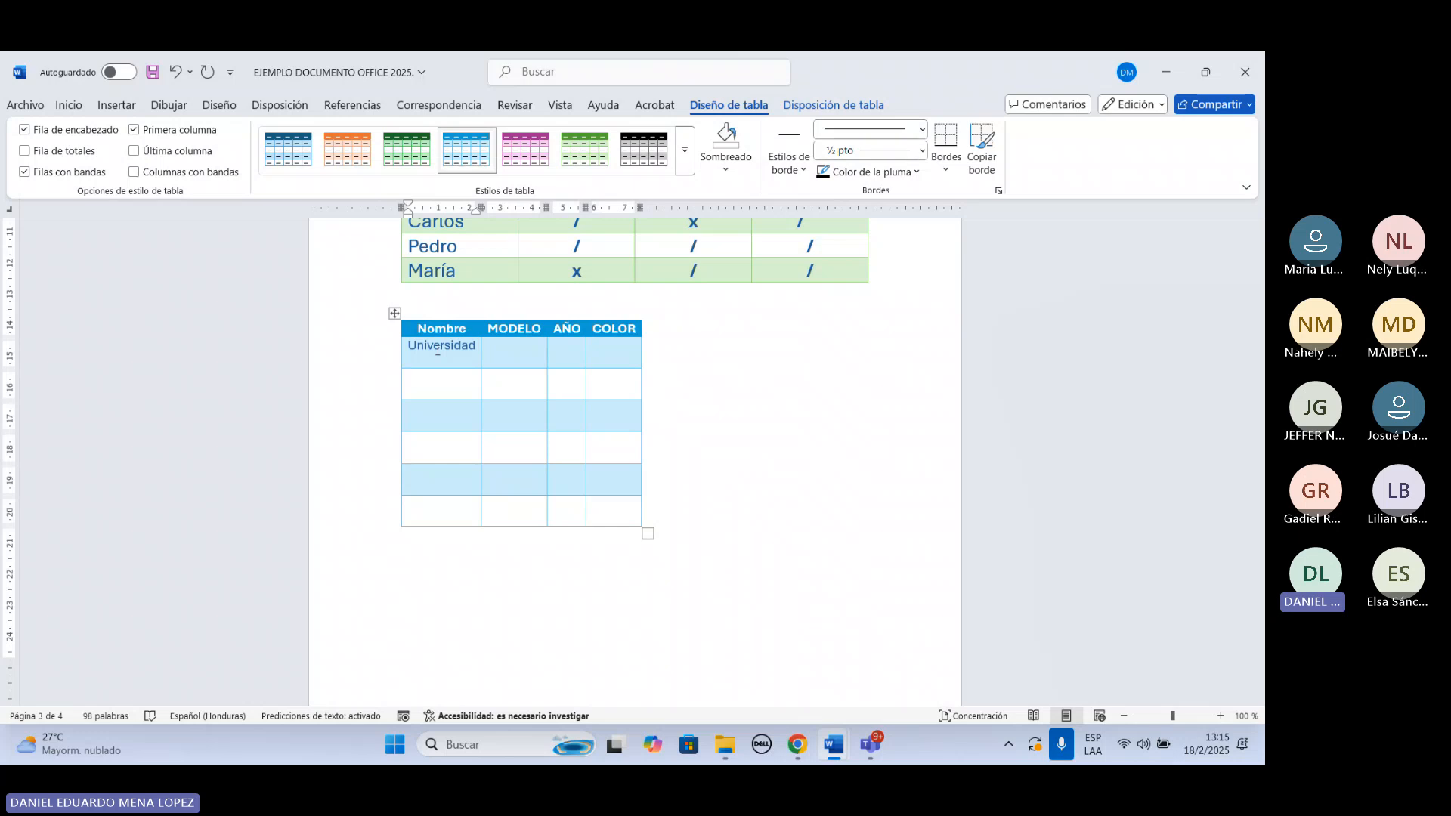
pyautogui.write(' Nacional')
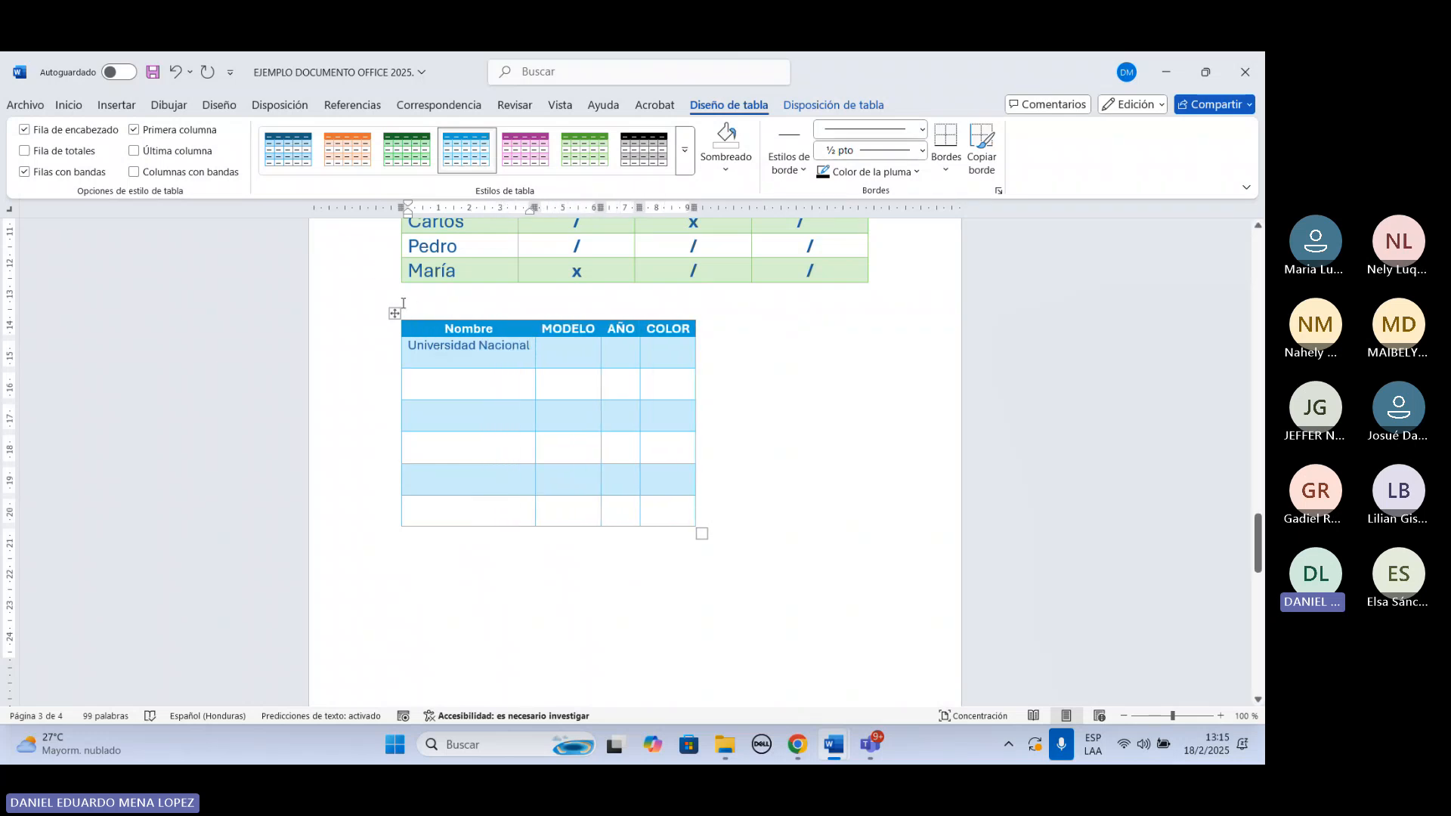
# Reapply autofit to contents on the blue table with "Universidad Nacional" in its first data row.
pyautogui.rightClick(394, 313)
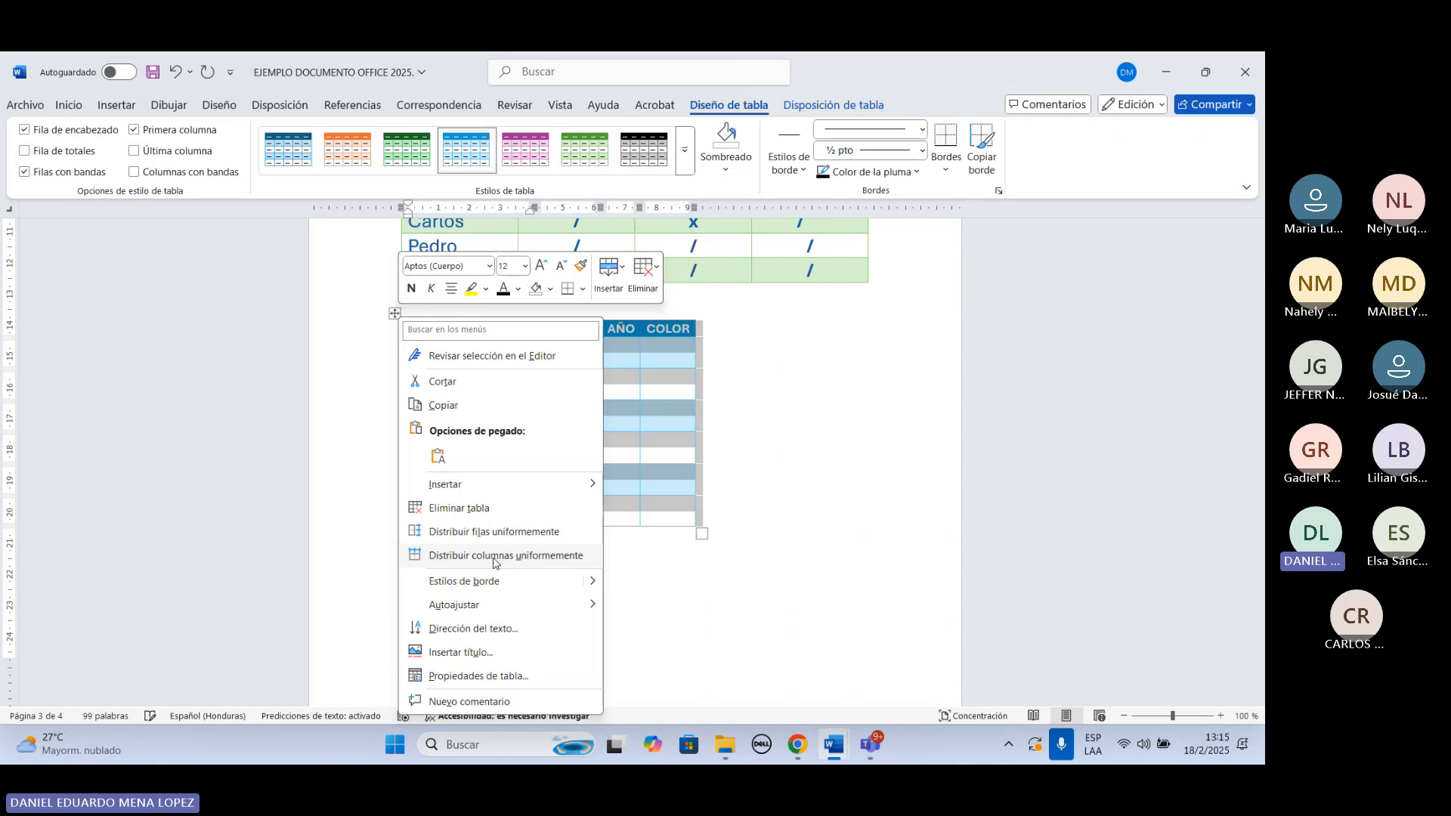
pyautogui.moveTo(501, 606)
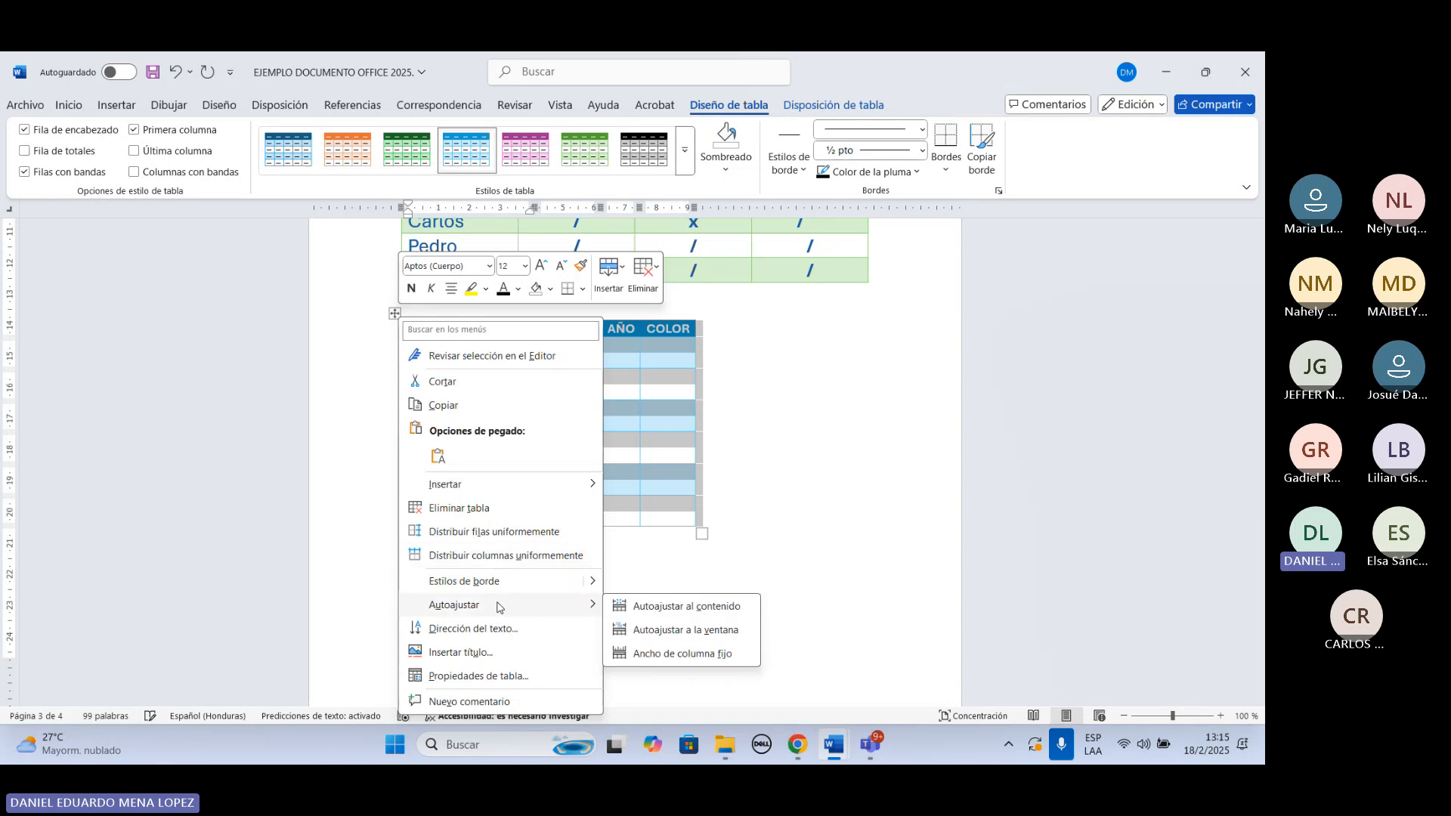
pyautogui.click(648, 609)
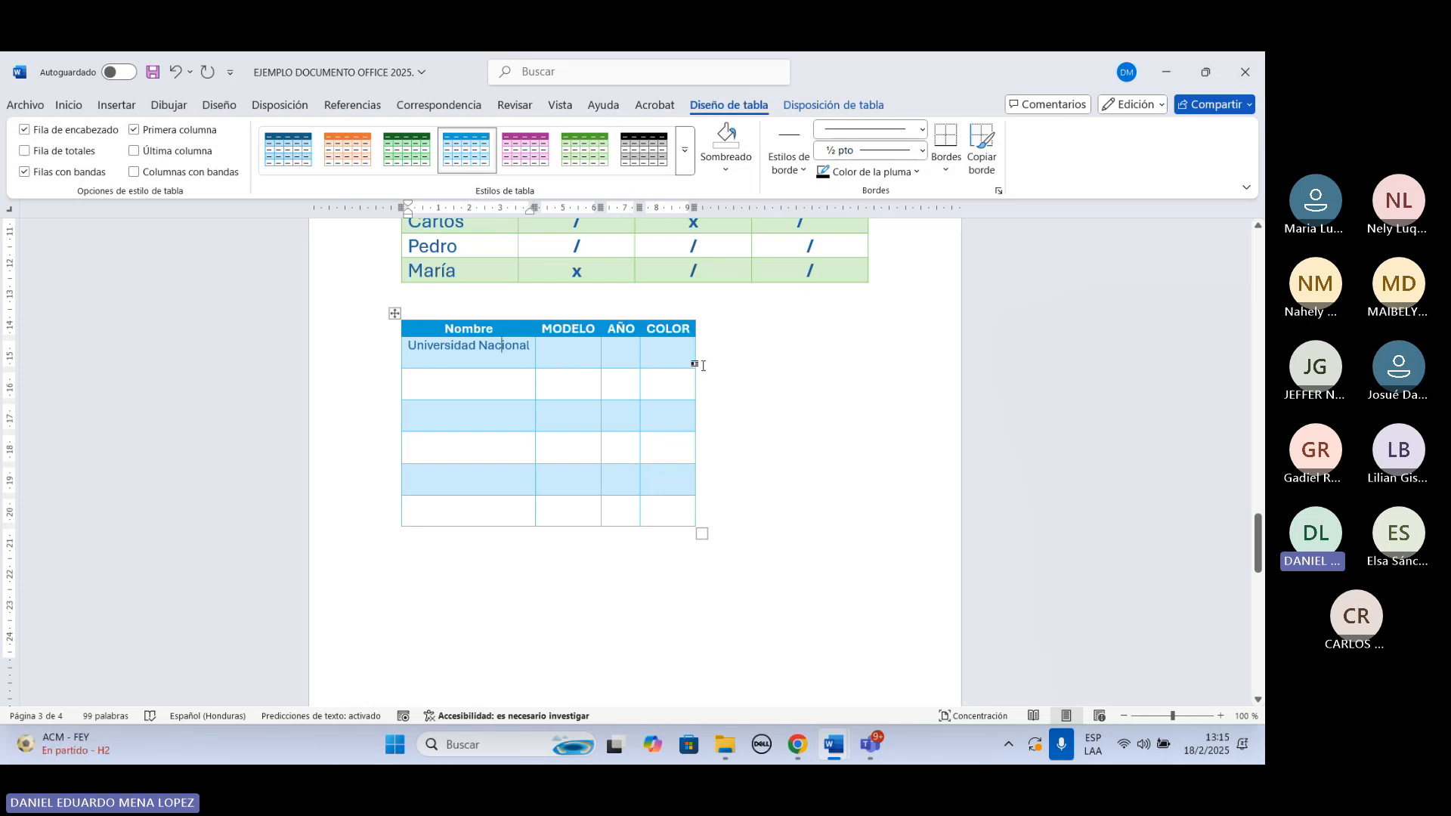
# Step through the cells of the CARACTERISTICAS, ENFOQUE, ALCANCE, DISEÑO table on page 4, starting from its first green cell.
pyautogui.scroll(1, 603, 429)
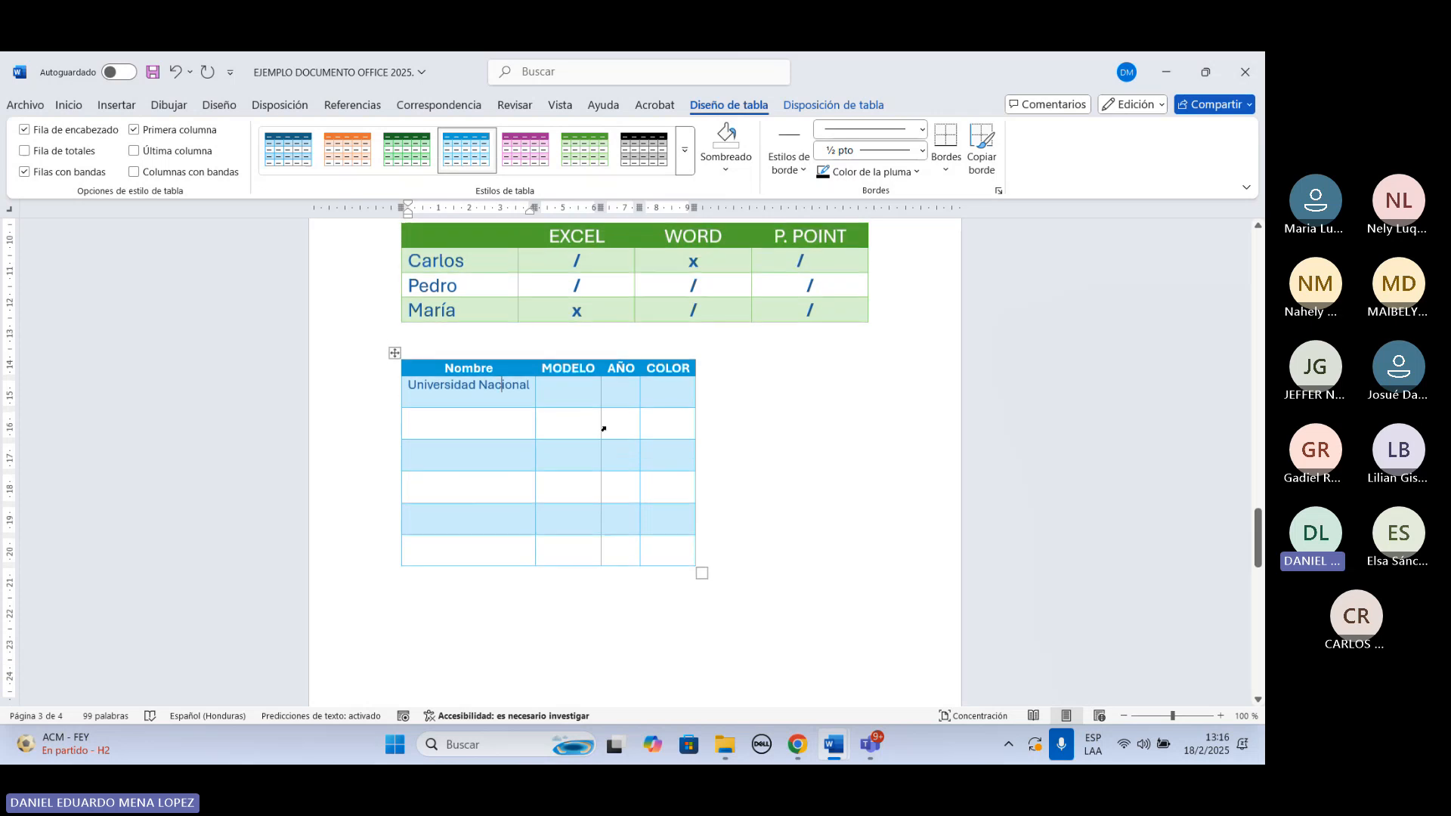
pyautogui.scroll(-15, 603, 429)
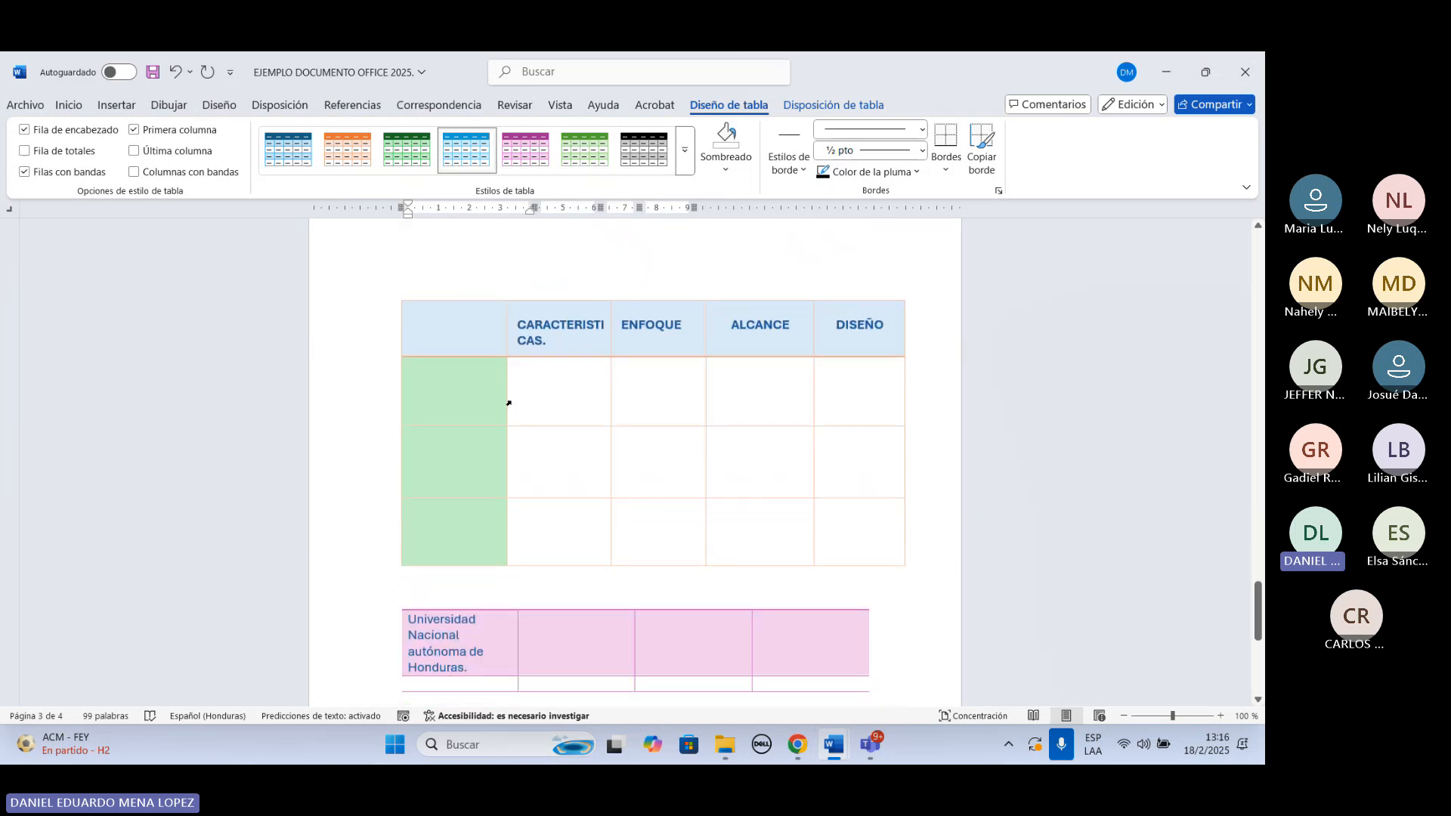
pyautogui.click(475, 387)
pyautogui.press('Tab')
pyautogui.press('Tab')
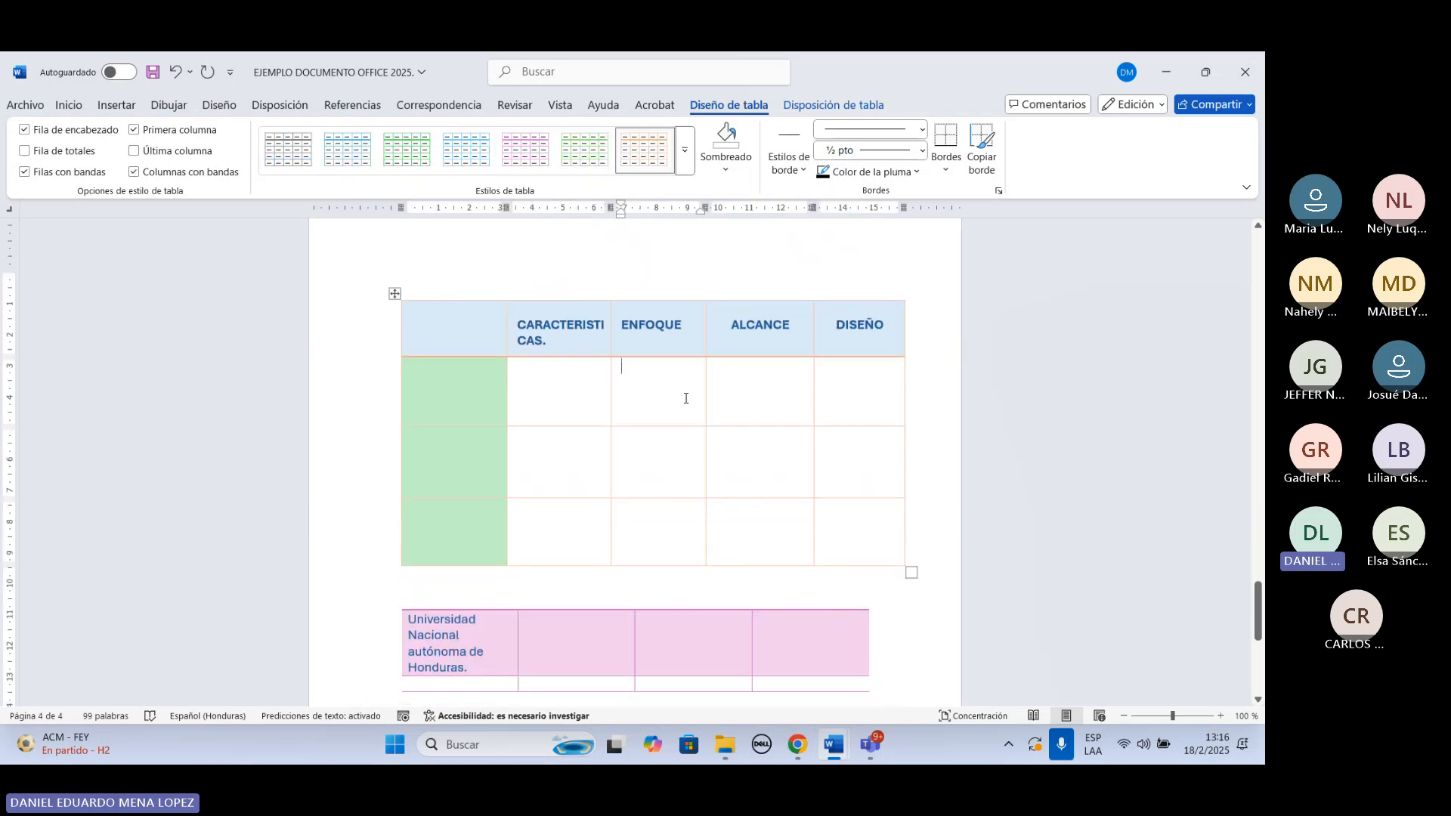
pyautogui.press('Tab')
pyautogui.press('Tab')
pyautogui.press('Tab')
pyautogui.press('Tab')
pyautogui.press('Tab')
pyautogui.press('Tab')
# Extend the text in the blue table's first Nombre cell to "Universidad Nacional Autónoma".
pyautogui.scroll(12, 534, 475)
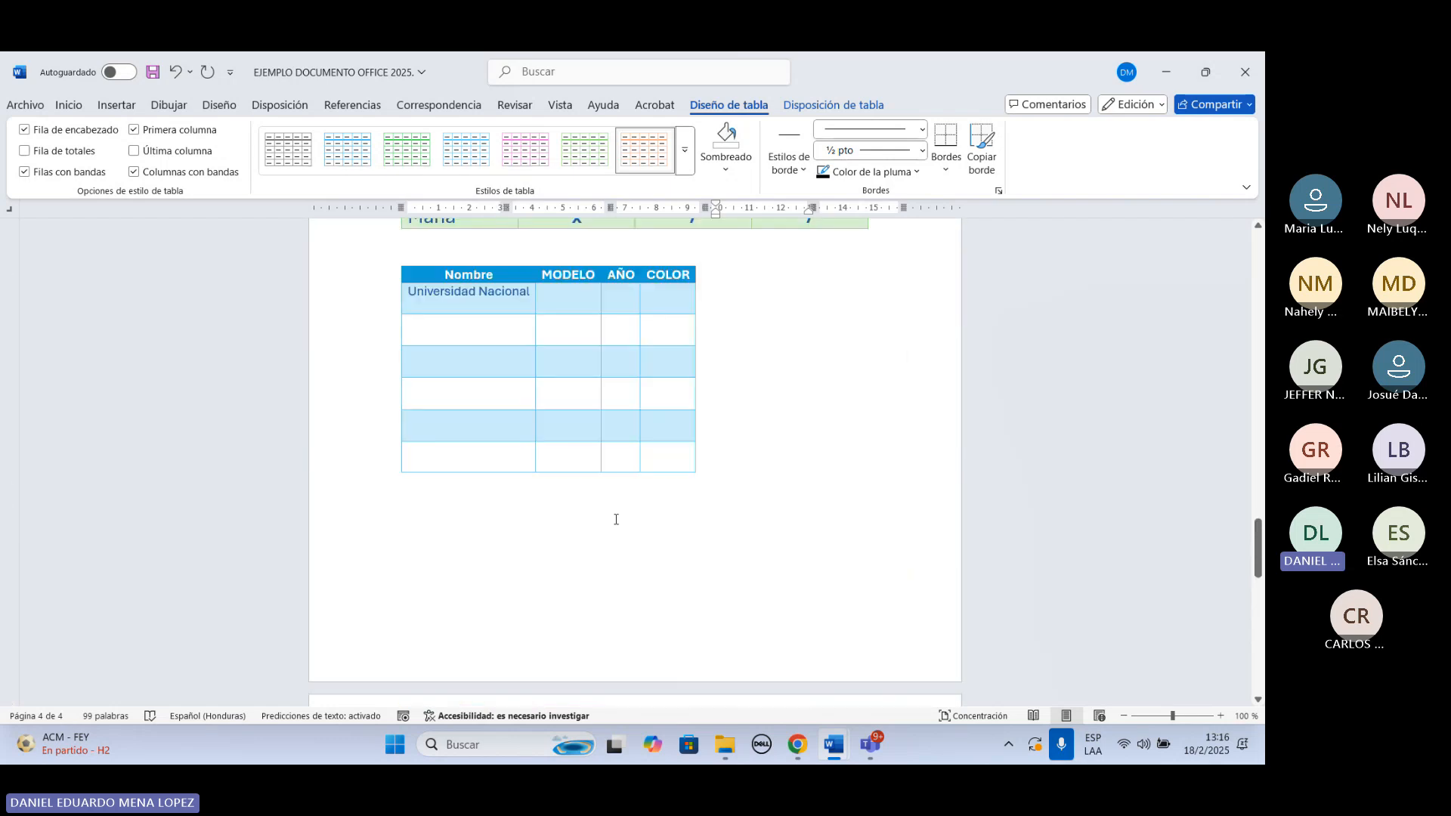
pyautogui.click(533, 471)
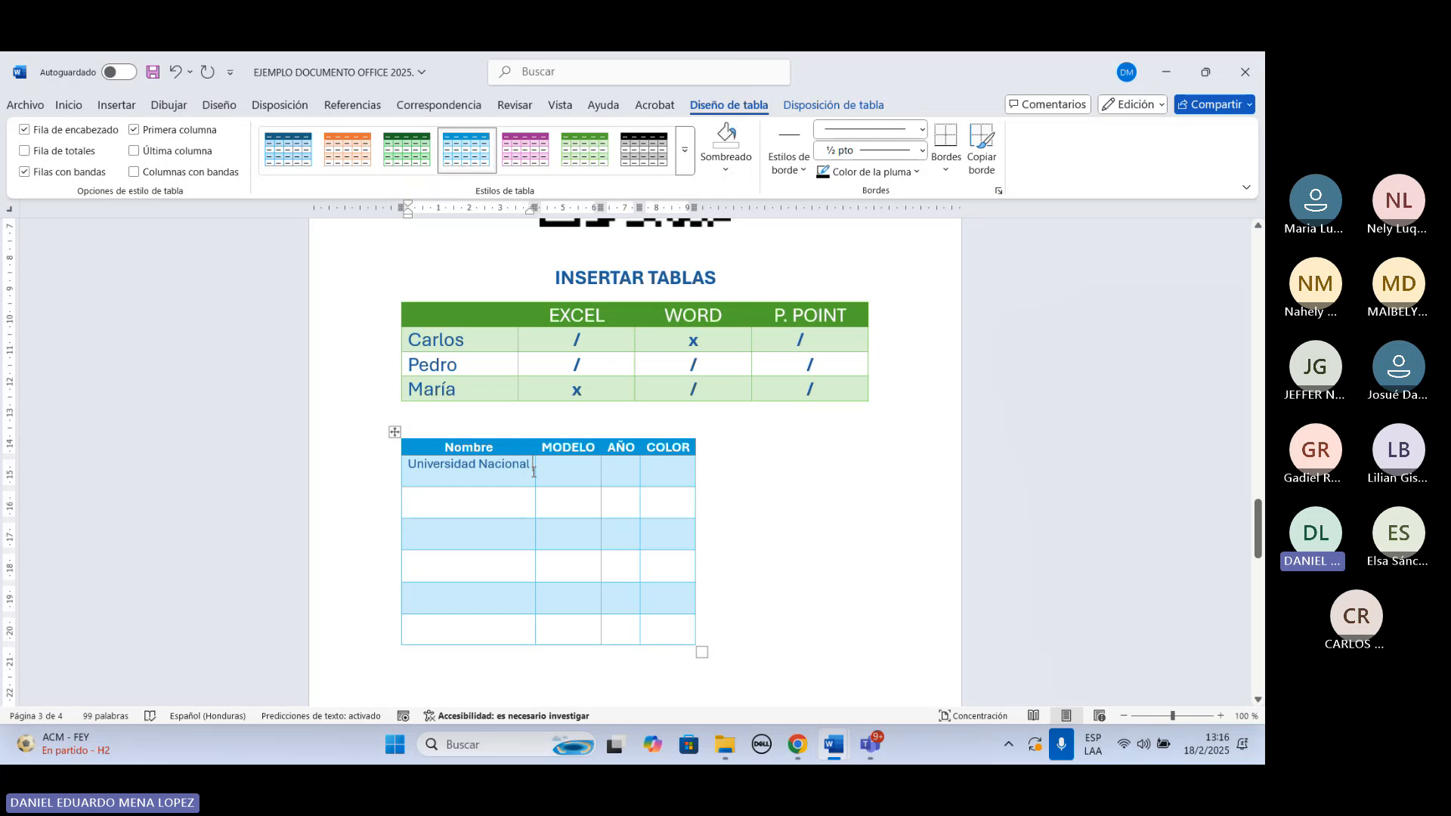
pyautogui.write('Aut')
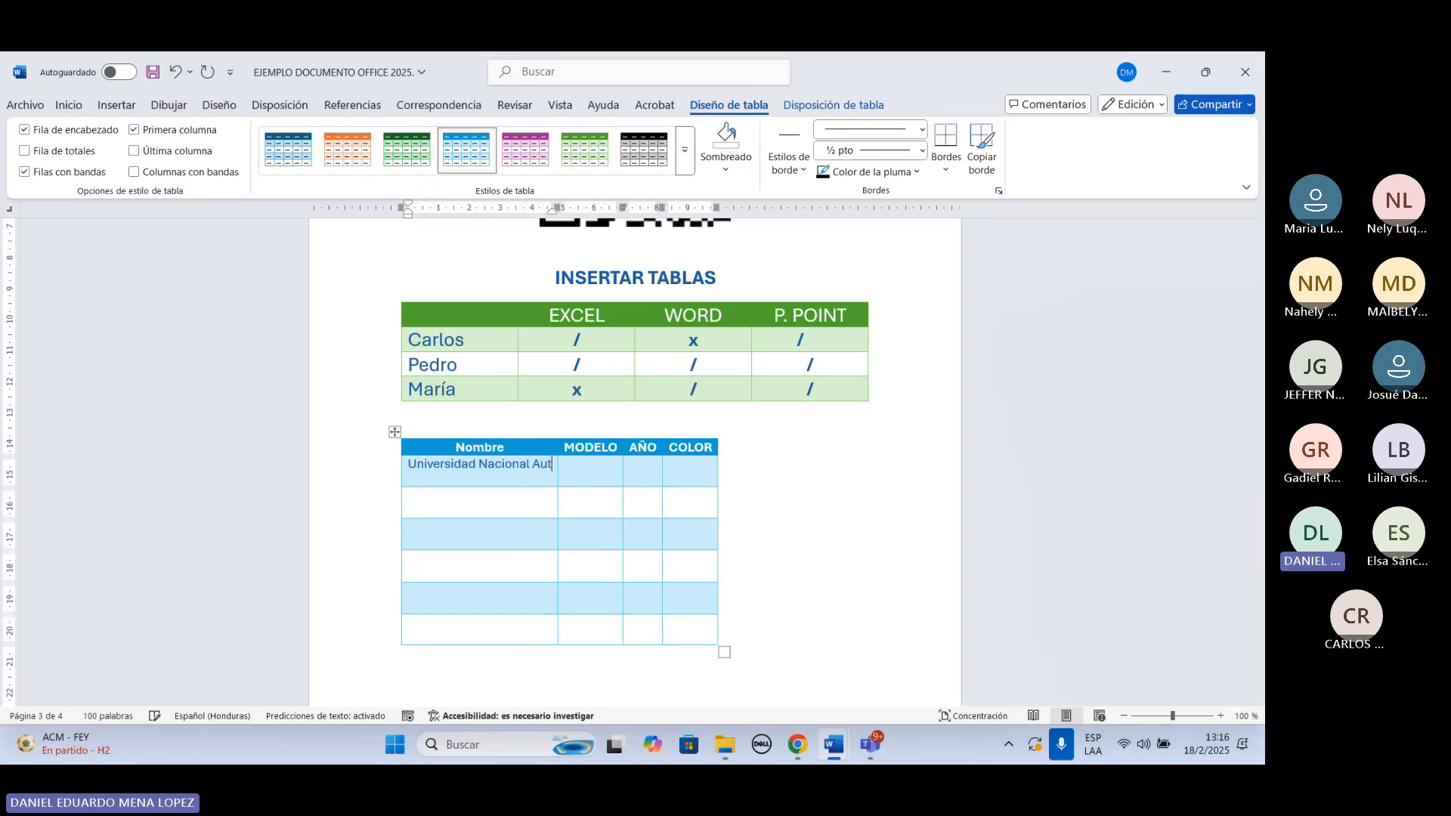
pyautogui.write('onóma')
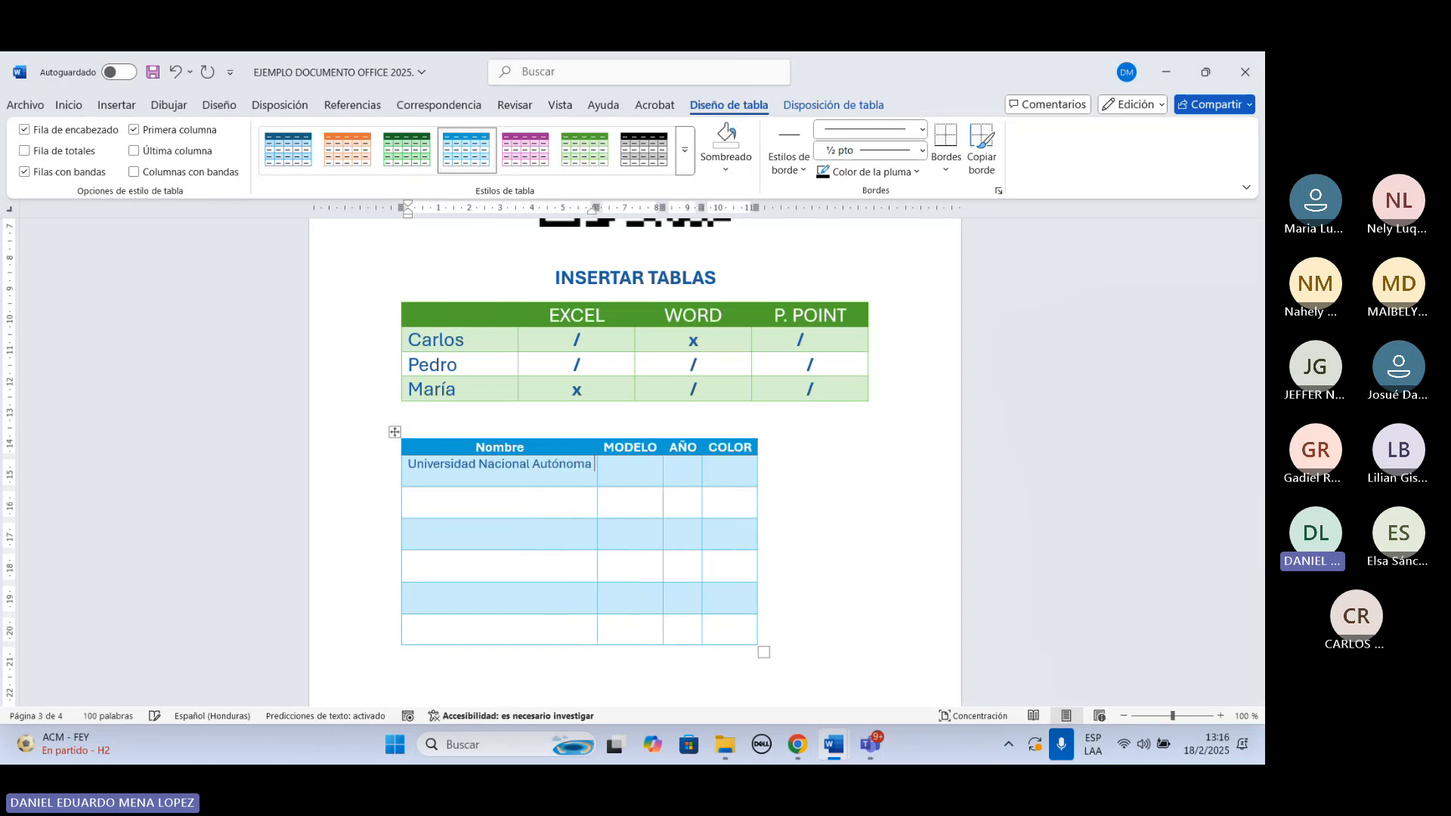
pyautogui.click(642, 477)
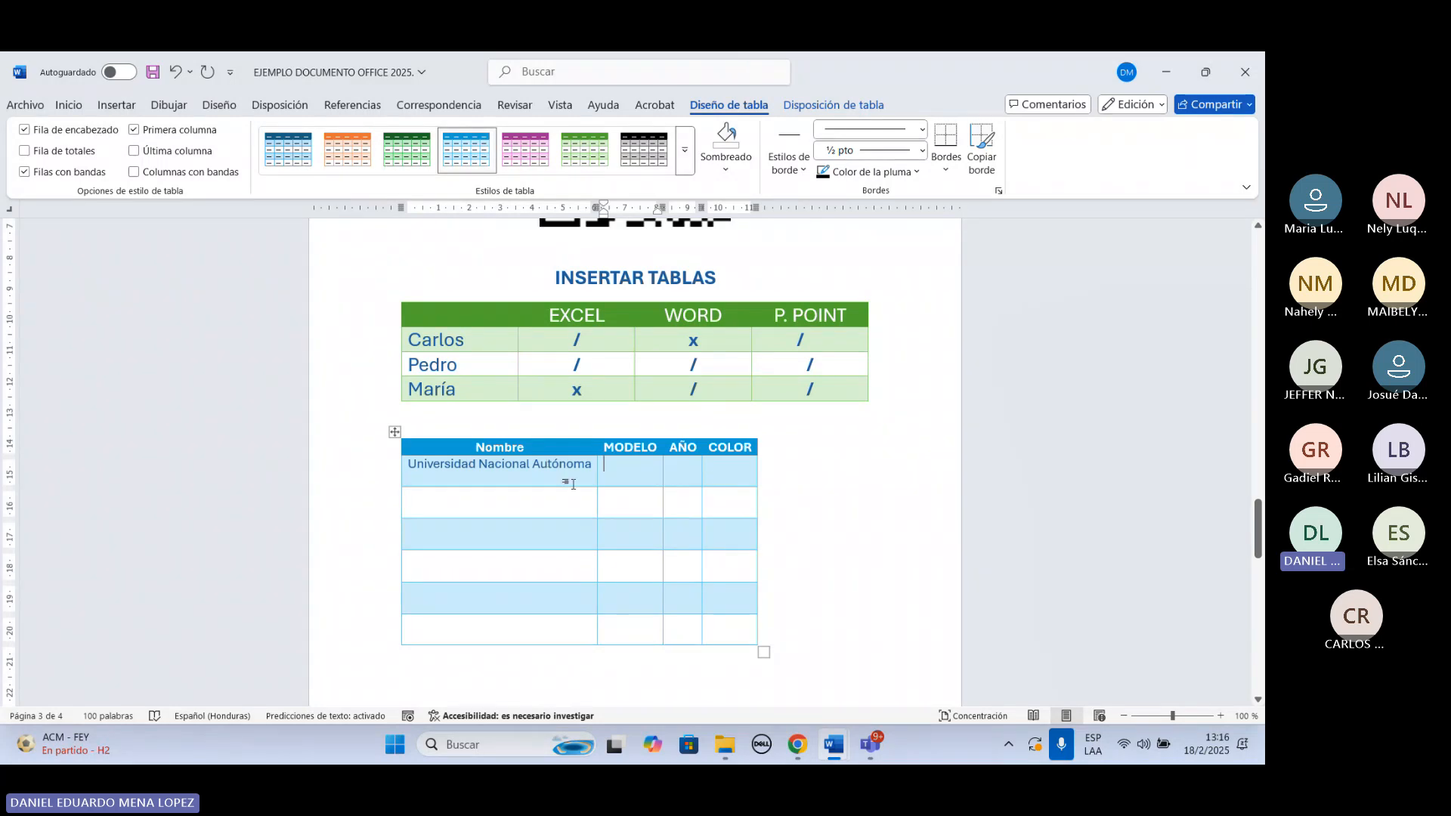
# Set the whole blue table to fixed column width.
pyautogui.click(395, 431)
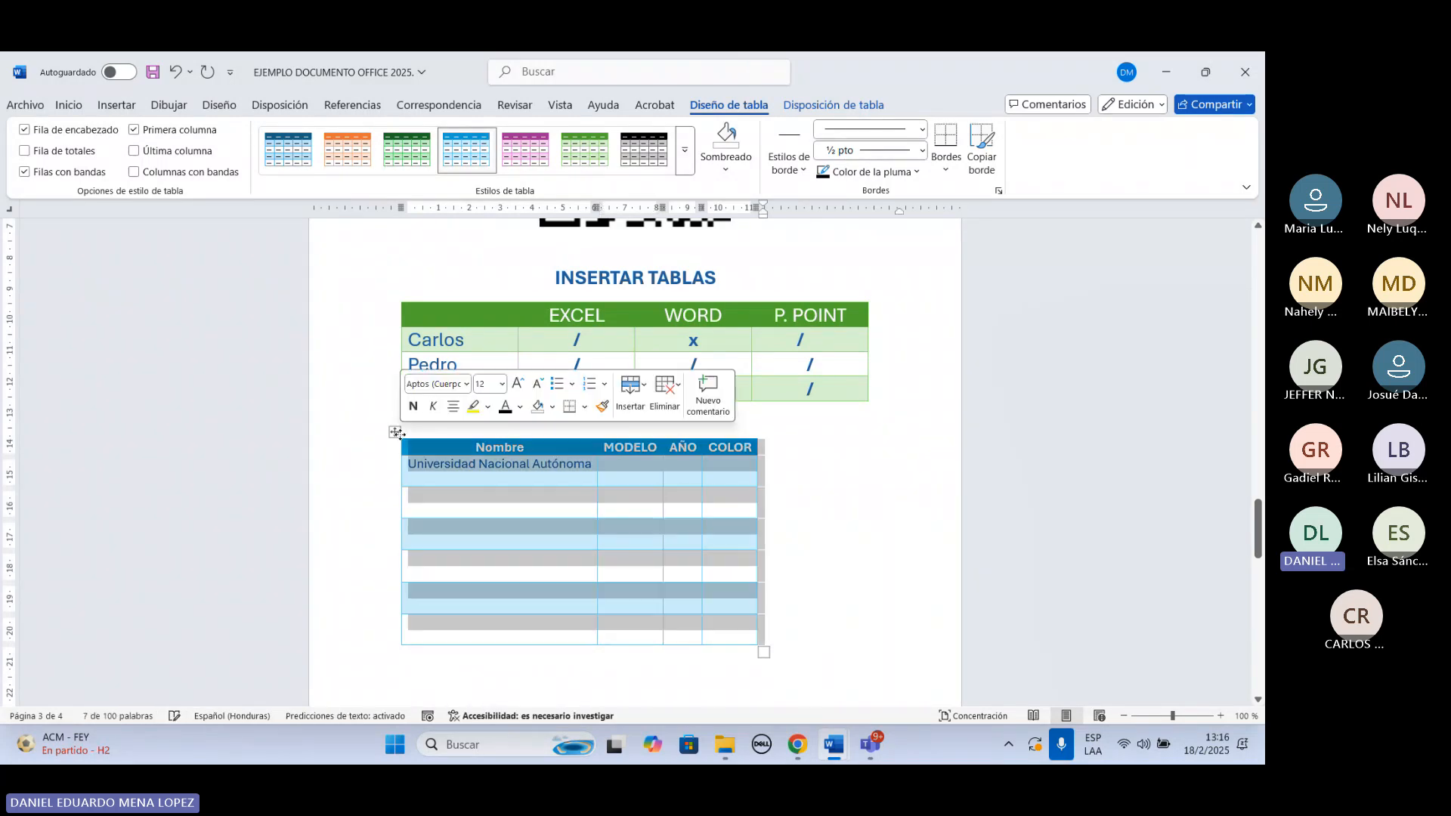
pyautogui.click(887, 521)
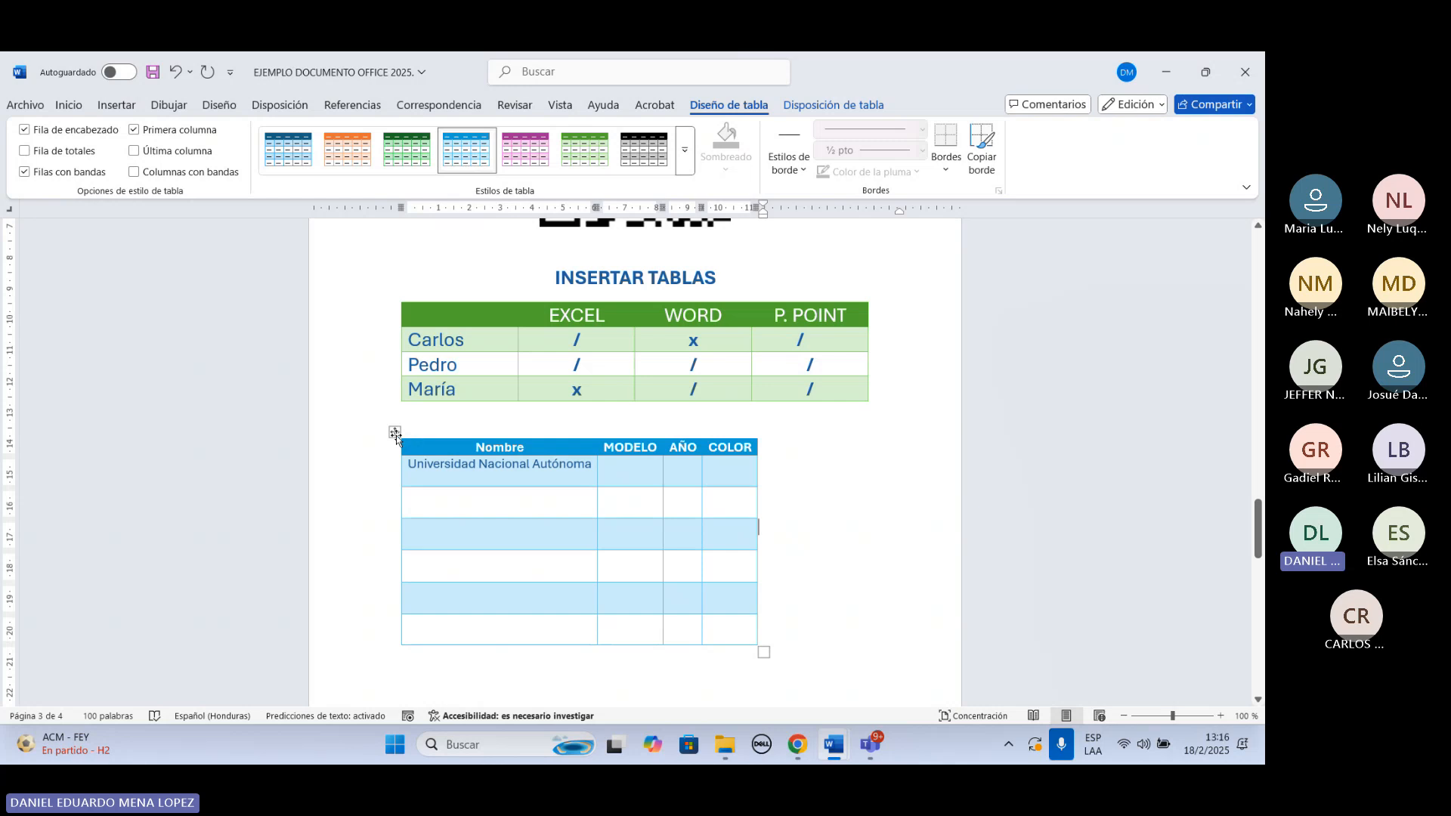
pyautogui.click(394, 432)
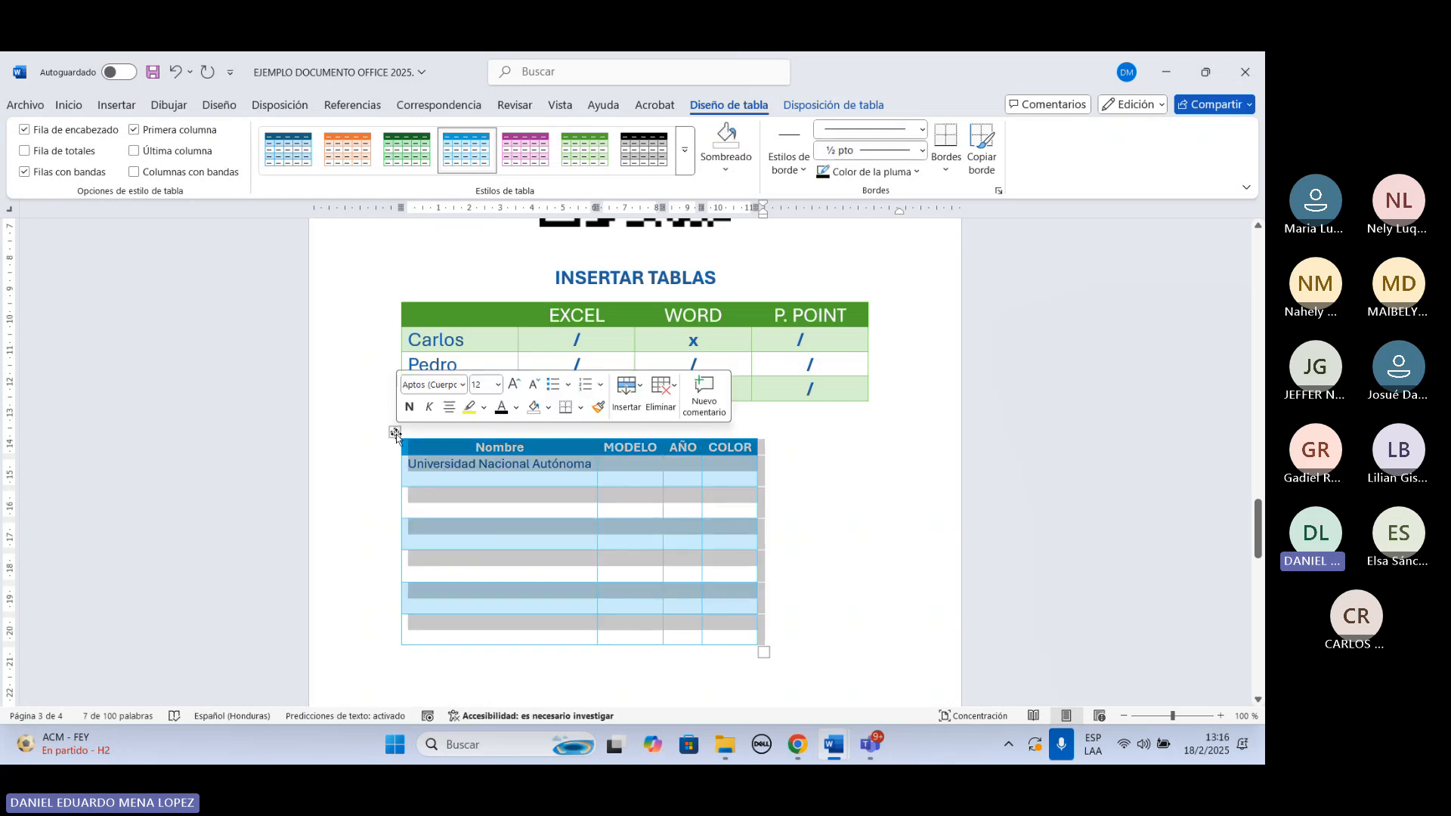
pyautogui.rightClick(396, 434)
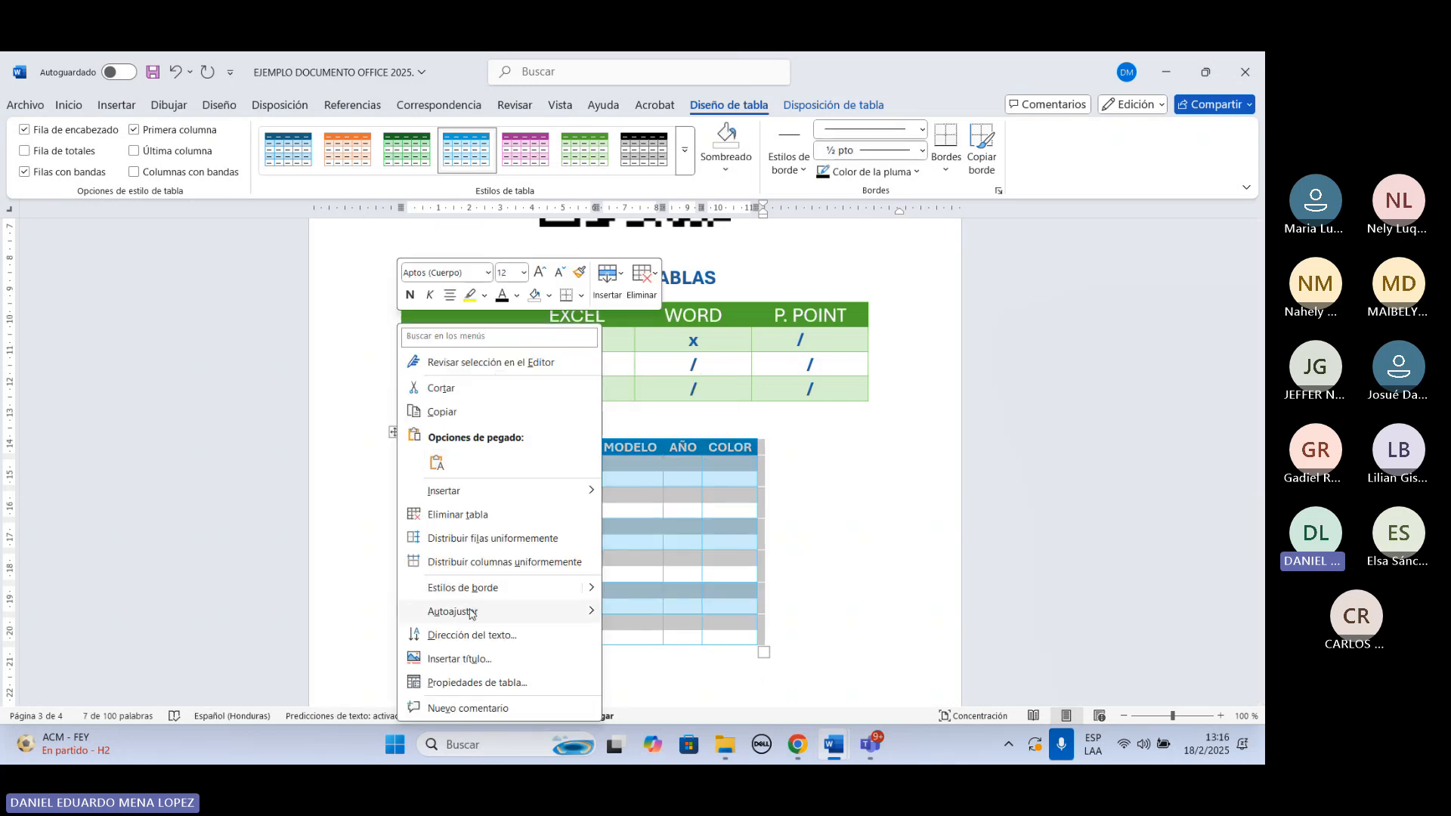
pyautogui.moveTo(470, 614)
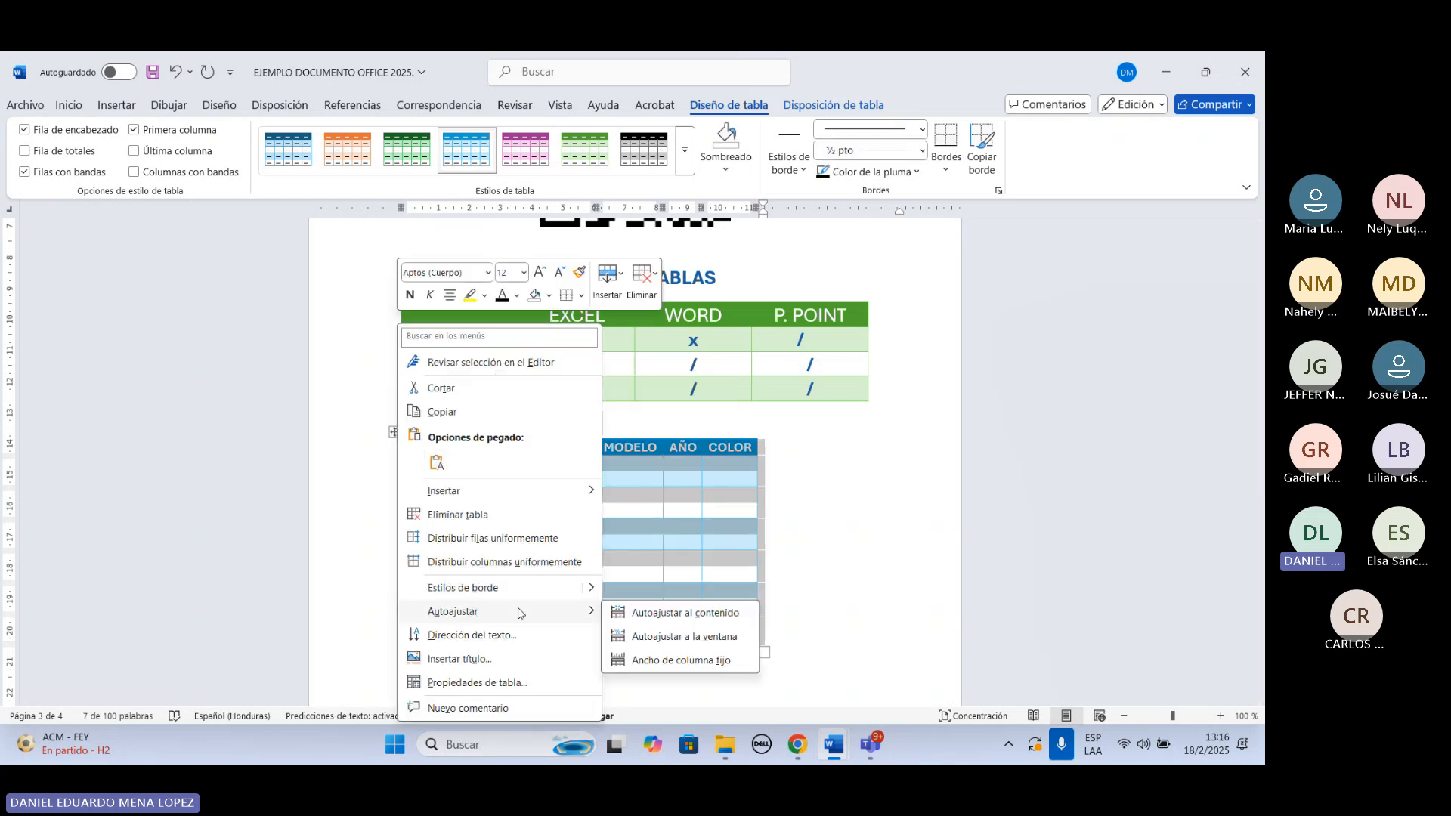
pyautogui.click(673, 661)
# Test the fixed column width with filler text "jjdjdjdj" after "Autónoma" in the first Nombre cell, and erase the filler.
pyautogui.click(582, 476)
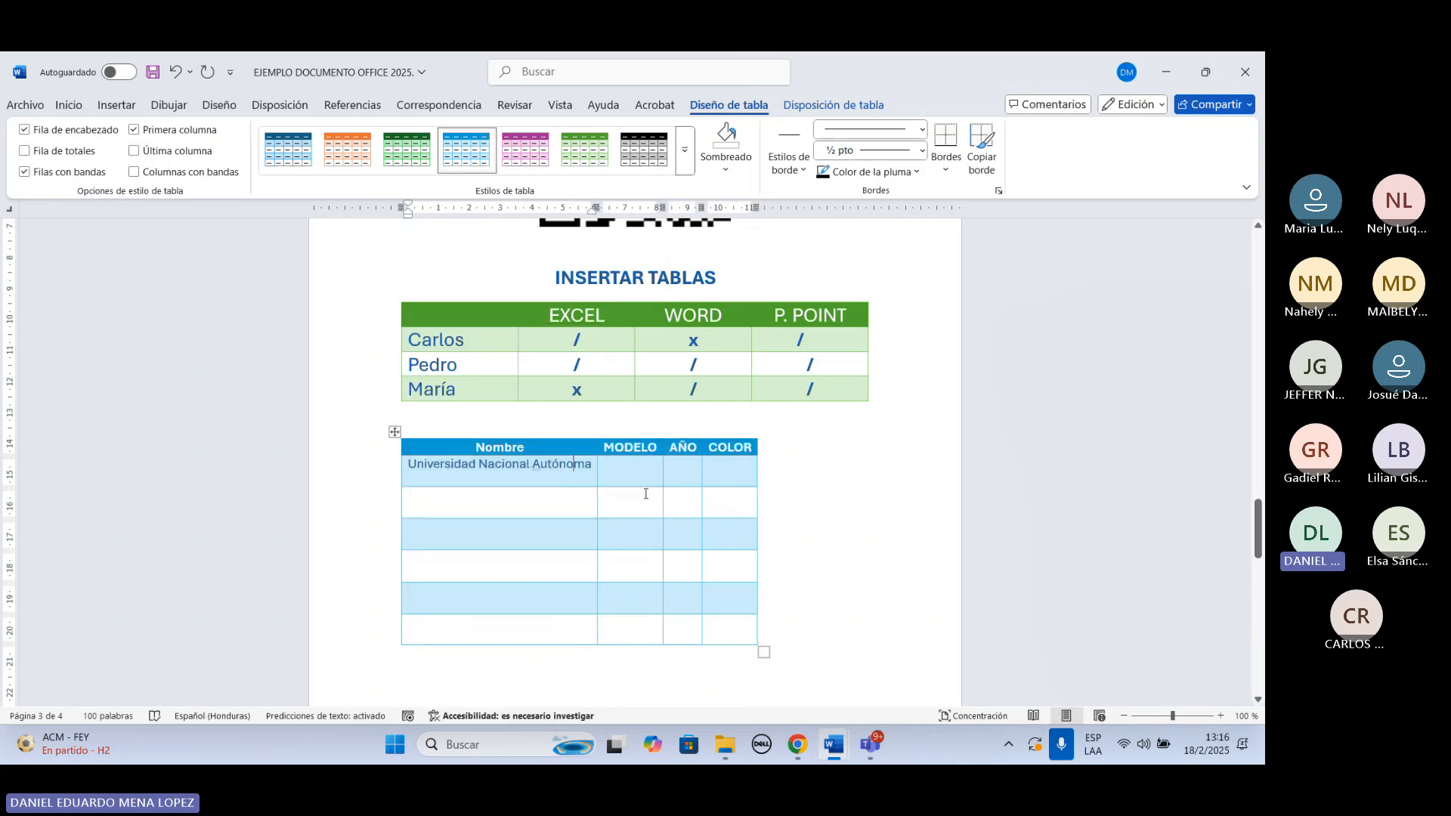
pyautogui.write('jjdjdjdj')
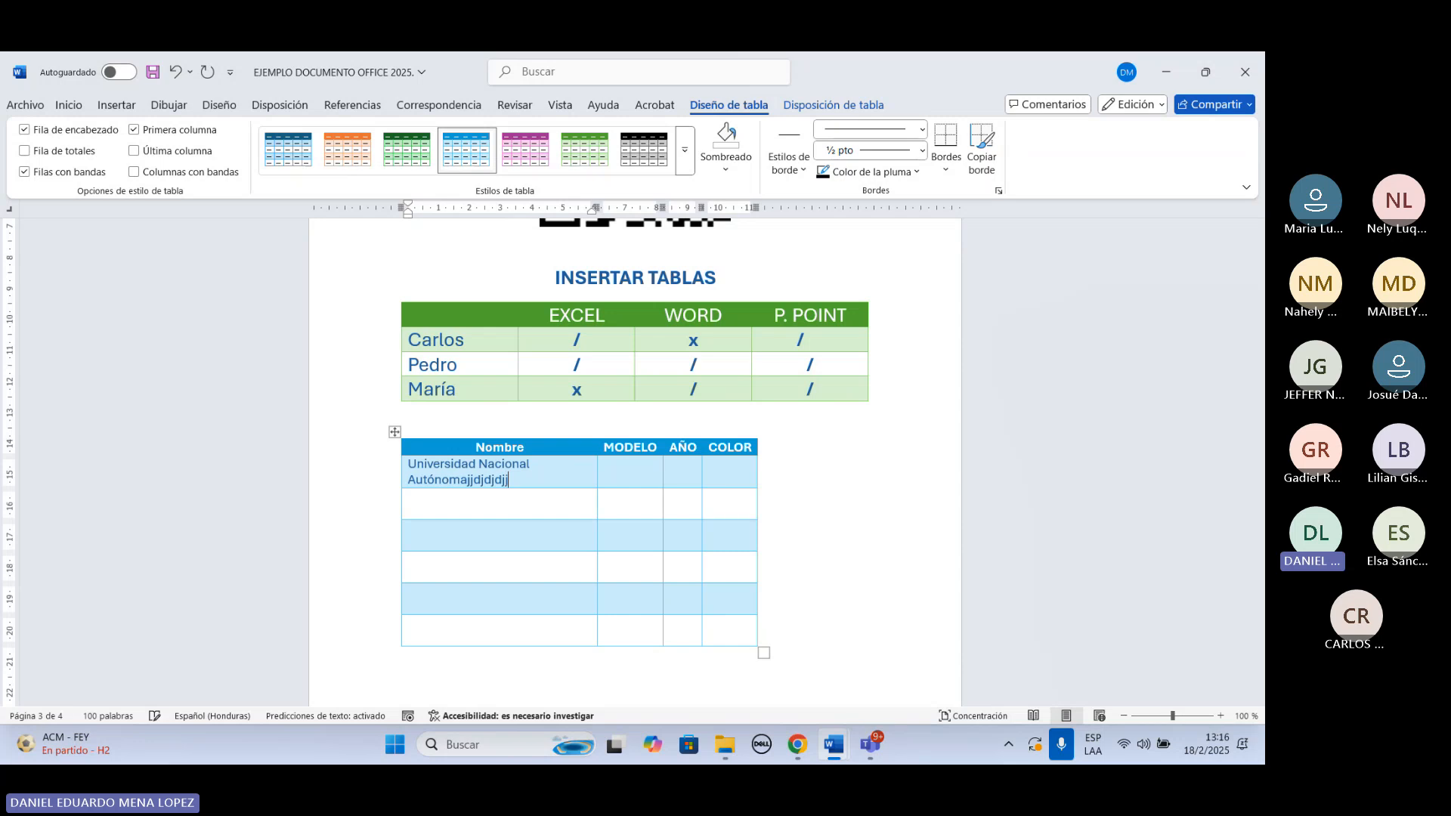
pyautogui.press('BackSpace')
pyautogui.press('BackSpace')
pyautogui.press('BackSpace')
pyautogui.press('BackSpace')
pyautogui.press('BackSpace')
pyautogui.press('BackSpace')
pyautogui.press('BackSpace')
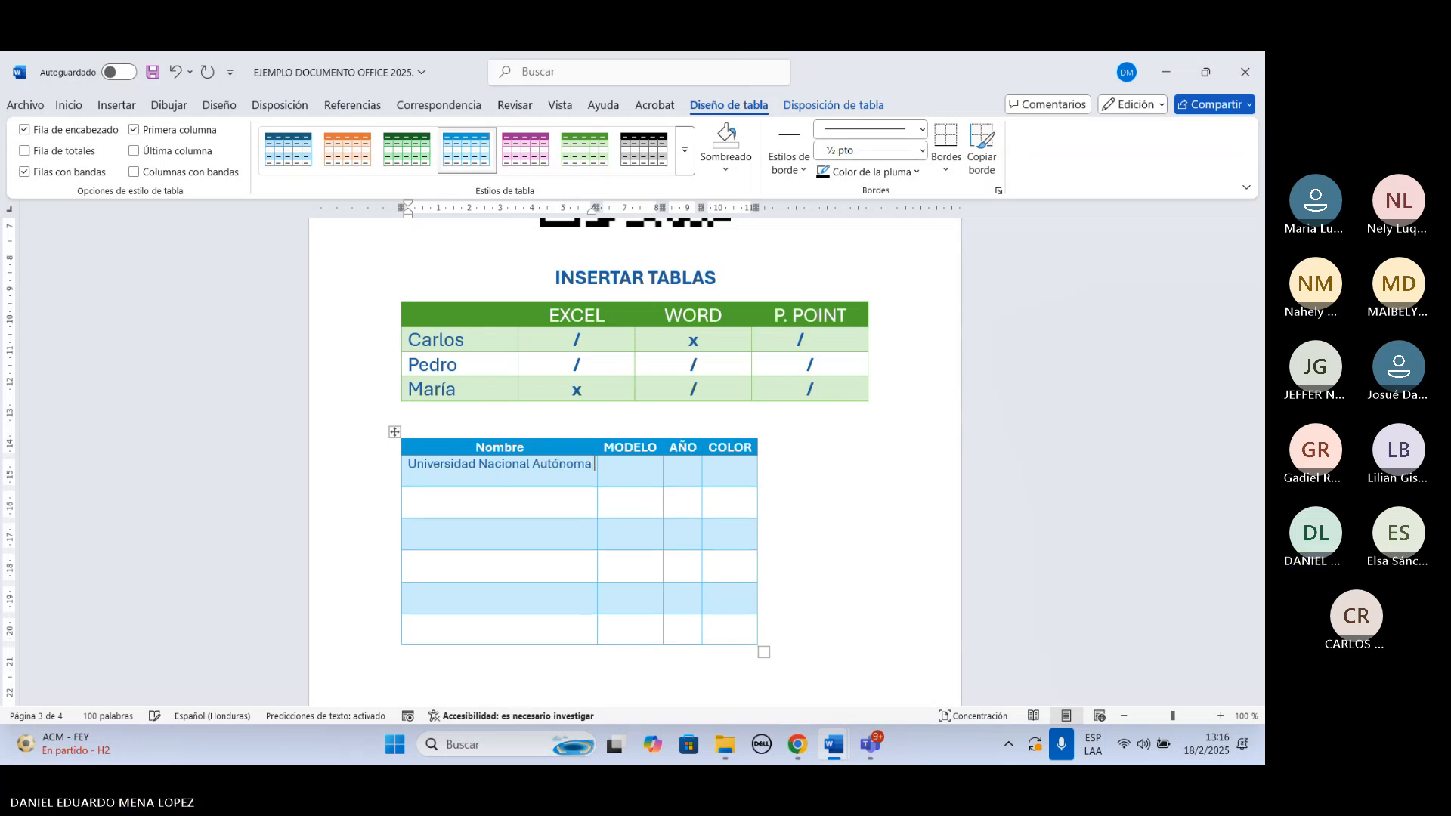
# Add "de Honduras." after "Autónoma" in the blue table's first Nombre cell.
pyautogui.write('de Gonduras')
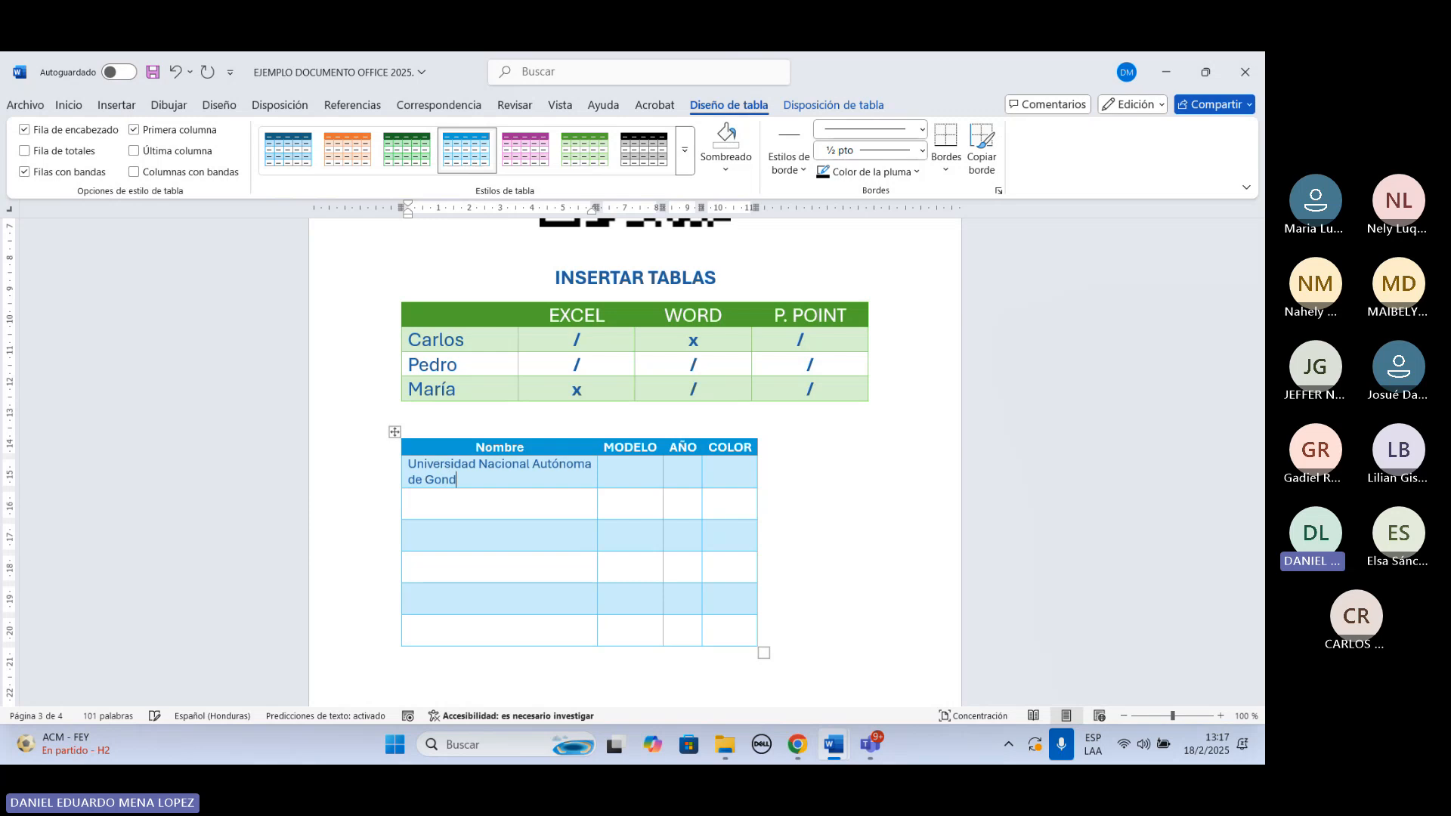
pyautogui.press('BackSpace')
pyautogui.press('BackSpace')
pyautogui.press('BackSpace')
pyautogui.press('BackSpace')
pyautogui.press('BackSpace')
pyautogui.press('BackSpace')
pyautogui.press('BackSpace')
pyautogui.press('BackSpace')
pyautogui.write('Honduras.')
# Undo the blue table's Nombre text and autofit changes back to its equal-width columns, plus the last text edit in the pink table.
pyautogui.click(176, 74)
pyautogui.click(176, 78)
pyautogui.click(176, 78)
pyautogui.click(176, 77)
pyautogui.click(176, 78)
pyautogui.click(176, 78)
pyautogui.click(176, 78)
pyautogui.click(176, 78)
pyautogui.click(176, 78)
pyautogui.click(176, 78)
pyautogui.click(176, 78)
pyautogui.click(176, 78)
pyautogui.click(176, 78)
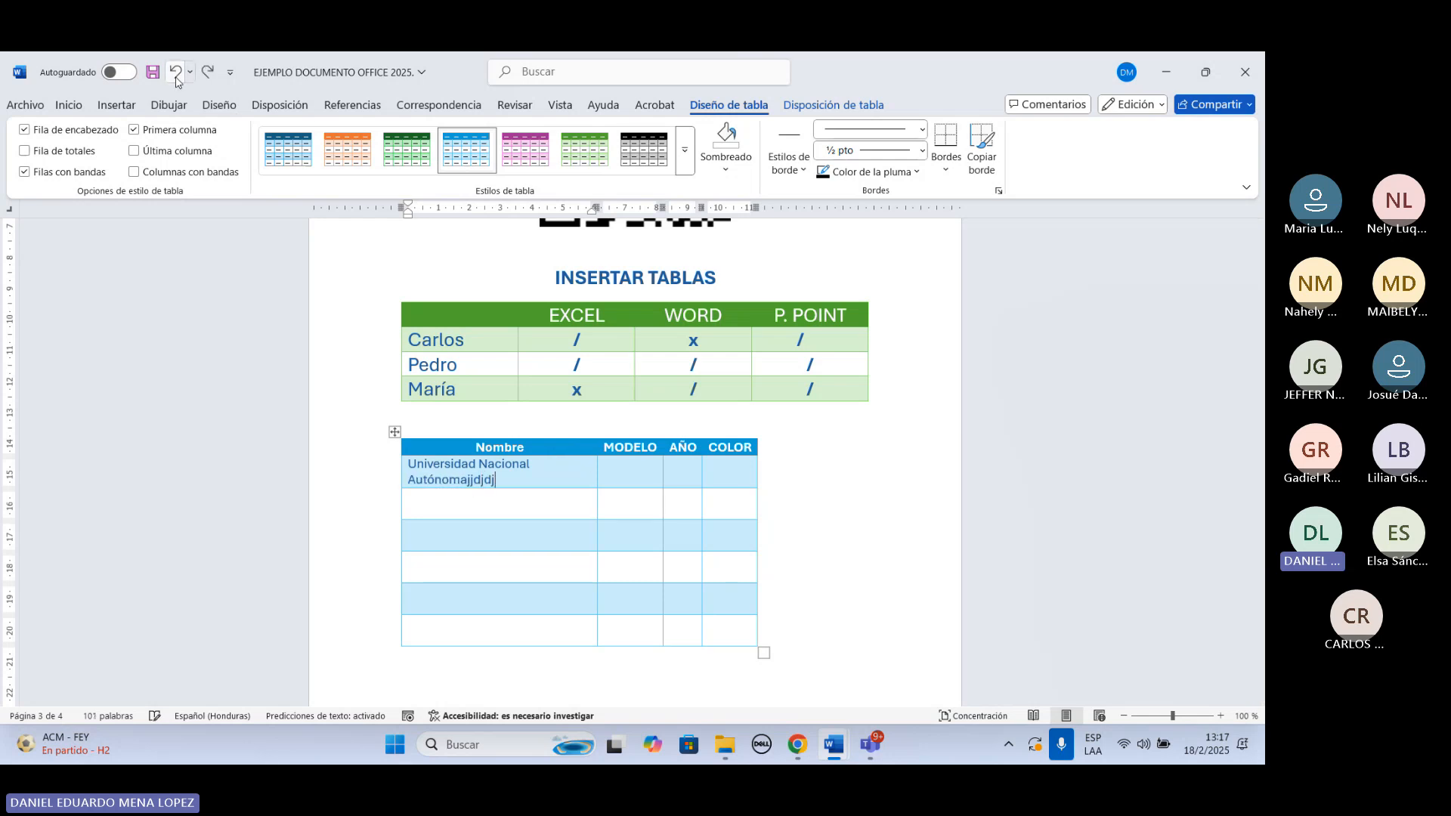
pyautogui.click(176, 77)
pyautogui.click(176, 78)
pyautogui.click(176, 78)
pyautogui.click(176, 77)
pyautogui.click(175, 74)
pyautogui.click(175, 80)
pyautogui.click(175, 80)
pyautogui.click(174, 80)
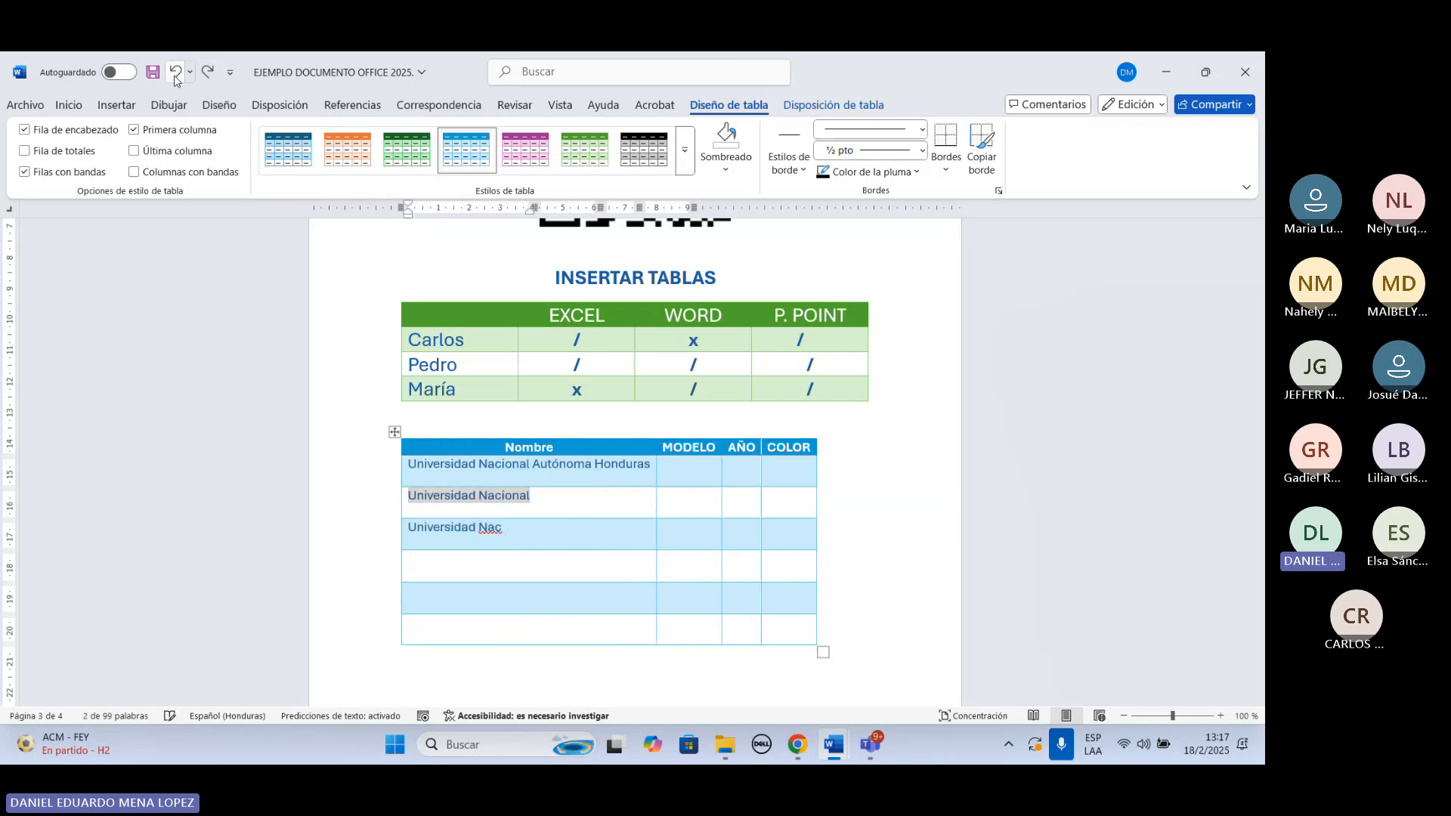
pyautogui.click(175, 80)
pyautogui.click(175, 80)
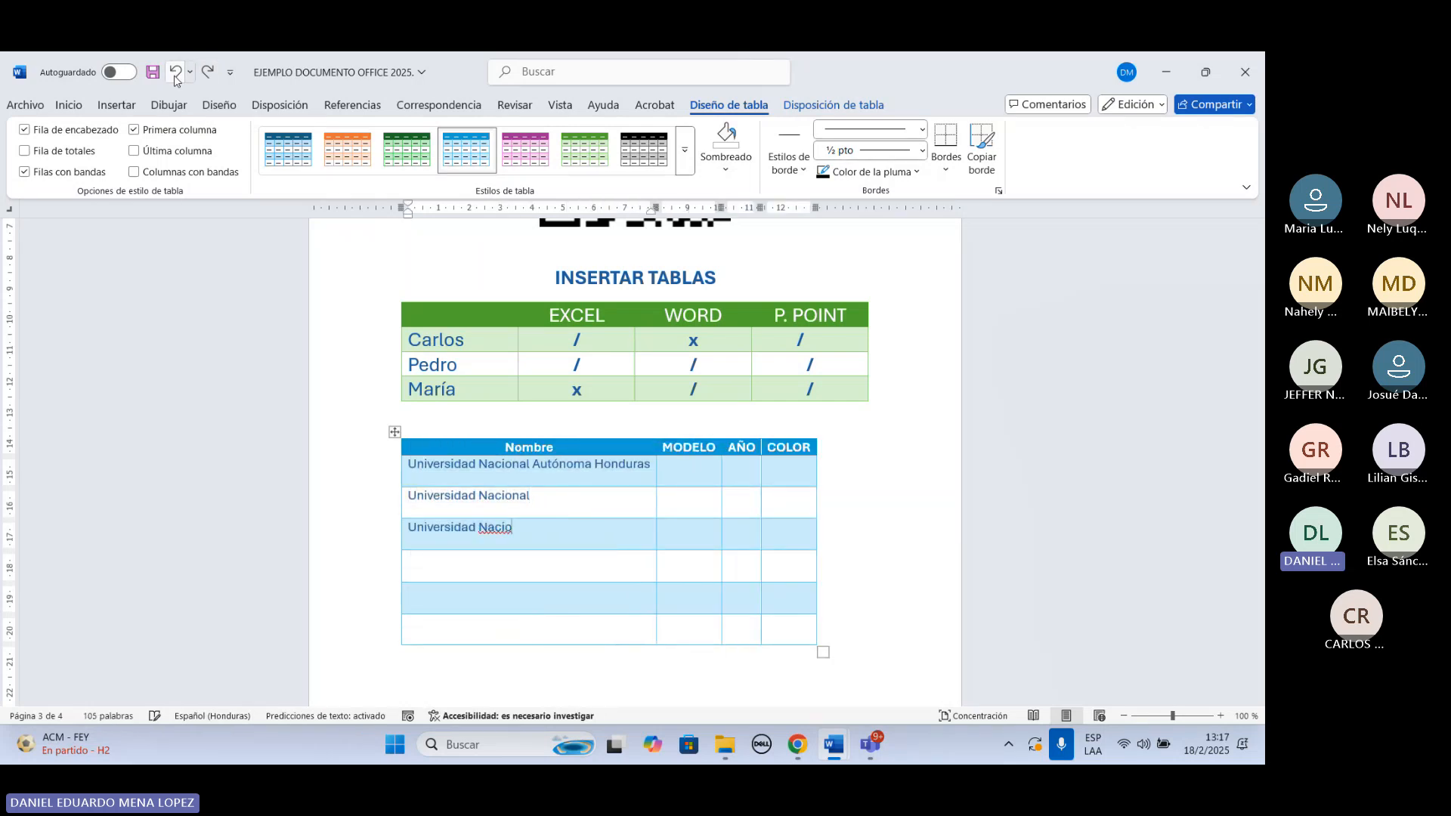
pyautogui.click(175, 80)
pyautogui.click(176, 80)
pyautogui.click(176, 80)
pyautogui.click(176, 80)
pyautogui.click(176, 80)
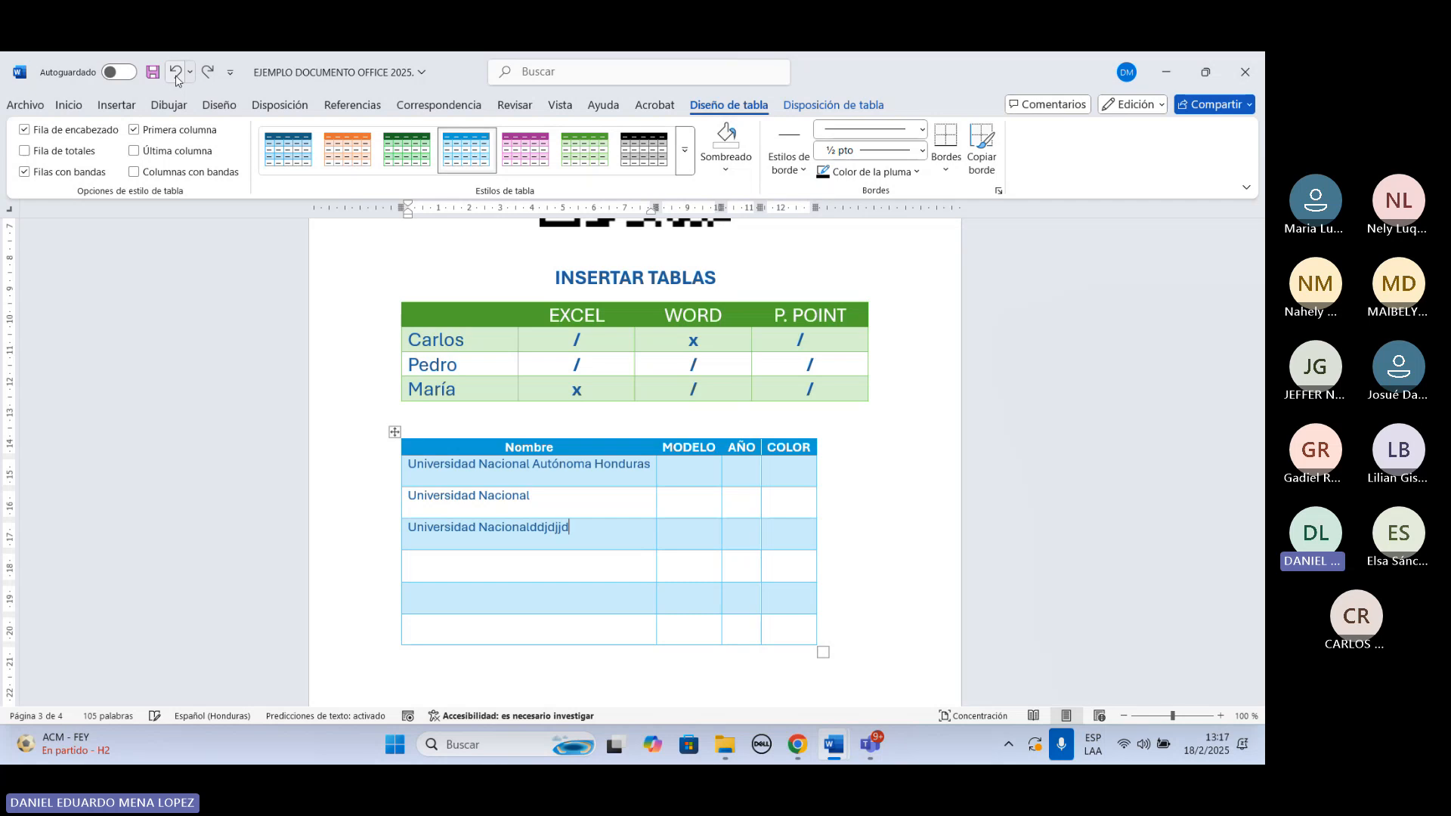
pyautogui.click(176, 80)
pyautogui.click(176, 80)
pyautogui.click(176, 81)
pyautogui.click(176, 80)
pyautogui.click(176, 80)
pyautogui.click(176, 80)
pyautogui.click(176, 80)
pyautogui.click(176, 80)
pyautogui.click(176, 80)
pyautogui.click(176, 80)
pyautogui.click(176, 80)
pyautogui.click(176, 80)
pyautogui.click(176, 81)
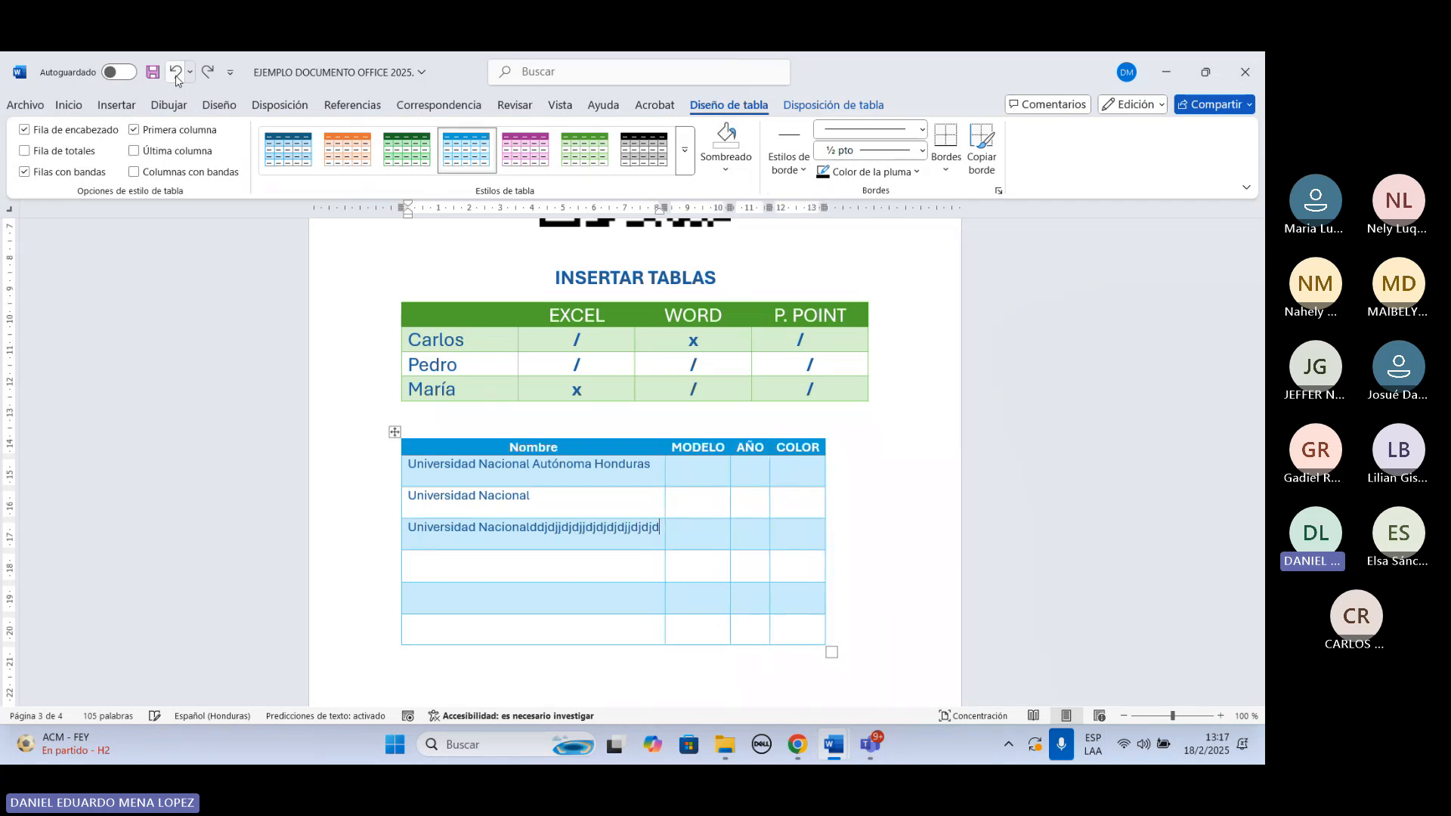
pyautogui.click(176, 80)
pyautogui.click(176, 80)
pyautogui.click(176, 80)
pyautogui.click(176, 80)
pyautogui.click(176, 80)
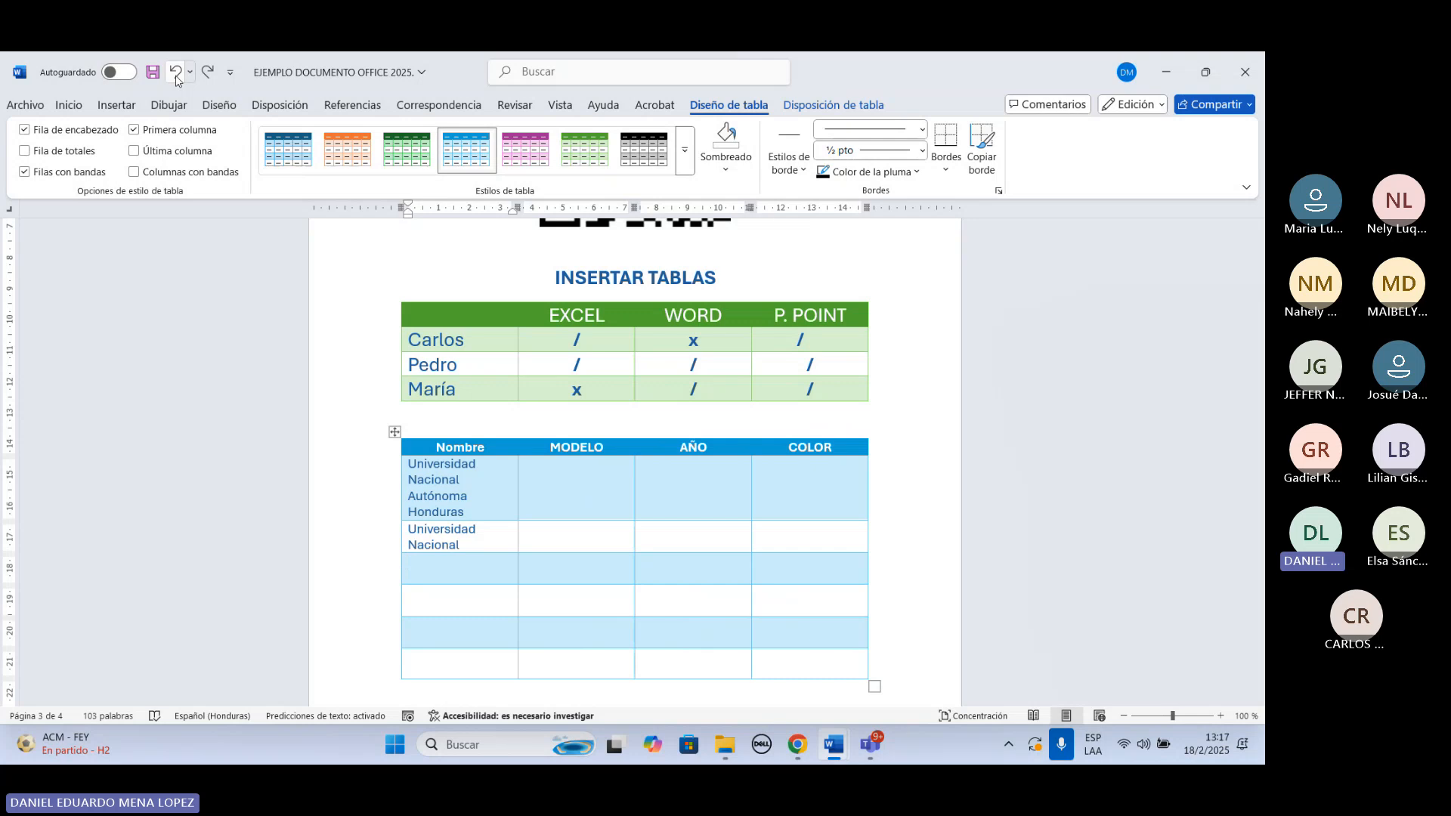
pyautogui.click(176, 80)
pyautogui.click(176, 80)
pyautogui.click(176, 80)
pyautogui.click(176, 80)
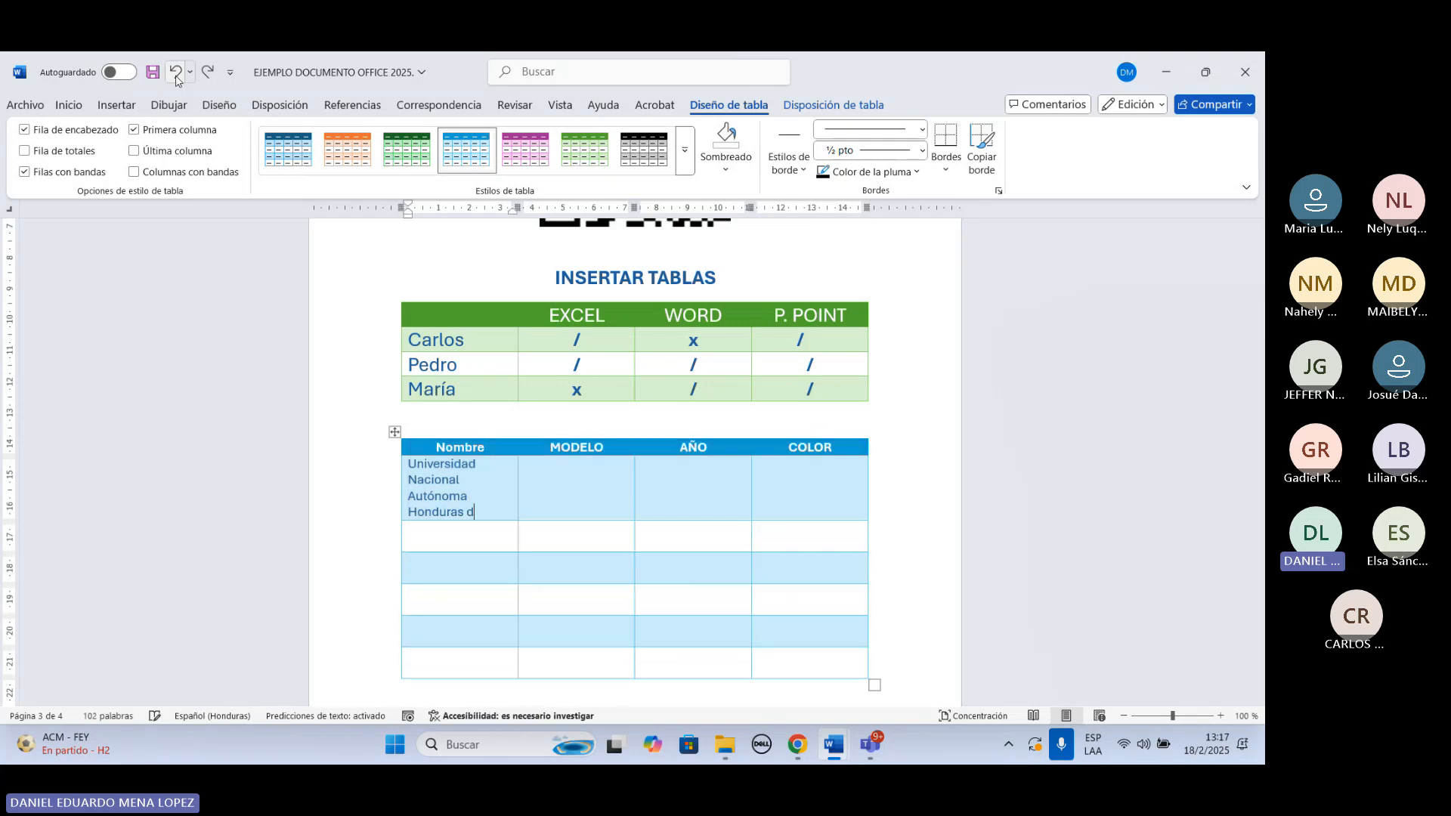
pyautogui.click(176, 80)
pyautogui.click(176, 80)
pyautogui.click(176, 80)
pyautogui.click(176, 80)
pyautogui.click(176, 76)
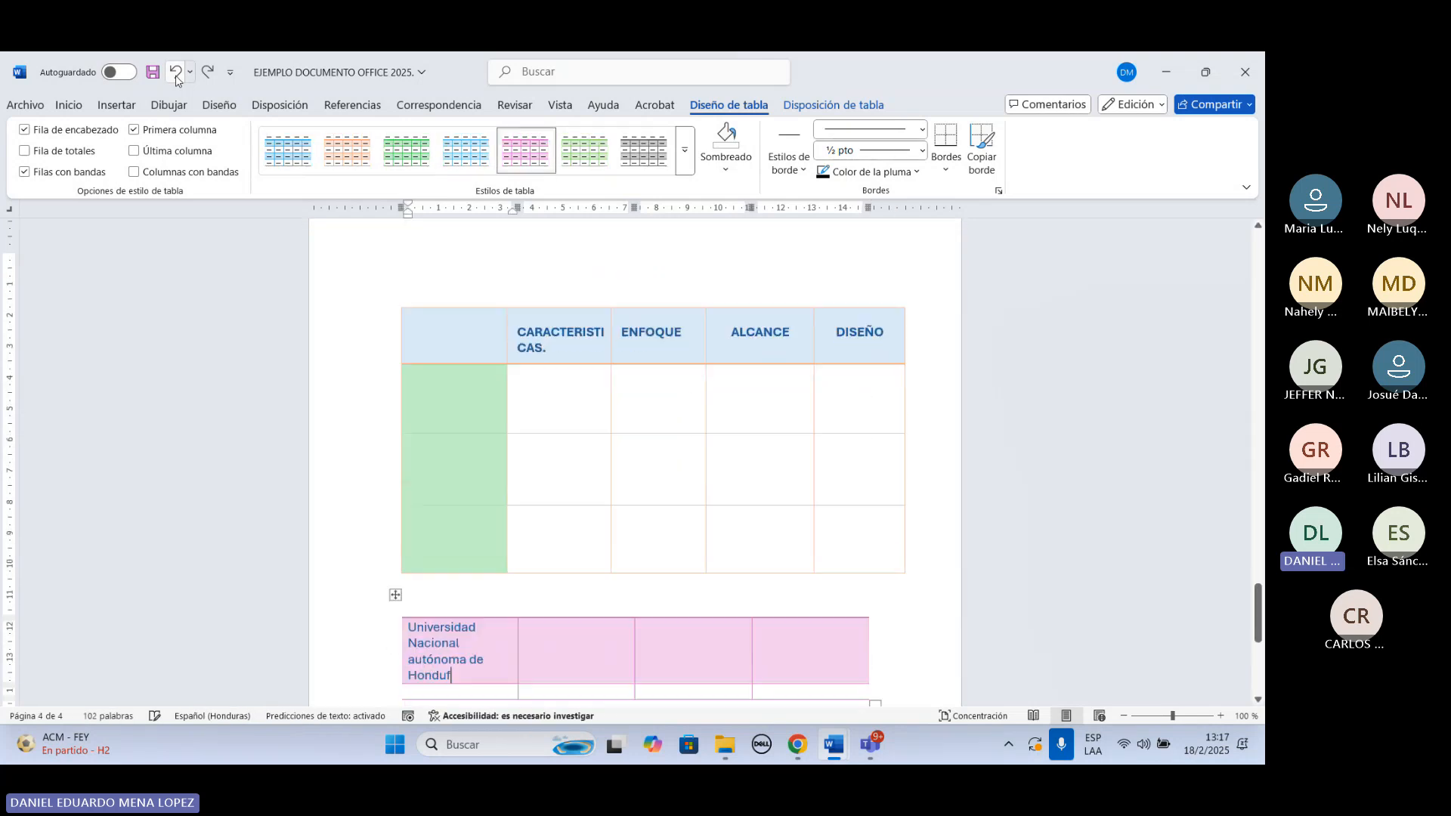
# Clear the university name from the Nombre cell in the blue table's first data row.
pyautogui.scroll(3, 690, 436)
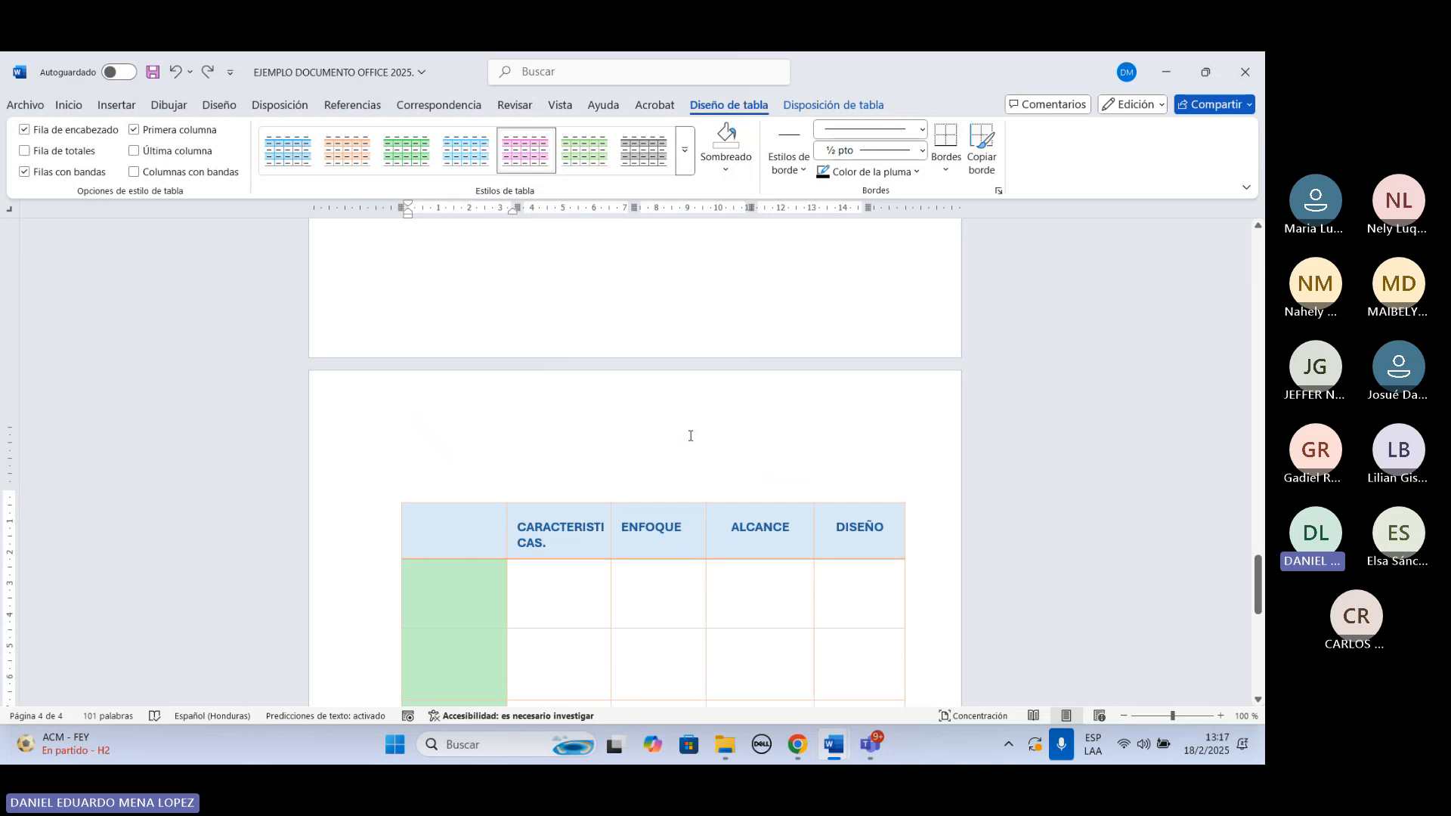
pyautogui.scroll(5, 689, 436)
pyautogui.moveTo(463, 465); pyautogui.dragTo(409, 444)
pyautogui.click(478, 489)
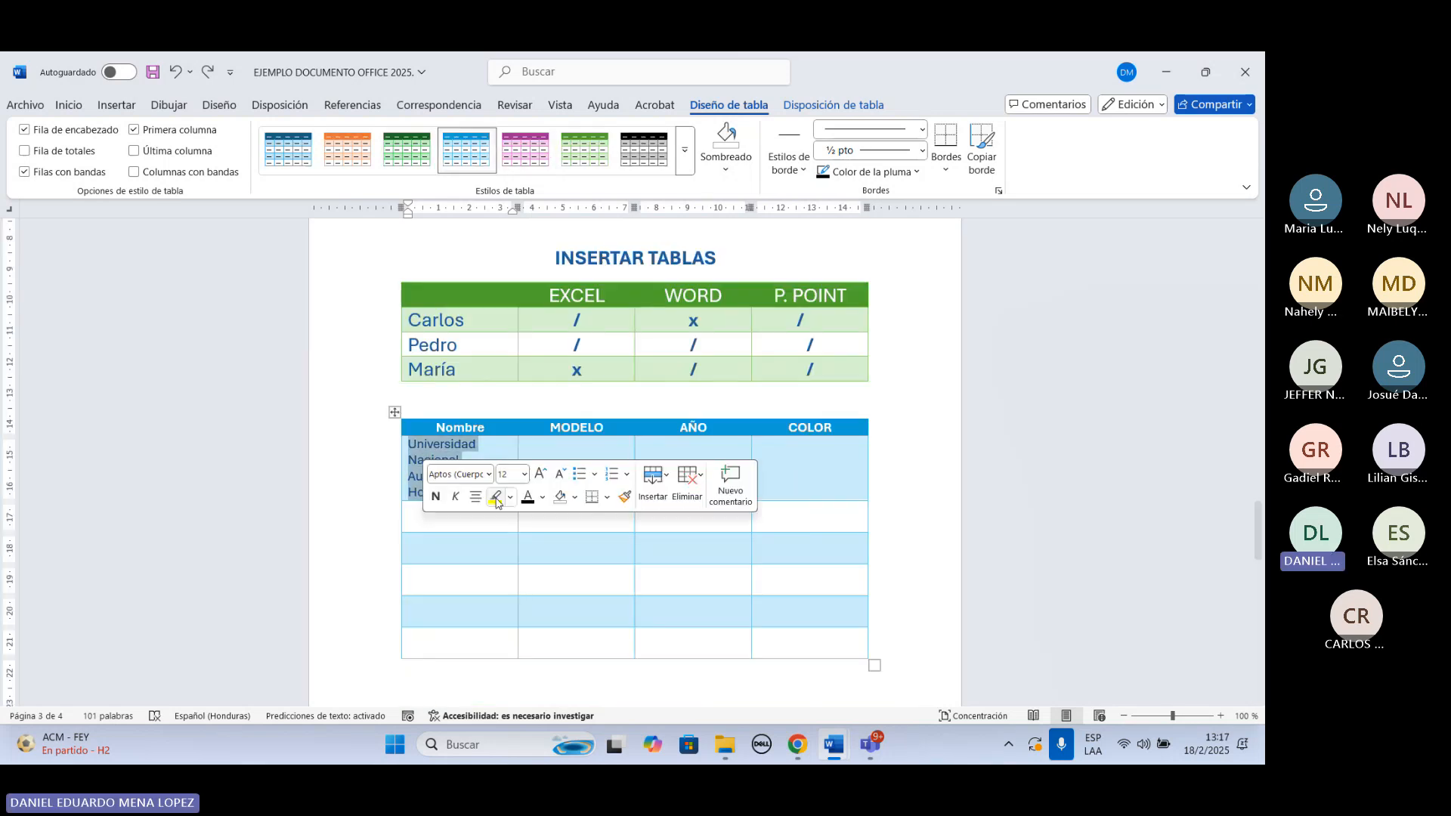
pyautogui.press('Delete')
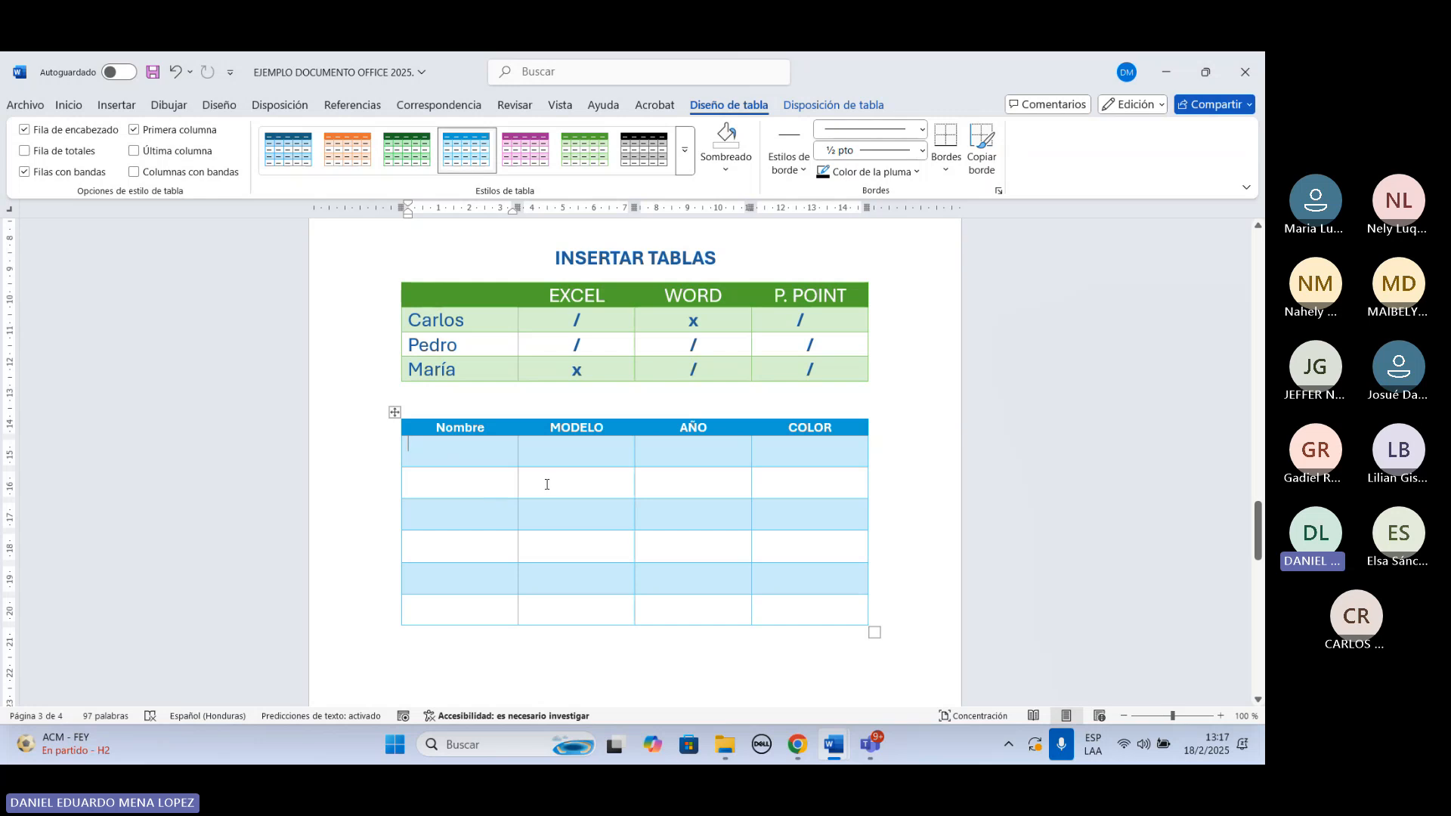
# Review the layout of the blue table on page 3 and the tables on page 4, and display the insertion commands.
pyautogui.scroll(-1, 591, 472)
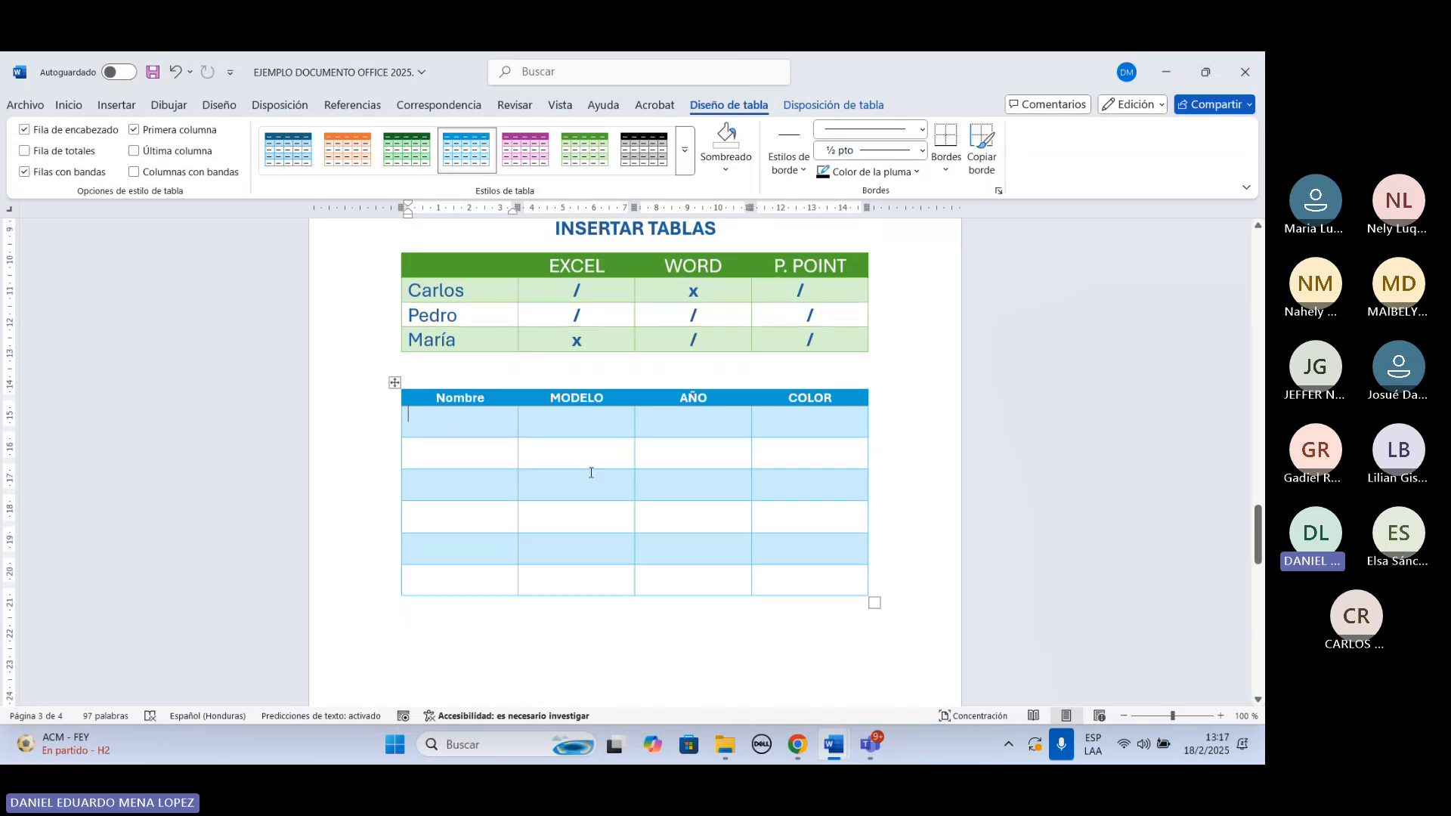
pyautogui.scroll(-12, 591, 473)
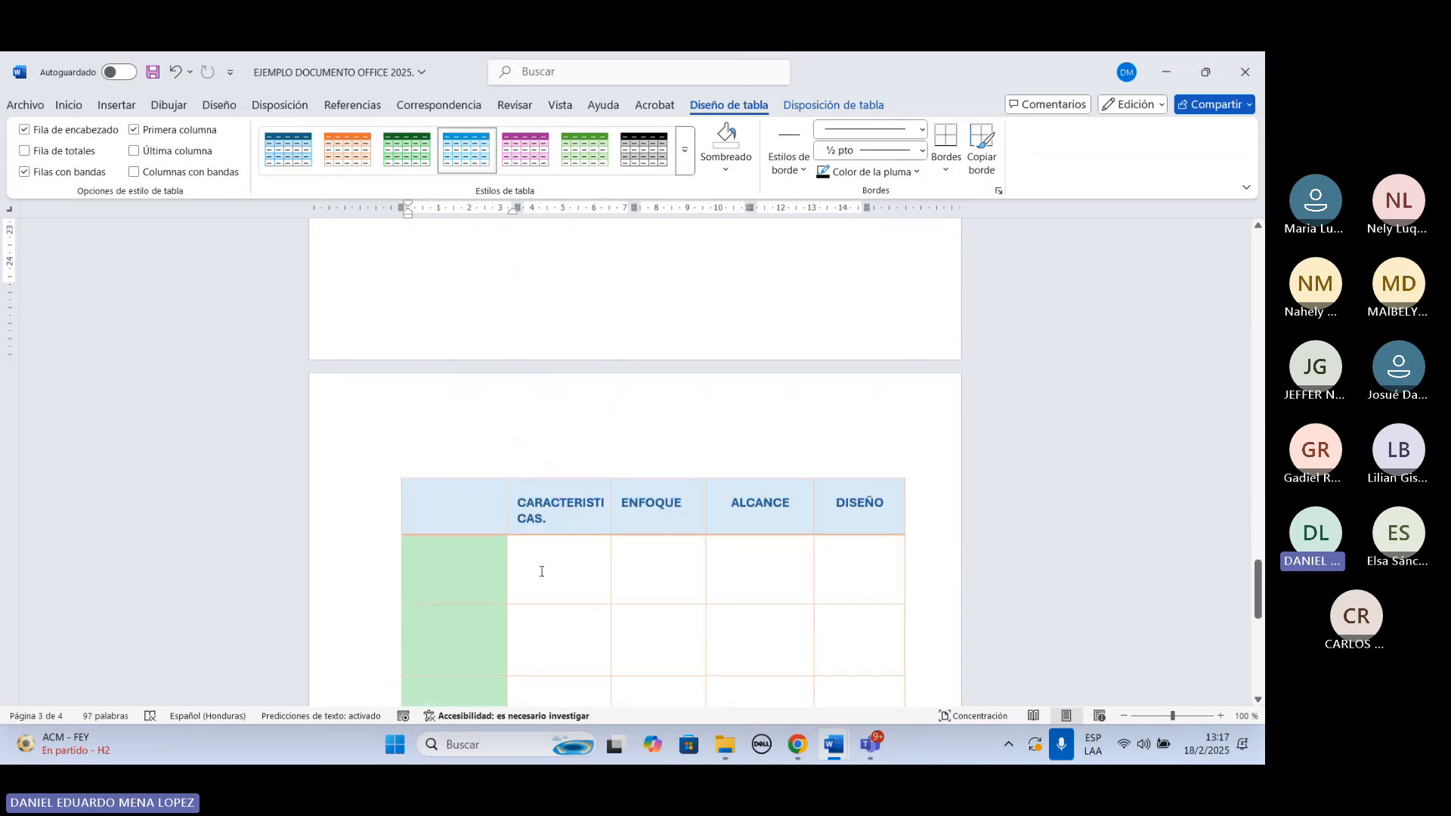
pyautogui.scroll(-4, 560, 567)
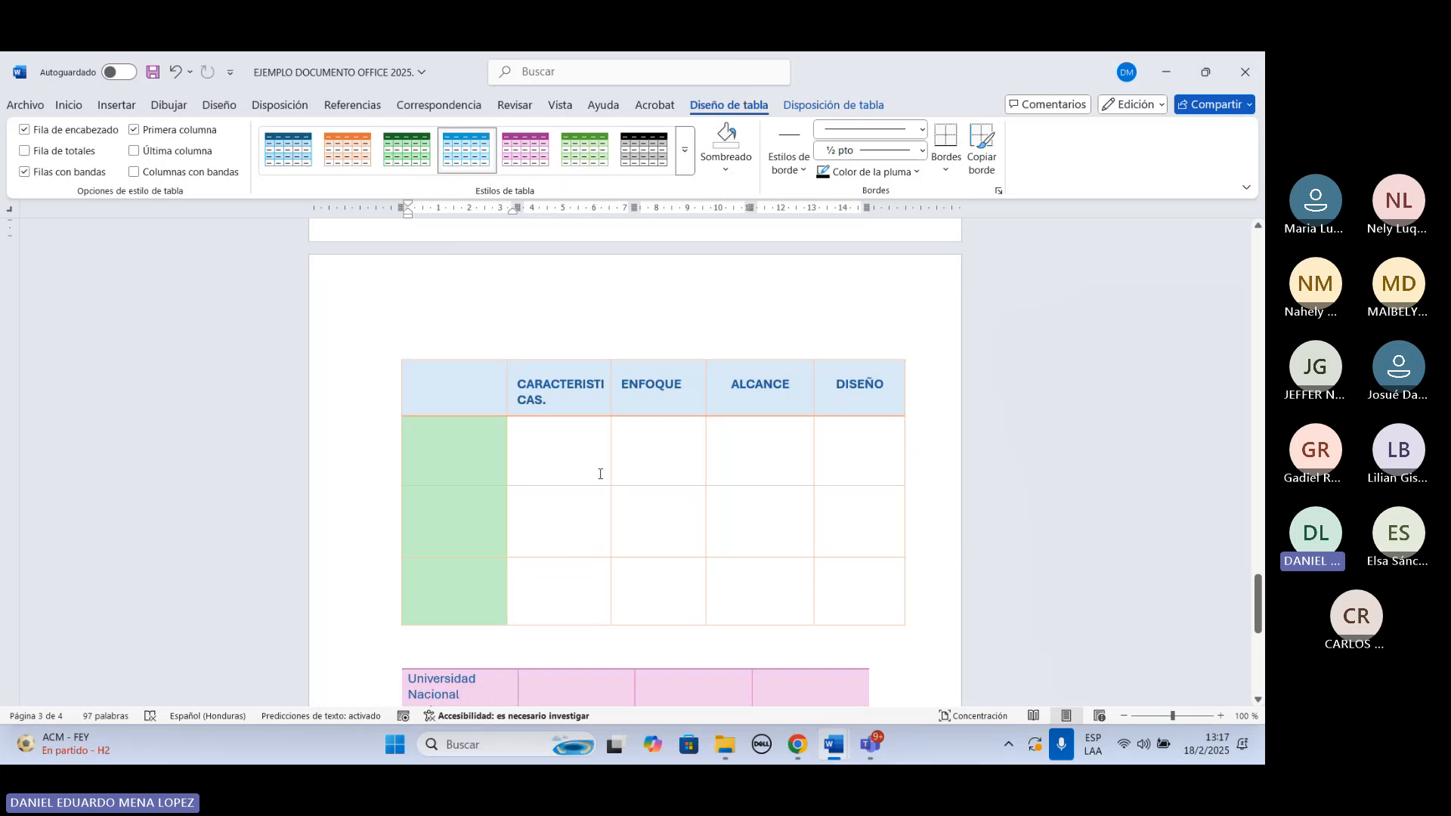
pyautogui.scroll(15, 603, 474)
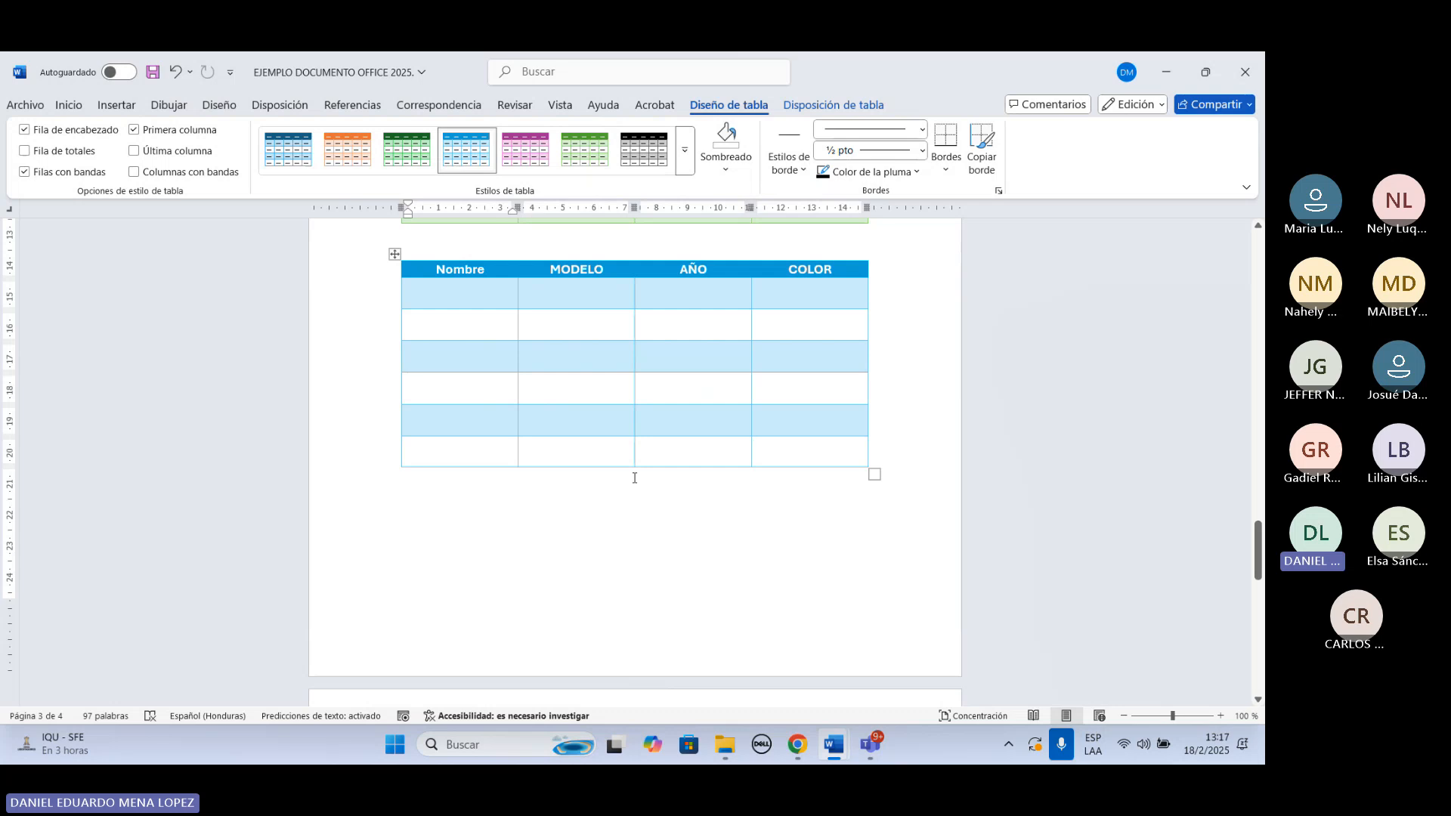
pyautogui.scroll(-2, 643, 478)
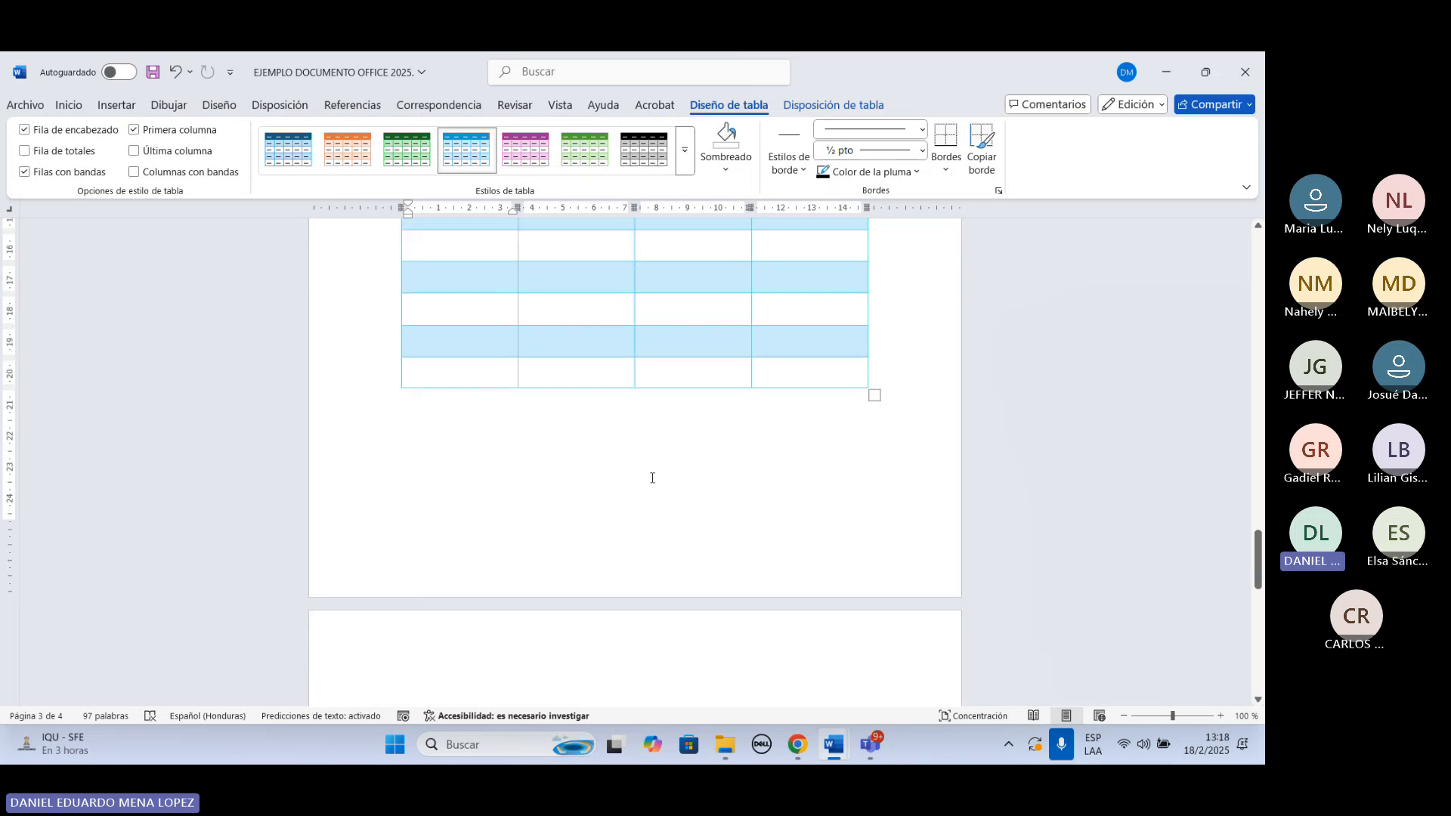
pyautogui.scroll(-6, 652, 478)
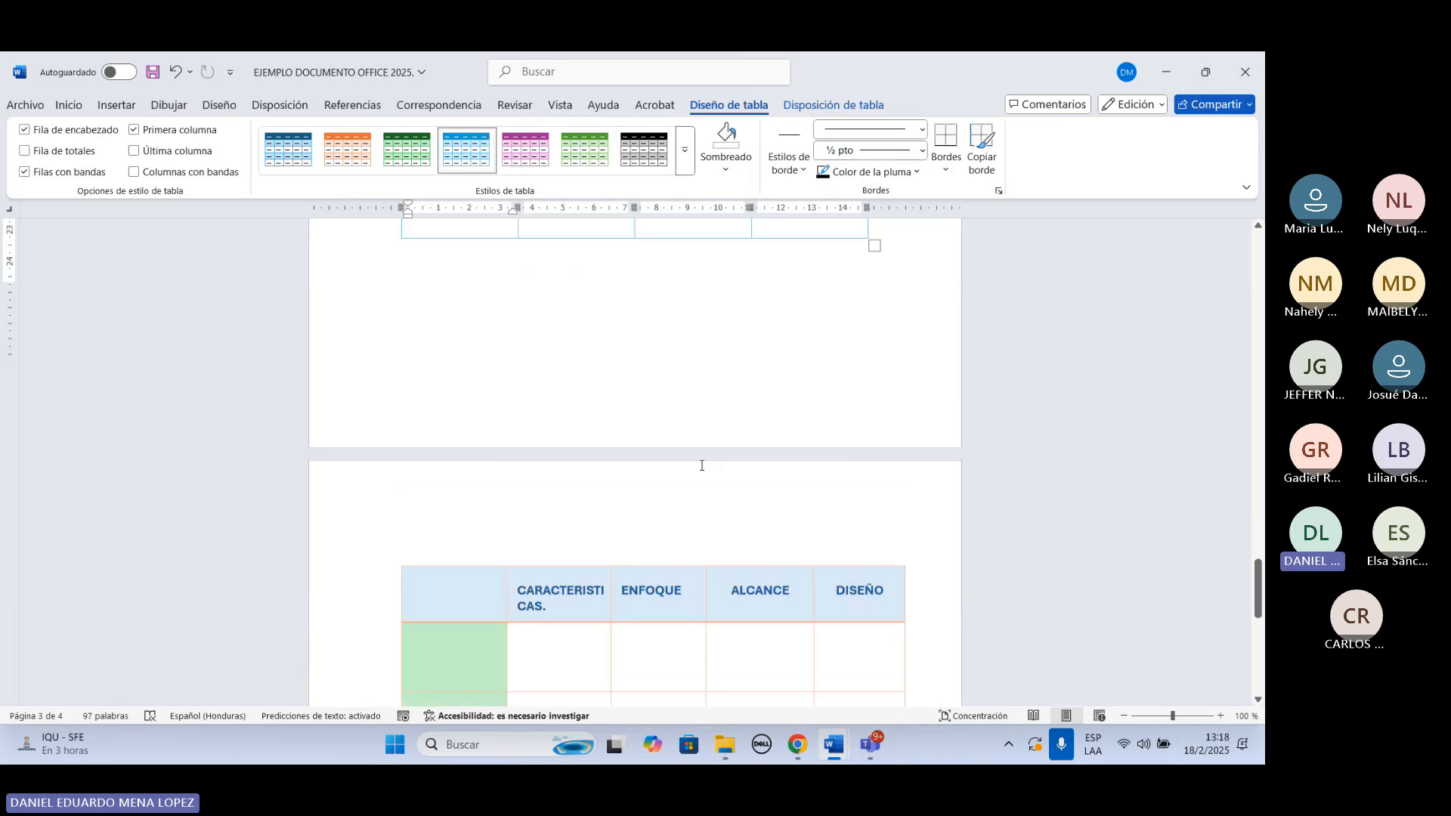
pyautogui.scroll(-2, 720, 445)
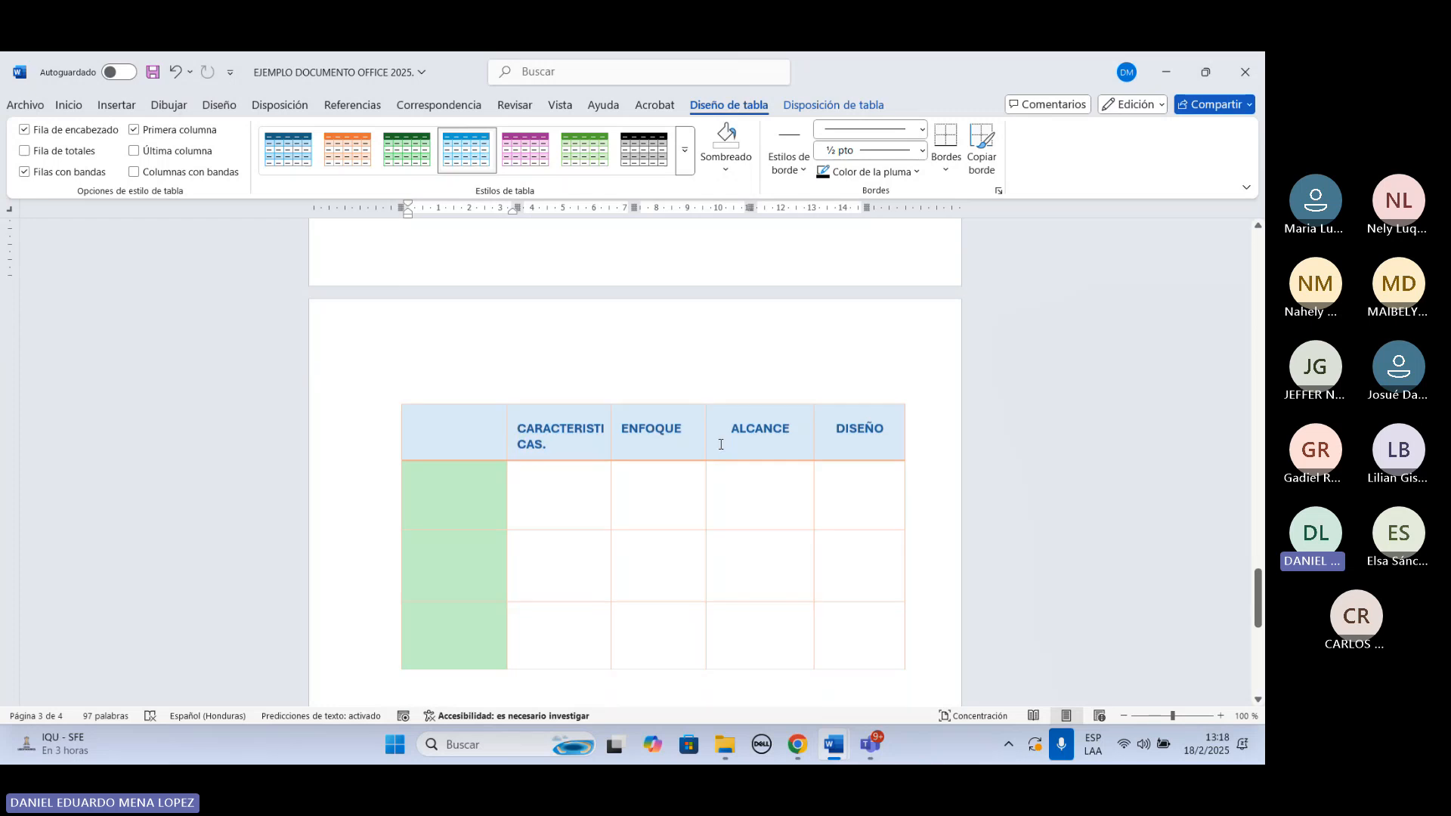
pyautogui.scroll(1, 722, 440)
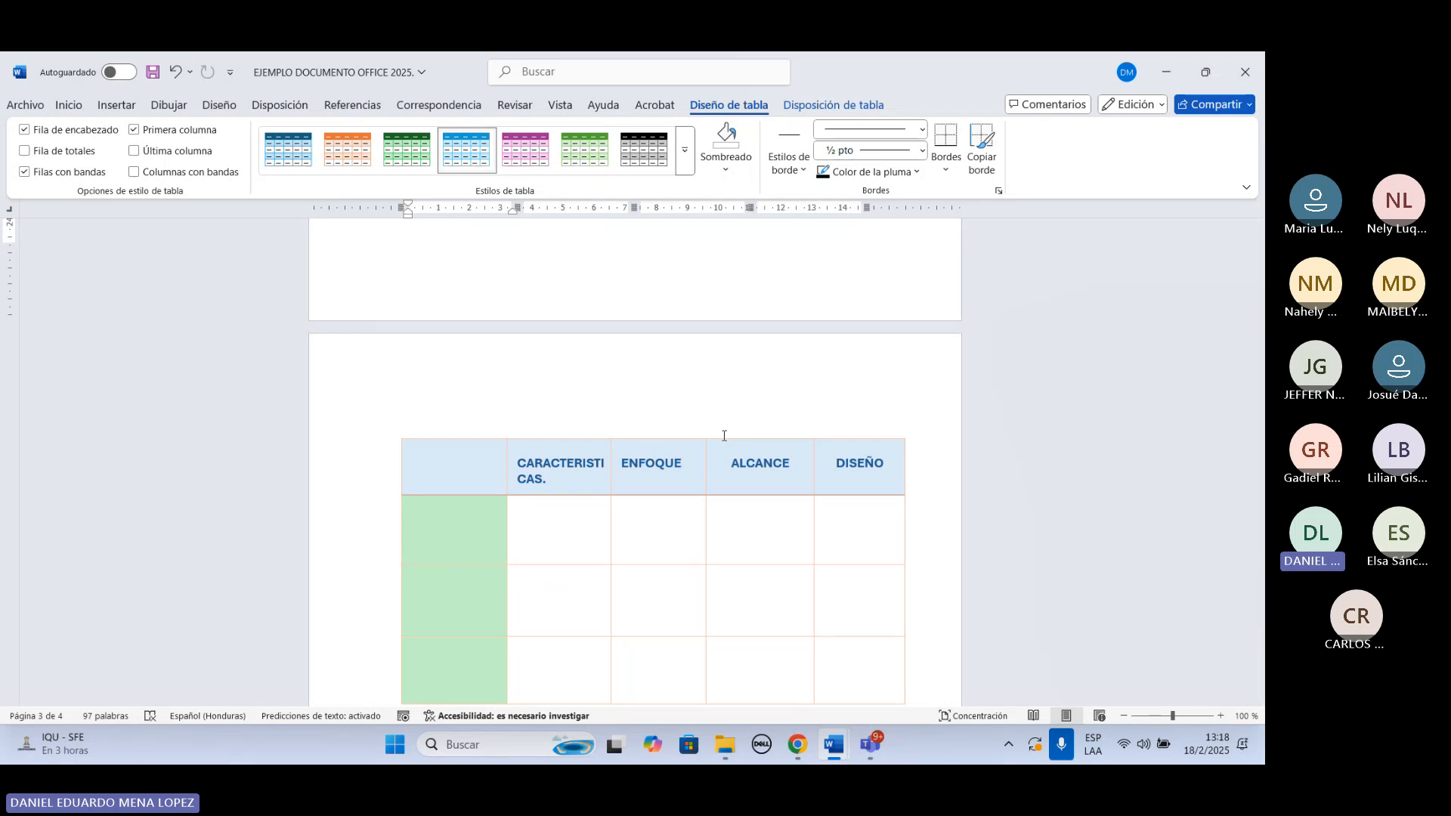
pyautogui.click(134, 109)
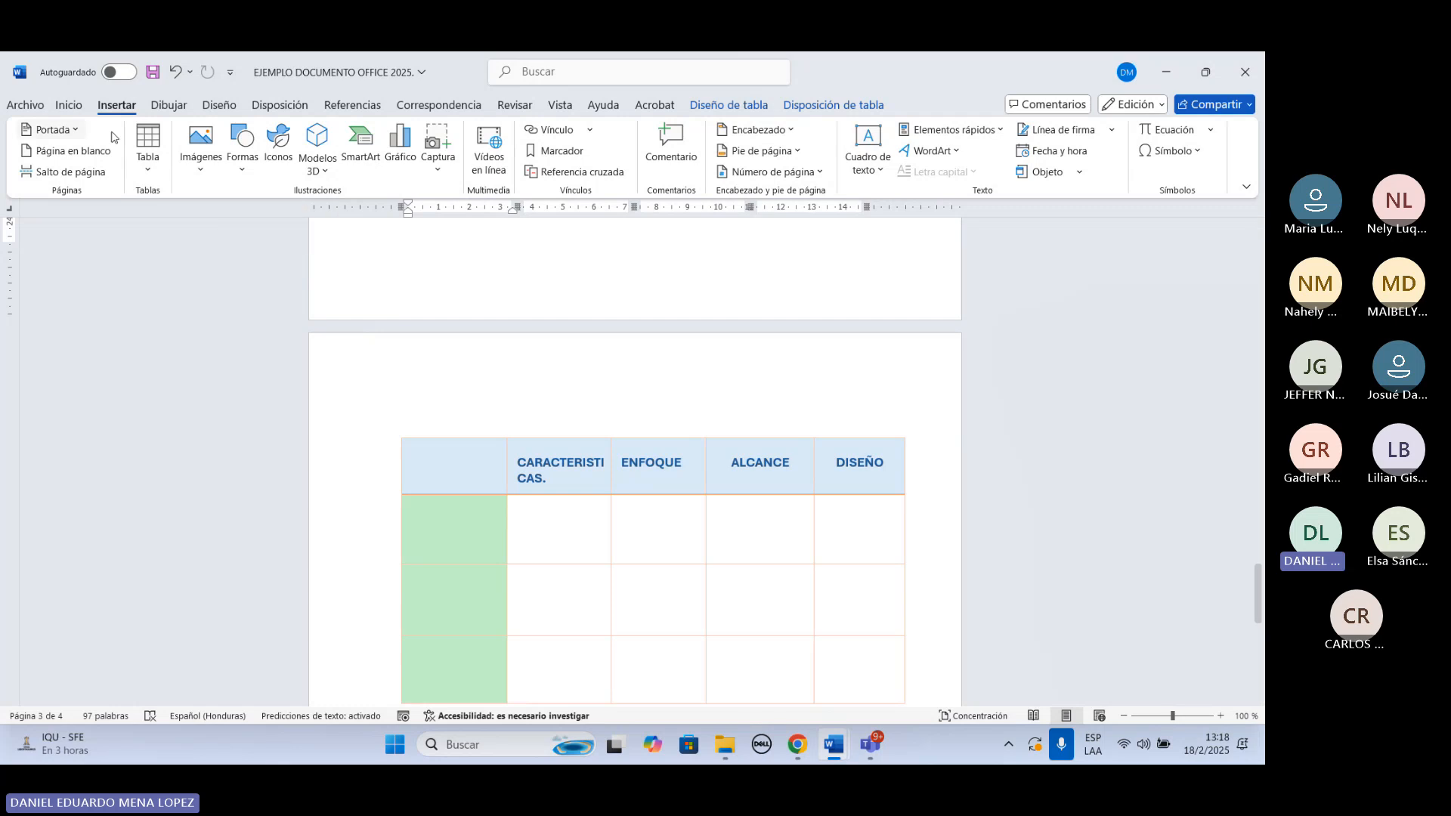
pyautogui.scroll(-3, 224, 186)
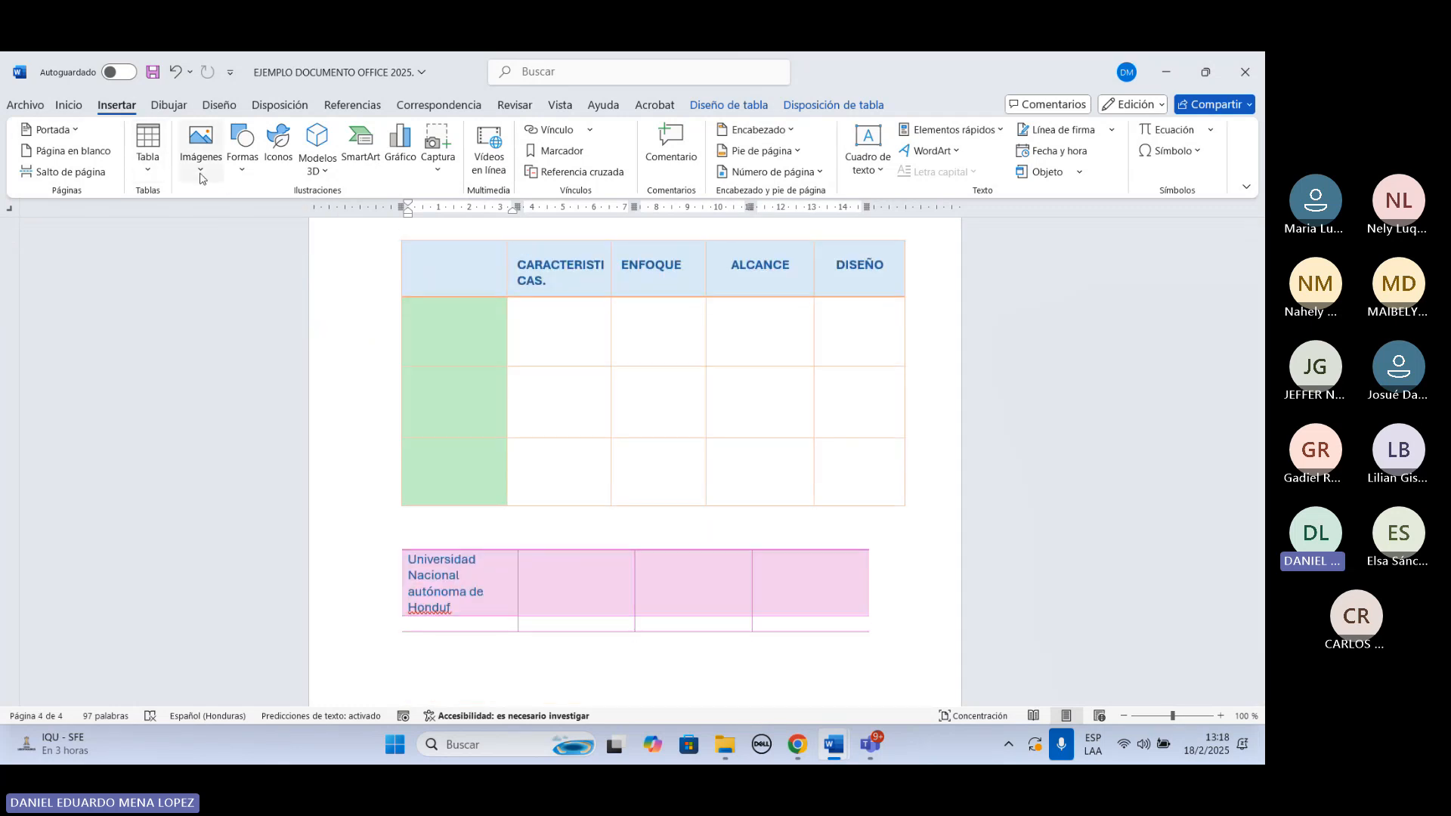
# Clear the university text from the first cell of the pink table on page 4.
pyautogui.scroll(-2, 625, 347)
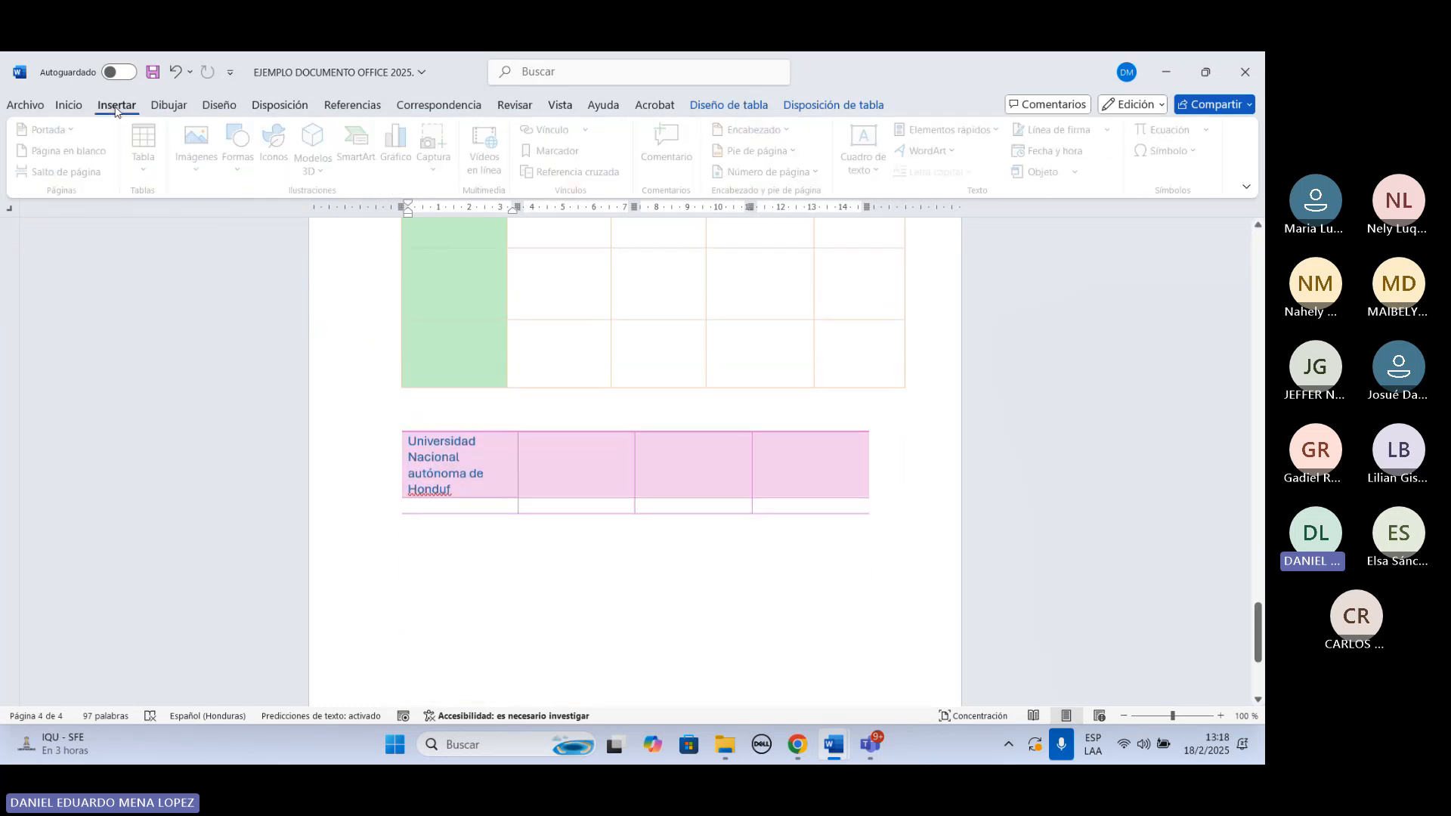
pyautogui.scroll(-3, 505, 369)
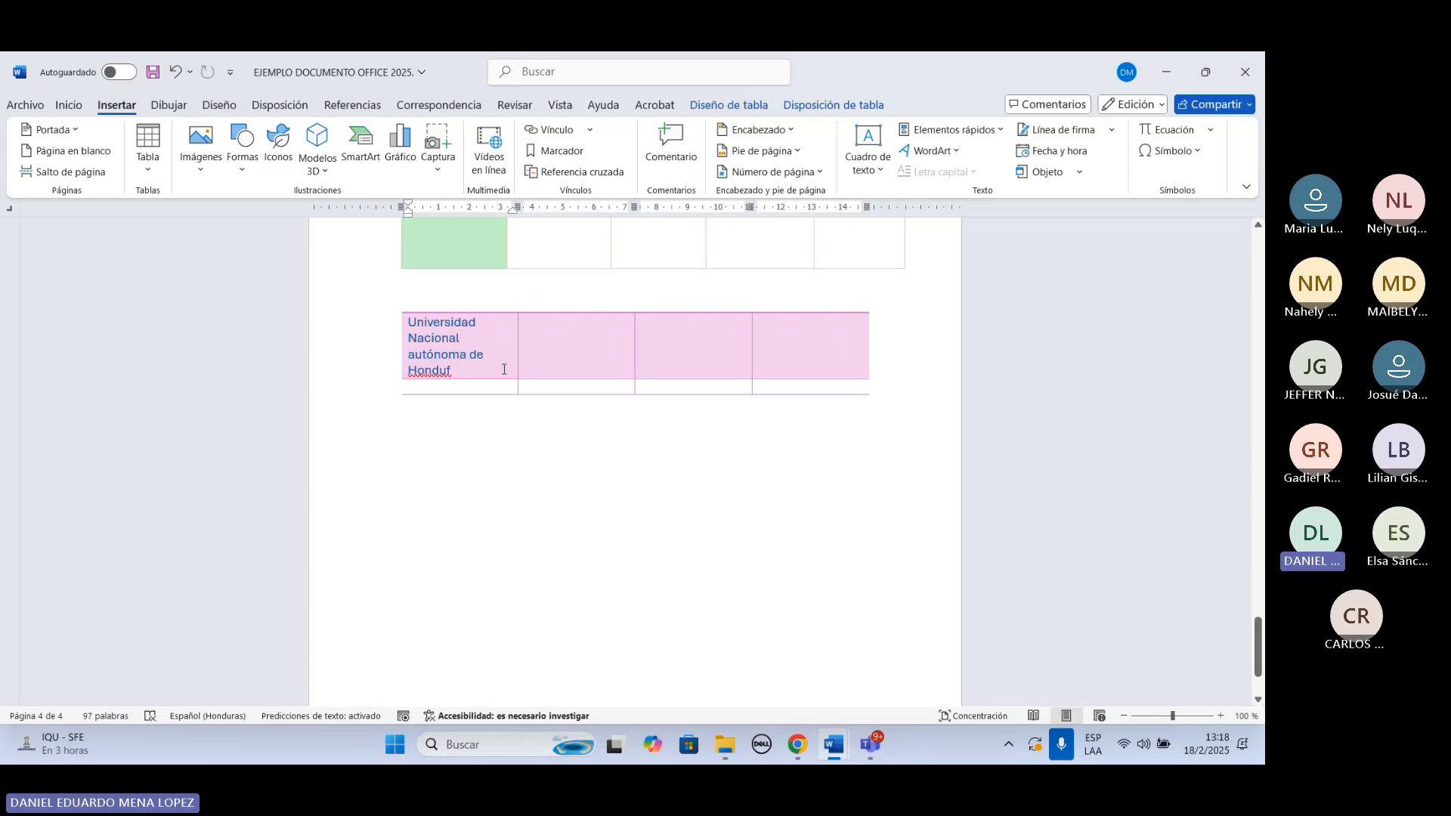
pyautogui.click(384, 307)
pyautogui.click(445, 323)
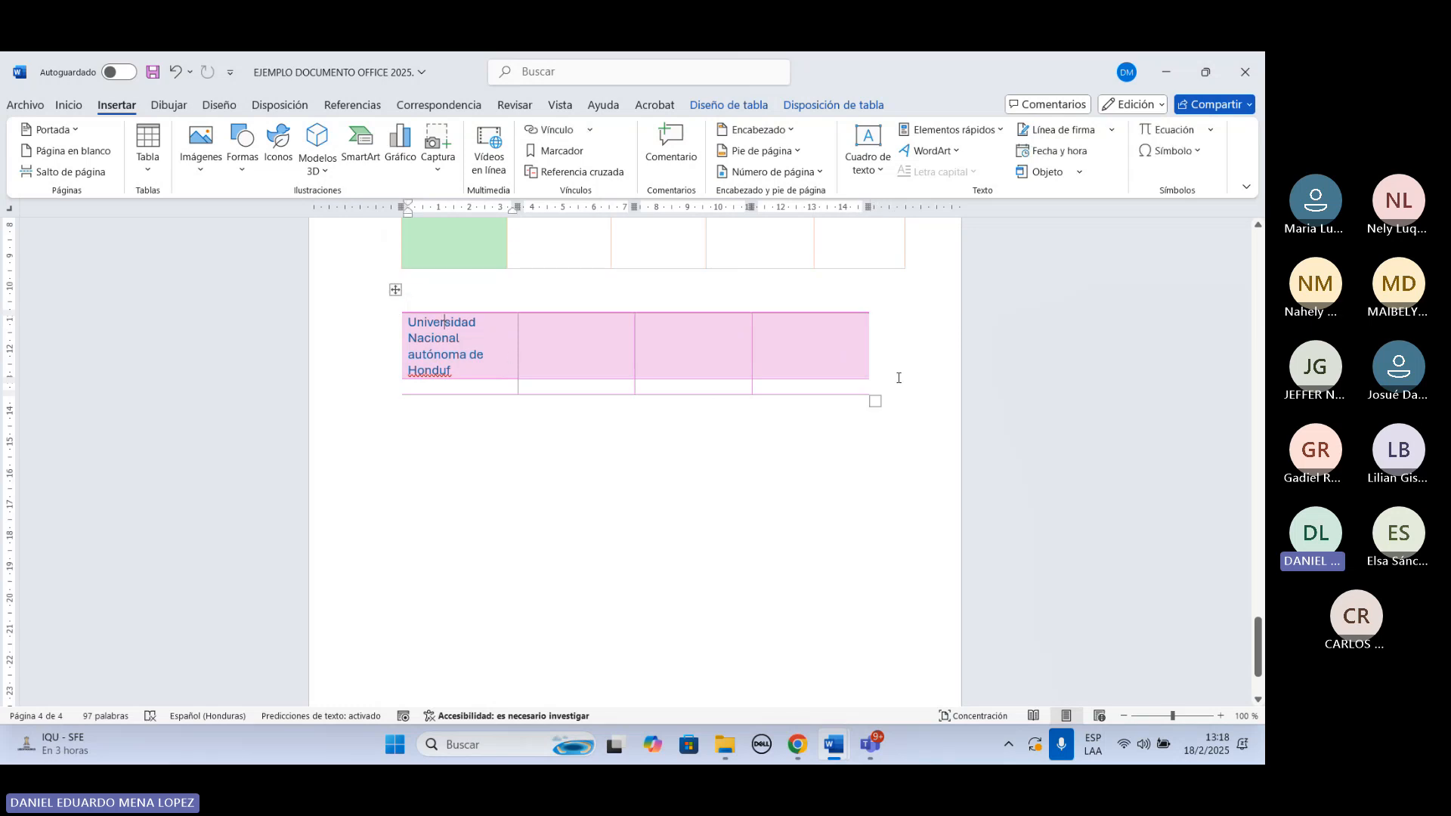
pyautogui.moveTo(895, 377); pyautogui.dragTo(439, 318)
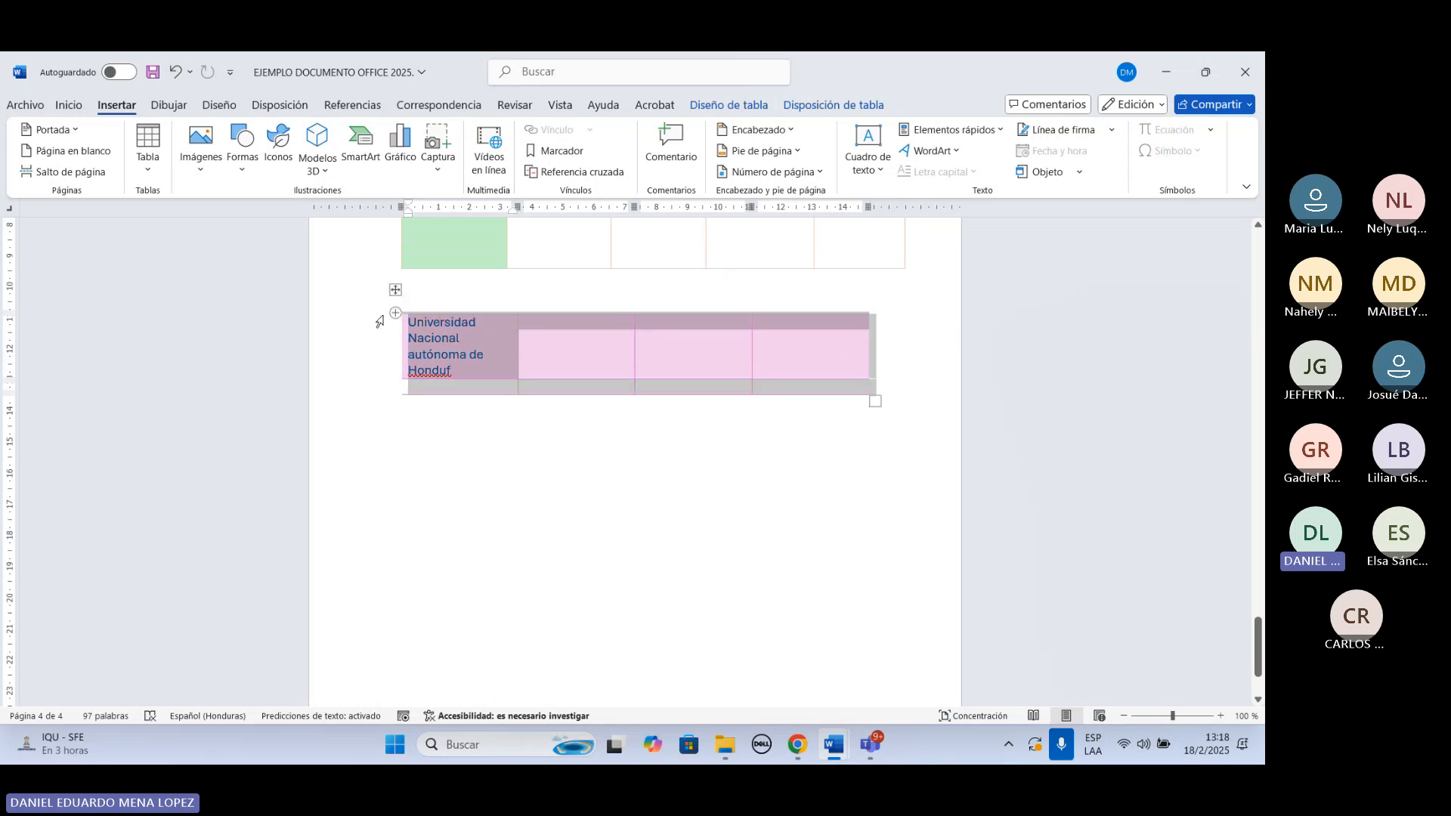
pyautogui.press('Delete')
pyautogui.moveTo(822, 372); pyautogui.dragTo(454, 322)
pyautogui.click(454, 323)
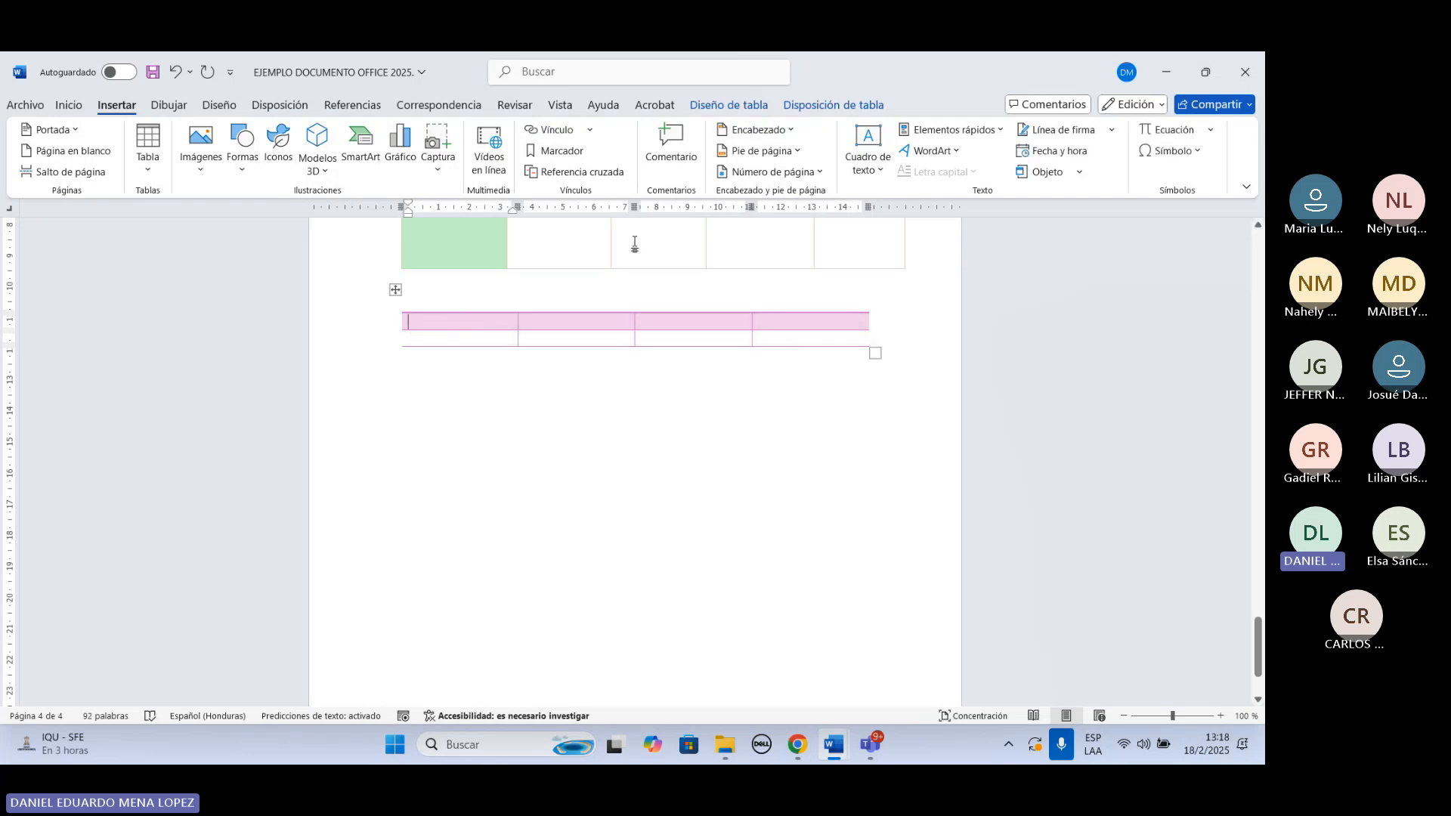
# Delete all rows of the pink table and the extra blank line left in its place.
pyautogui.click(395, 291)
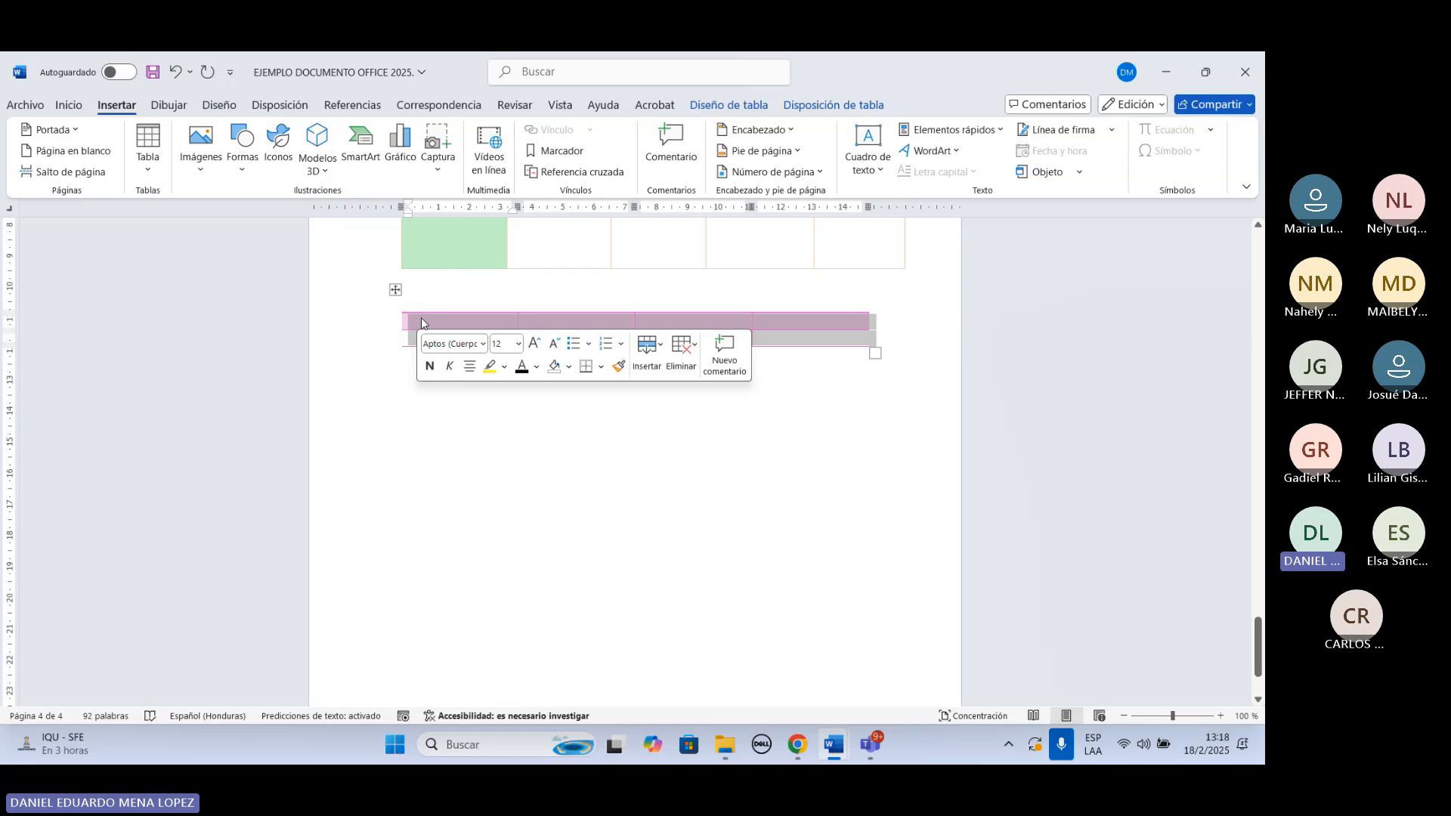
pyautogui.click(420, 323)
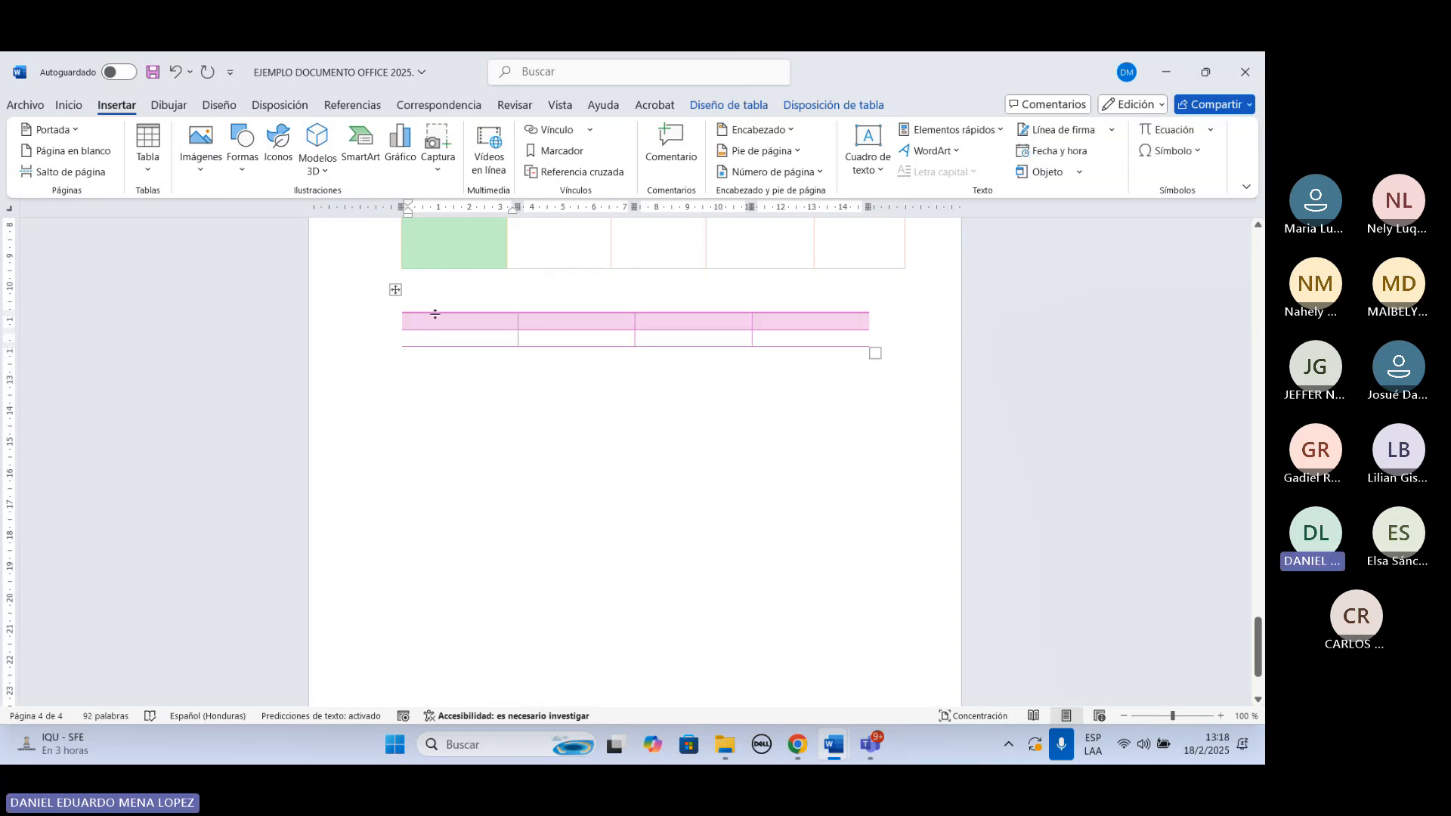
pyautogui.rightClick(449, 317)
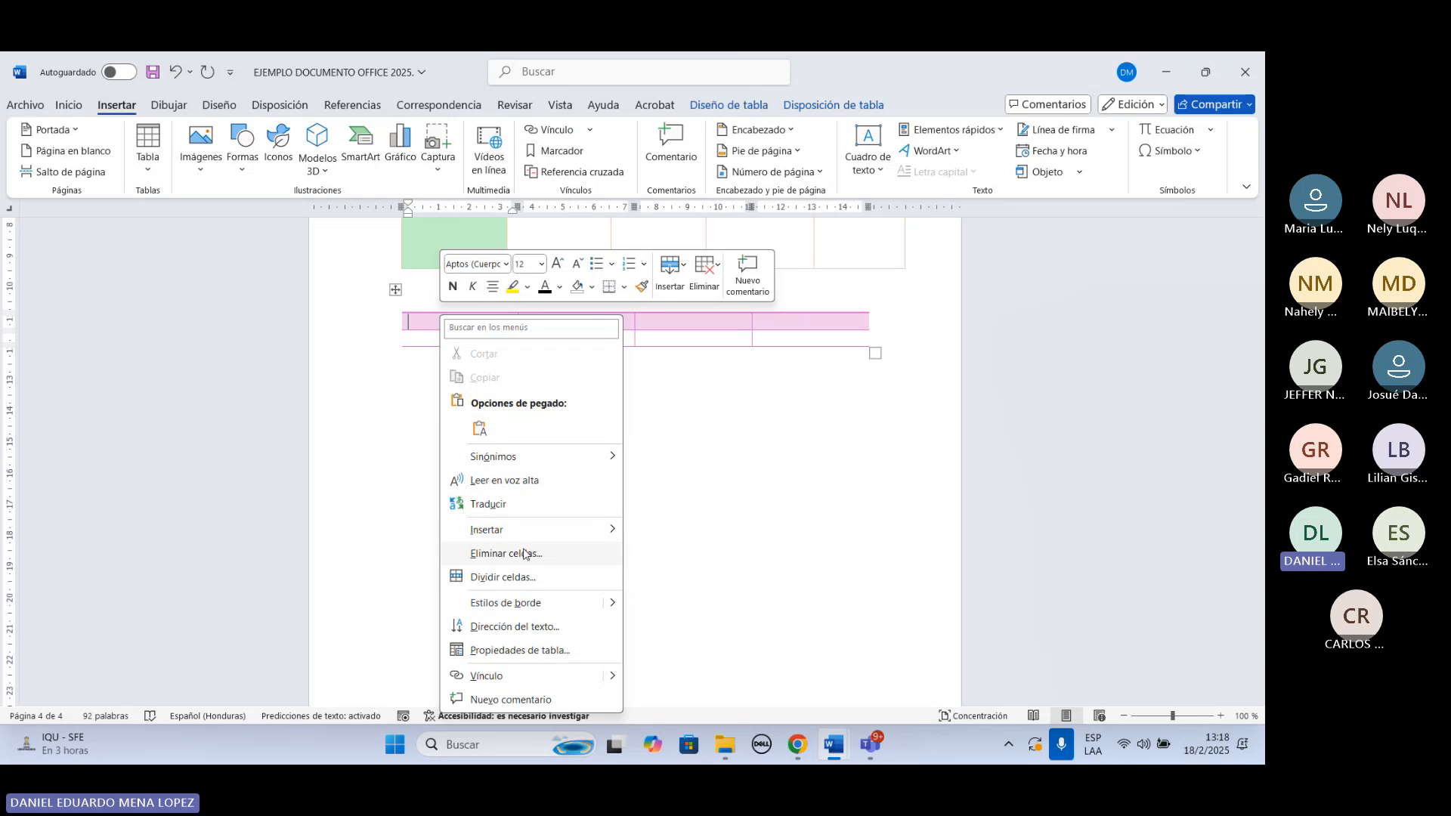
pyautogui.click(683, 567)
pyautogui.moveTo(848, 370); pyautogui.dragTo(432, 327)
pyautogui.rightClick(431, 327)
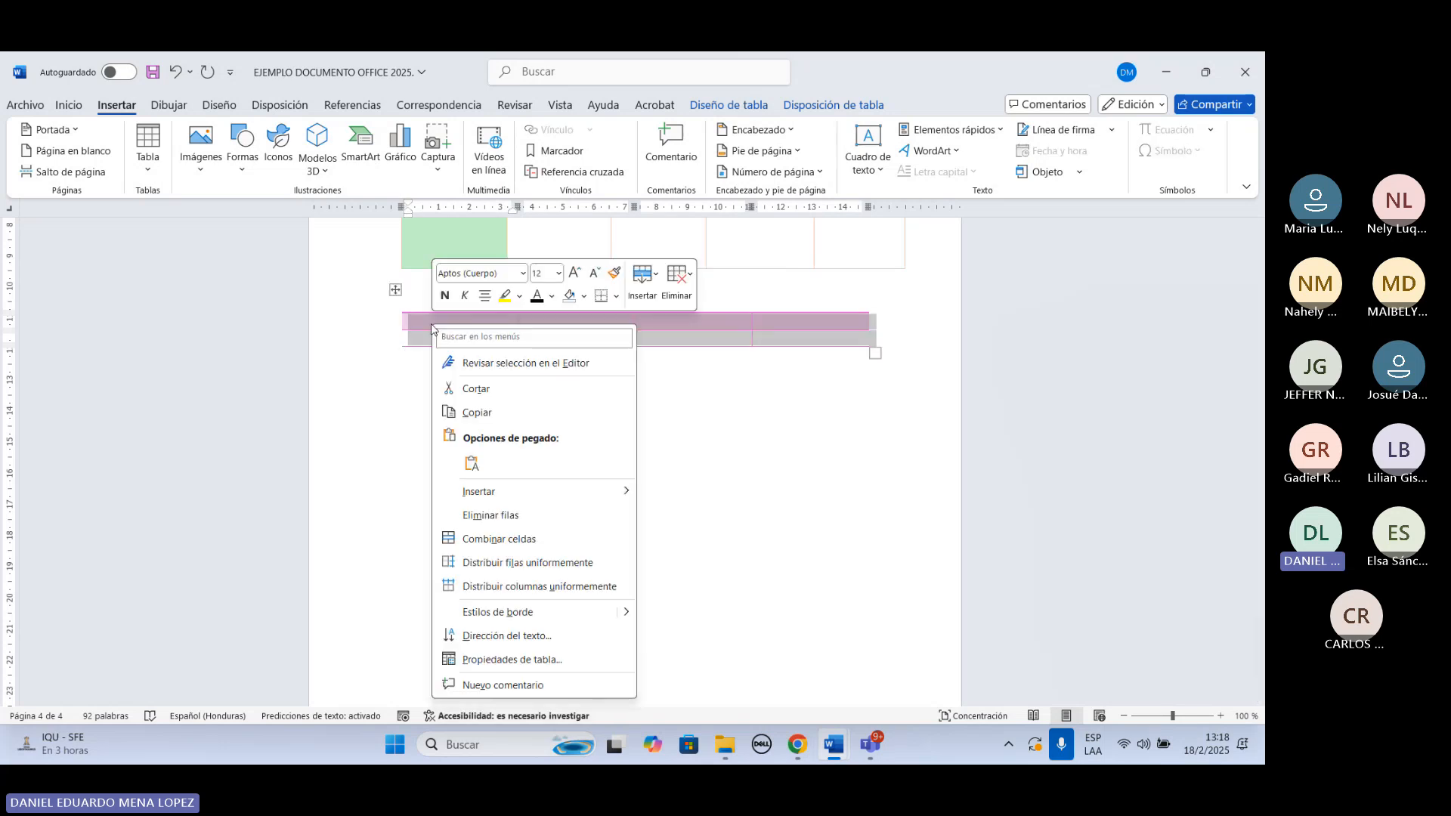
pyautogui.click(490, 515)
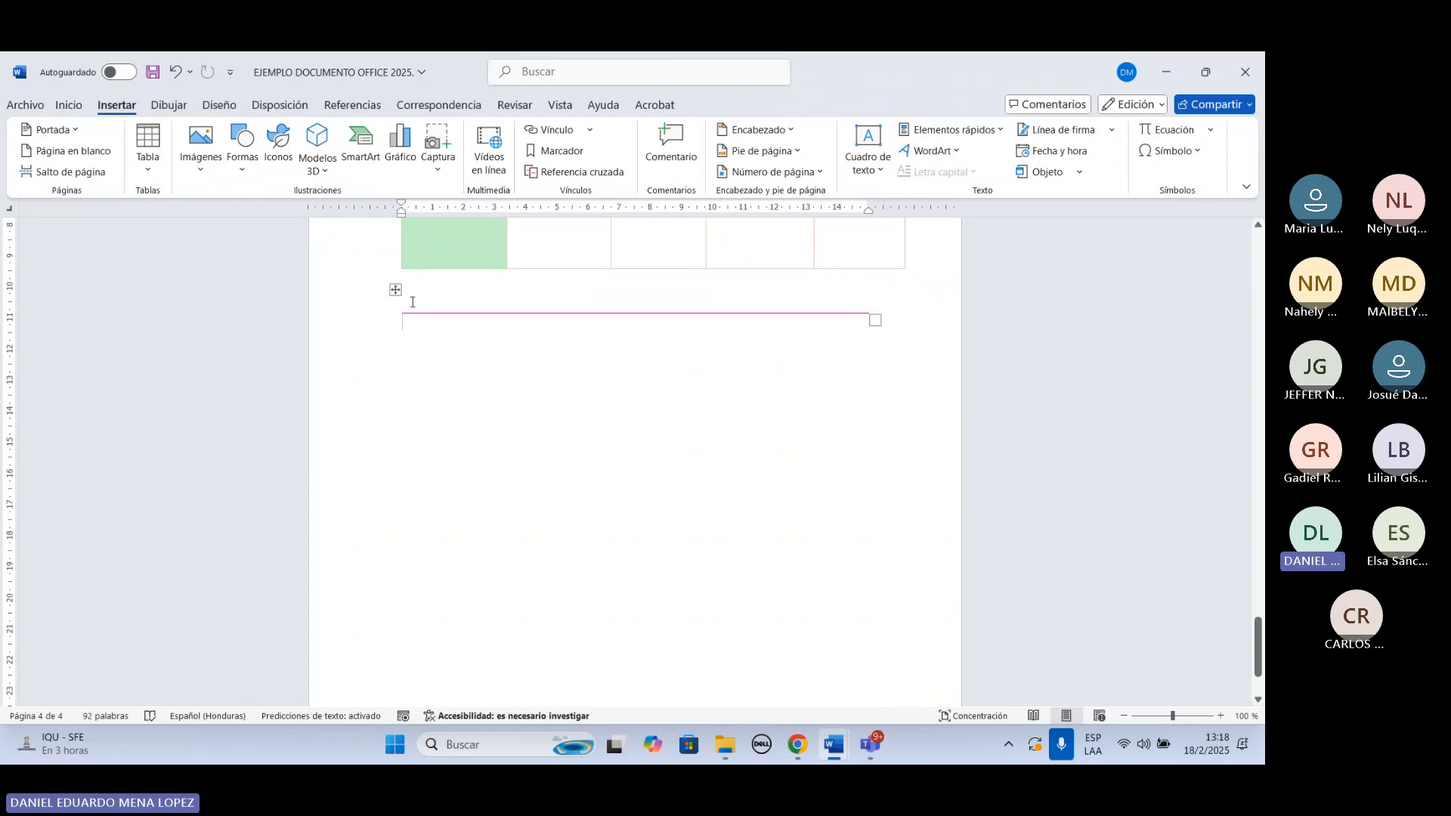
pyautogui.moveTo(411, 303); pyautogui.dragTo(449, 362)
pyautogui.press('BackSpace')
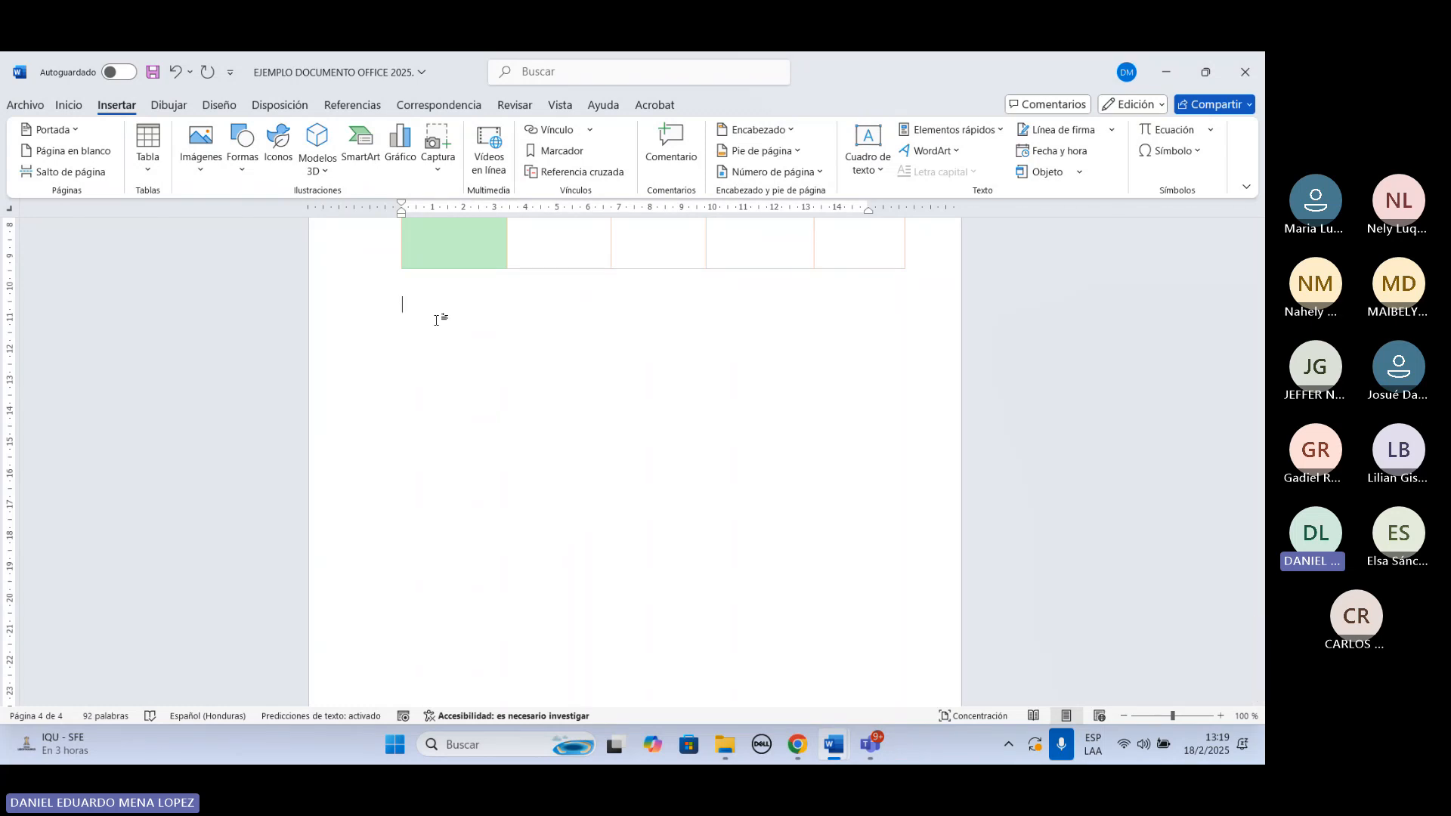
# Add a centred "IMÁGENES" heading below the remaining table on page 4, with a blank line above it.
pyautogui.write('IMÁGENES')
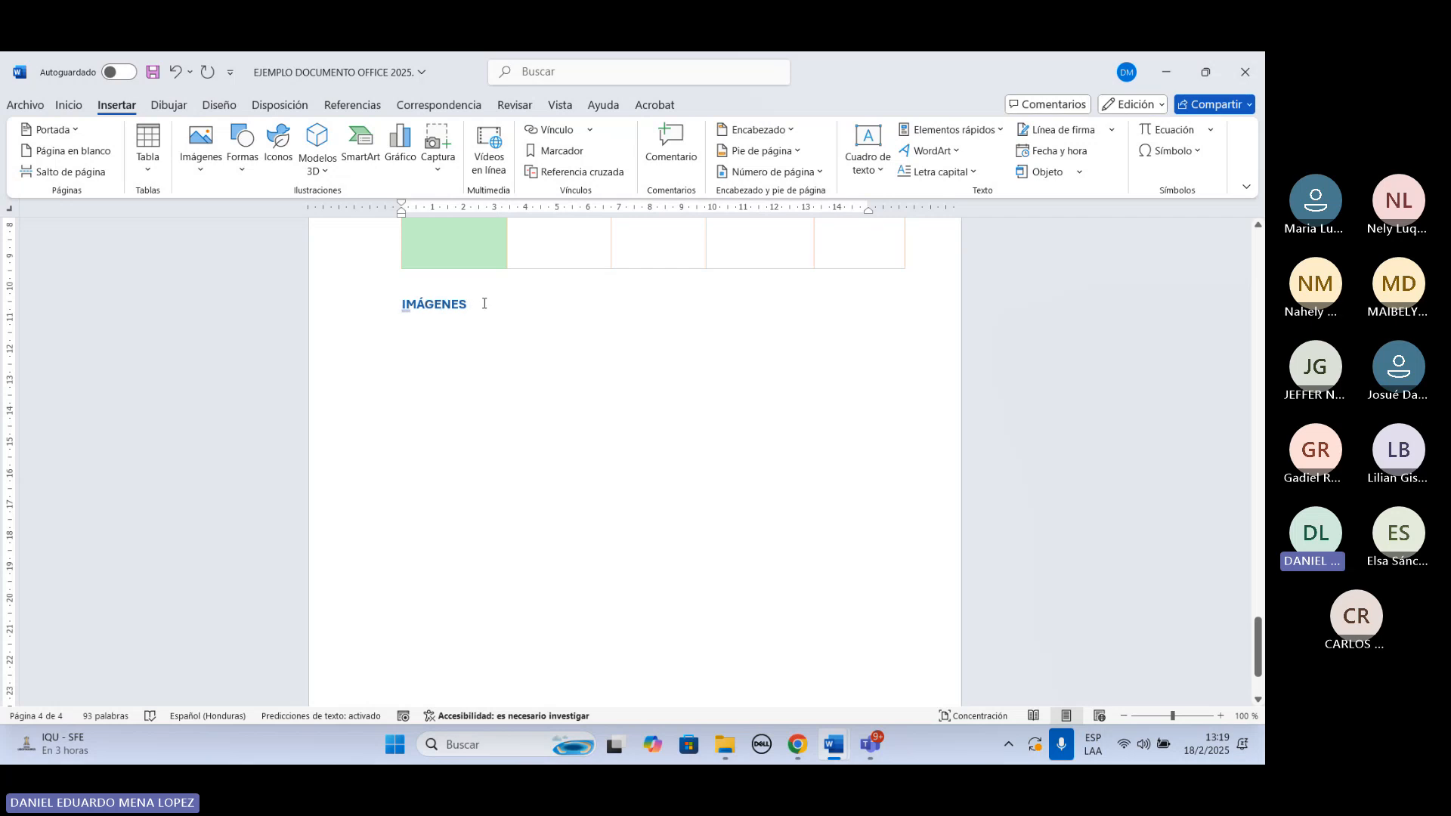
pyautogui.click(402, 303)
pyautogui.press('Return')
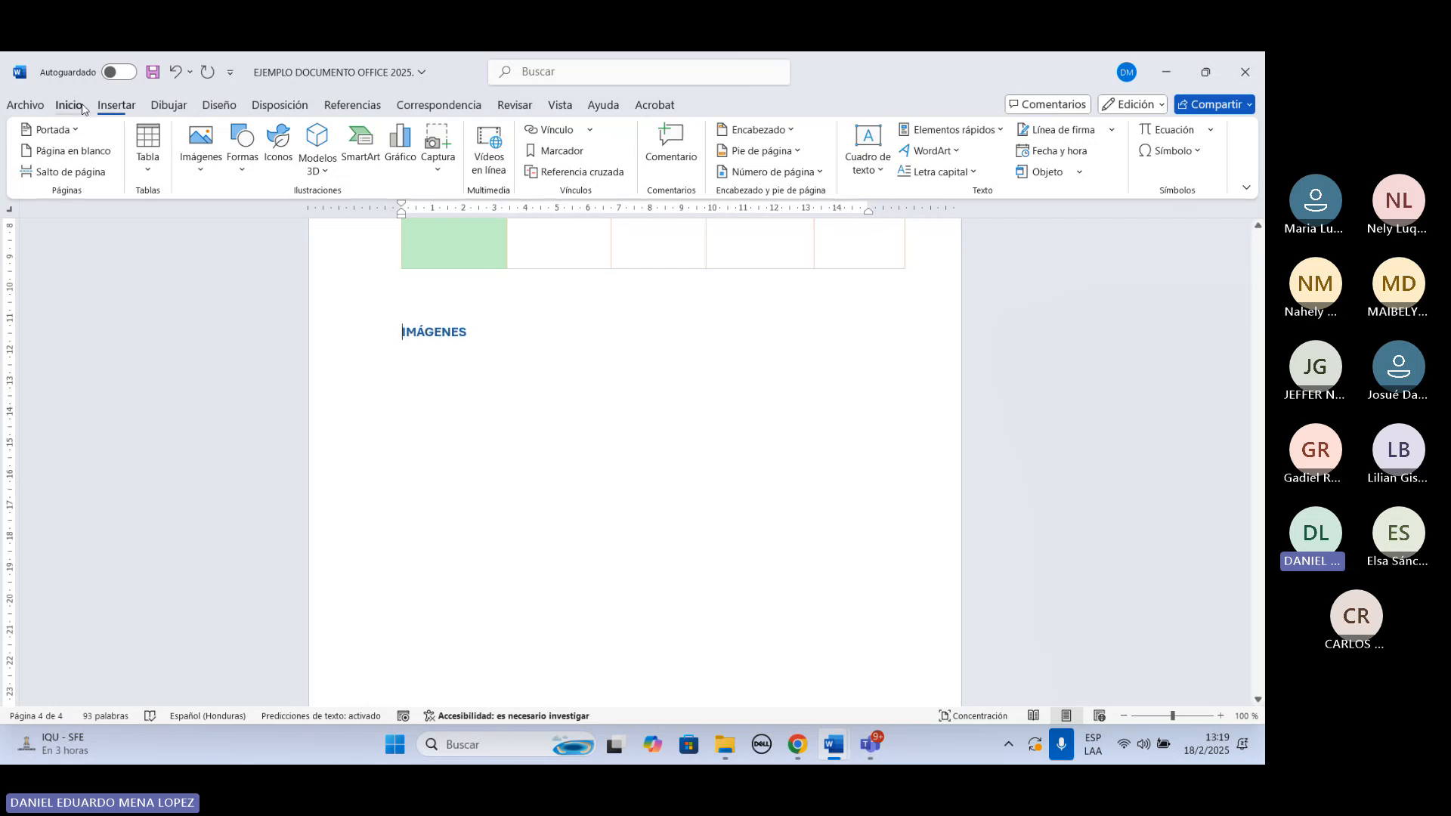
pyautogui.click(82, 107)
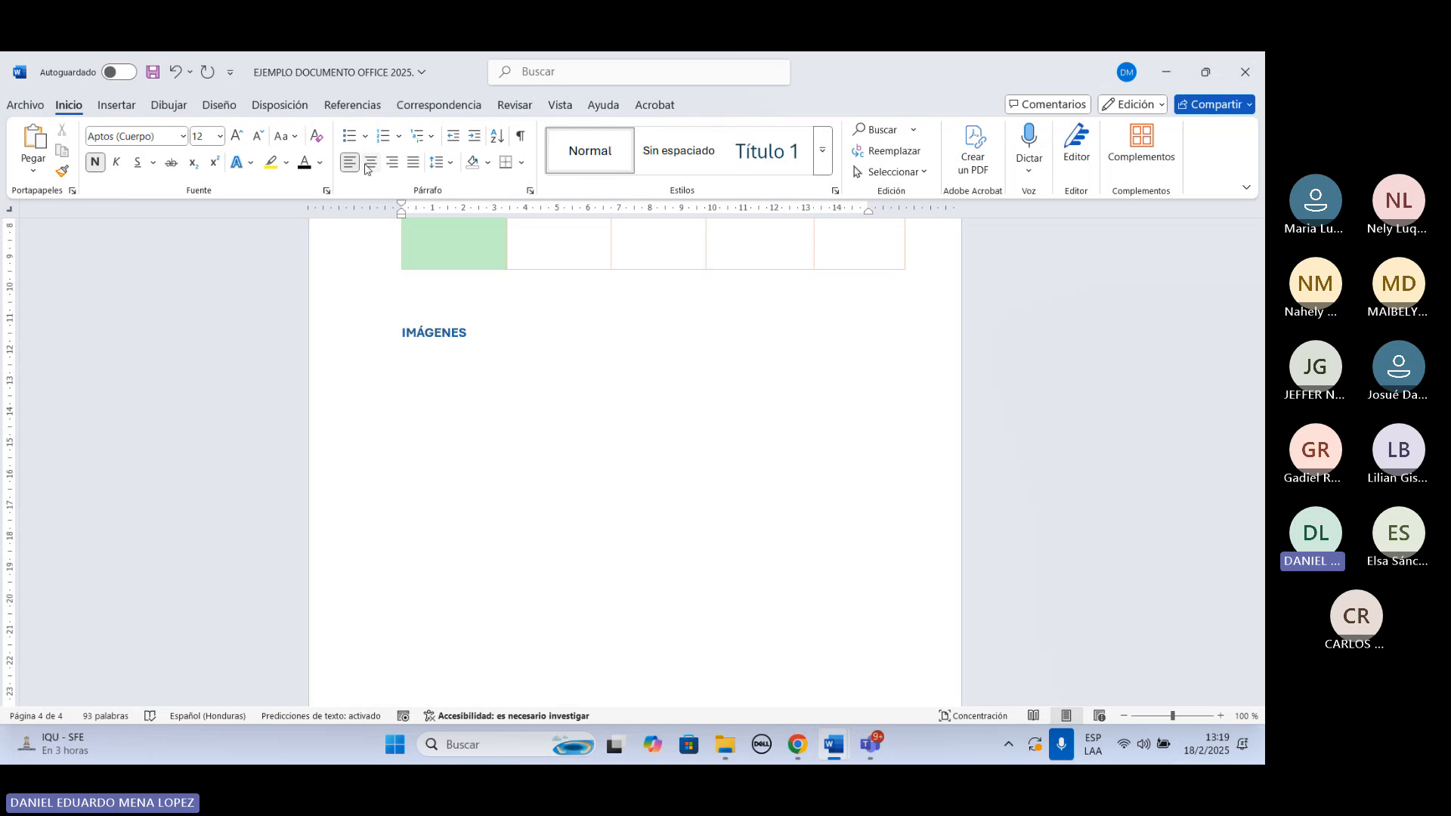
pyautogui.click(368, 166)
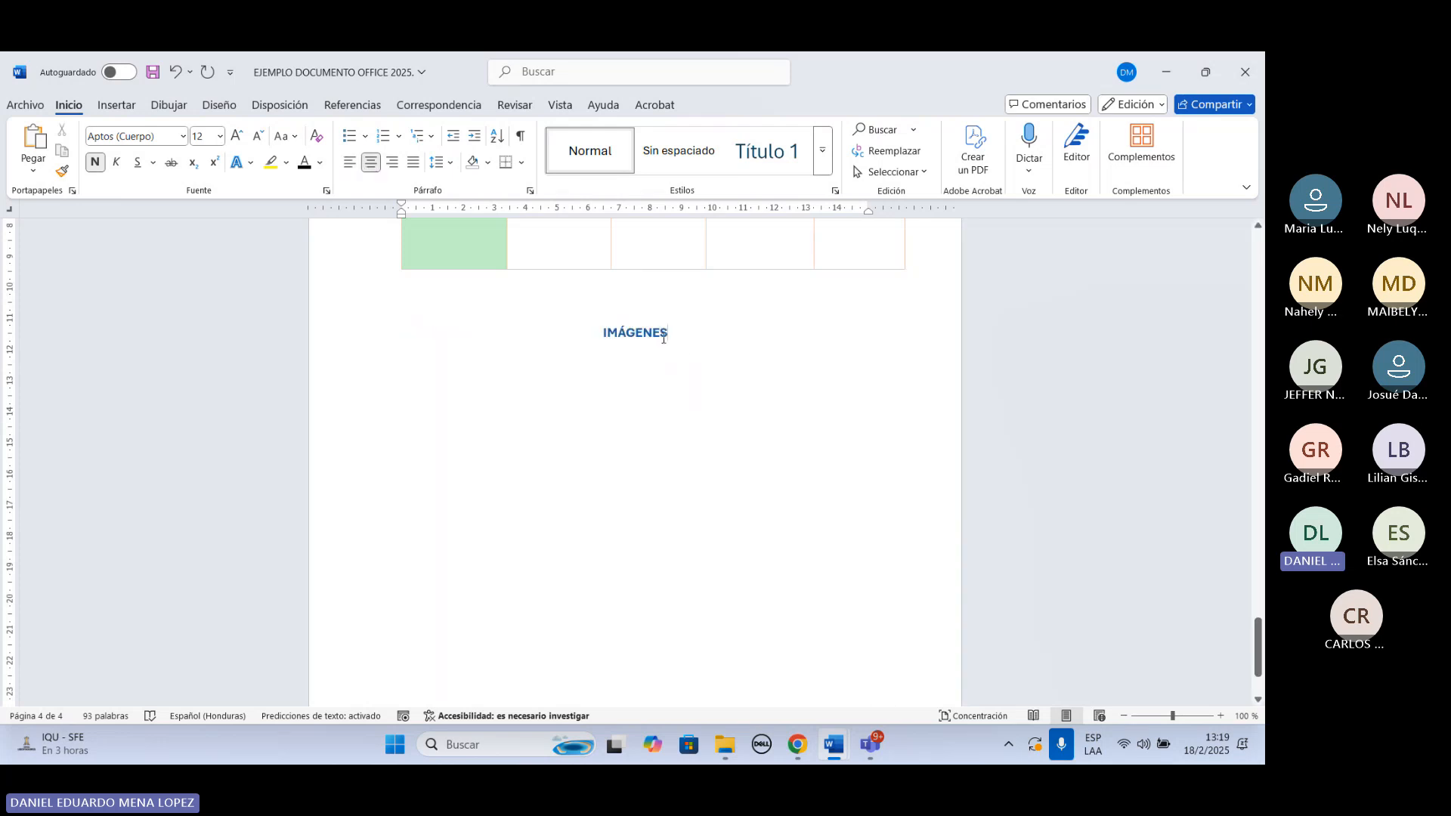
# Set the "IMÁGENES" heading to font size 14 and start a left-aligned paragraph below it.
pyautogui.moveTo(675, 334); pyautogui.dragTo(583, 332)
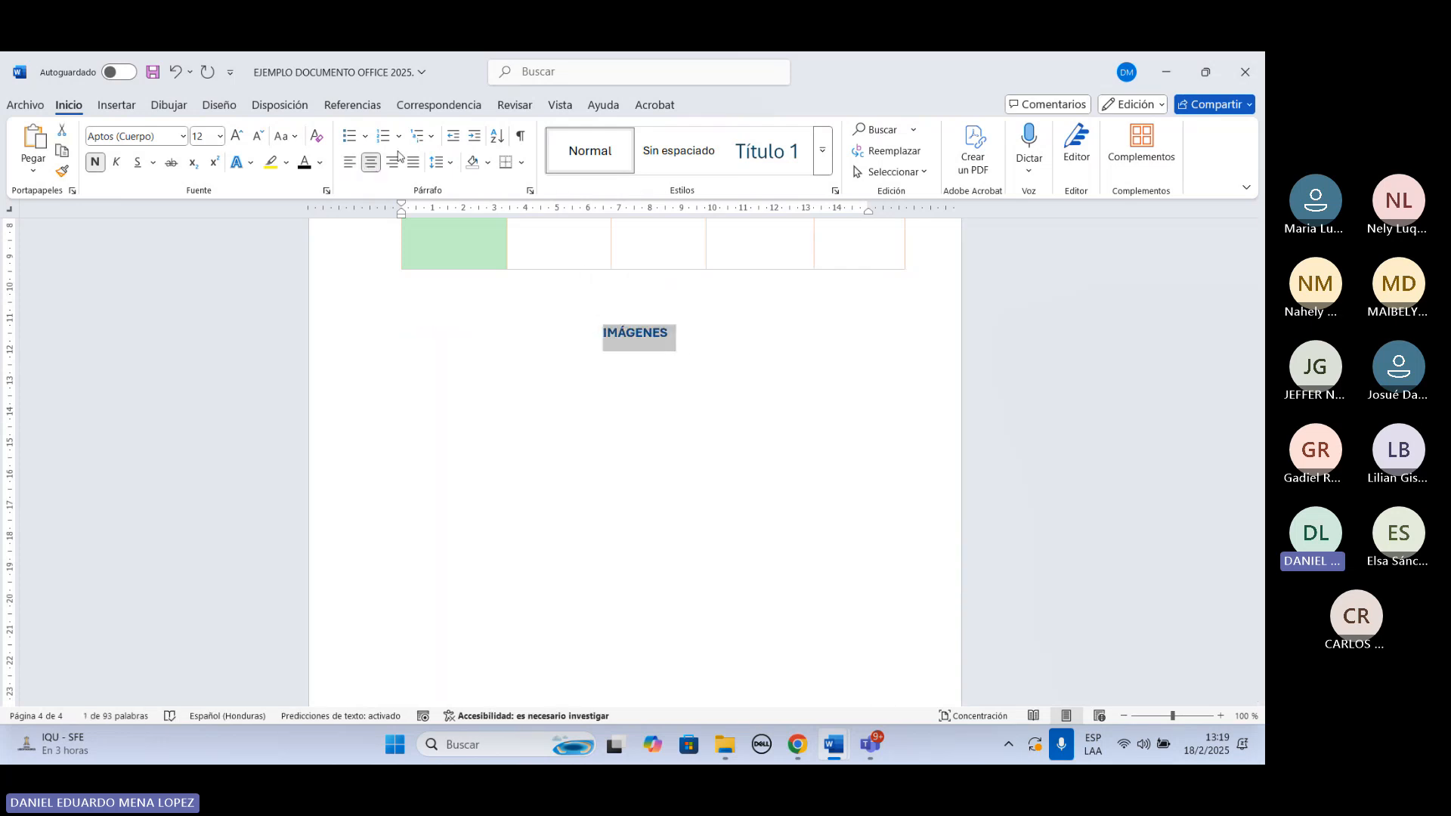
pyautogui.click(220, 136)
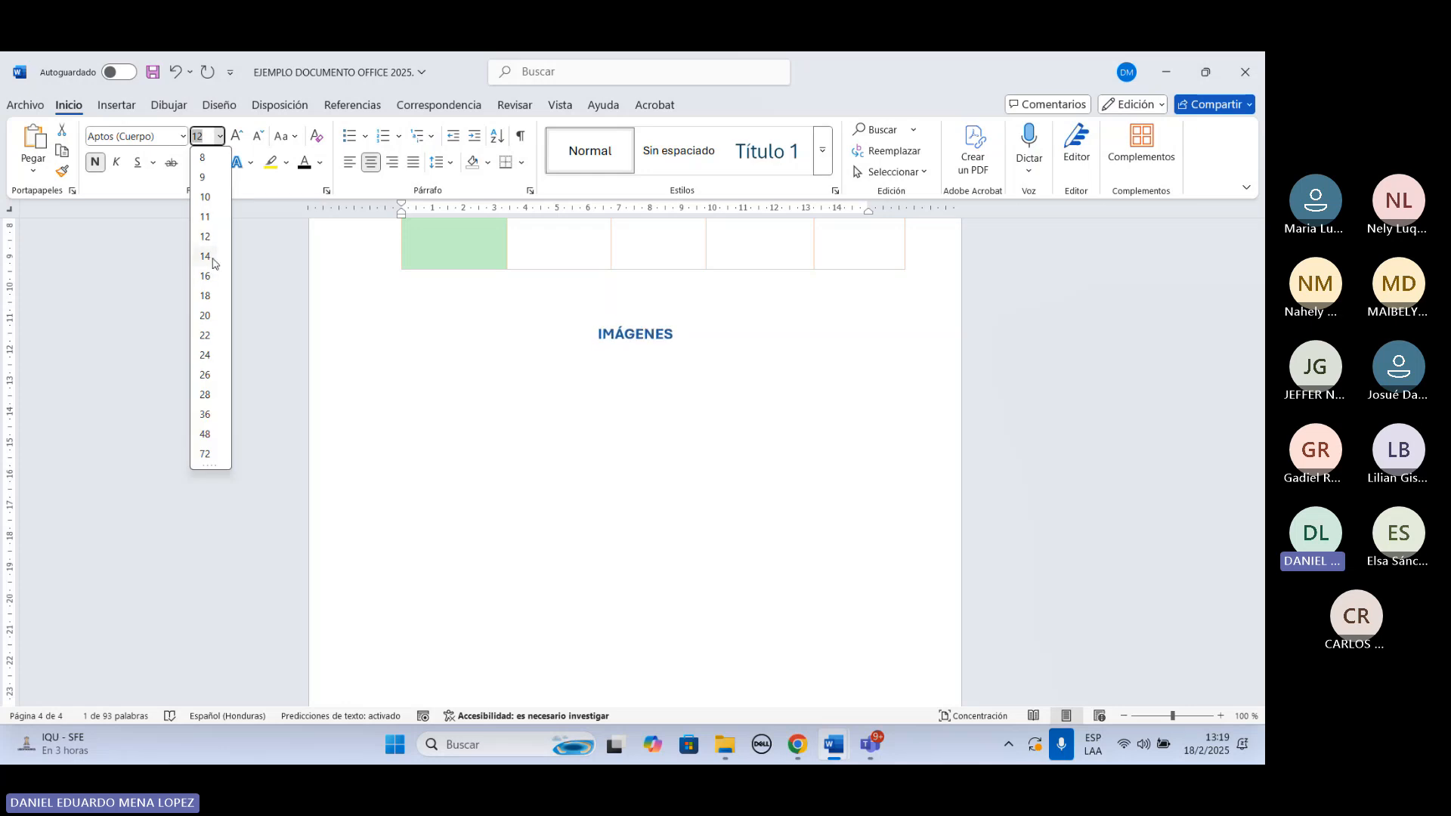
pyautogui.click(204, 257)
pyautogui.click(720, 340)
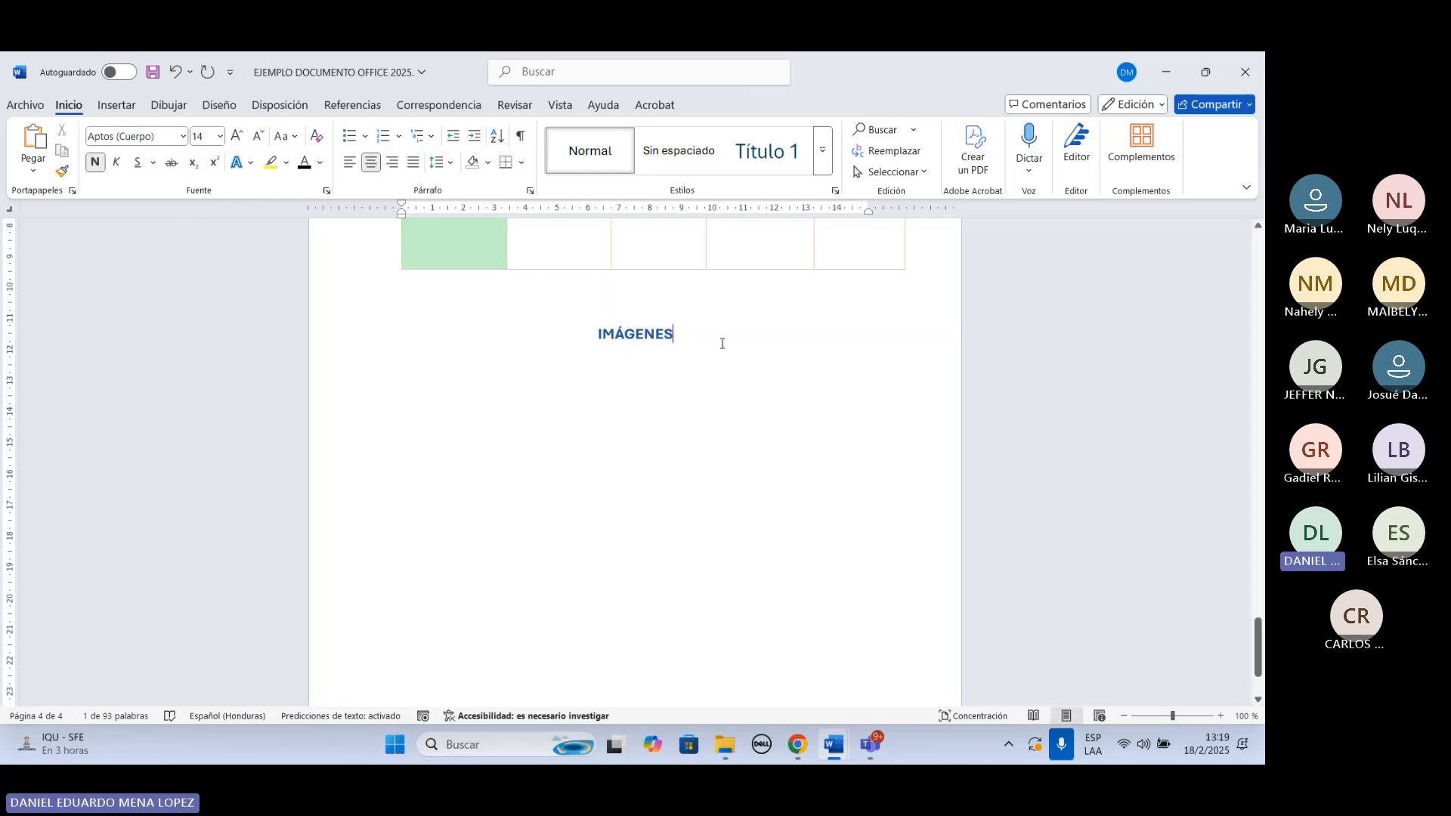
pyautogui.press('Return')
pyautogui.hotkey('ctrl', 'q')
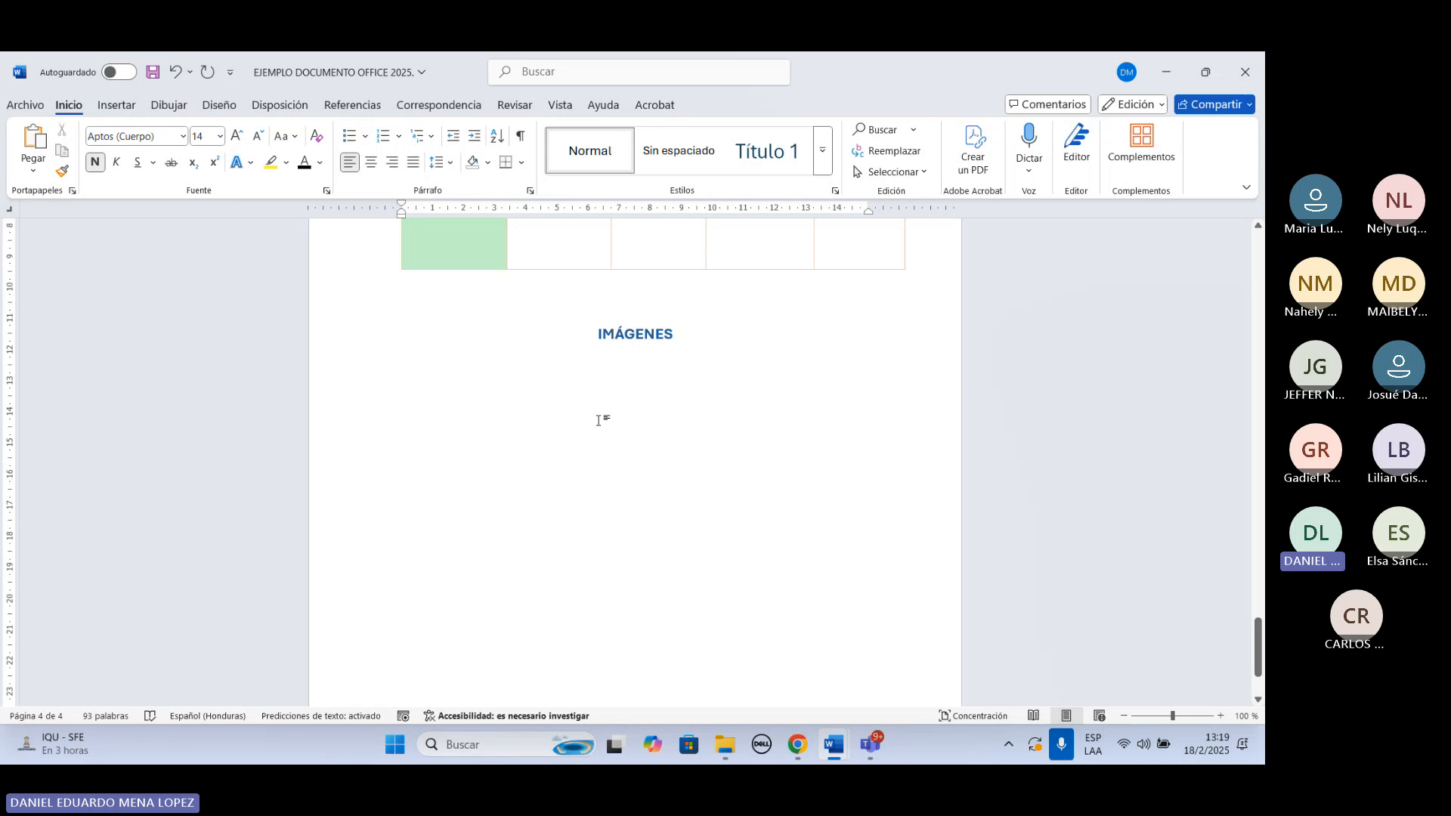
# Insert the photo of two women running, whose file name starts with "f.elconfidencial.com_original", from this device's Imágenes folder below the heading.
pyautogui.click(117, 109)
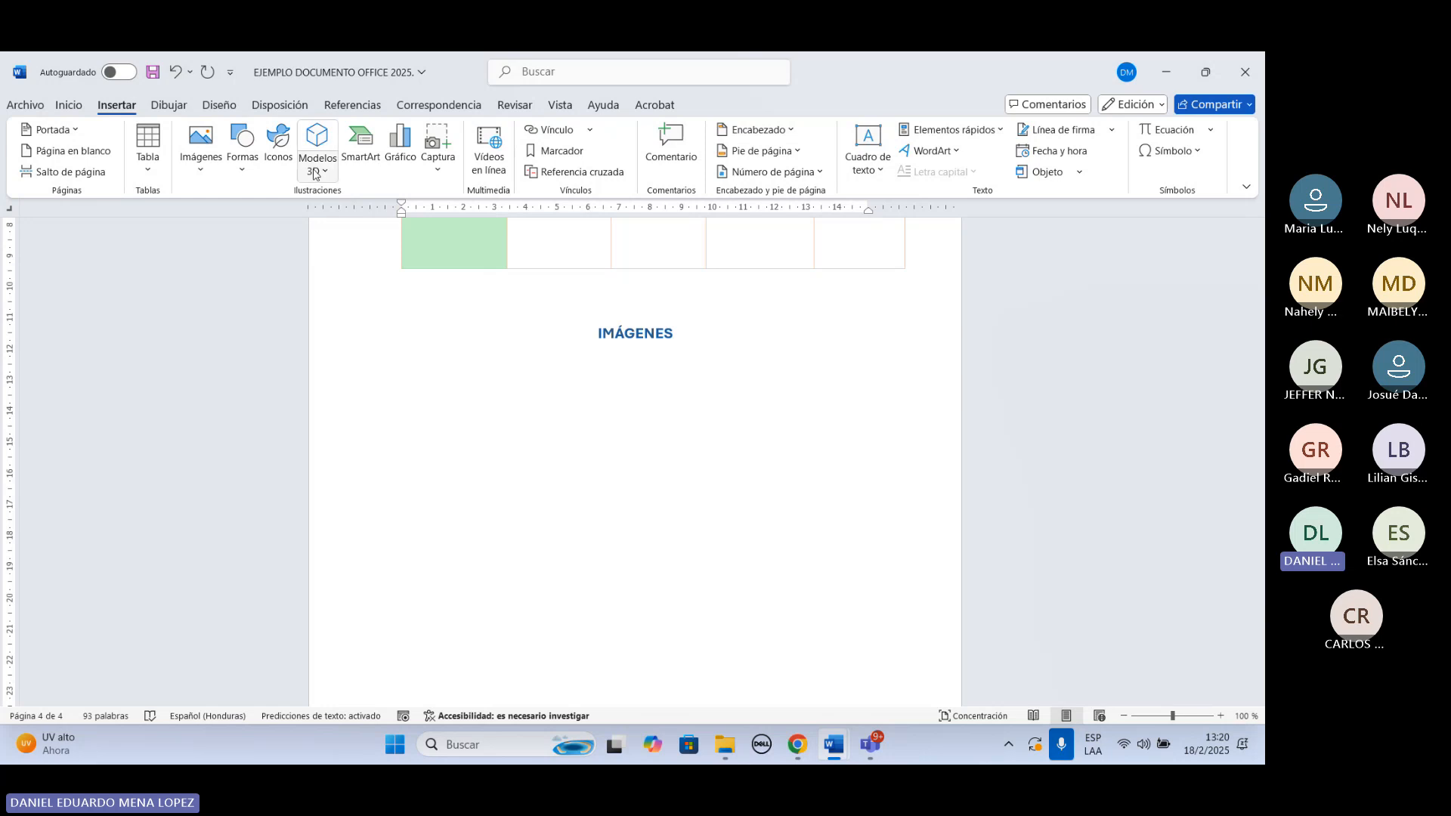
pyautogui.click(212, 168)
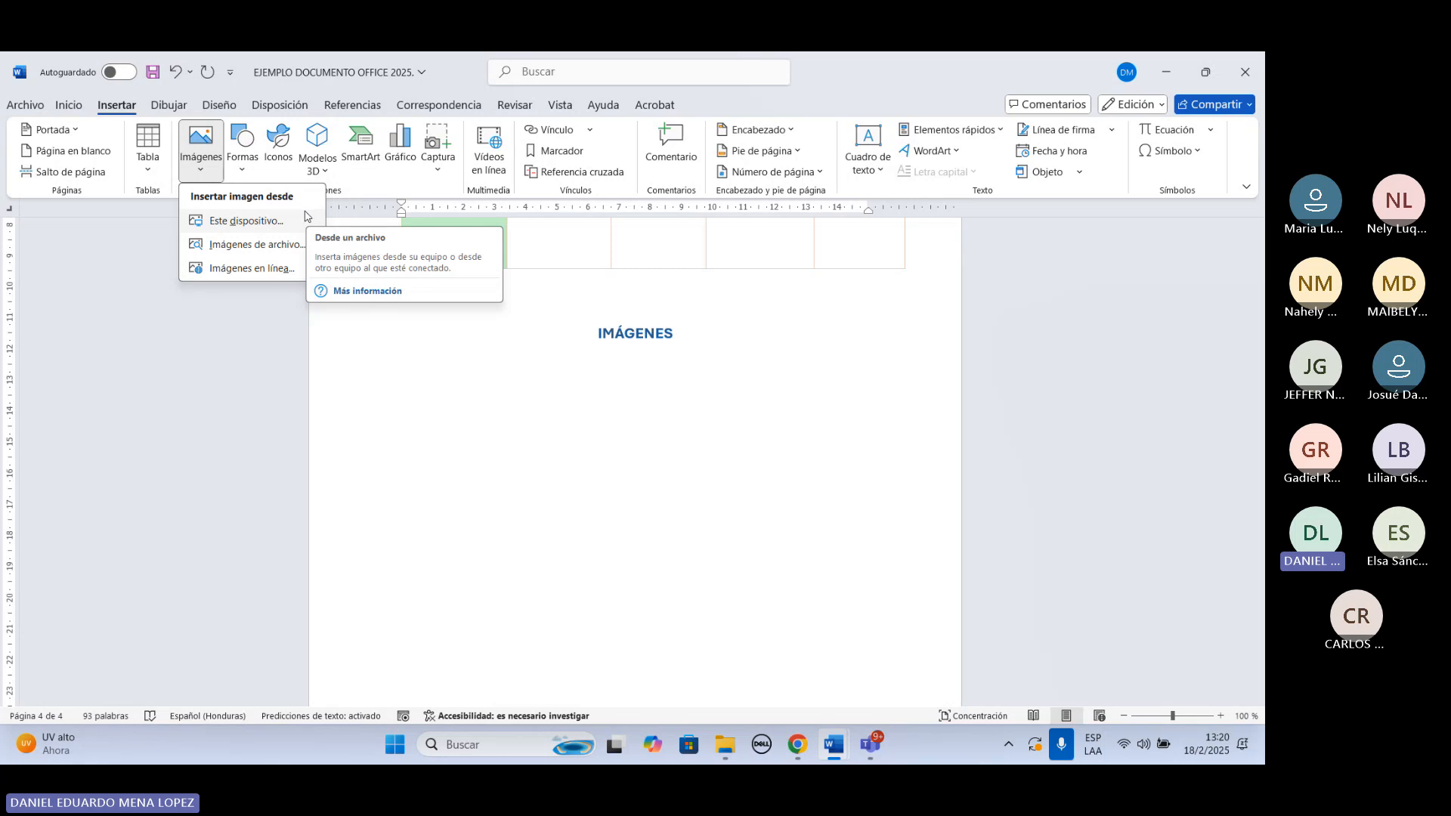
pyautogui.click(248, 221)
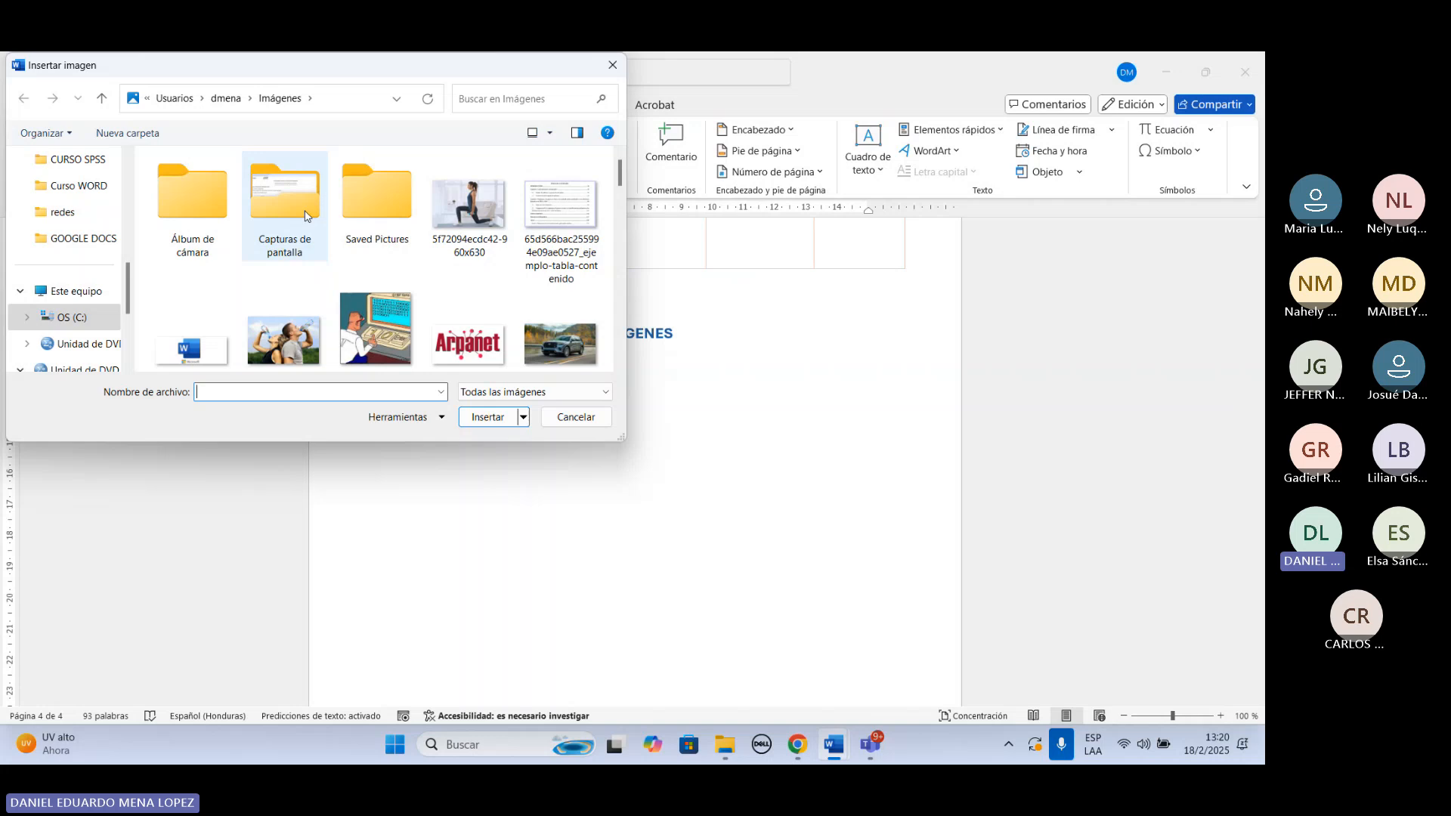
pyautogui.scroll(-2, 339, 226)
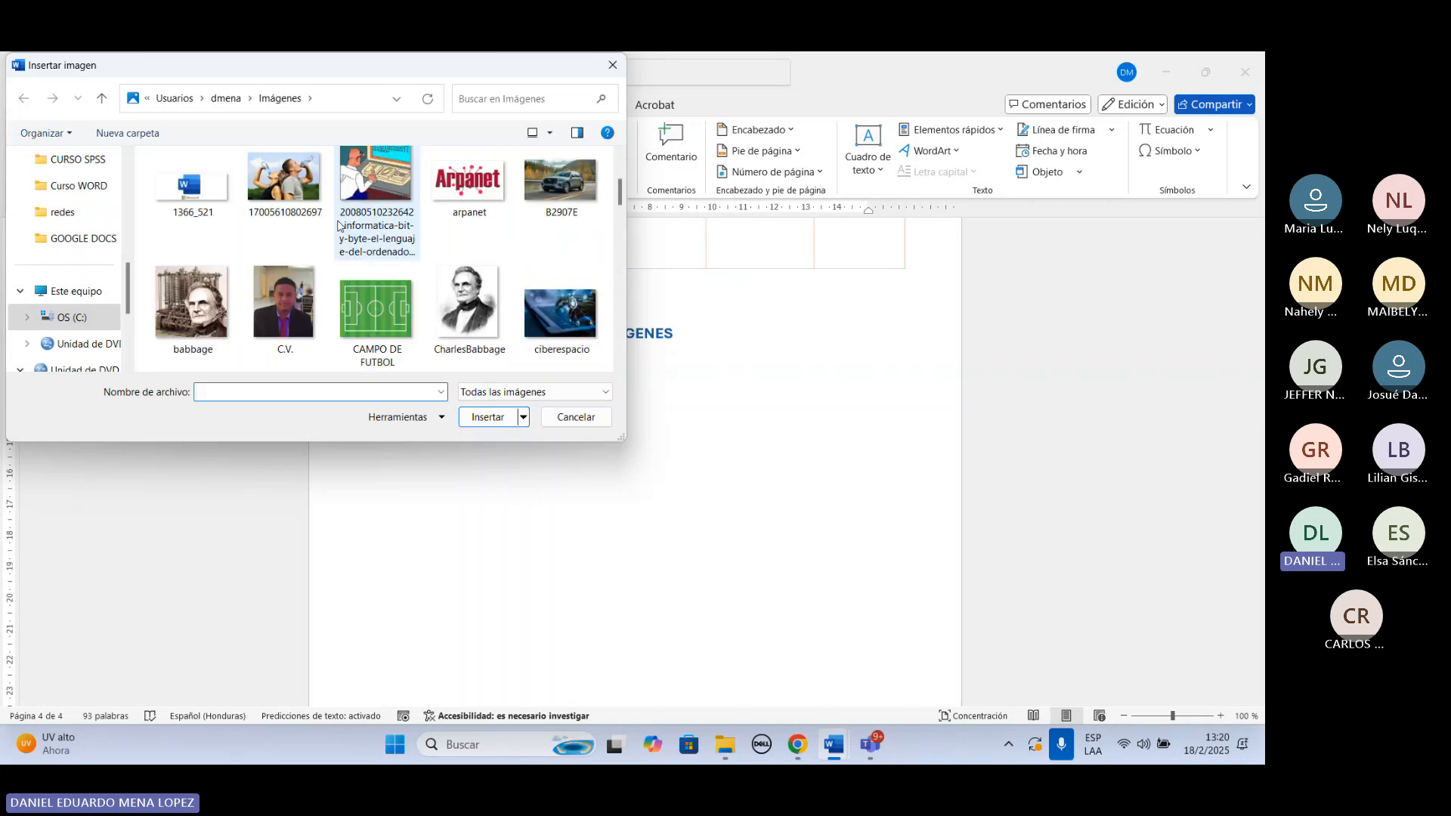
pyautogui.scroll(-3, 355, 250)
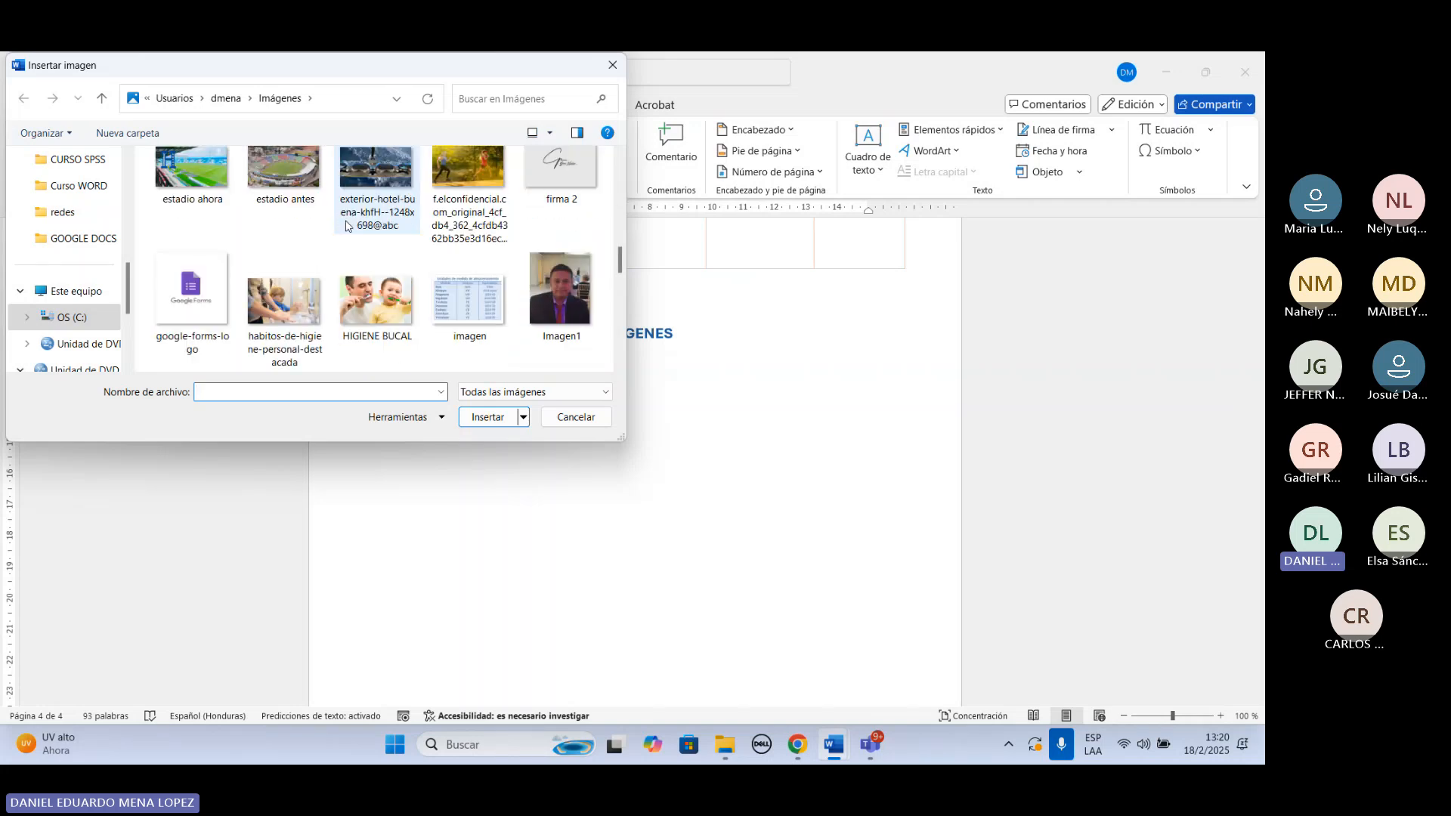
pyautogui.scroll(-3, 445, 261)
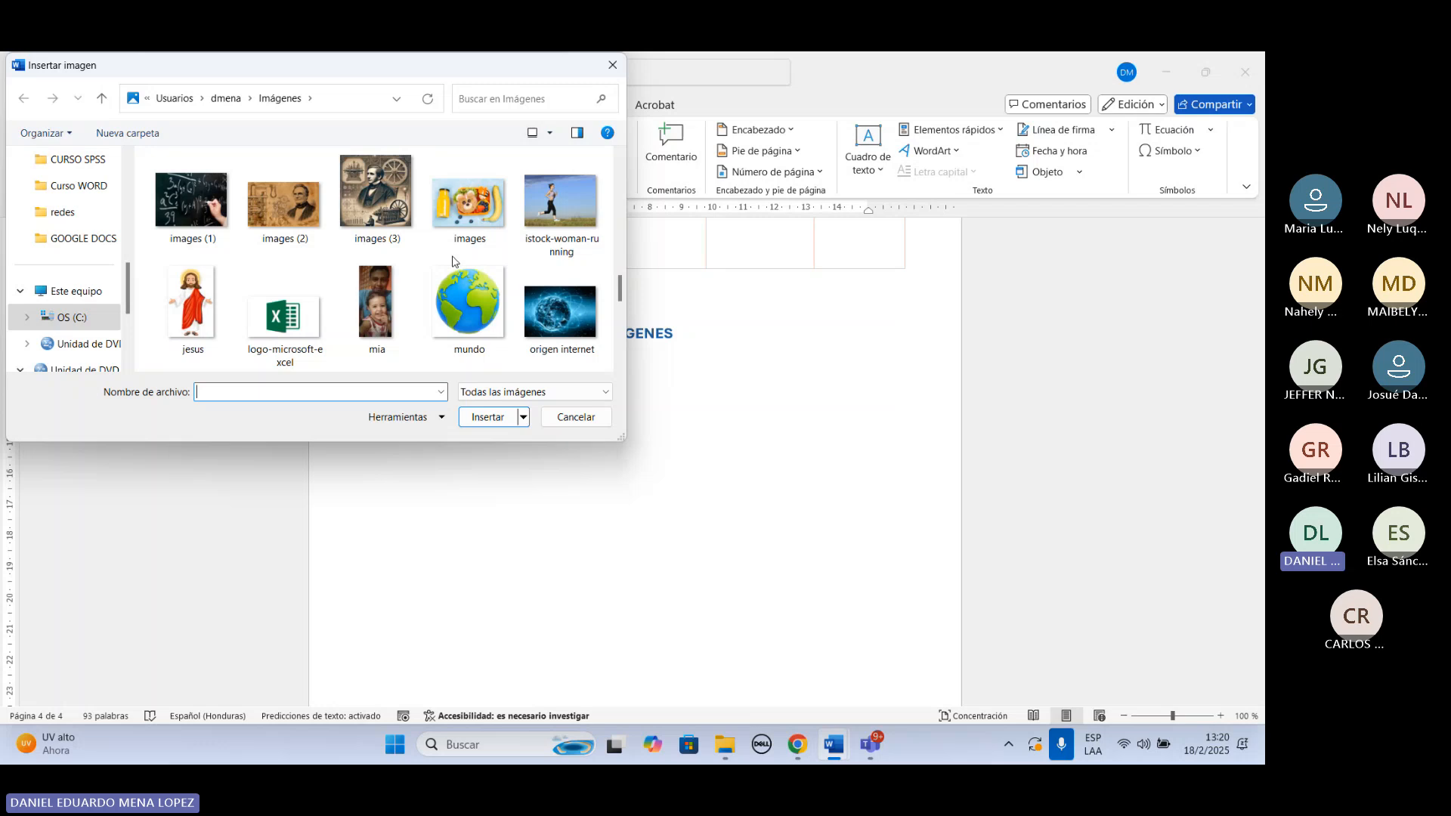
pyautogui.scroll(-3, 452, 261)
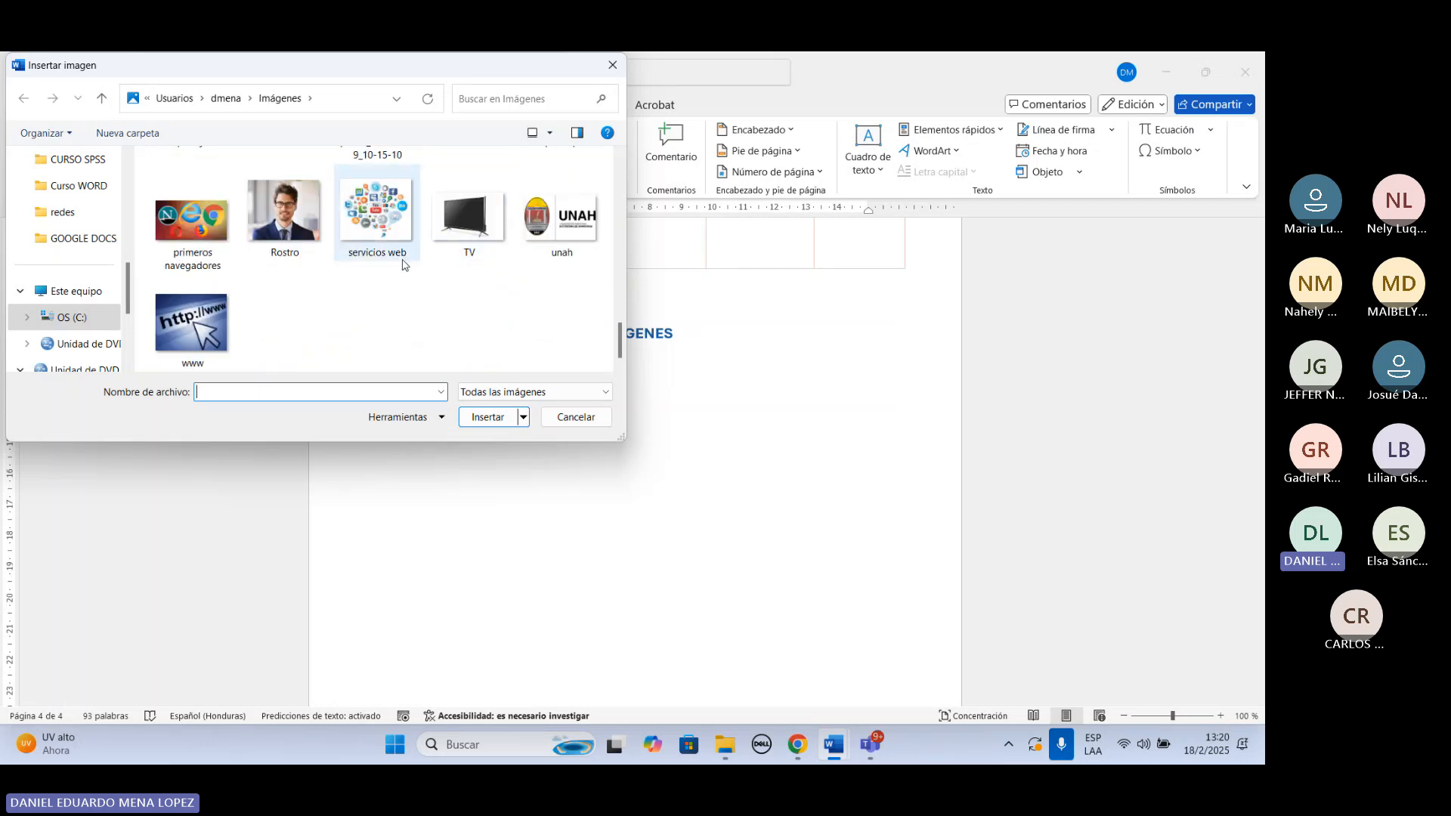
pyautogui.scroll(10, 442, 302)
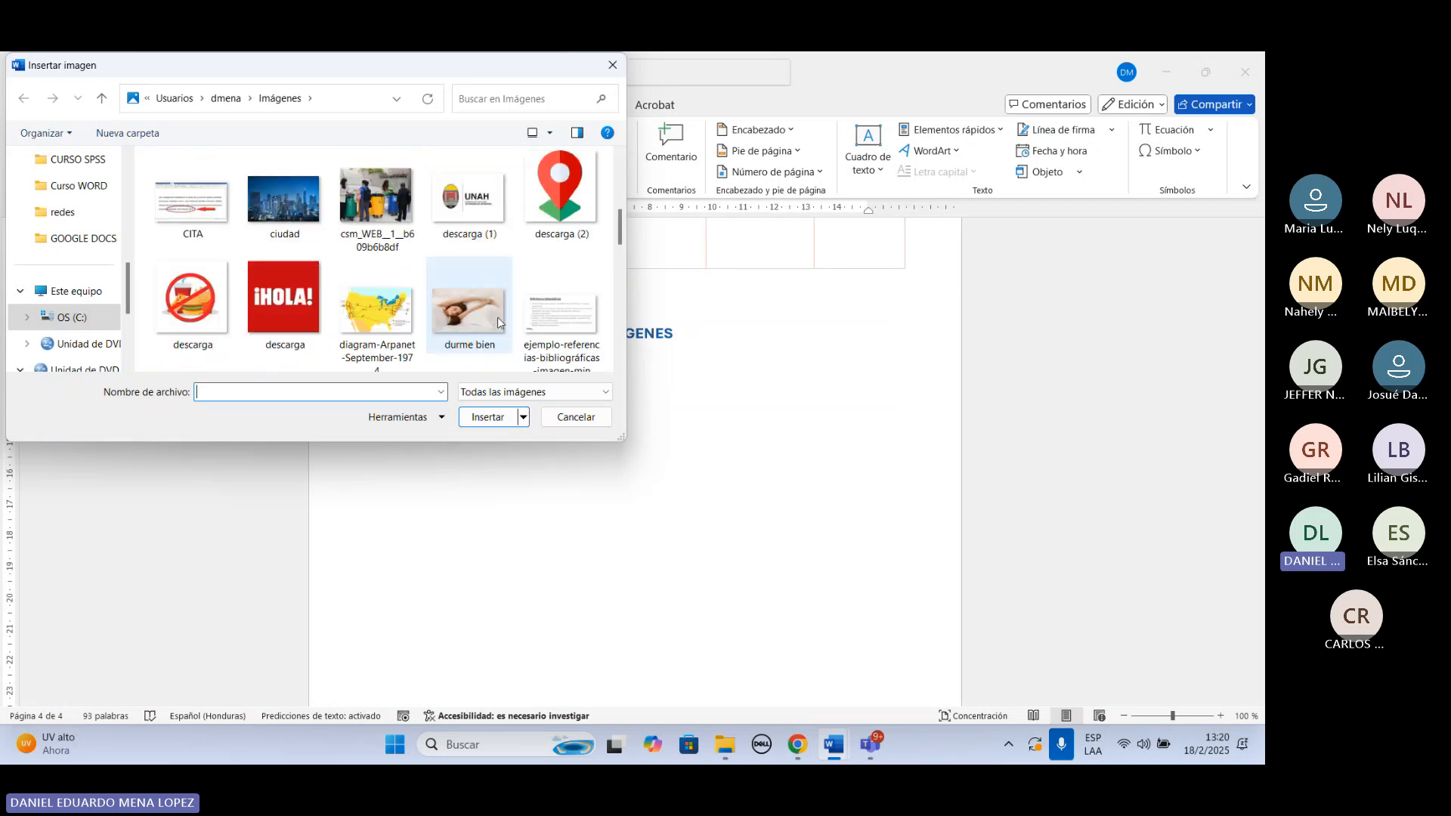
pyautogui.scroll(-3, 468, 264)
pyautogui.click(474, 189)
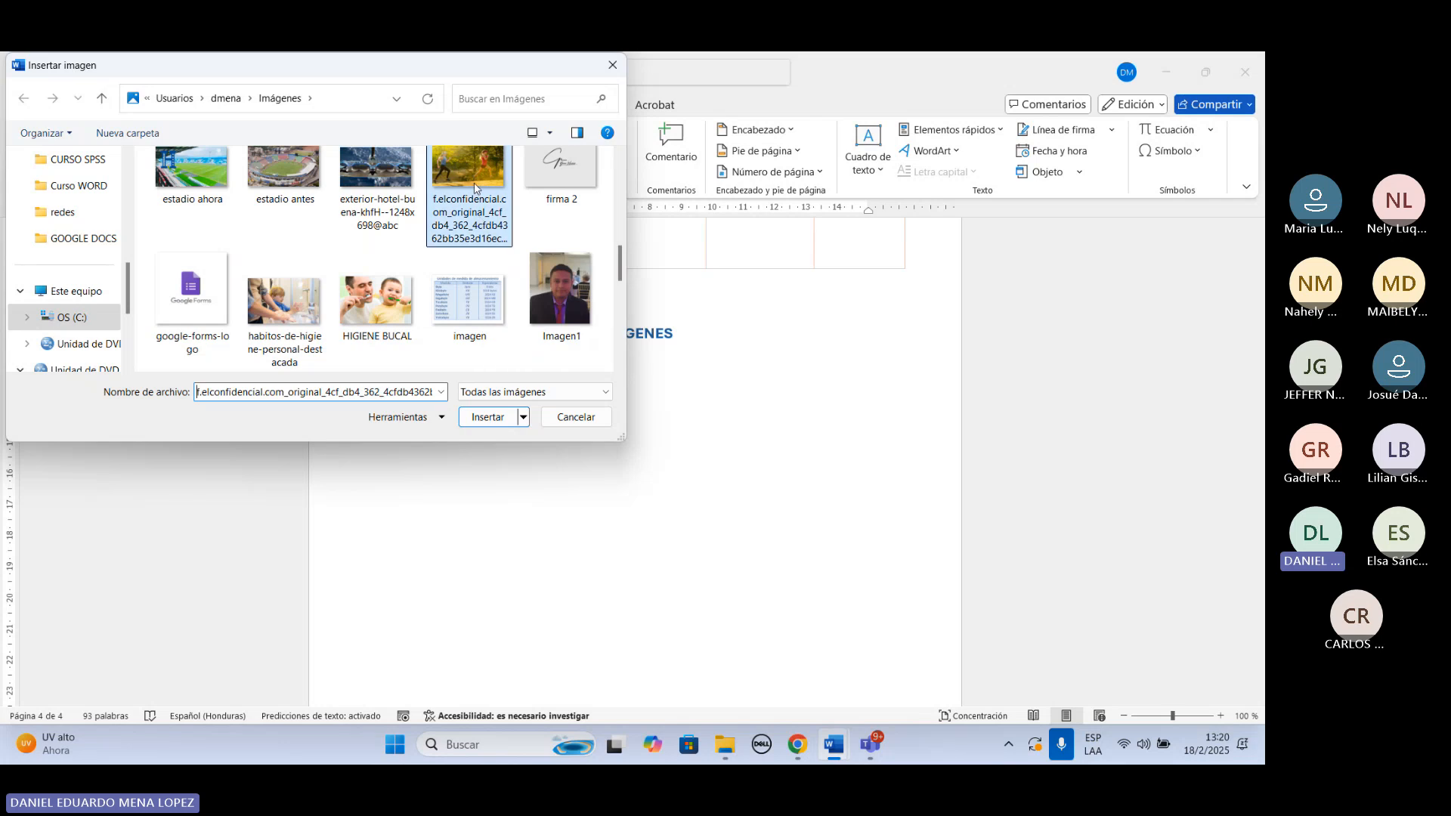
pyautogui.doubleClick(474, 188)
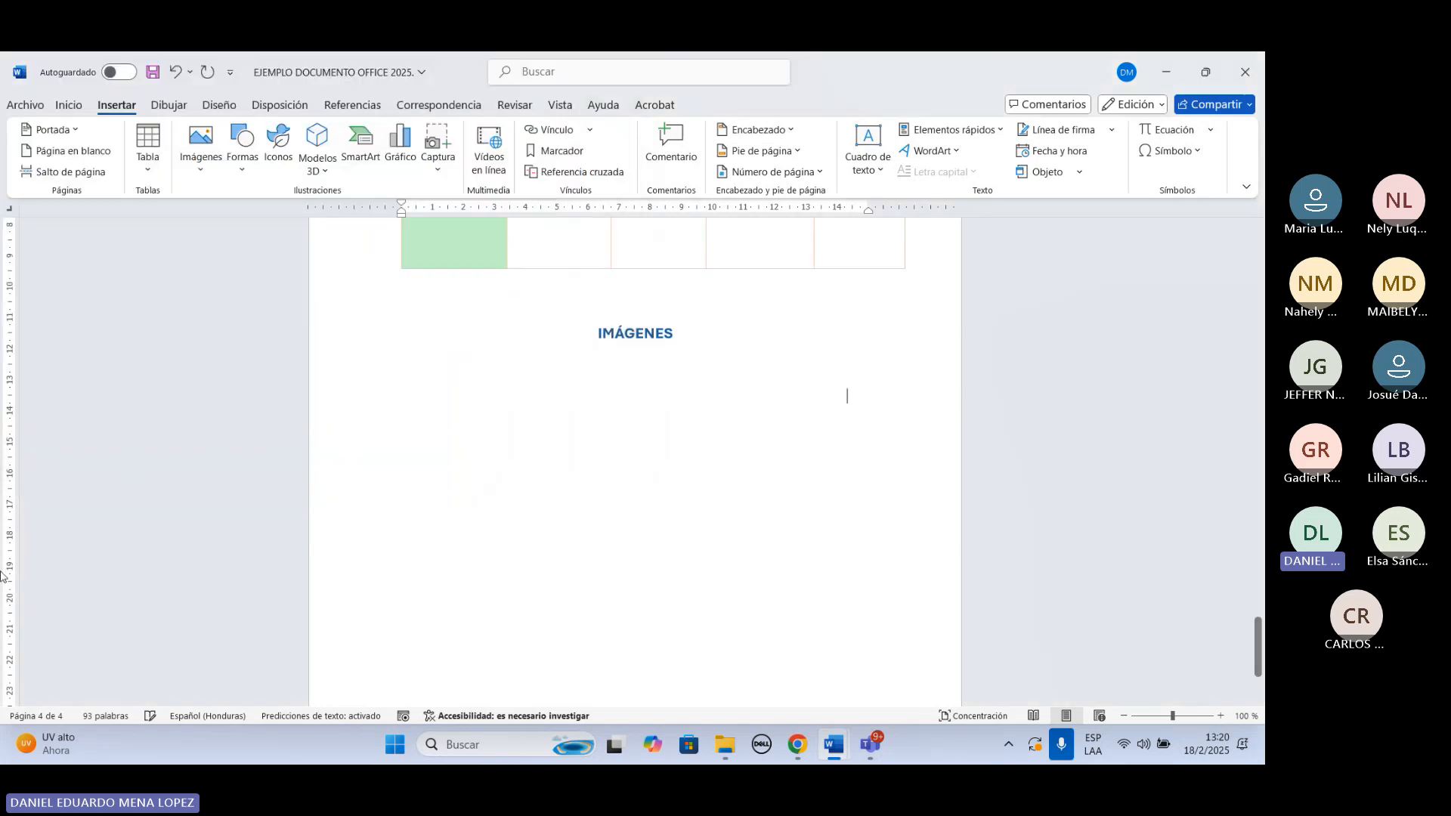
pyautogui.click(927, 417)
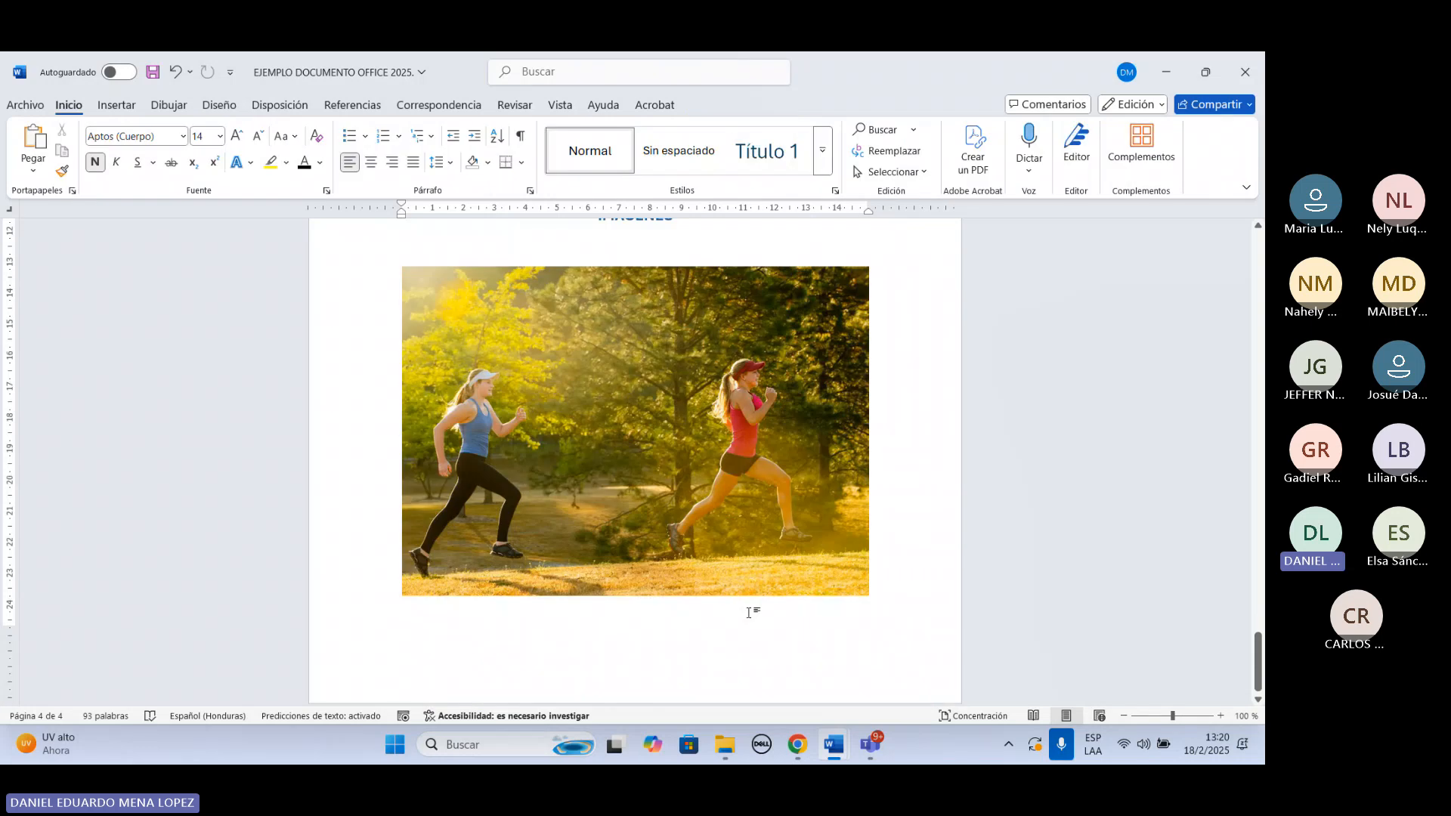
# Apply the rectangular picture style with soft, blurred edges to the photo of the two runners.
pyautogui.scroll(3, 748, 612)
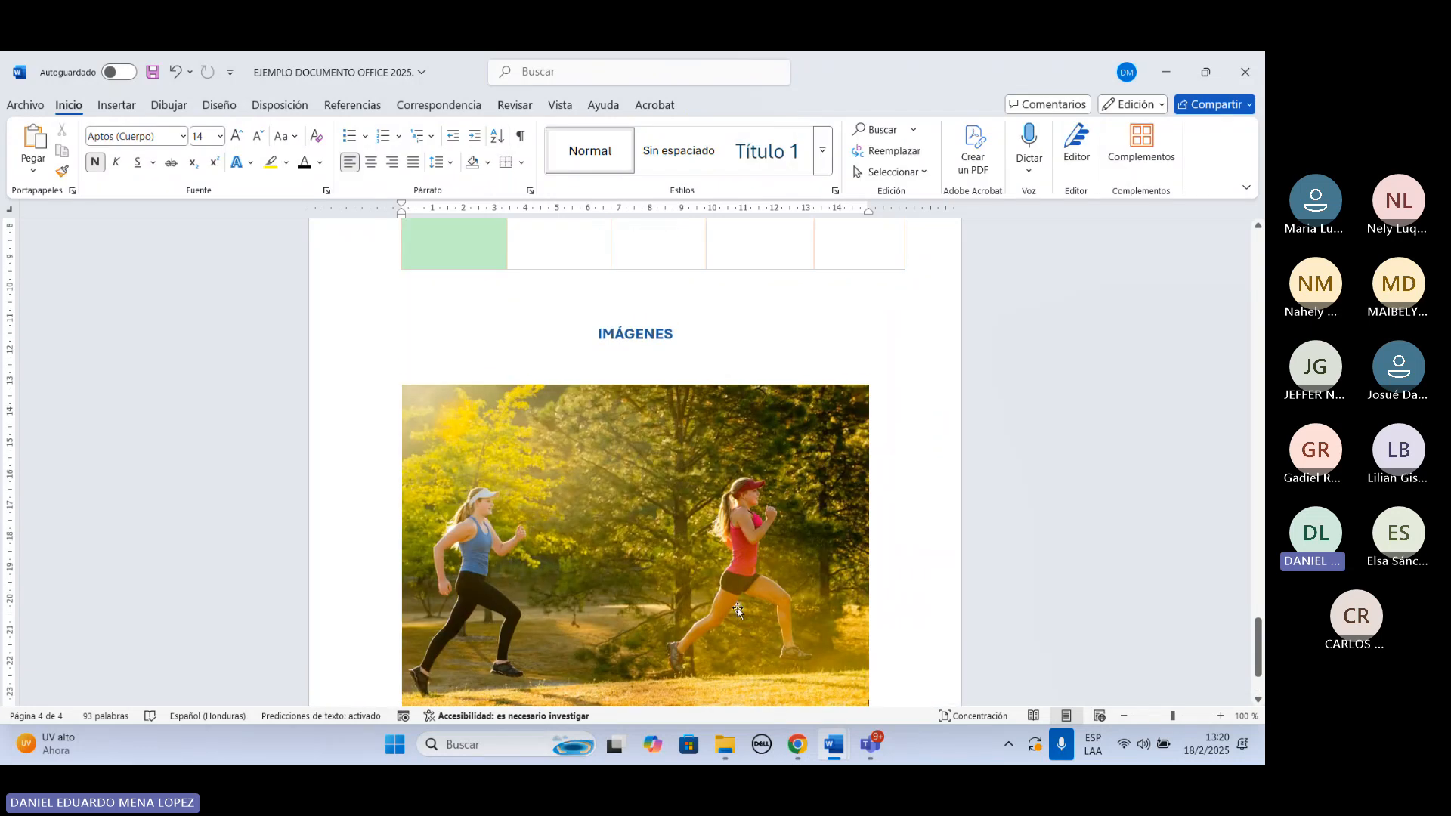
pyautogui.scroll(-2, 738, 610)
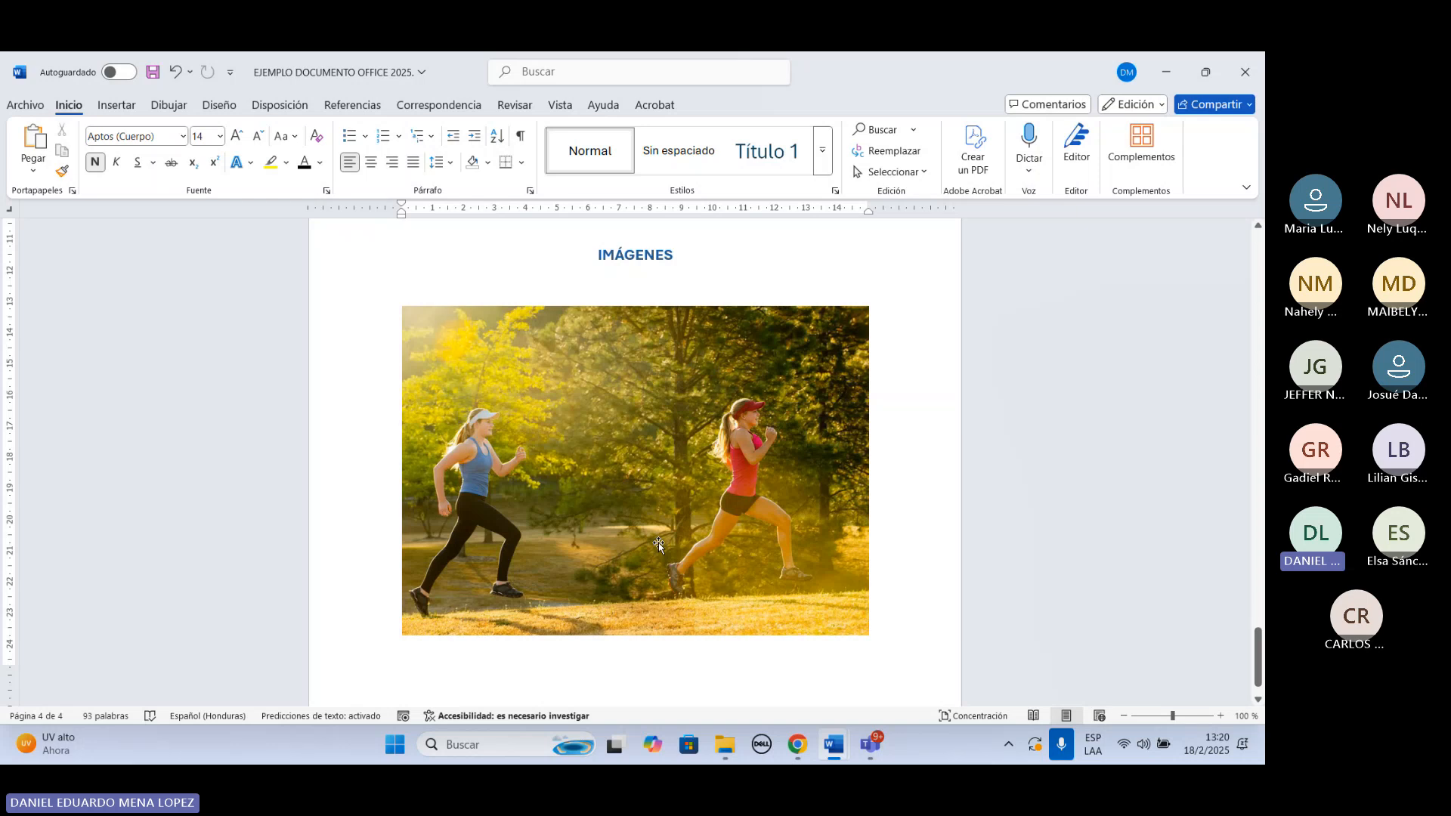
pyautogui.click(704, 441)
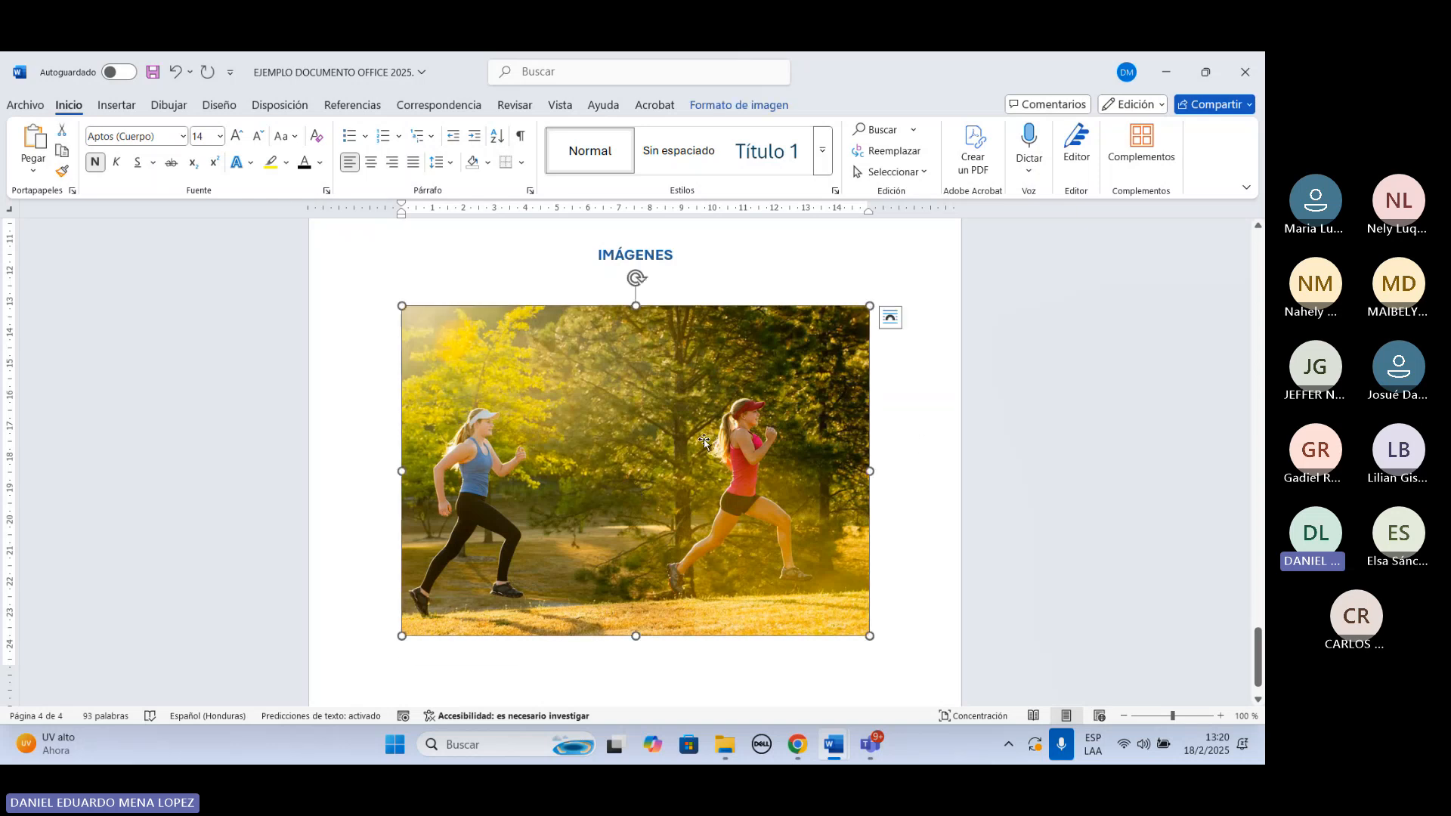
pyautogui.click(725, 108)
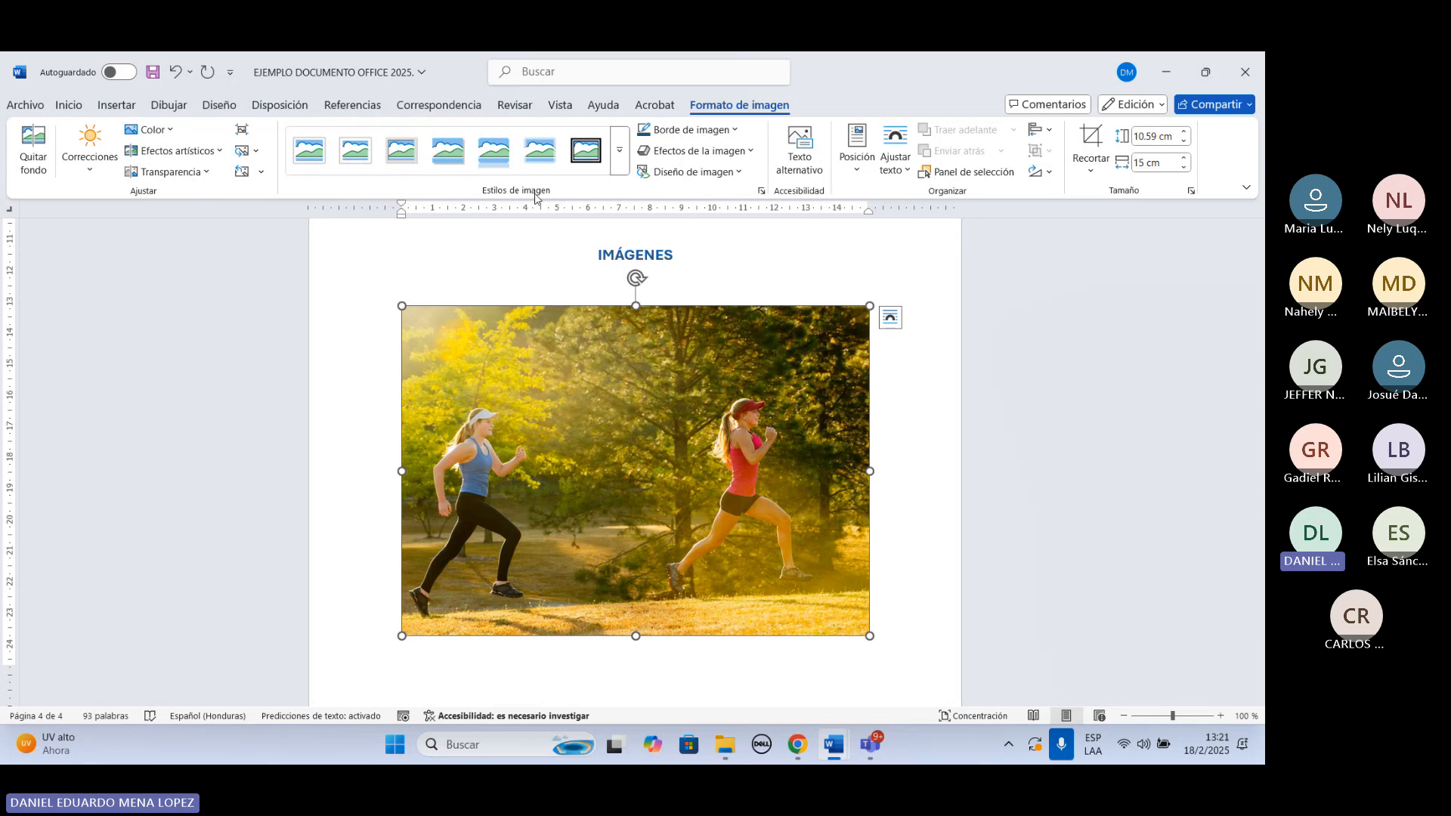
pyautogui.click(619, 162)
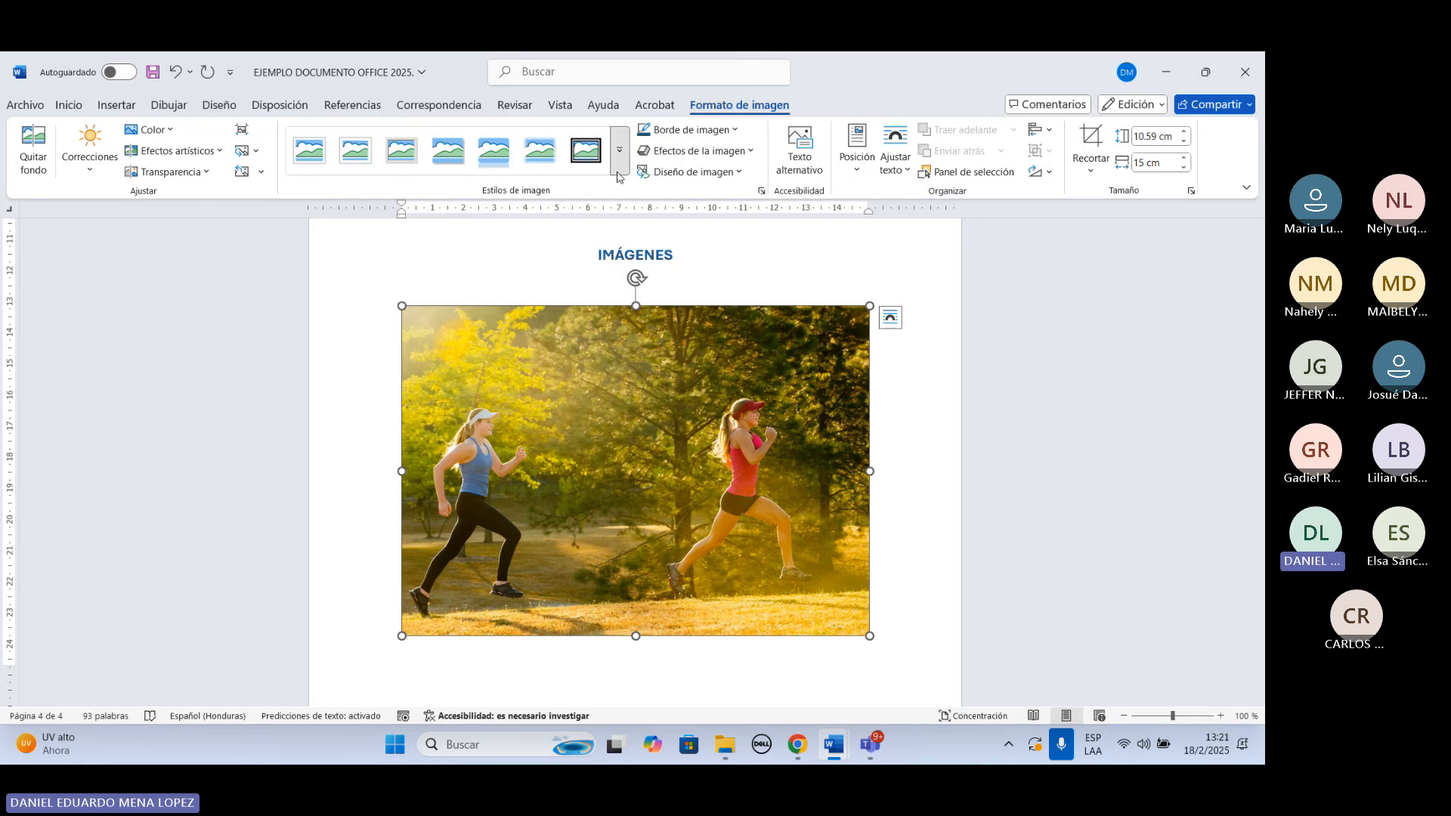
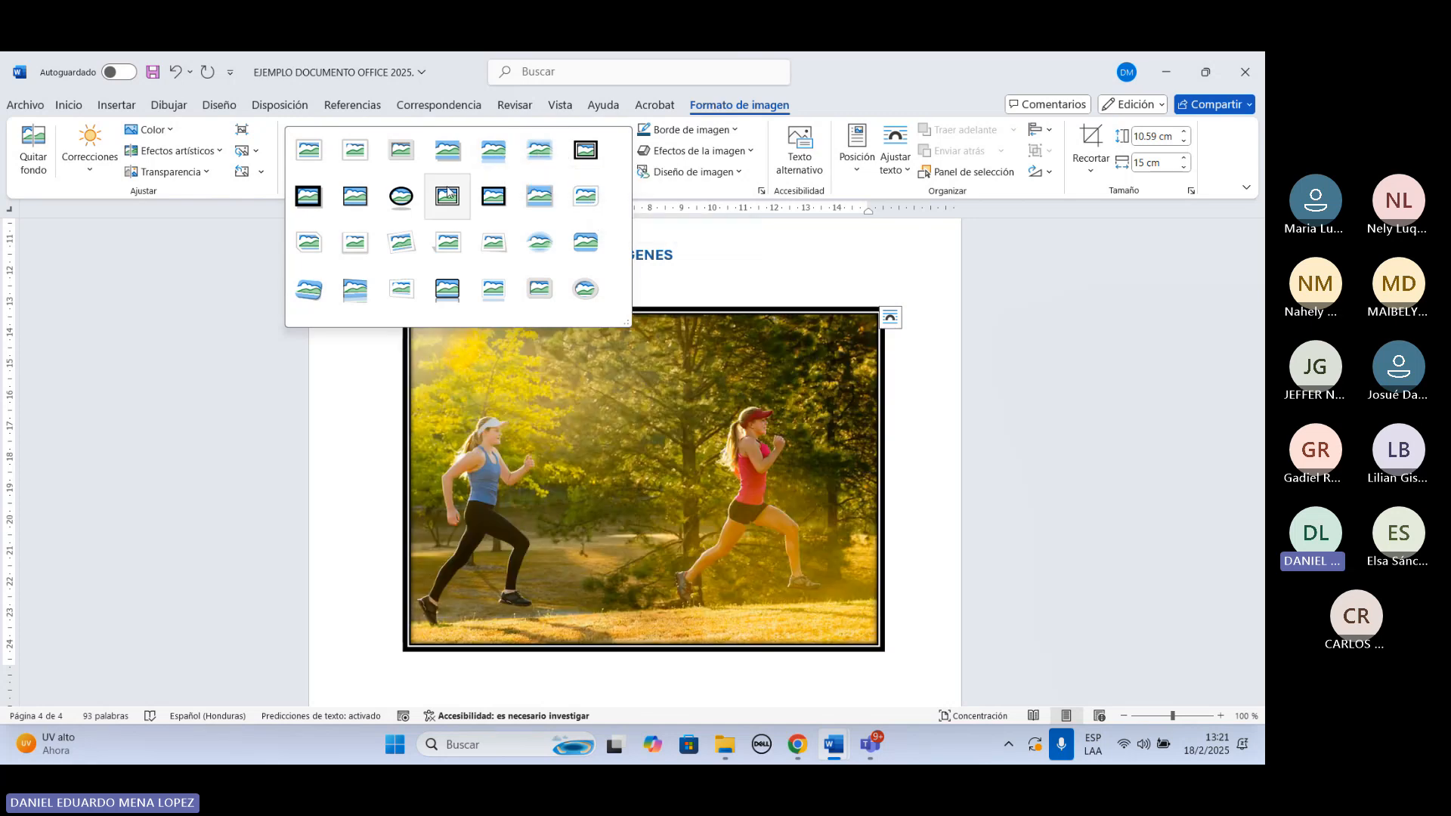
pyautogui.click(531, 155)
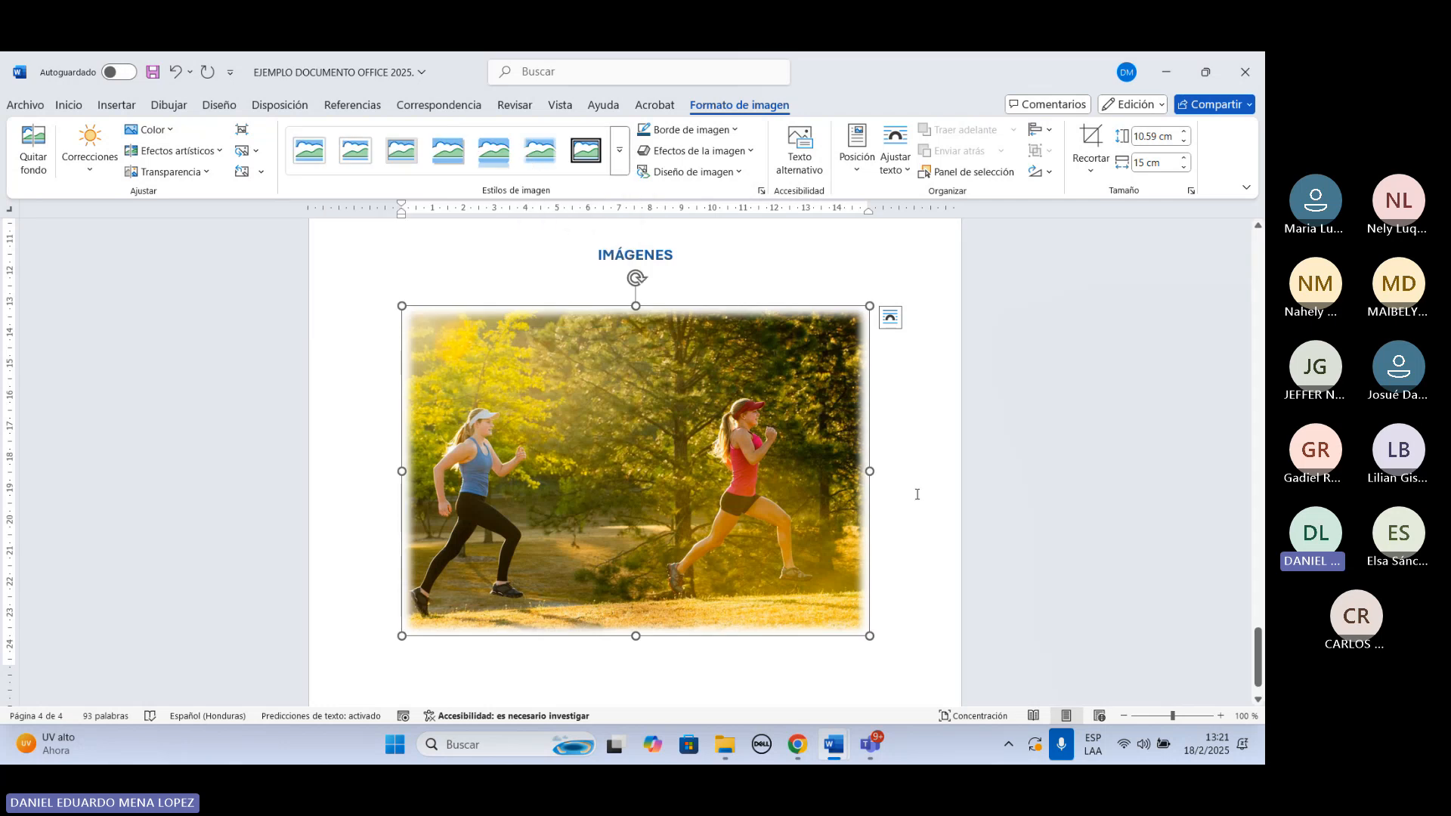
pyautogui.click(915, 419)
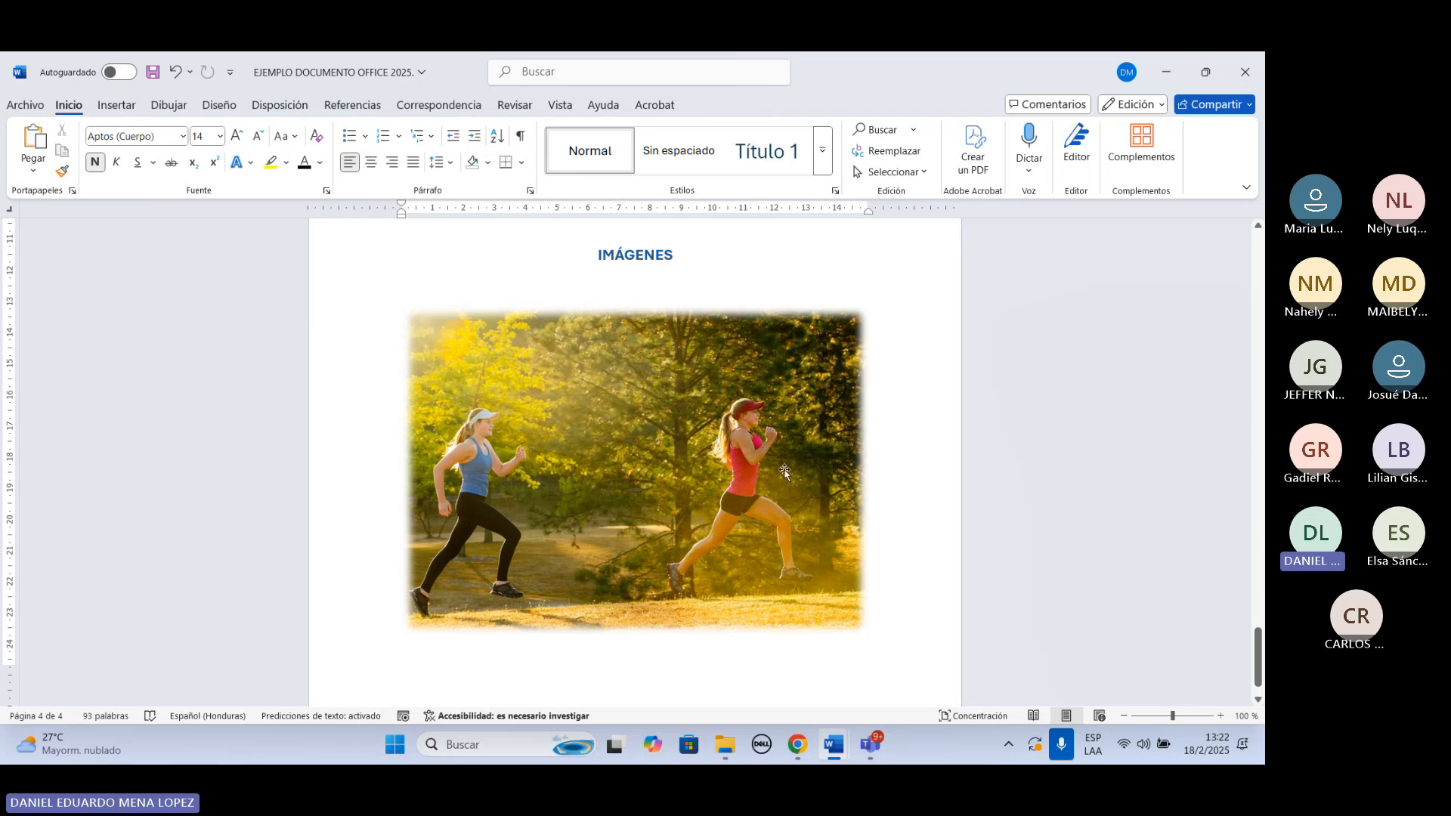
# Select the runners' photo again to work with its picture styles.
pyautogui.click(741, 478)
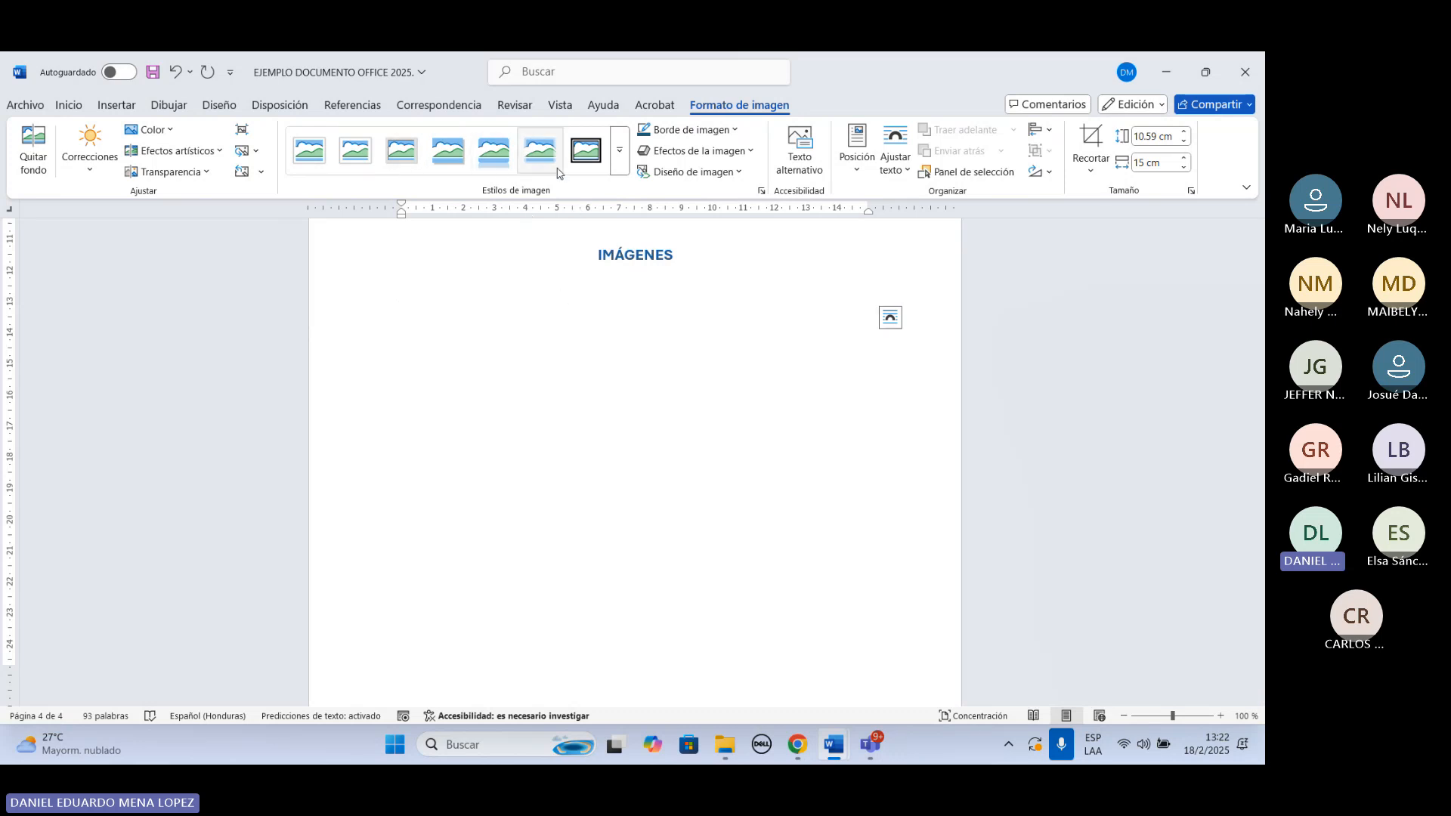
# Apply the double black frame picture style to the runners photo under the IMÁGENES heading.
pyautogui.click(619, 161)
pyautogui.click(586, 150)
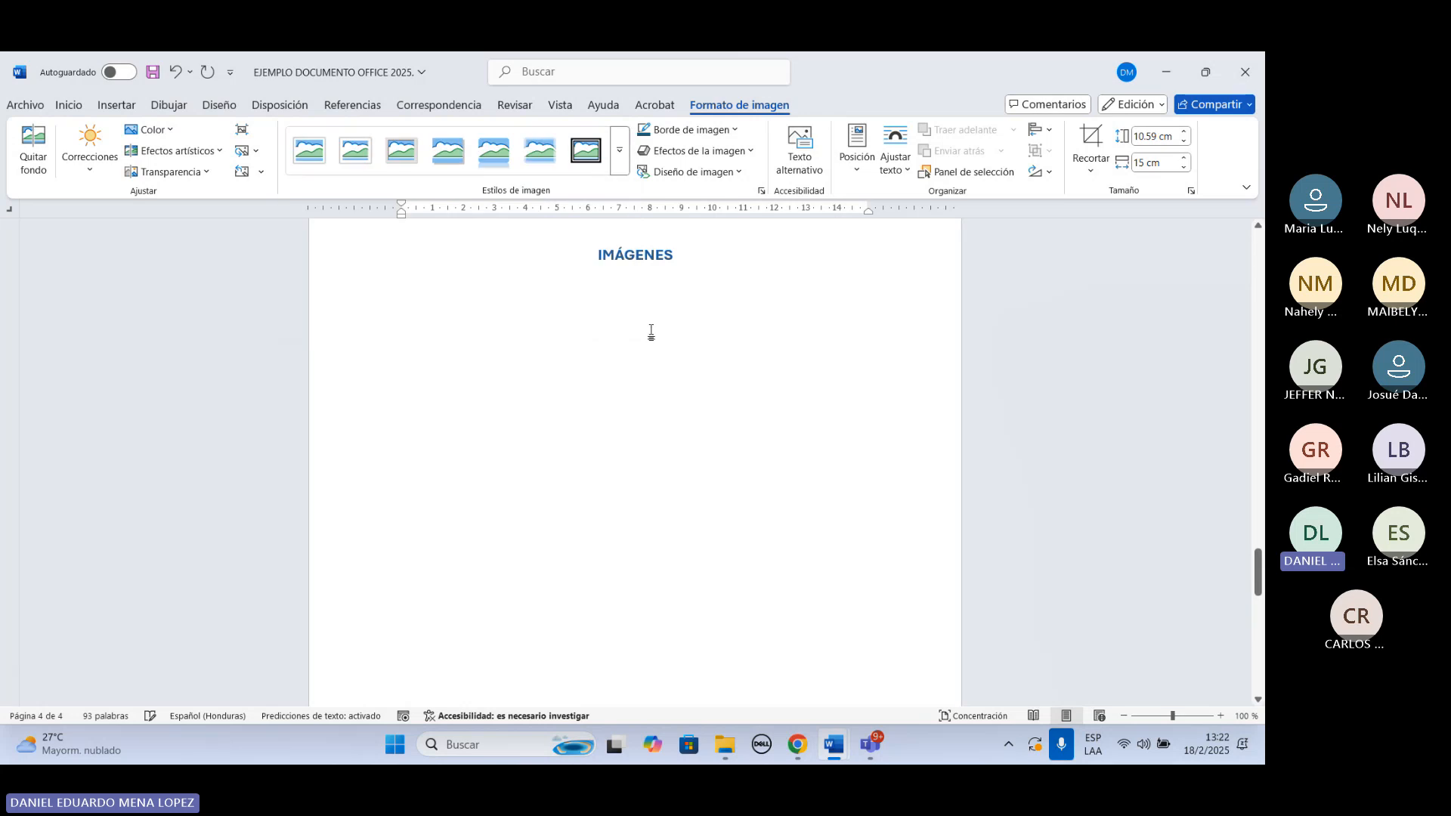
pyautogui.click(619, 161)
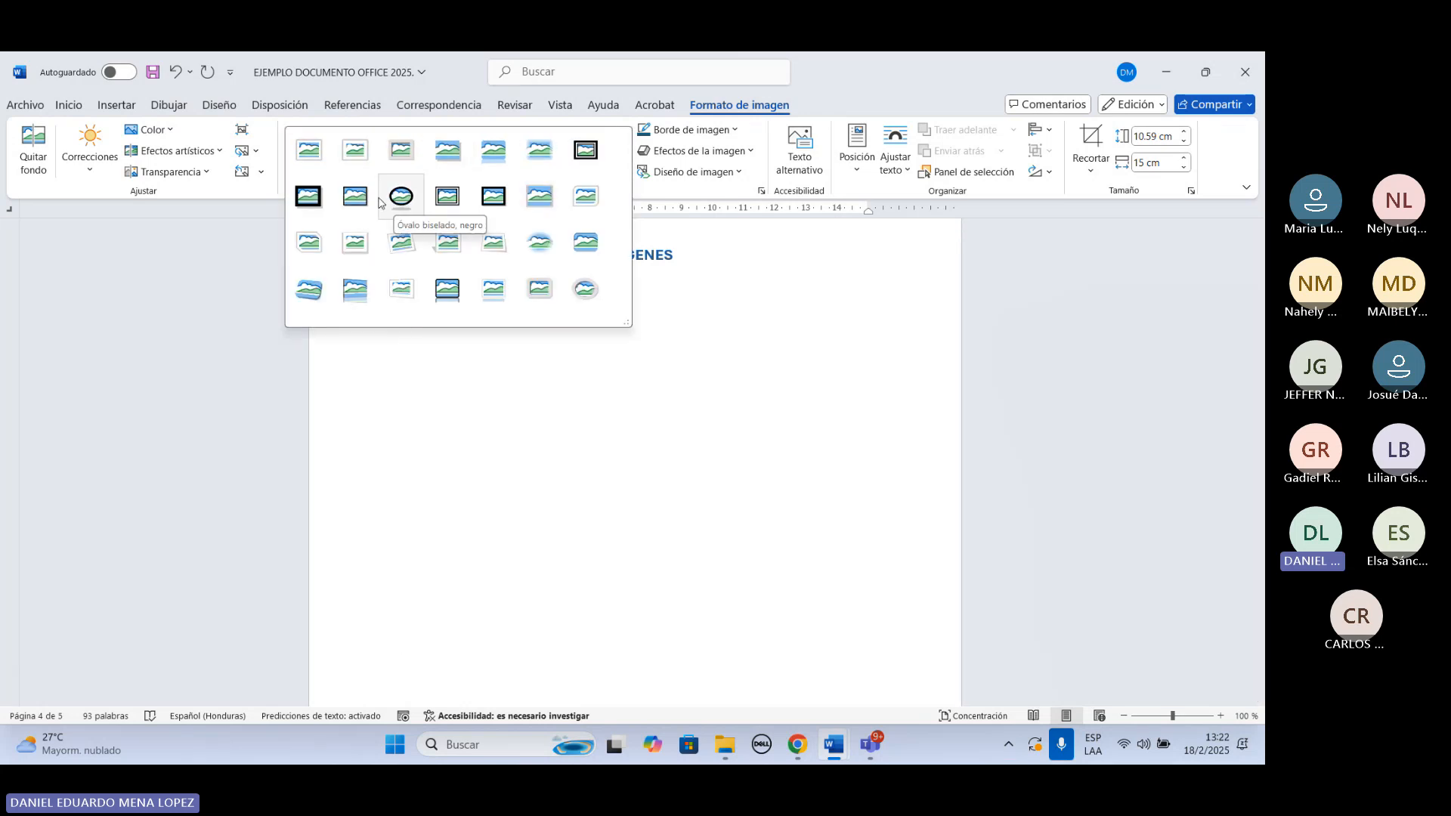
pyautogui.click(749, 293)
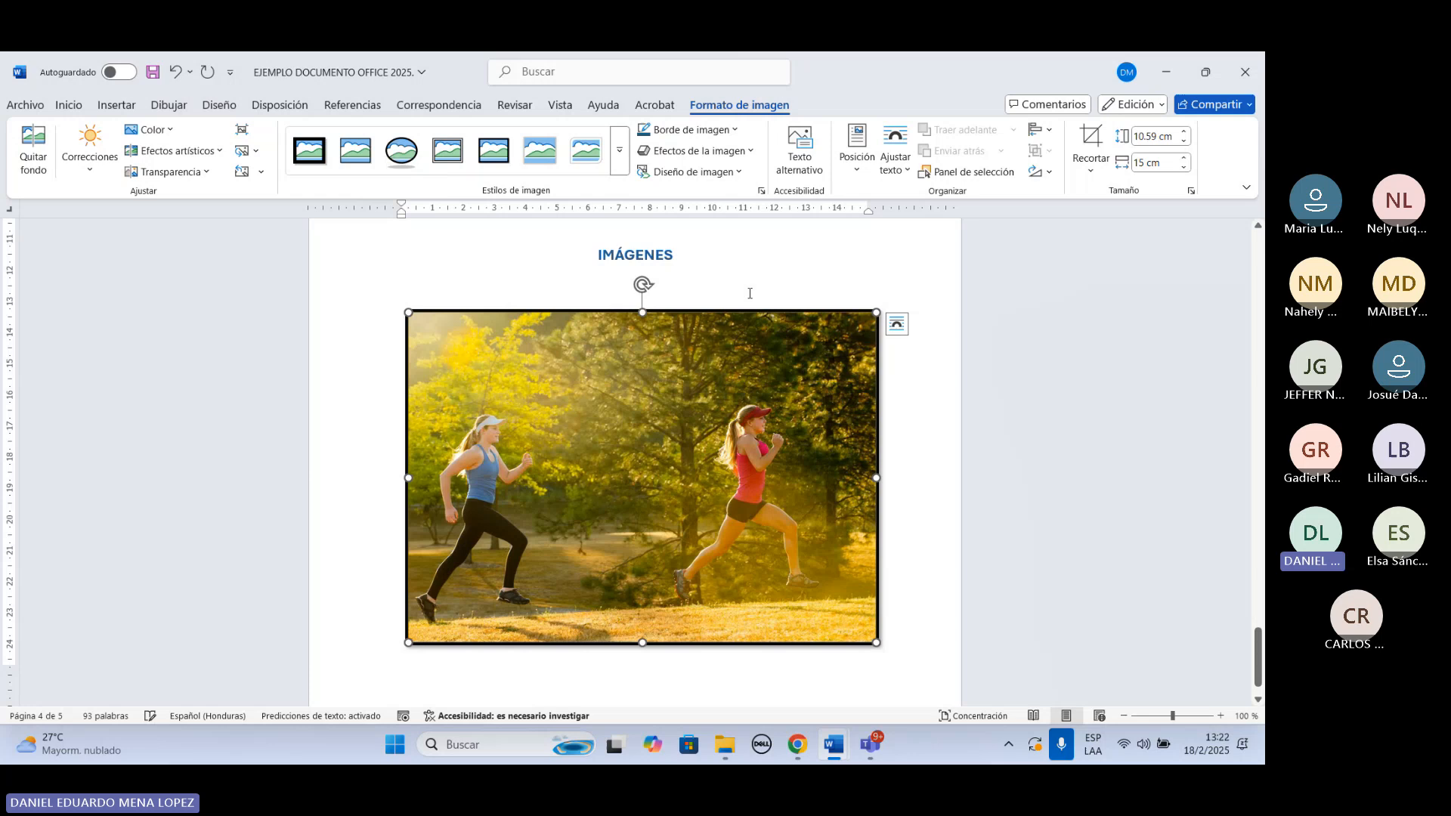
pyautogui.click(827, 278)
pyautogui.click(634, 333)
pyautogui.click(712, 104)
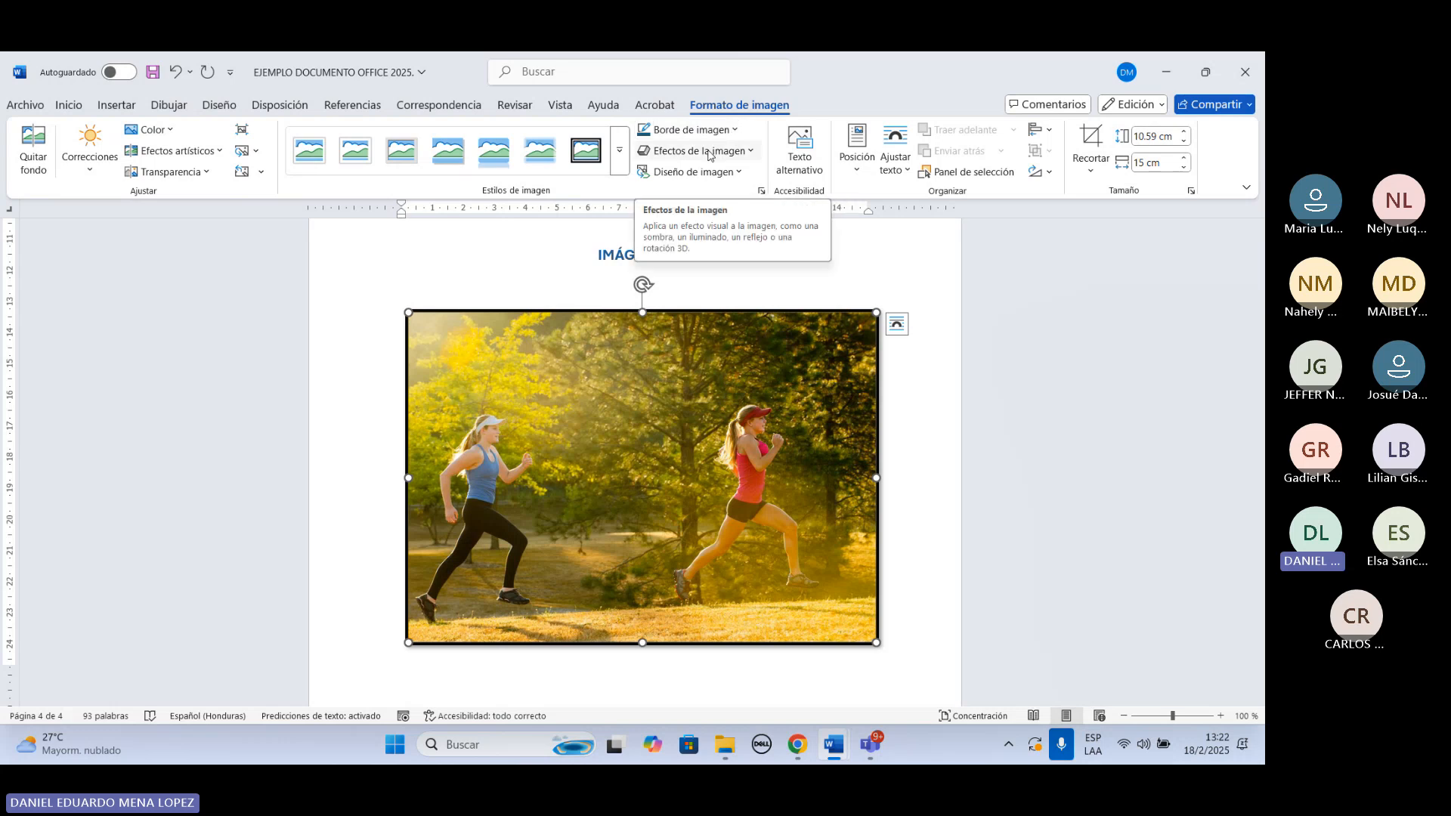
# Add the exterior shadow "Desplazamiento: abajo derecha" to the runners photo.
pyautogui.click(752, 153)
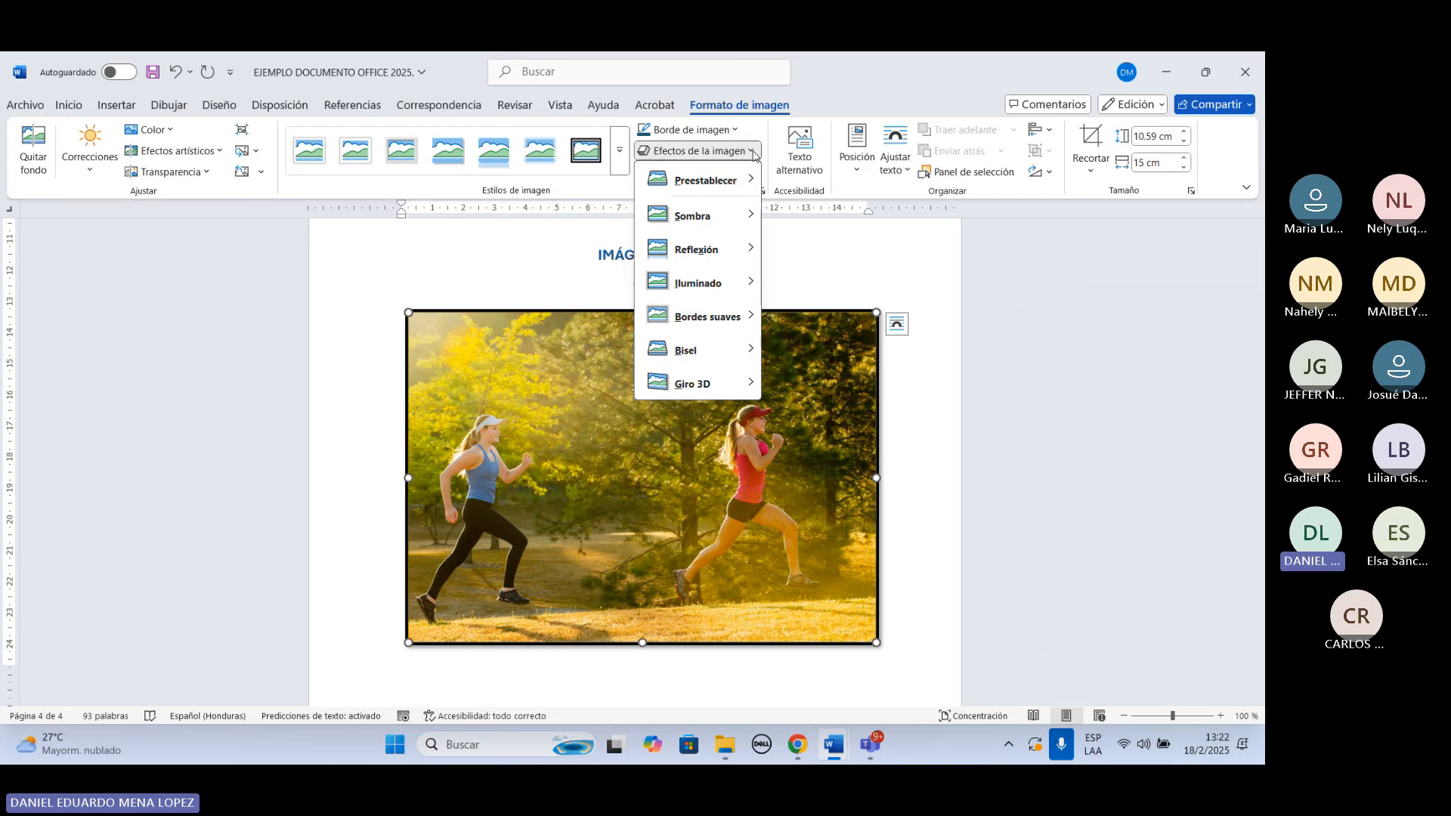
pyautogui.moveTo(707, 217)
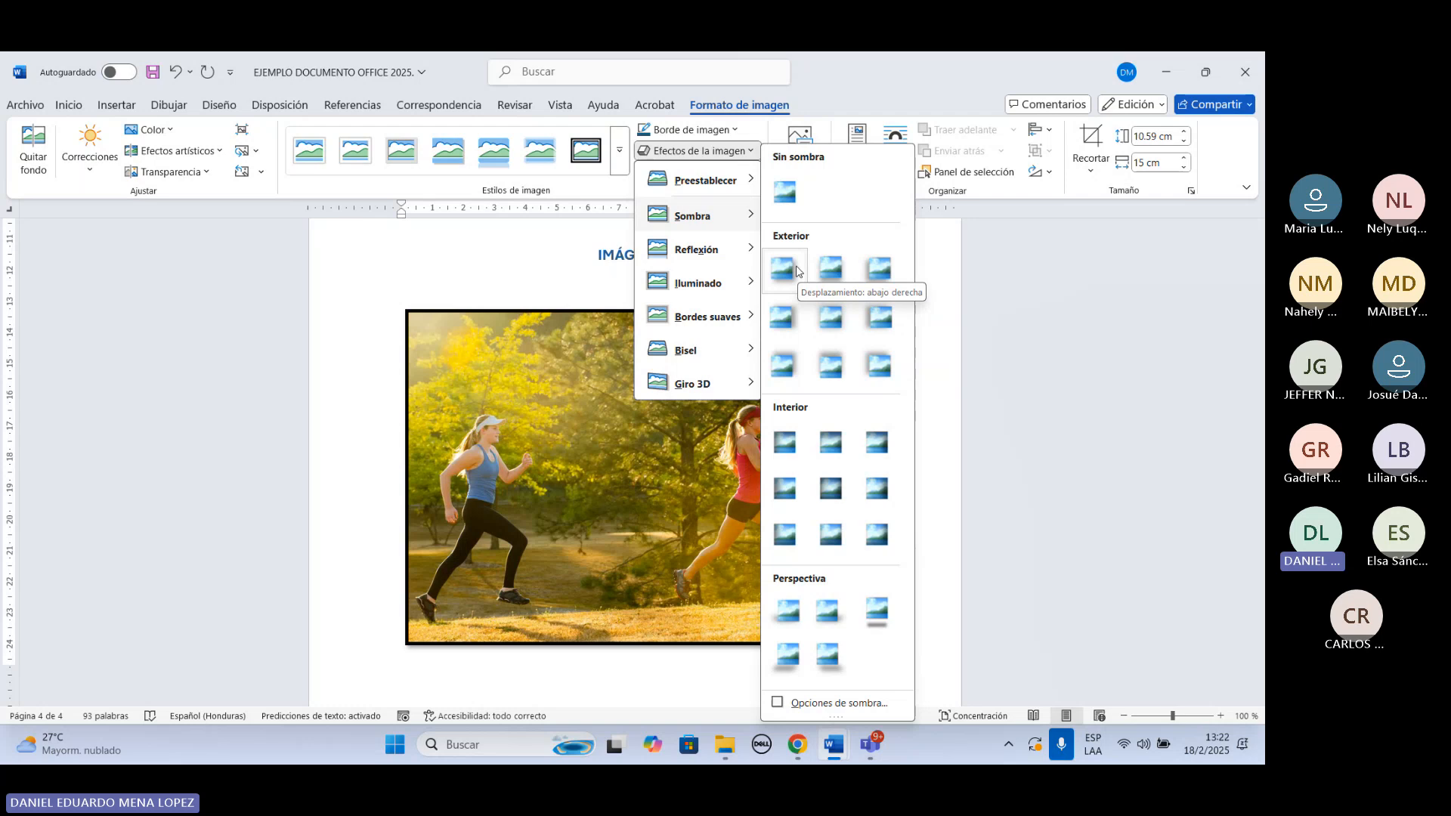
pyautogui.click(797, 271)
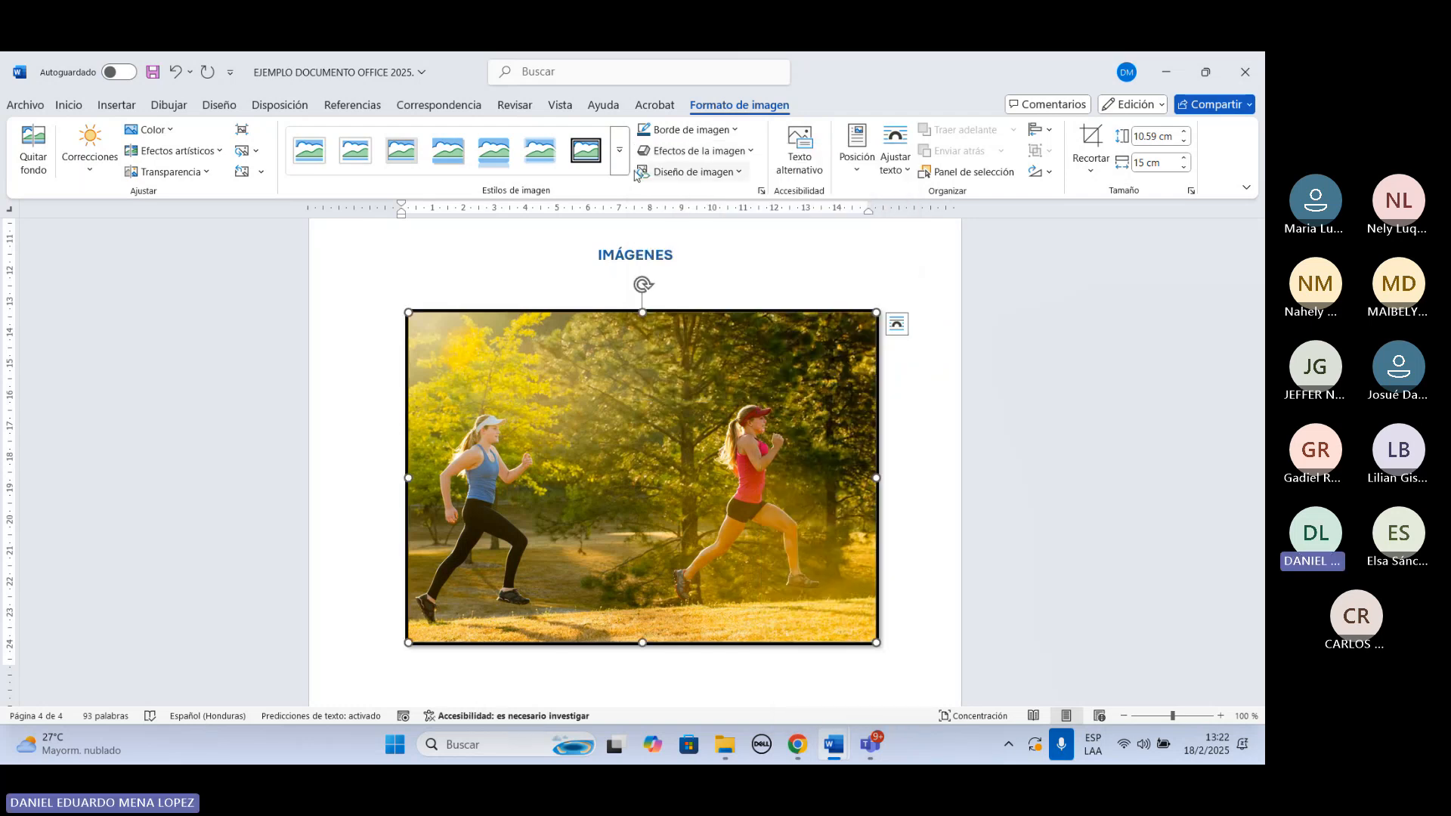
# Apply the smallest orange glow variation to the runners photo and deselect it.
pyautogui.click(747, 154)
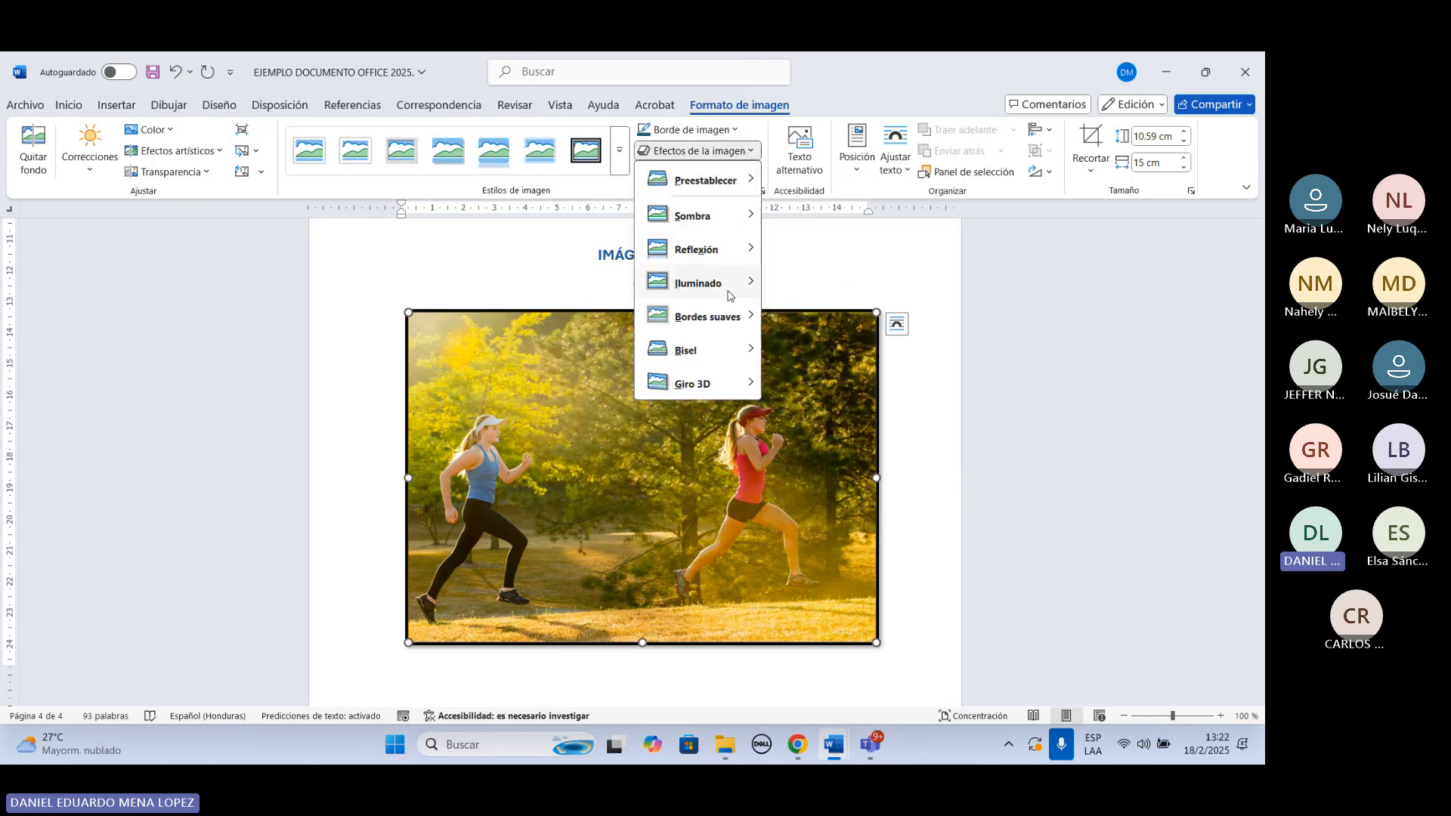
pyautogui.moveTo(728, 296)
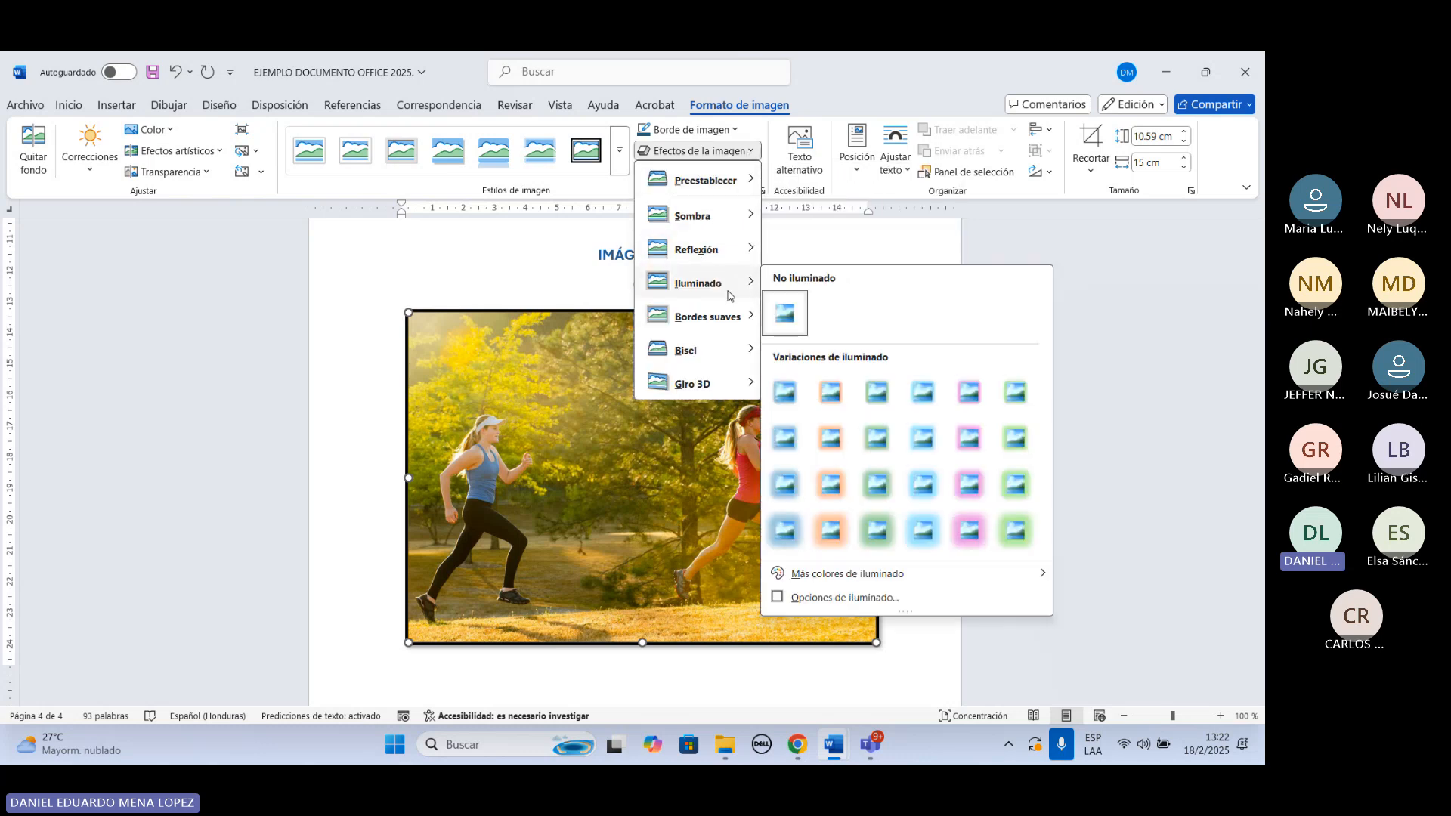
pyautogui.click(831, 392)
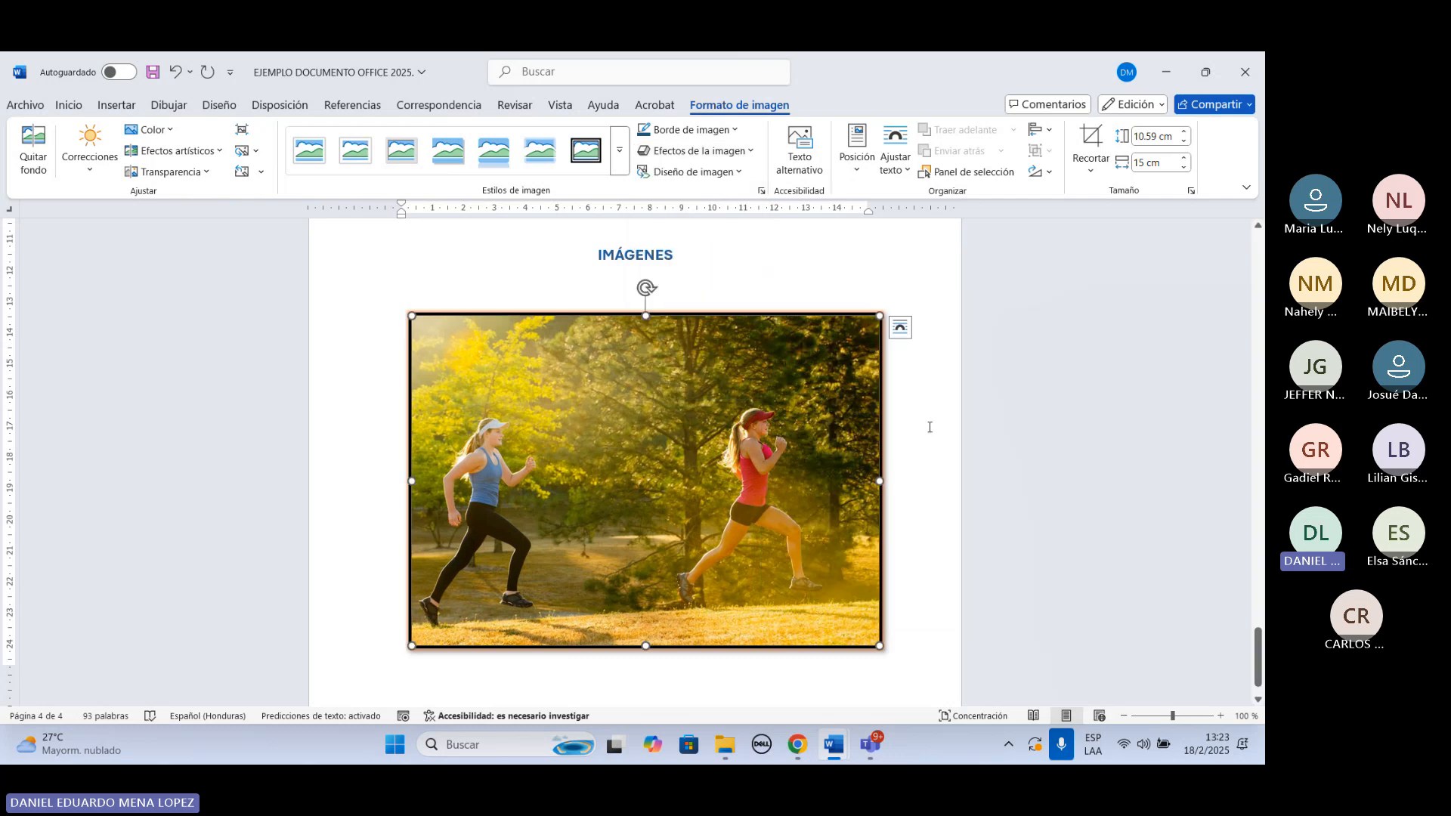
pyautogui.click(868, 286)
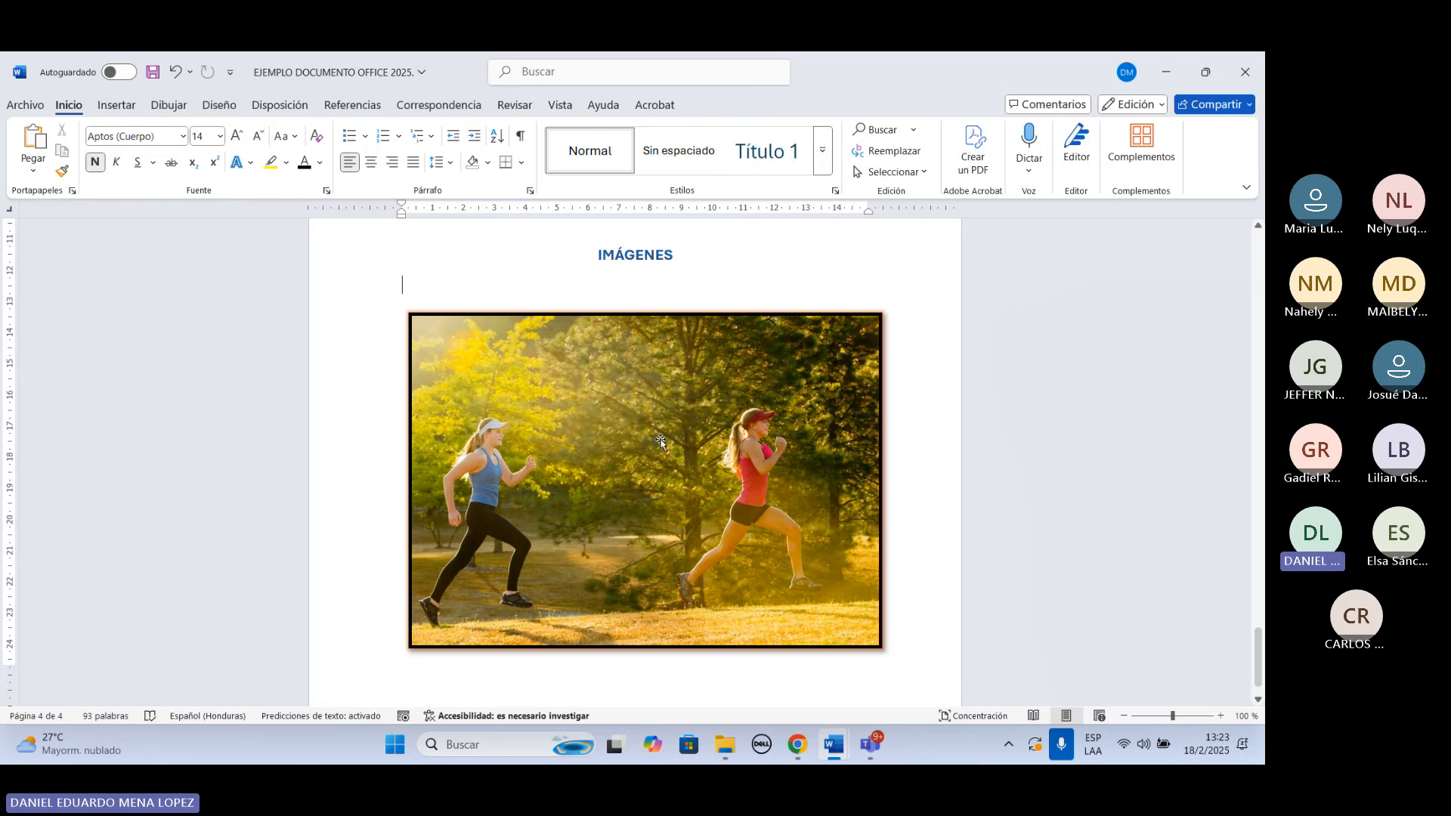
pyautogui.click(656, 458)
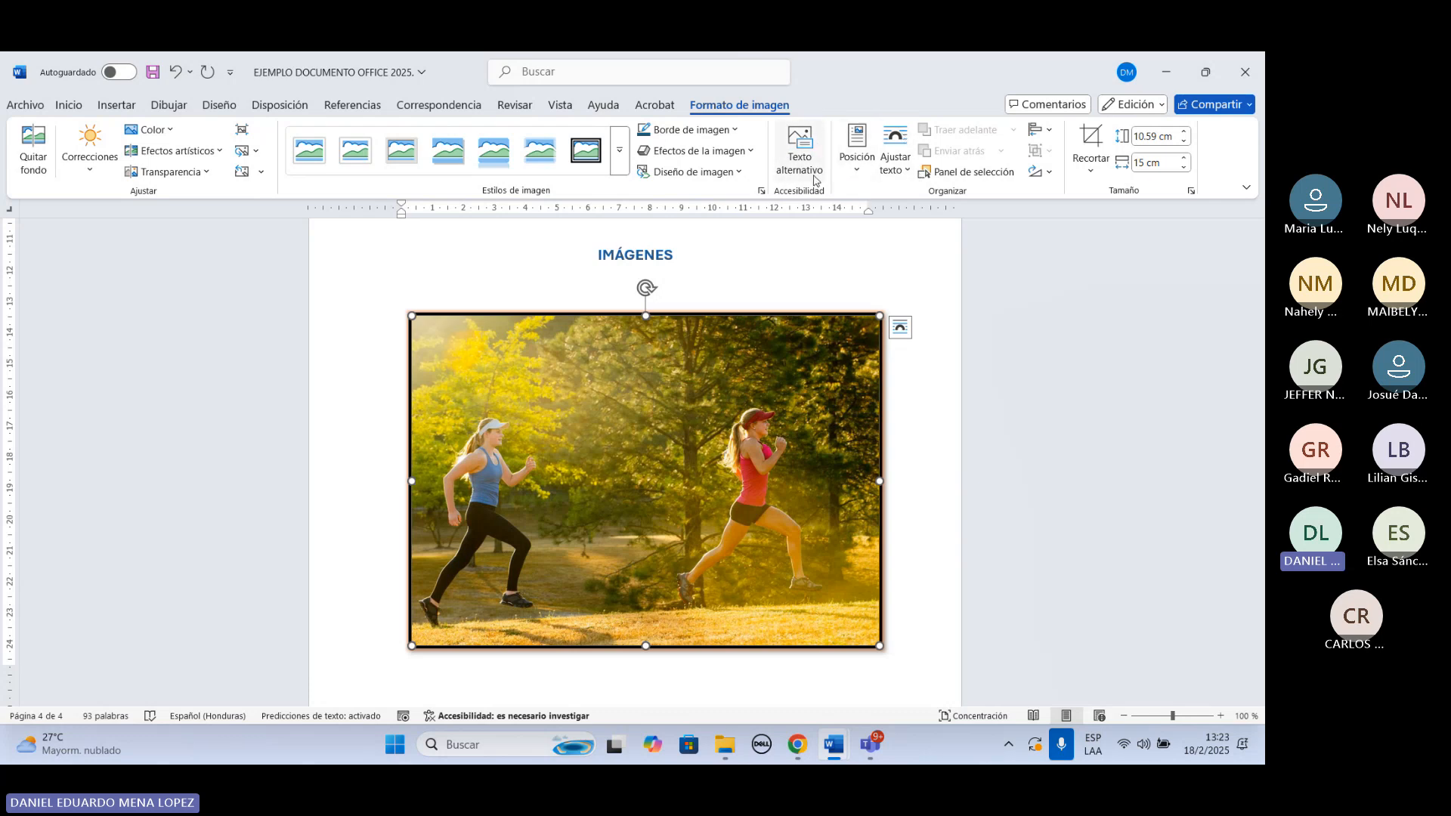
pyautogui.click(855, 172)
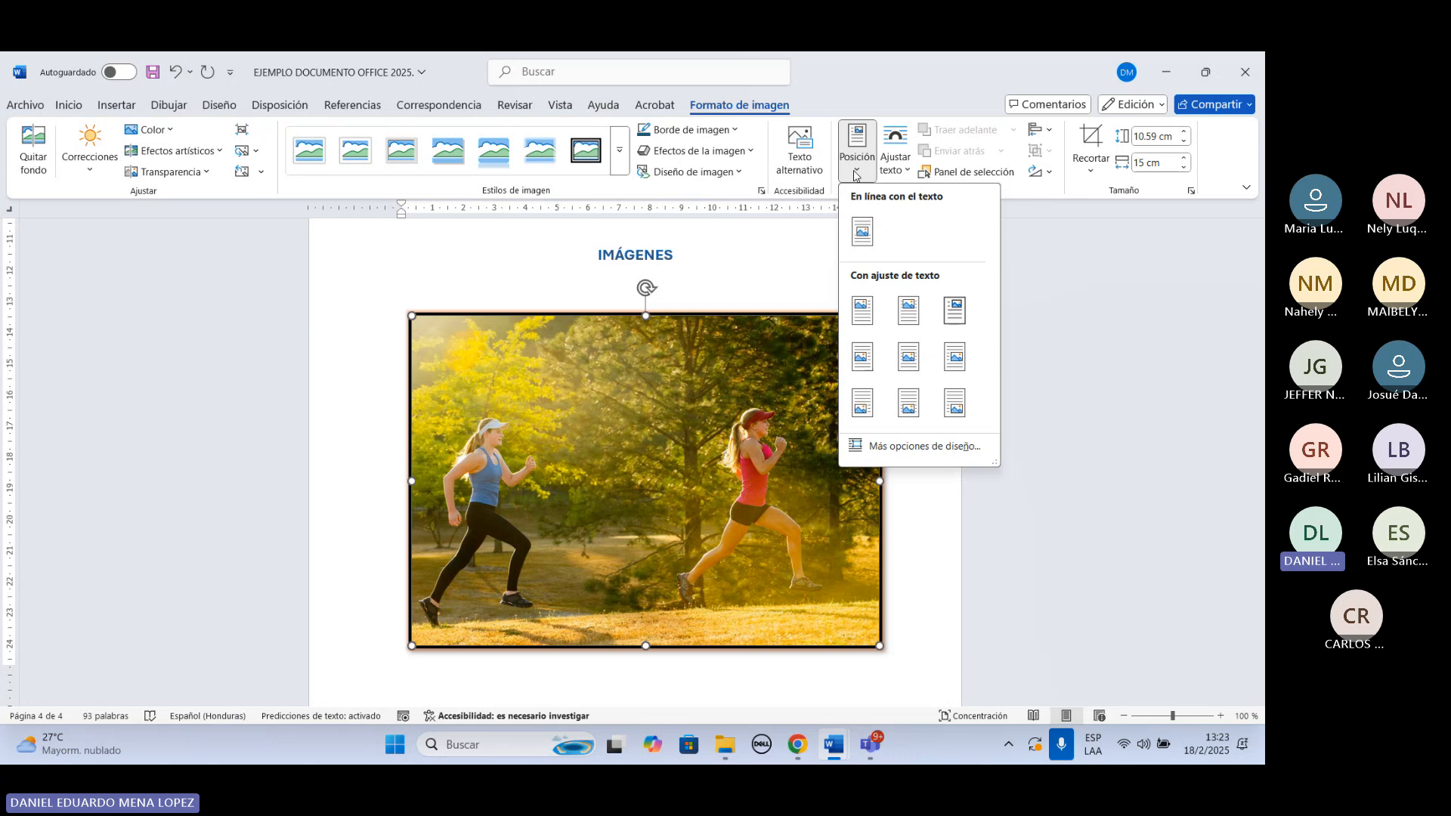
pyautogui.click(901, 172)
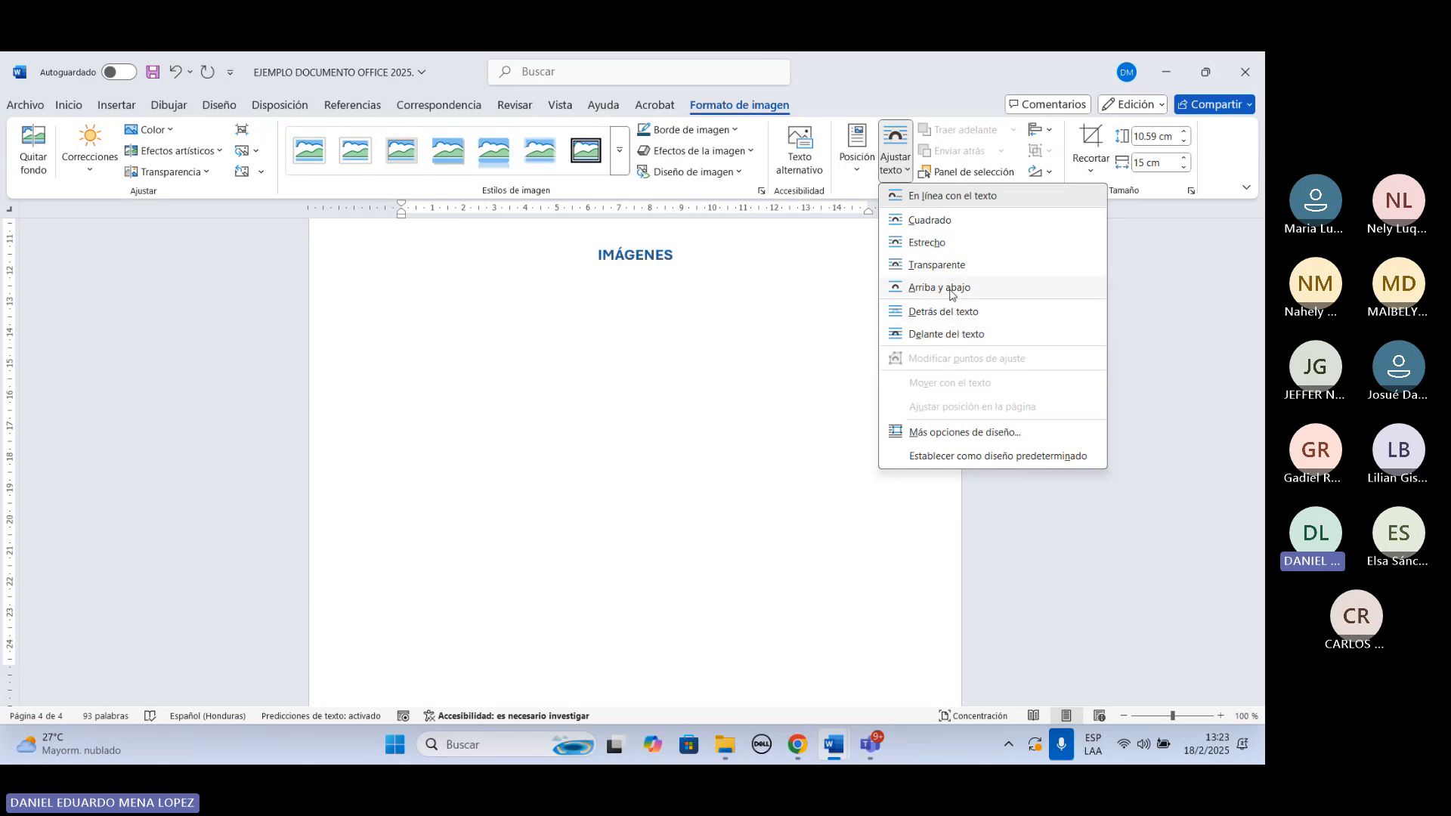
pyautogui.click(365, 370)
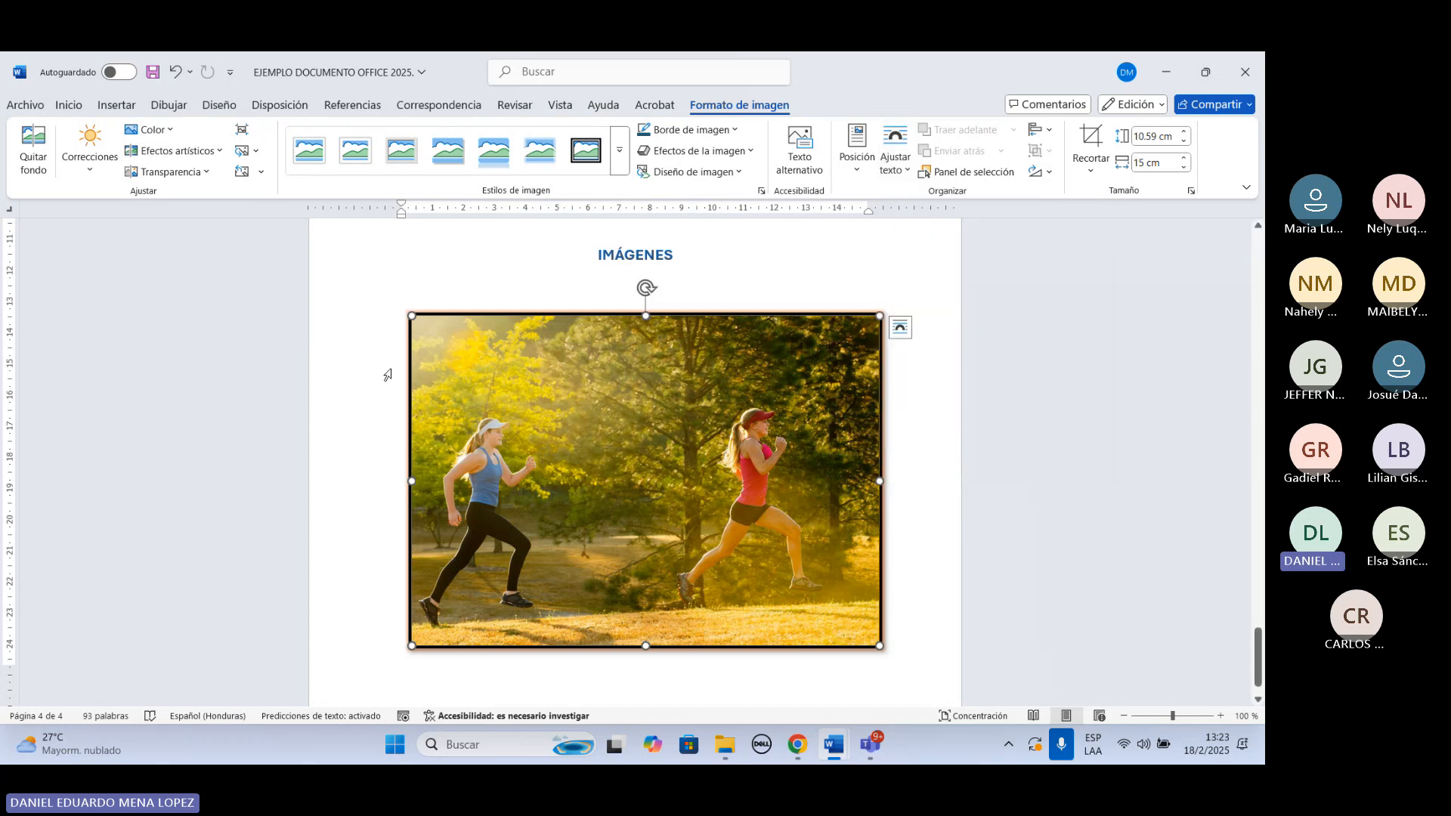
pyautogui.scroll(-1, 392, 378)
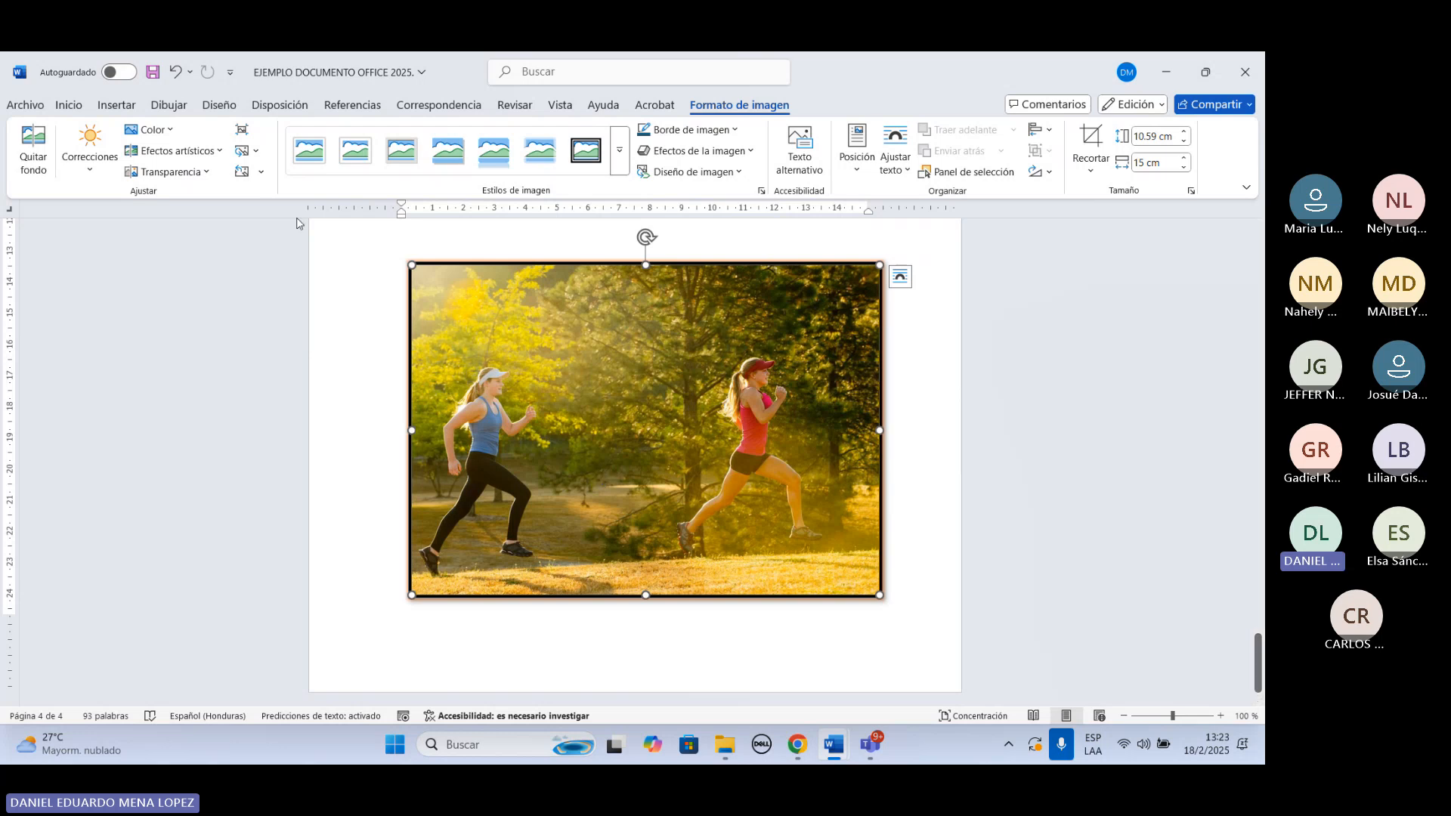
pyautogui.click(121, 108)
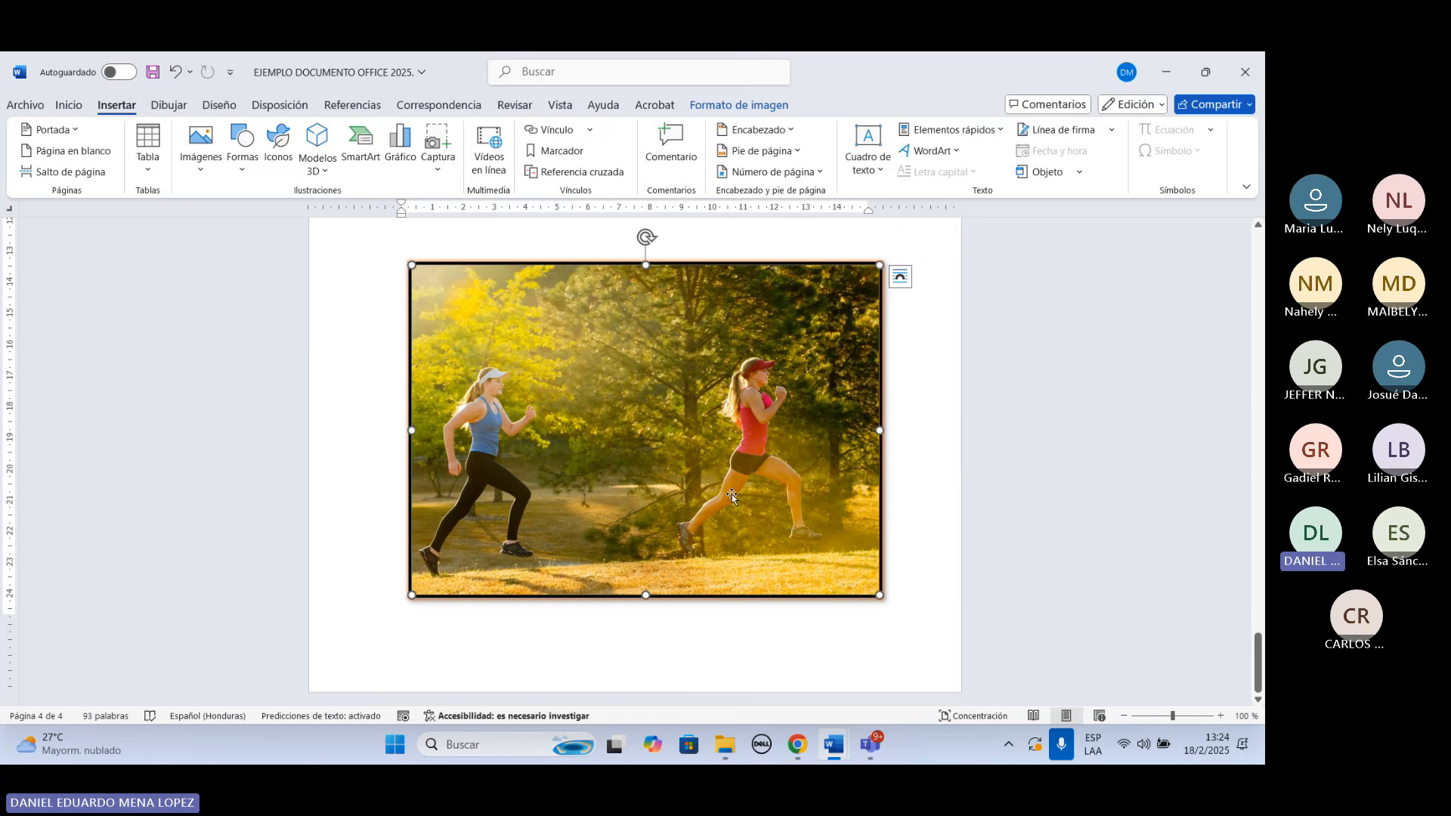
pyautogui.click(769, 113)
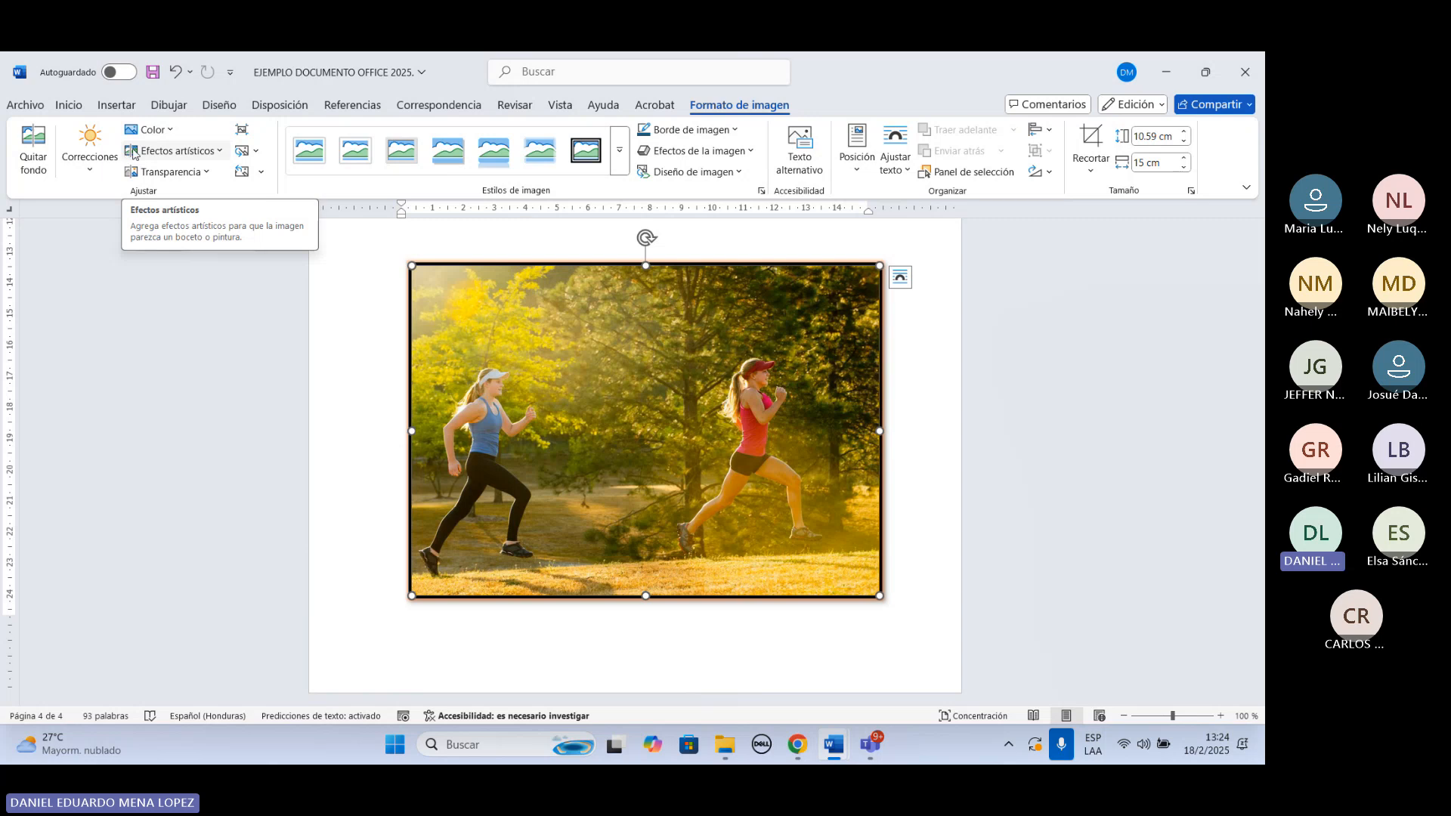
# Reapply the middle colour saturation preset to the runners photo and deselect it.
pyautogui.click(177, 130)
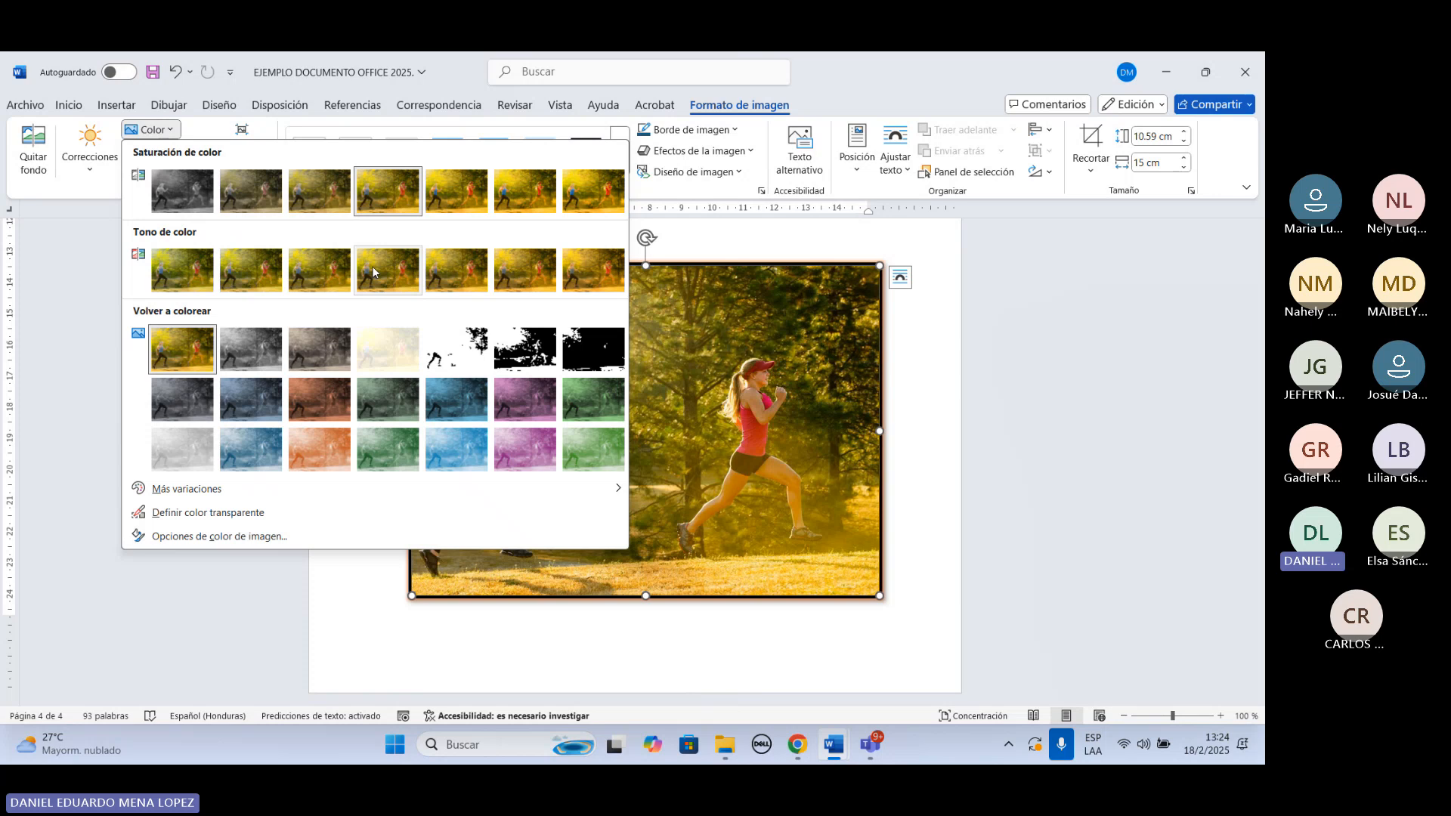
pyautogui.click(394, 200)
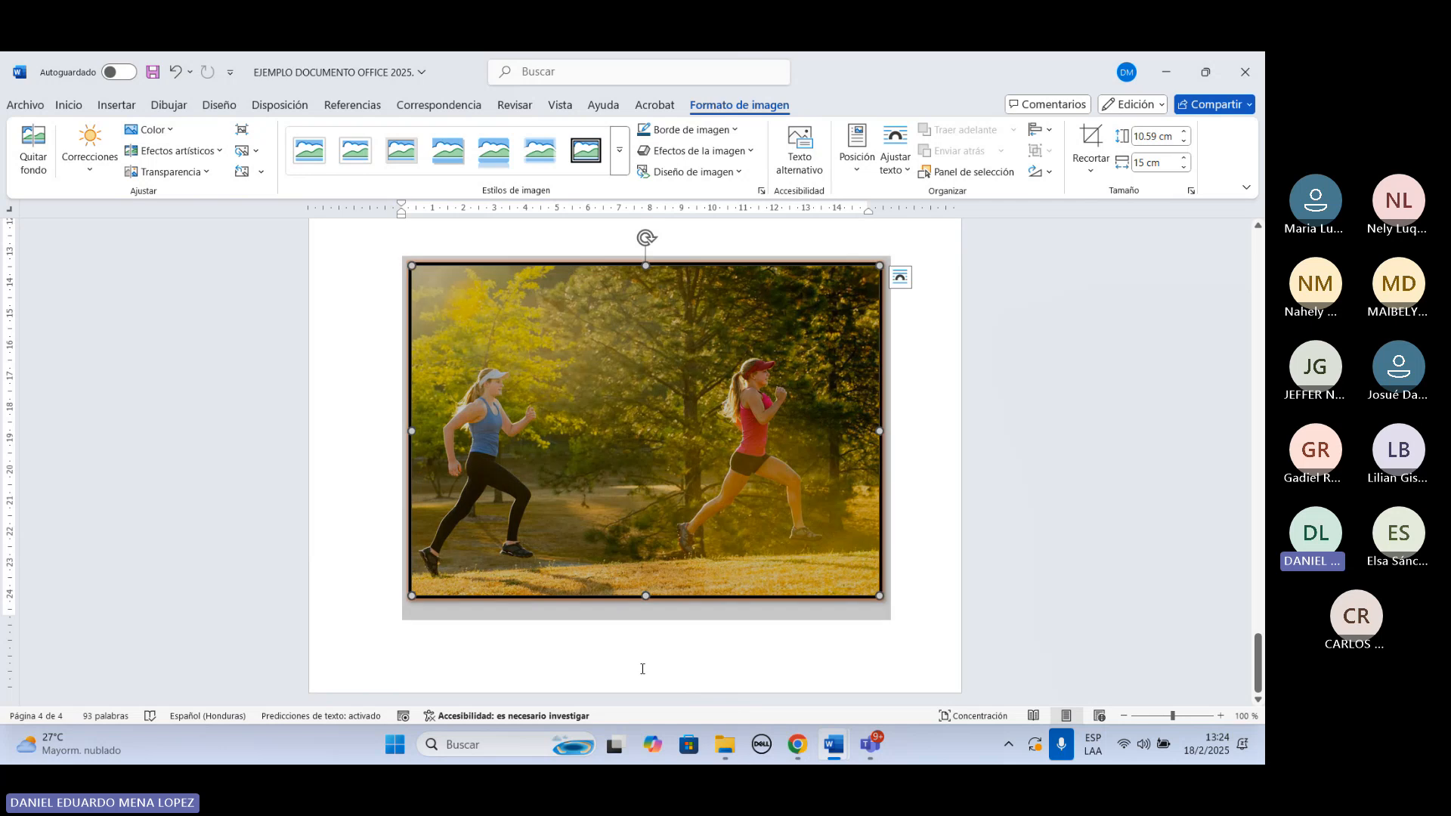
pyautogui.click(911, 454)
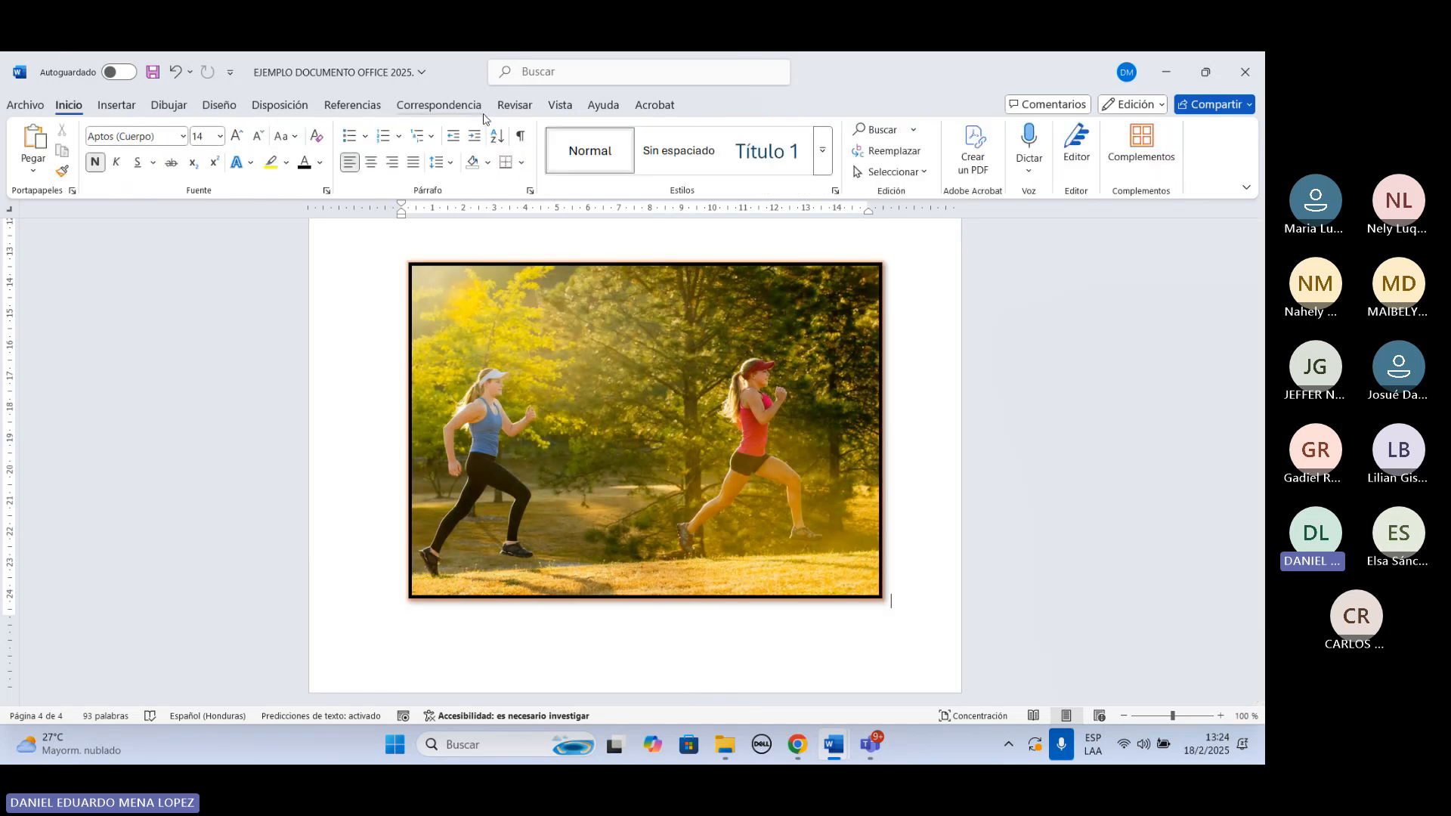
# Apply the "Iluminado difuso" artistic effect to the runners photo and deselect it.
pyautogui.click(589, 275)
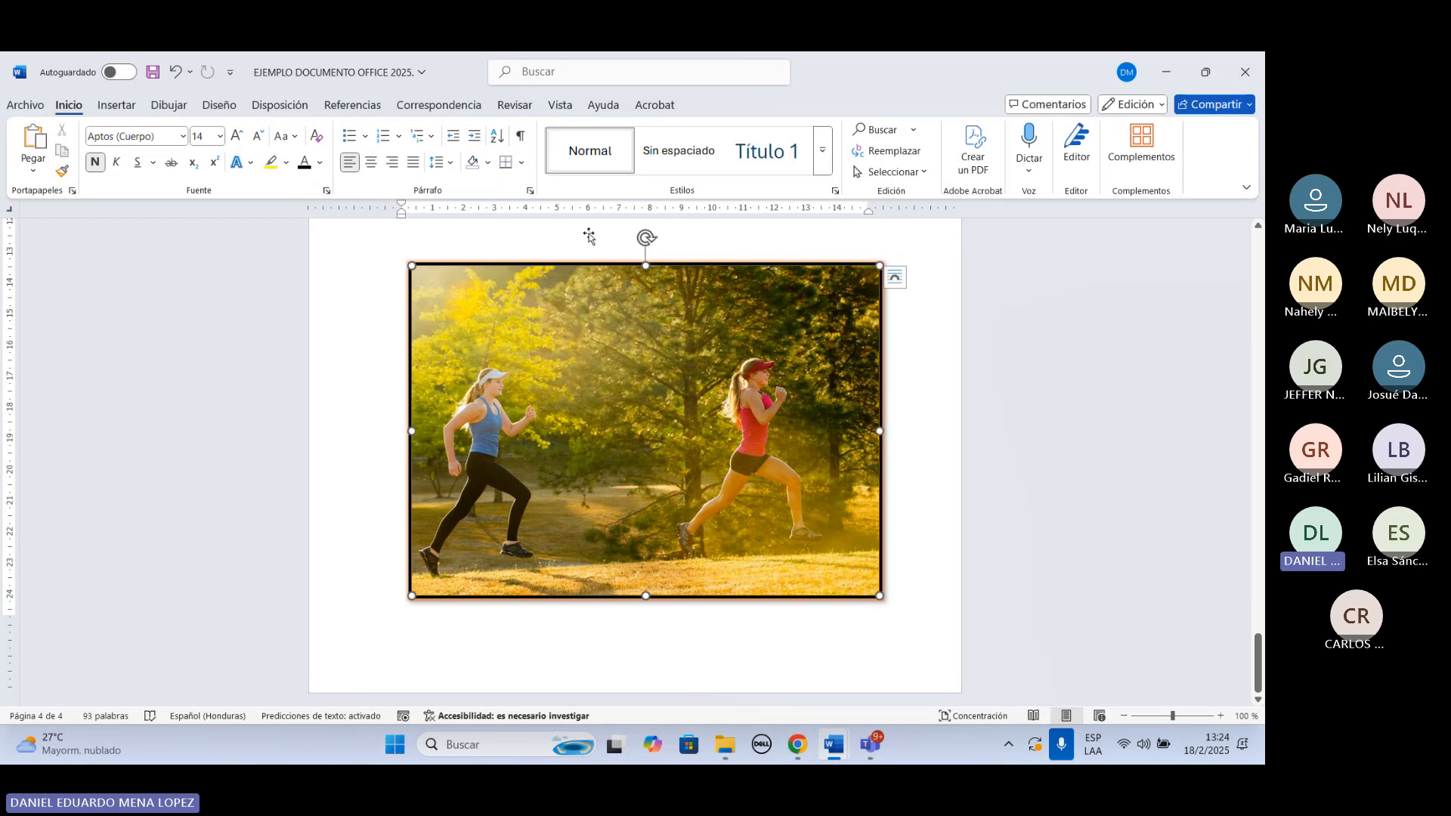
pyautogui.click(218, 151)
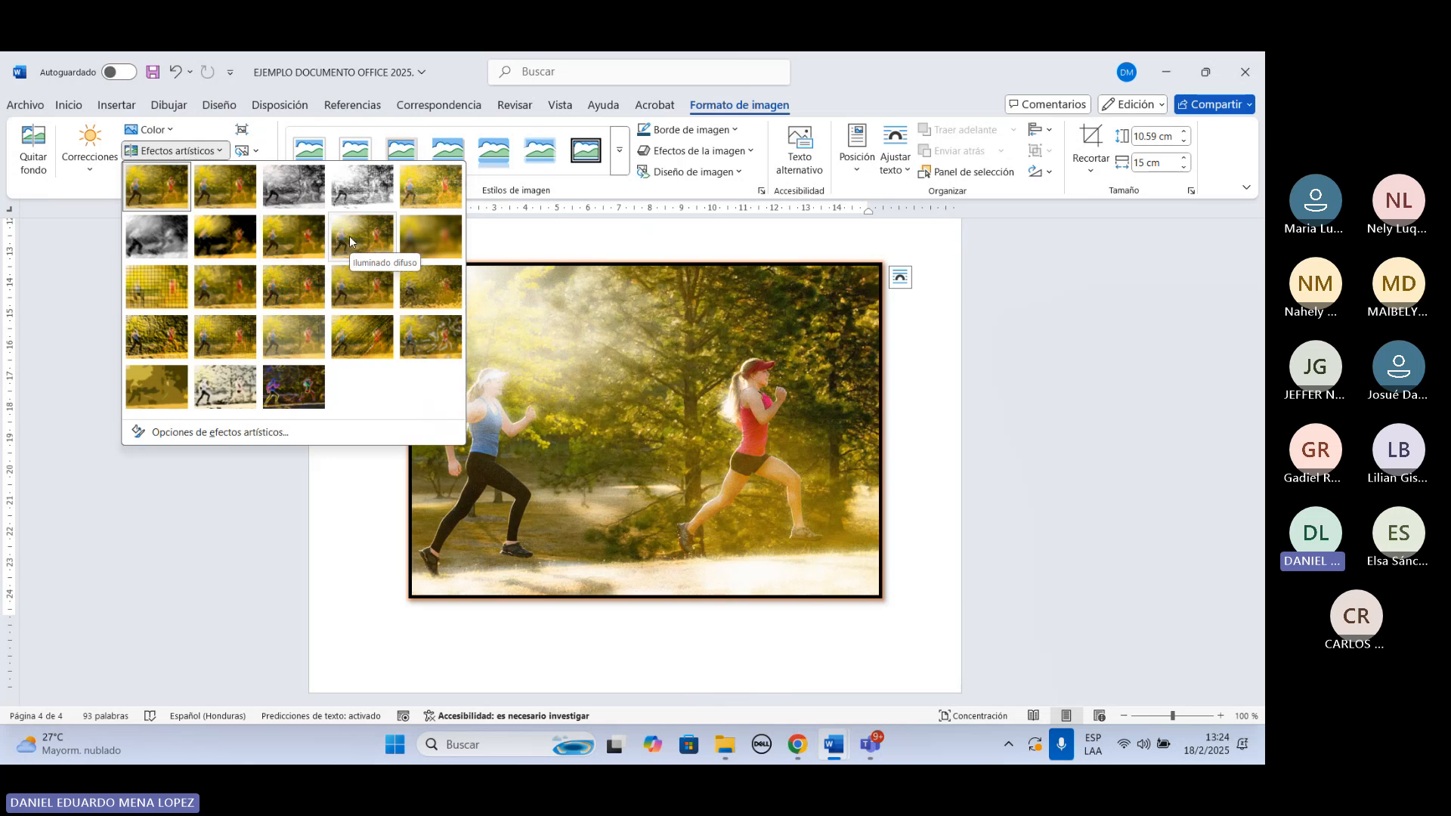
pyautogui.click(349, 236)
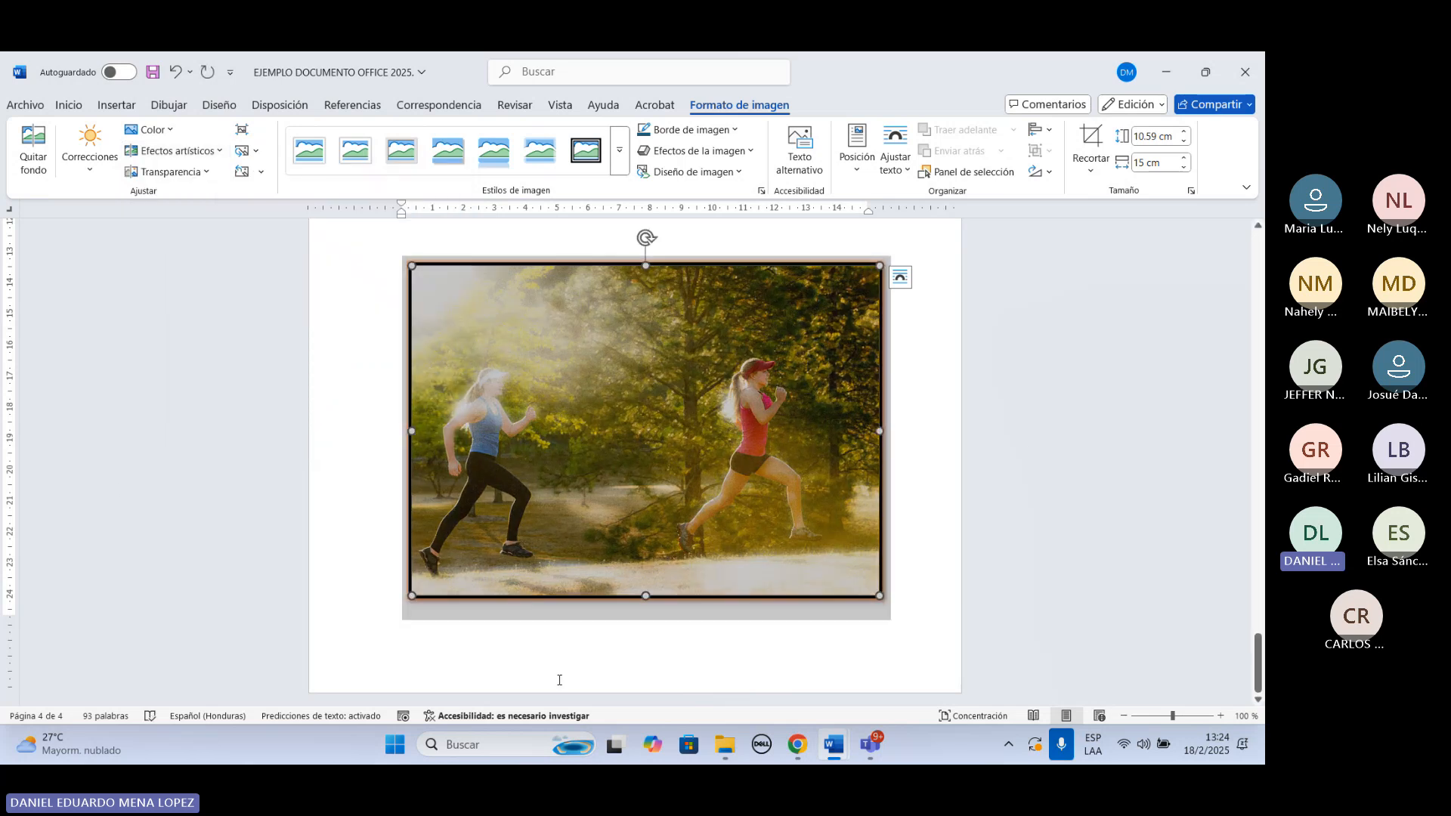
pyautogui.click(937, 438)
pyautogui.scroll(2, 892, 476)
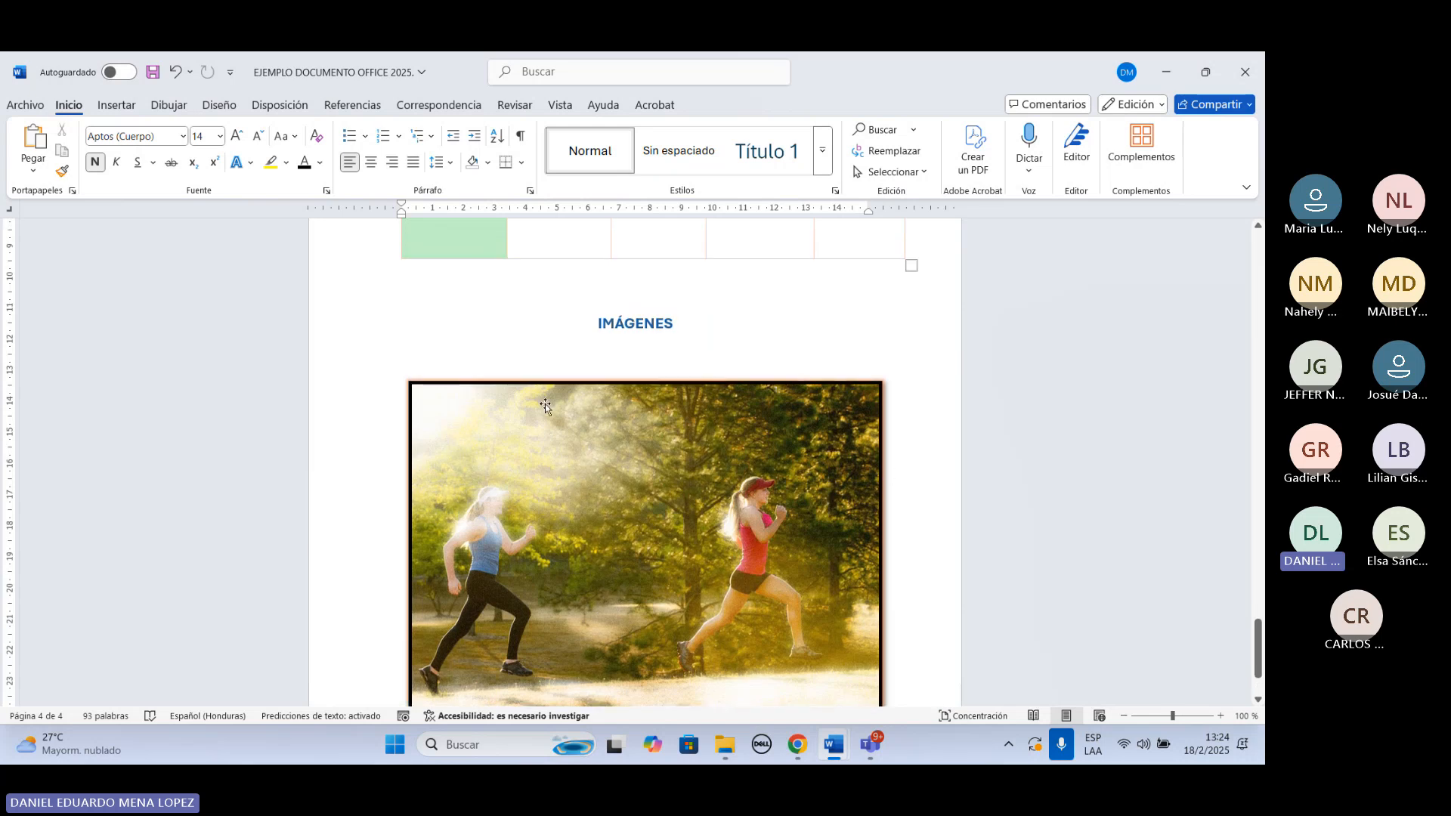
pyautogui.click(552, 483)
pyautogui.click(697, 104)
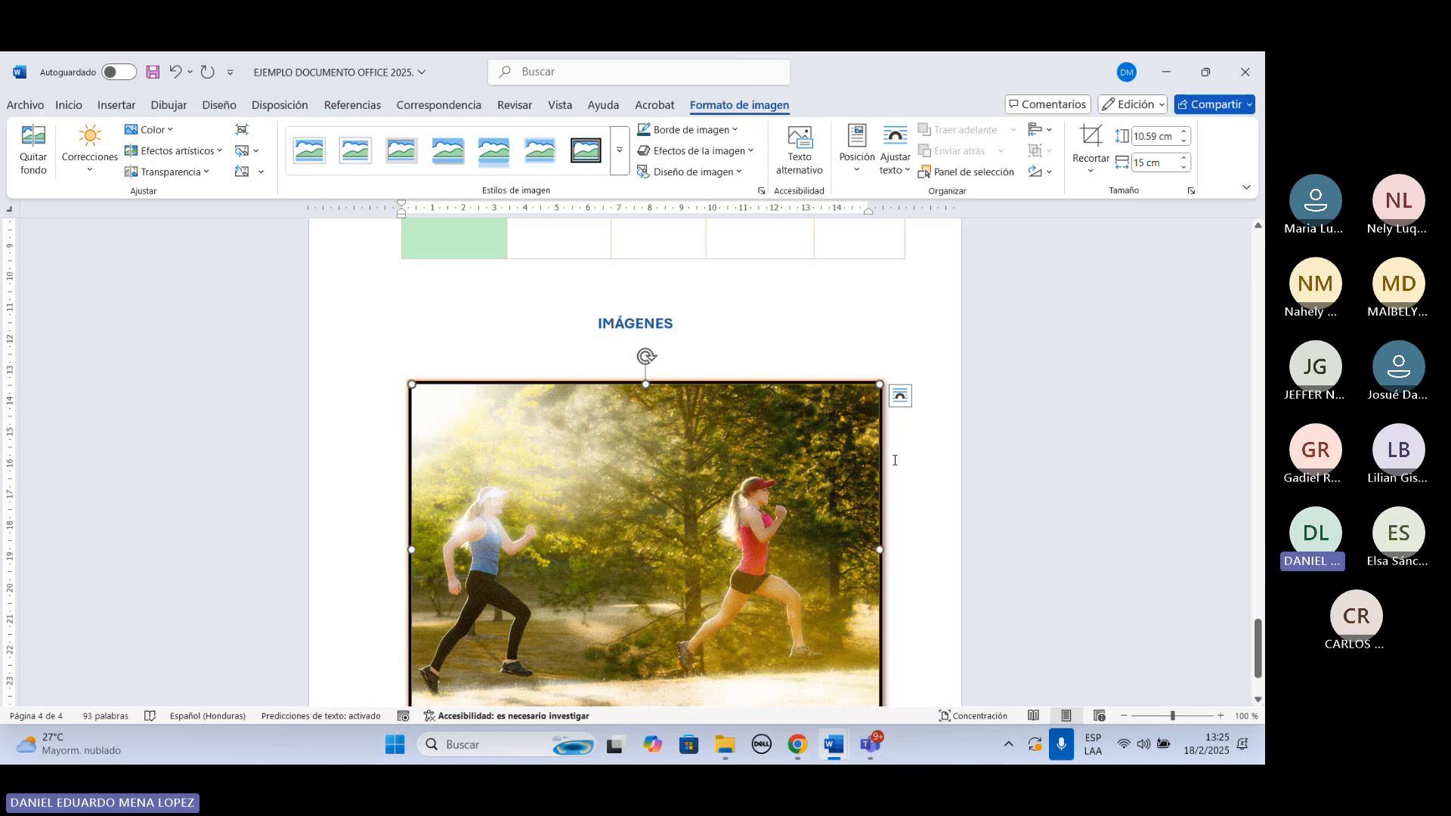
pyautogui.scroll(-2, 825, 498)
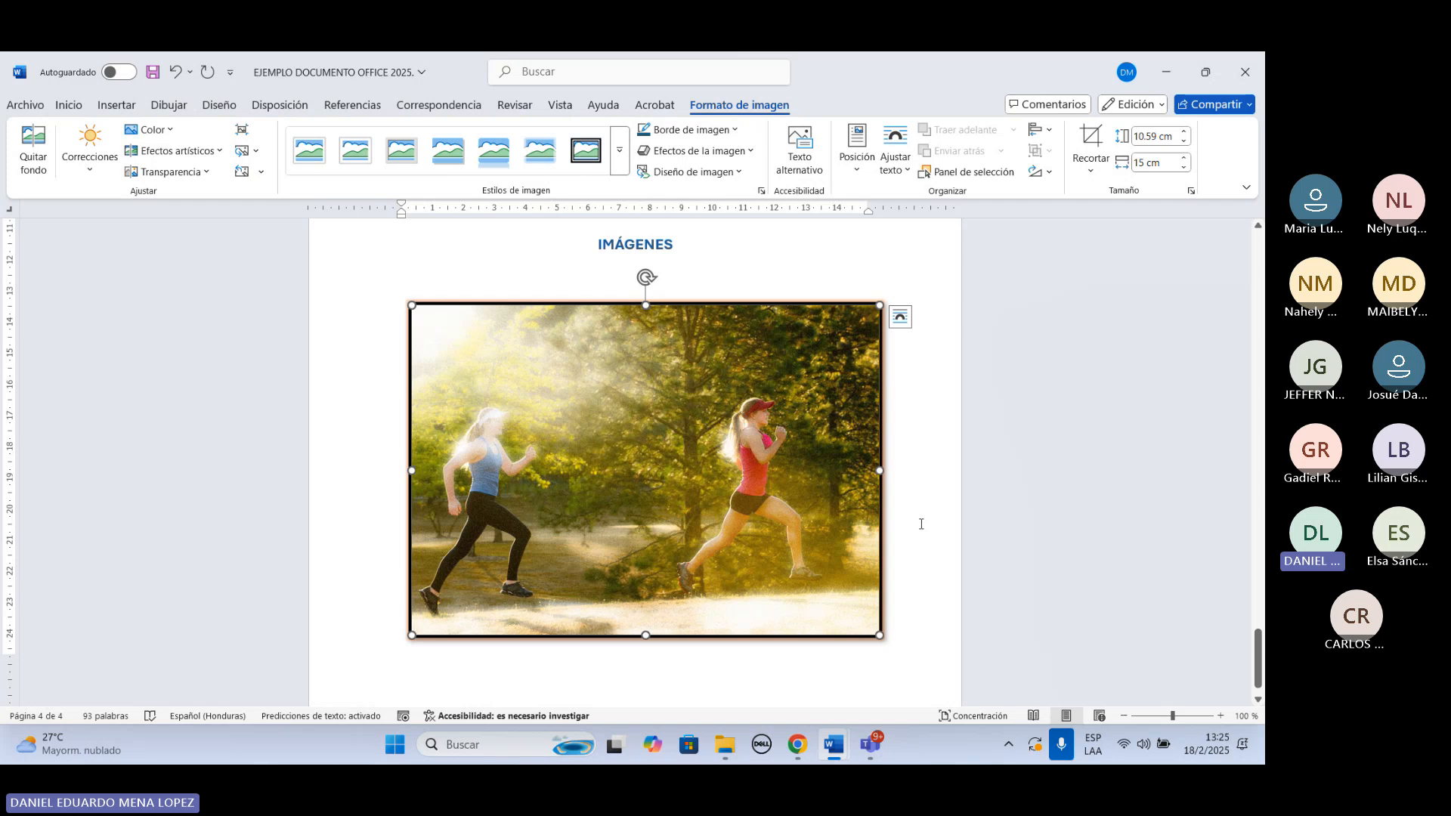
pyautogui.click(691, 172)
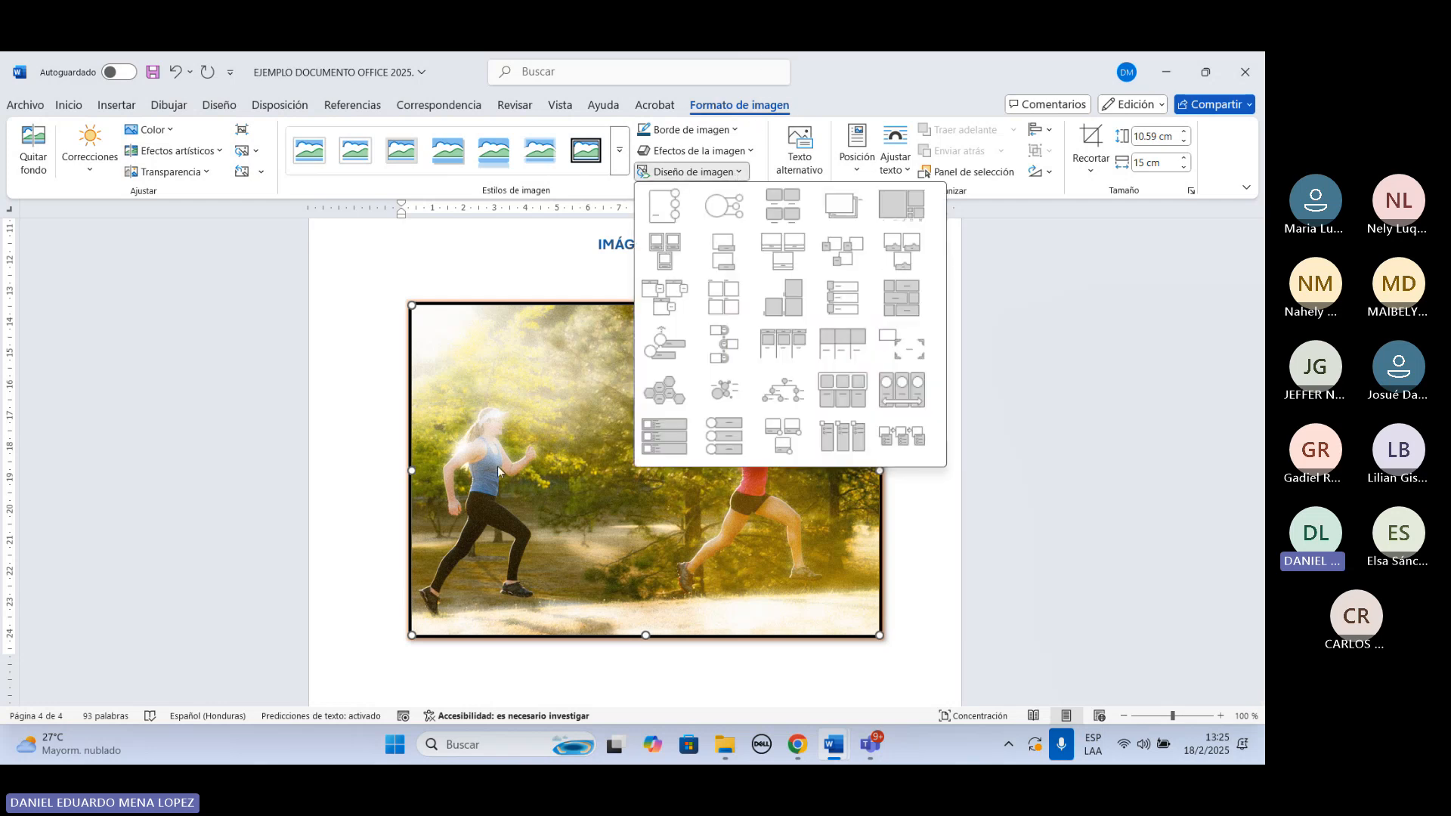
pyautogui.click(447, 293)
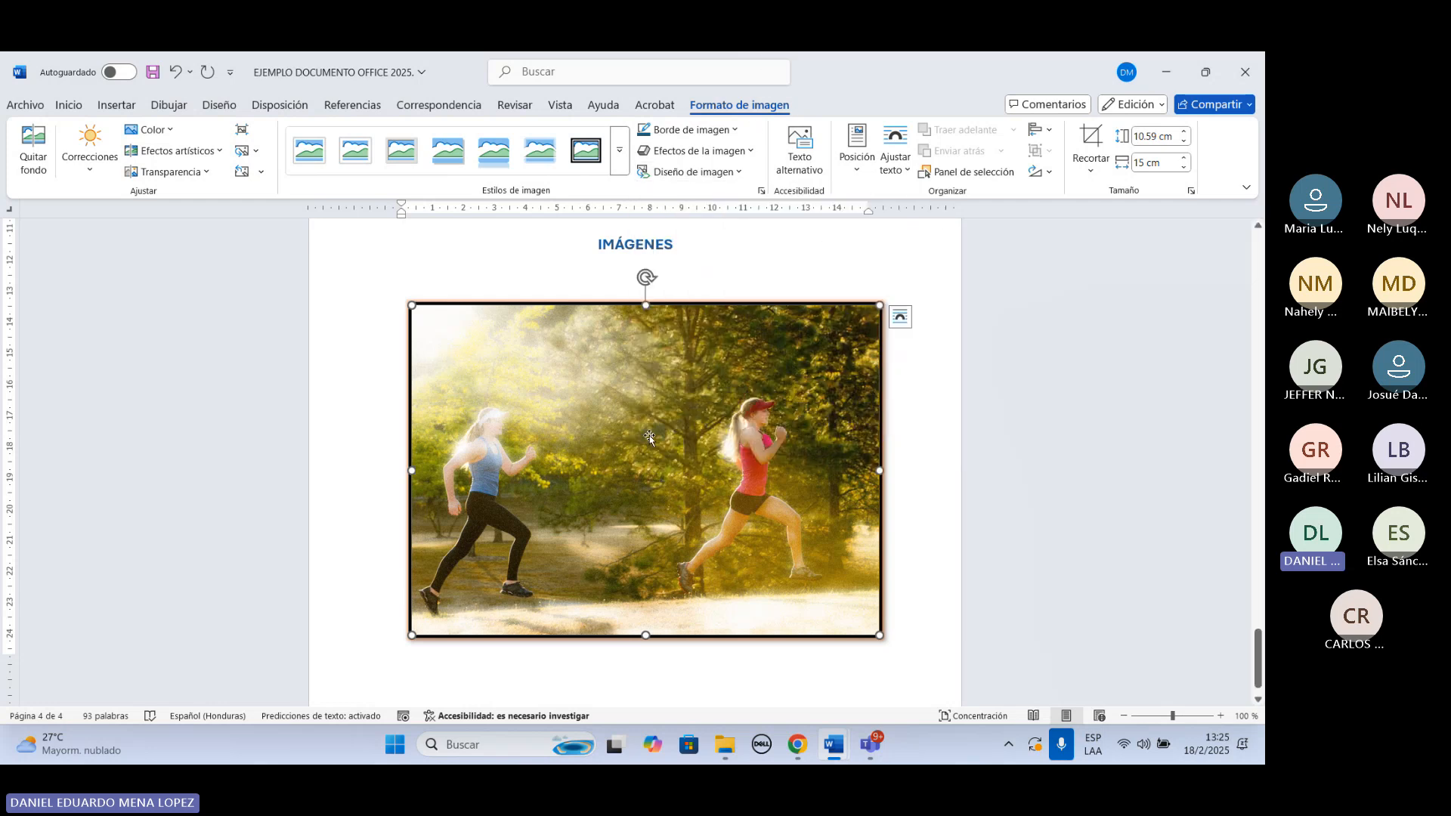
# Set the runners photo's colour tone to the fifth preset, one step warmer than the middle one.
pyautogui.click(148, 129)
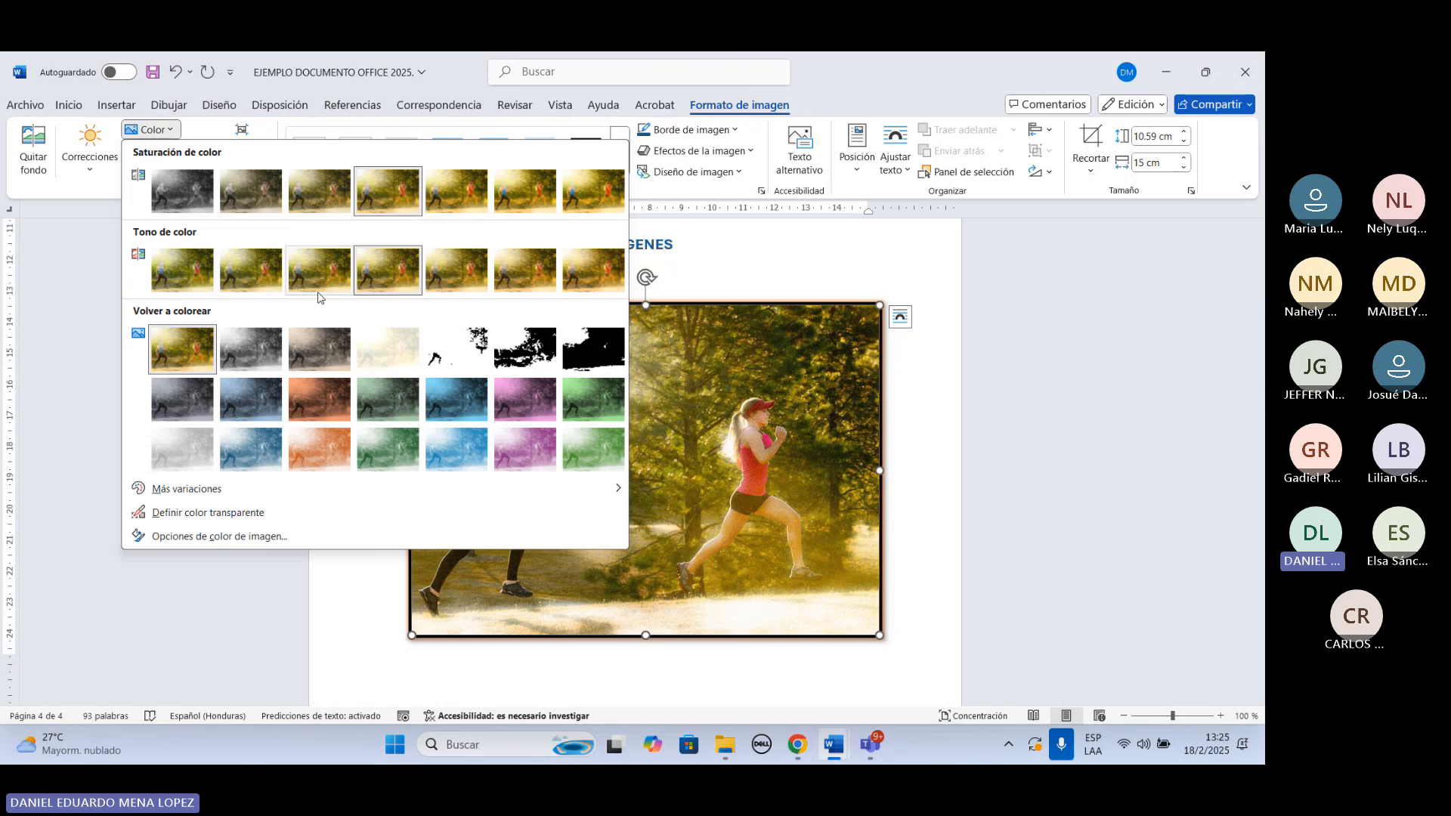
pyautogui.click(452, 274)
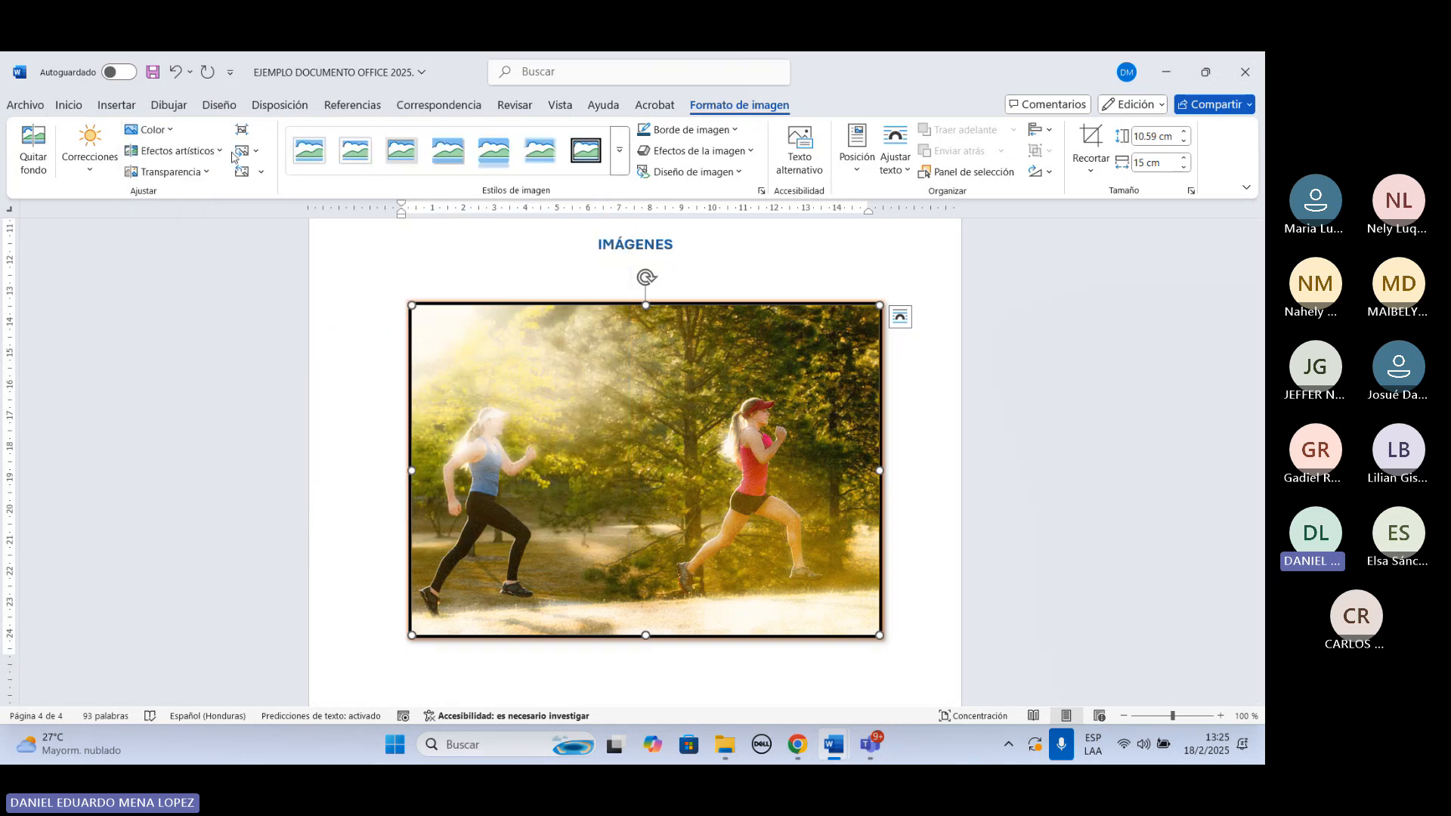
pyautogui.click(151, 130)
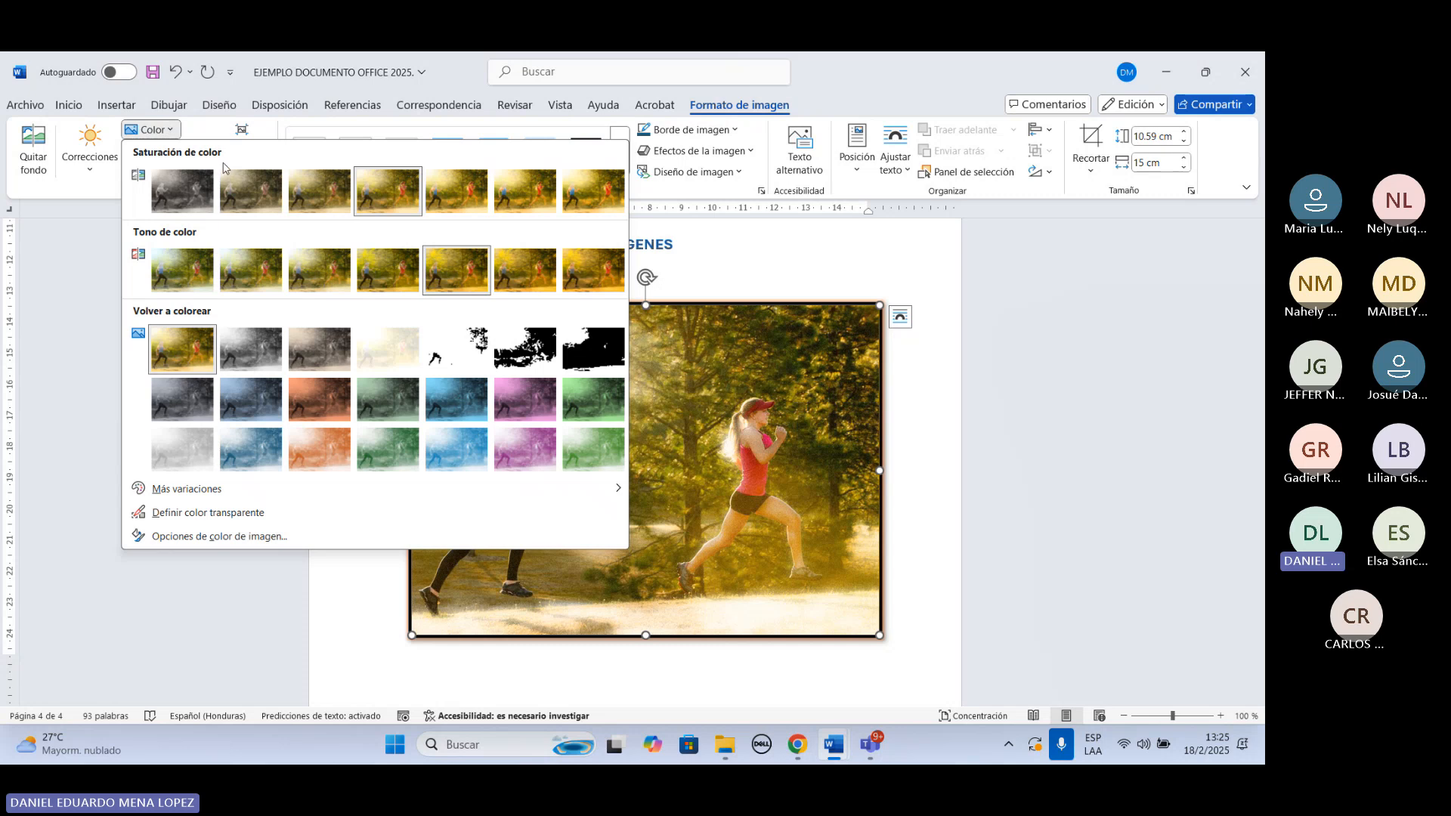
pyautogui.click(81, 296)
# Remove the artistic effect from the runners photo and deselect it.
pyautogui.click(198, 152)
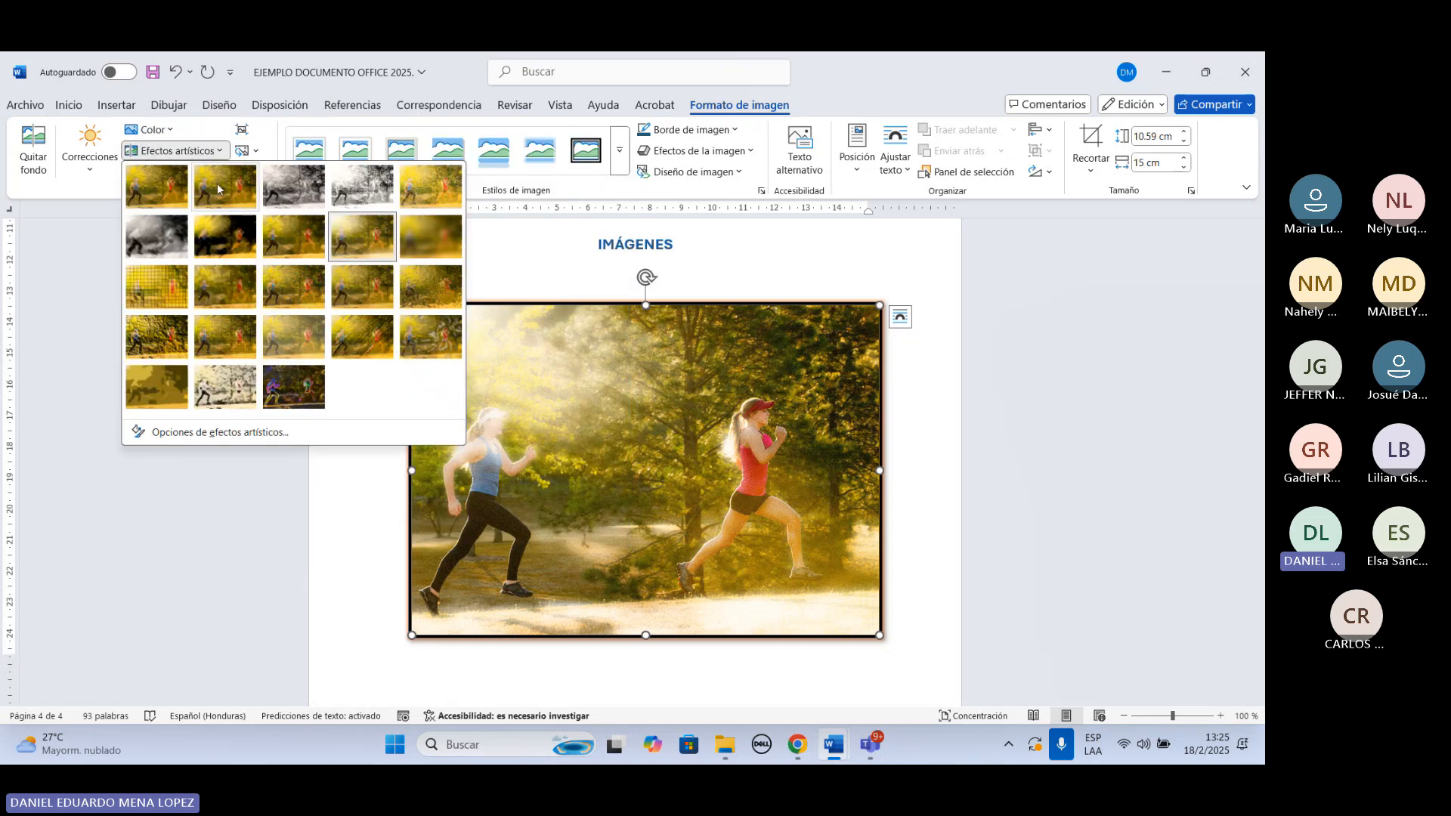
pyautogui.click(169, 192)
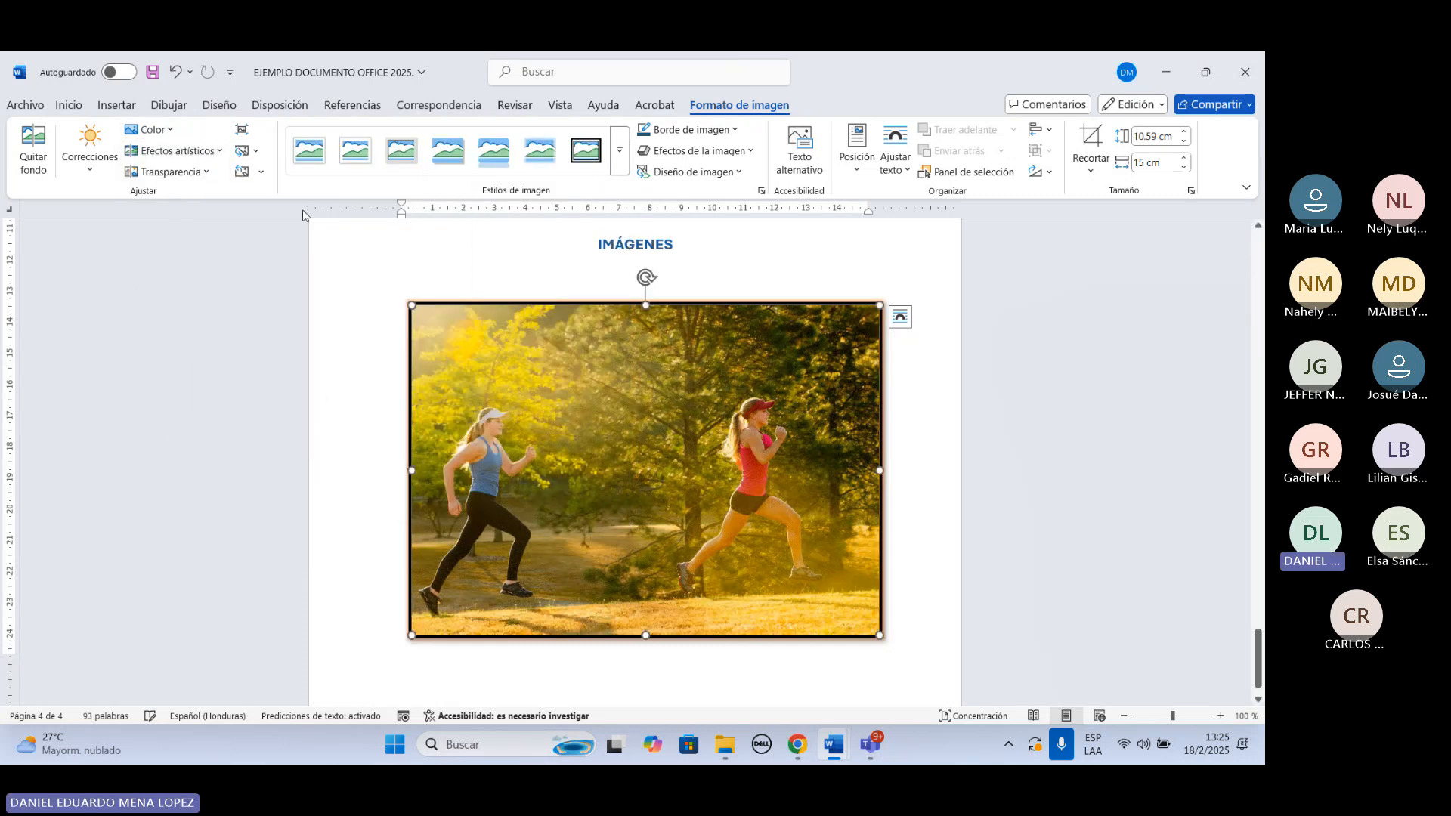
pyautogui.click(749, 260)
pyautogui.scroll(-1, 820, 410)
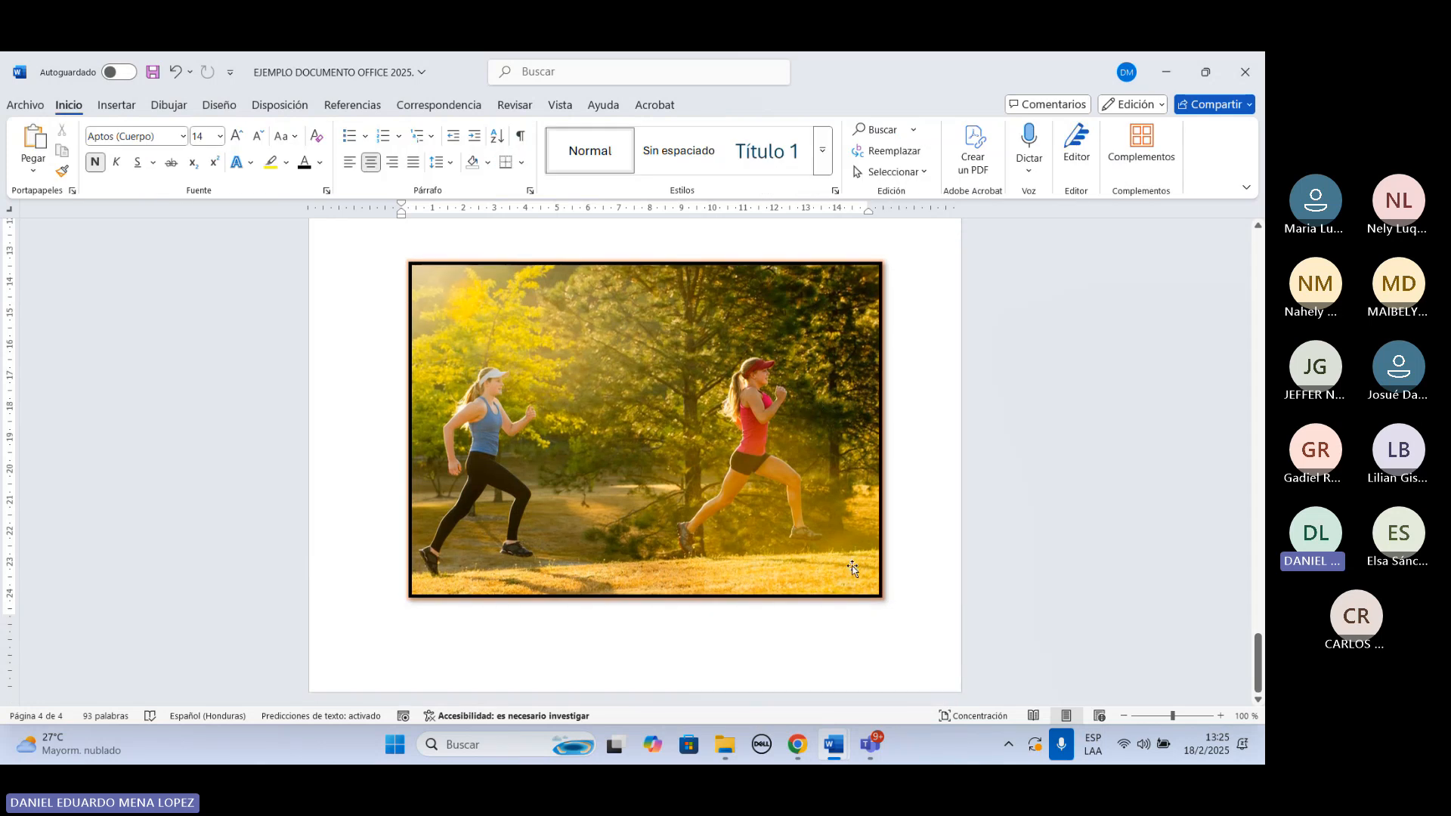
# Add an empty paragraph after the runners photo and shrink the photo proportionally to about 13 cm wide.
pyautogui.click(906, 597)
pyautogui.press('Return')
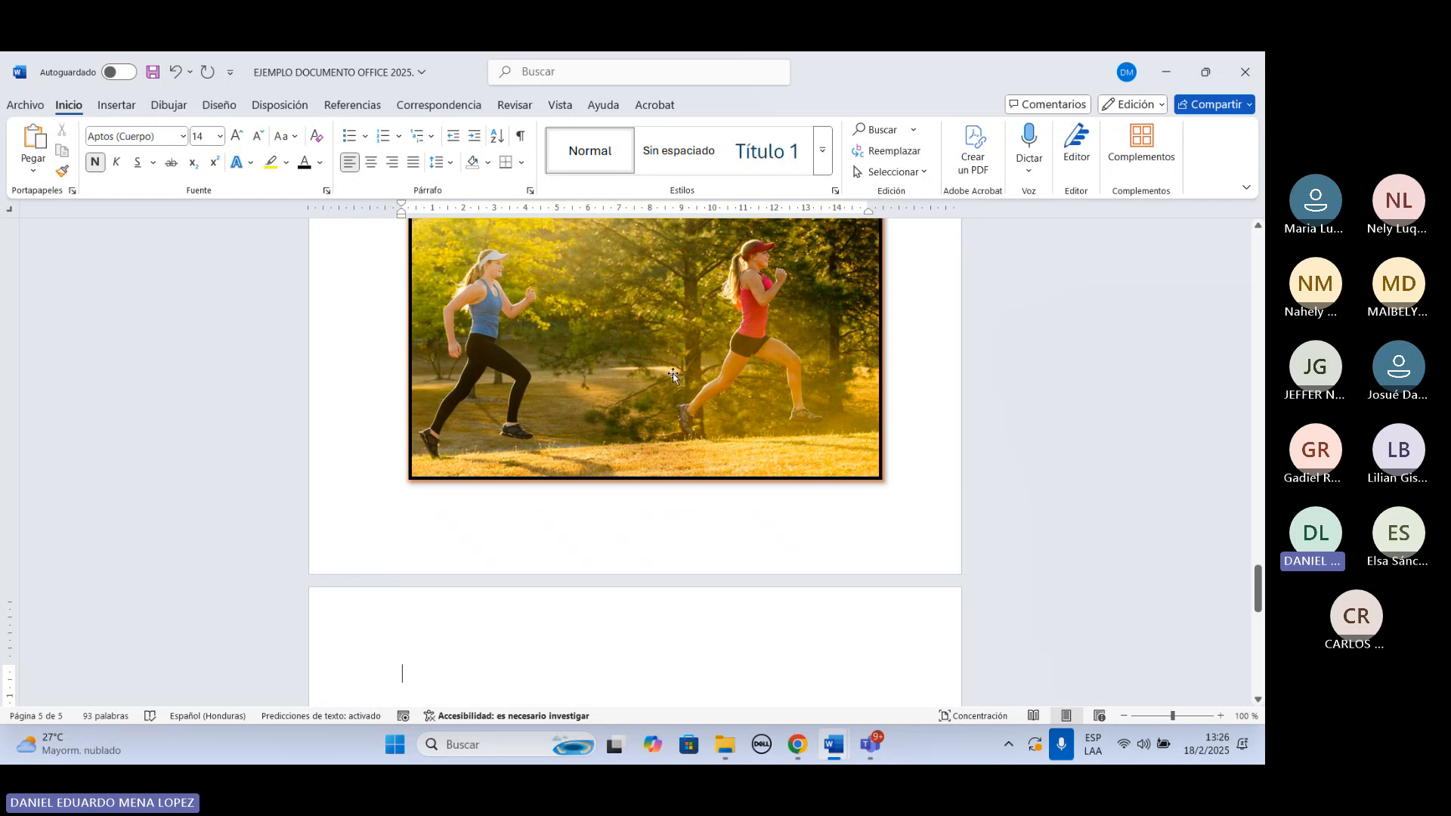
pyautogui.click(597, 438)
pyautogui.scroll(1, 636, 474)
pyautogui.scroll(2, 636, 475)
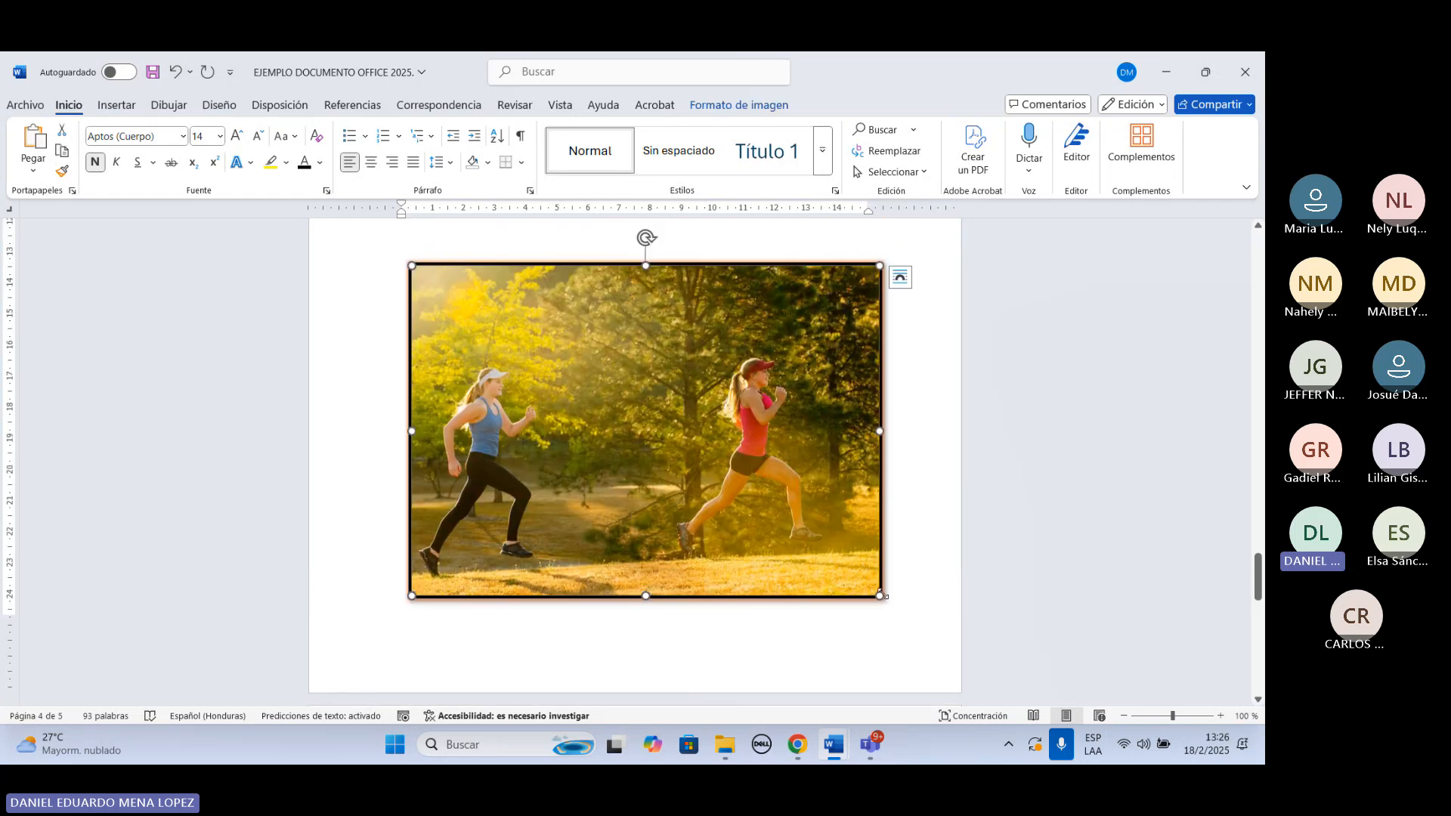
pyautogui.moveTo(880, 596); pyautogui.dragTo(813, 549)
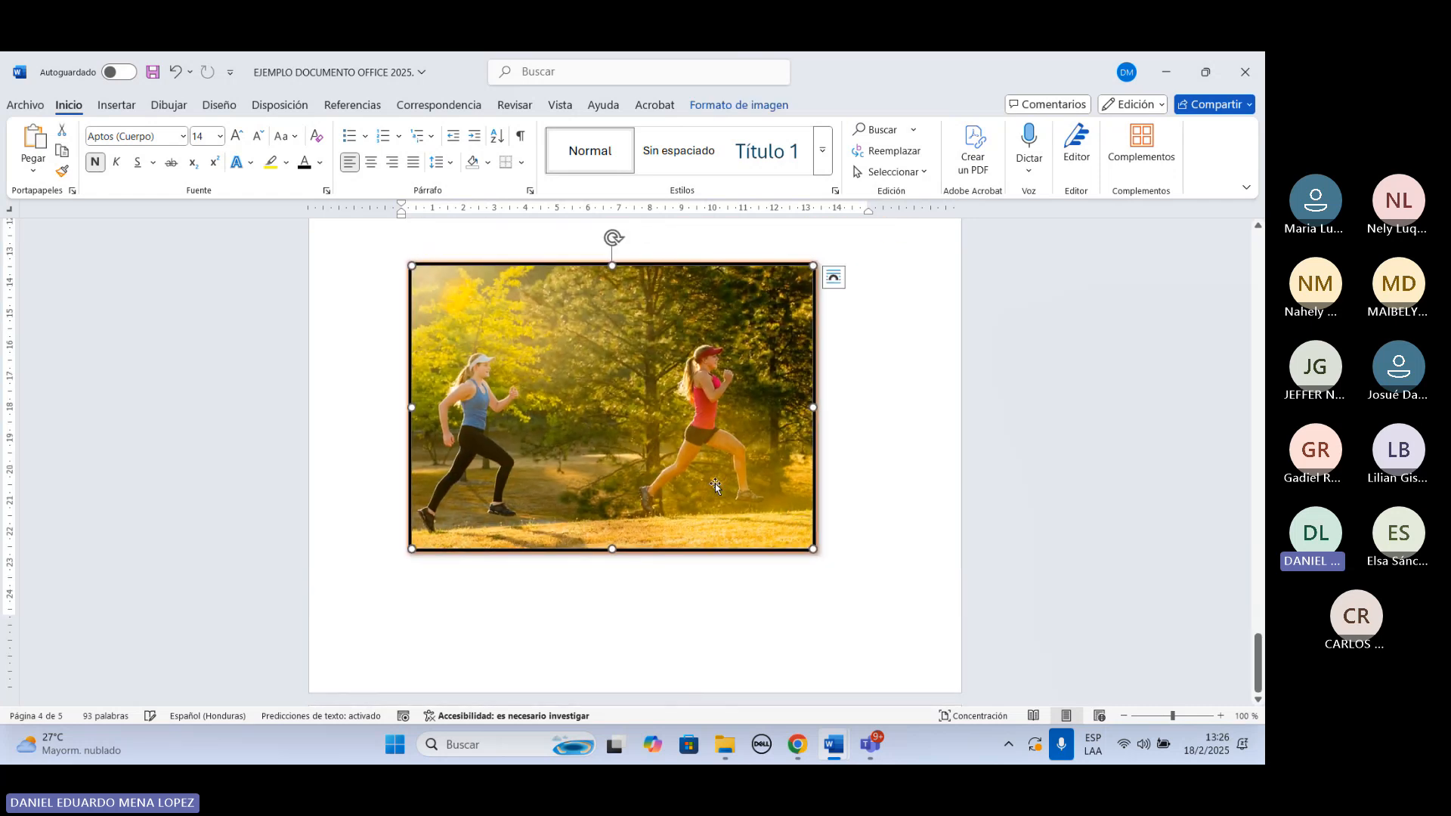
# Centre the runners photo, try left and right alignment on it, and set it back to centred.
pyautogui.scroll(3, 715, 488)
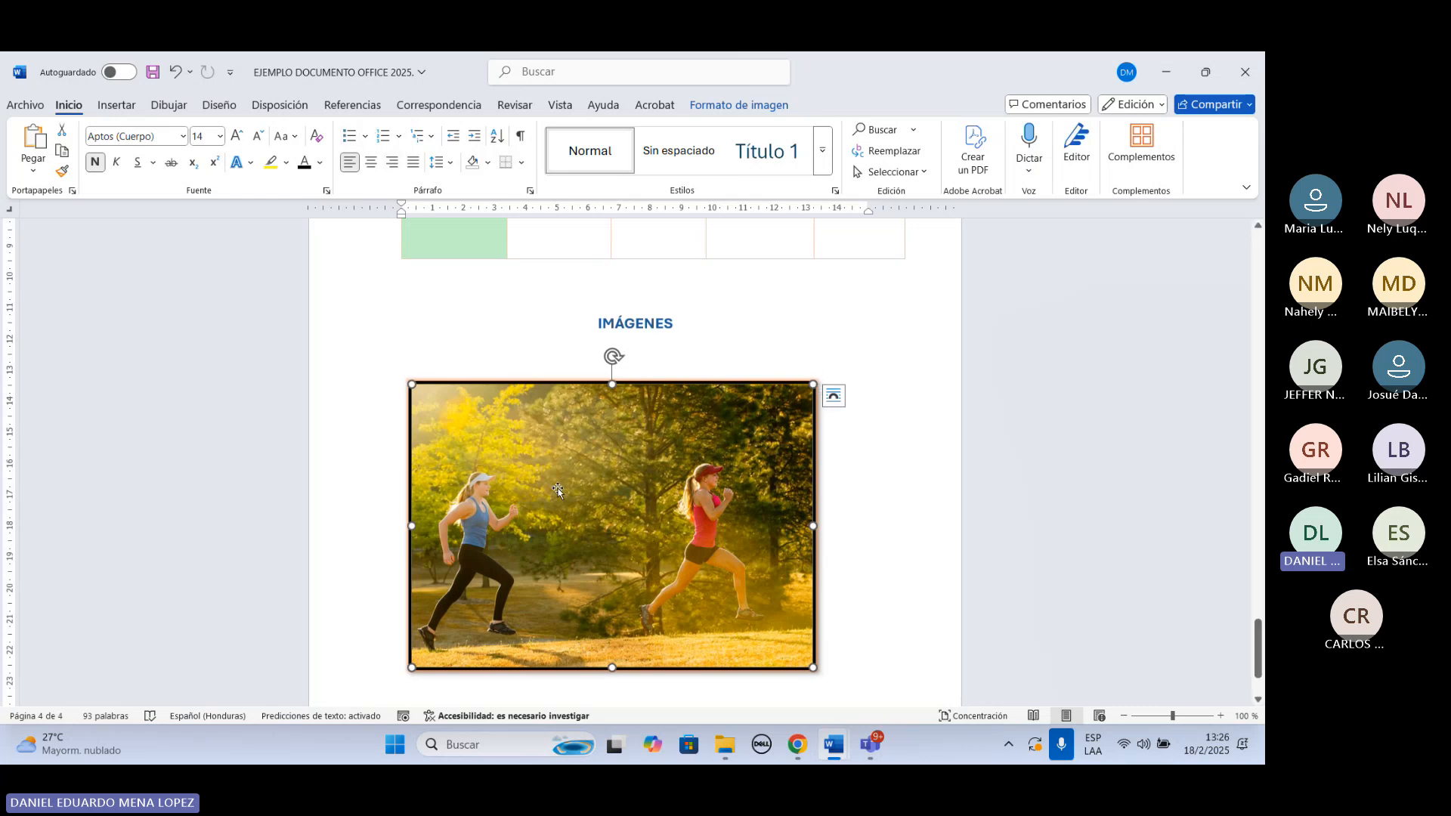
pyautogui.click(380, 168)
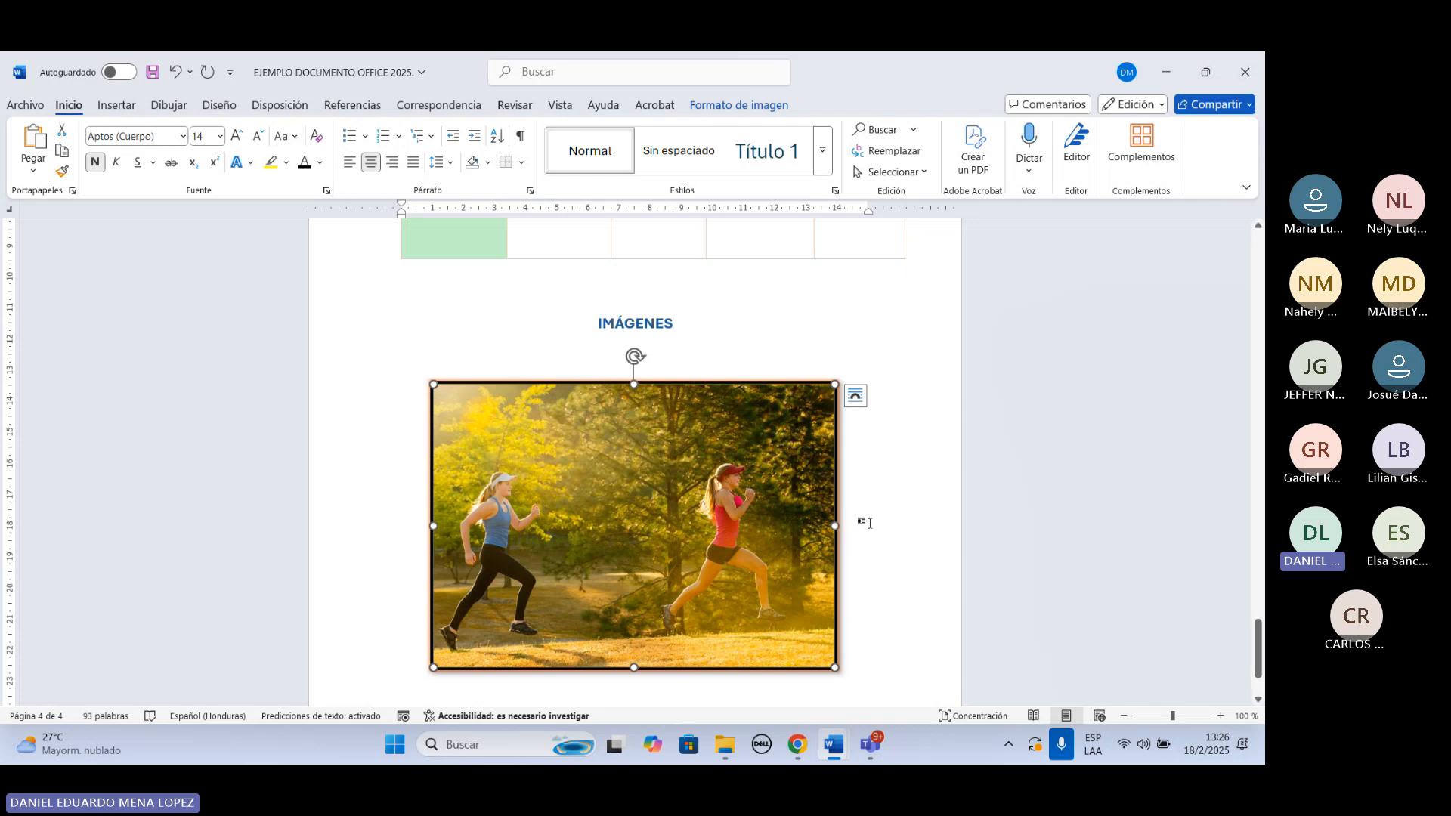
pyautogui.click(349, 173)
pyautogui.click(395, 164)
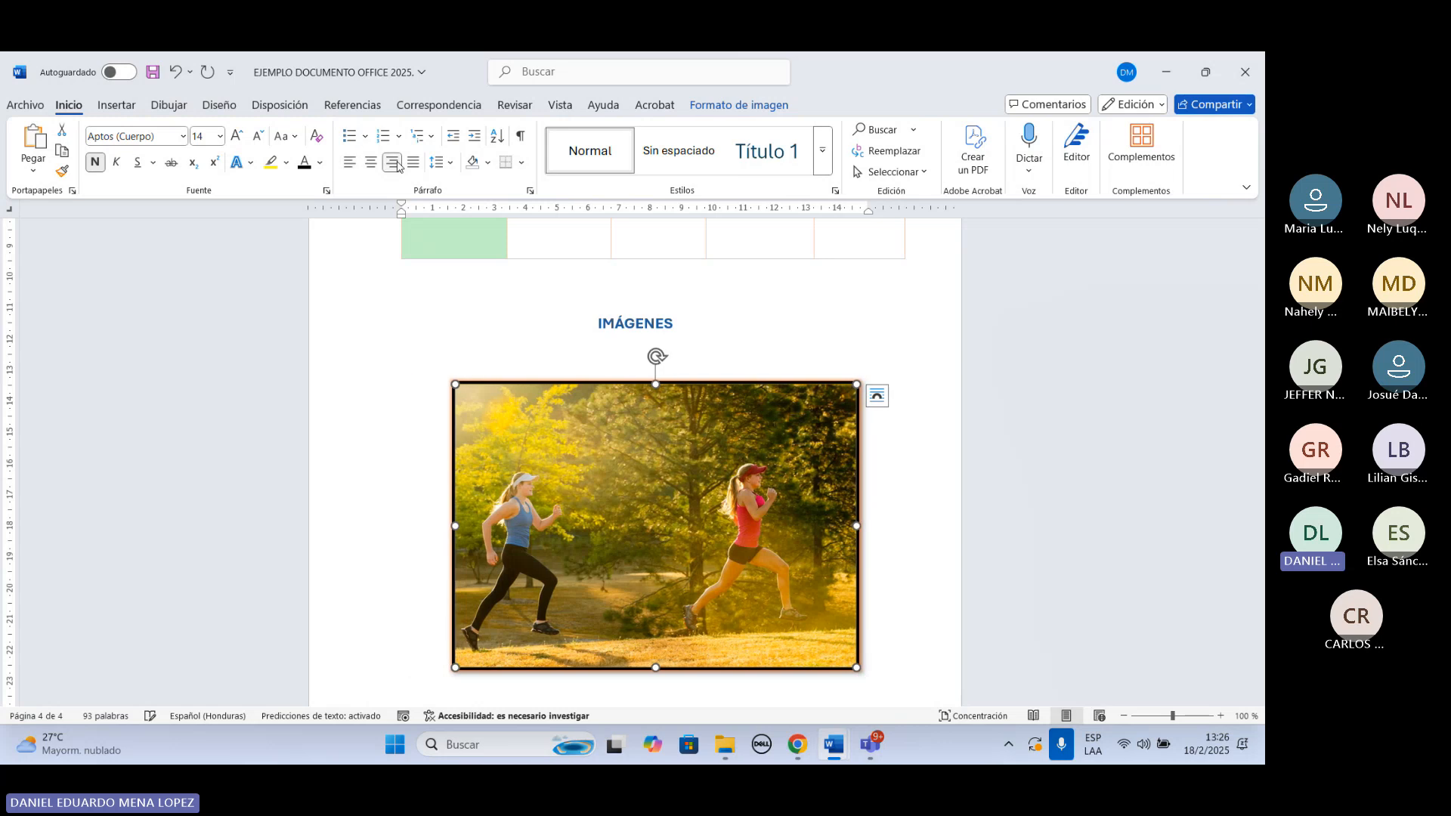
pyautogui.click(371, 162)
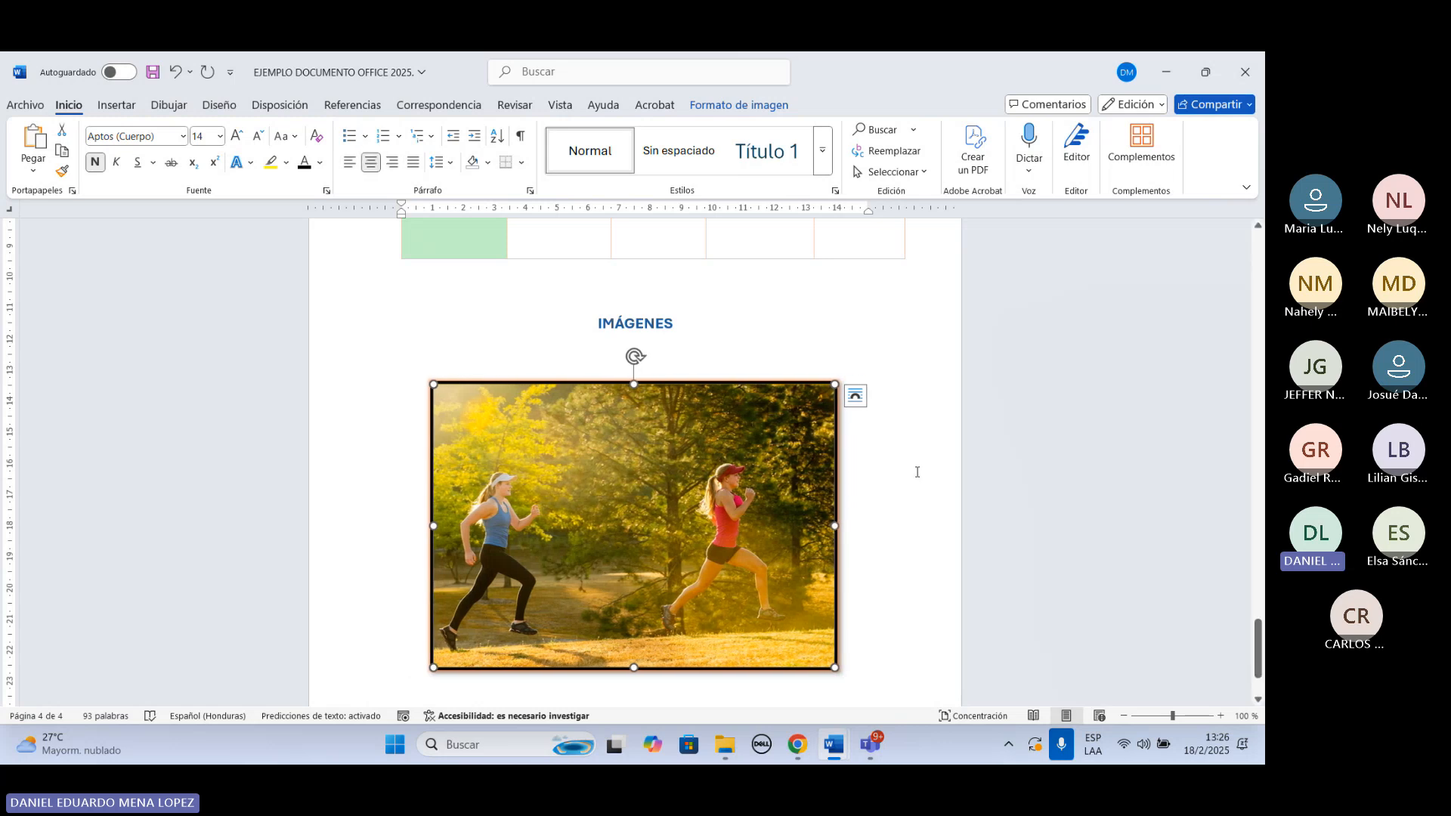
# Start a left-aligned paragraph on the page after the runners photo and enter the heading FORMAS.
pyautogui.click(890, 482)
pyautogui.press('Return')
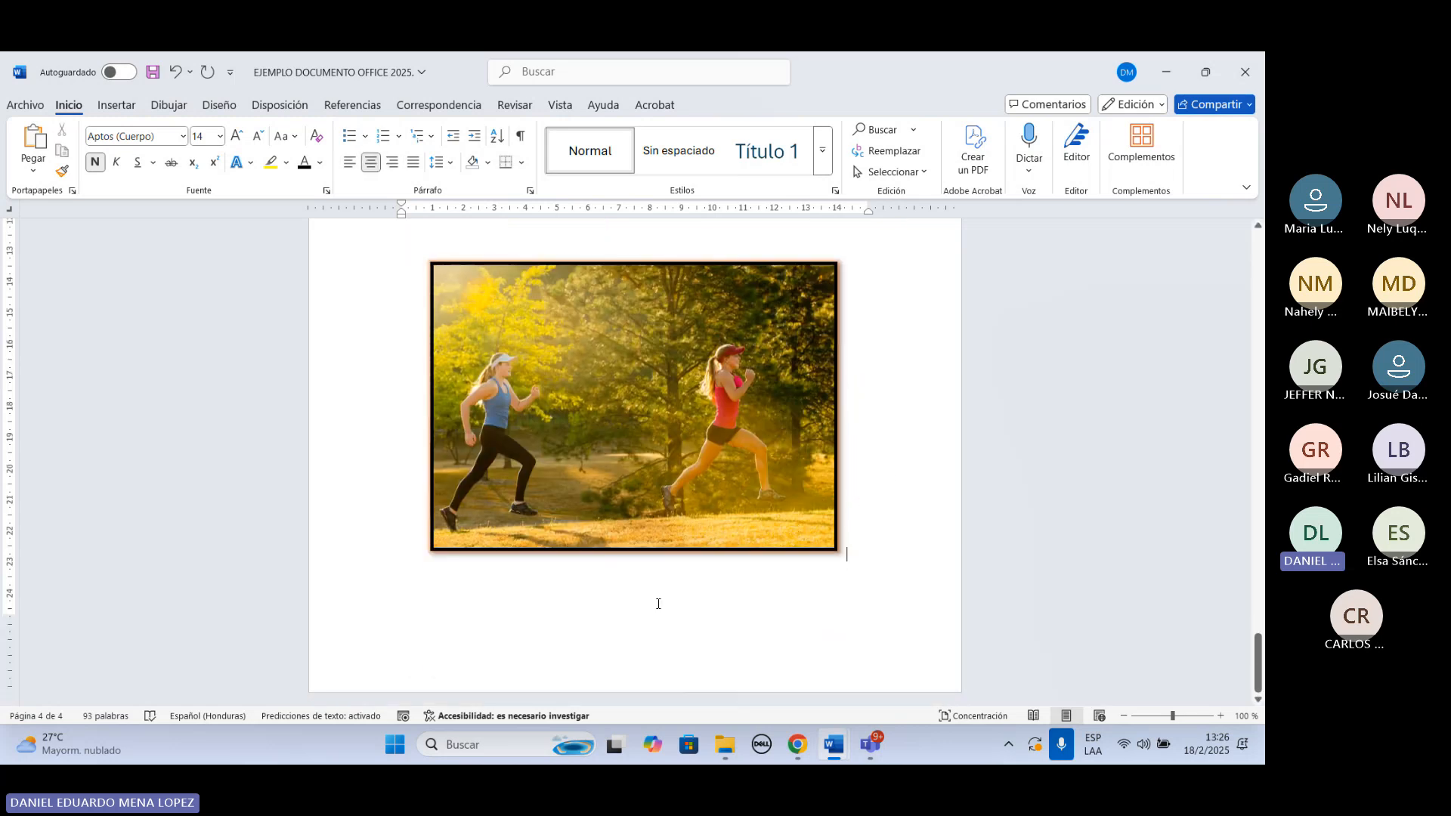
pyautogui.hotkey('ctrl', 'q')
pyautogui.press('Return')
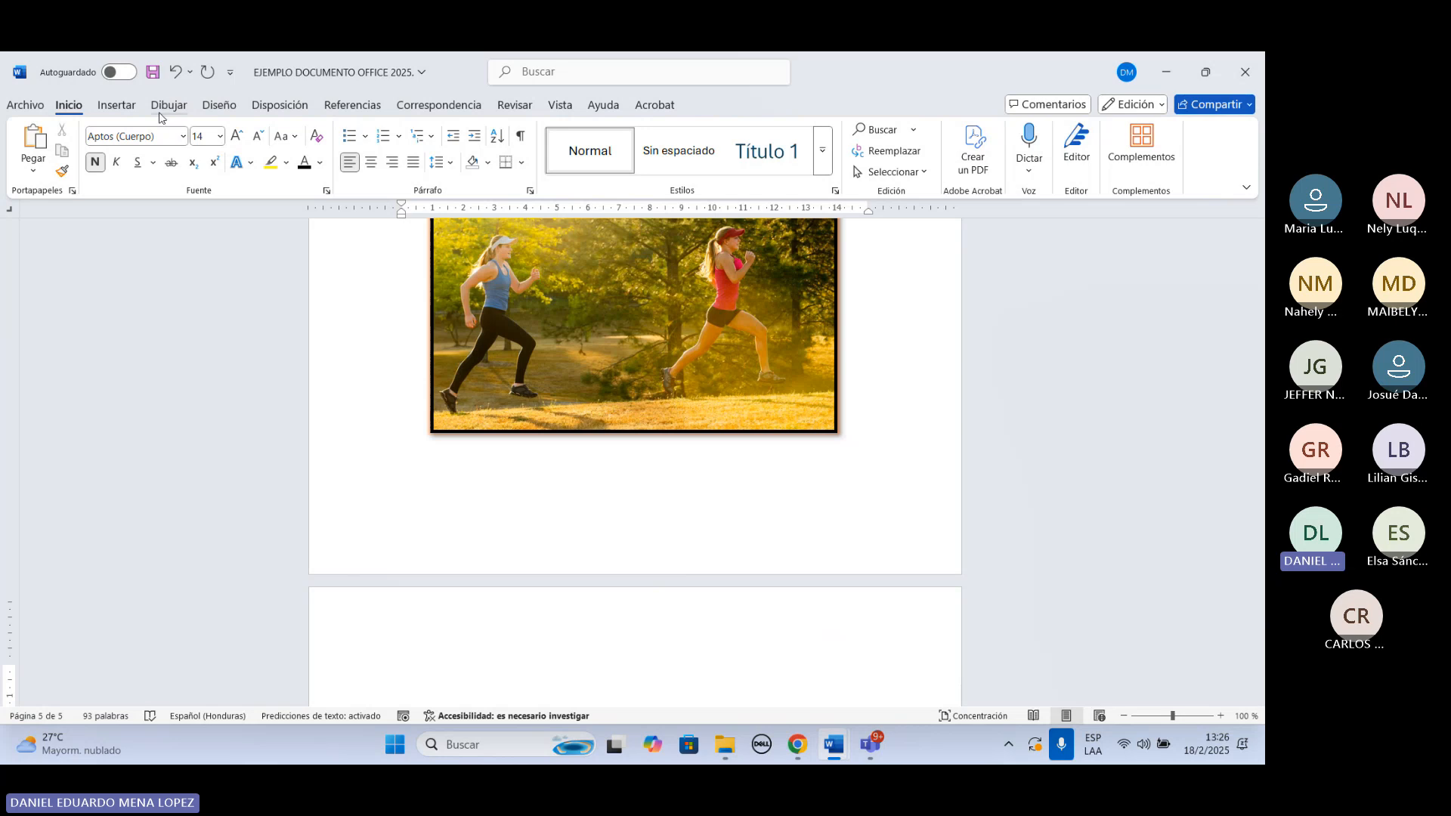
pyautogui.click(133, 112)
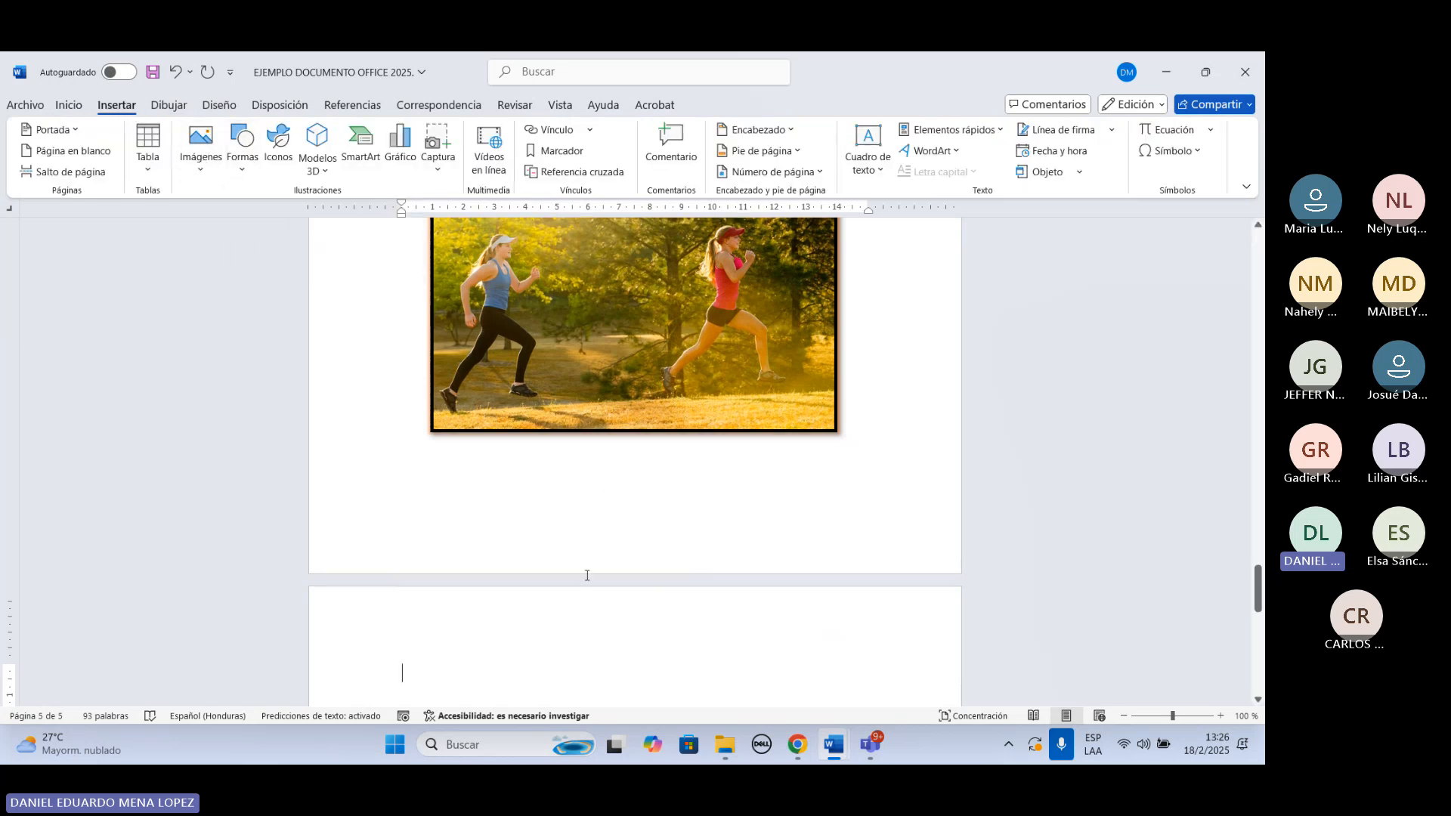
pyautogui.scroll(-3, 587, 576)
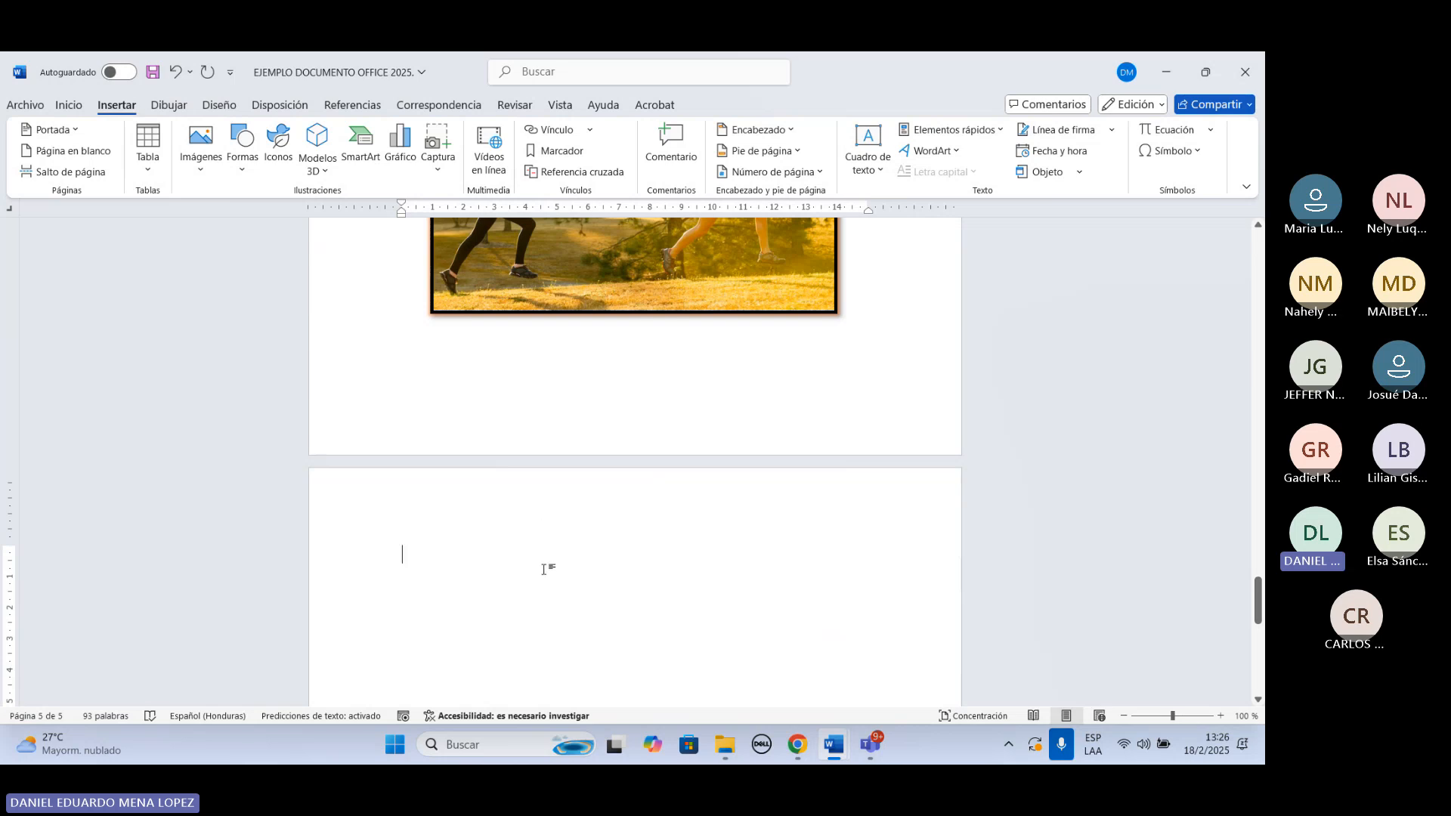
pyautogui.write('FORMAS')
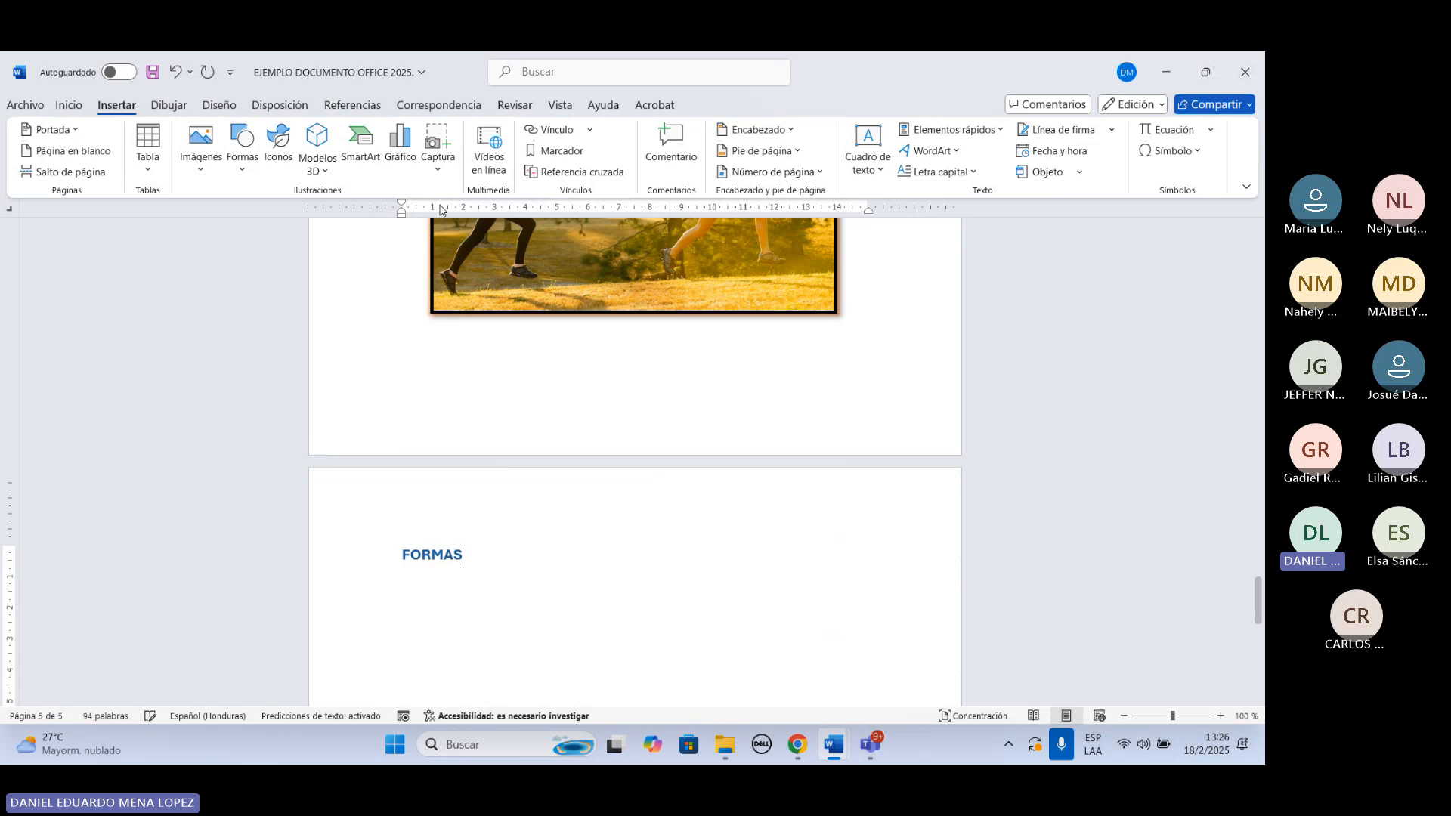
# Centre the FORMAS heading on the page and place the cursor at its end.
pyautogui.doubleClick(434, 553)
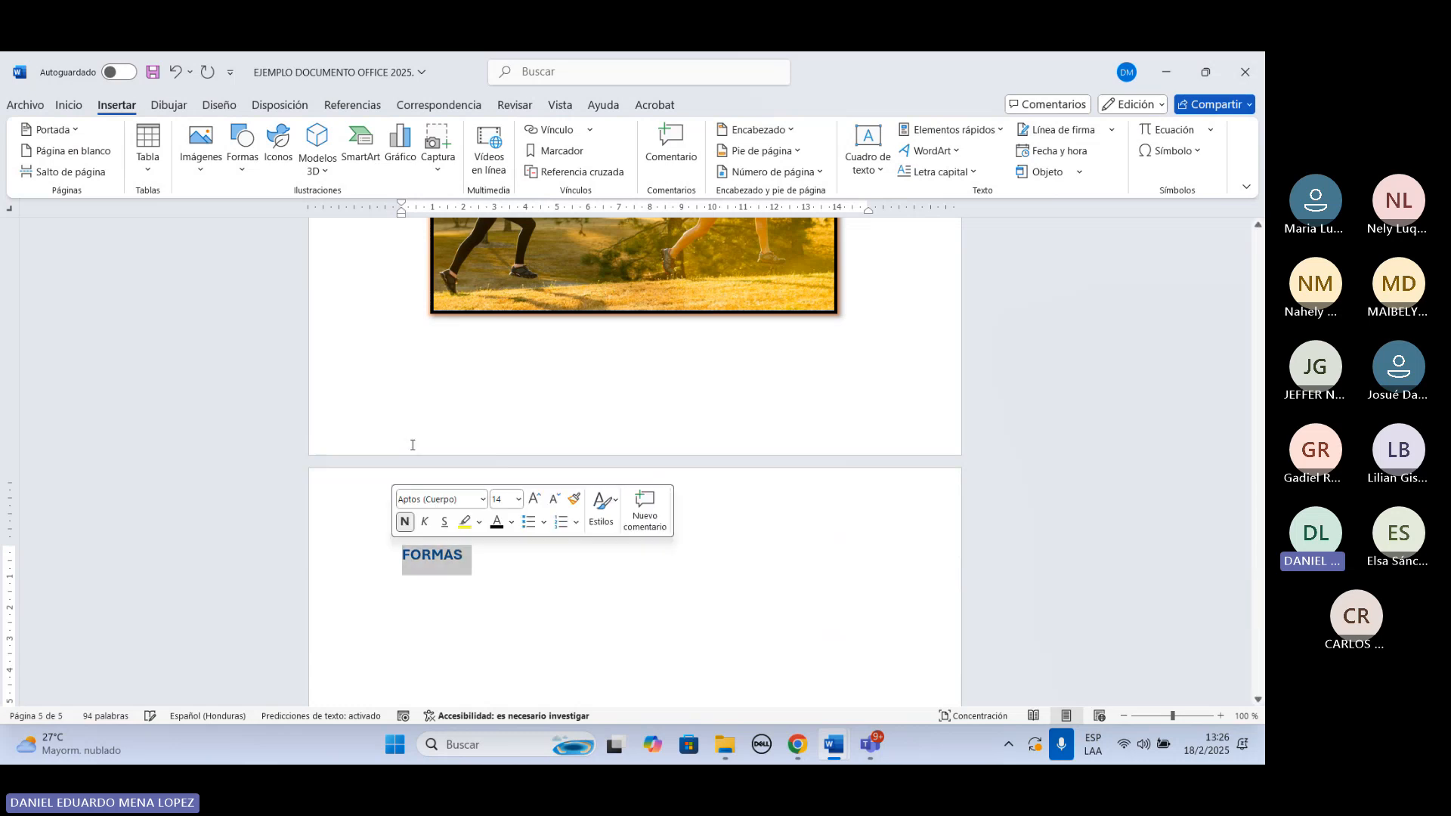
pyautogui.click(69, 104)
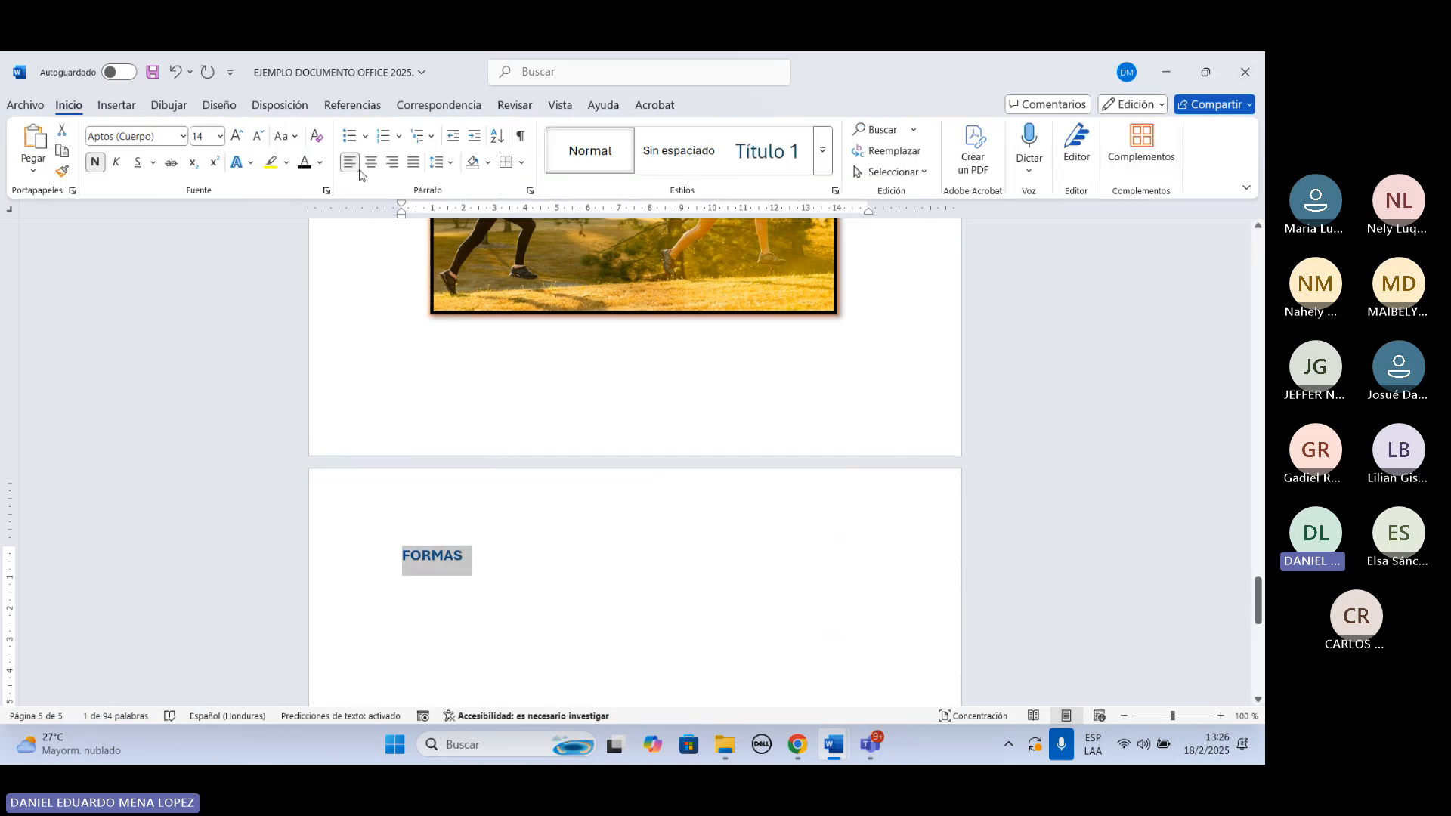
pyautogui.click(371, 162)
pyautogui.click(697, 570)
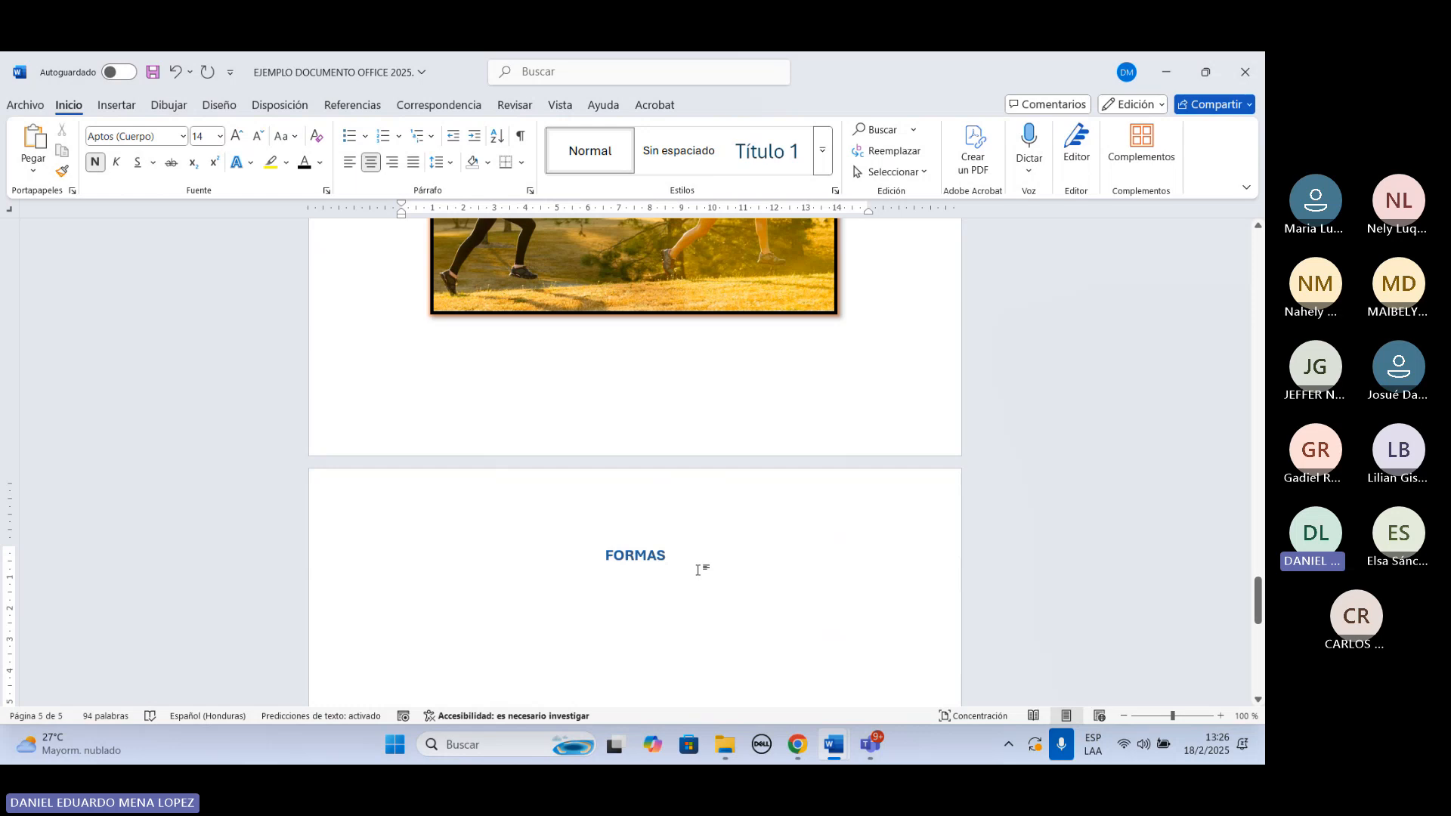
# End the FORMAS heading with a period and start a left-aligned paragraph below it.
pyautogui.write('.')
pyautogui.press('Return')
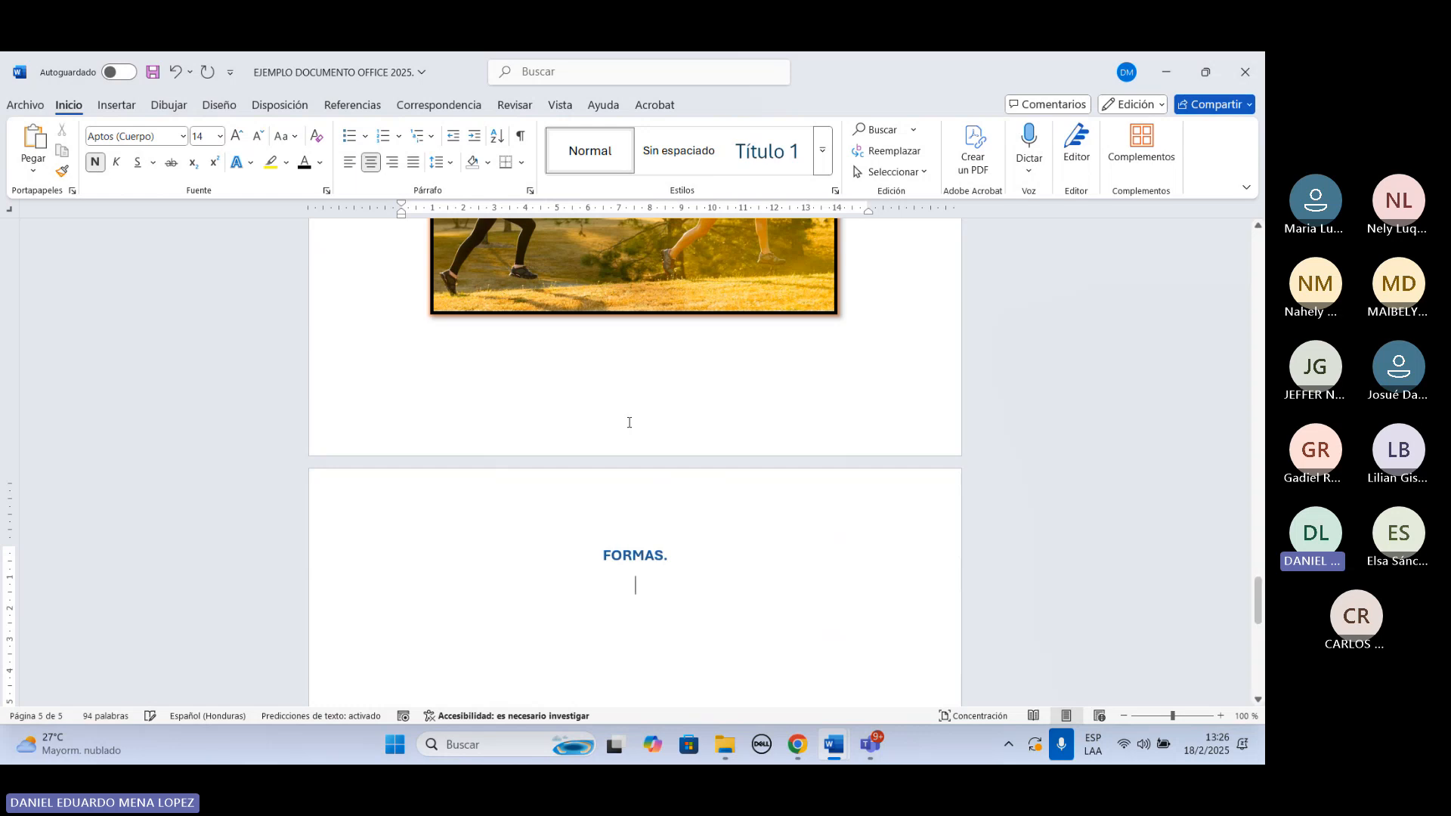
pyautogui.click(353, 161)
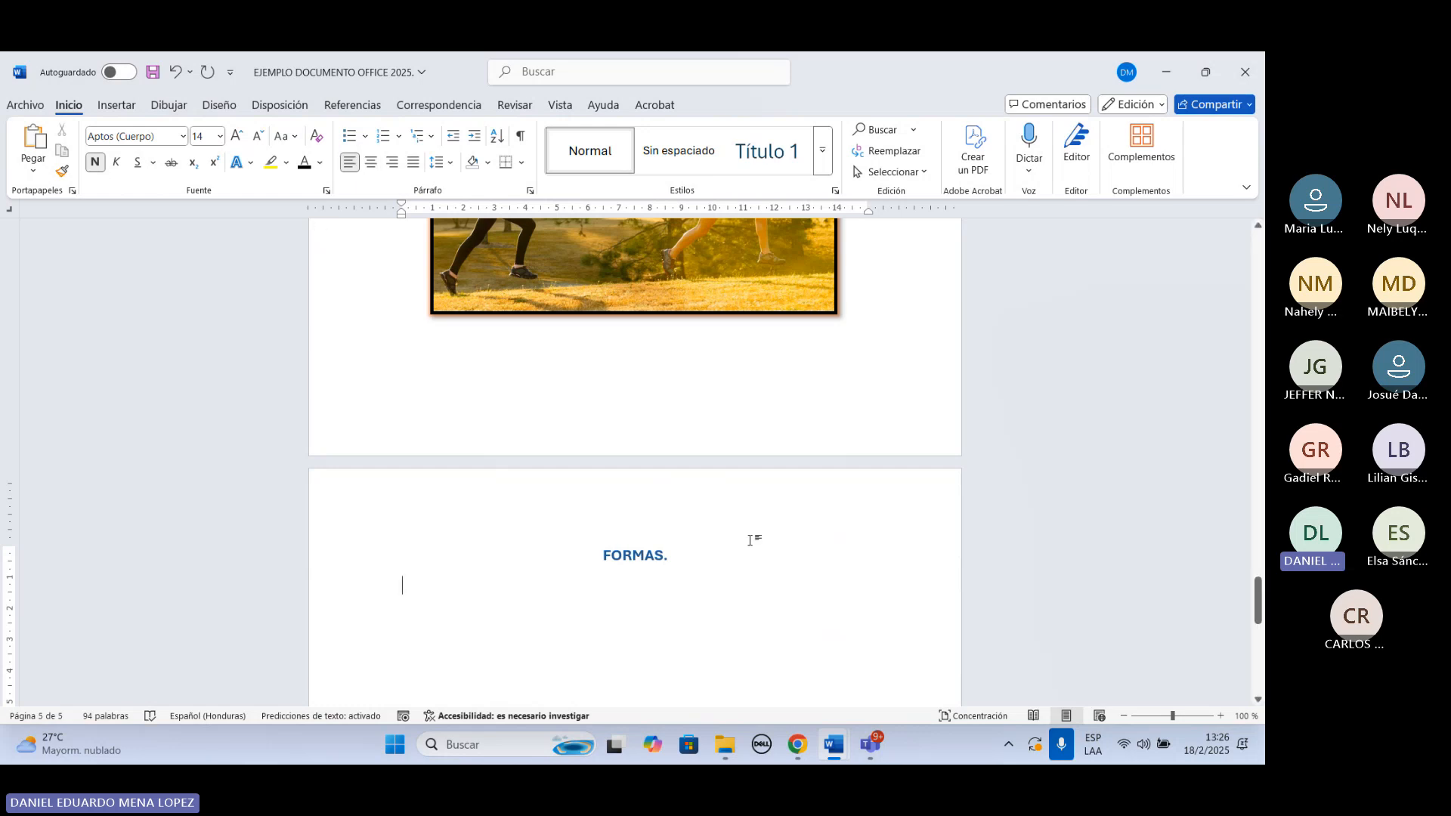
# Draw a heart from the basic shapes, about 4.1 cm wide and 4 cm high, below the FORMAS heading near the left margin.
pyautogui.scroll(-4, 750, 540)
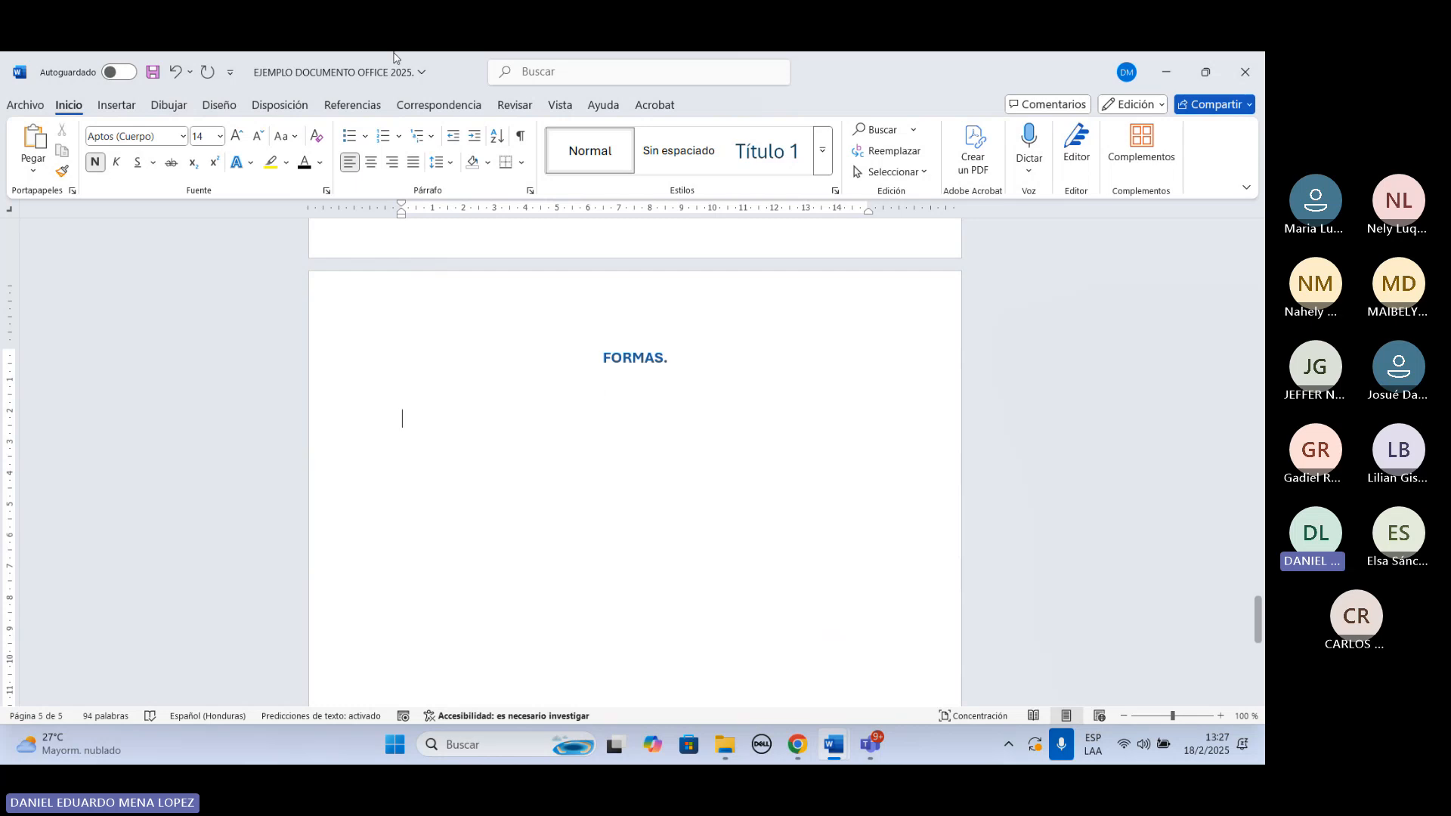
pyautogui.click(116, 105)
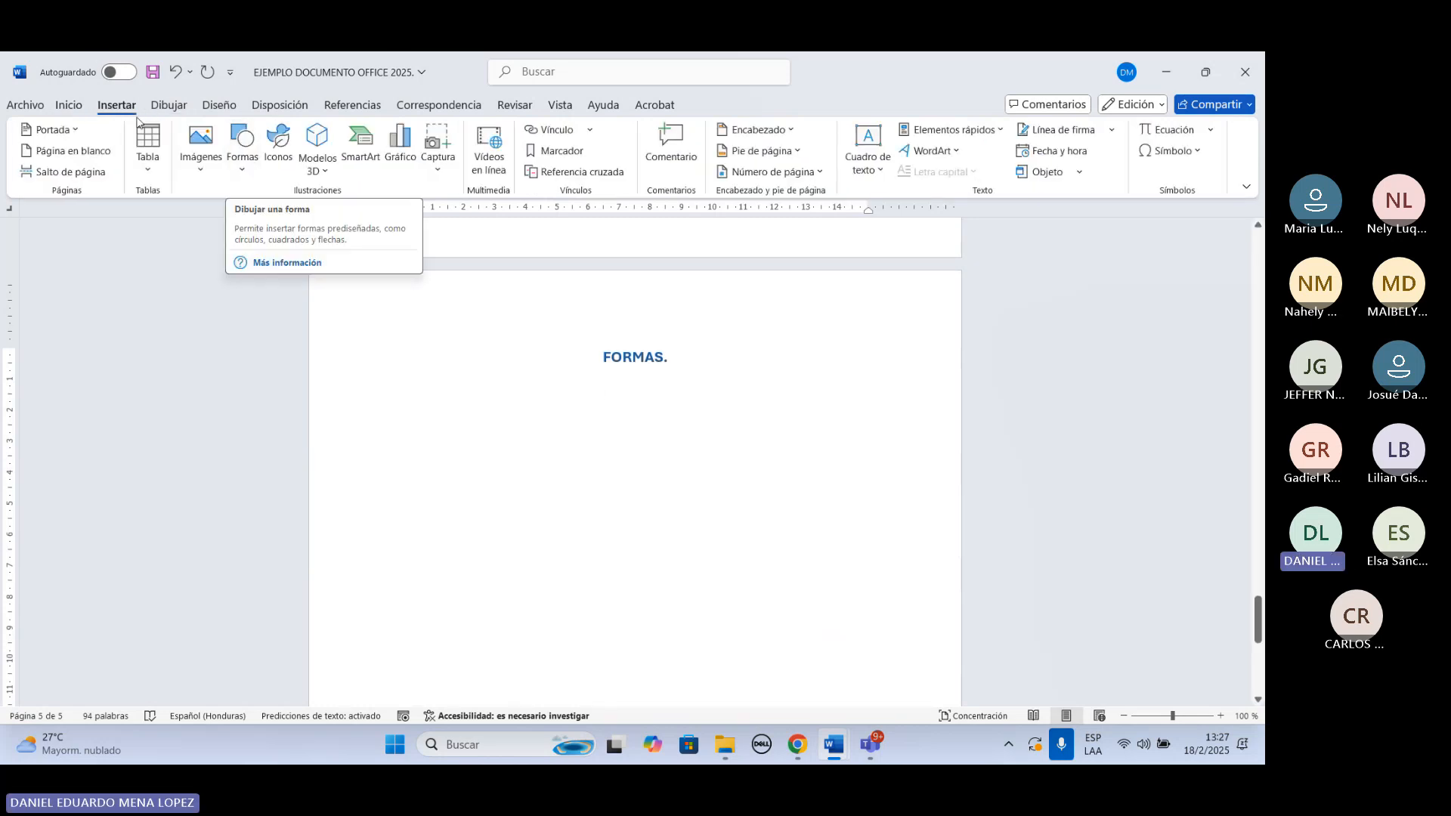
pyautogui.click(240, 148)
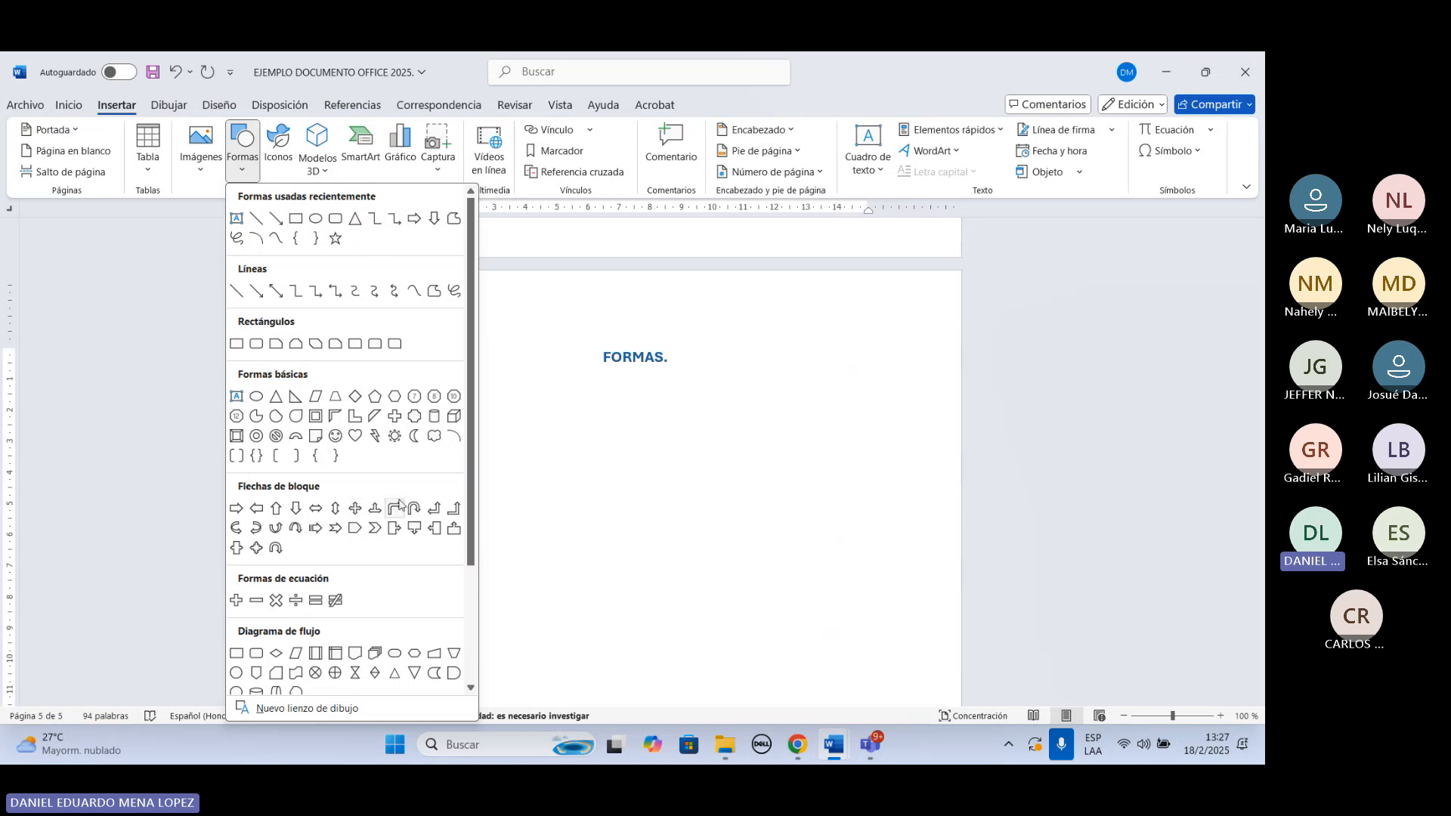
pyautogui.scroll(-3, 396, 477)
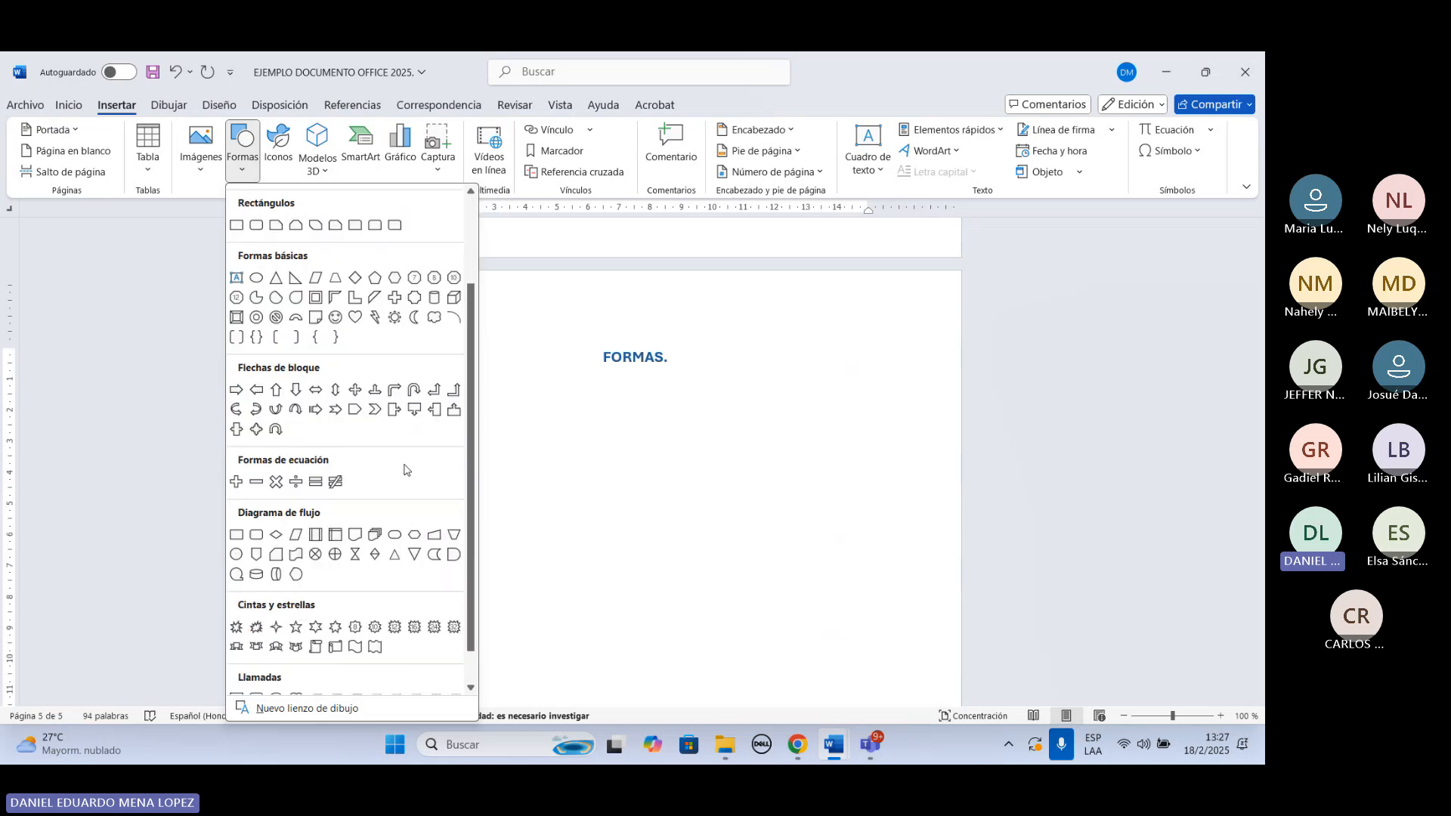
pyautogui.scroll(-1, 407, 470)
pyautogui.scroll(4, 405, 462)
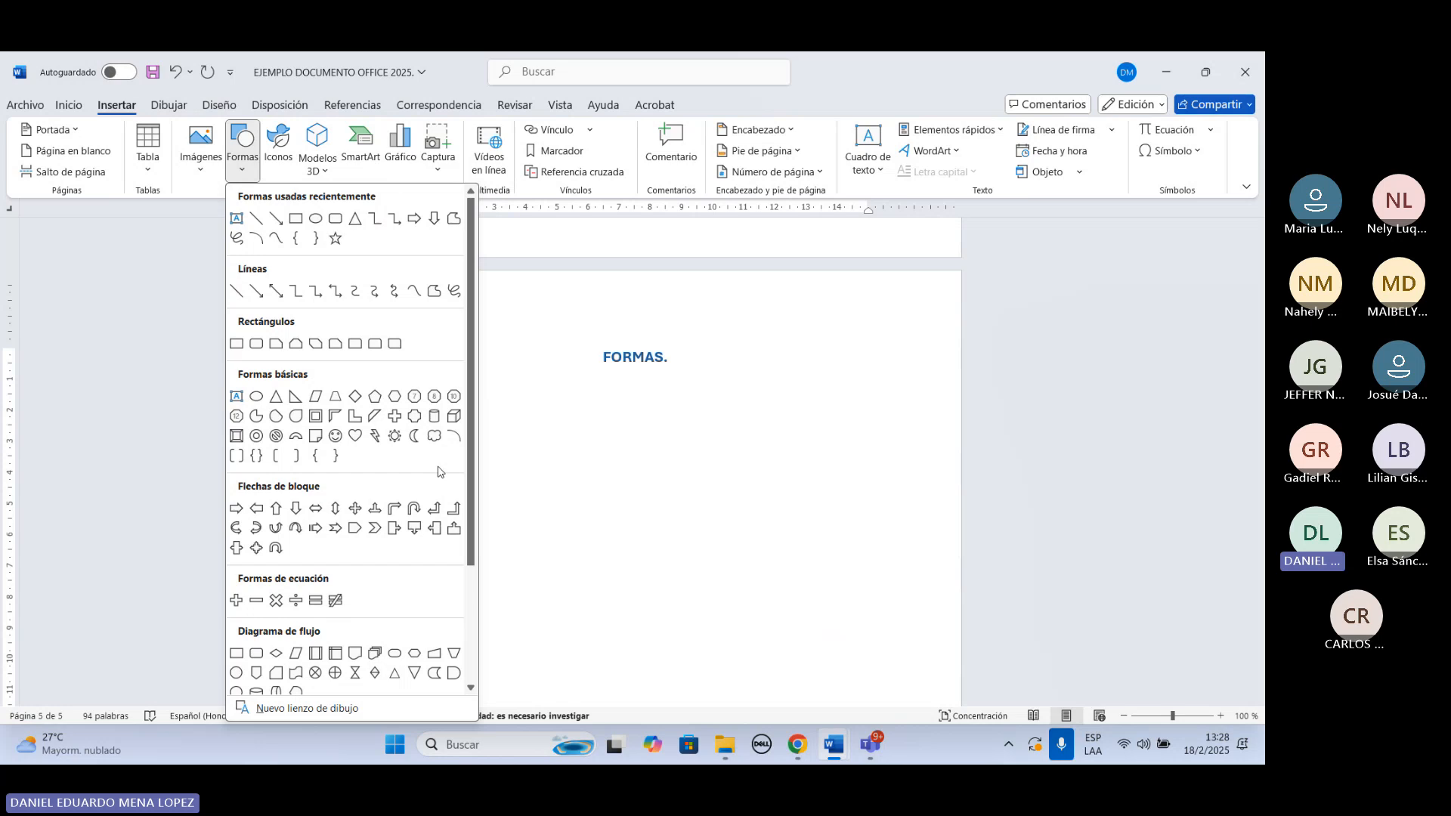
pyautogui.click(361, 436)
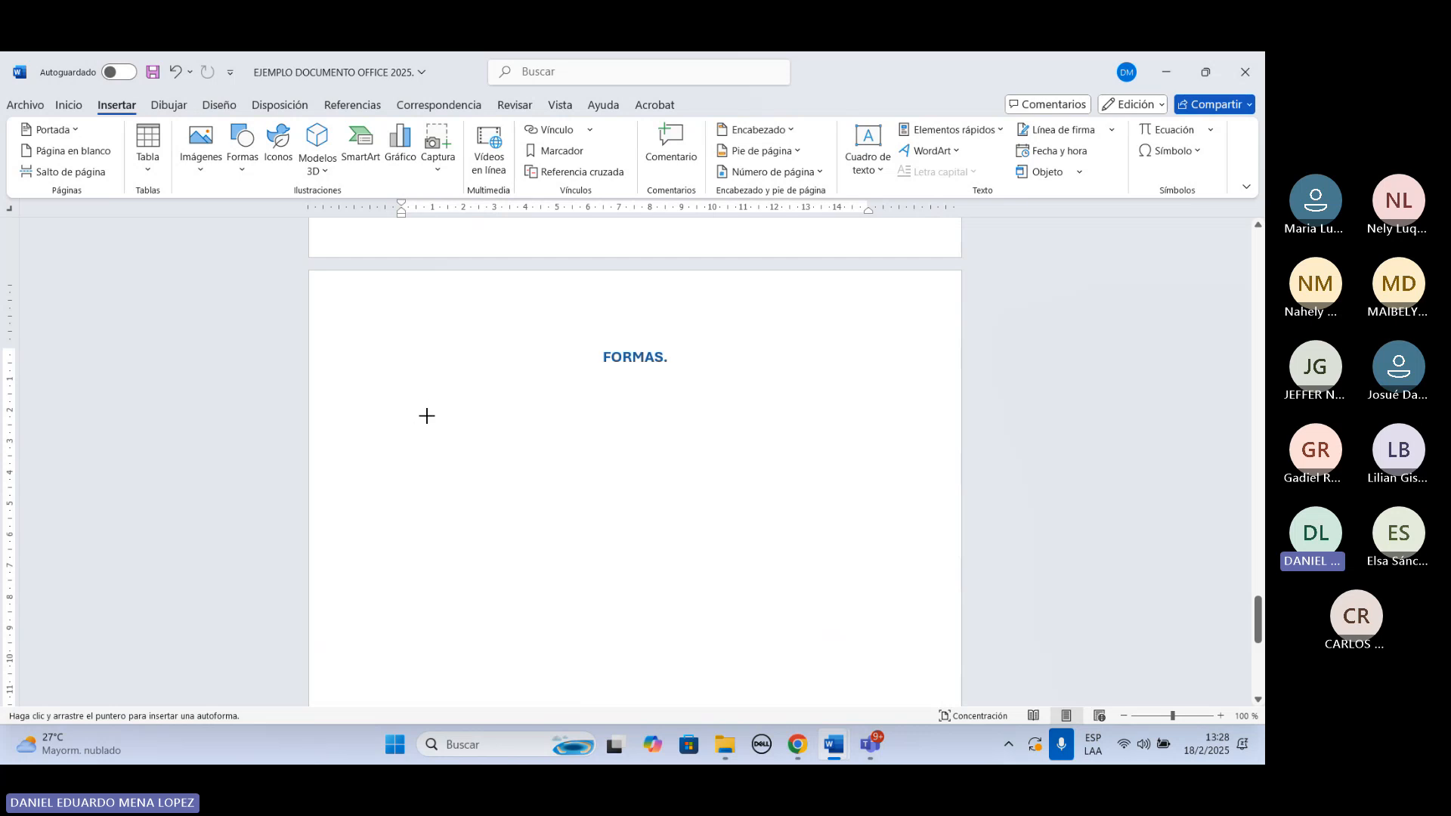
pyautogui.moveTo(418, 410); pyautogui.dragTo(547, 534)
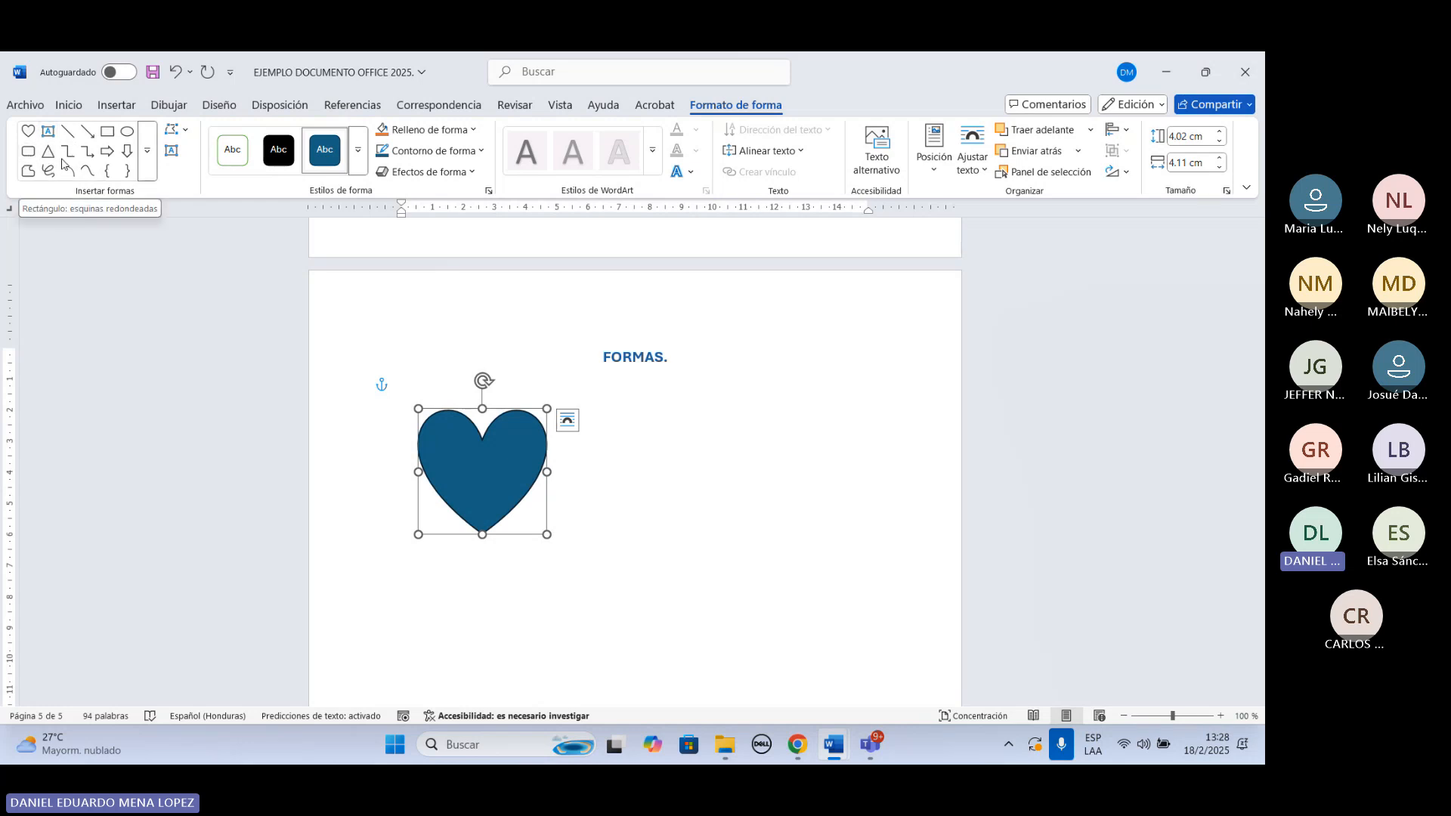
# Draw a right block arrow about 3.1 by 1.5 cm beside the heart and a rectangle about 5 by 3.5 cm to its right.
pyautogui.click(109, 157)
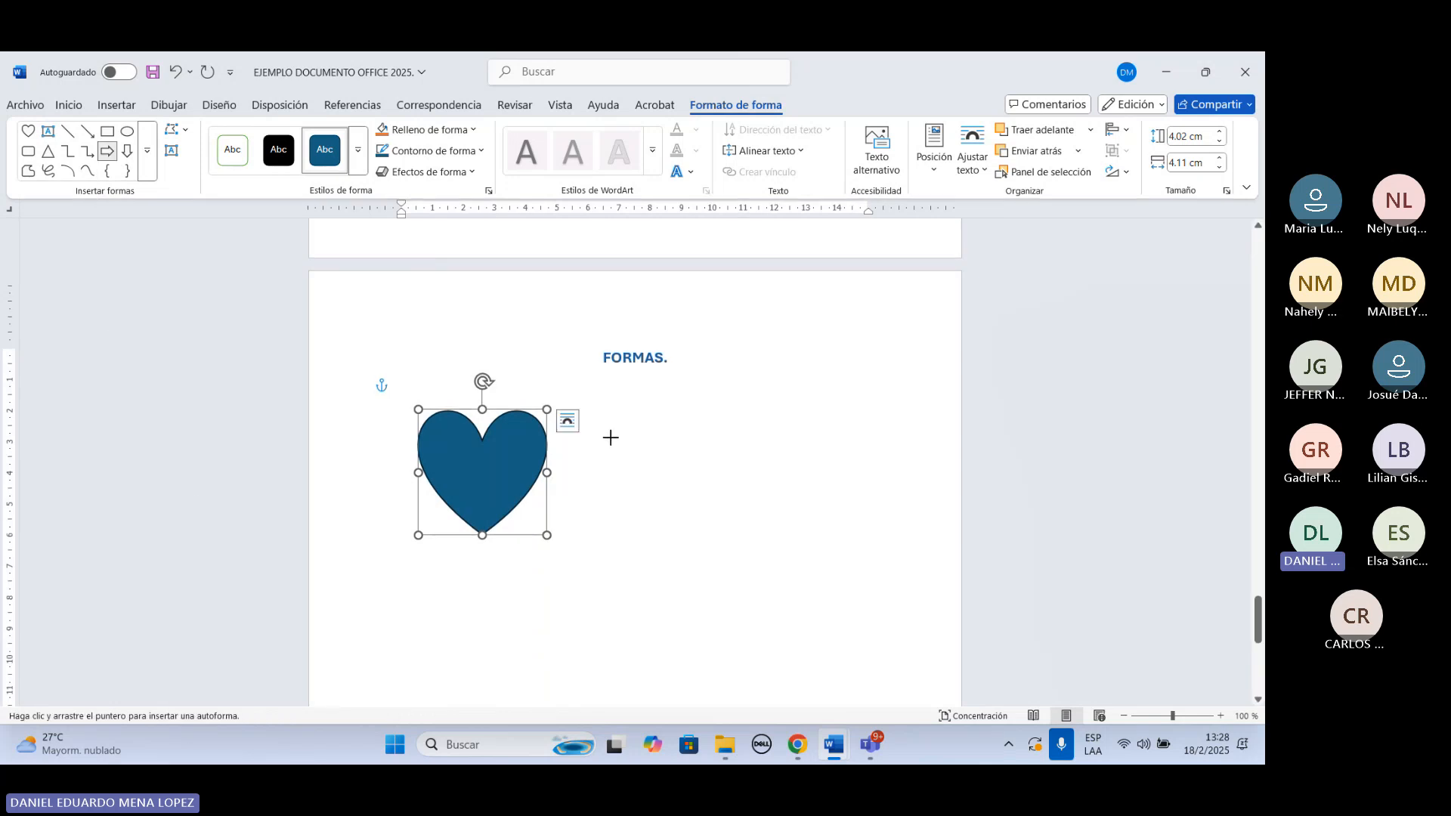
pyautogui.moveTo(610, 436); pyautogui.dragTo(708, 485)
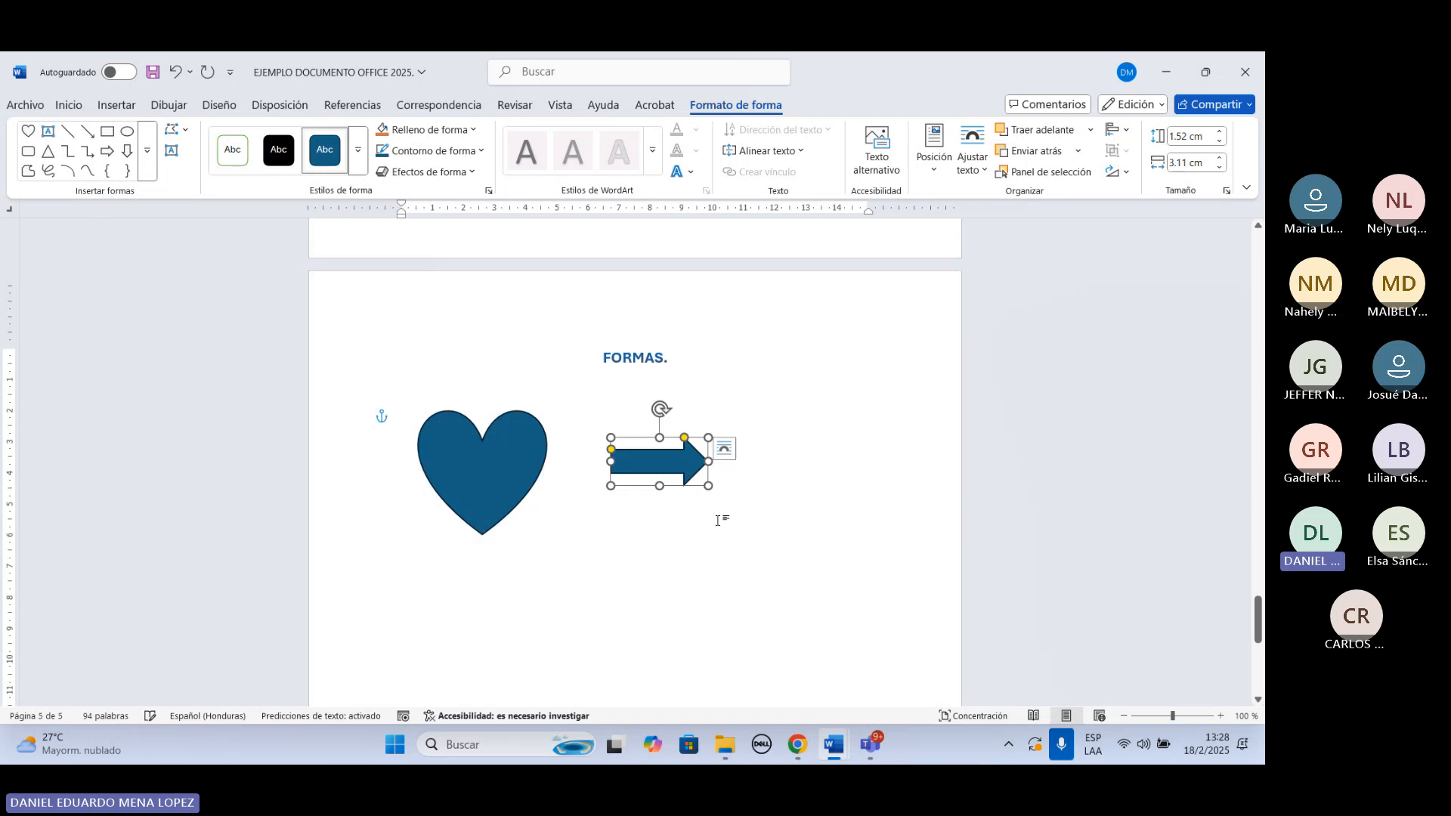
pyautogui.click(108, 133)
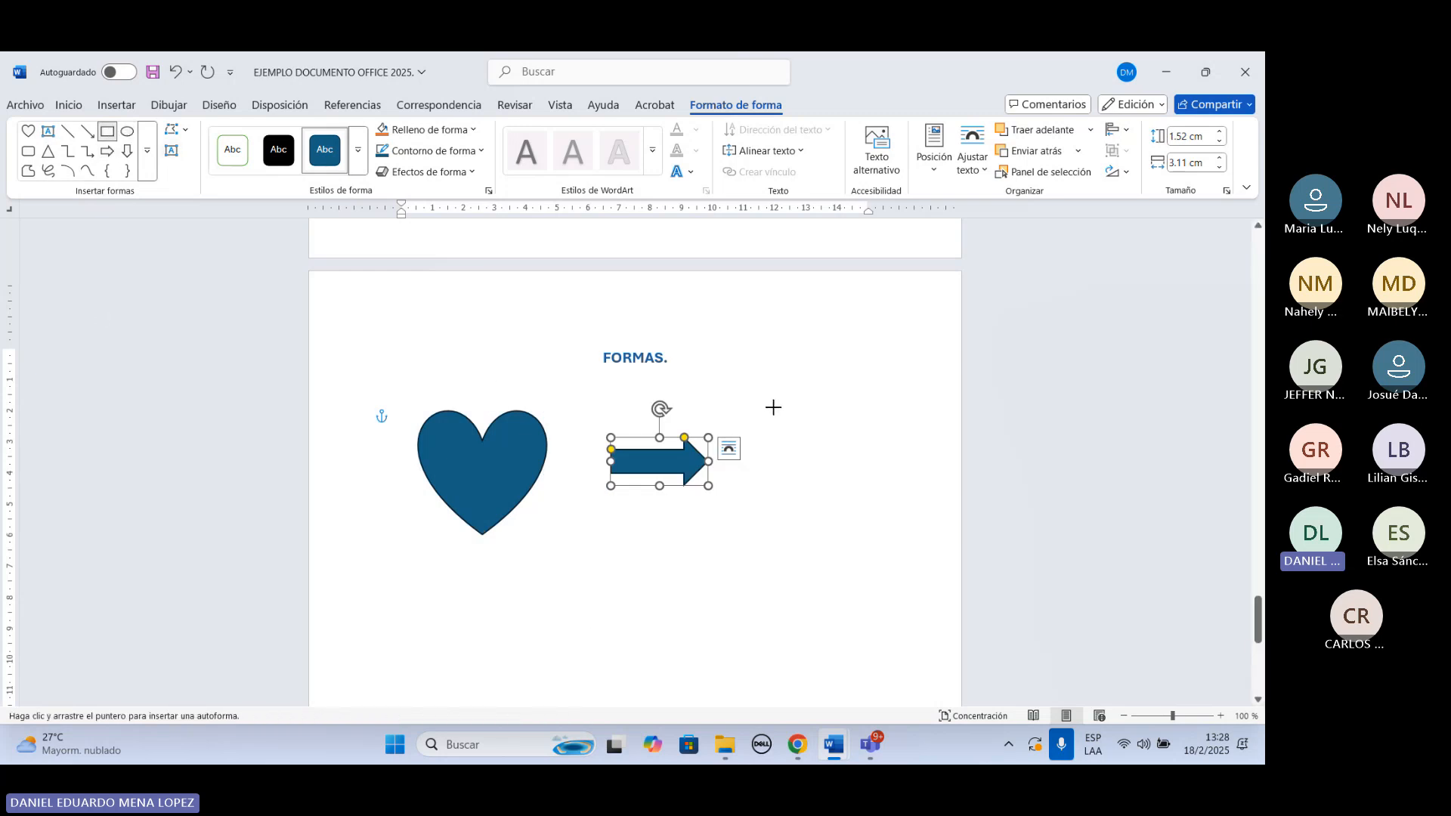
pyautogui.moveTo(763, 403); pyautogui.dragTo(920, 515)
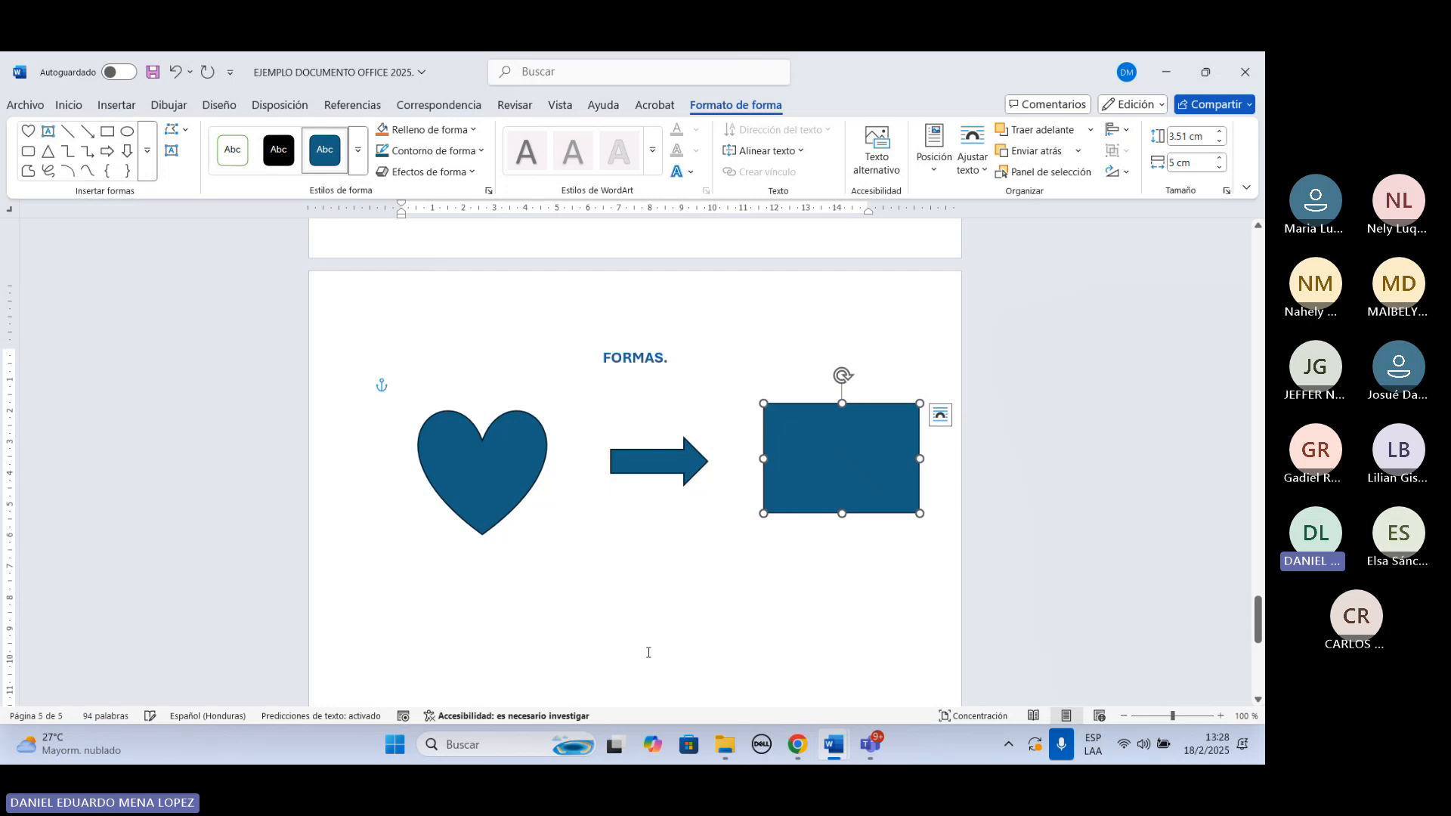
# Draw an isosceles triangle about 3.4 cm wide and 3.7 cm high below the heart.
pyautogui.scroll(-1, 589, 608)
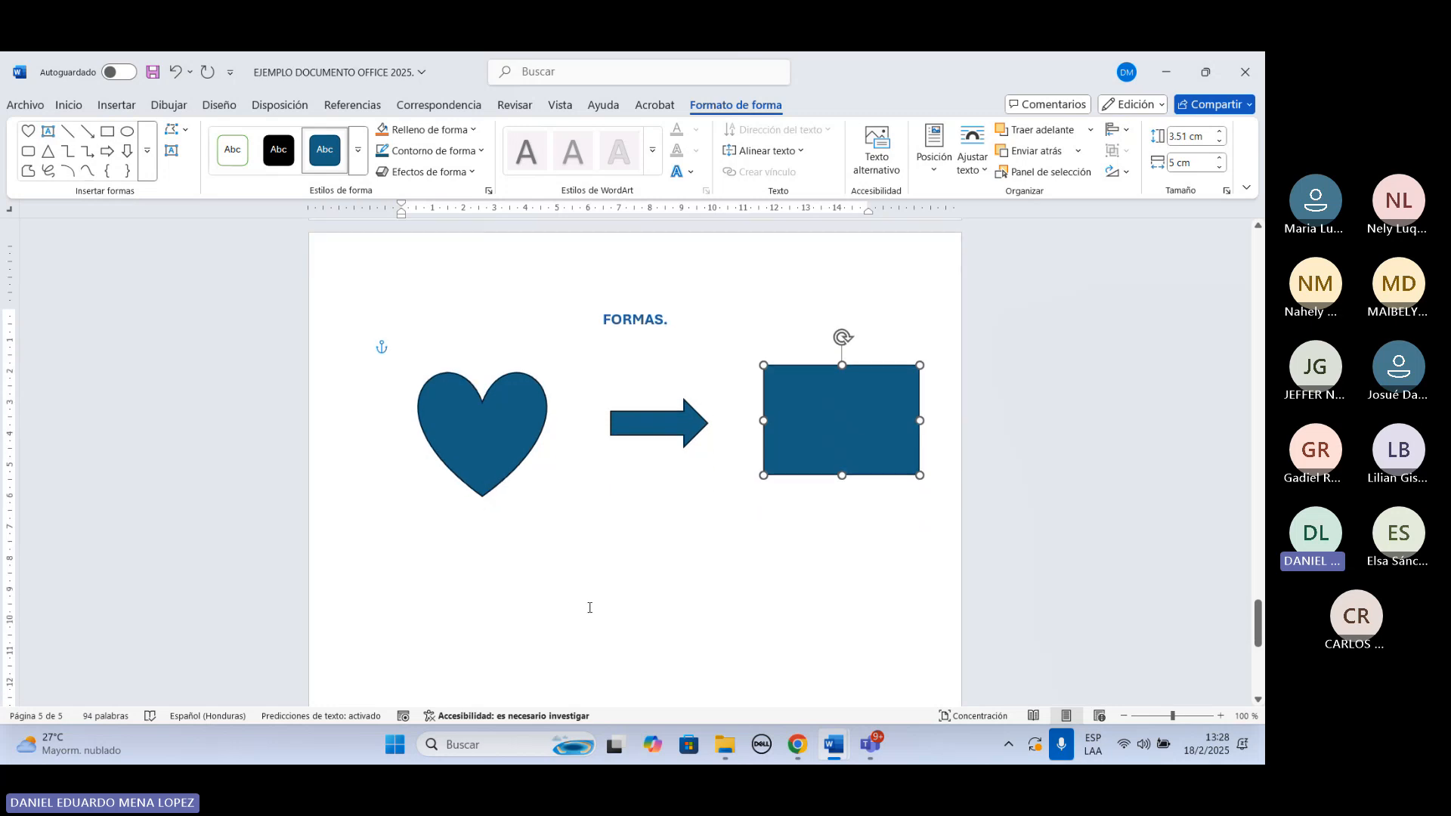
pyautogui.click(48, 151)
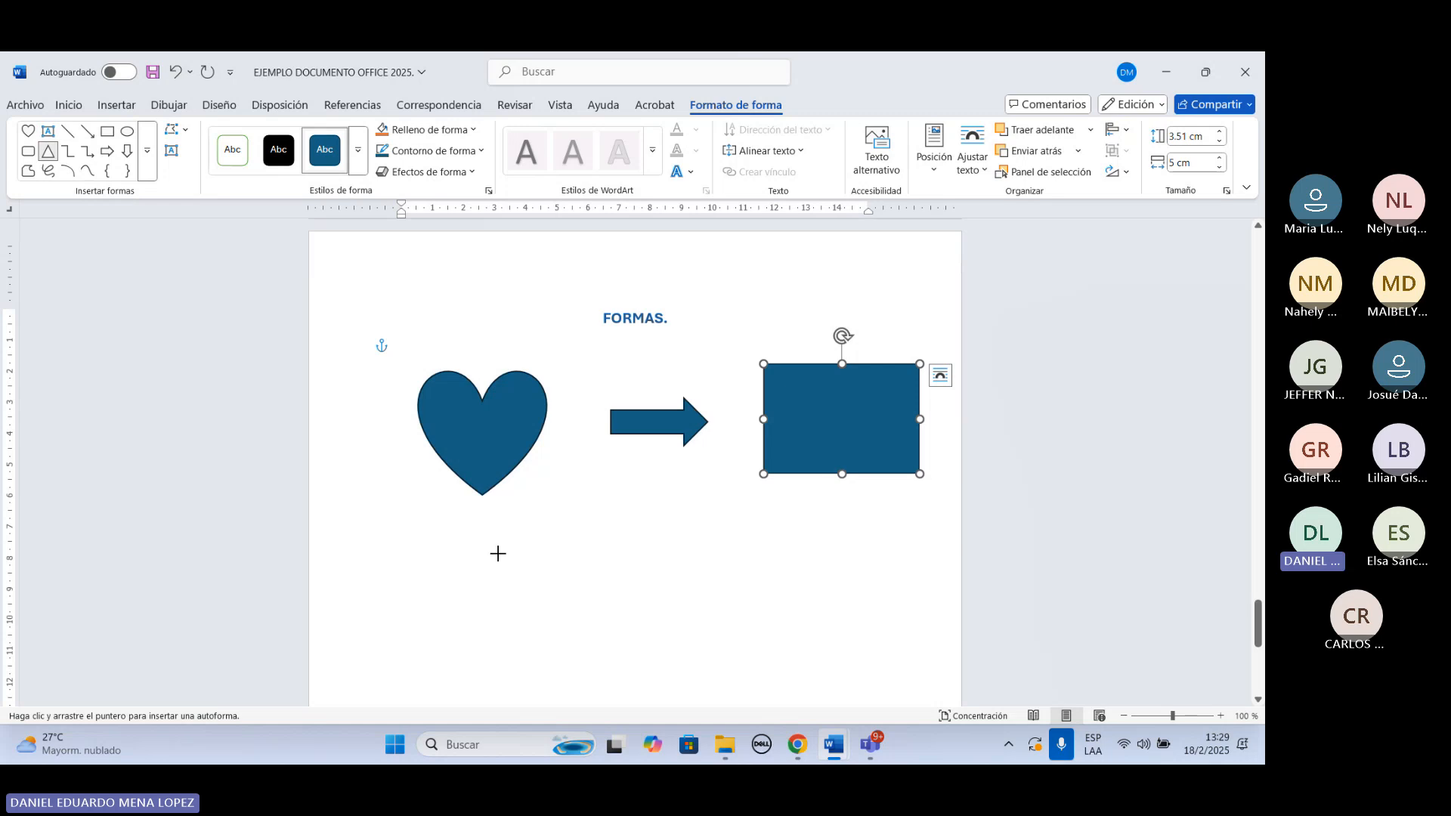
pyautogui.moveTo(499, 551)
pyautogui.mouseDown()
pyautogui.moveTo(474, 630)
pyautogui.moveTo(390, 668)
pyautogui.moveTo(483, 648)
pyautogui.mouseUp()
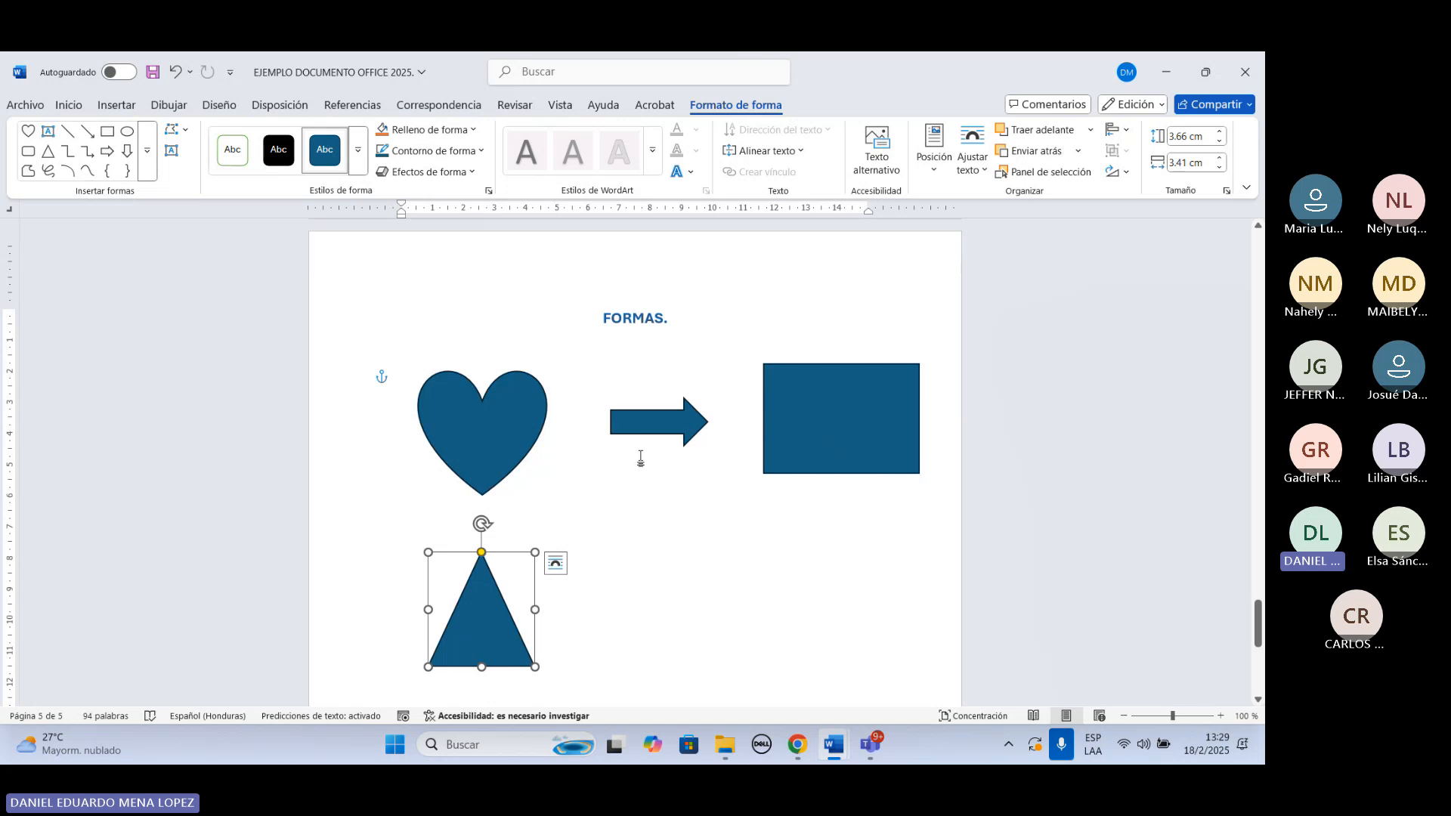
# Draw a four-way block arrow about 2.8 cm wide and 3.9 cm high beside the triangle.
pyautogui.click(118, 106)
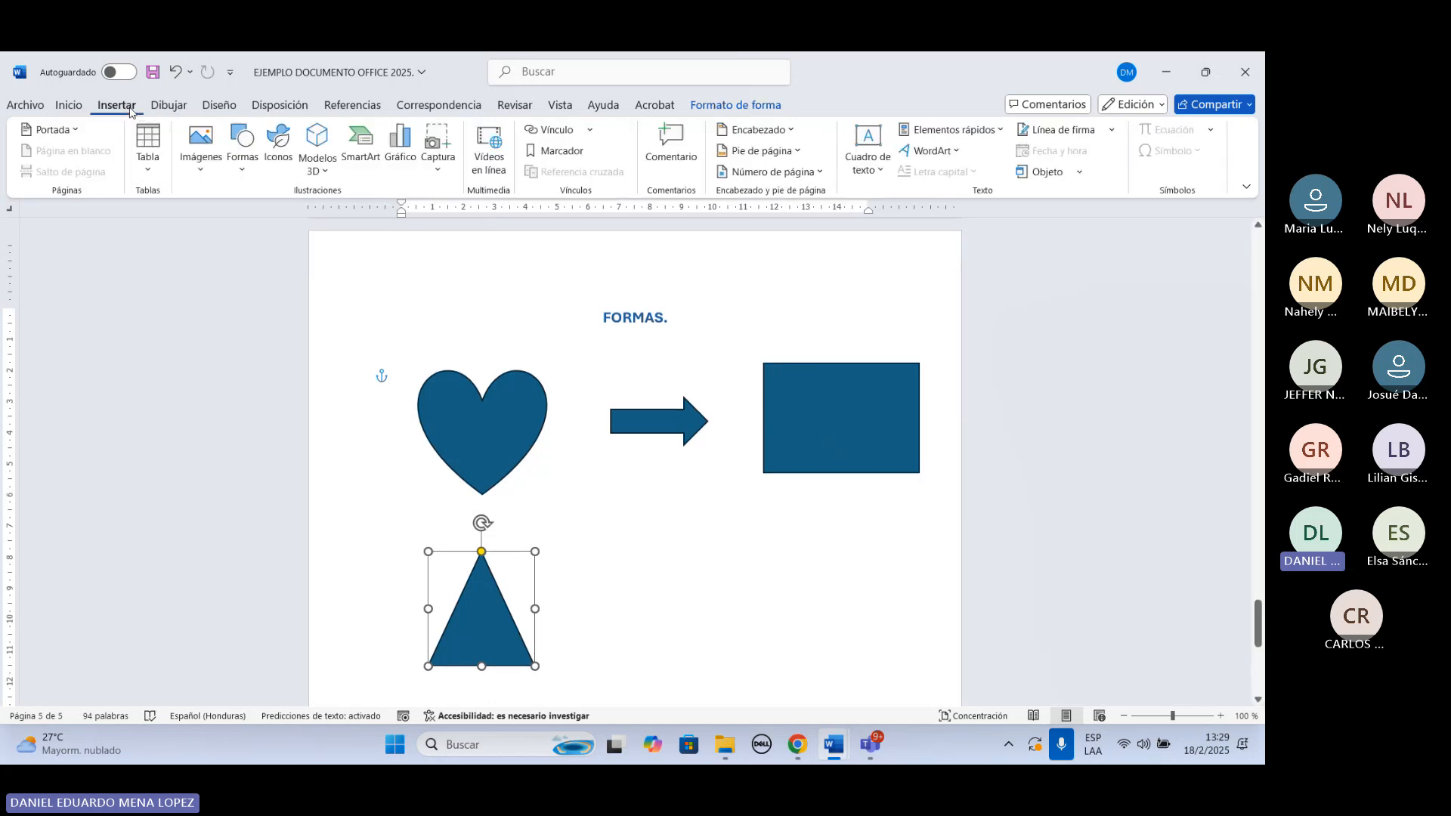
pyautogui.click(243, 148)
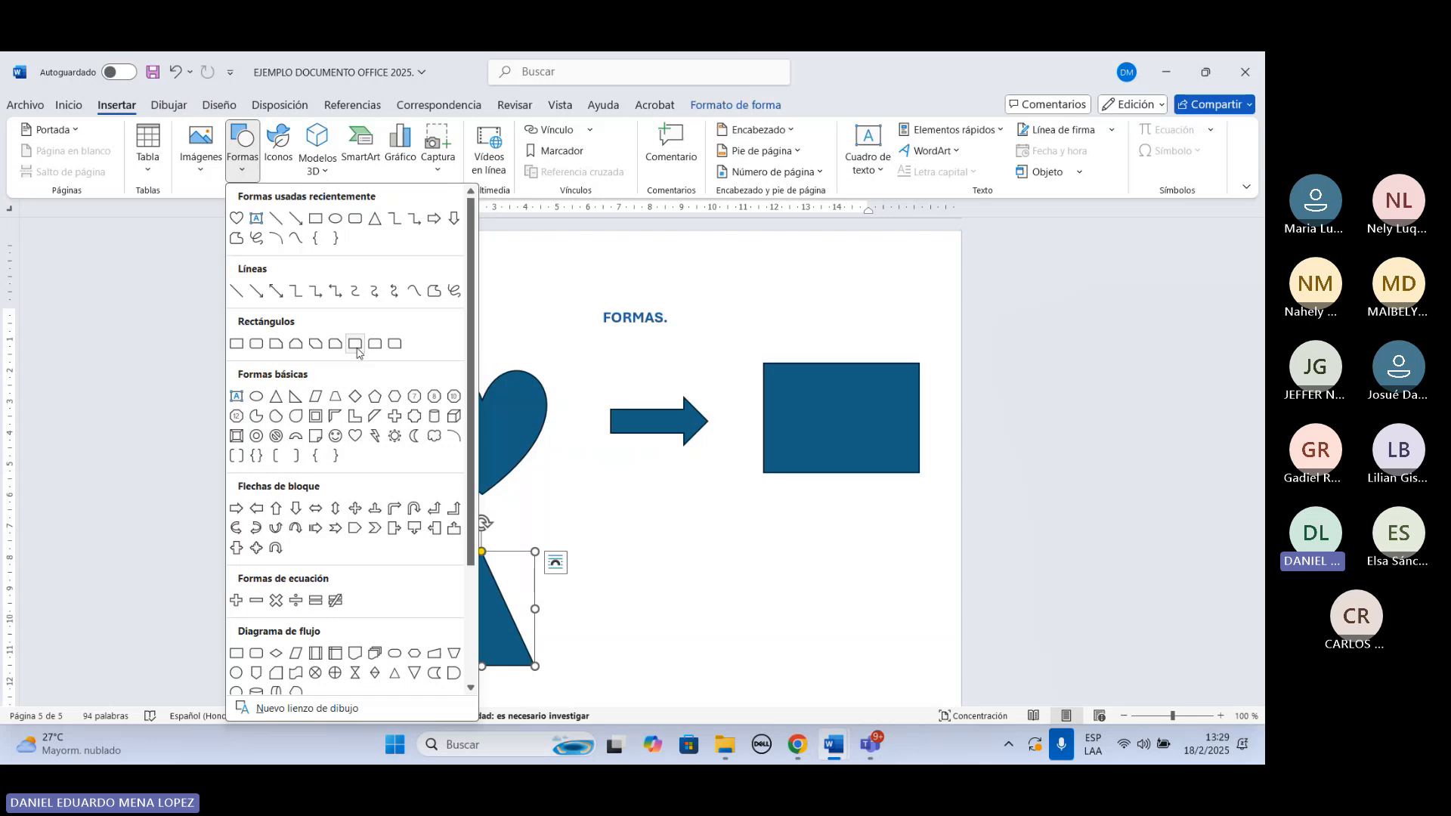
pyautogui.scroll(-3, 358, 352)
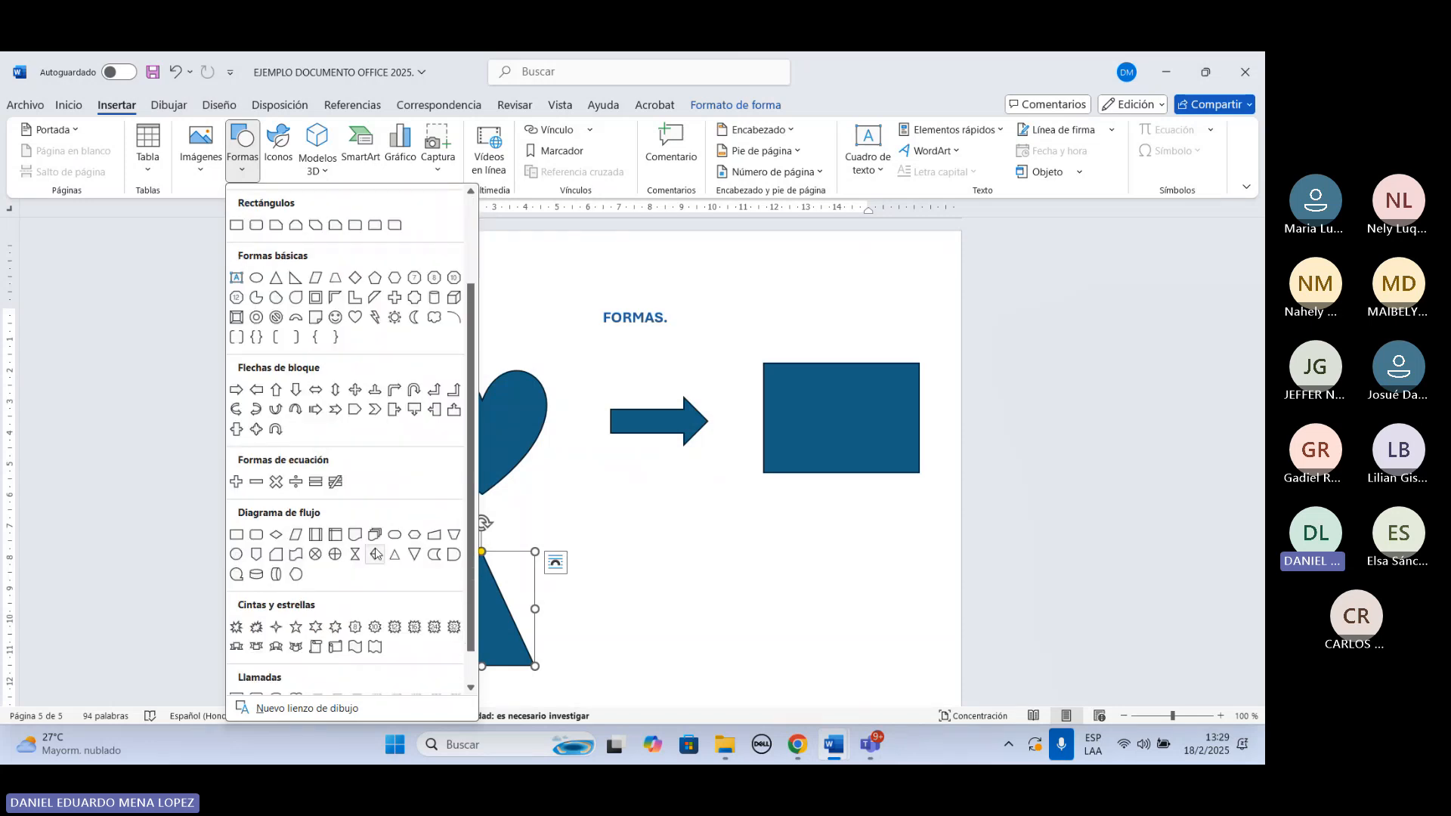
pyautogui.scroll(-1, 376, 556)
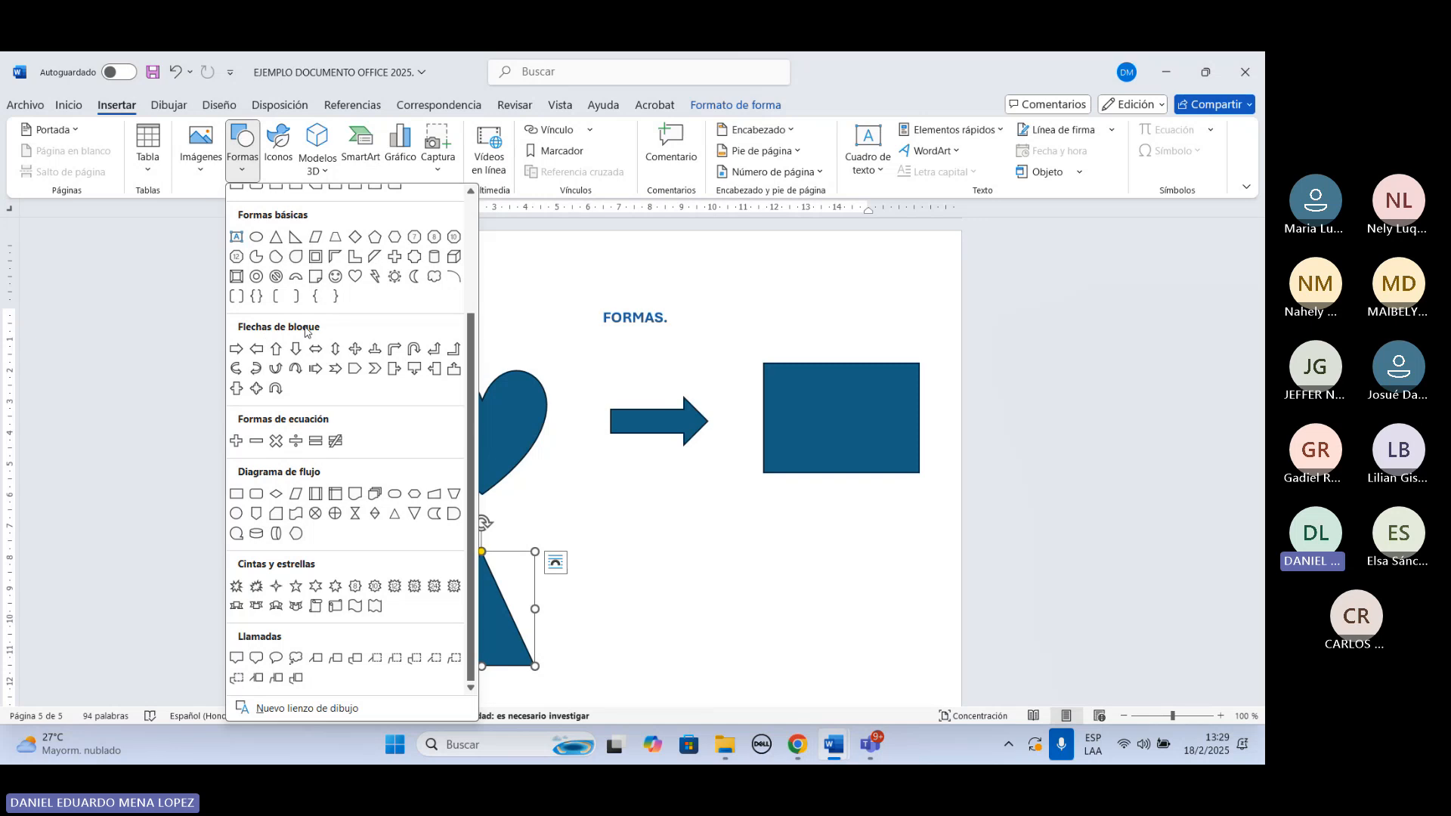
pyautogui.scroll(1, 356, 446)
pyautogui.scroll(1, 408, 487)
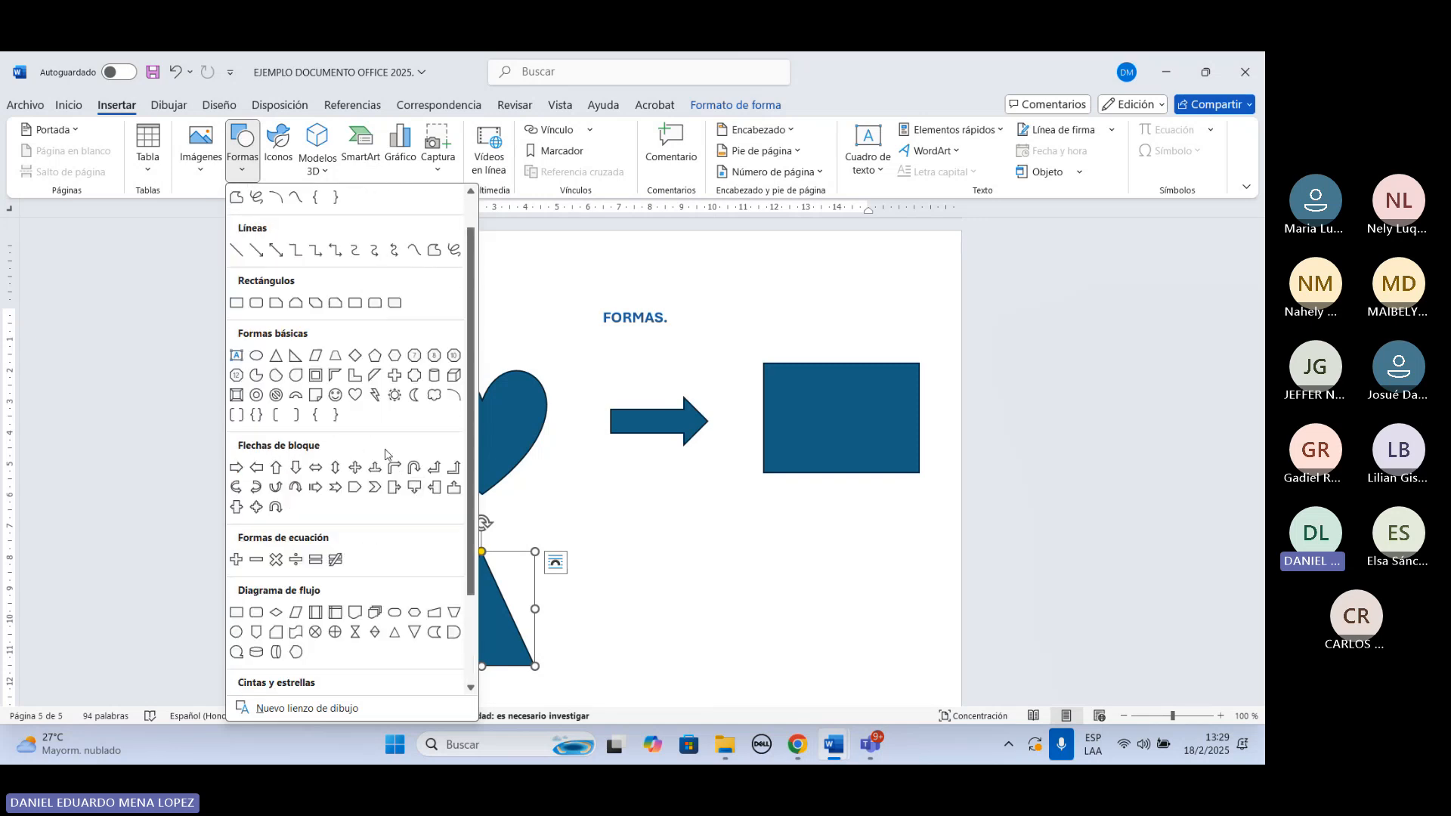
pyautogui.click(355, 467)
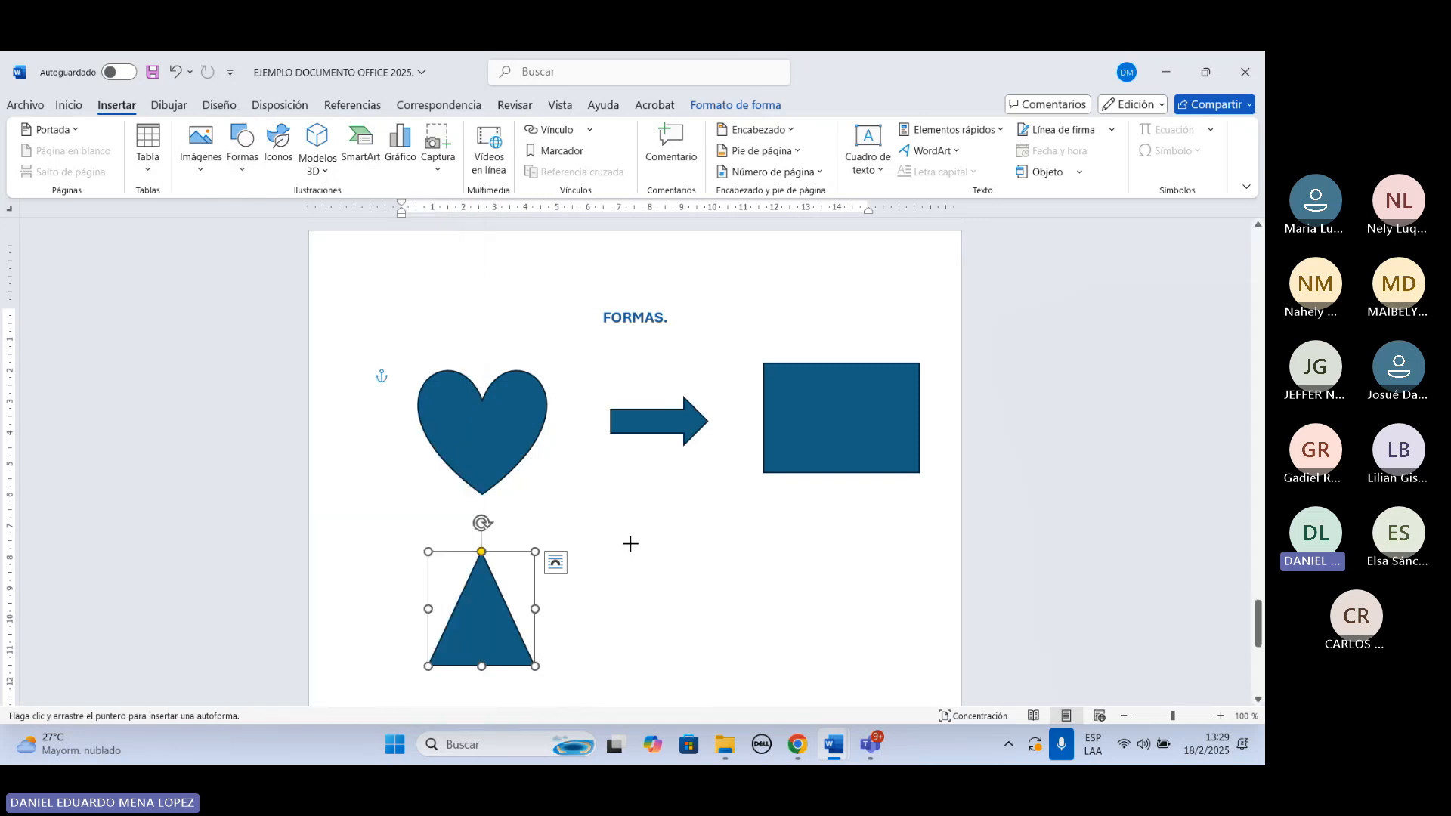
pyautogui.moveTo(631, 534); pyautogui.dragTo(716, 658)
# Try widening the four-way arrow toward the triangle and undo the change.
pyautogui.moveTo(628, 596); pyautogui.dragTo(598, 597)
pyautogui.click(803, 611)
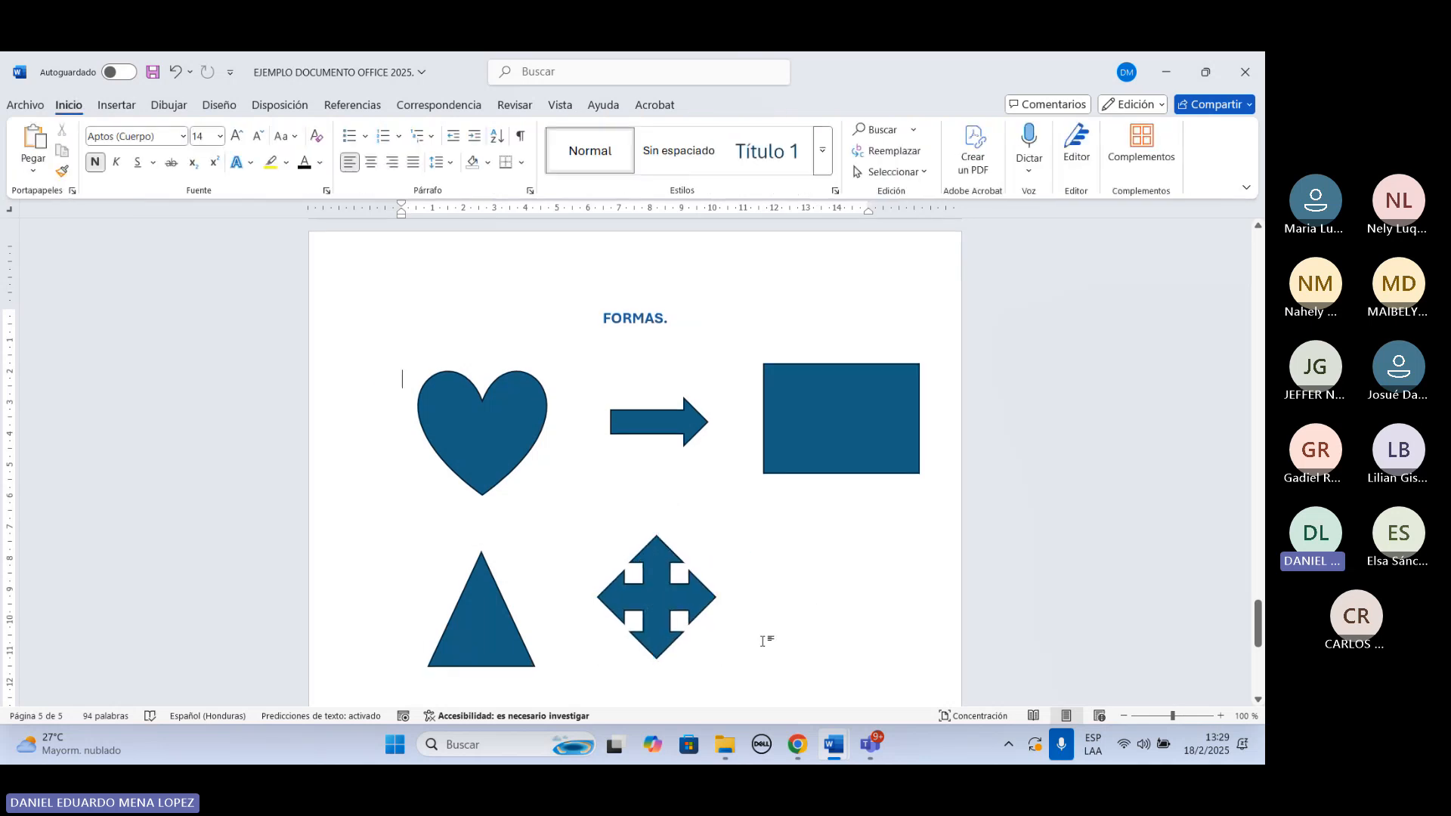
pyautogui.click(176, 72)
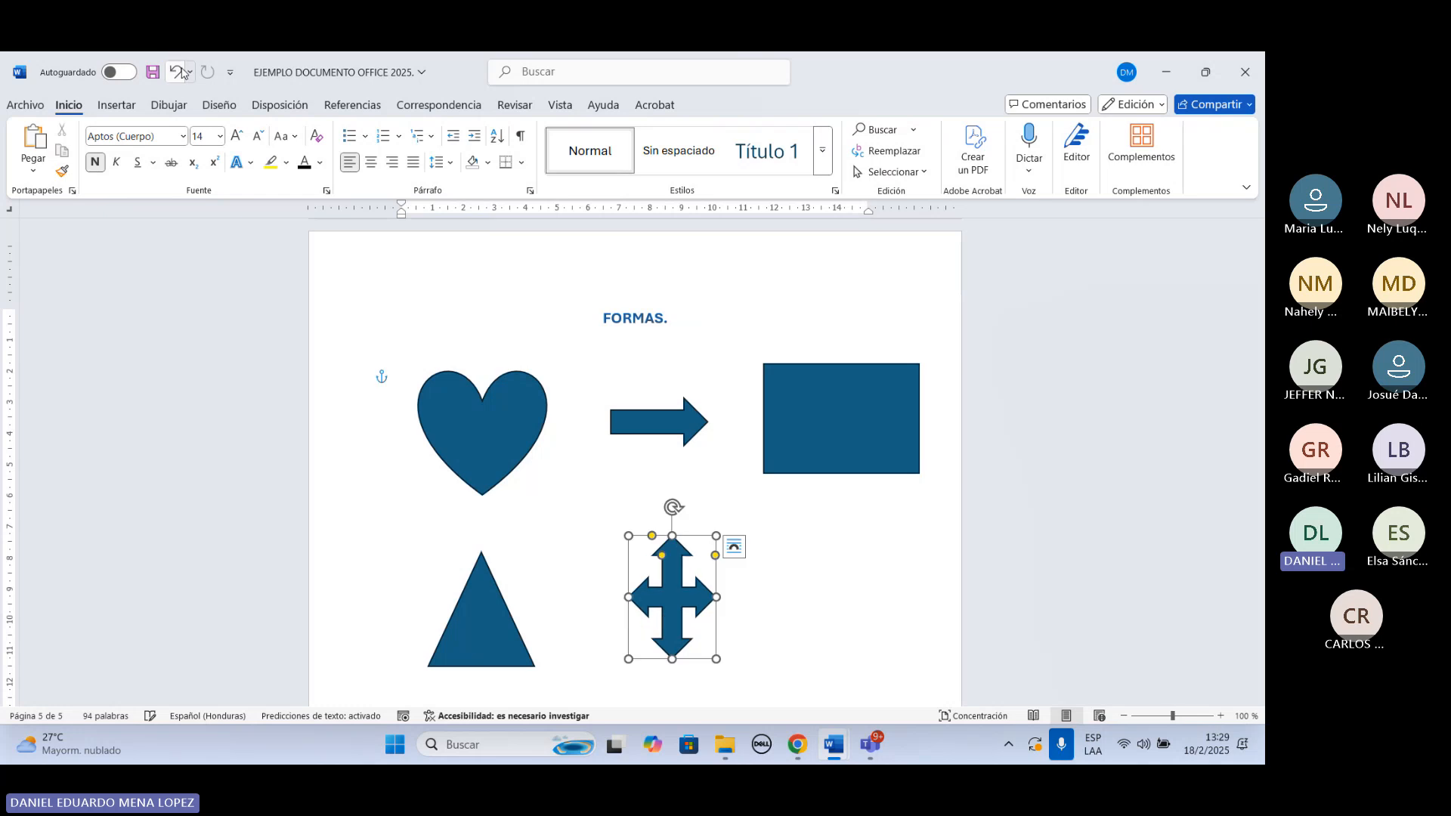
# Widen the four-way arrow toward the triangle to about 3.7 cm and shift it slightly down to line up with the triangle.
pyautogui.click(529, 475)
pyautogui.click(668, 615)
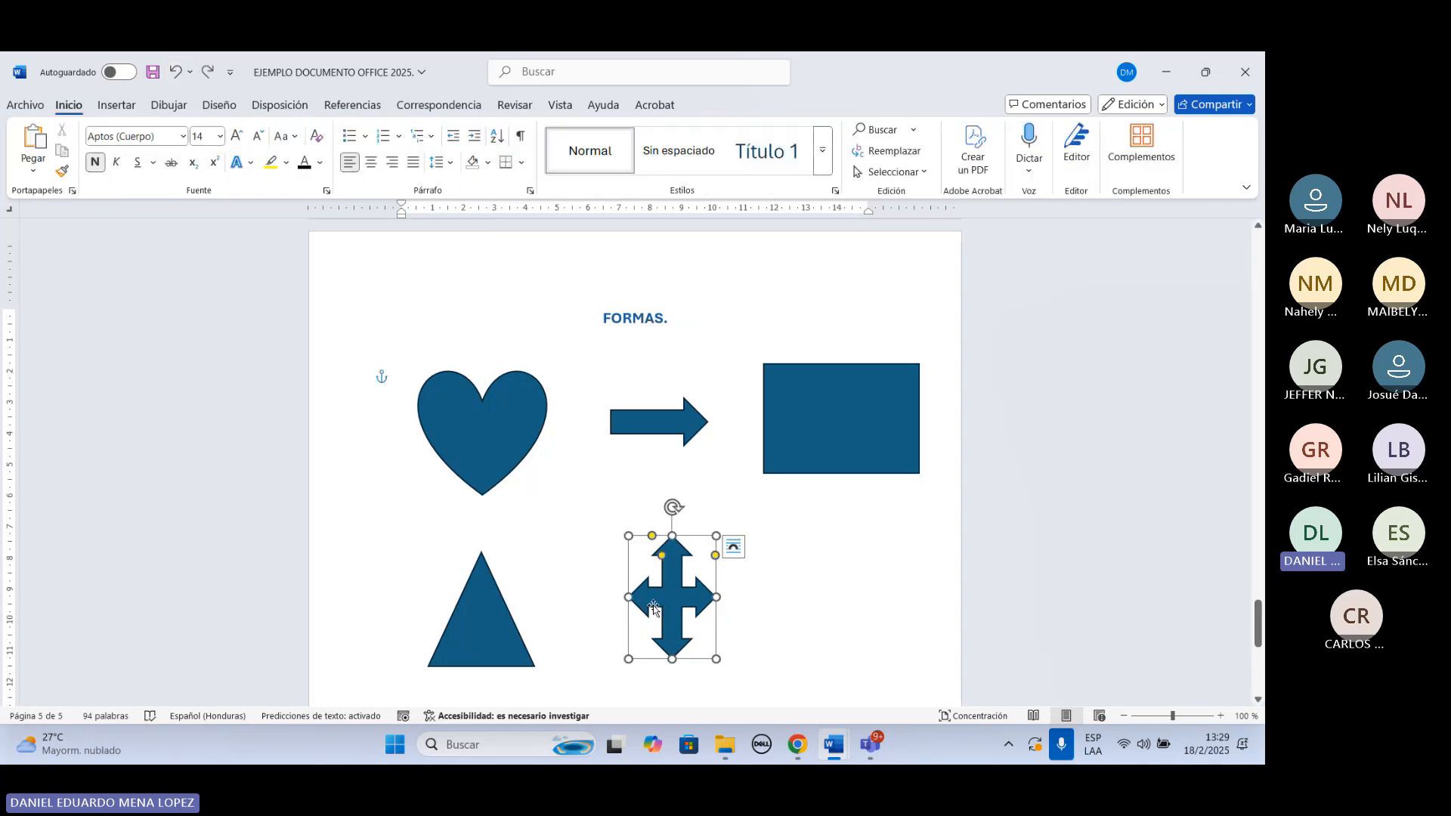
pyautogui.moveTo(628, 597); pyautogui.dragTo(597, 597)
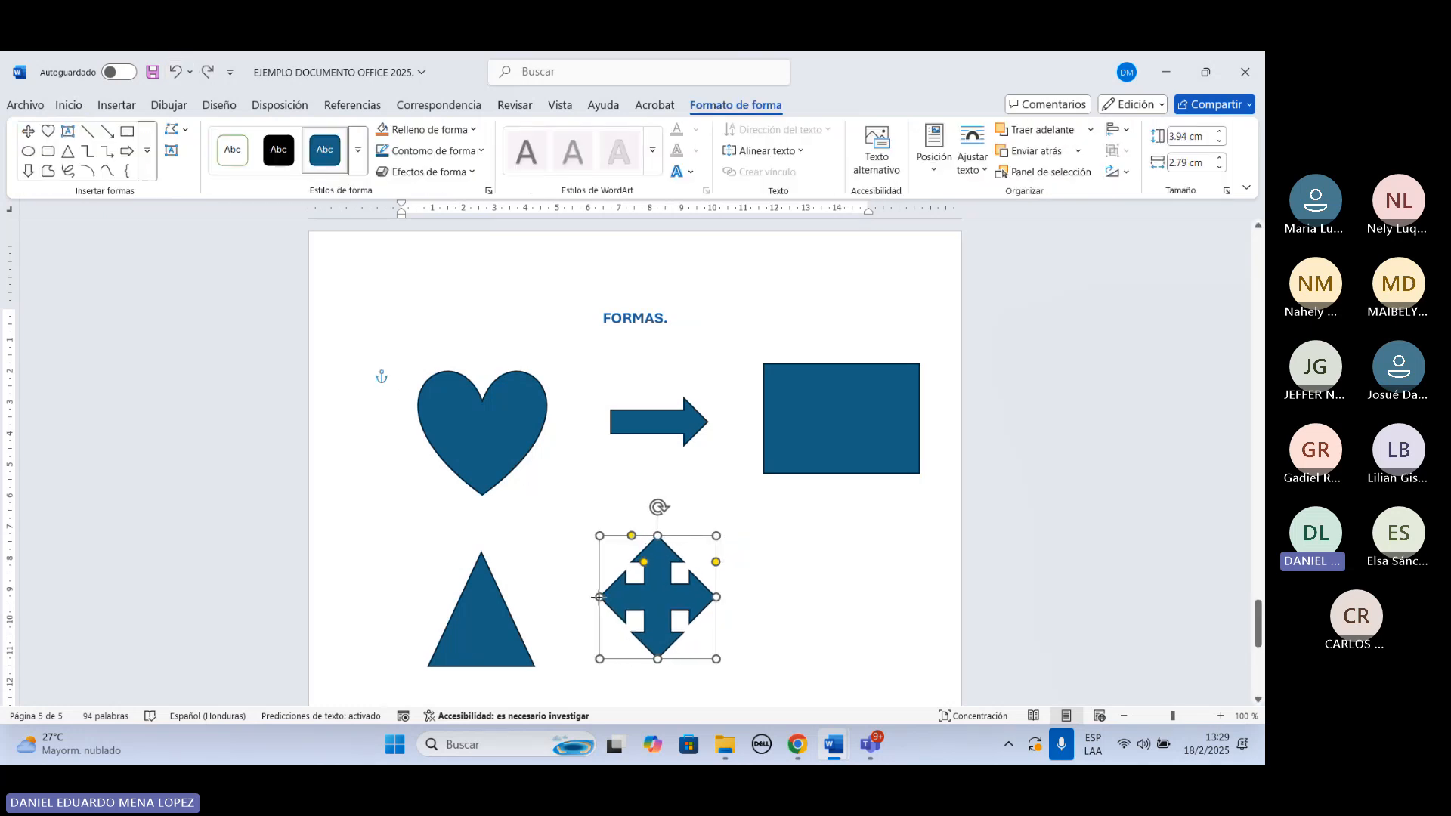
pyautogui.click(831, 590)
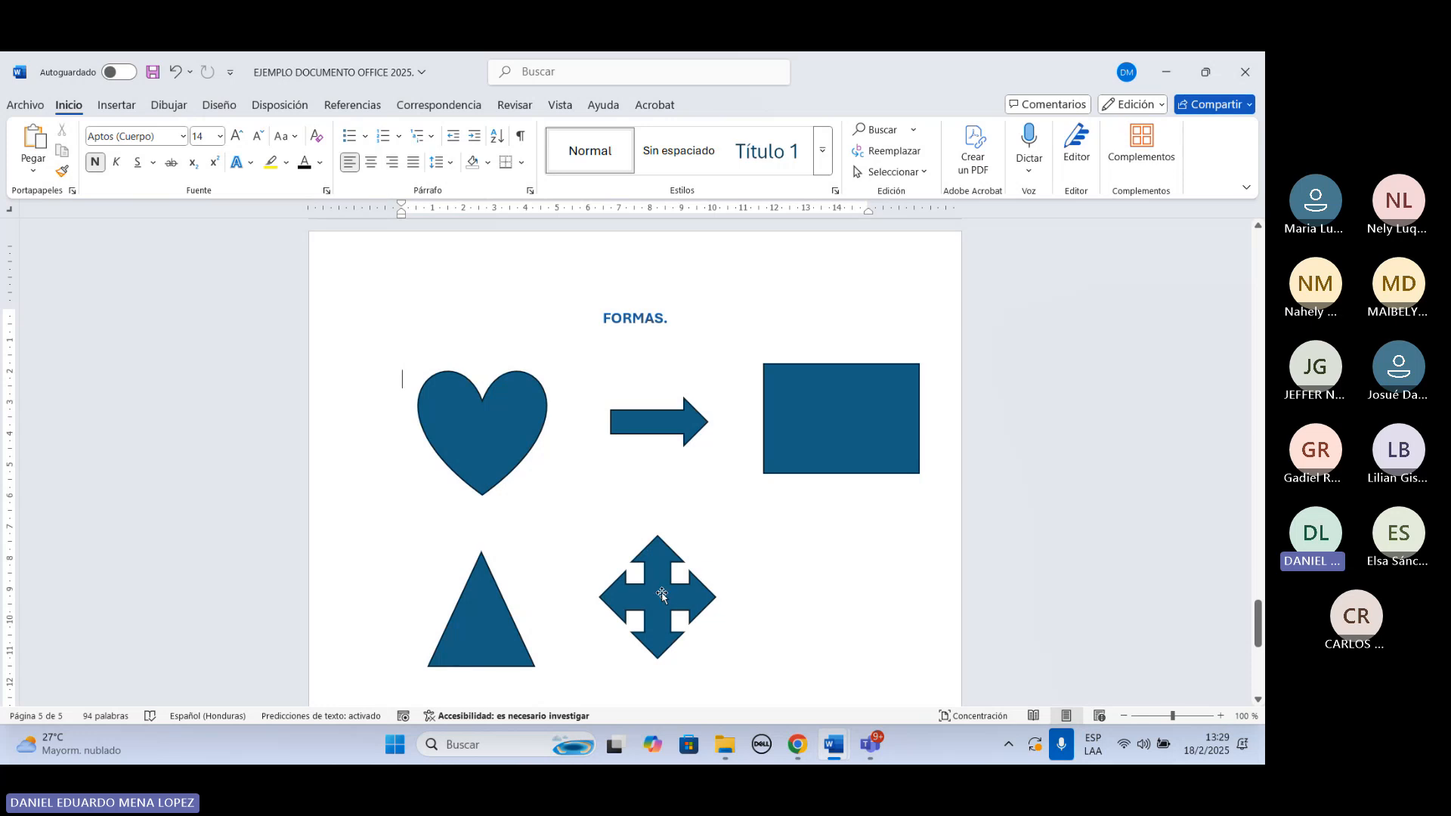
pyautogui.moveTo(661, 575); pyautogui.dragTo(656, 584)
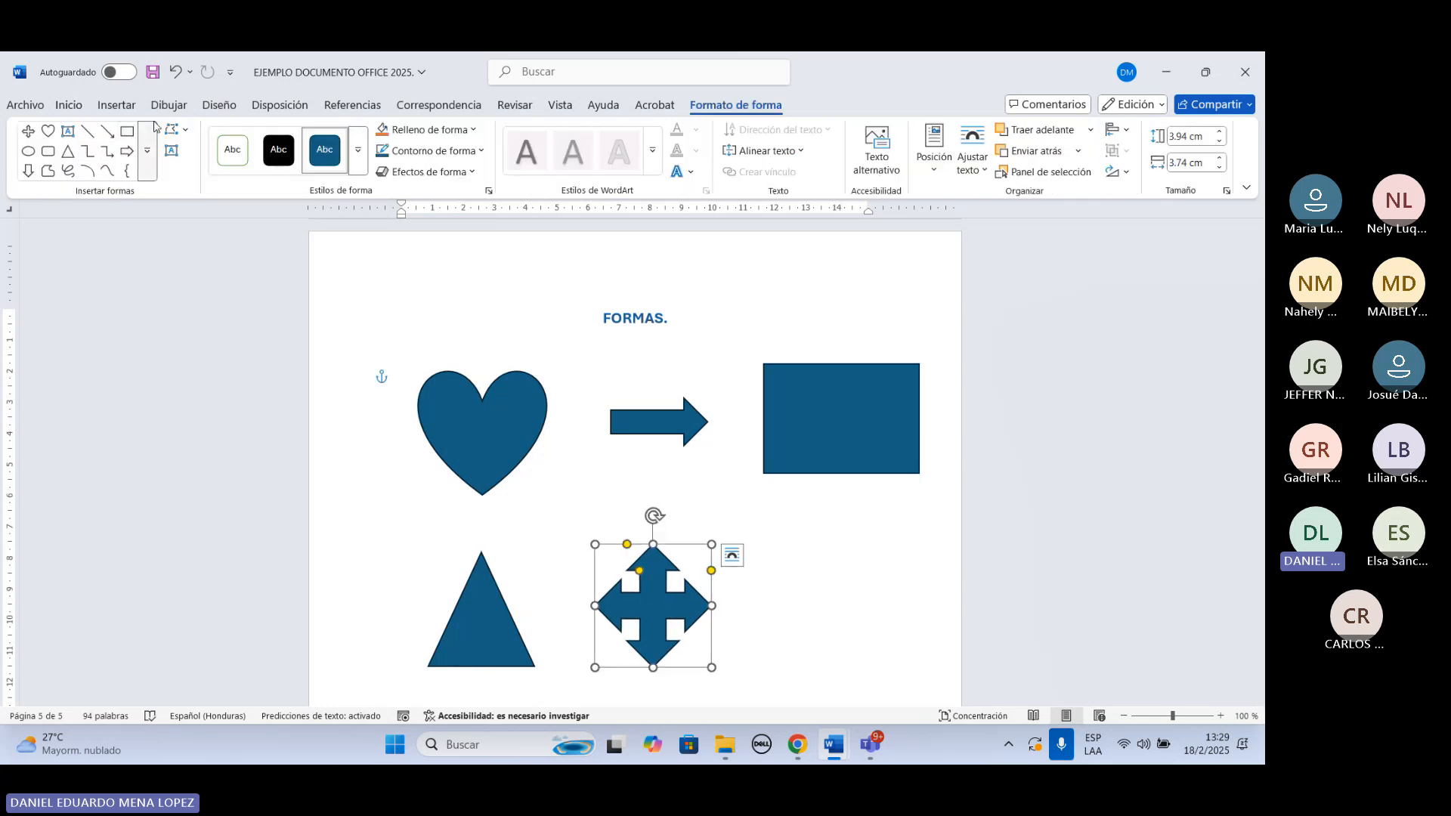
# Draw a regular pentagon about 4.4 cm wide and 4 cm high below the rectangle.
pyautogui.click(116, 105)
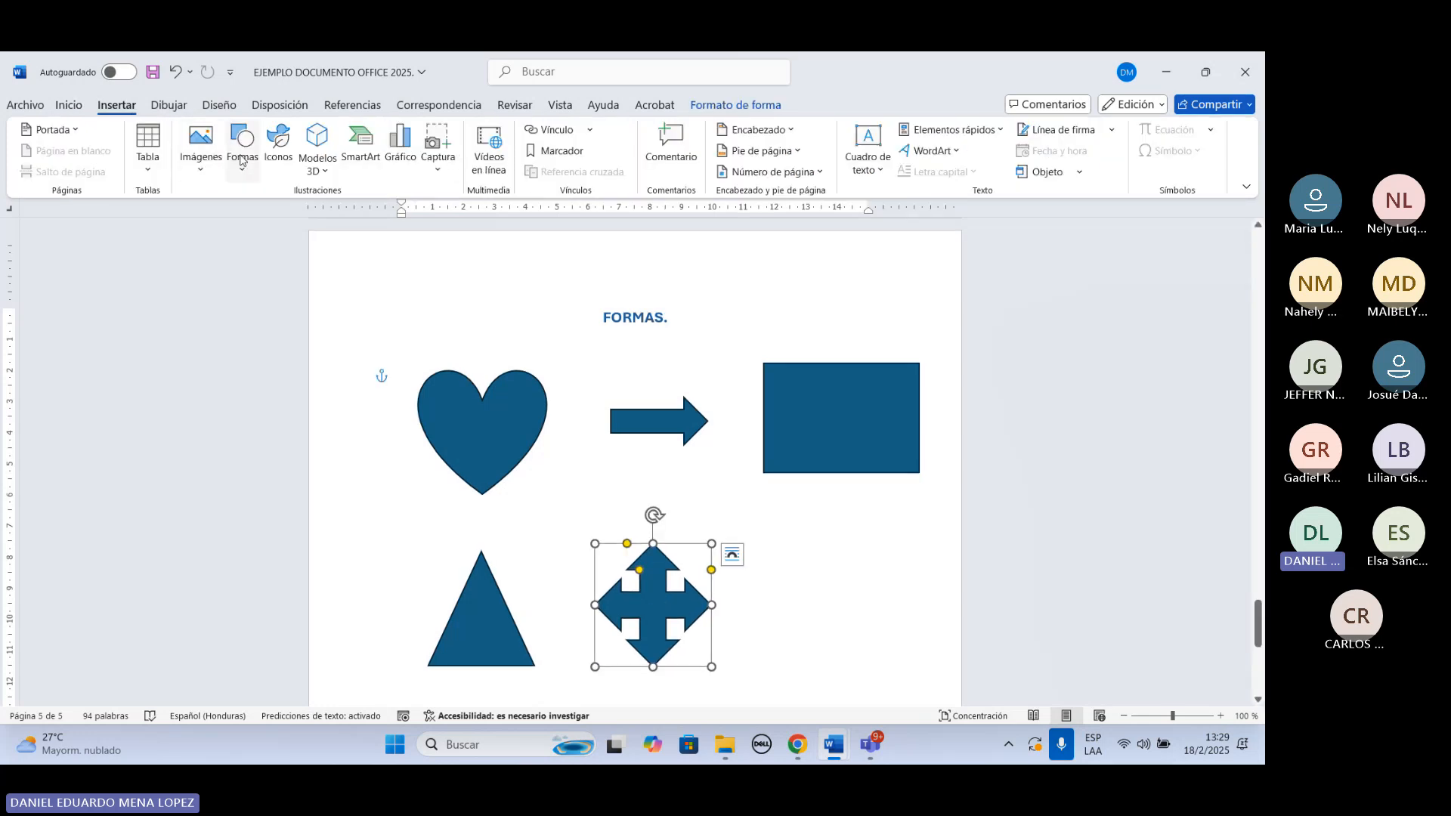
pyautogui.click(242, 155)
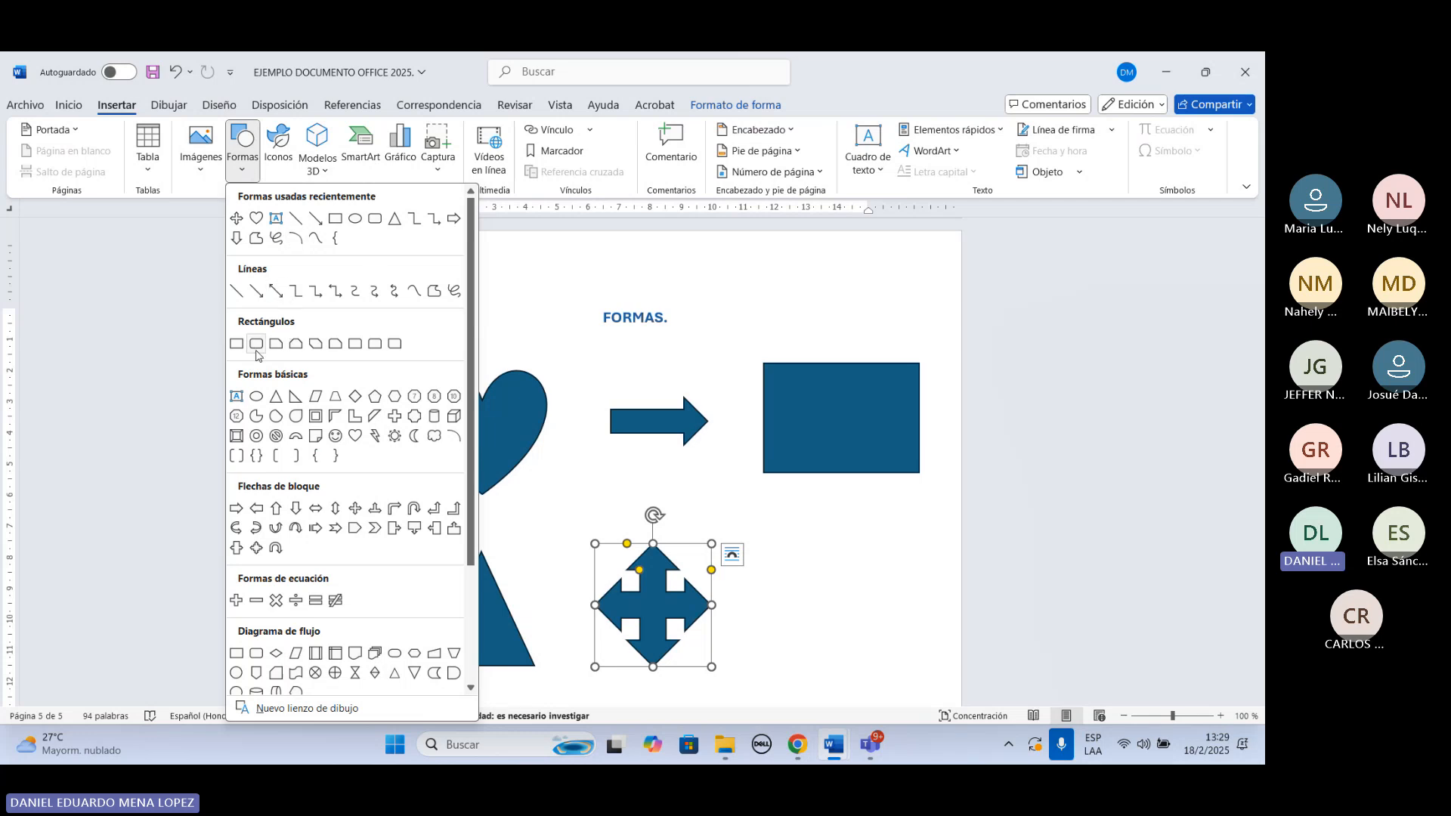
pyautogui.click(380, 398)
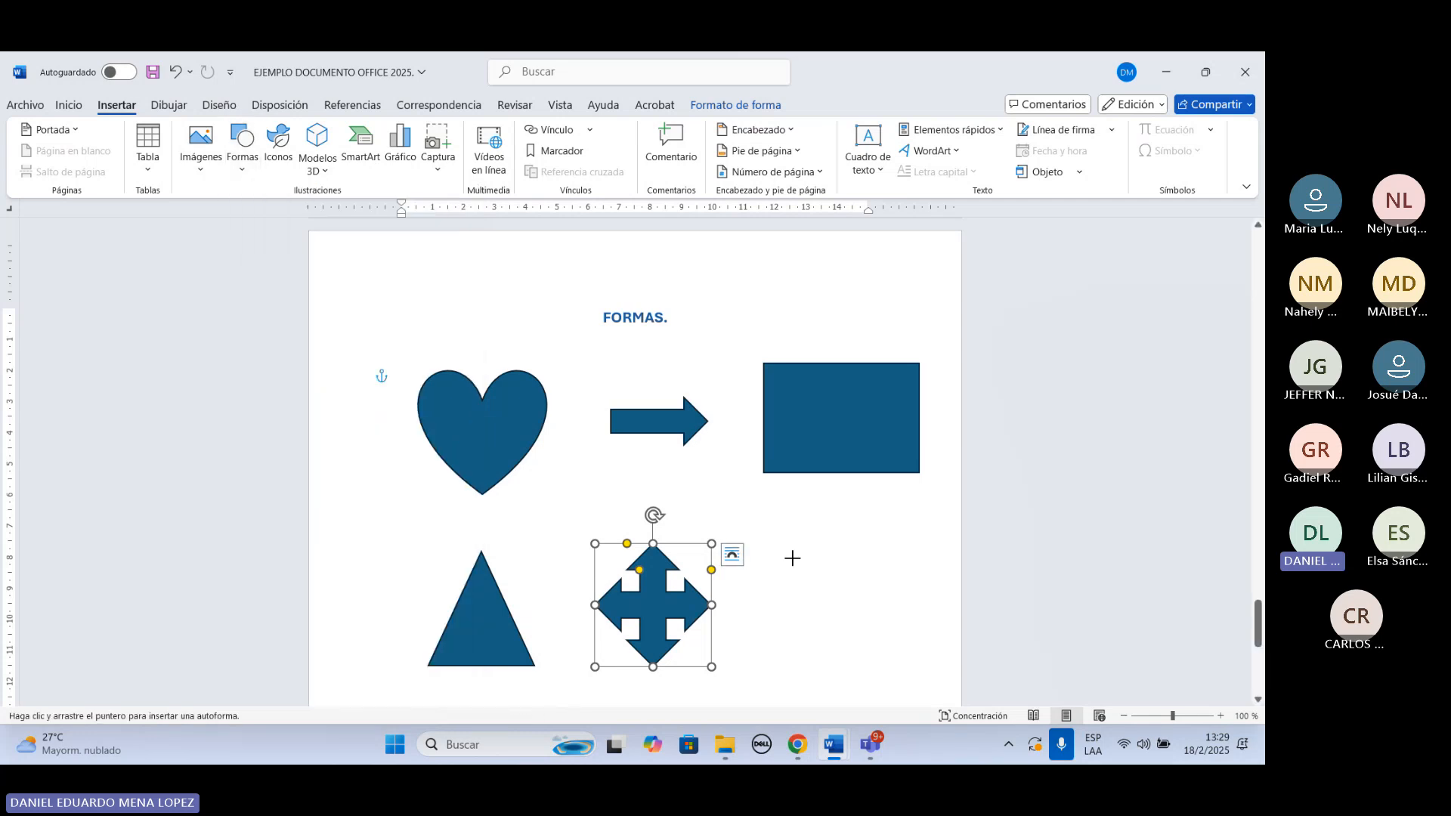
pyautogui.moveTo(767, 542); pyautogui.dragTo(908, 668)
pyautogui.click(877, 276)
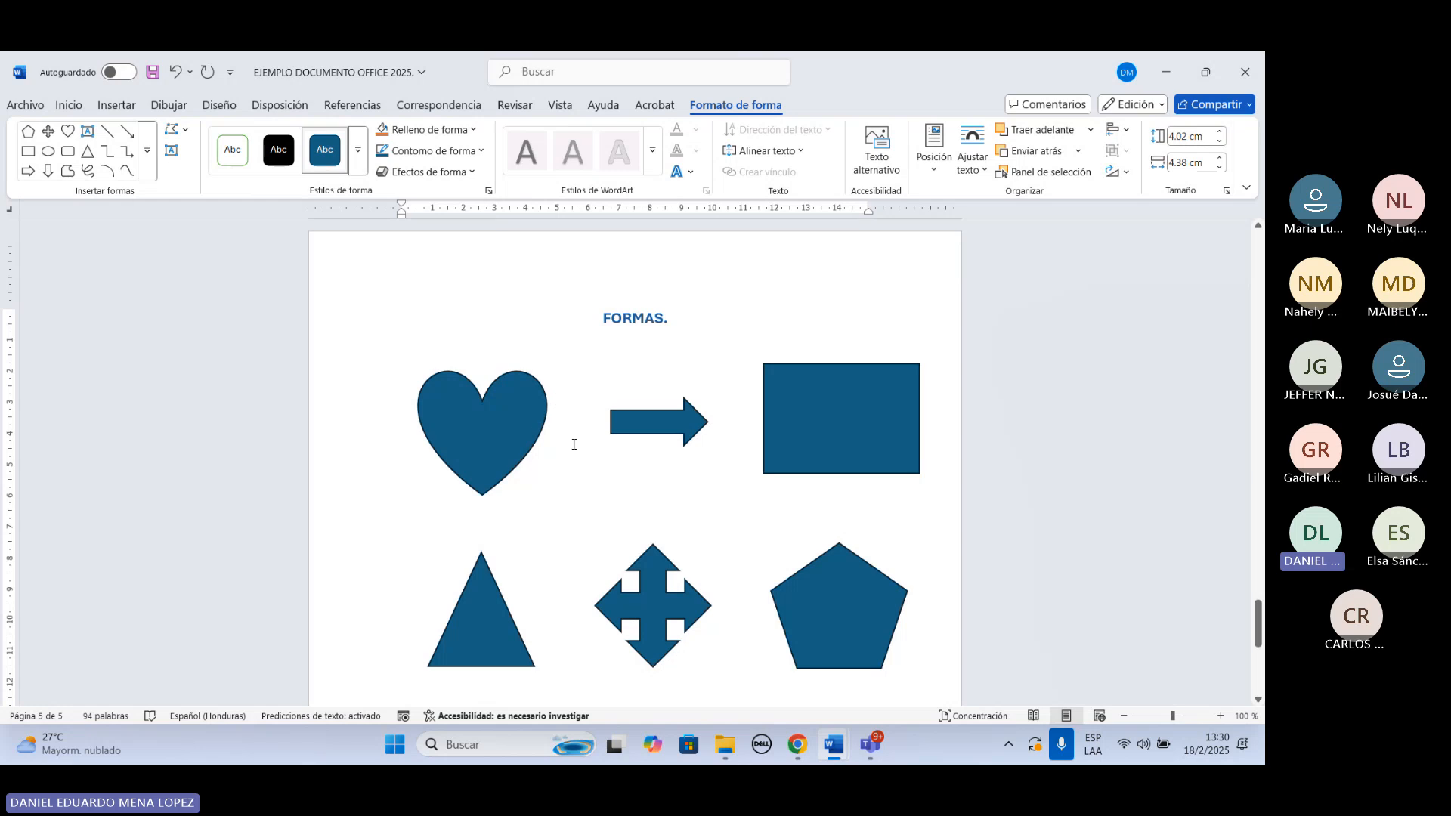
# Fill the heart with standard yellow and the right arrow with light green.
pyautogui.click(484, 427)
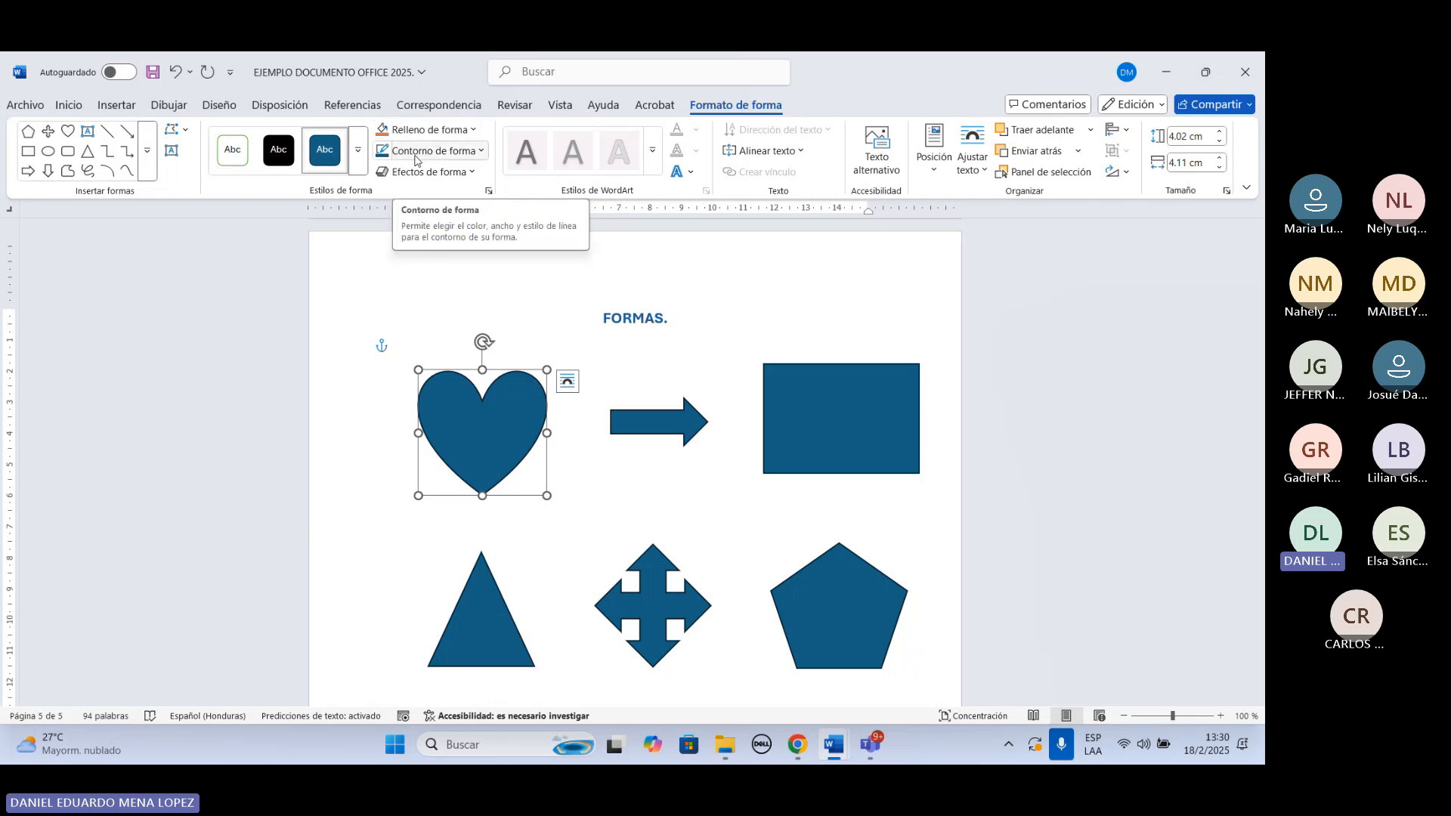
pyautogui.click(466, 131)
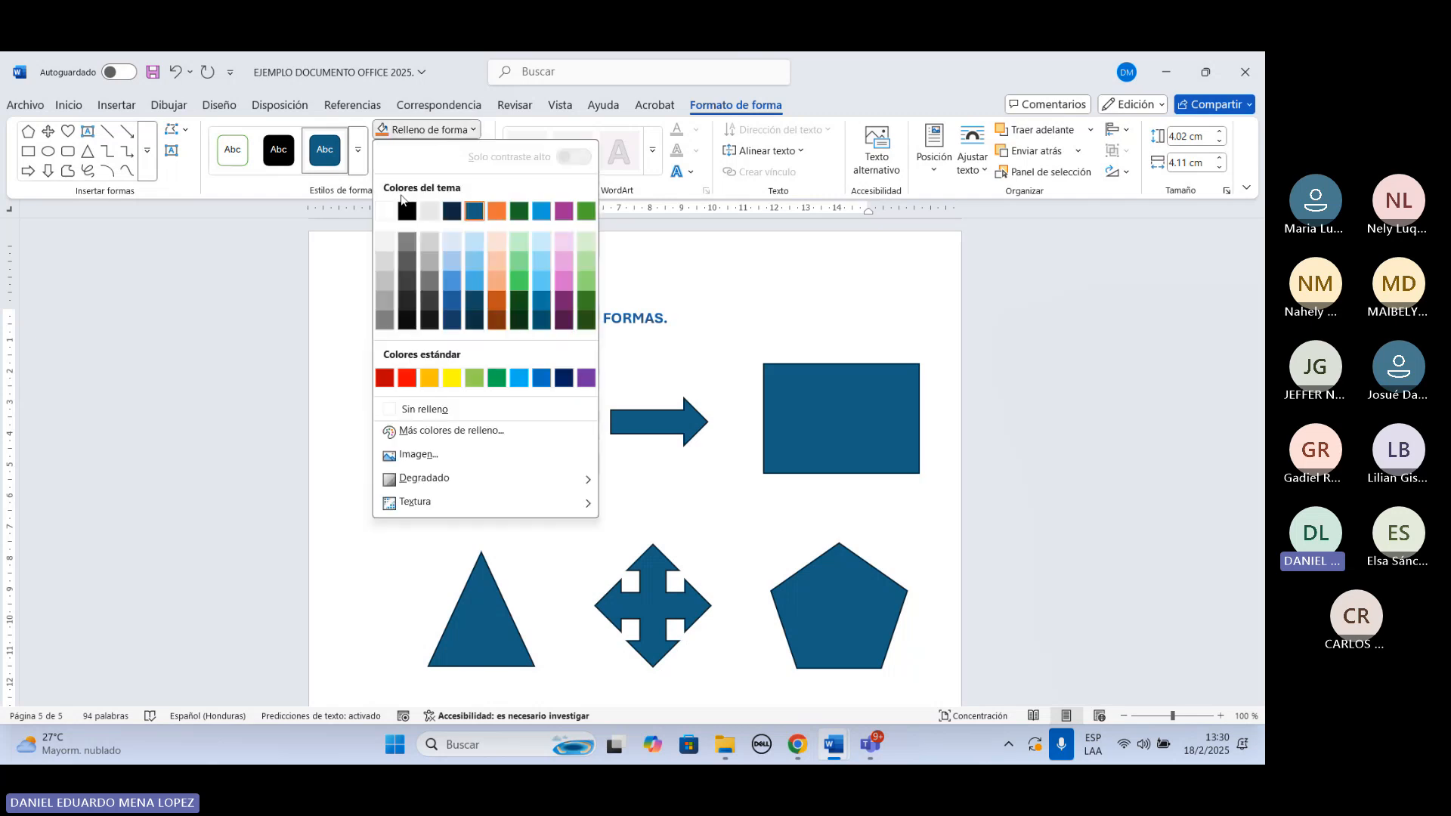
pyautogui.click(451, 379)
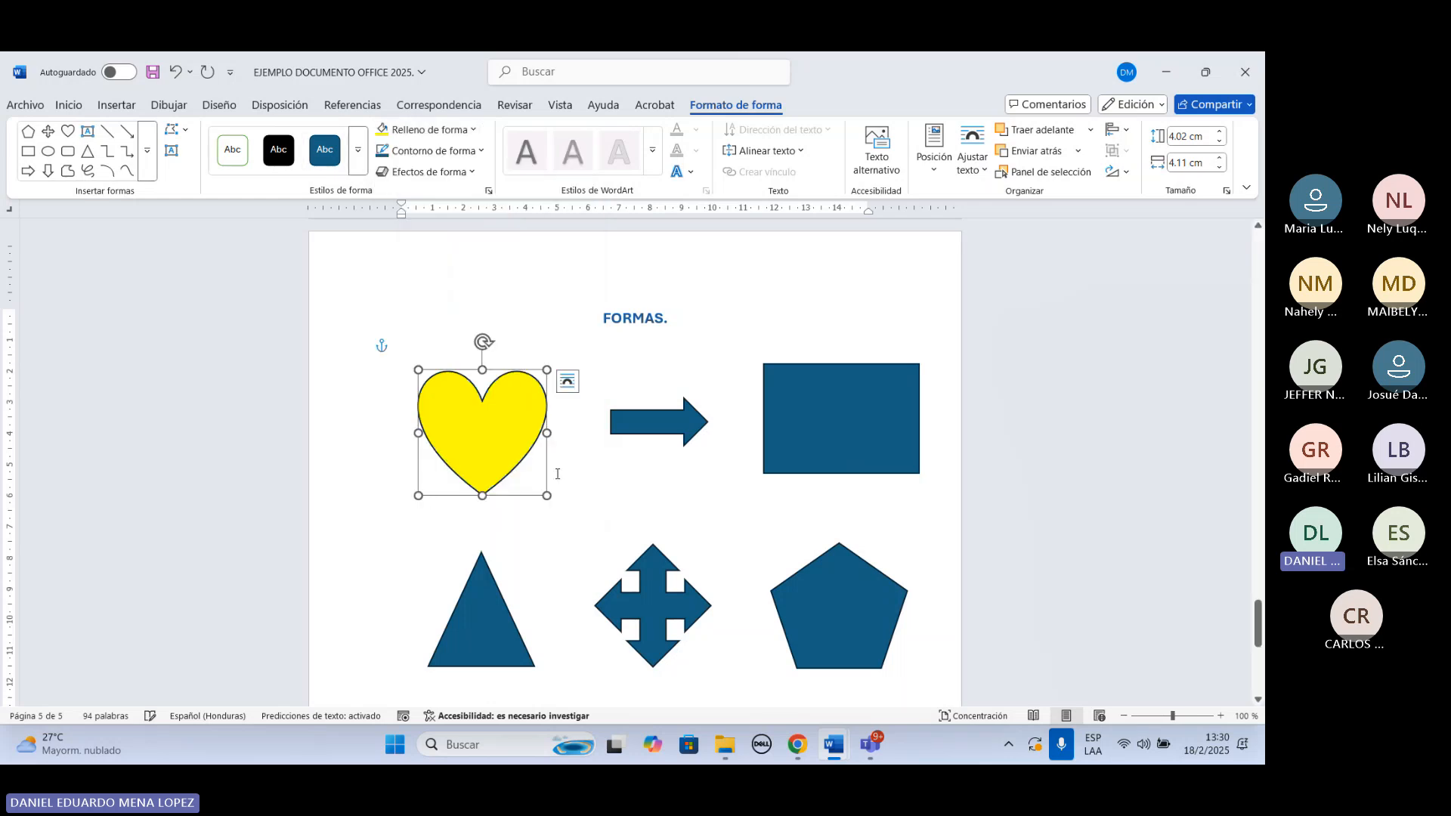
pyautogui.click(651, 422)
pyautogui.click(468, 131)
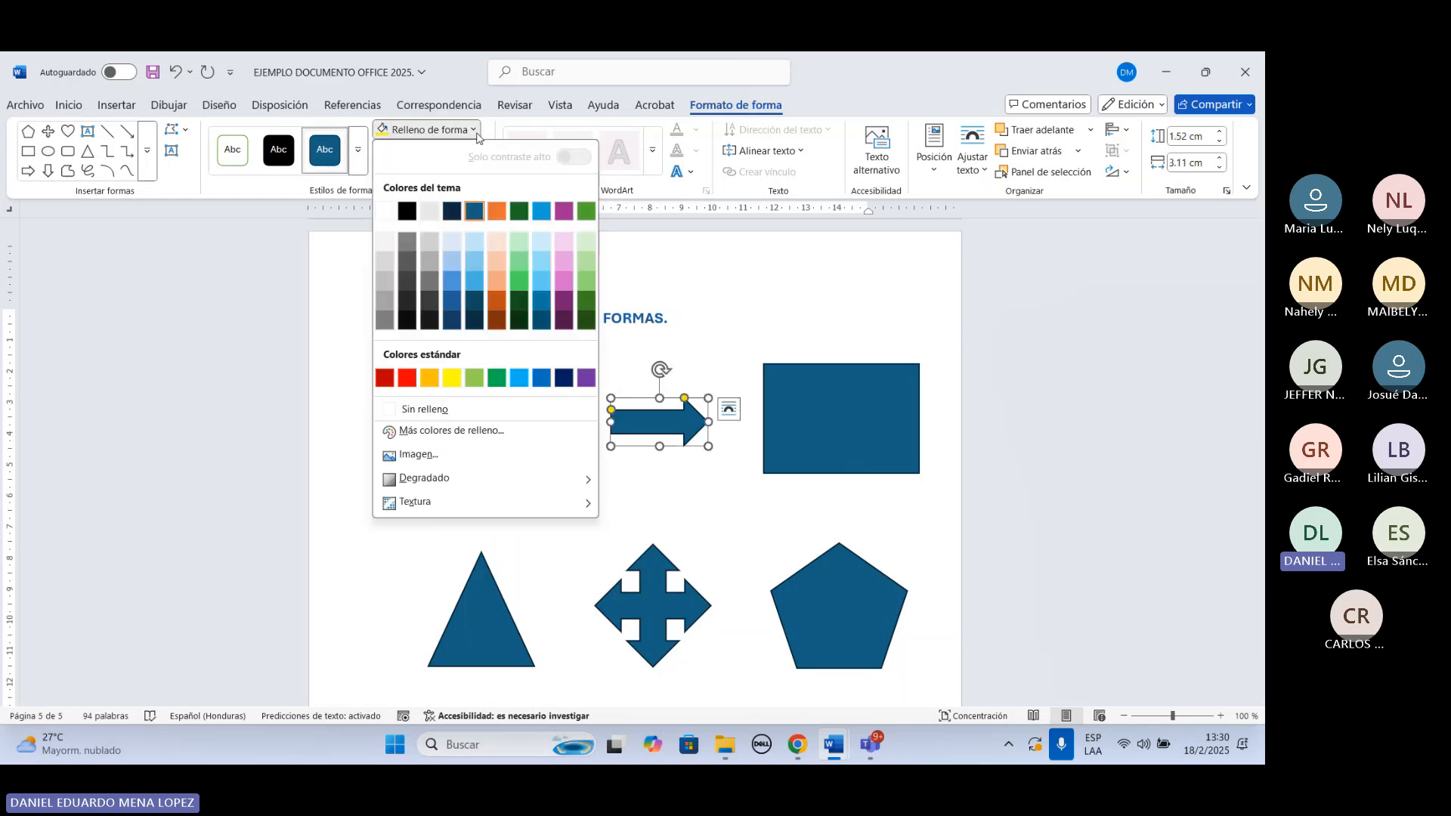
pyautogui.click(525, 275)
# Fill the rectangle with a light blue theme colour.
pyautogui.click(851, 390)
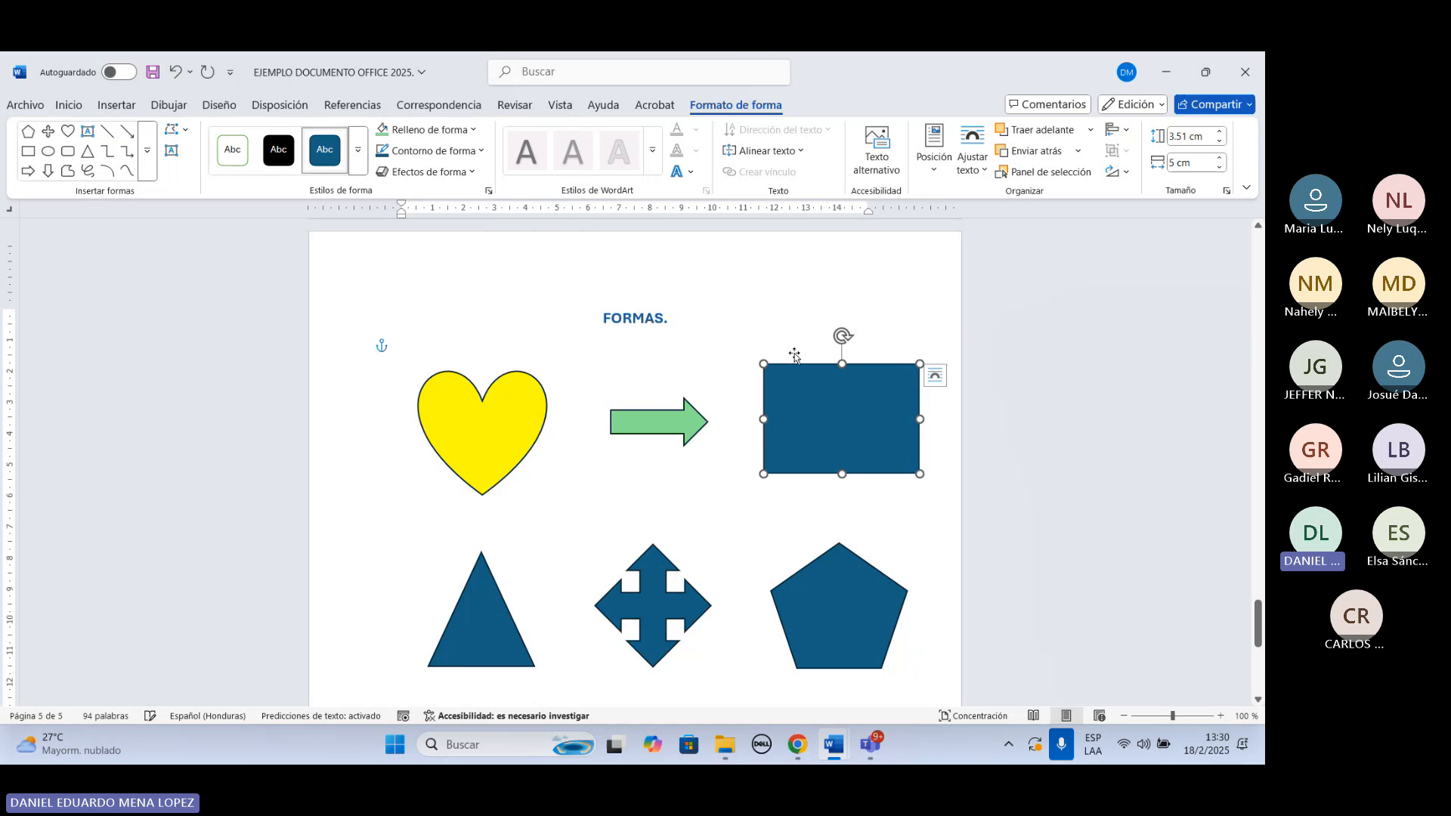
pyautogui.click(476, 131)
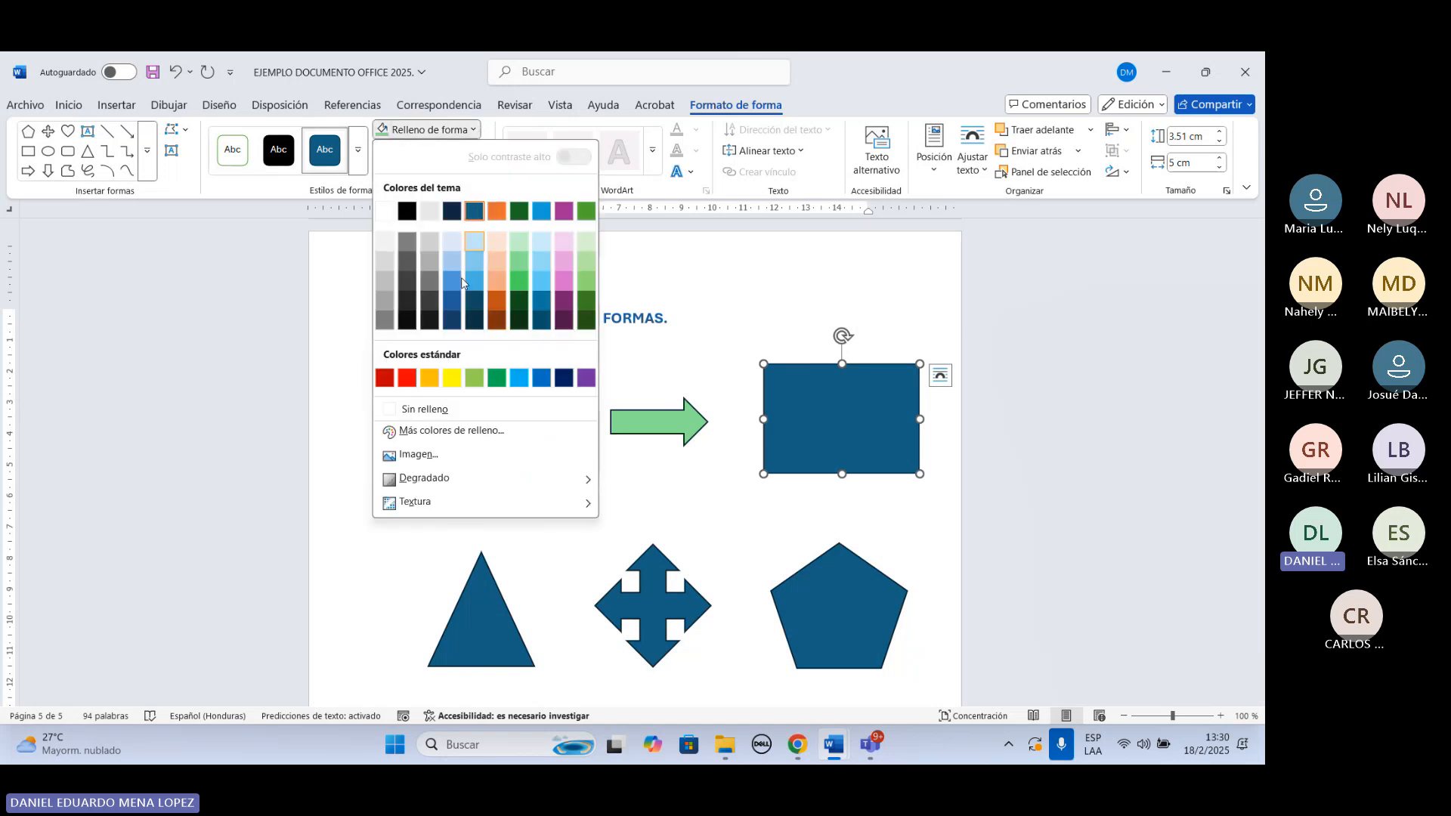
pyautogui.click(476, 319)
pyautogui.click(472, 130)
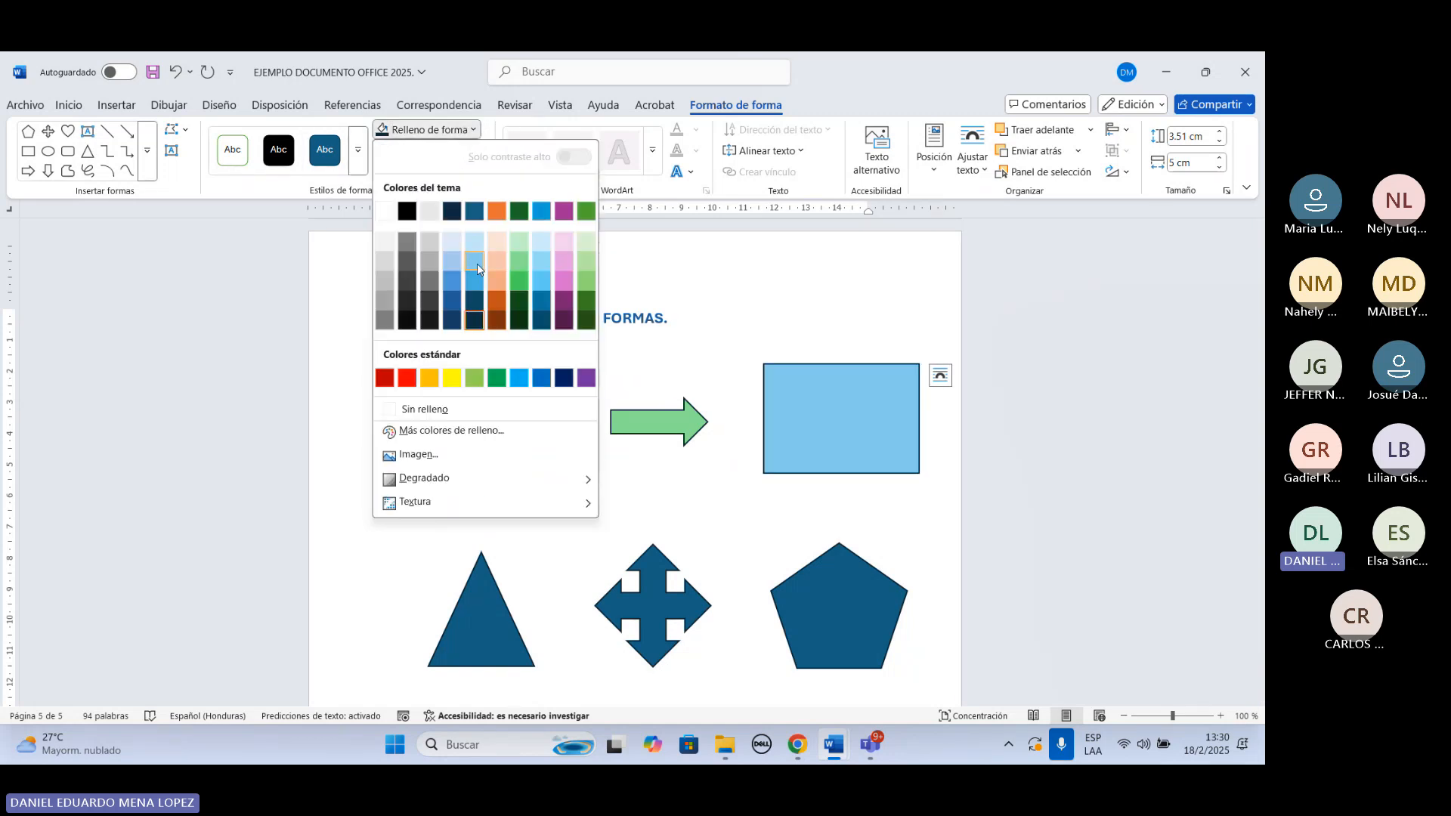
pyautogui.click(477, 268)
# Fill the triangle with light orange and the four-way arrow with standard blue.
pyautogui.click(469, 647)
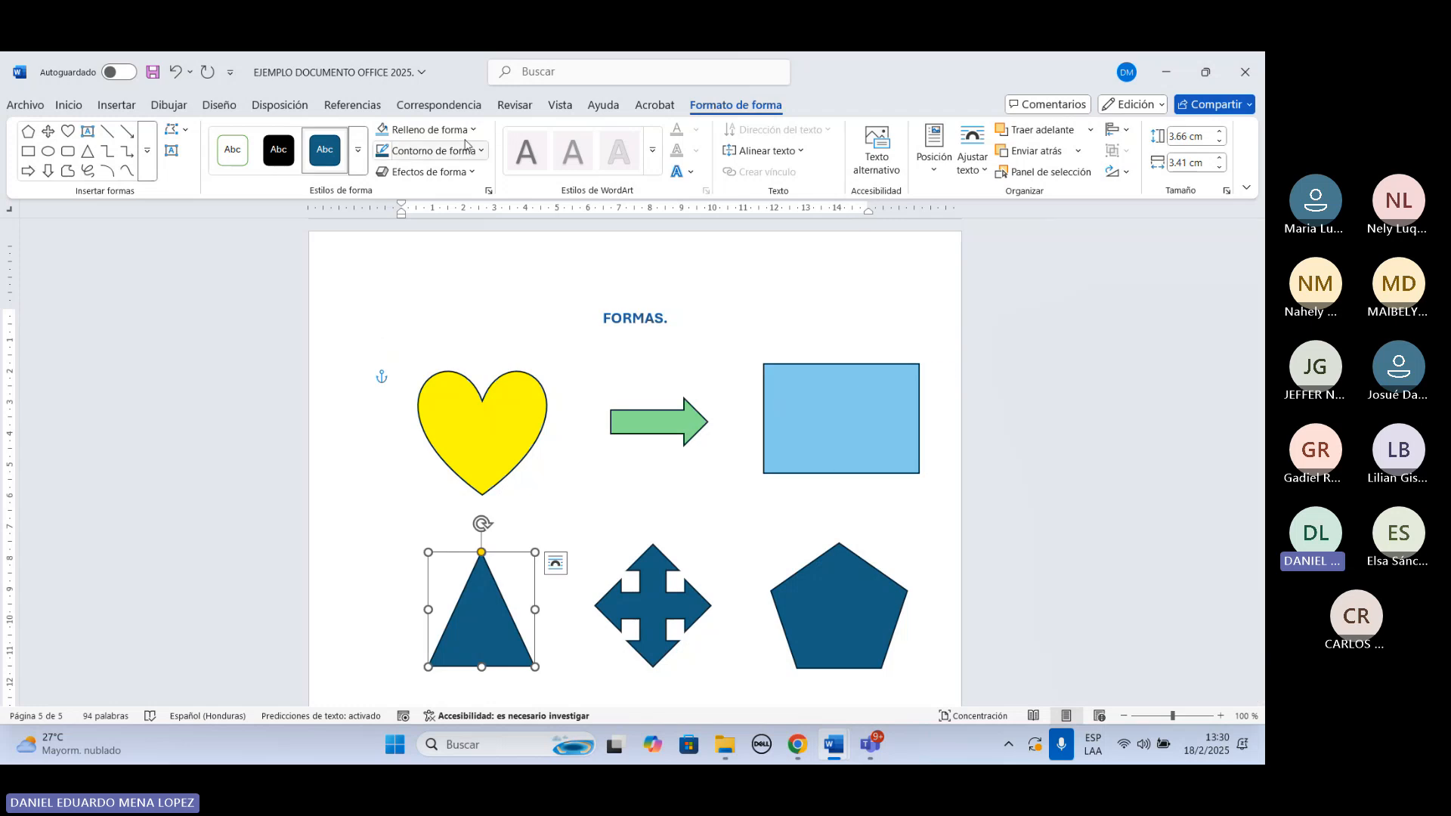
pyautogui.click(472, 130)
pyautogui.click(506, 289)
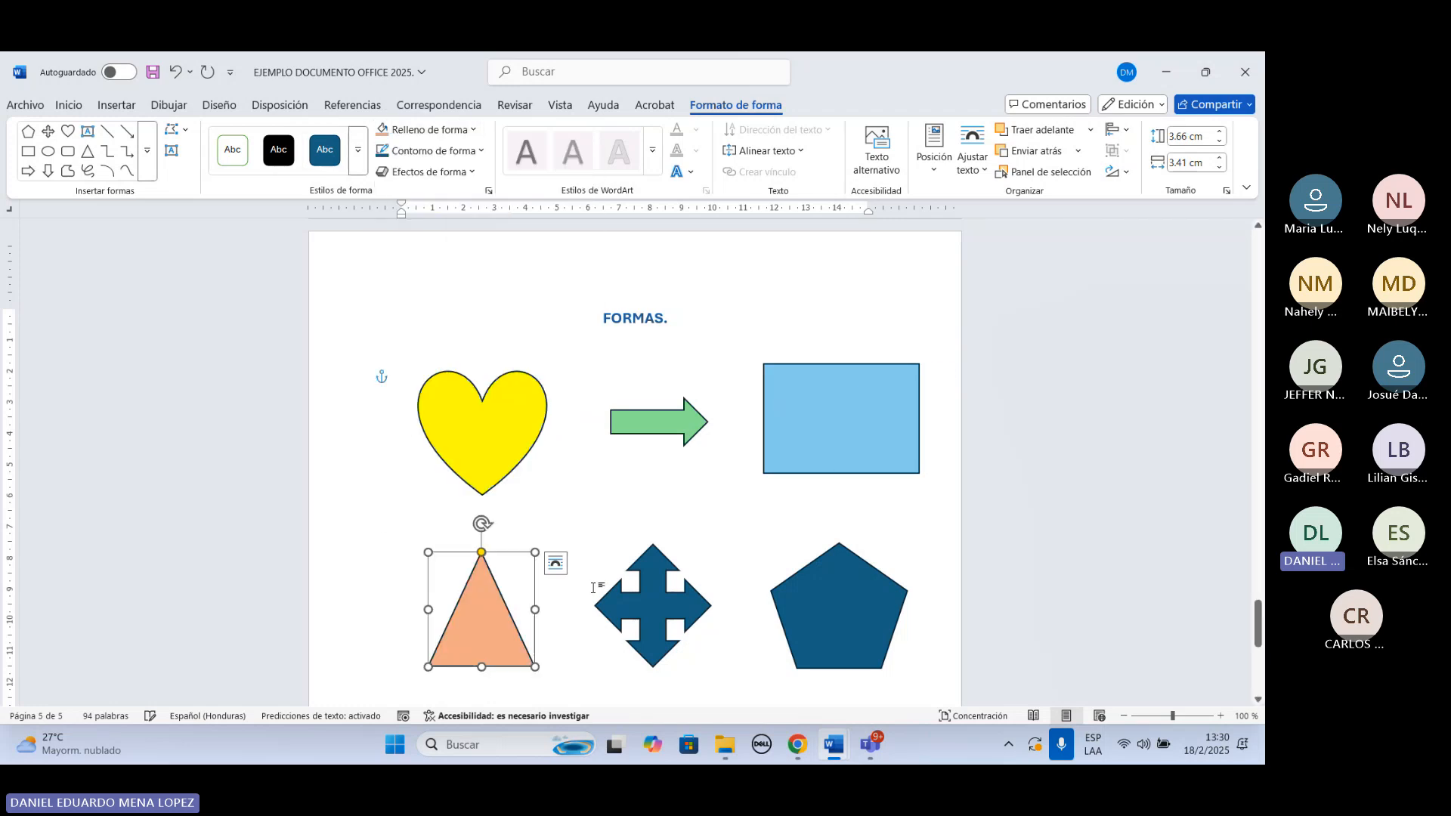
pyautogui.click(646, 610)
pyautogui.click(473, 131)
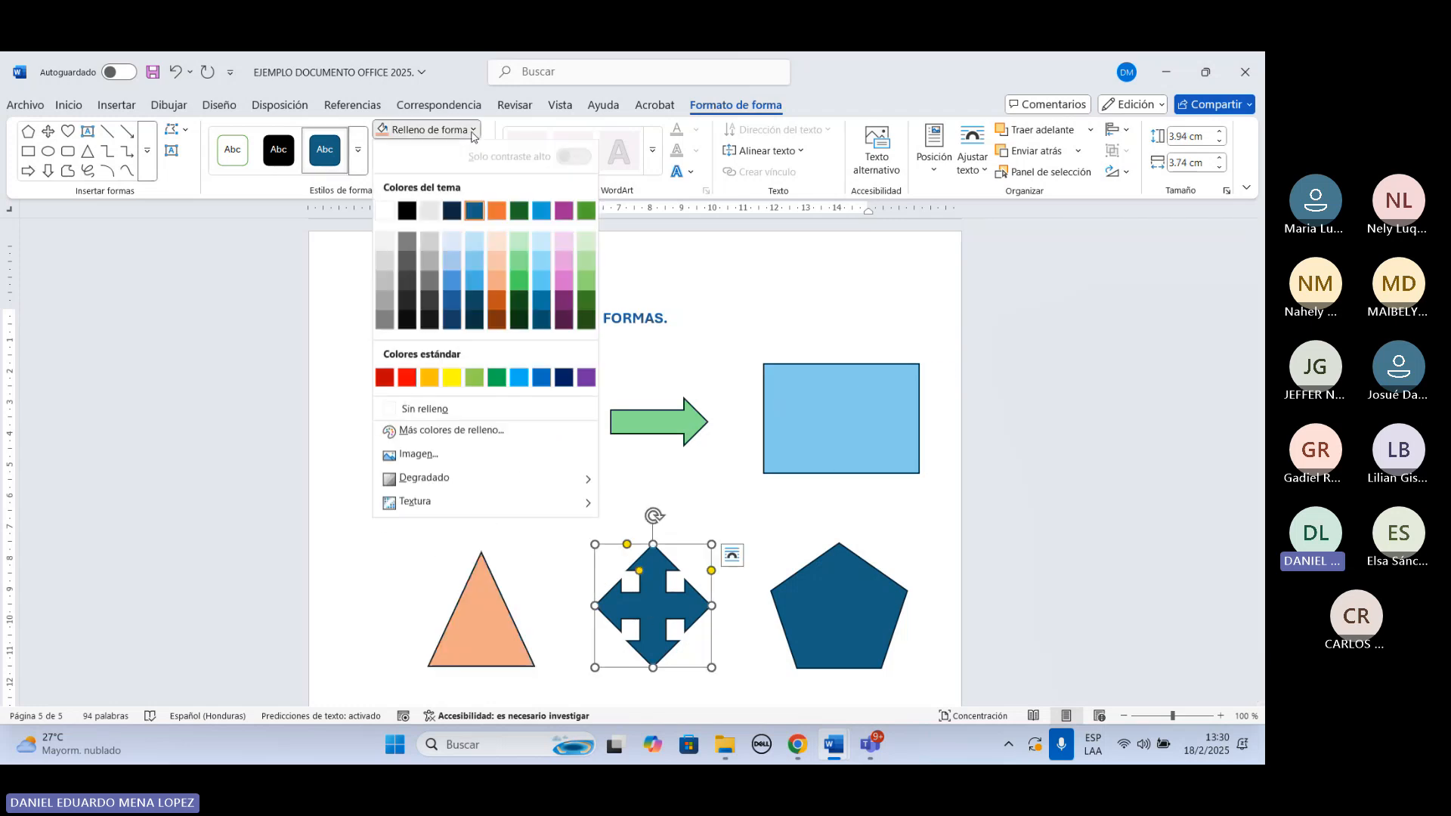
pyautogui.click(541, 378)
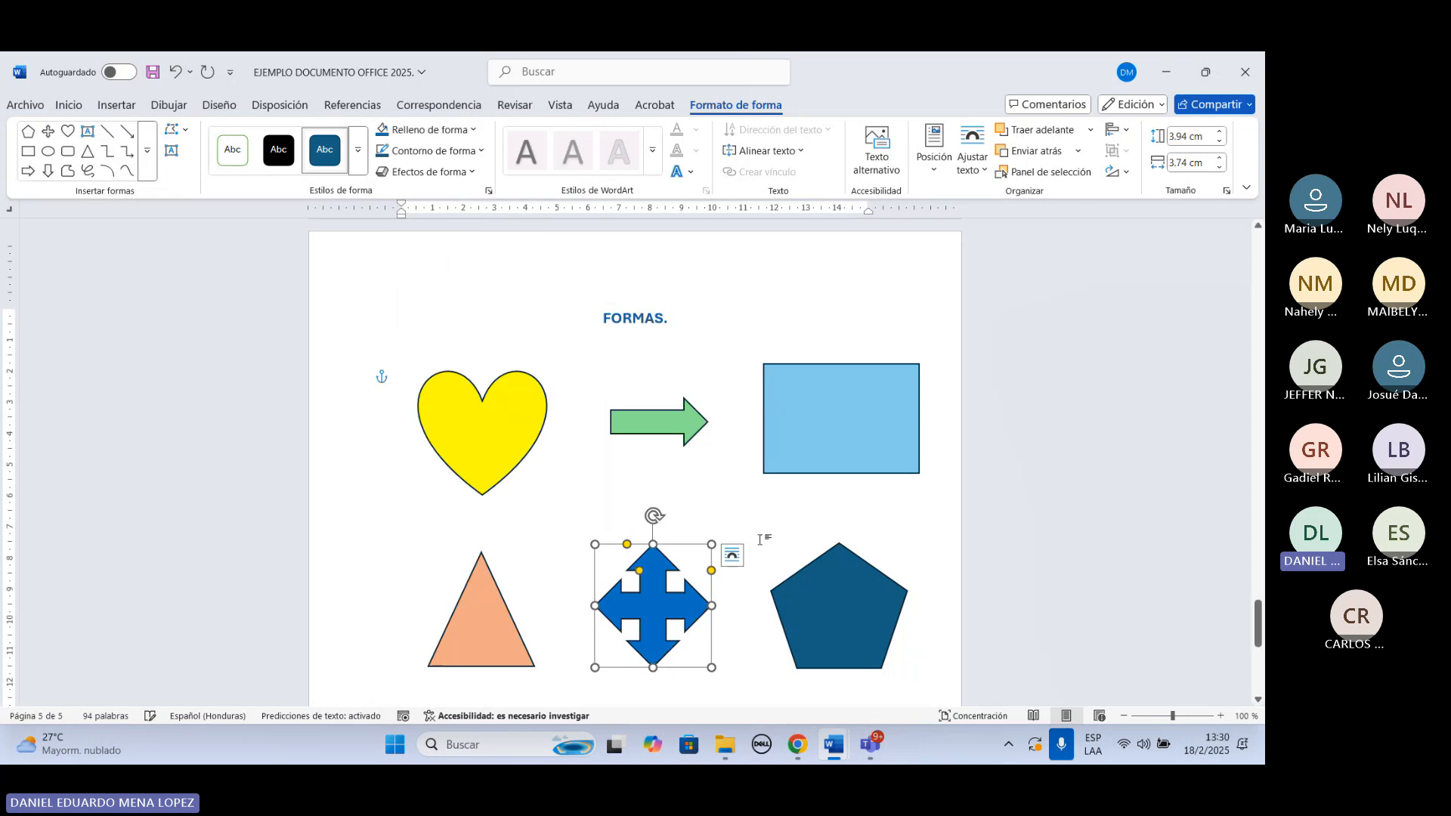
# Fill the pentagon with standard red.
pyautogui.click(852, 641)
pyautogui.click(474, 132)
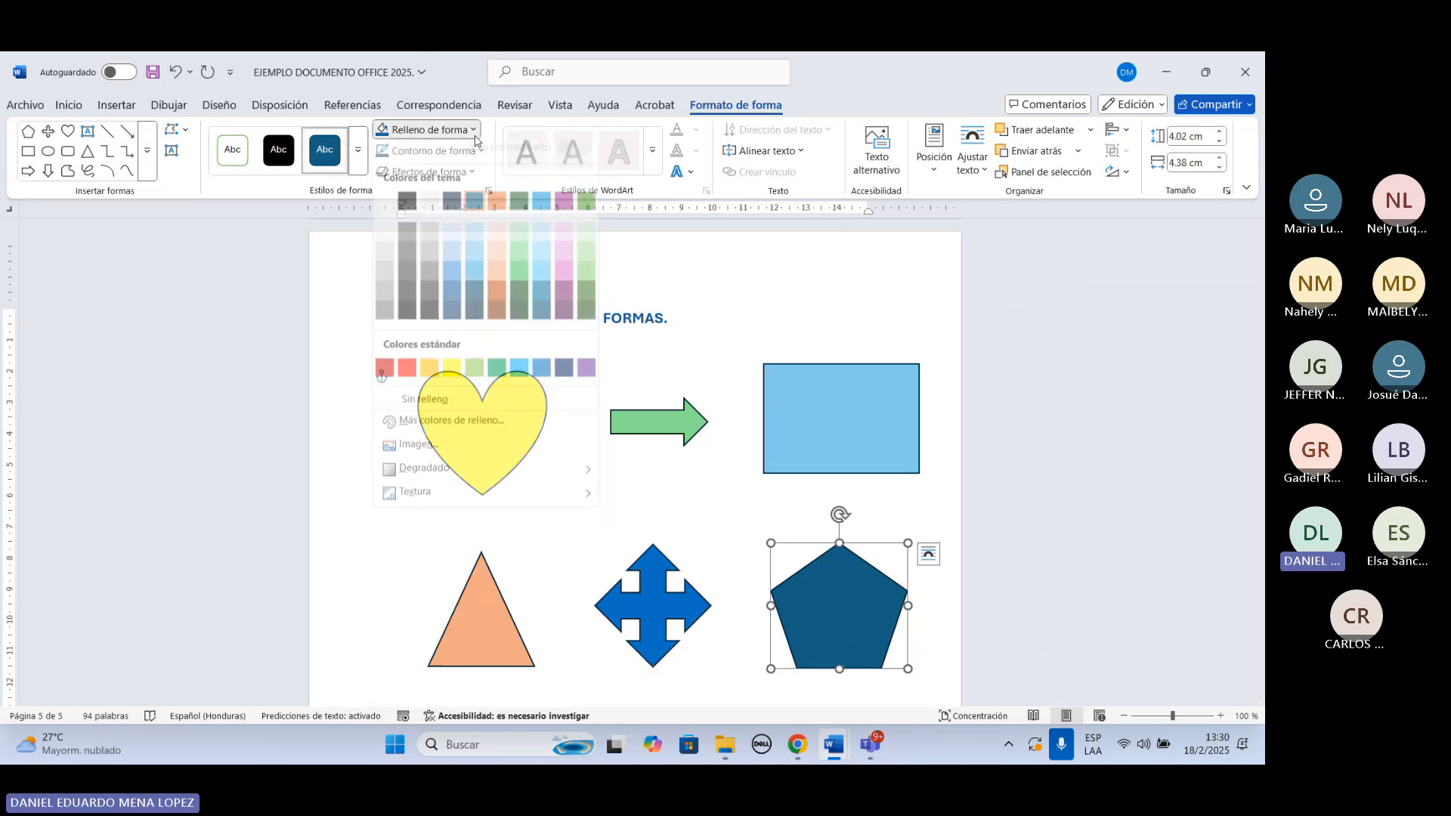
pyautogui.click(407, 378)
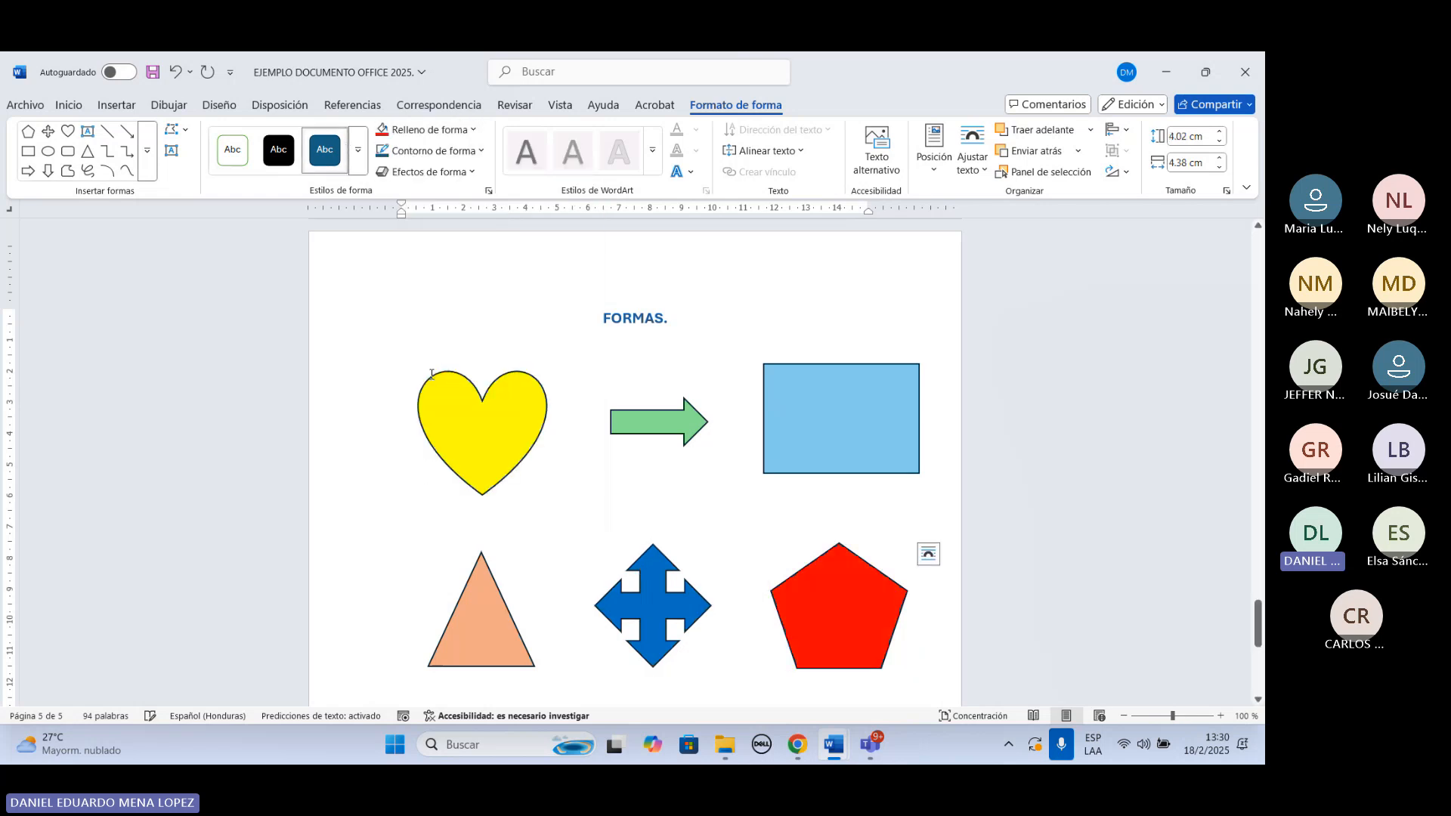
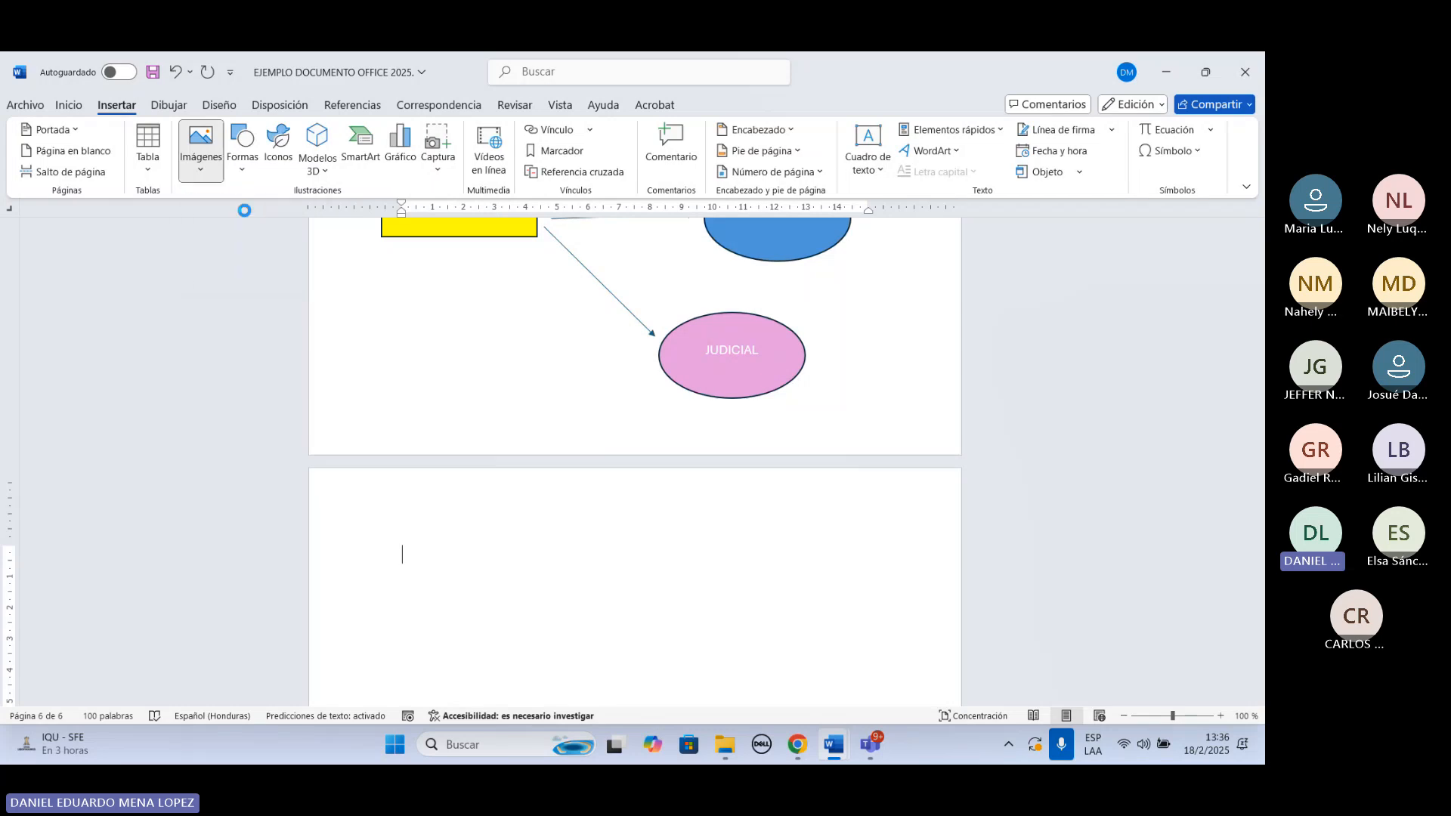
# Insert the TV picture from the Imágenes folder on the blank page and enlarge it to about 12.2 by 8.1 cm.
pyautogui.click(226, 204)
pyautogui.scroll(-6, 428, 251)
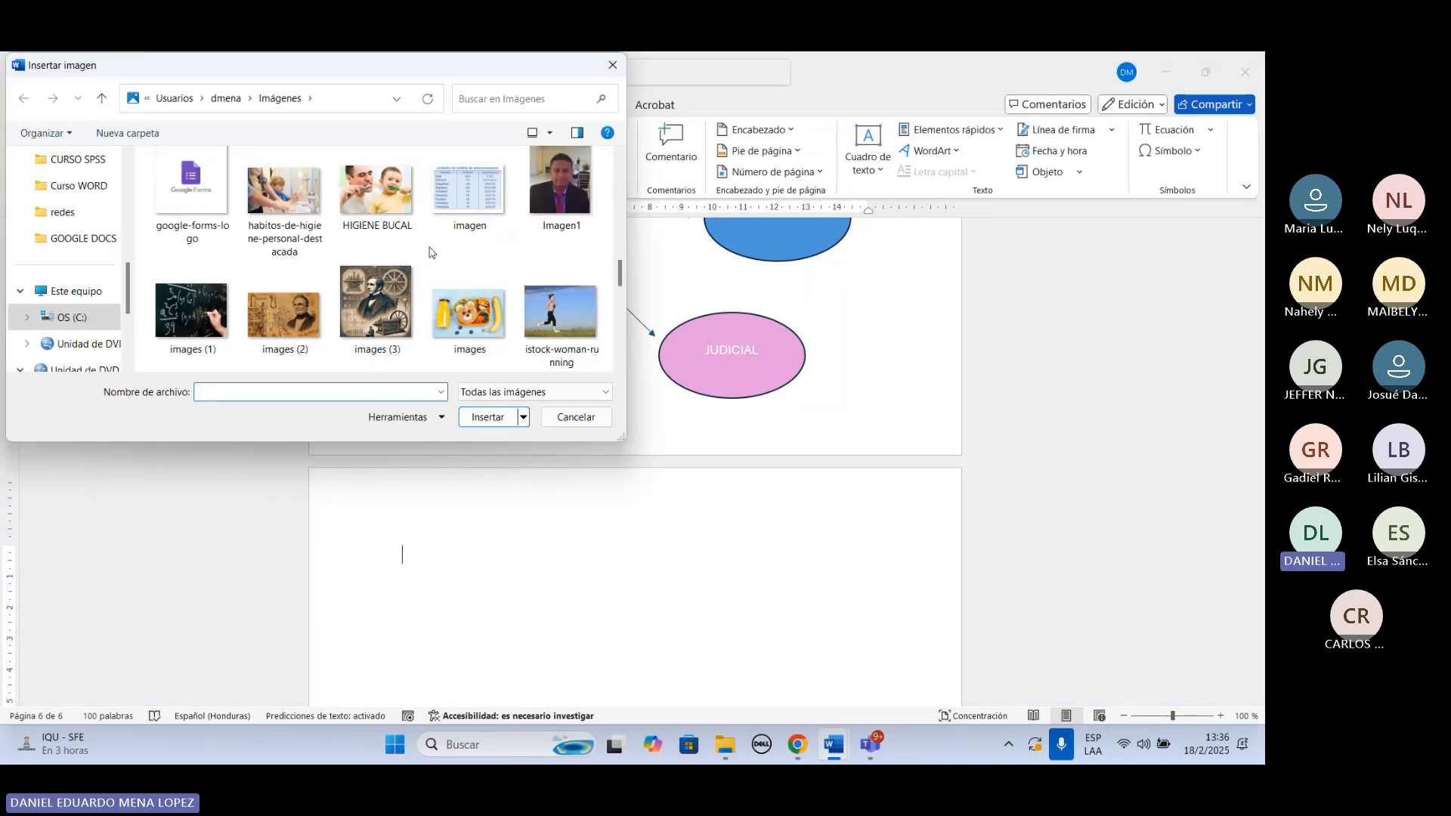
pyautogui.click(468, 316)
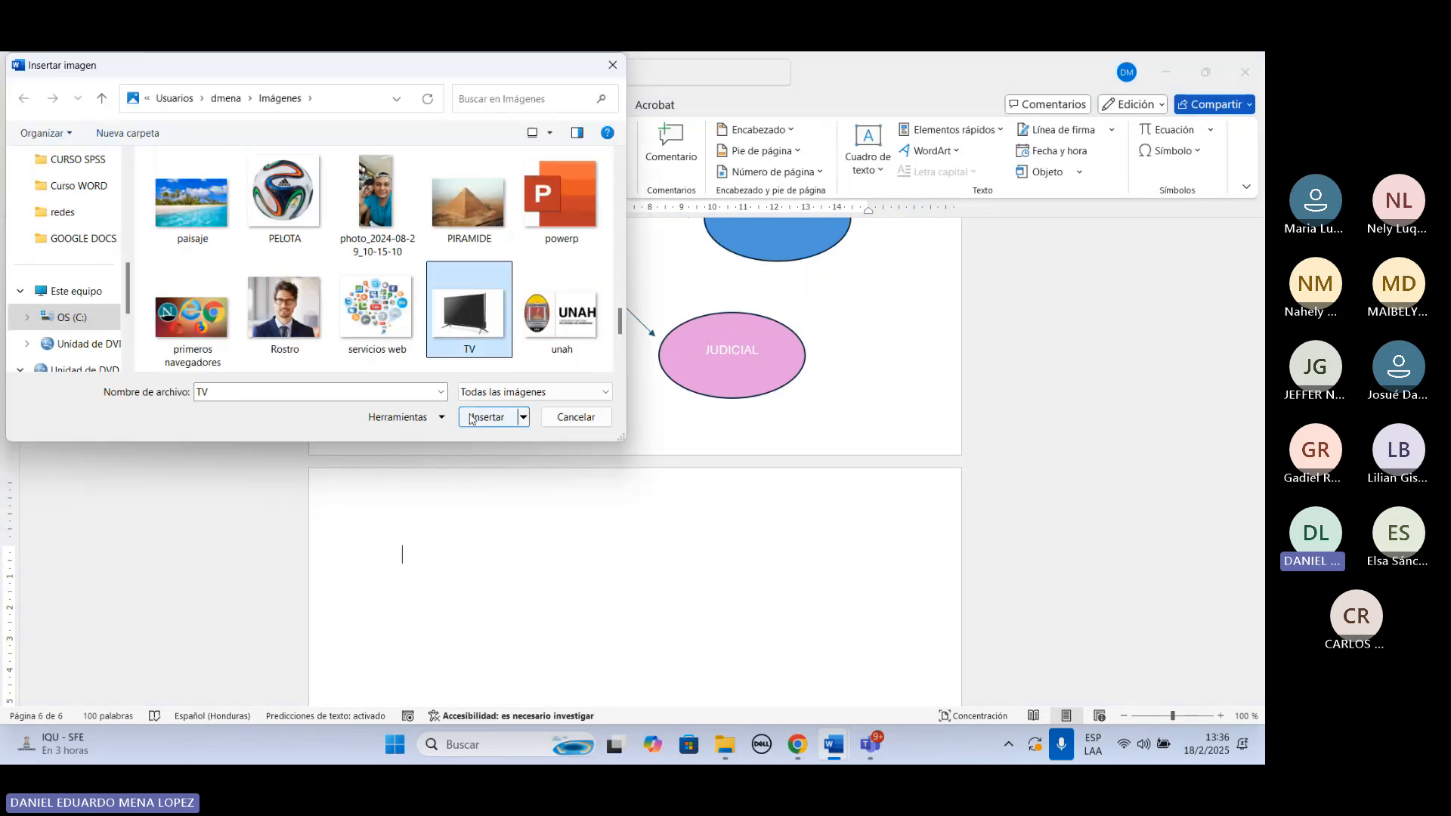
pyautogui.click(487, 417)
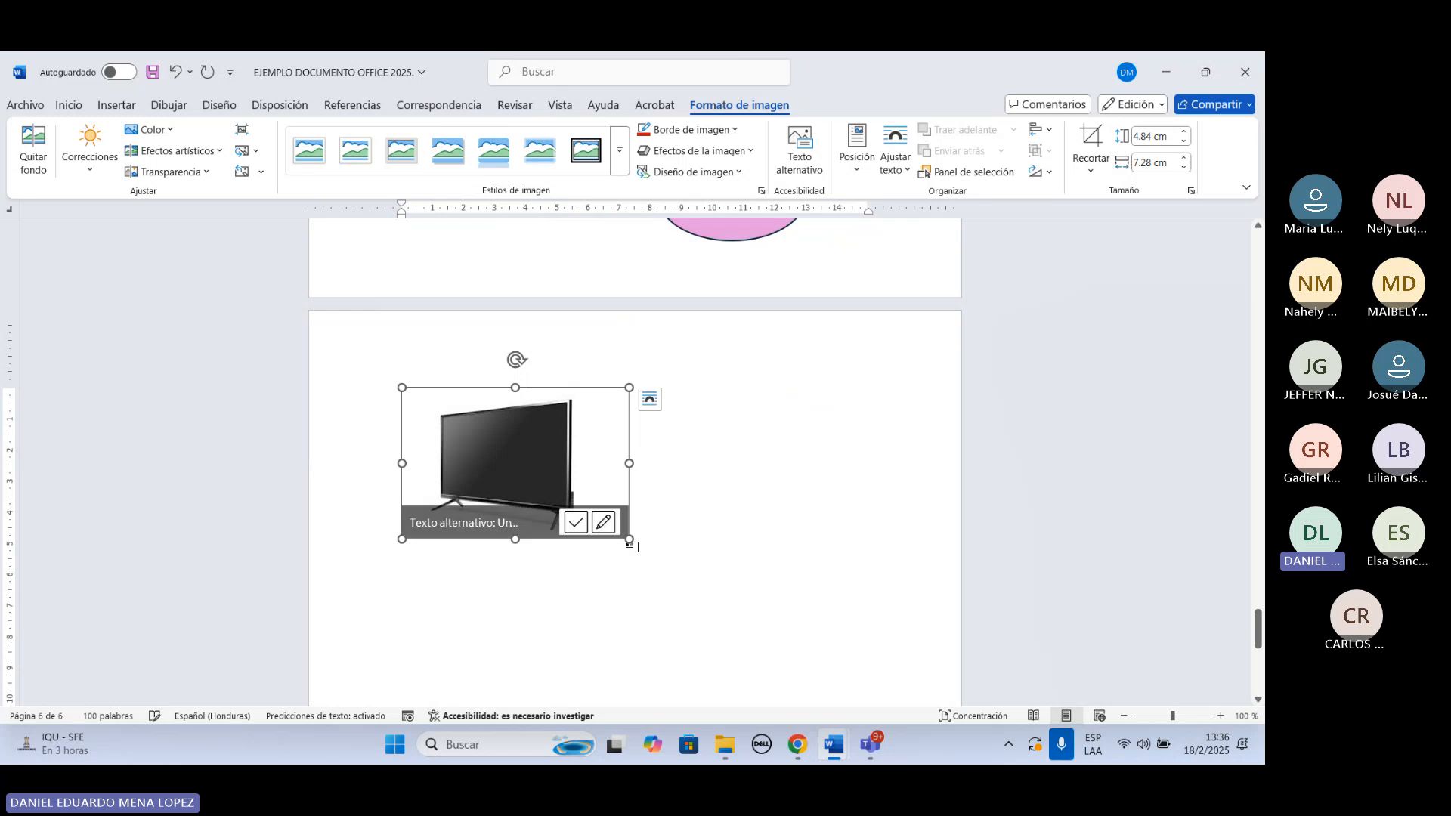
pyautogui.moveTo(630, 539); pyautogui.dragTo(783, 541)
pyautogui.moveTo(645, 509); pyautogui.dragTo(727, 498)
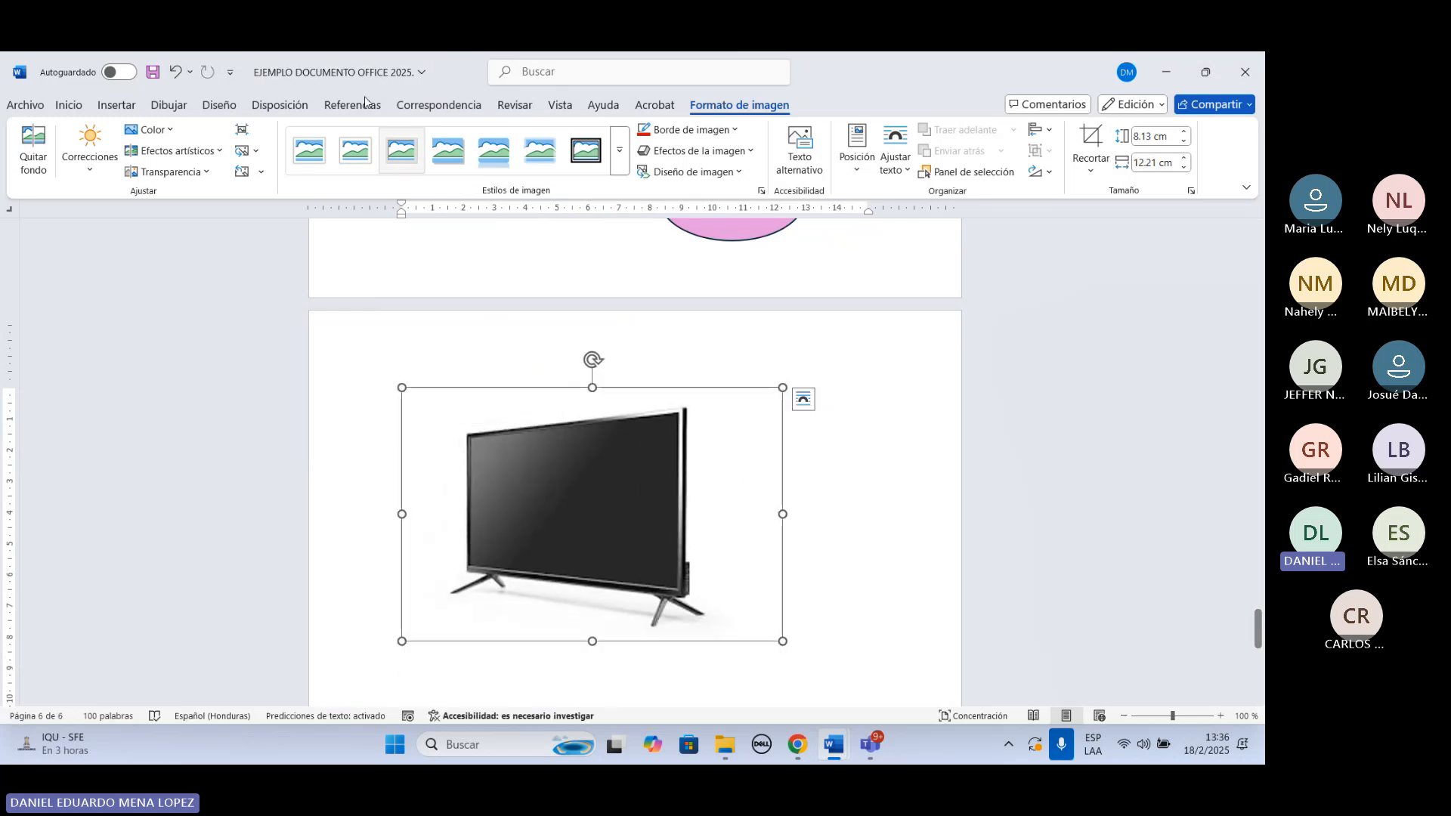
# Centre the TV picture horizontally on the page and place the cursor on the line below it.
pyautogui.click(115, 105)
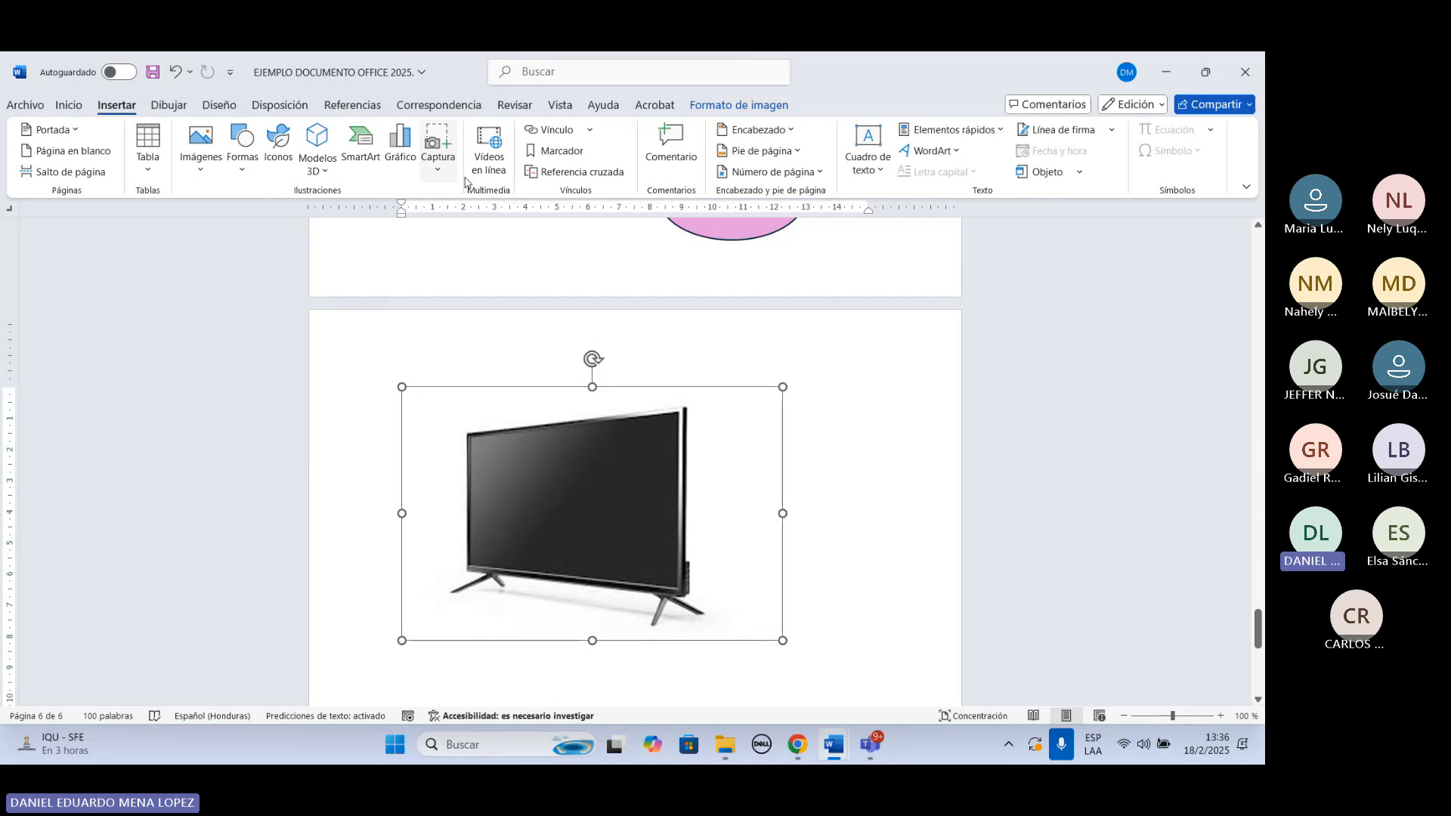
pyautogui.click(68, 105)
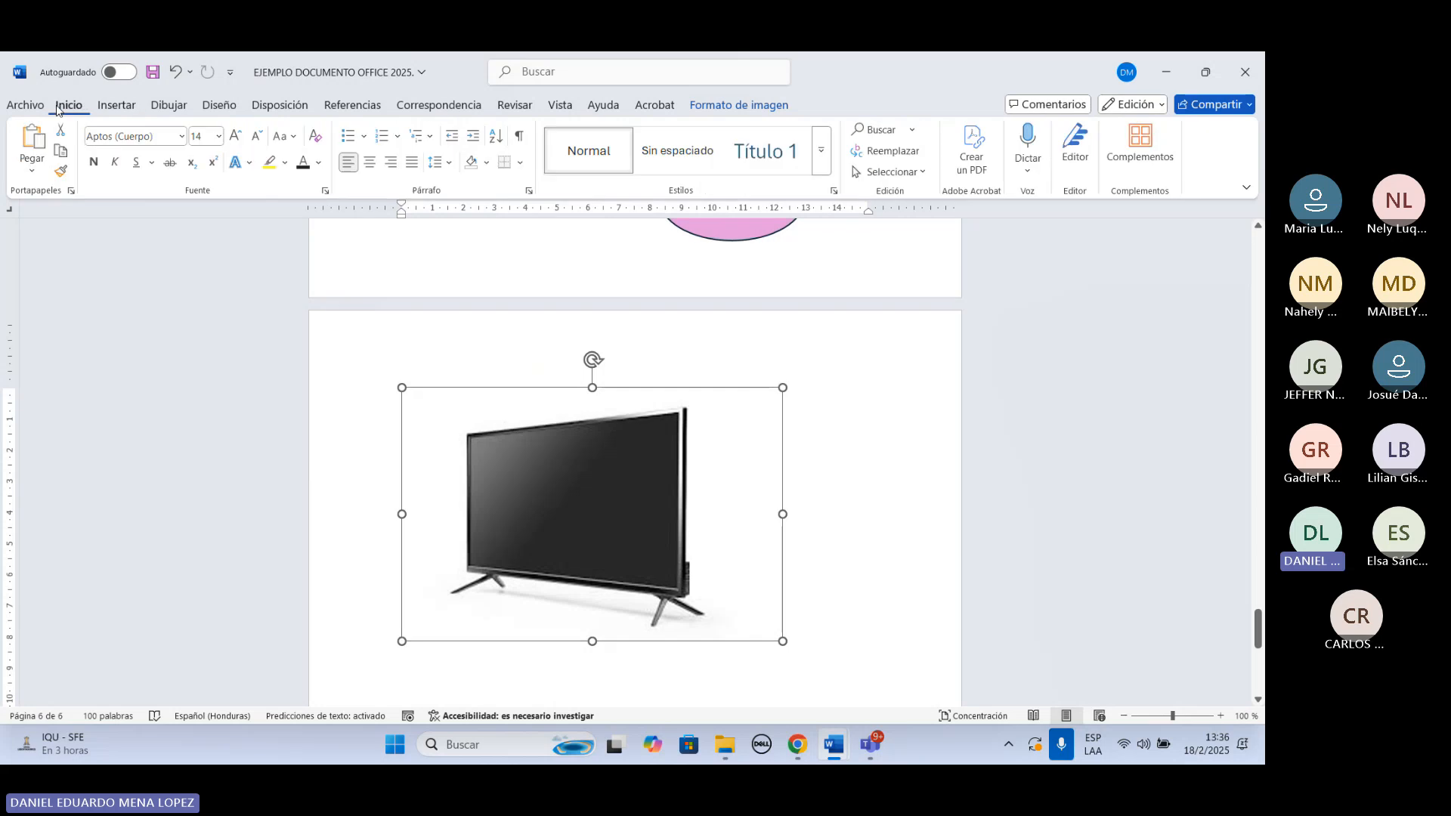
pyautogui.click(370, 162)
pyautogui.click(880, 425)
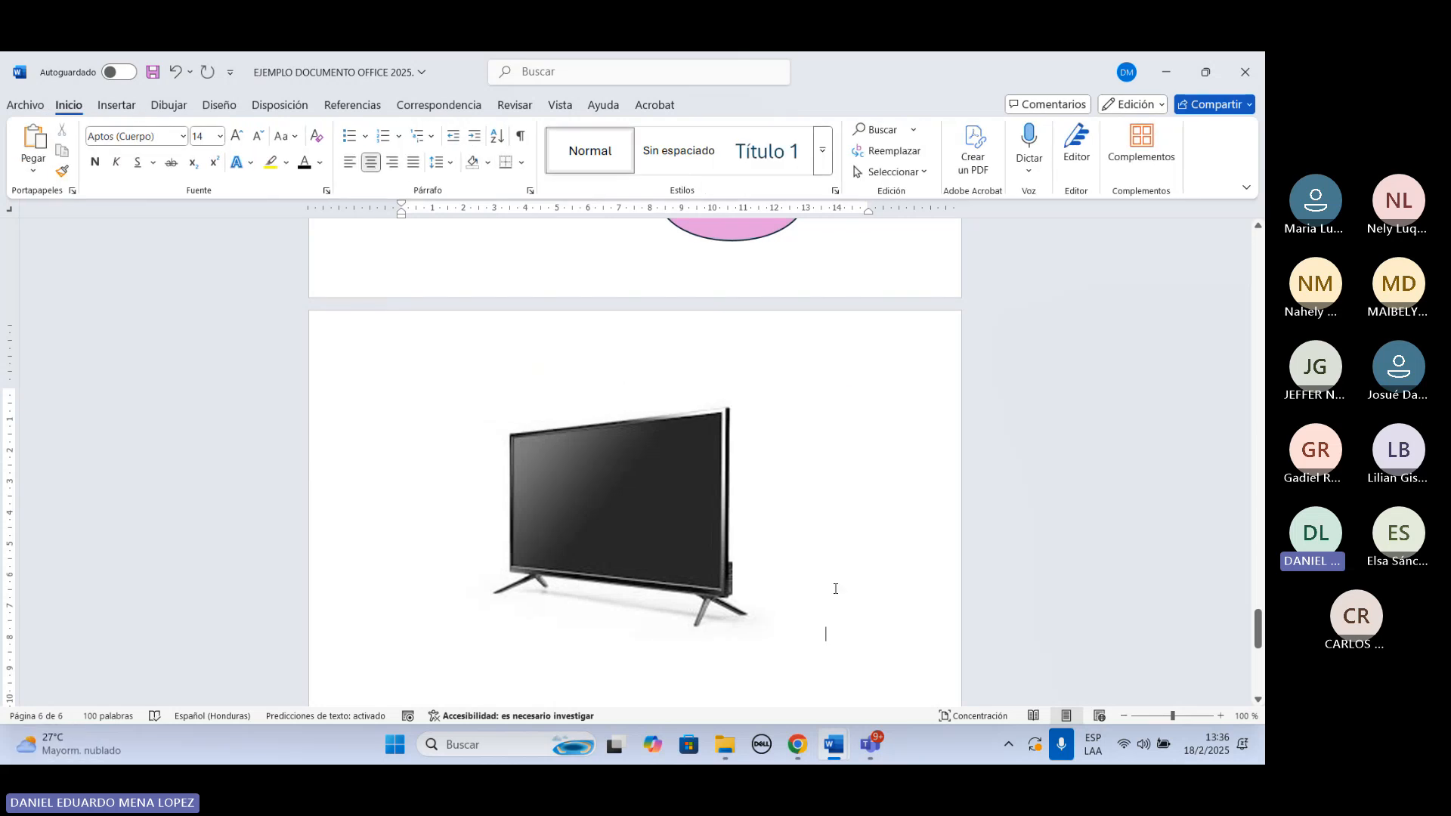
pyautogui.scroll(-3, 816, 574)
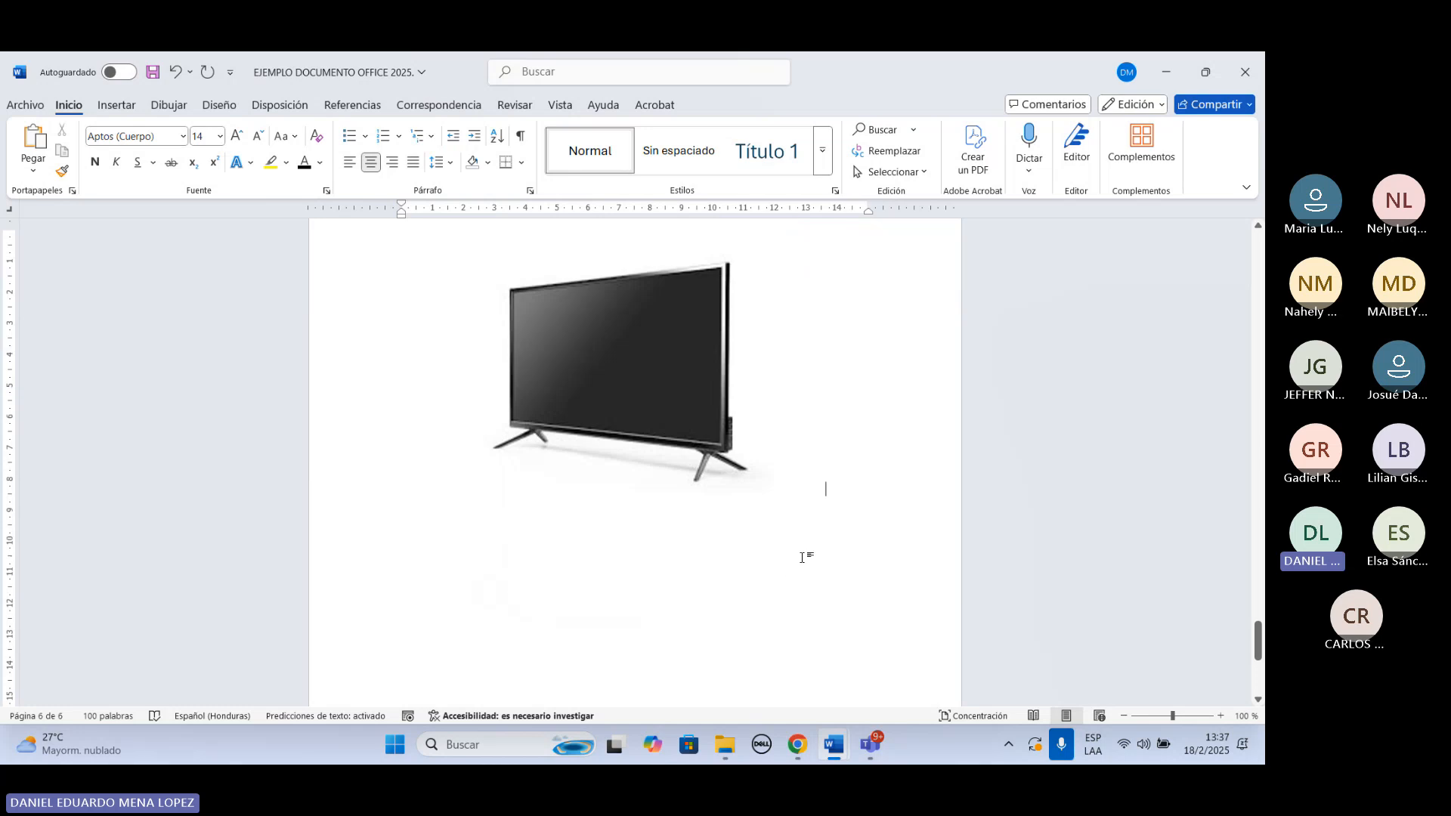
pyautogui.click(654, 390)
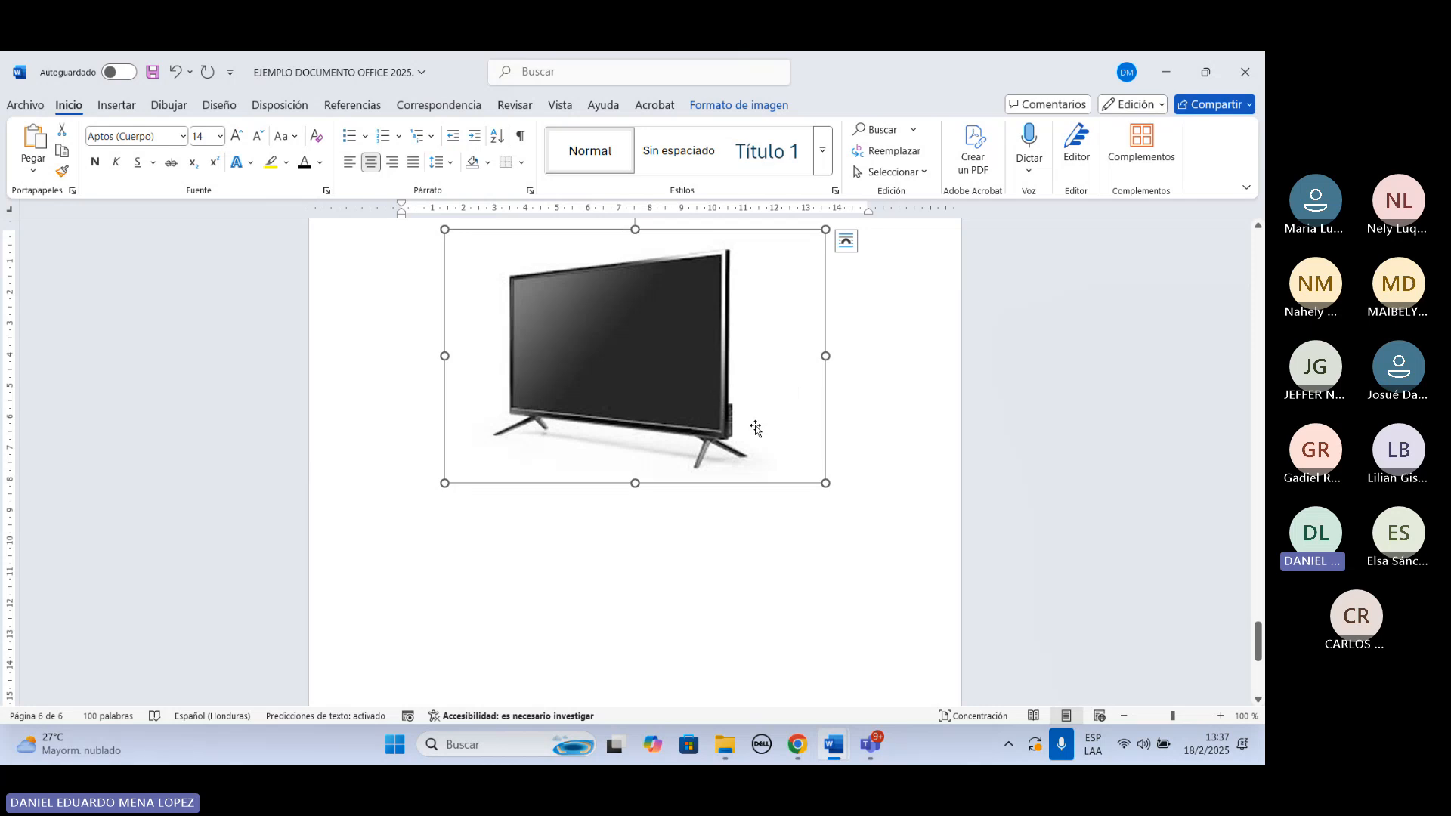
pyautogui.click(857, 492)
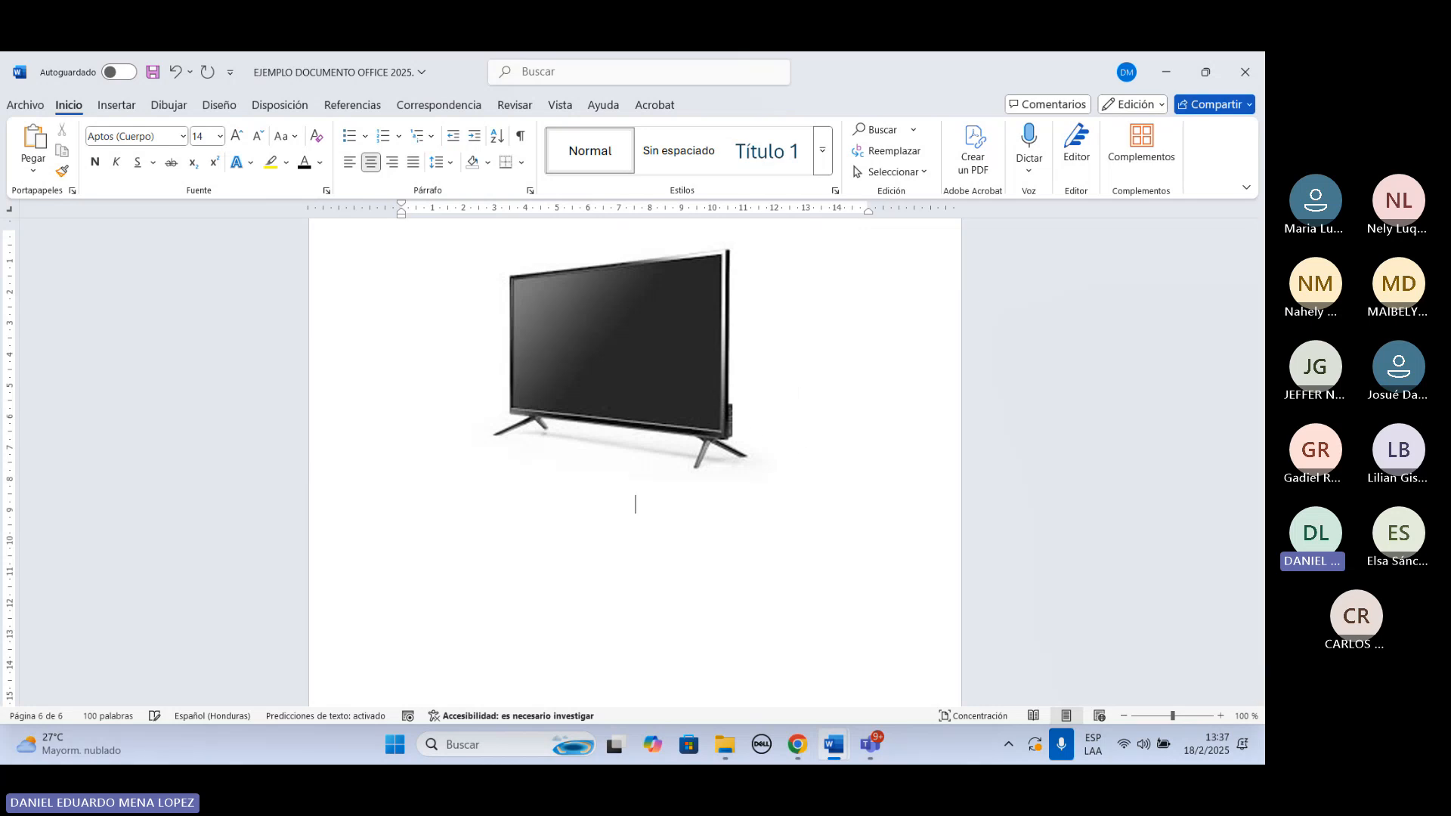
# Insert the mundo globe picture from the Imágenes folder below the TV picture.
pyautogui.click(117, 106)
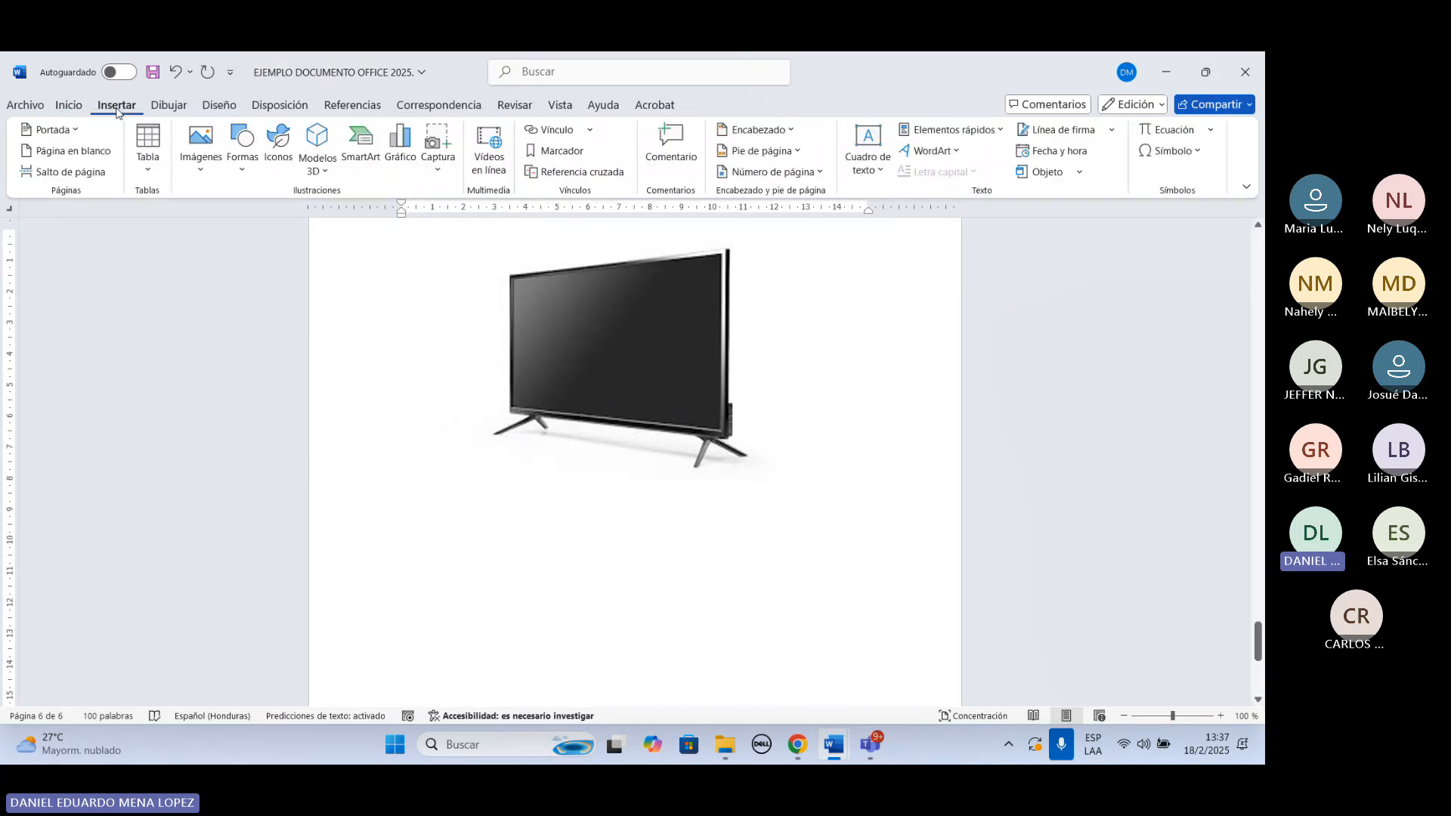
pyautogui.click(200, 147)
pyautogui.click(232, 222)
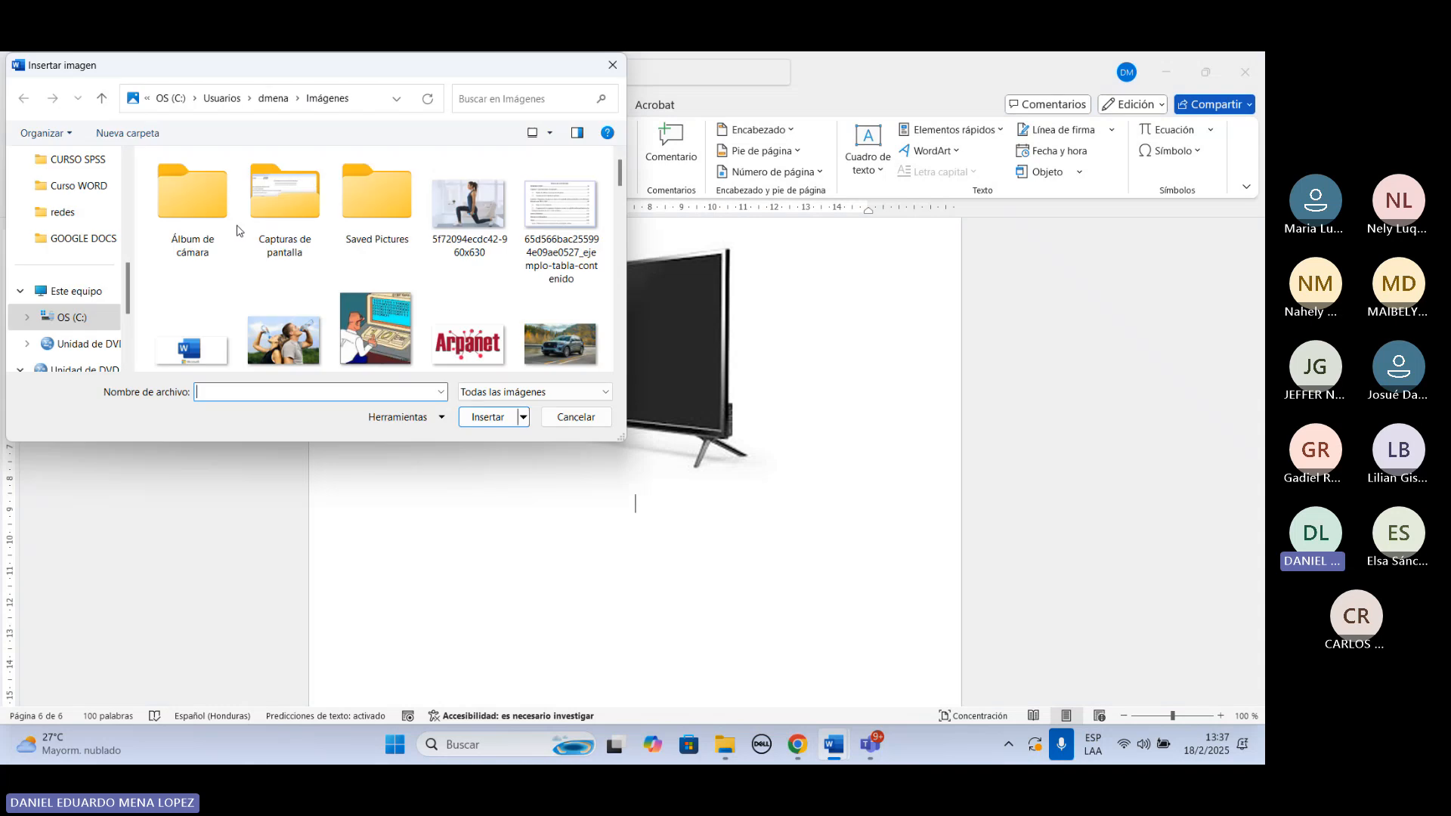
pyautogui.scroll(-3, 398, 327)
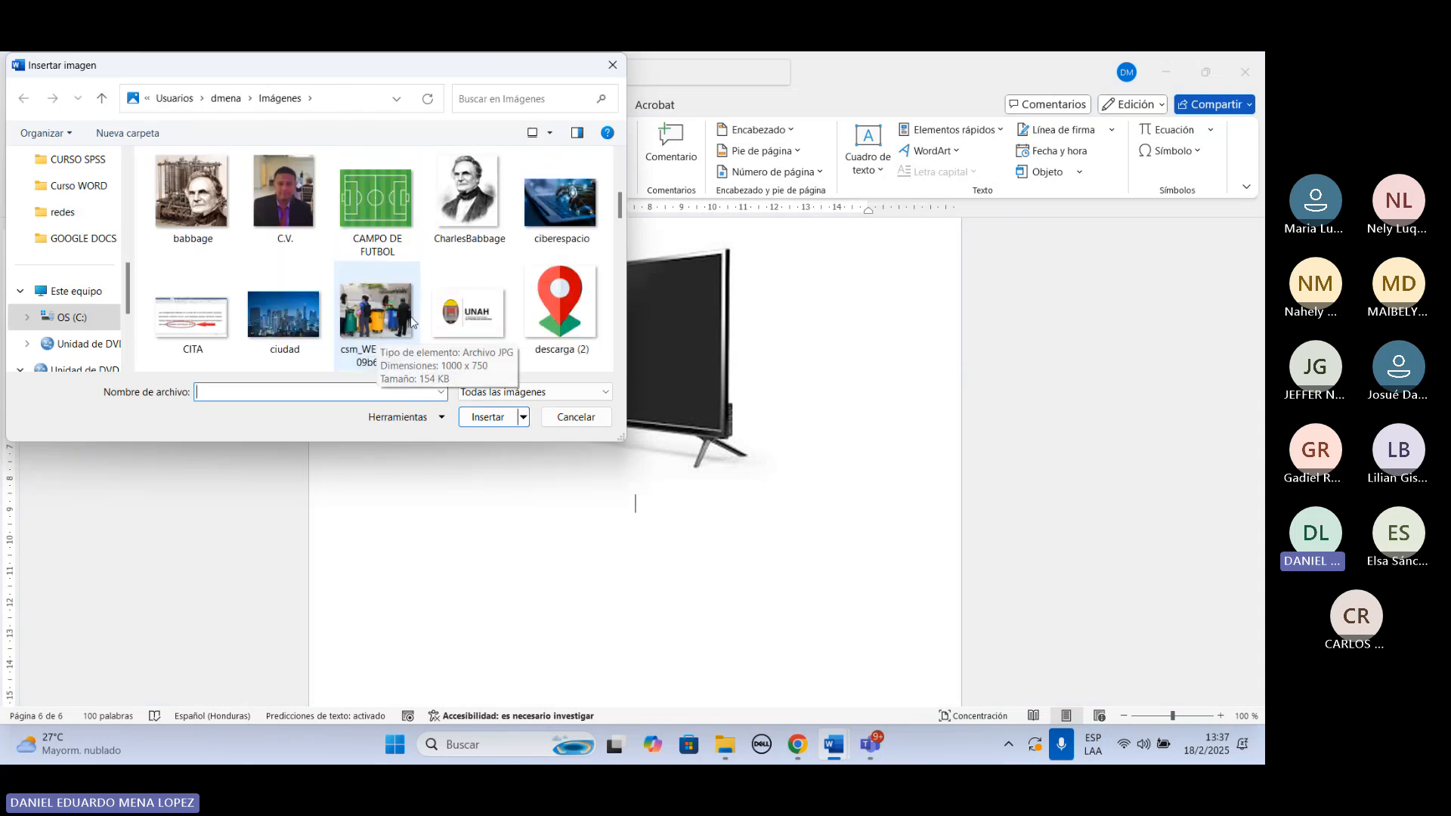
pyautogui.scroll(-5, 412, 322)
pyautogui.scroll(-3, 428, 319)
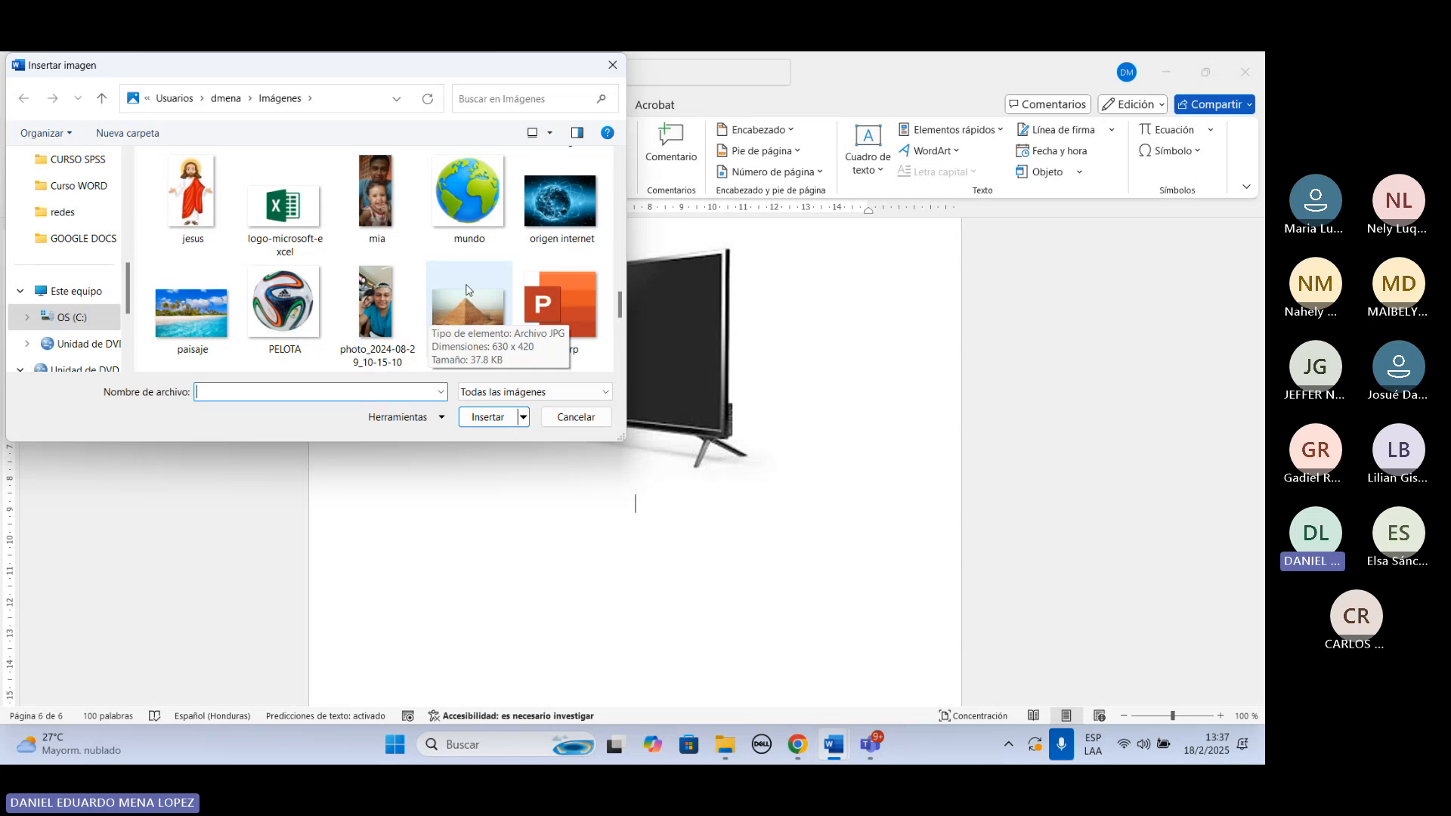
pyautogui.scroll(-3, 484, 227)
pyautogui.scroll(3, 453, 265)
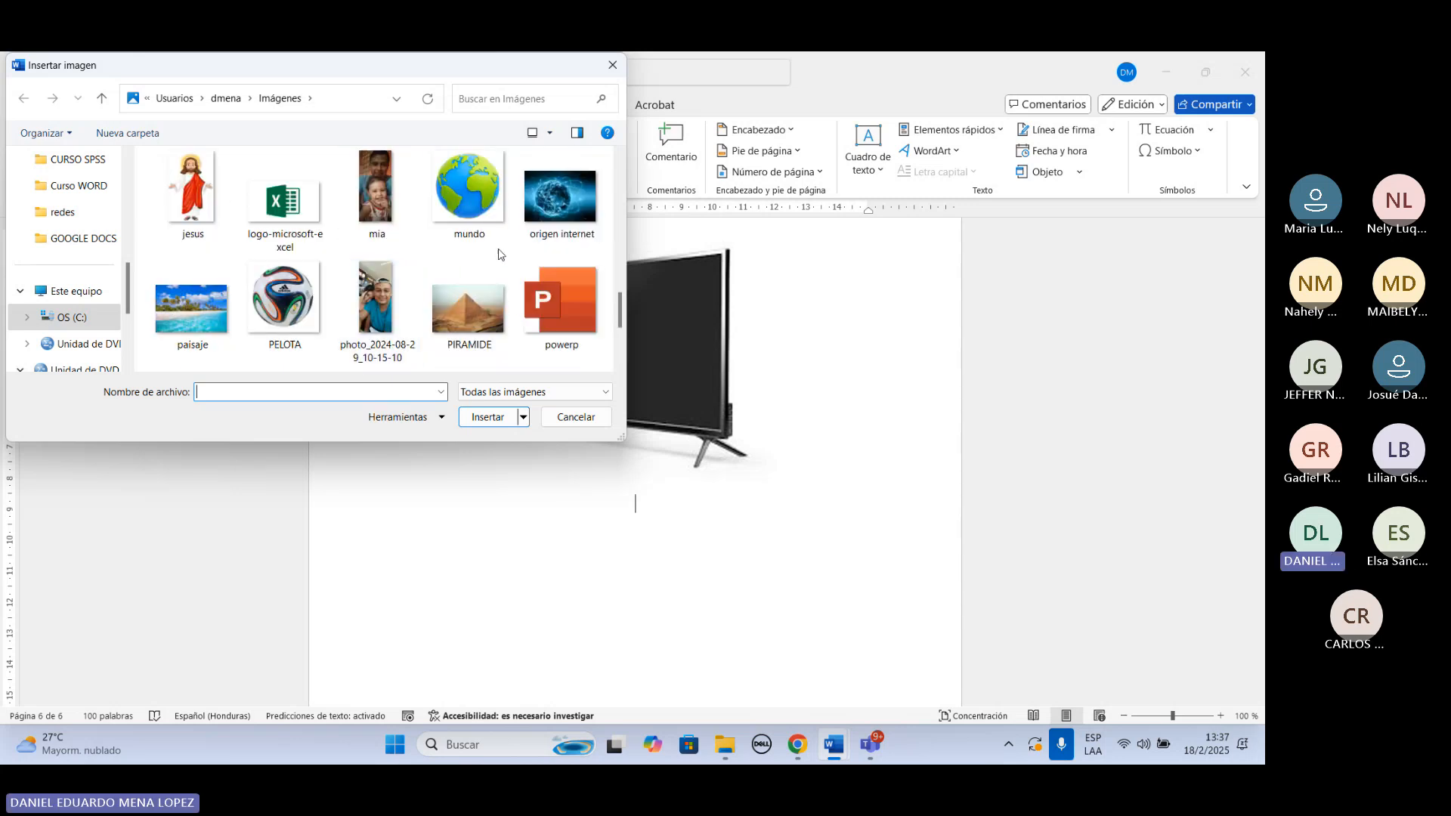
pyautogui.click(488, 226)
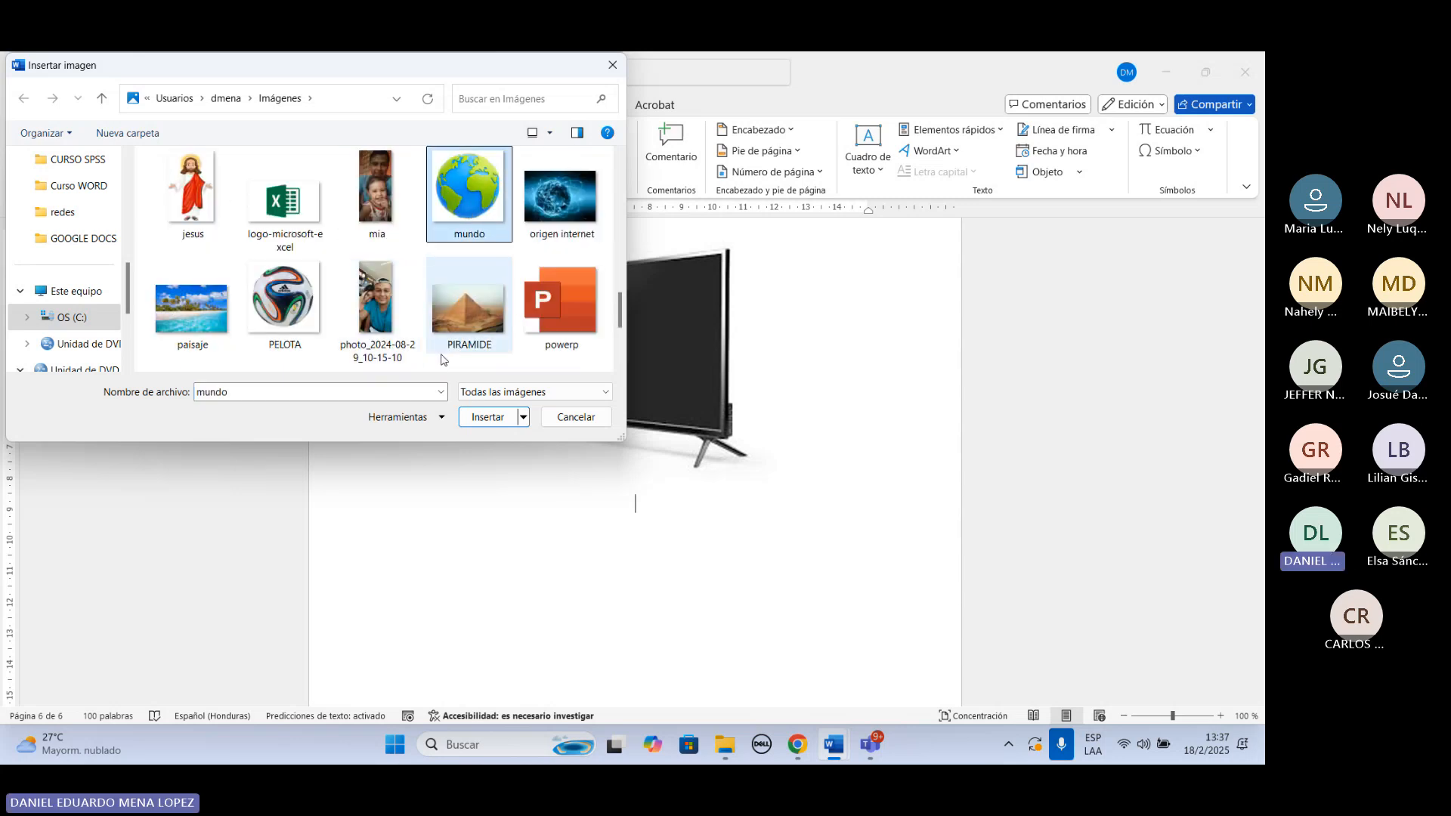
pyautogui.click(488, 416)
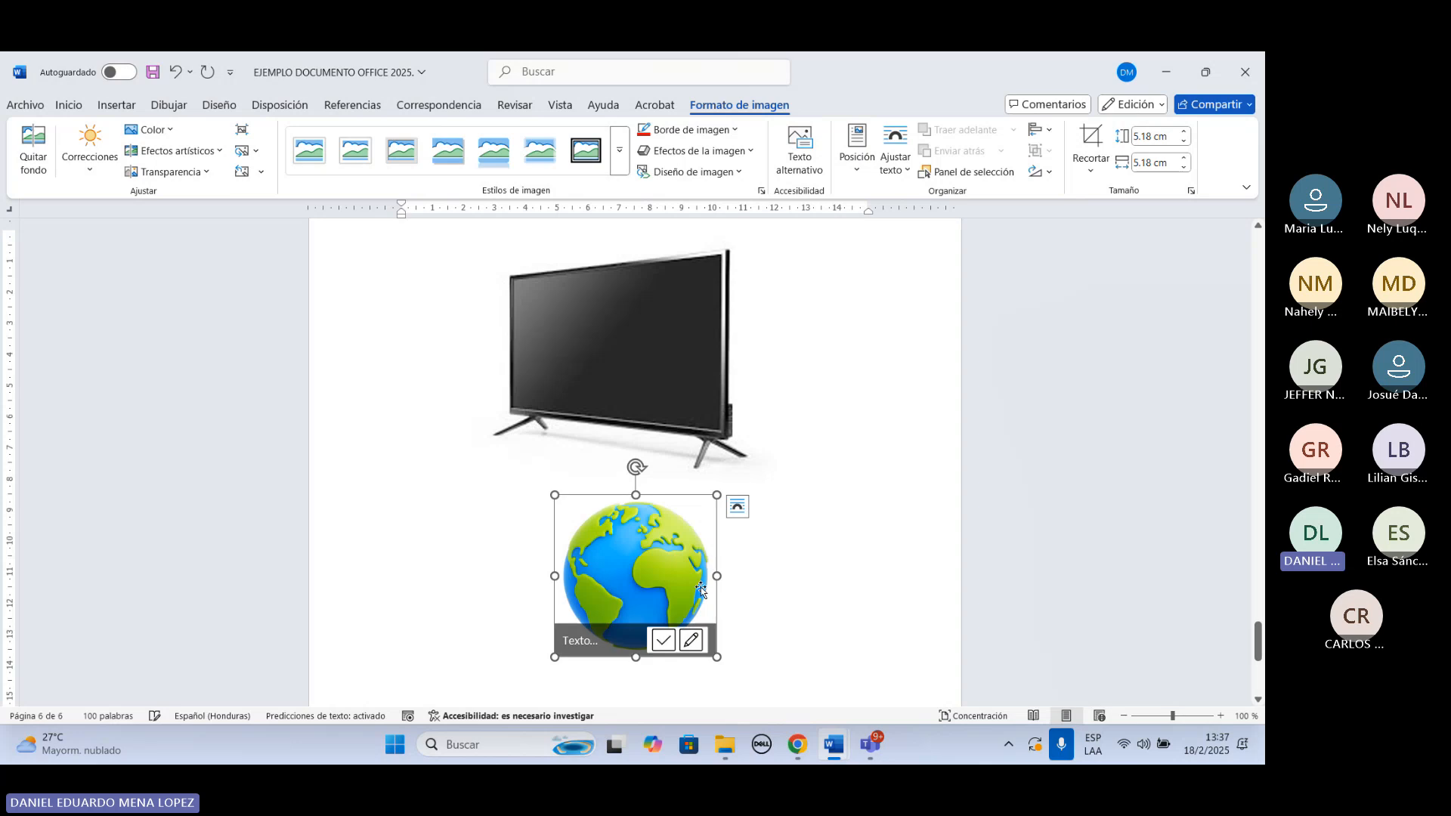
pyautogui.click(834, 478)
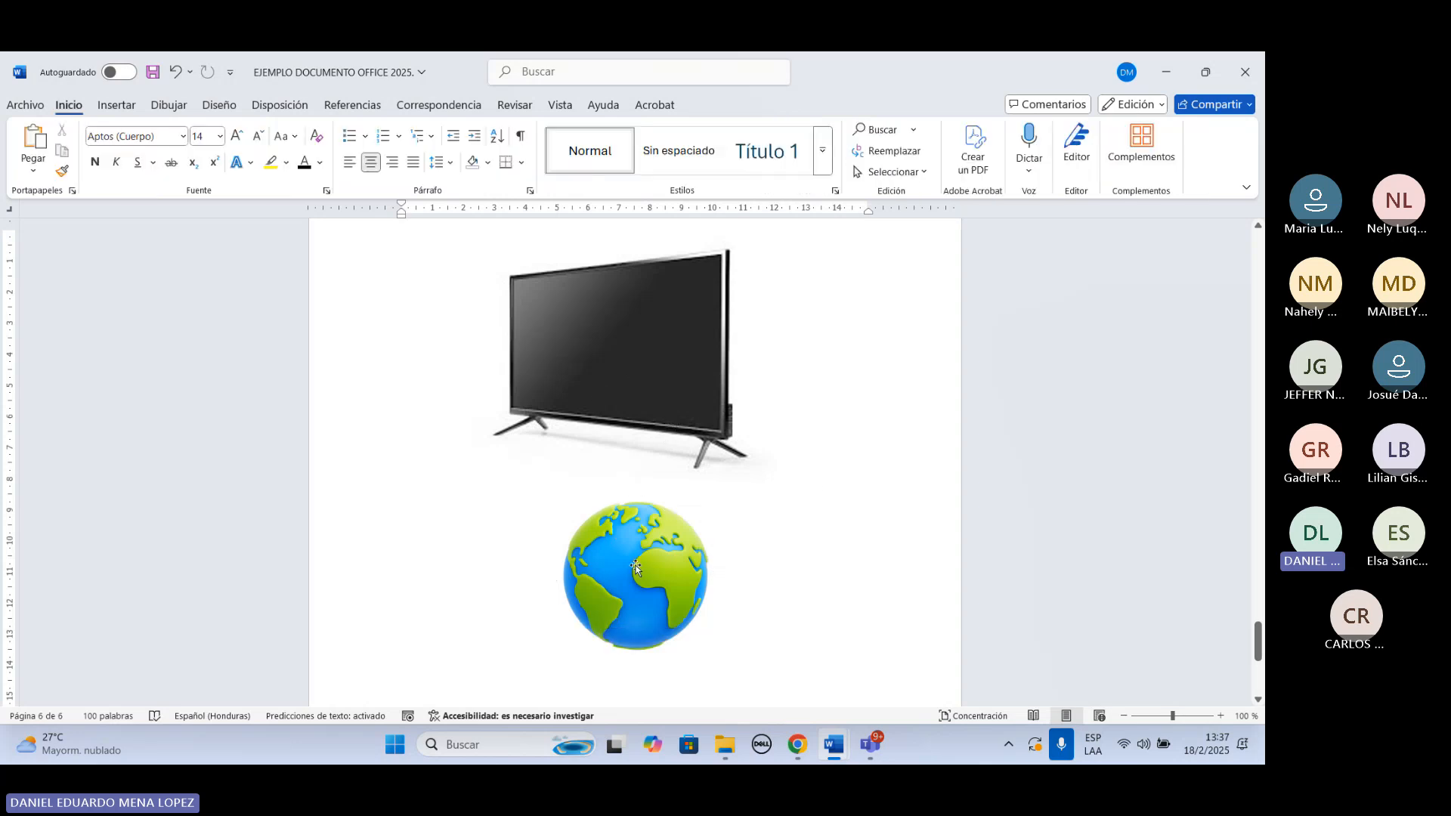
# Set the globe picture's text wrapping to Delante del texto, try shifting it slightly upward, and delete it.
pyautogui.click(636, 587)
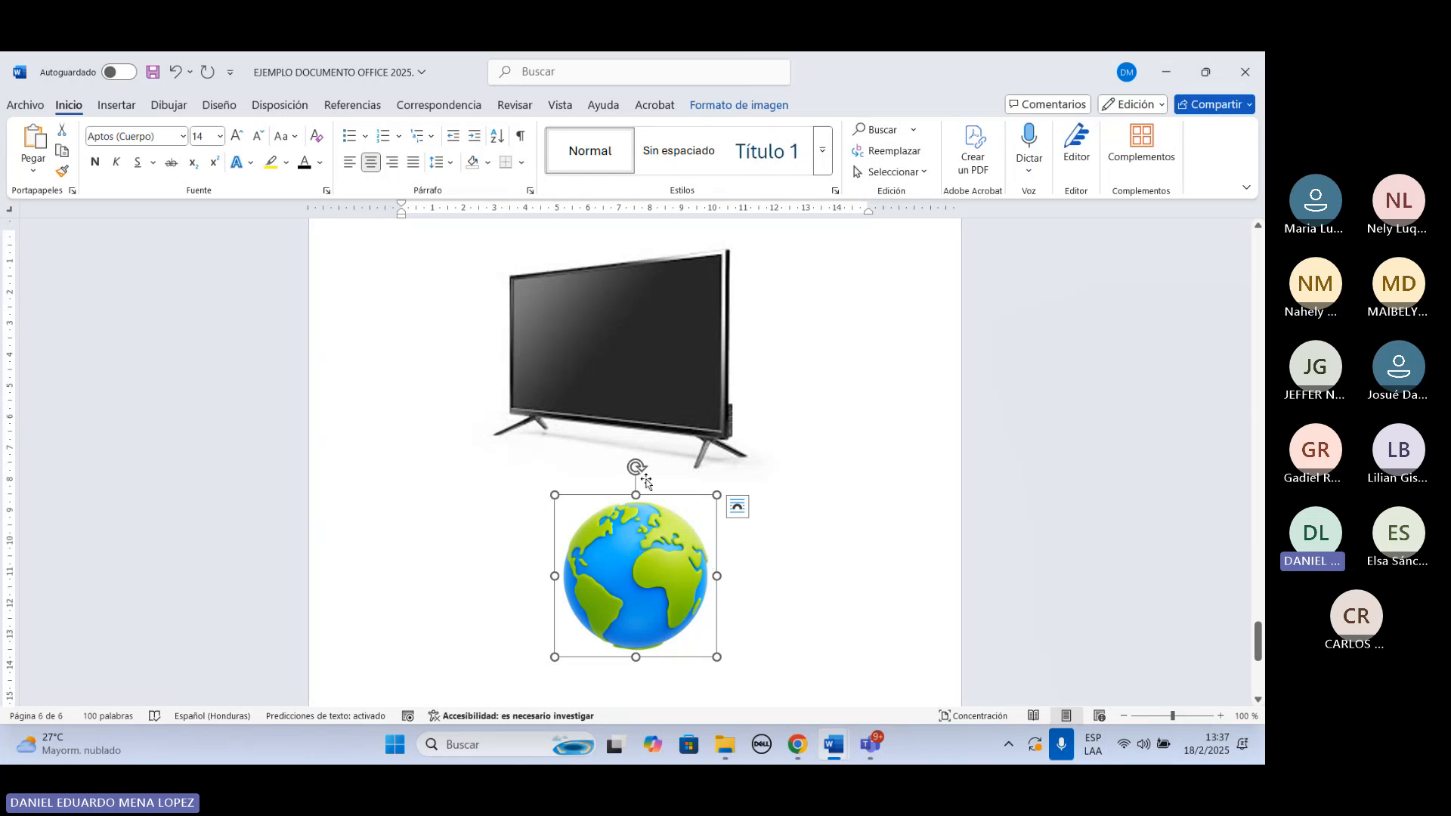
pyautogui.click(734, 112)
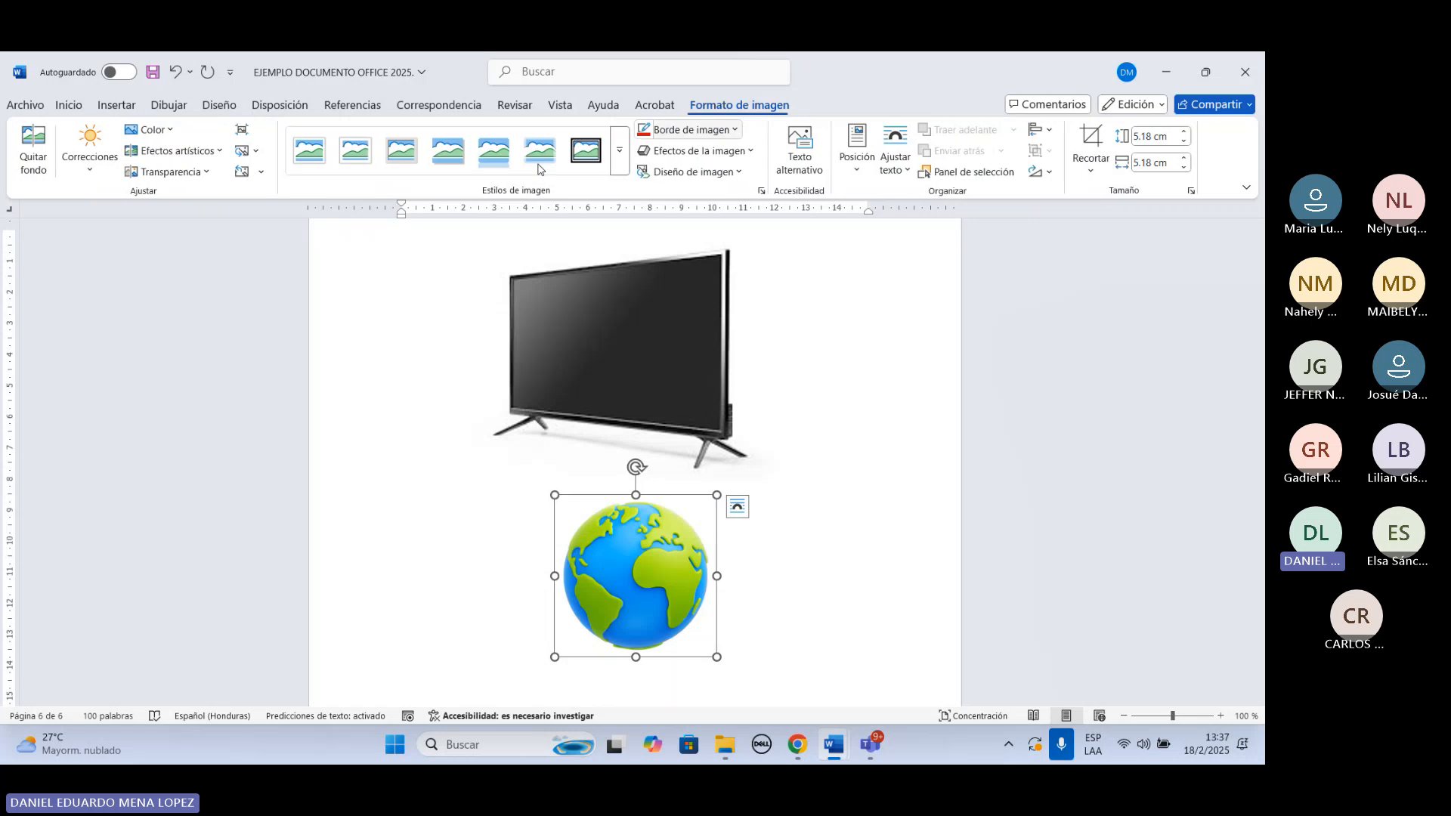
pyautogui.click(896, 172)
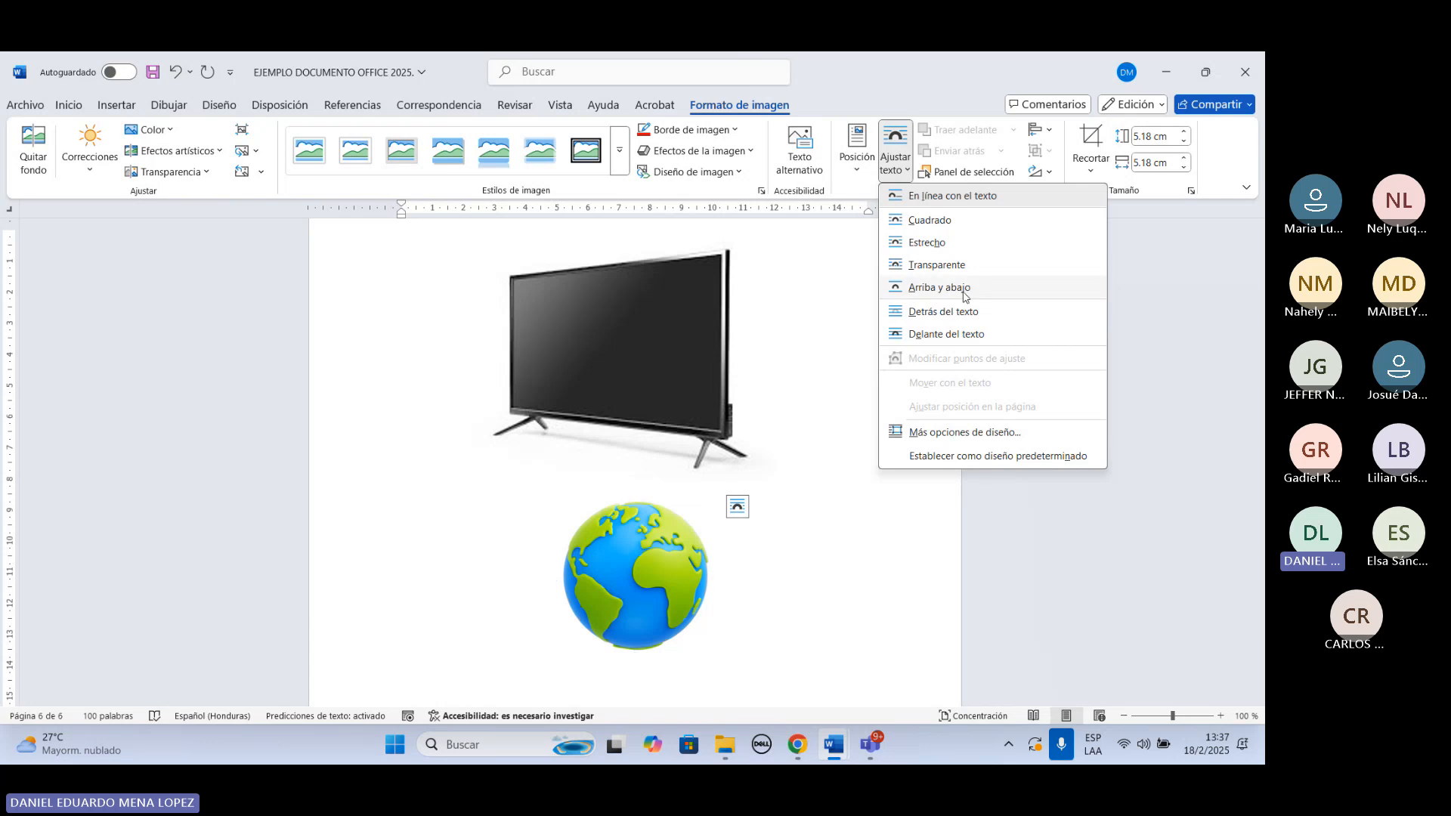
pyautogui.click(936, 334)
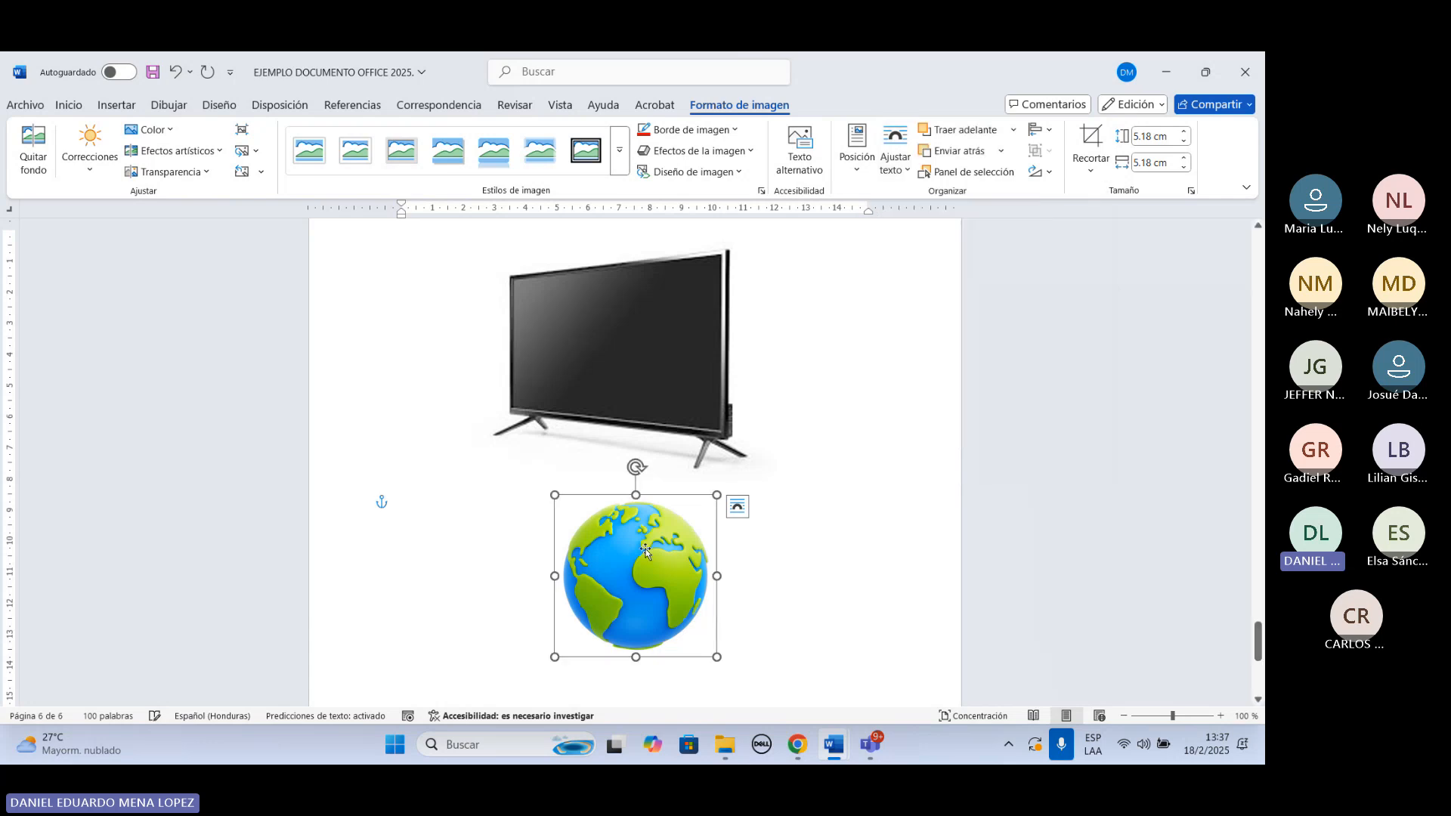
pyautogui.moveTo(646, 558); pyautogui.dragTo(643, 551)
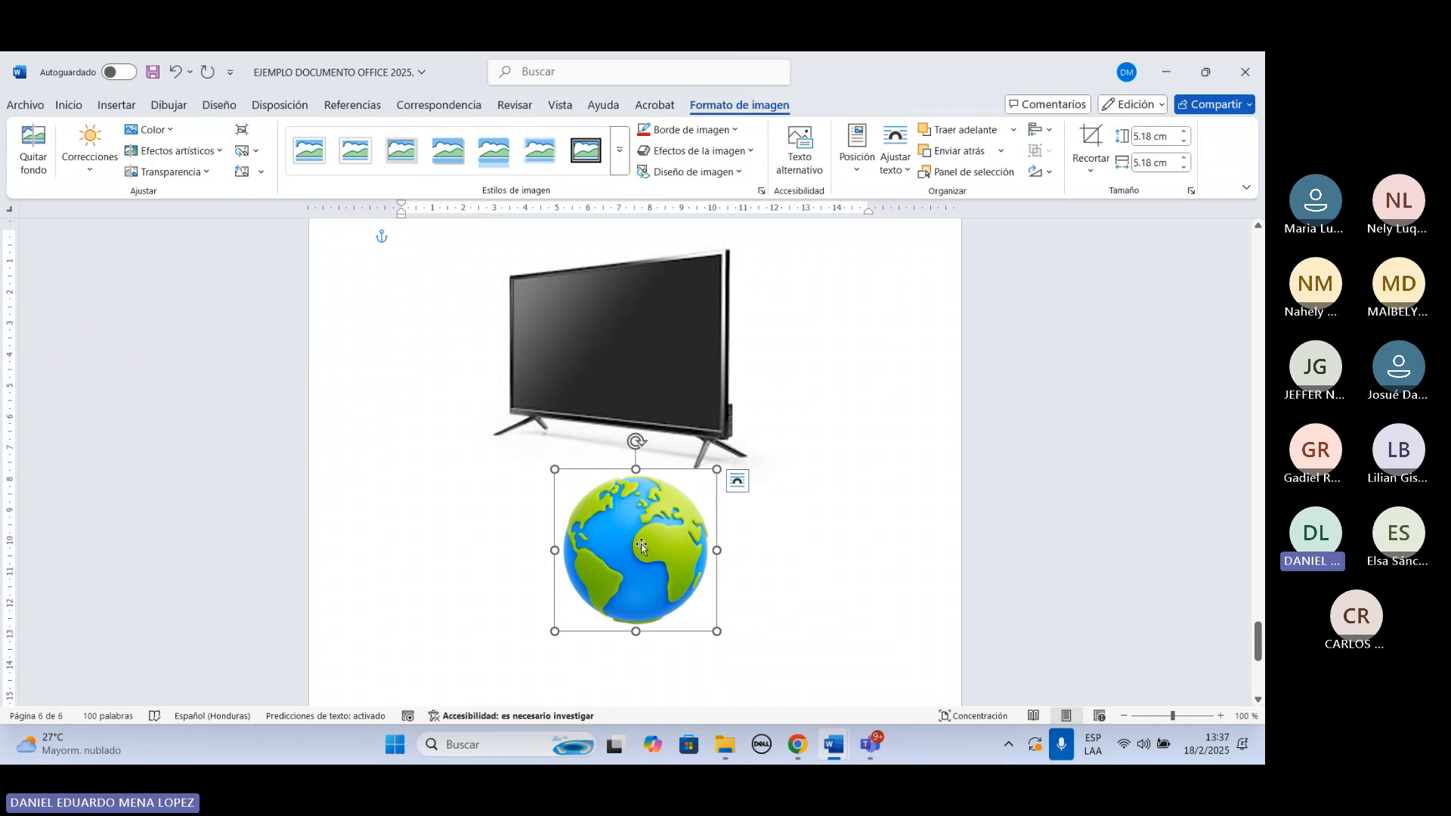
pyautogui.press('Delete')
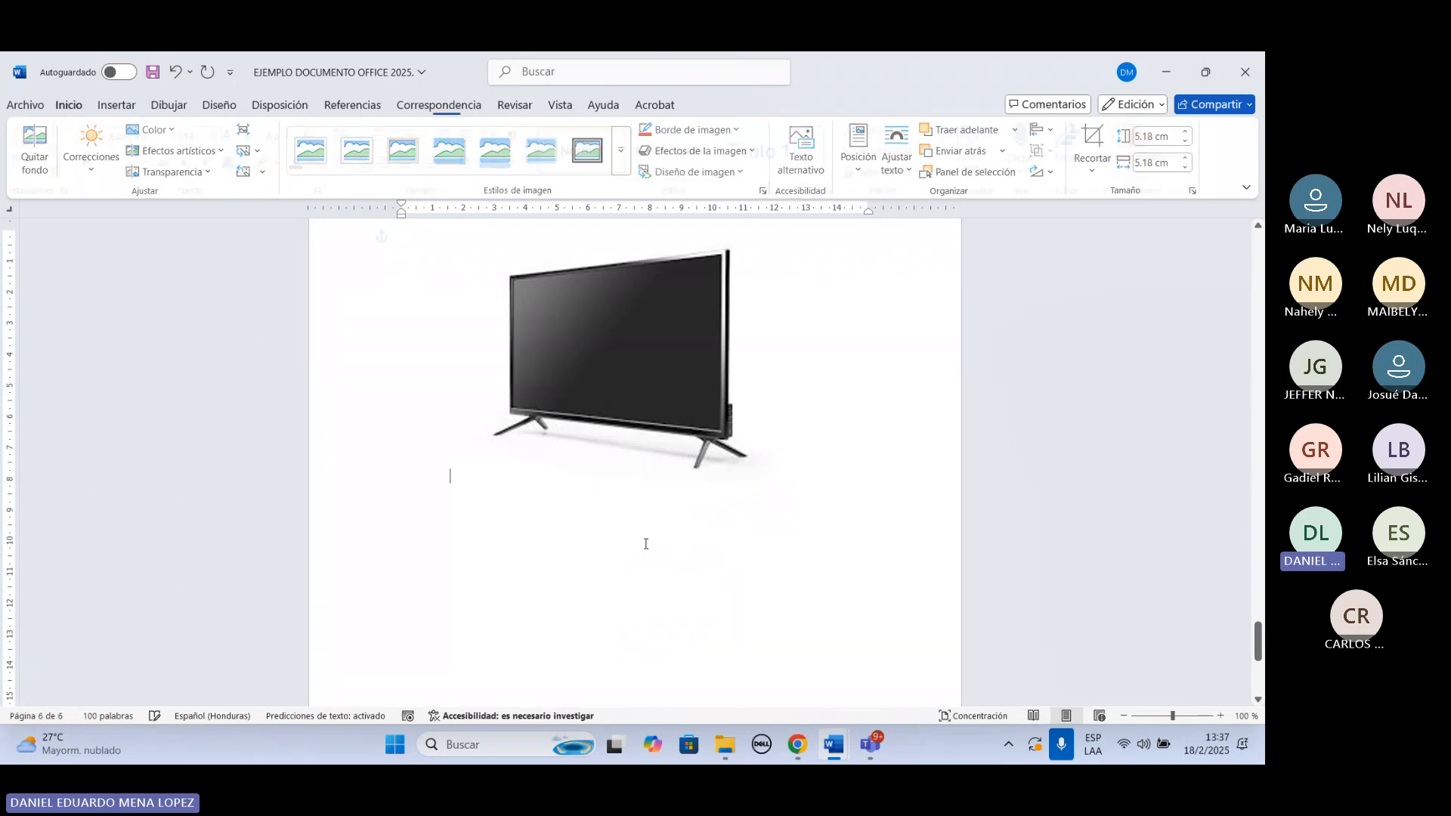
pyautogui.click(117, 105)
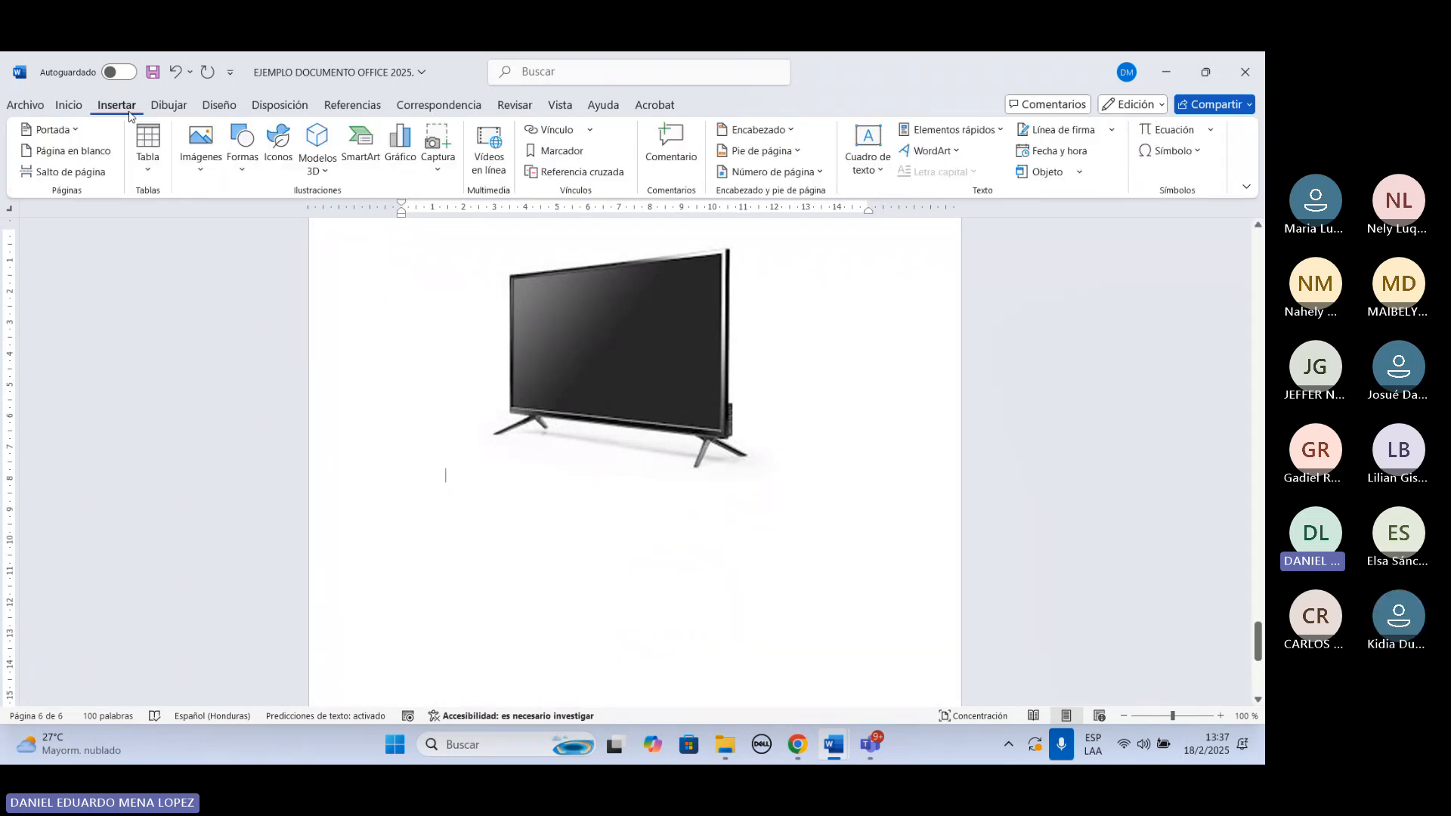
pyautogui.click(201, 144)
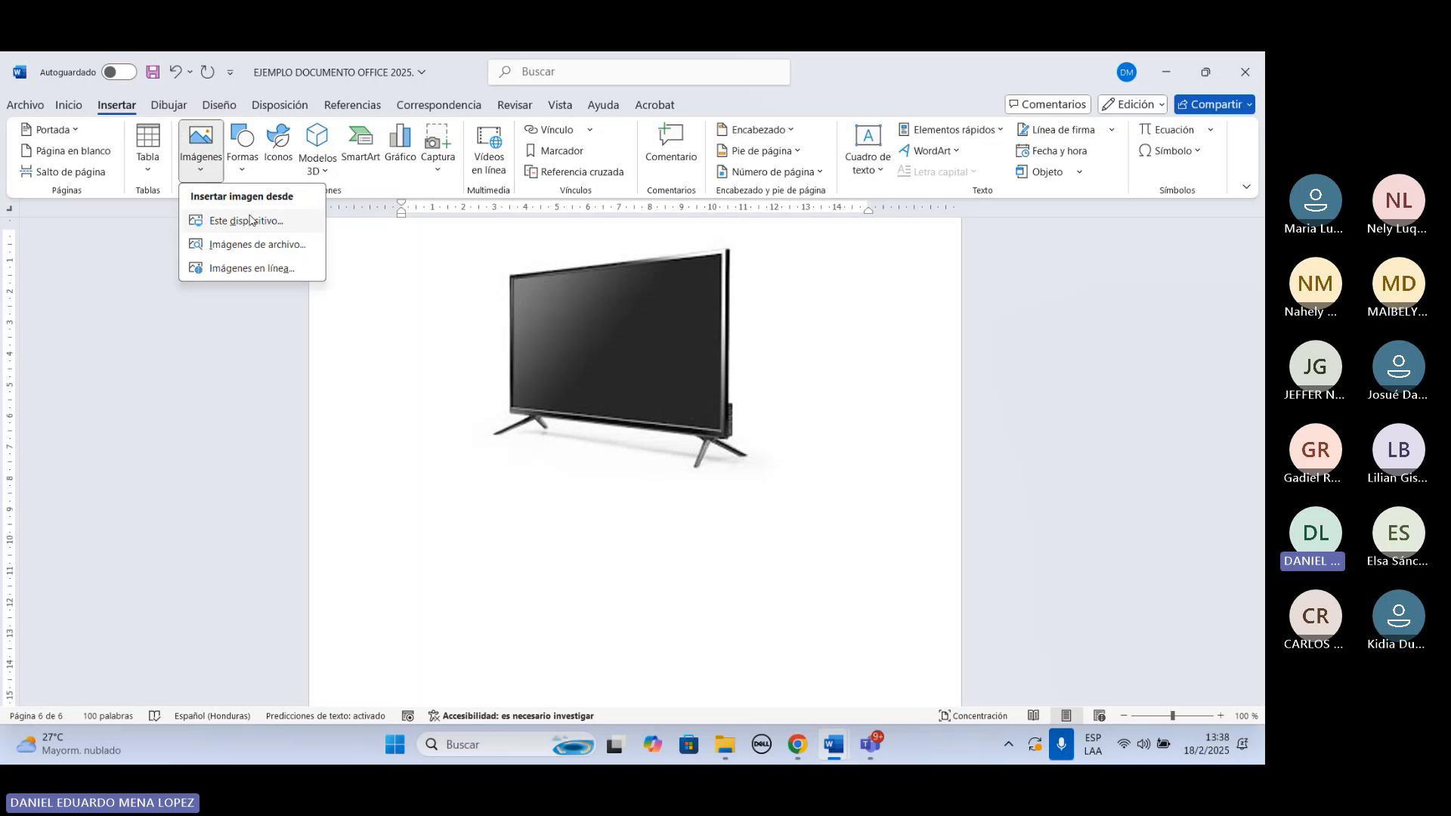
pyautogui.click(227, 217)
pyautogui.scroll(-1, 351, 296)
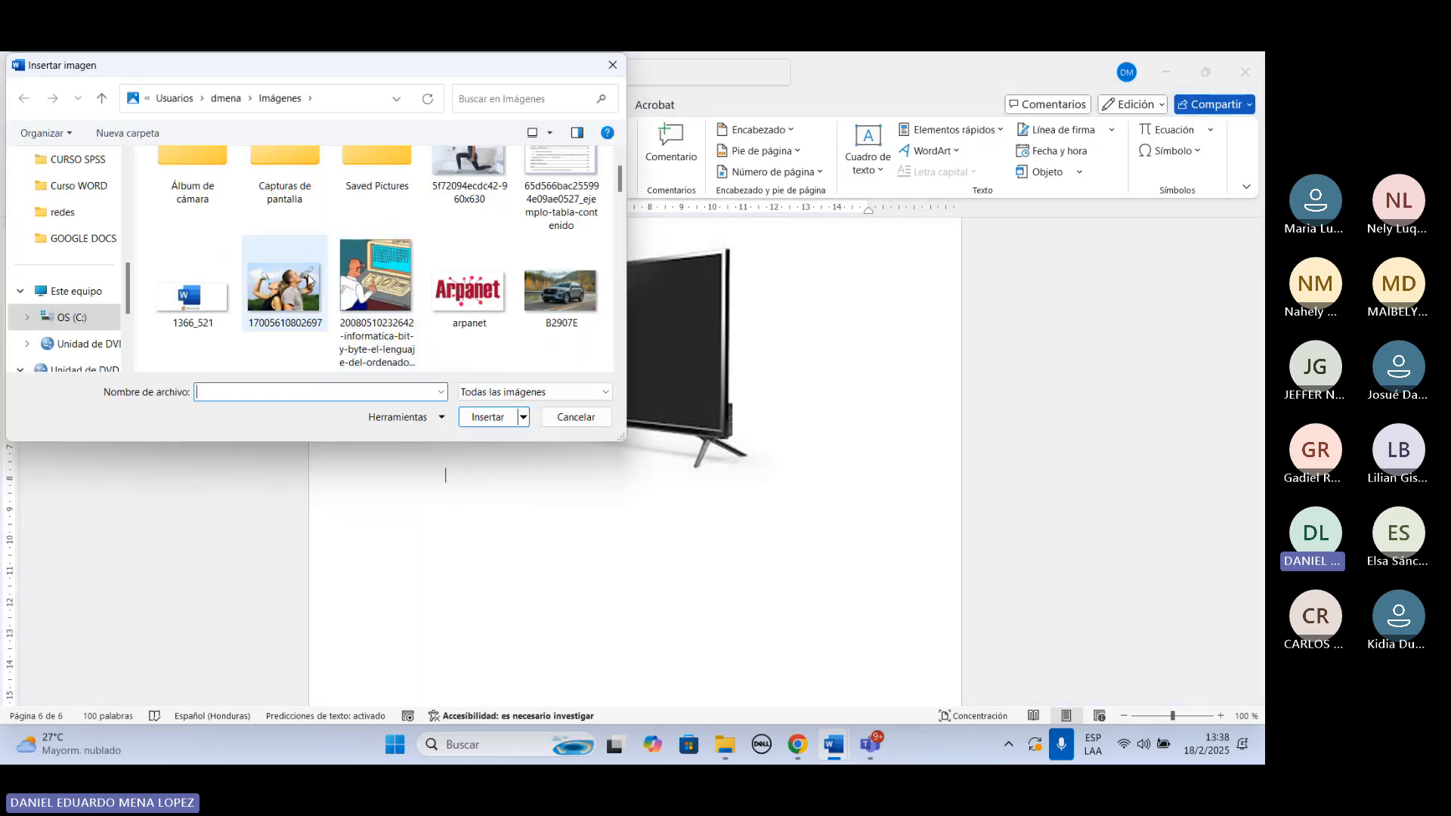
pyautogui.click(284, 289)
pyautogui.click(487, 417)
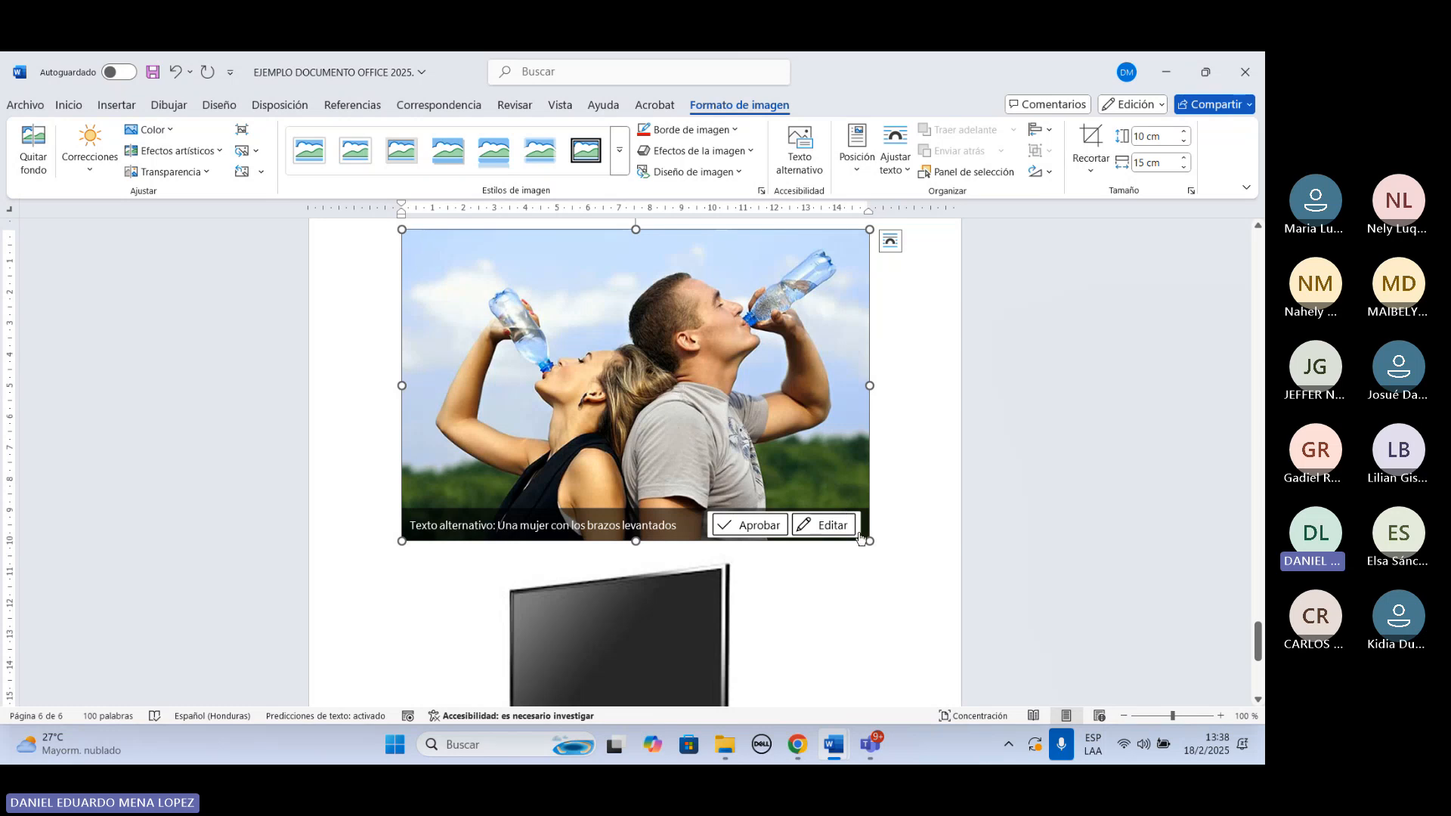
# Shrink the couple picture to about 10 by 6.7 cm, try to move it, and delete it.
pyautogui.moveTo(869, 541); pyautogui.dragTo(782, 410)
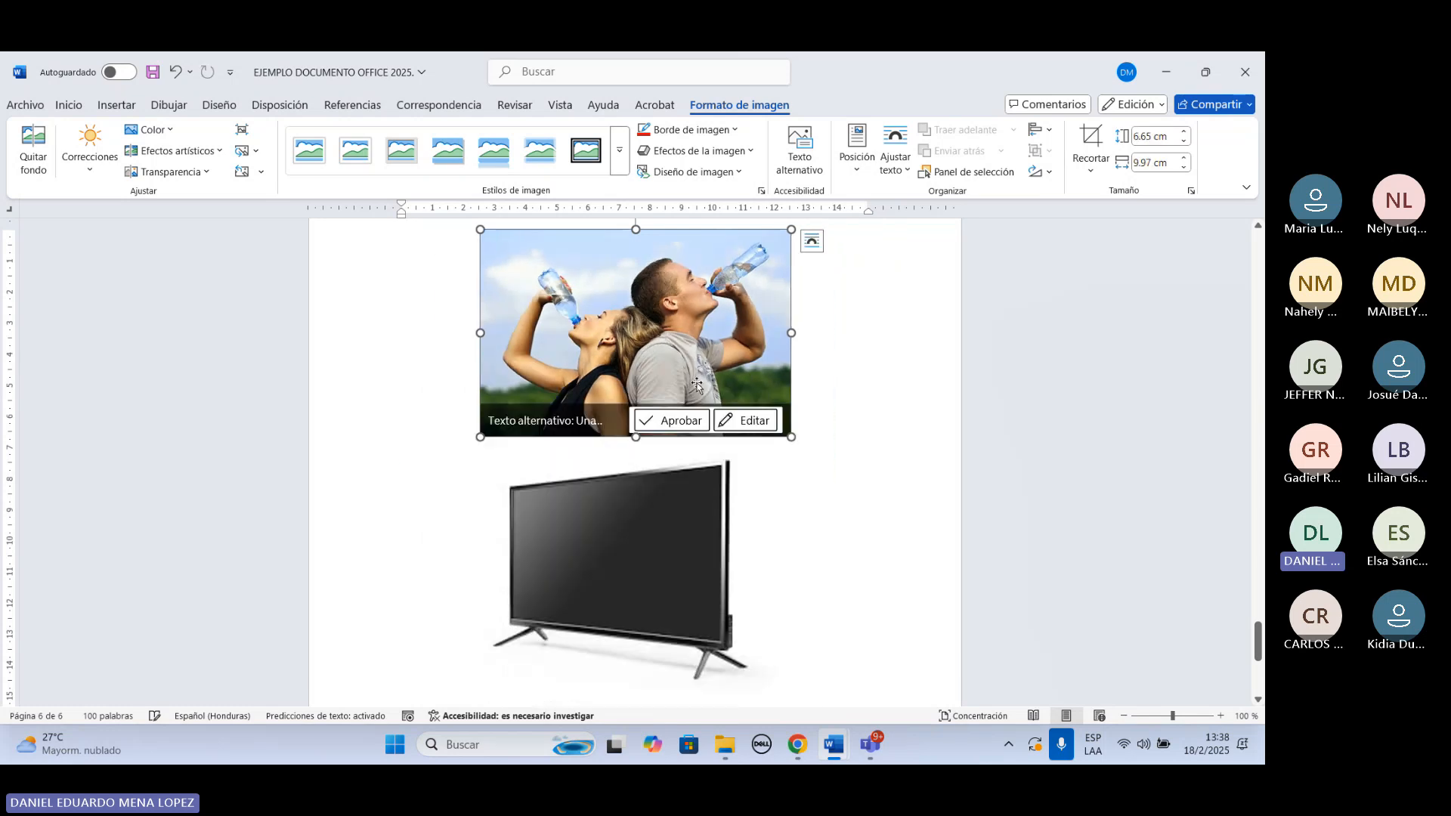
pyautogui.moveTo(641, 301); pyautogui.dragTo(724, 398)
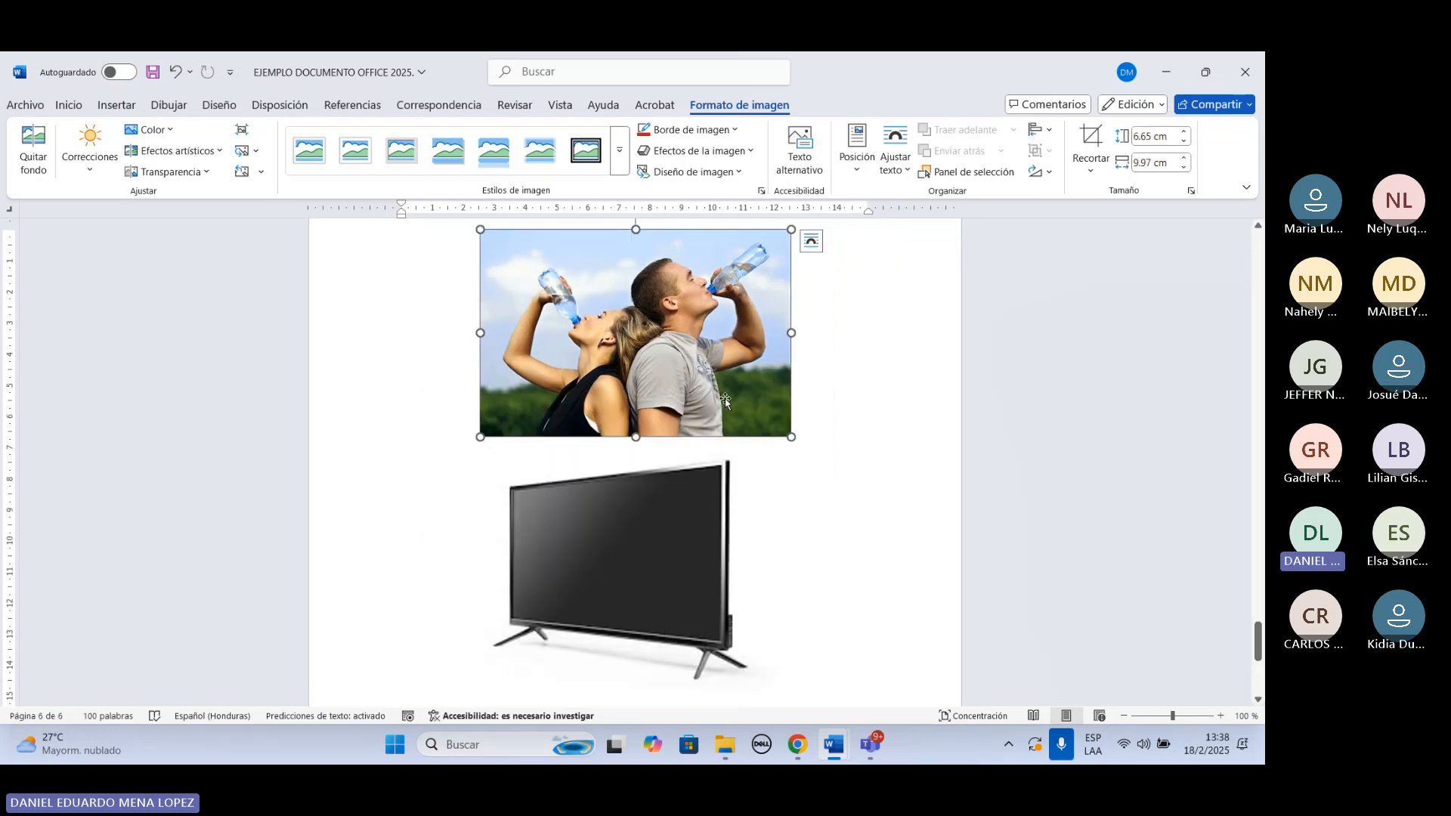
pyautogui.press('Delete')
pyautogui.click(713, 406)
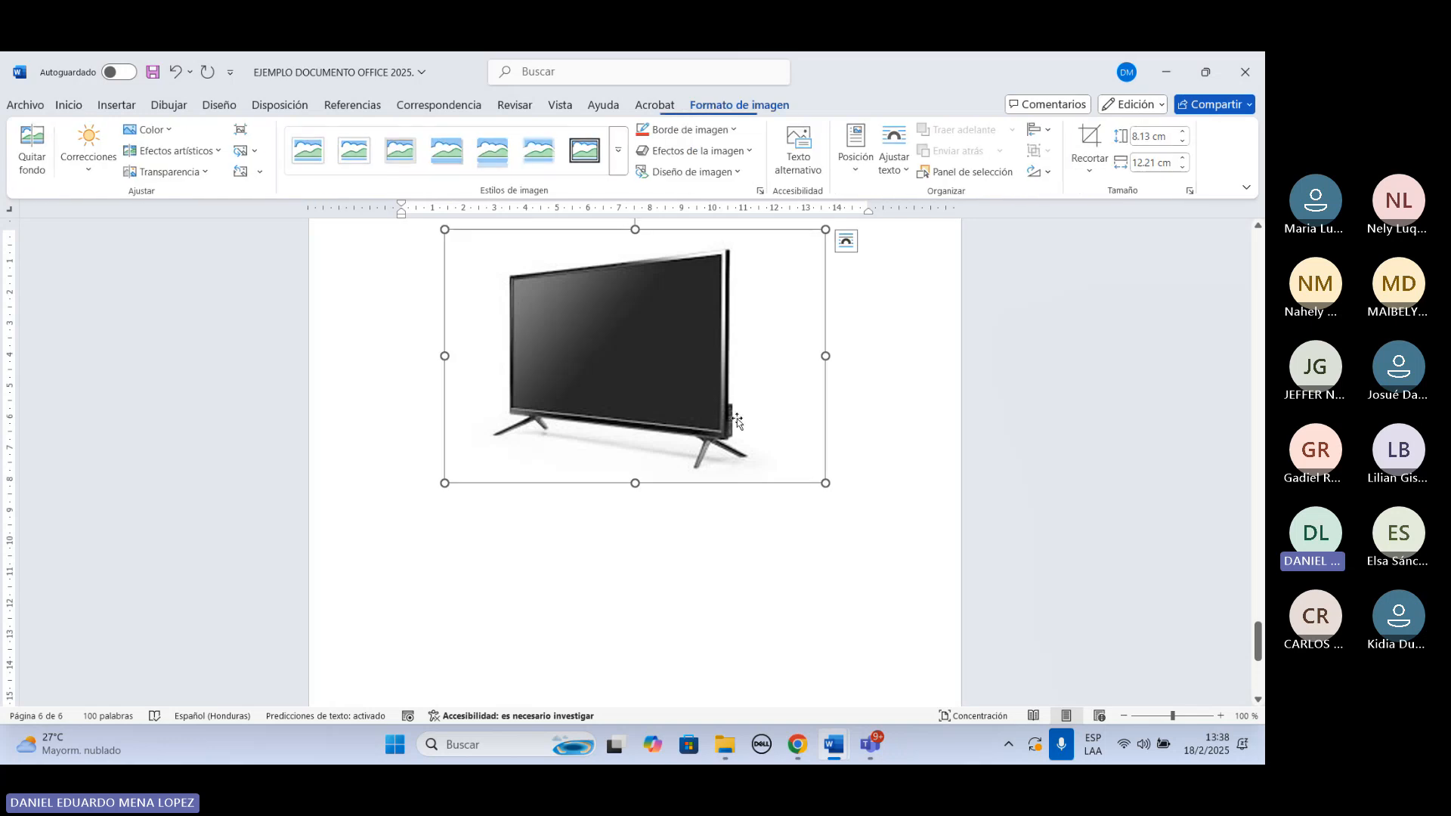
pyautogui.click(741, 551)
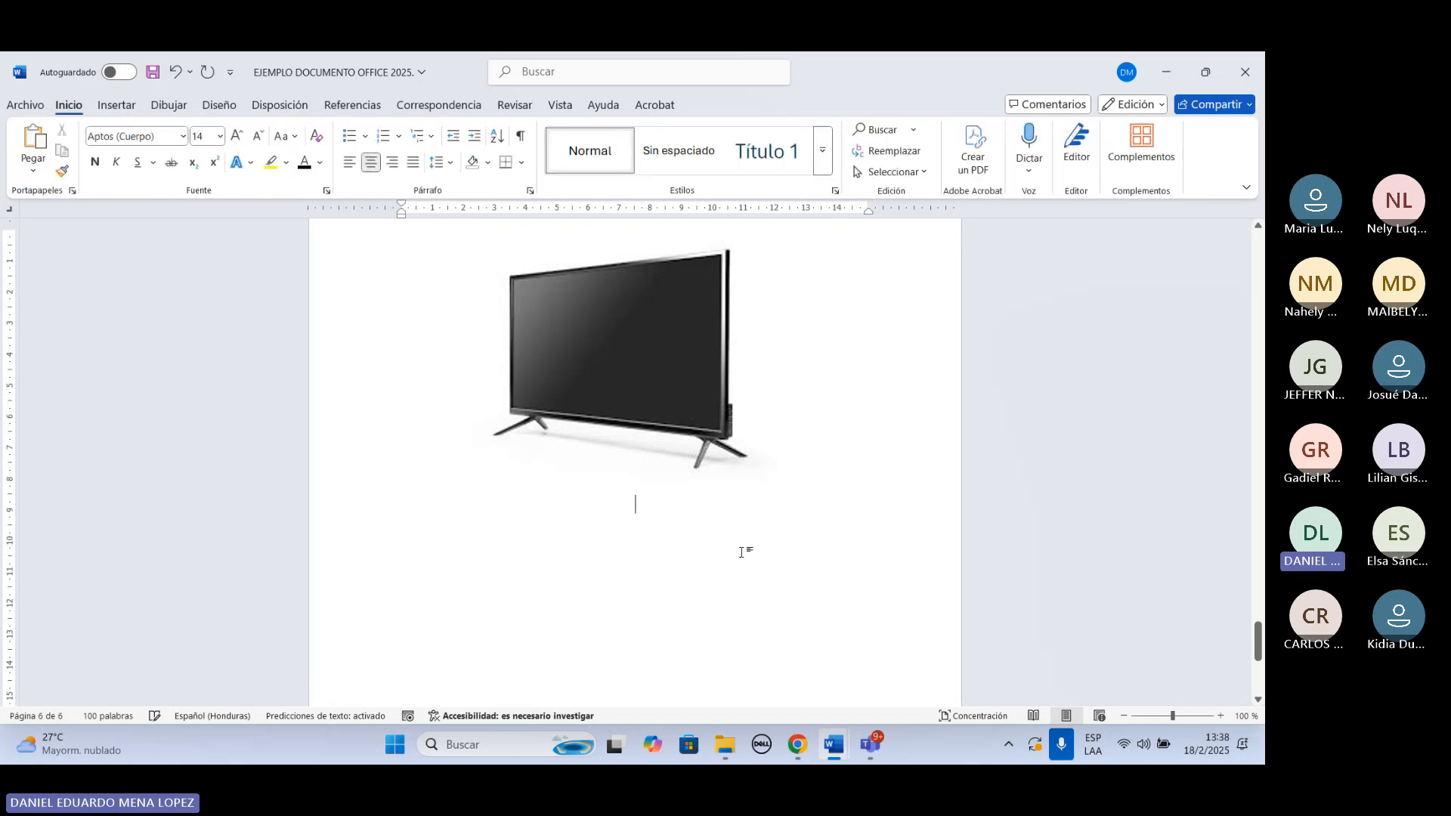
pyautogui.press('Return')
pyautogui.click(117, 104)
pyautogui.click(200, 143)
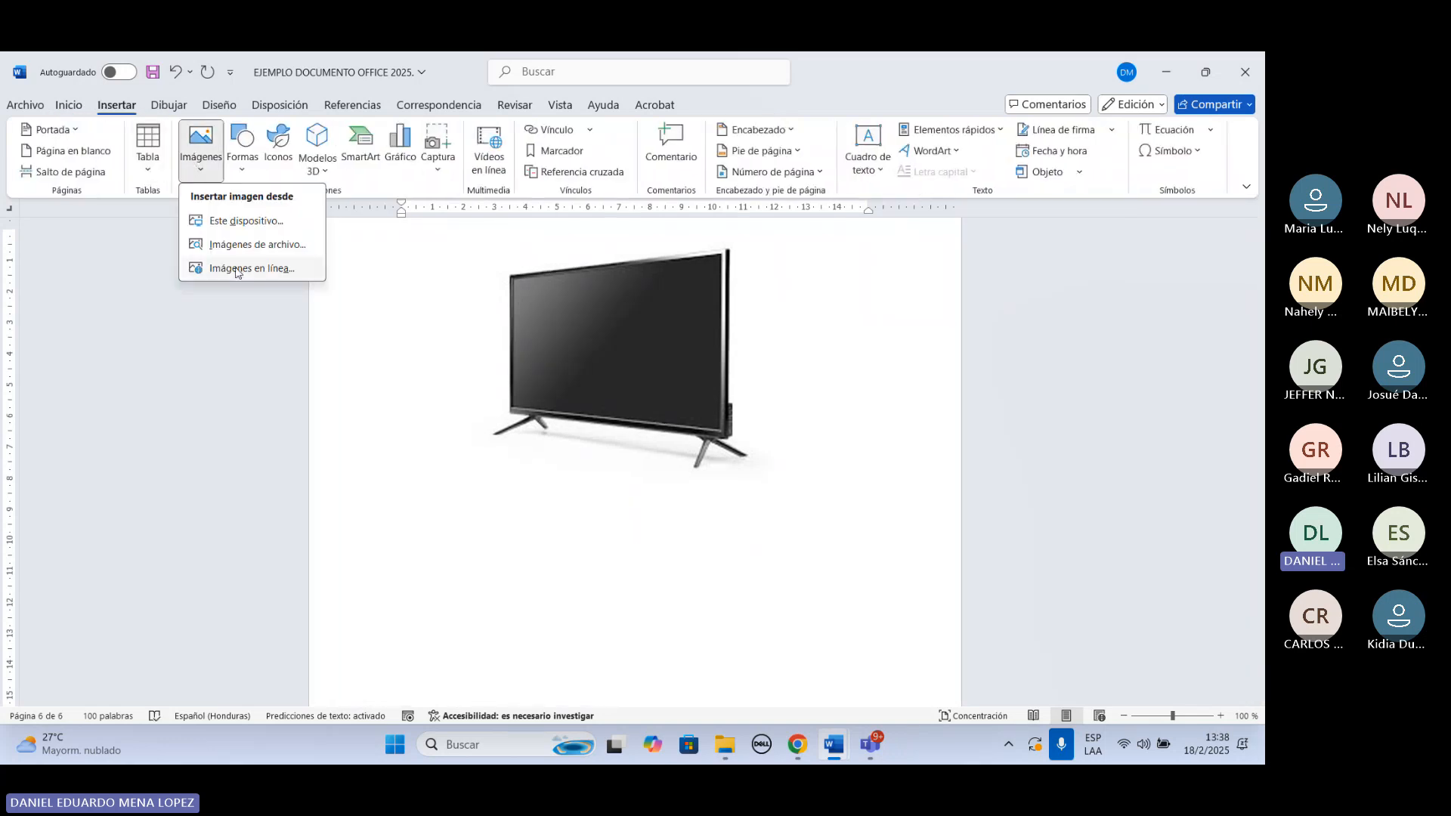
pyautogui.click(252, 223)
pyautogui.click(286, 323)
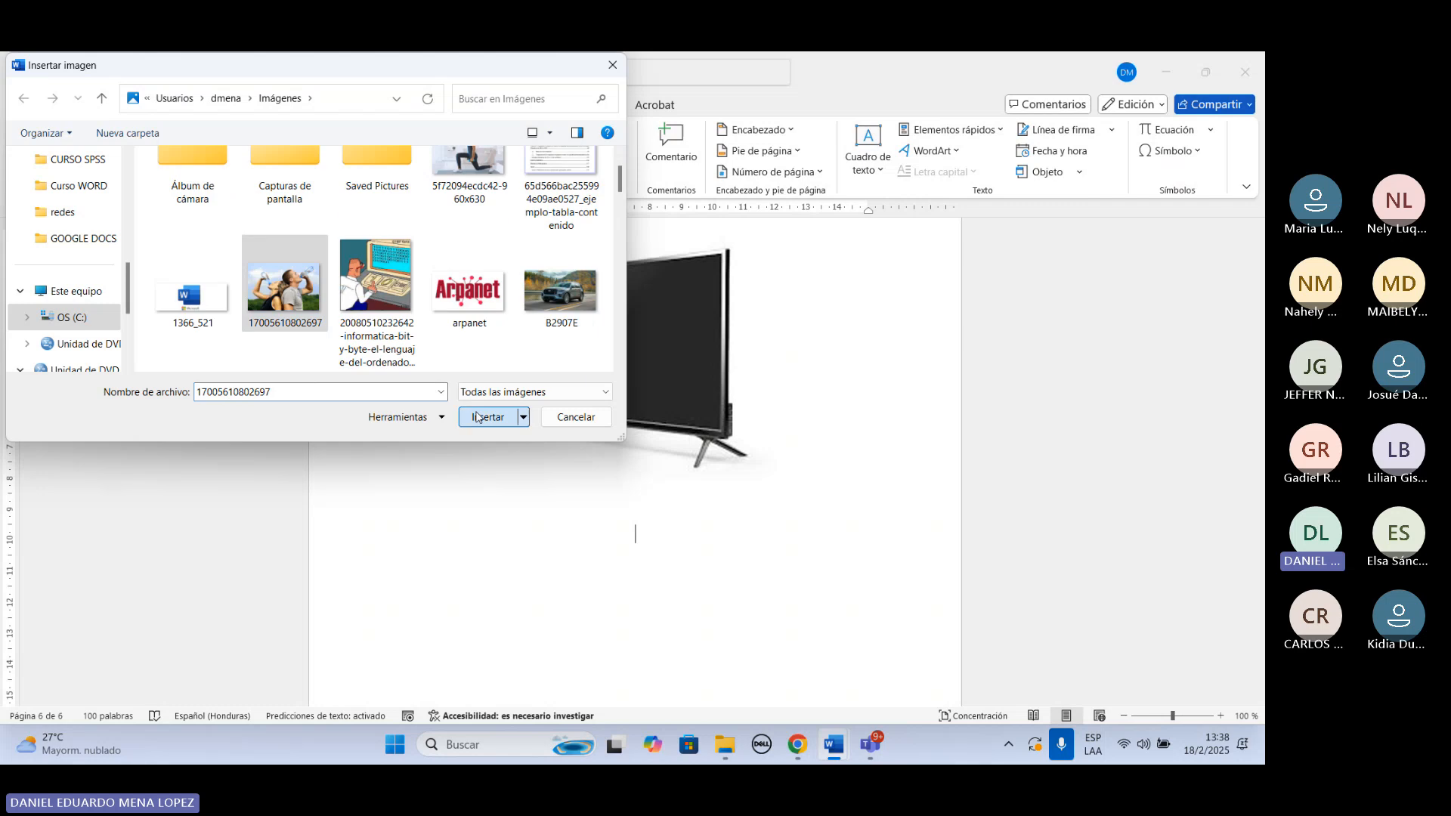
pyautogui.click(493, 416)
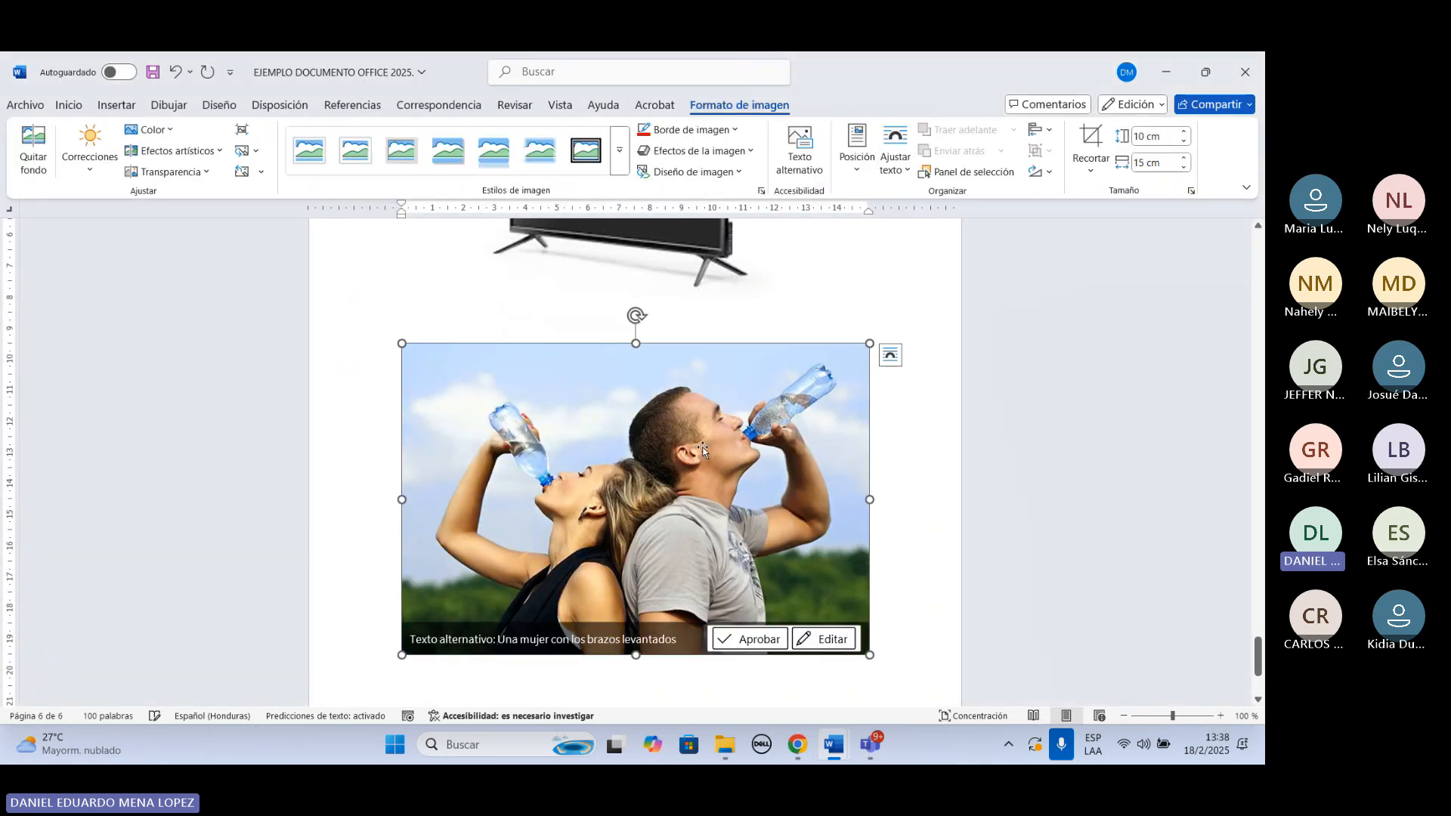
# Set the couple picture's text wrapping to Delante del texto and move it up over the TV picture.
pyautogui.click(896, 172)
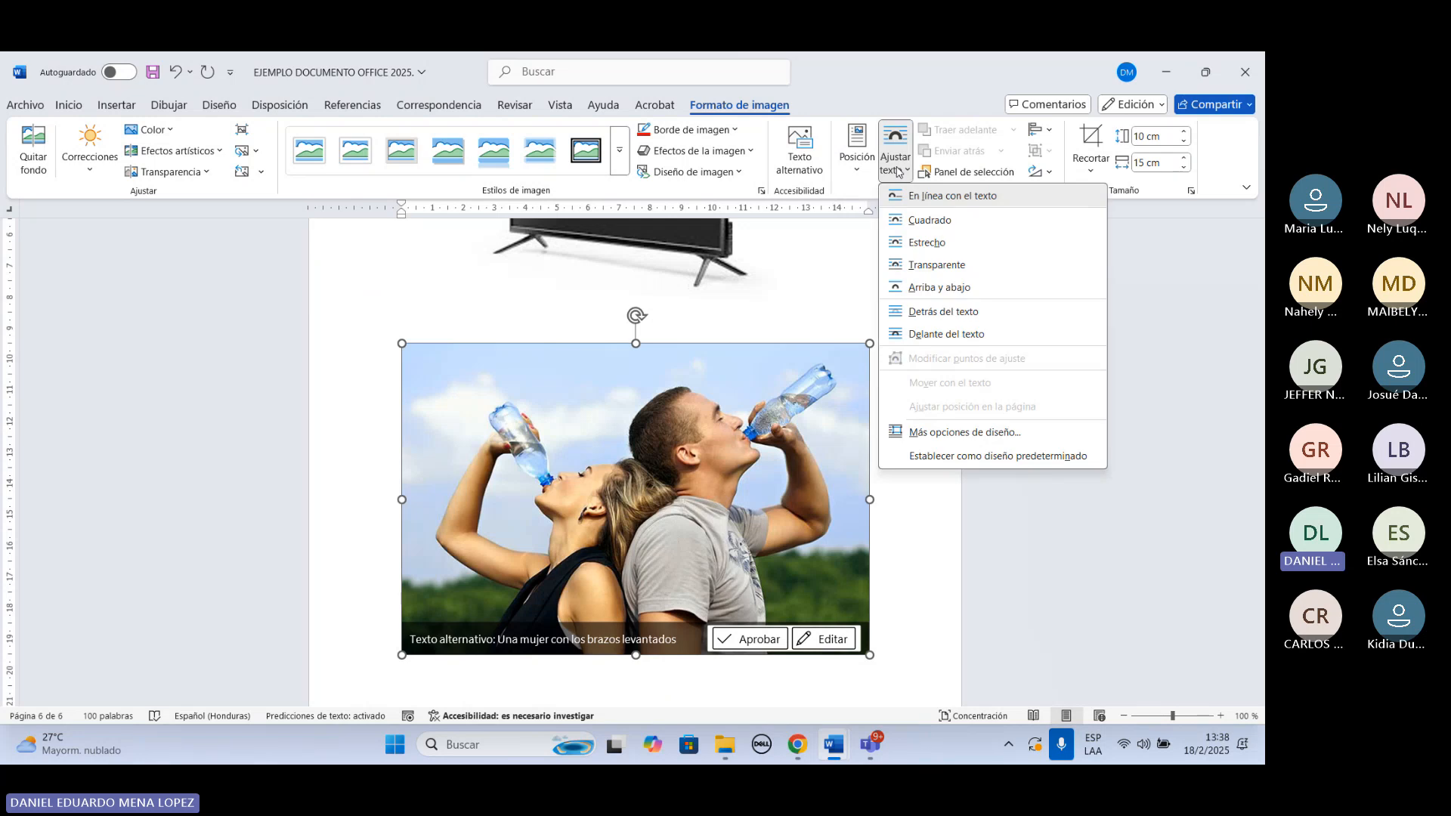
pyautogui.click(928, 337)
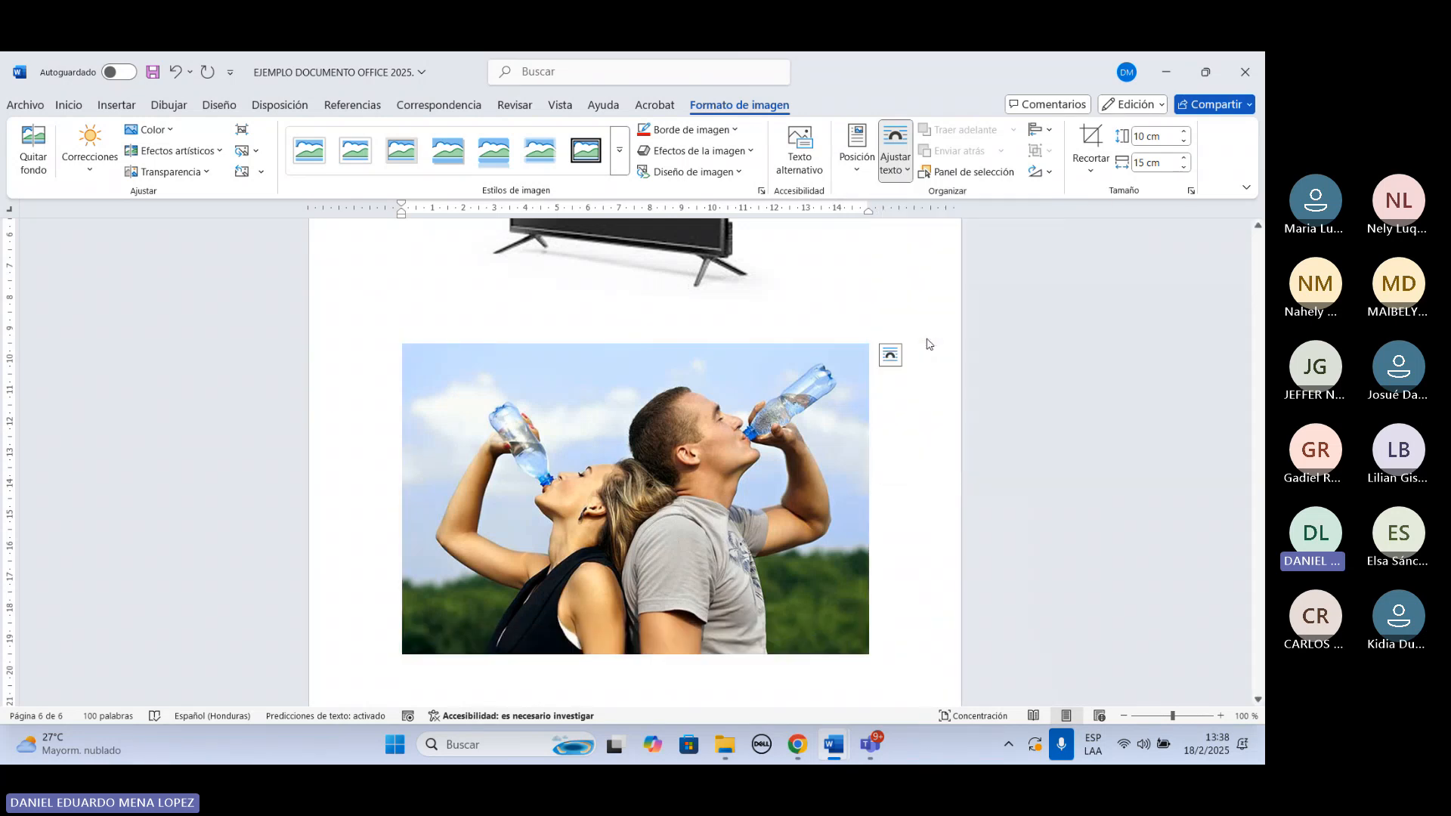
pyautogui.scroll(3, 640, 520)
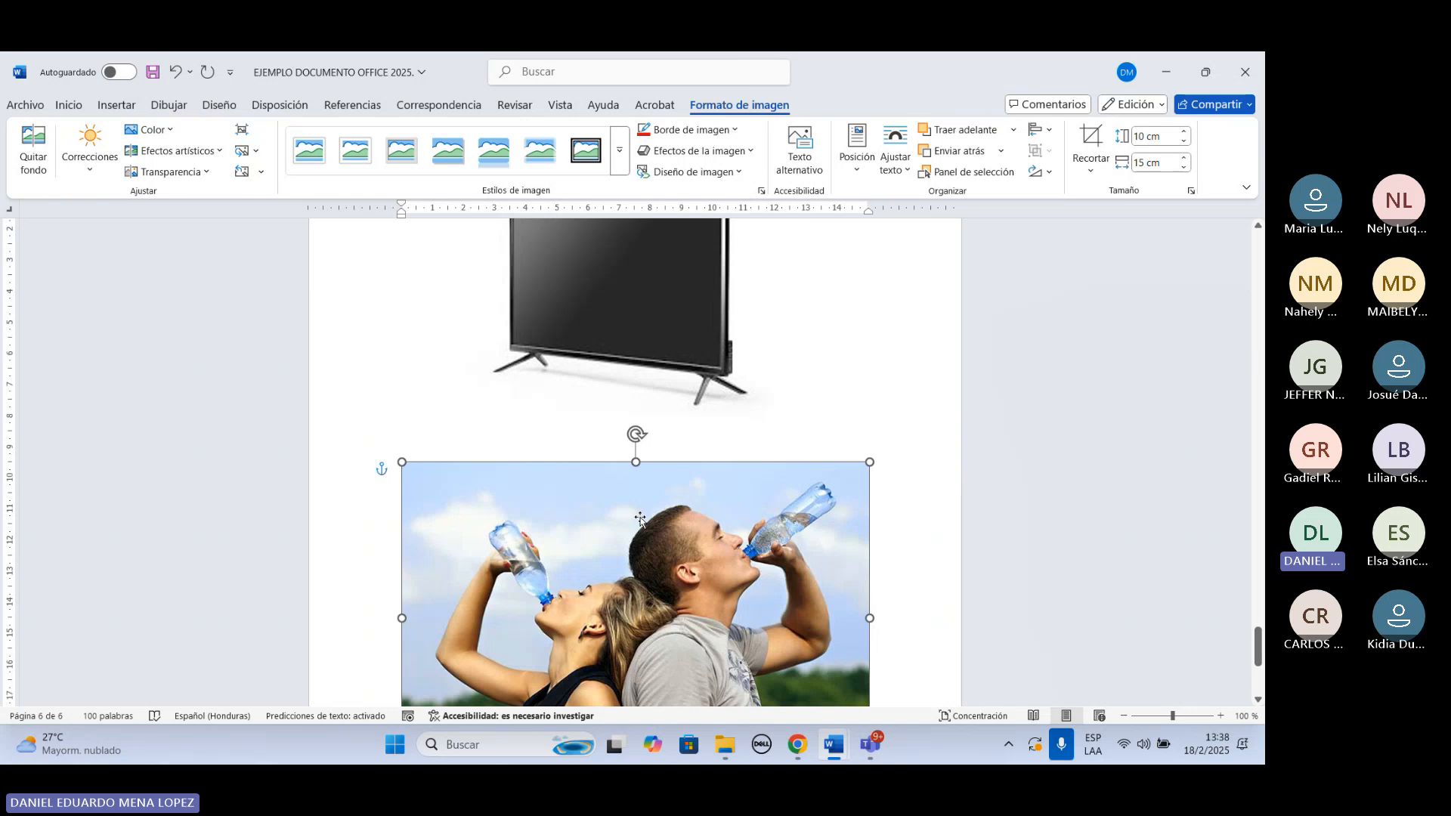
pyautogui.moveTo(640, 519); pyautogui.dragTo(669, 295)
pyautogui.scroll(1, 596, 645)
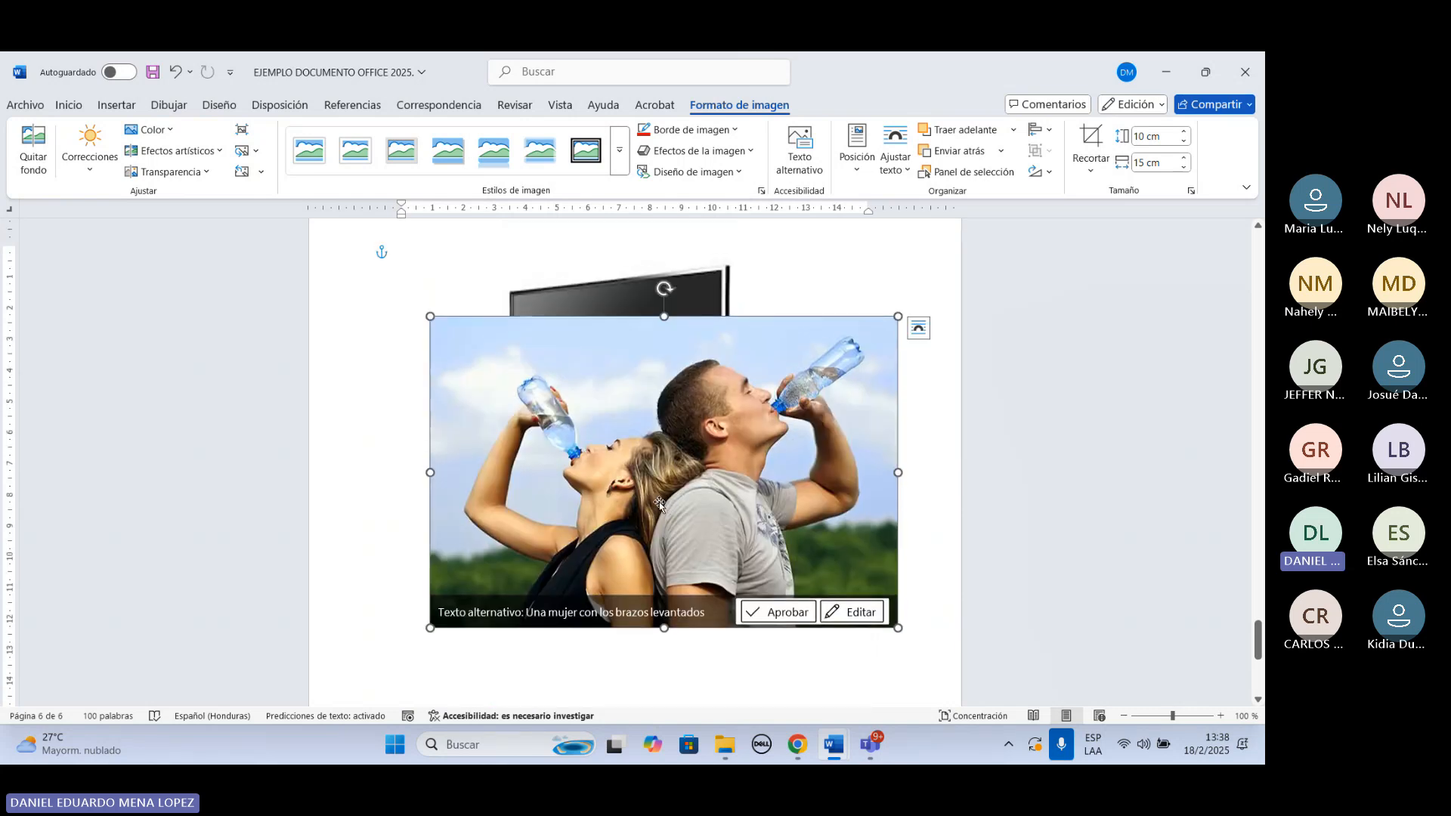
# Shrink the couple picture to about 4.32 by 6.47 cm and position it over the TV screen.
pyautogui.moveTo(658, 496); pyautogui.dragTo(658, 439)
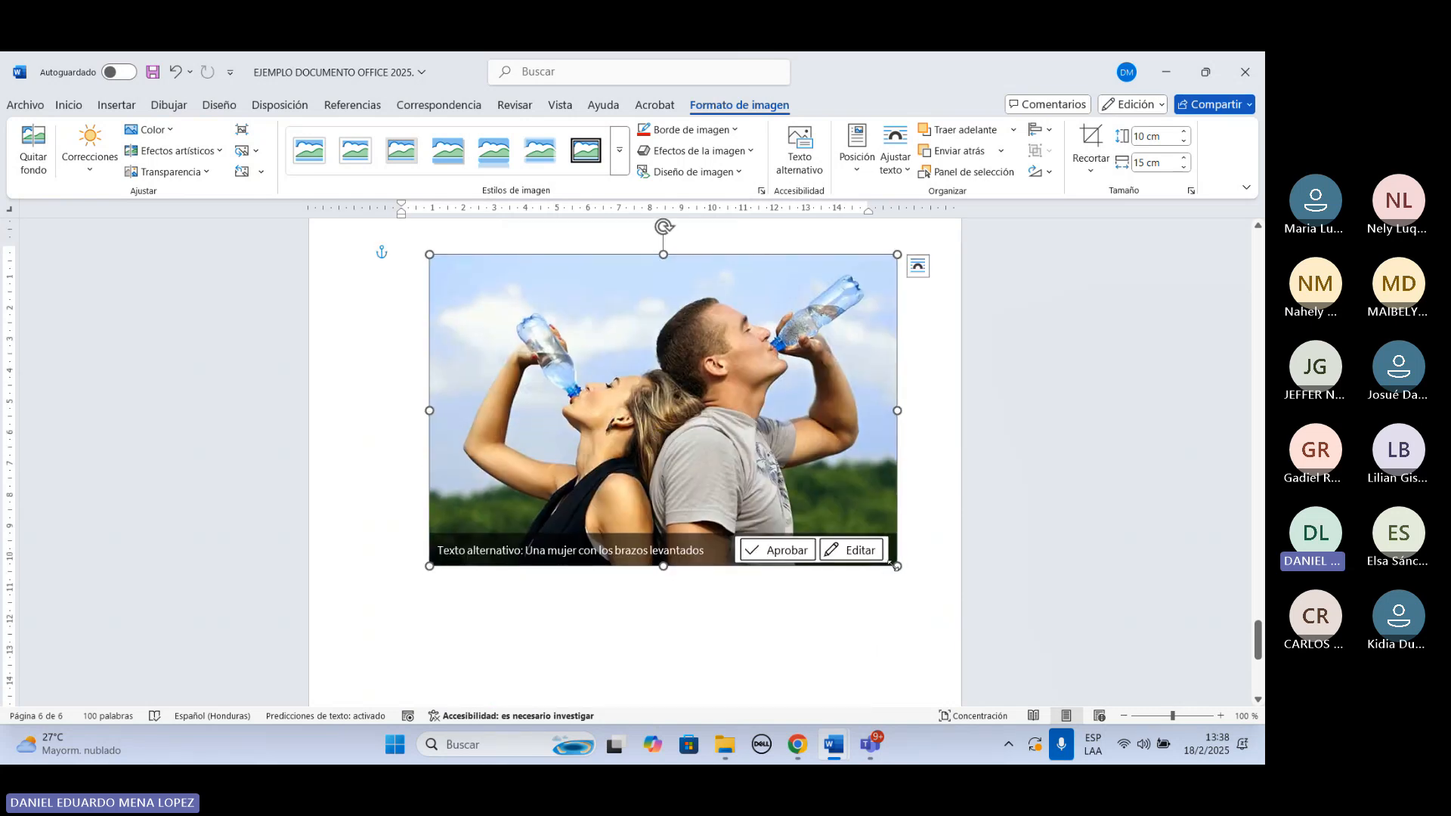
pyautogui.moveTo(897, 566); pyautogui.dragTo(700, 435)
pyautogui.moveTo(429, 252); pyautogui.dragTo(495, 297)
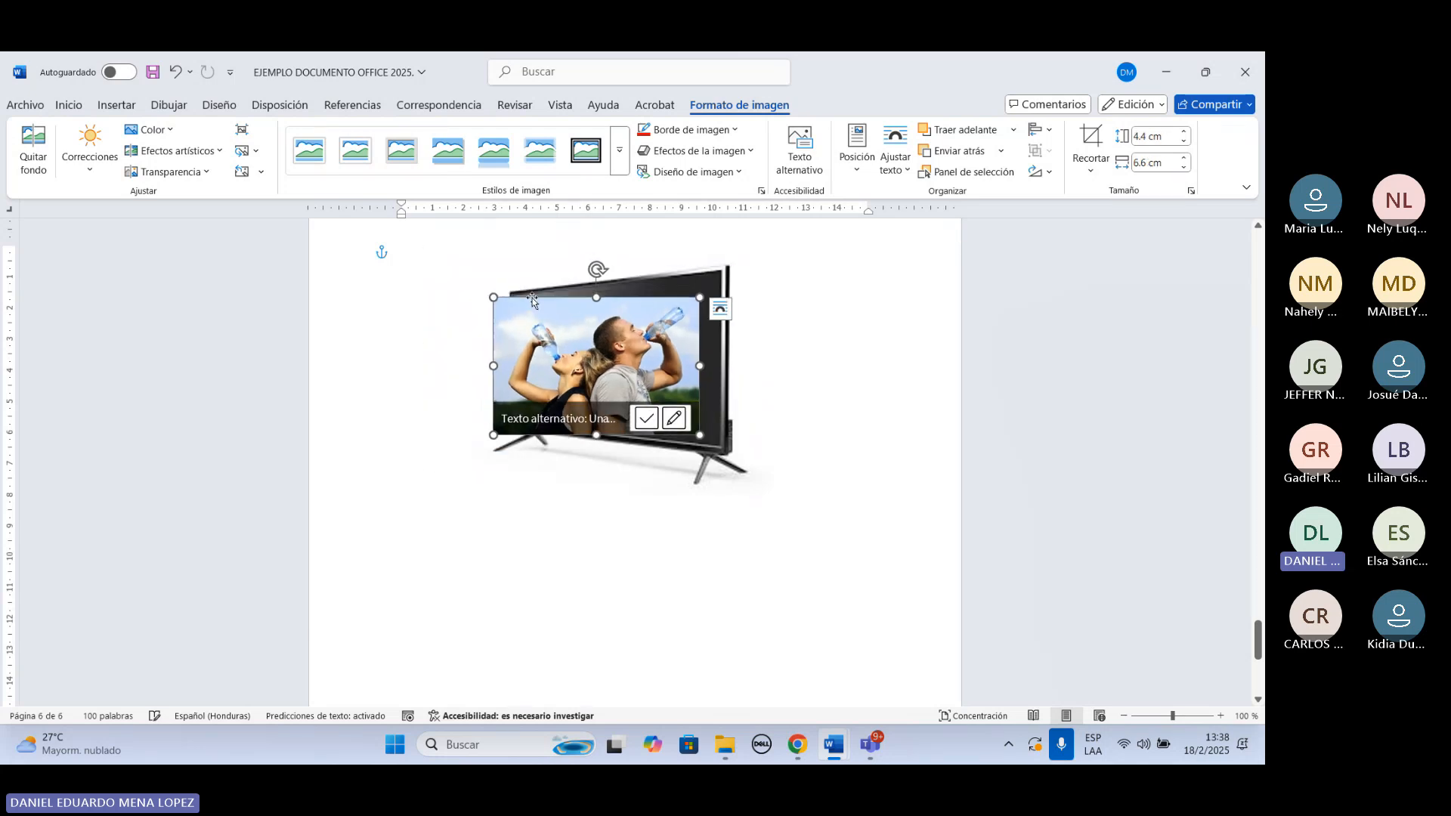
pyautogui.moveTo(589, 337); pyautogui.dragTo(615, 333)
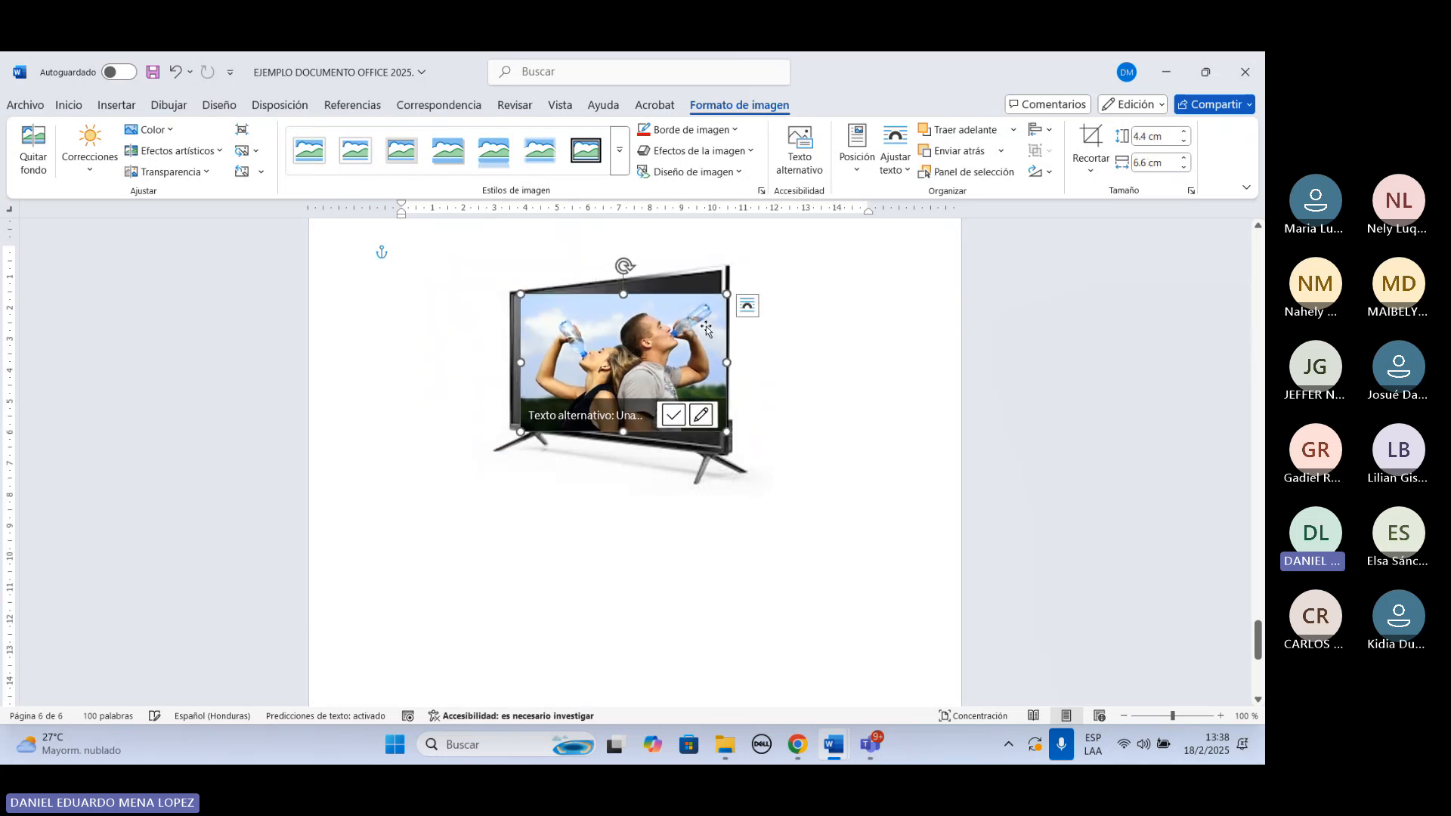
pyautogui.moveTo(724, 294); pyautogui.dragTo(721, 297)
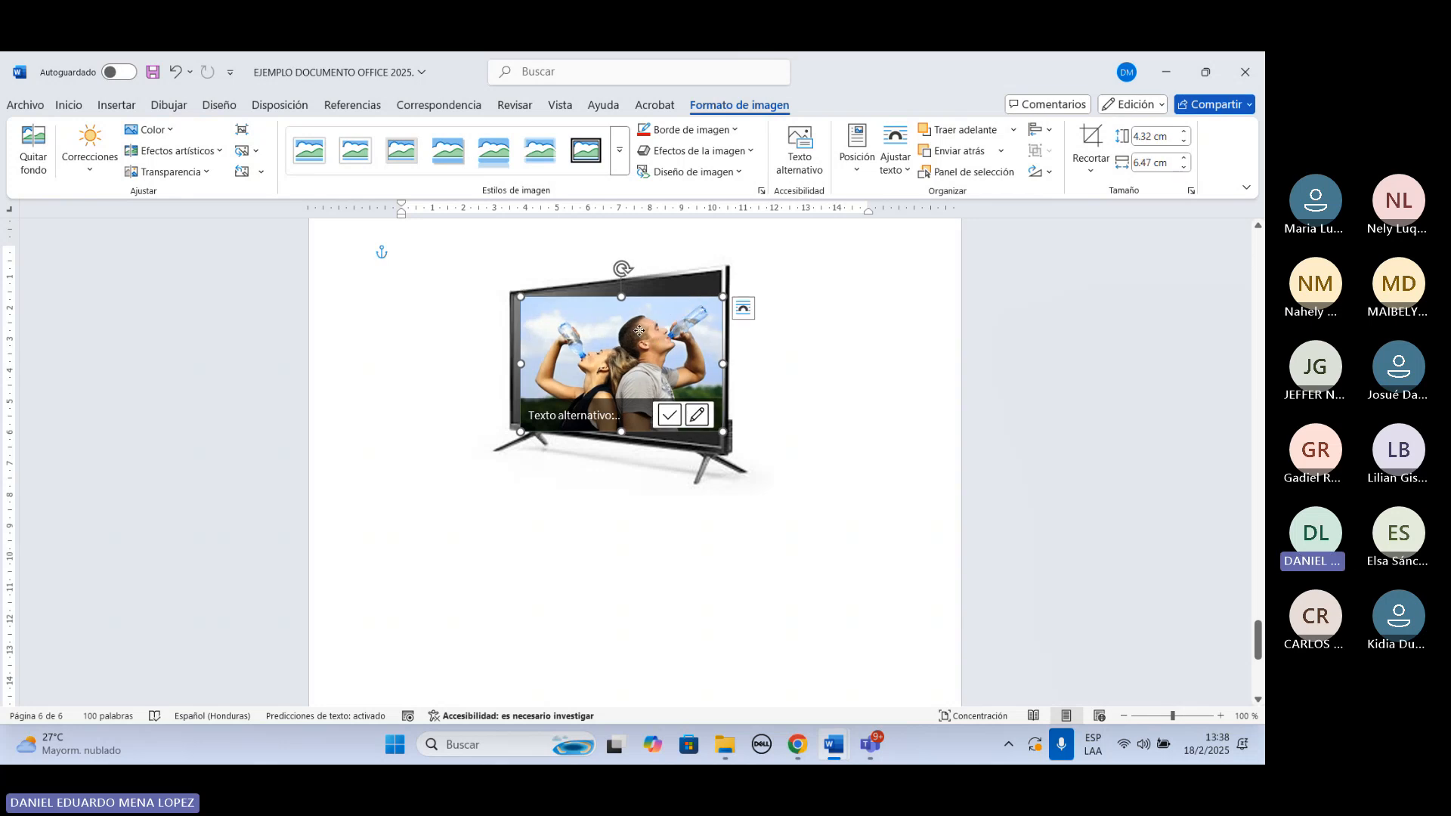
pyautogui.click(554, 606)
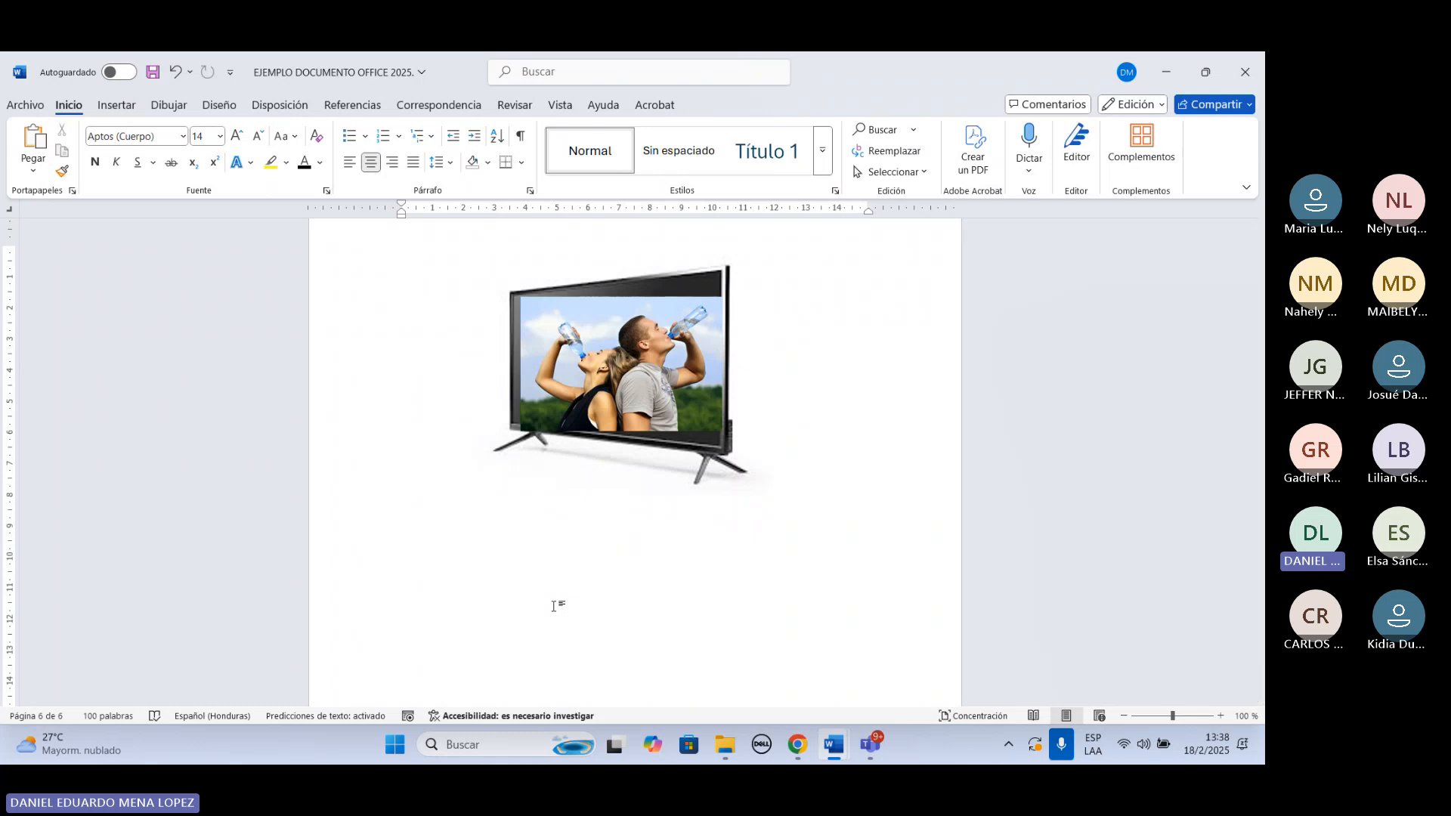
# Move the couple picture below the TV and draw a rectangle about 3.83 by 6.52 cm over the TV screen.
pyautogui.moveTo(638, 306); pyautogui.dragTo(641, 590)
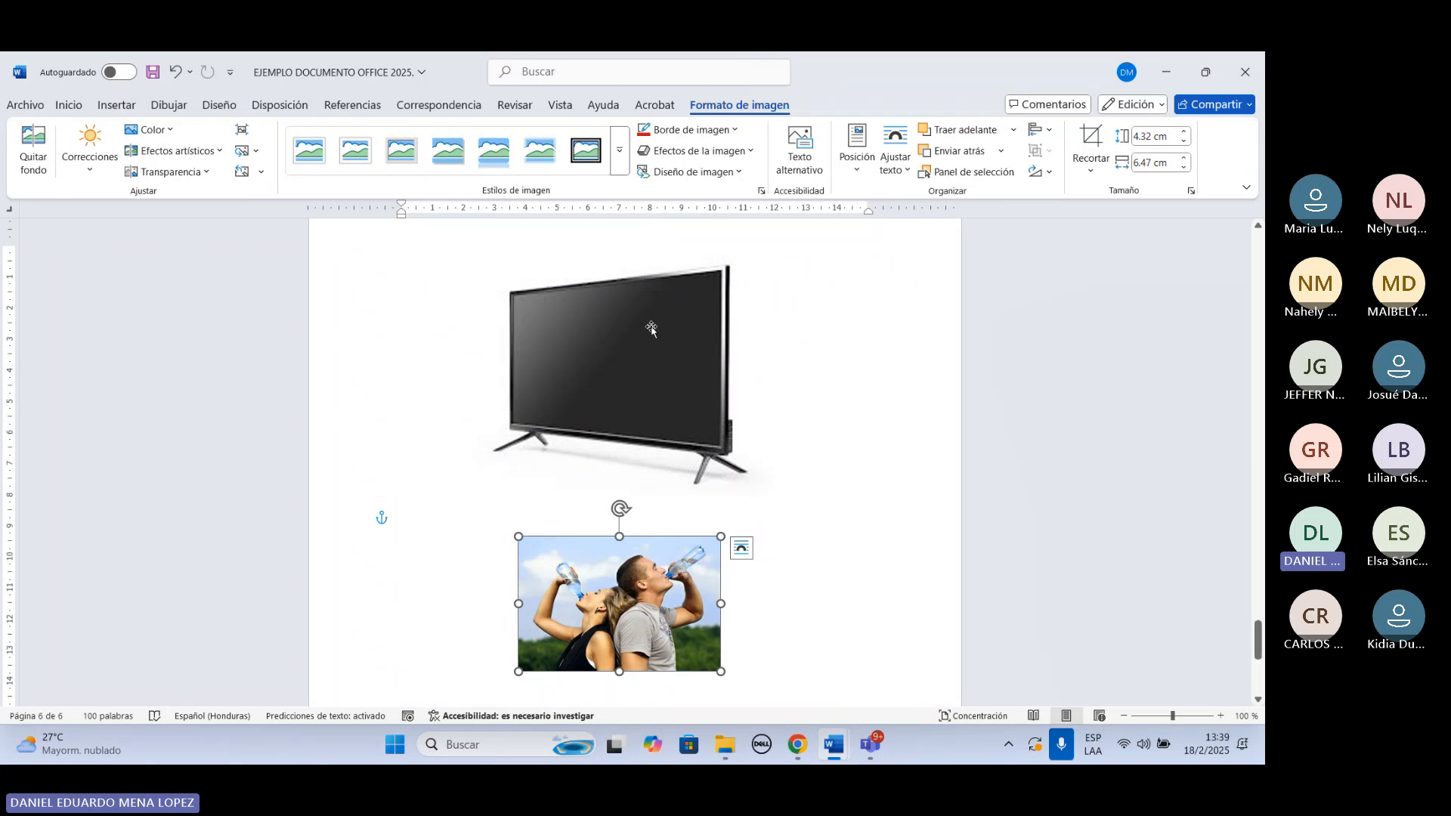
pyautogui.click(652, 329)
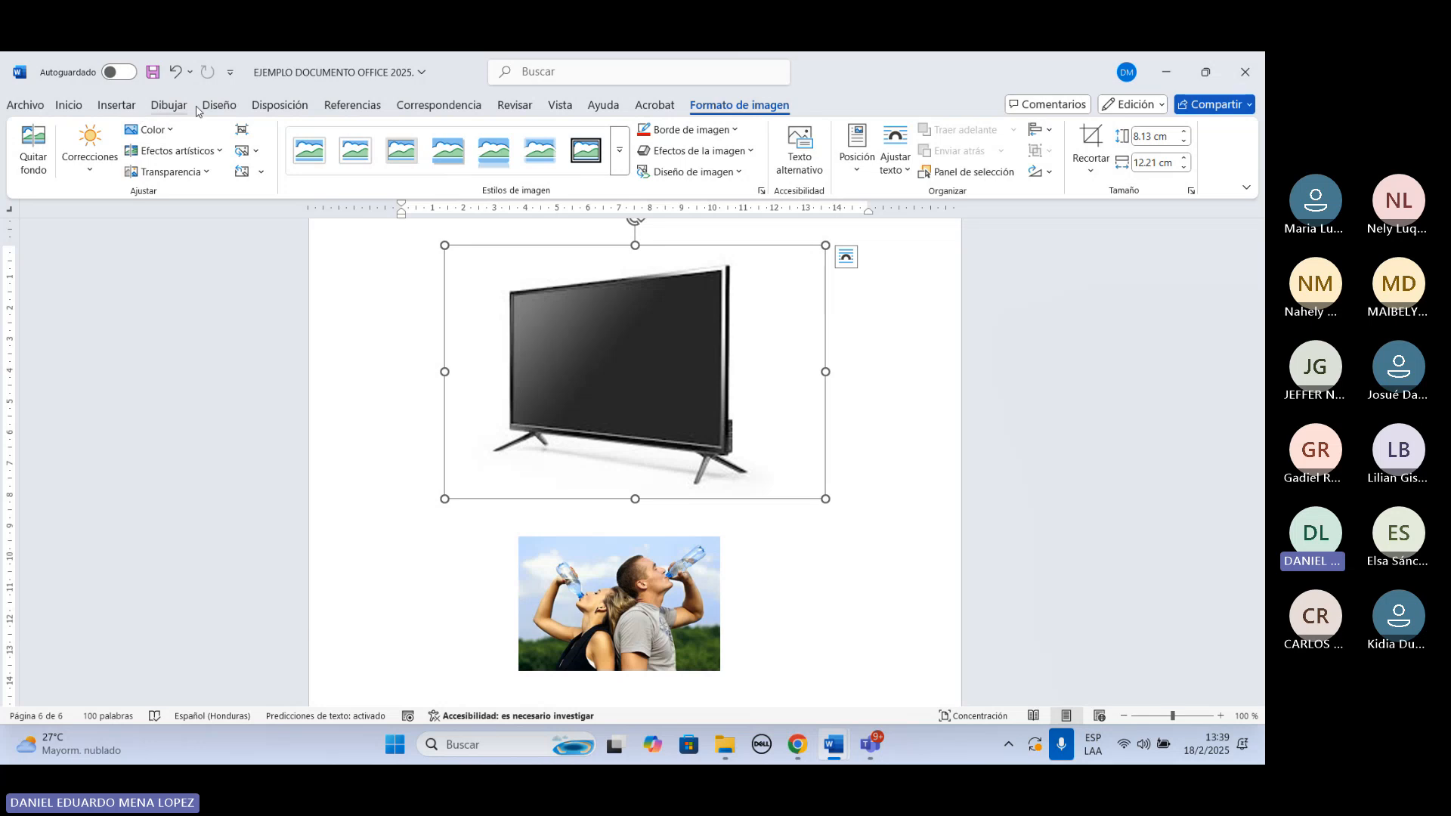
pyautogui.click(116, 105)
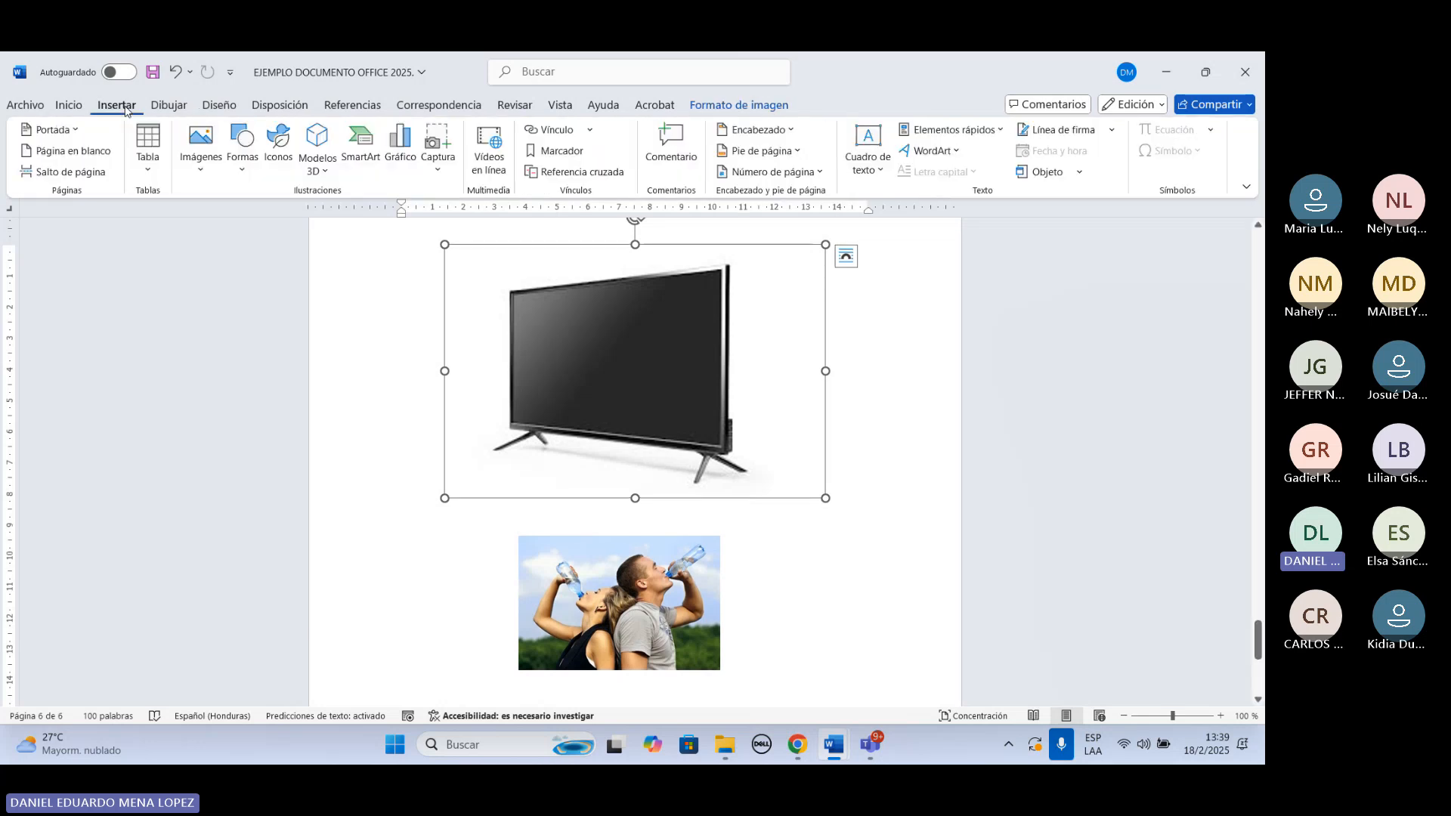
pyautogui.click(243, 166)
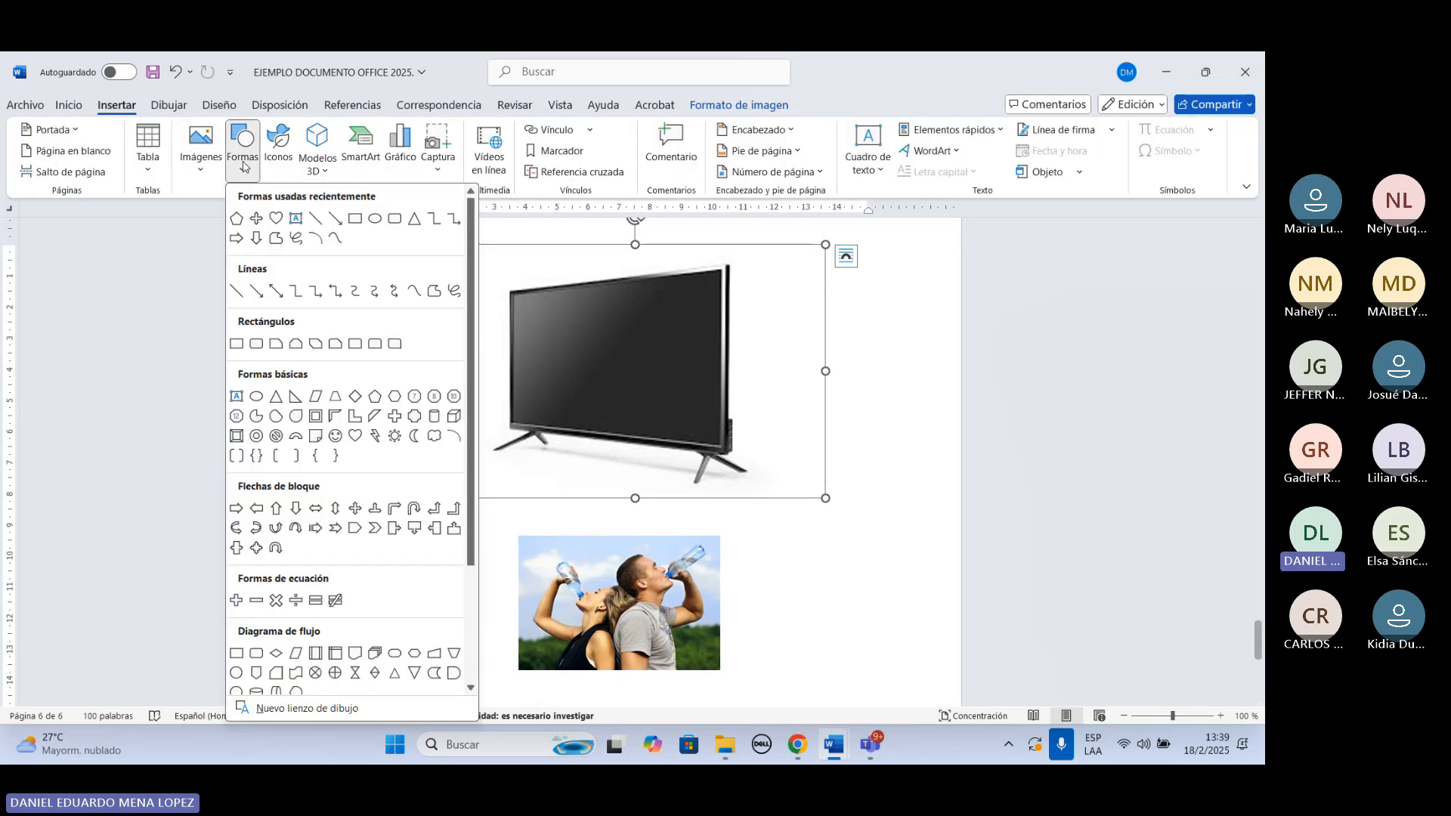
pyautogui.click(354, 219)
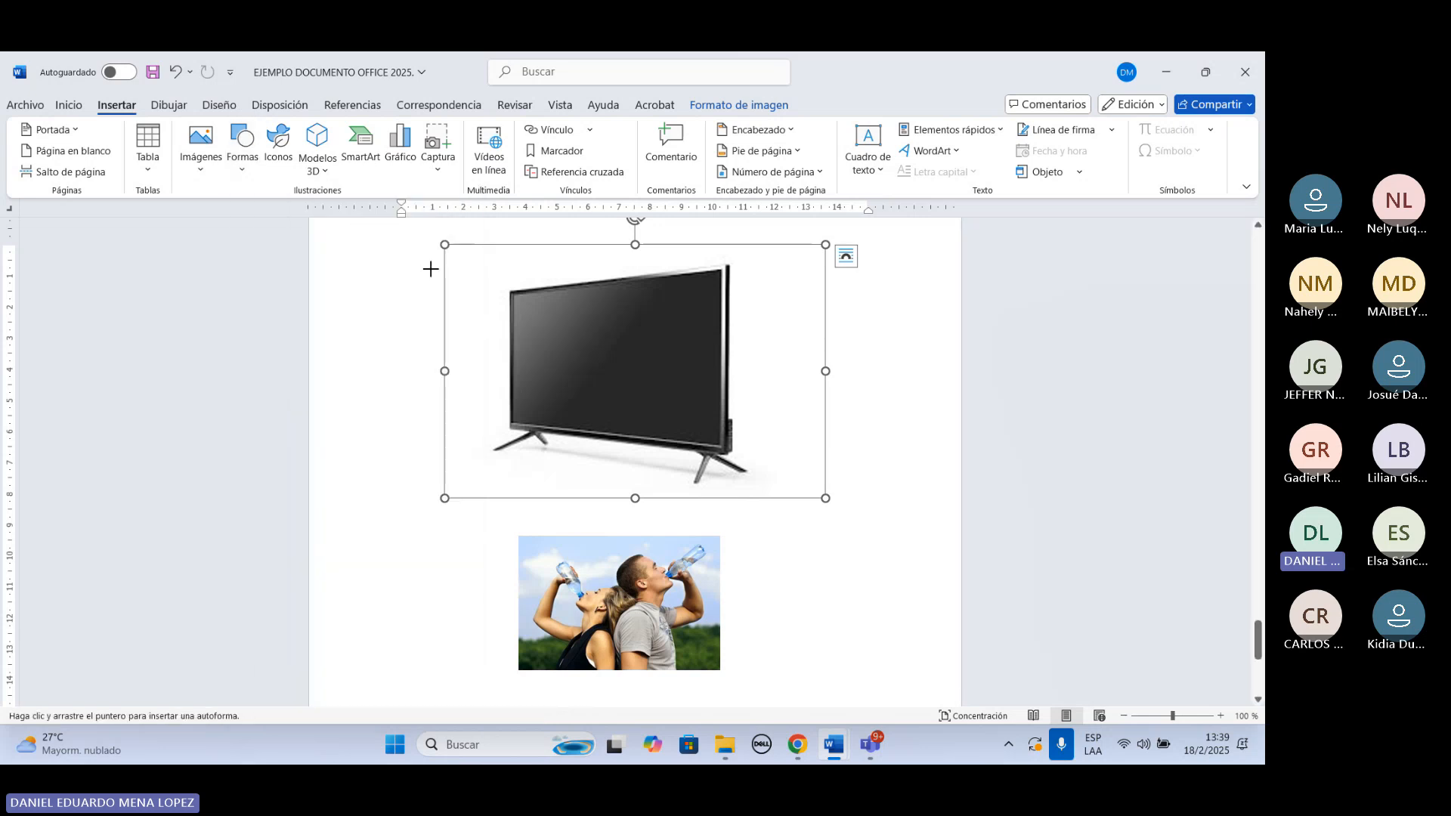
pyautogui.moveTo(516, 293); pyautogui.dragTo(720, 416)
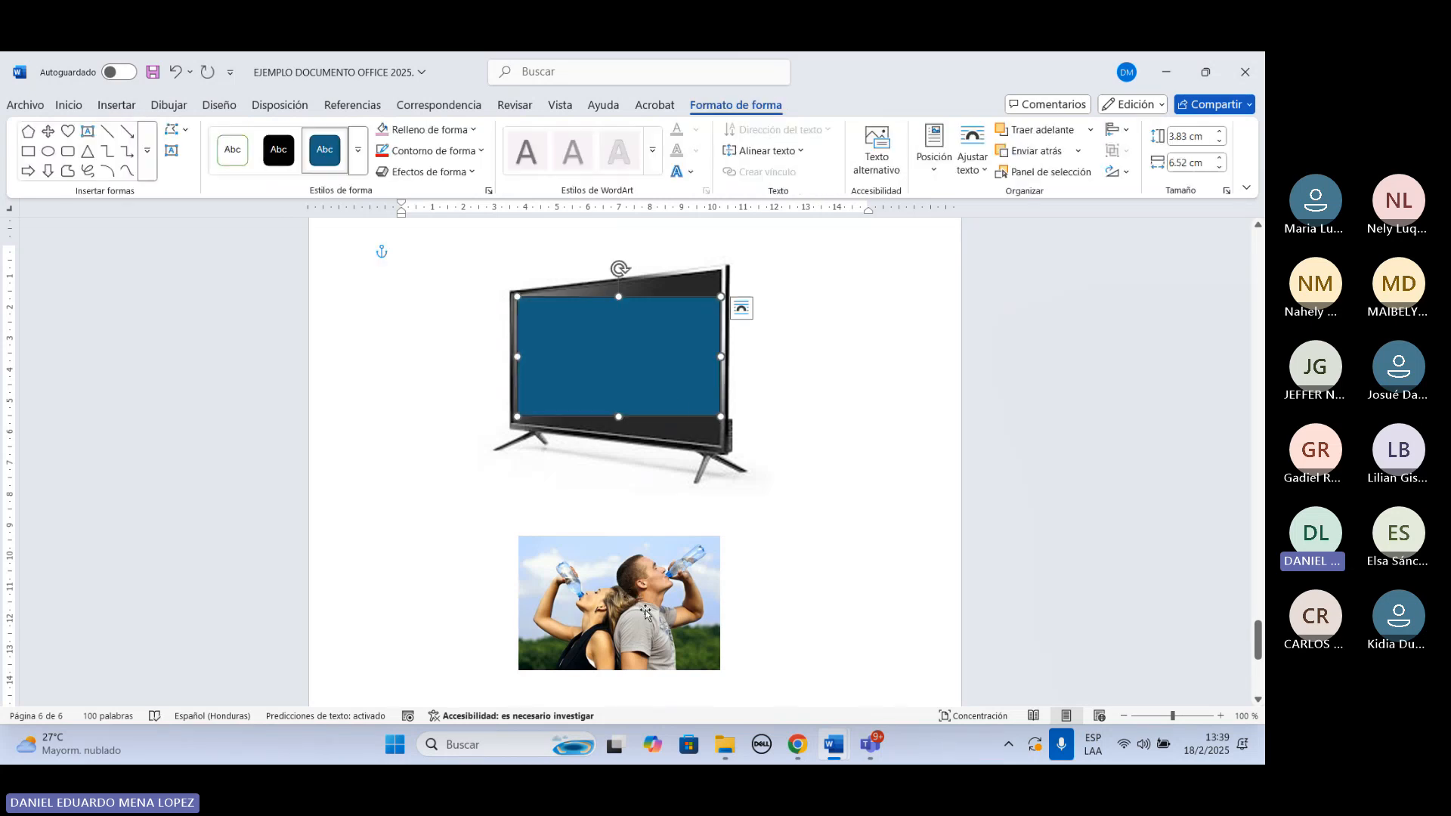
# Edit the blue rectangle's points so its four corners match the slanted TV screen, making it about 5.59 by 6.69 cm.
pyautogui.click(597, 340)
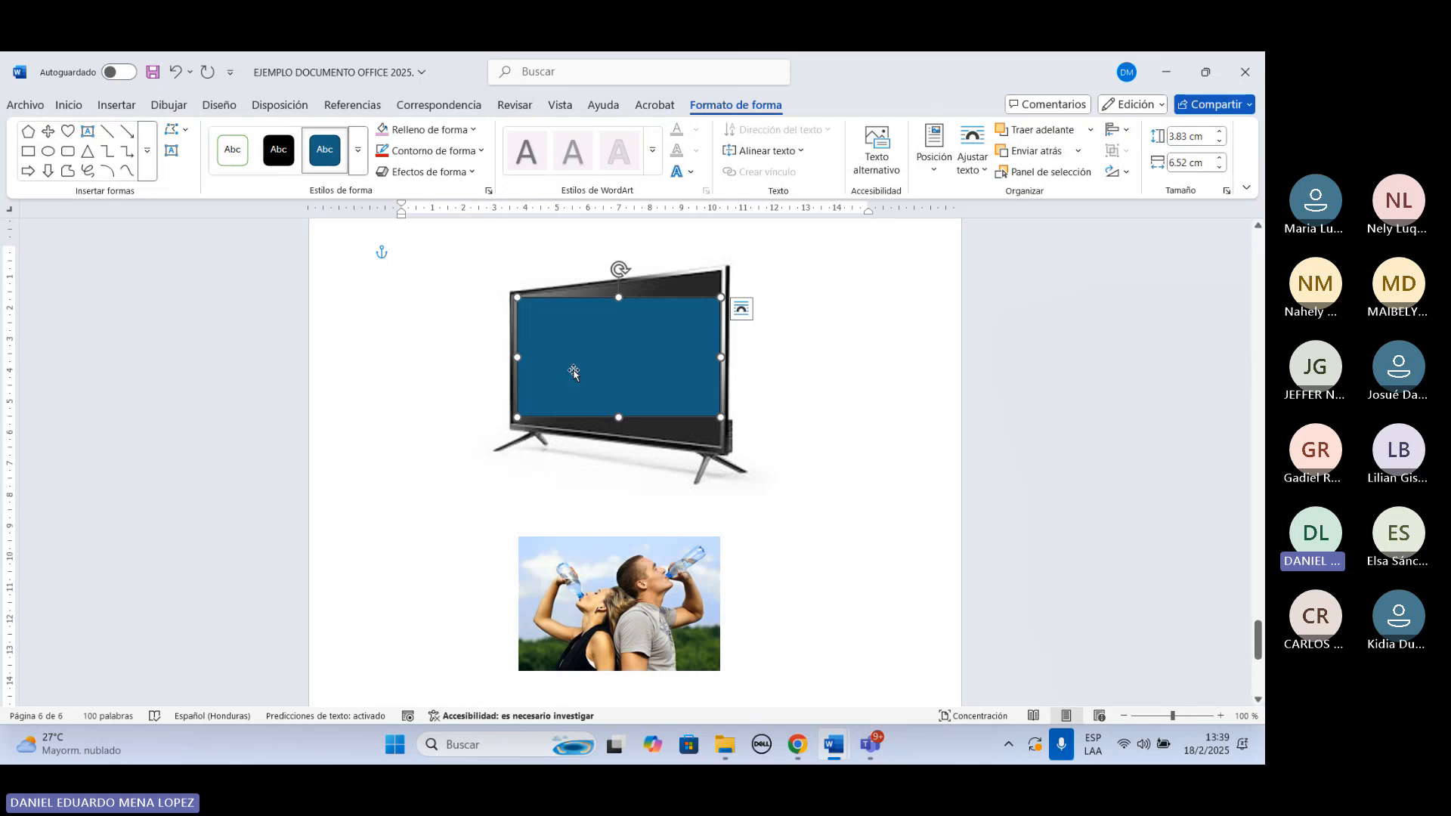
pyautogui.click(180, 133)
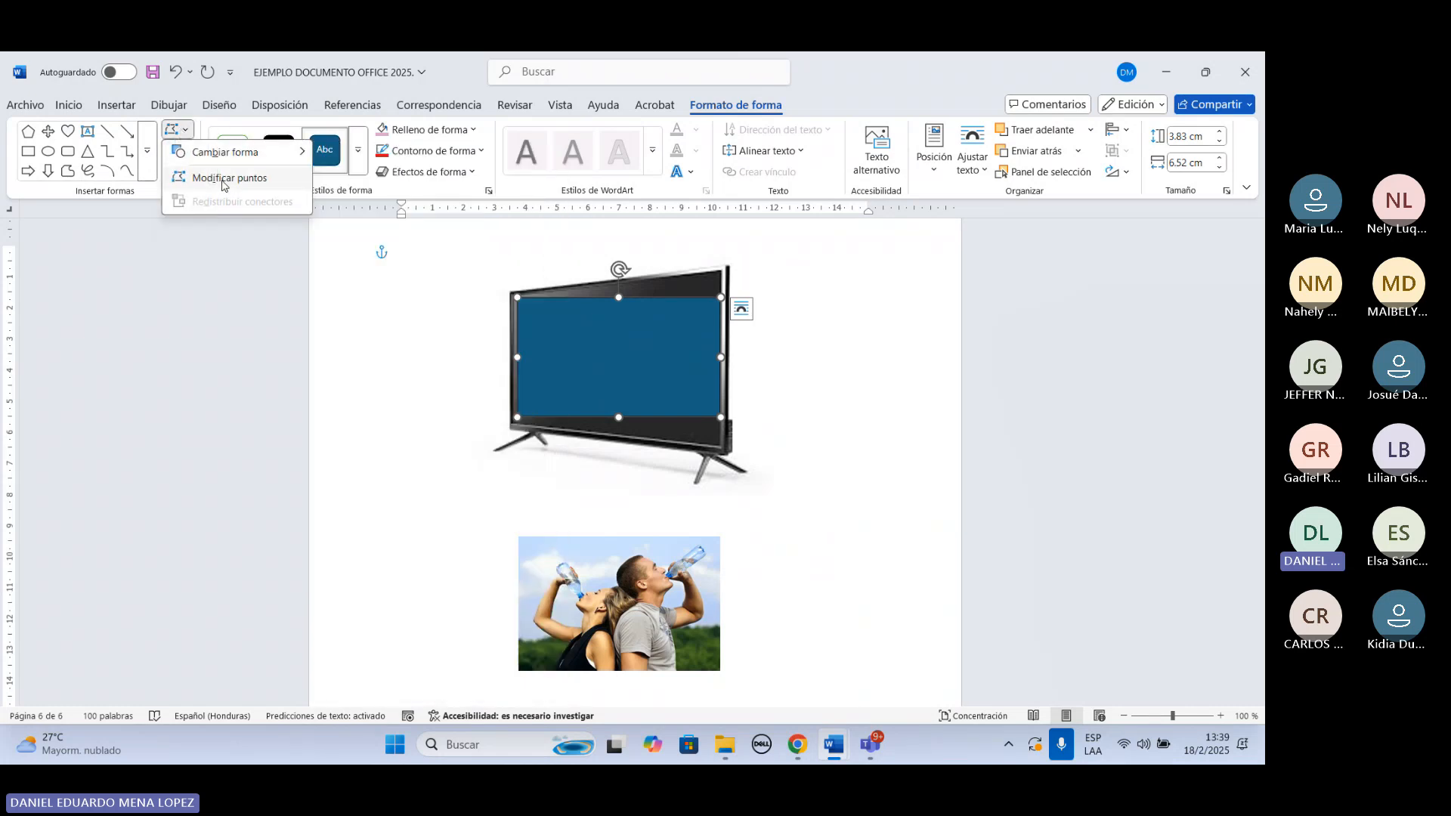
pyautogui.click(223, 186)
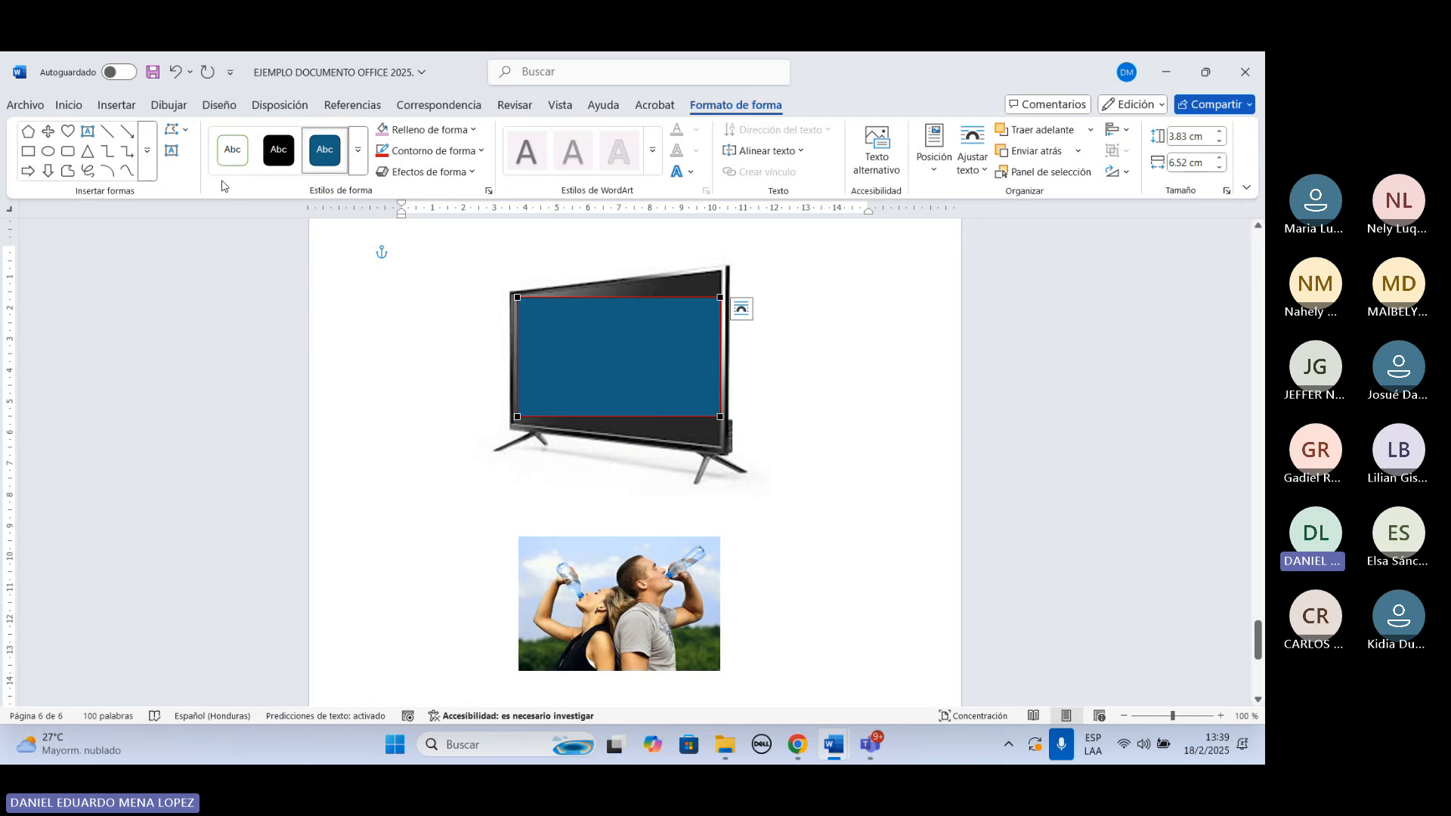
pyautogui.click(516, 297)
pyautogui.moveTo(516, 296); pyautogui.dragTo(514, 296)
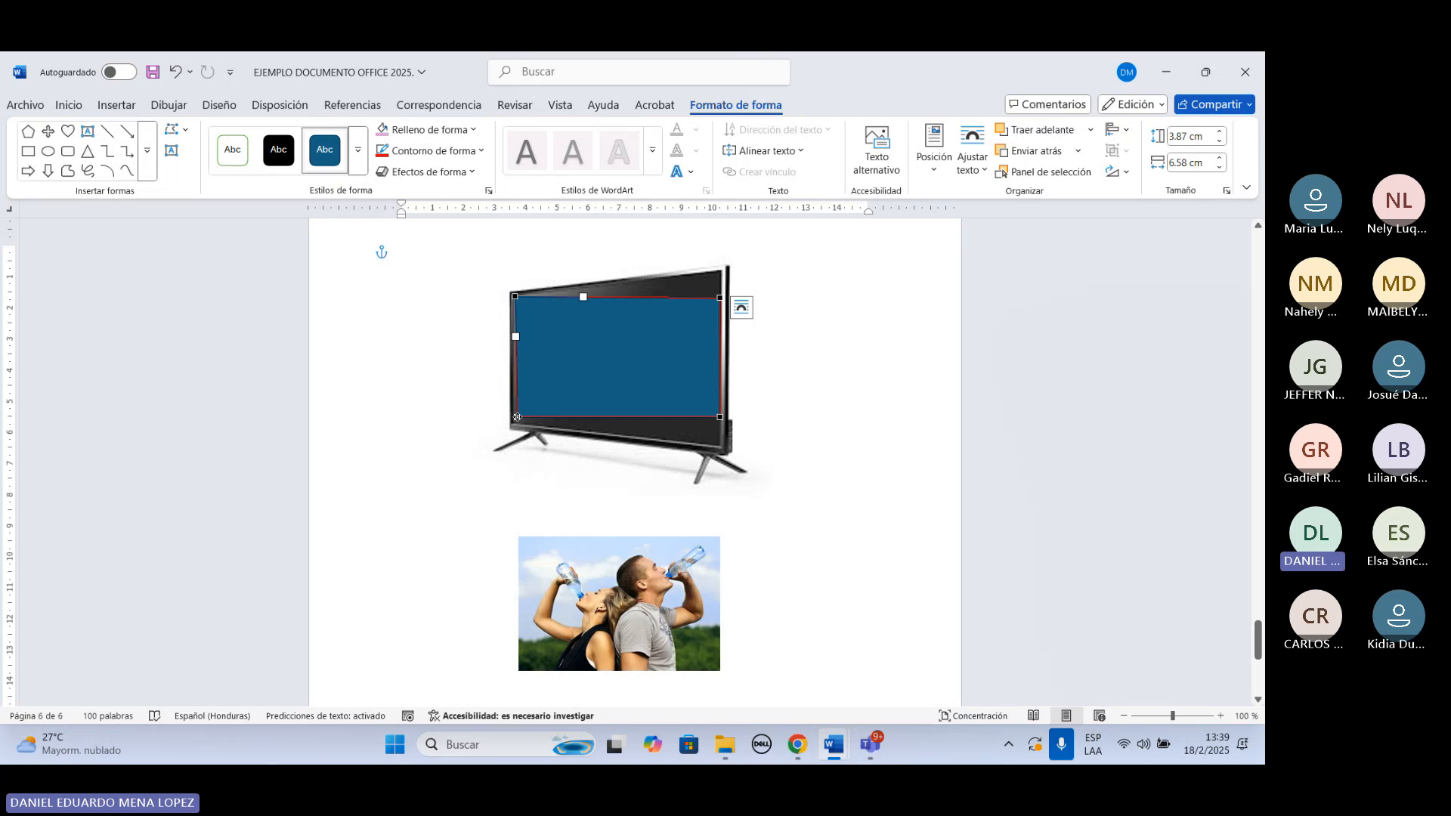
pyautogui.click(516, 417)
pyautogui.moveTo(514, 418); pyautogui.dragTo(513, 421)
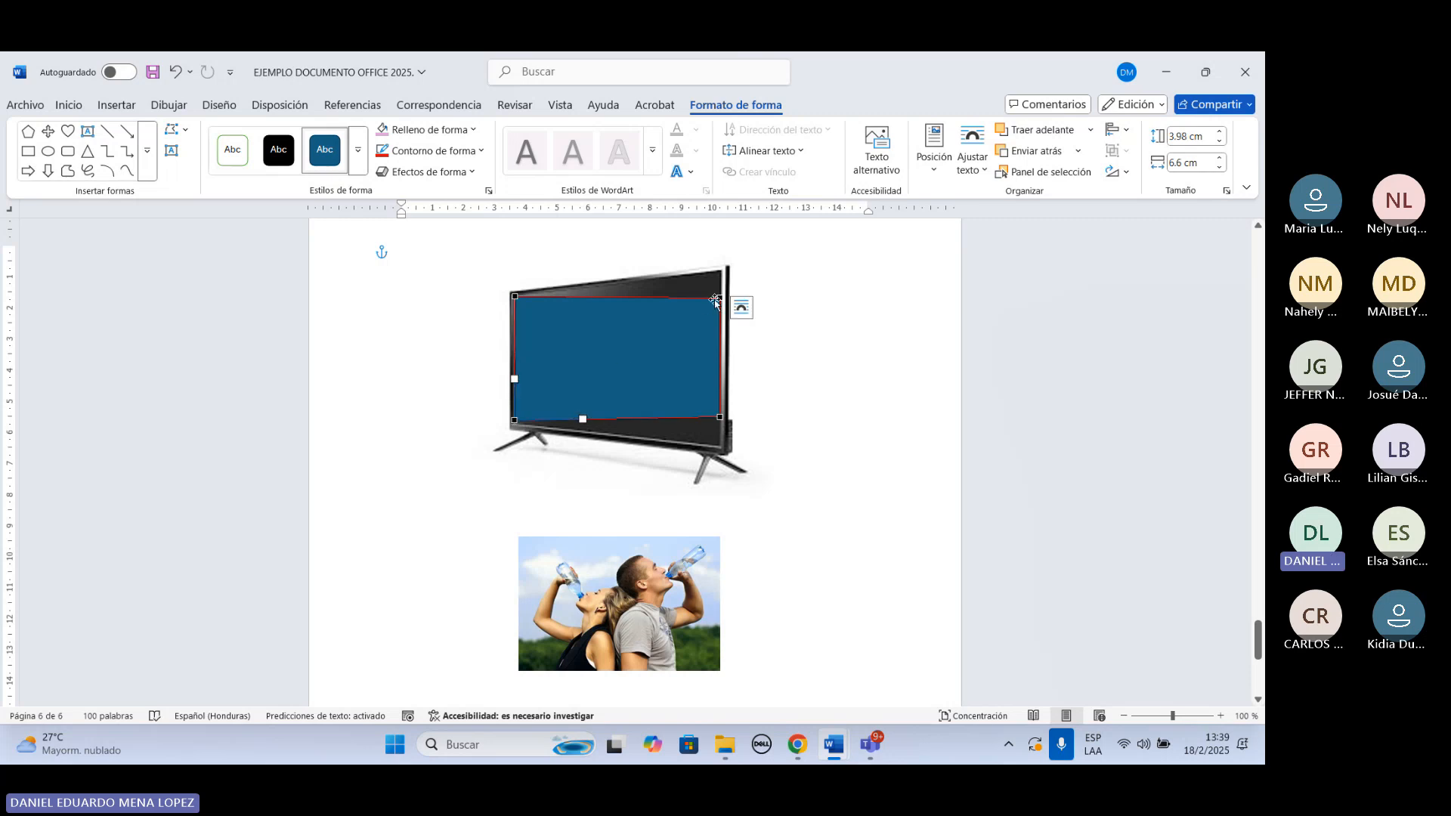
pyautogui.moveTo(719, 299); pyautogui.dragTo(723, 270)
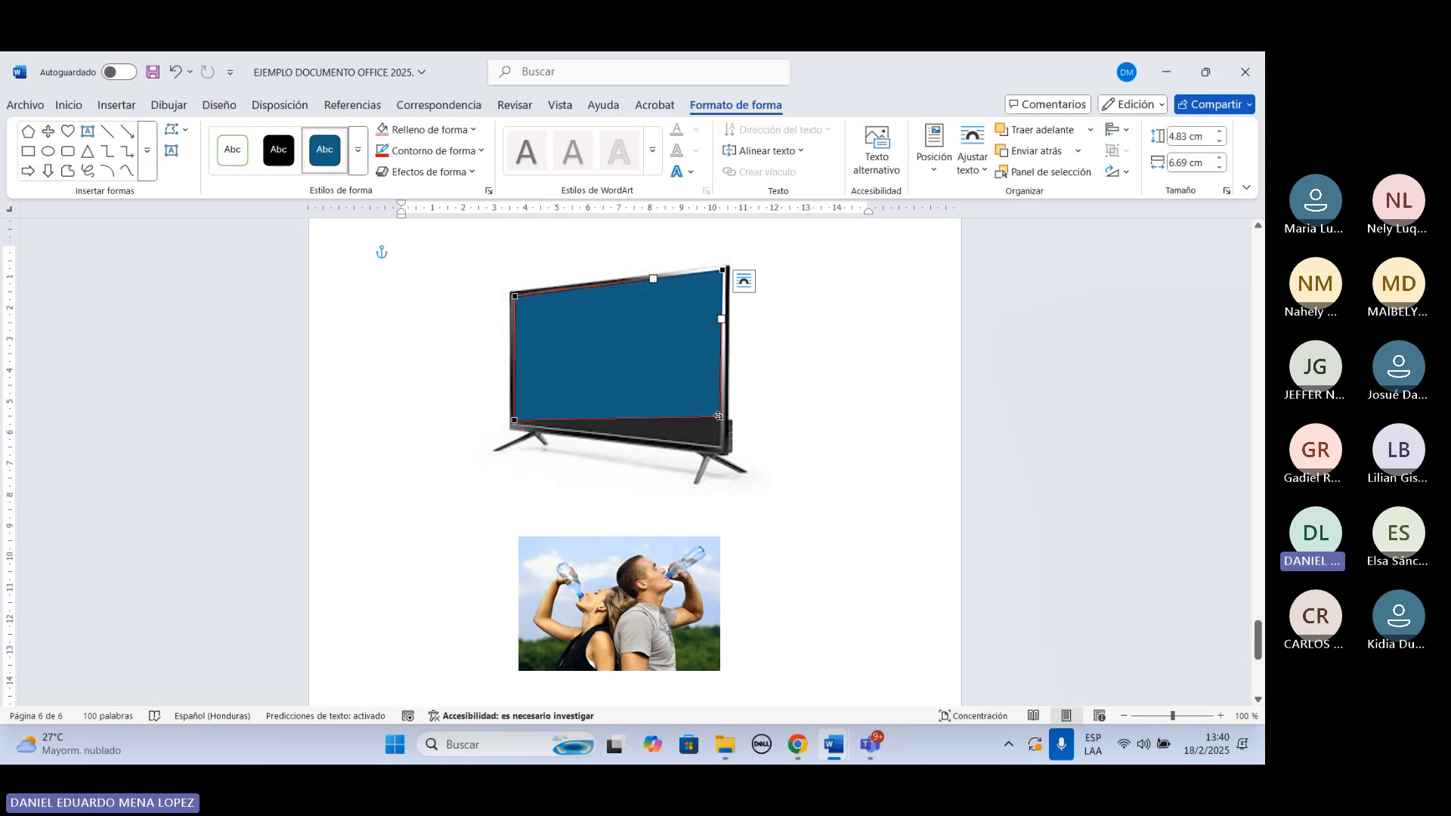
pyautogui.moveTo(718, 416); pyautogui.dragTo(718, 443)
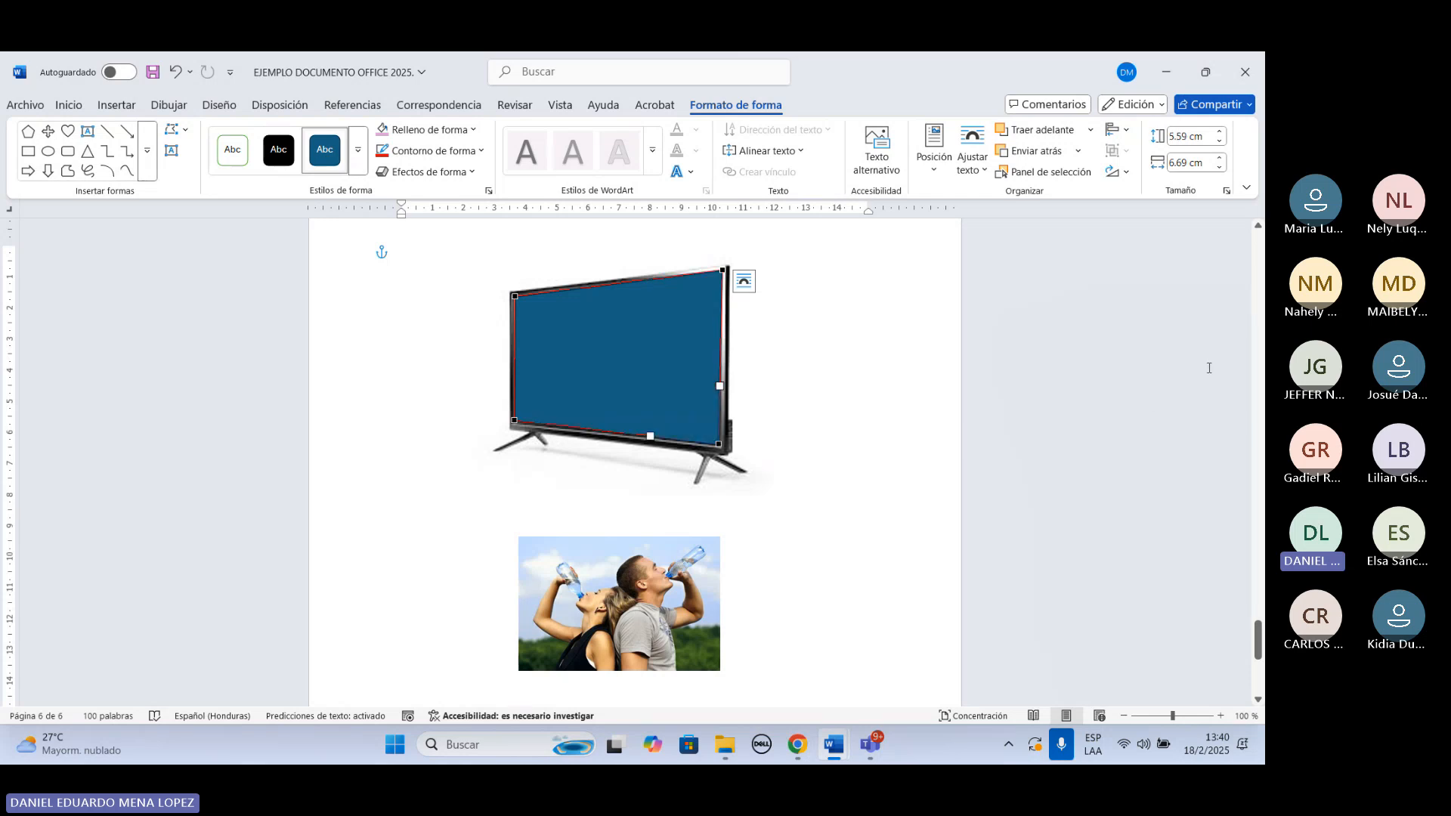
pyautogui.click(831, 664)
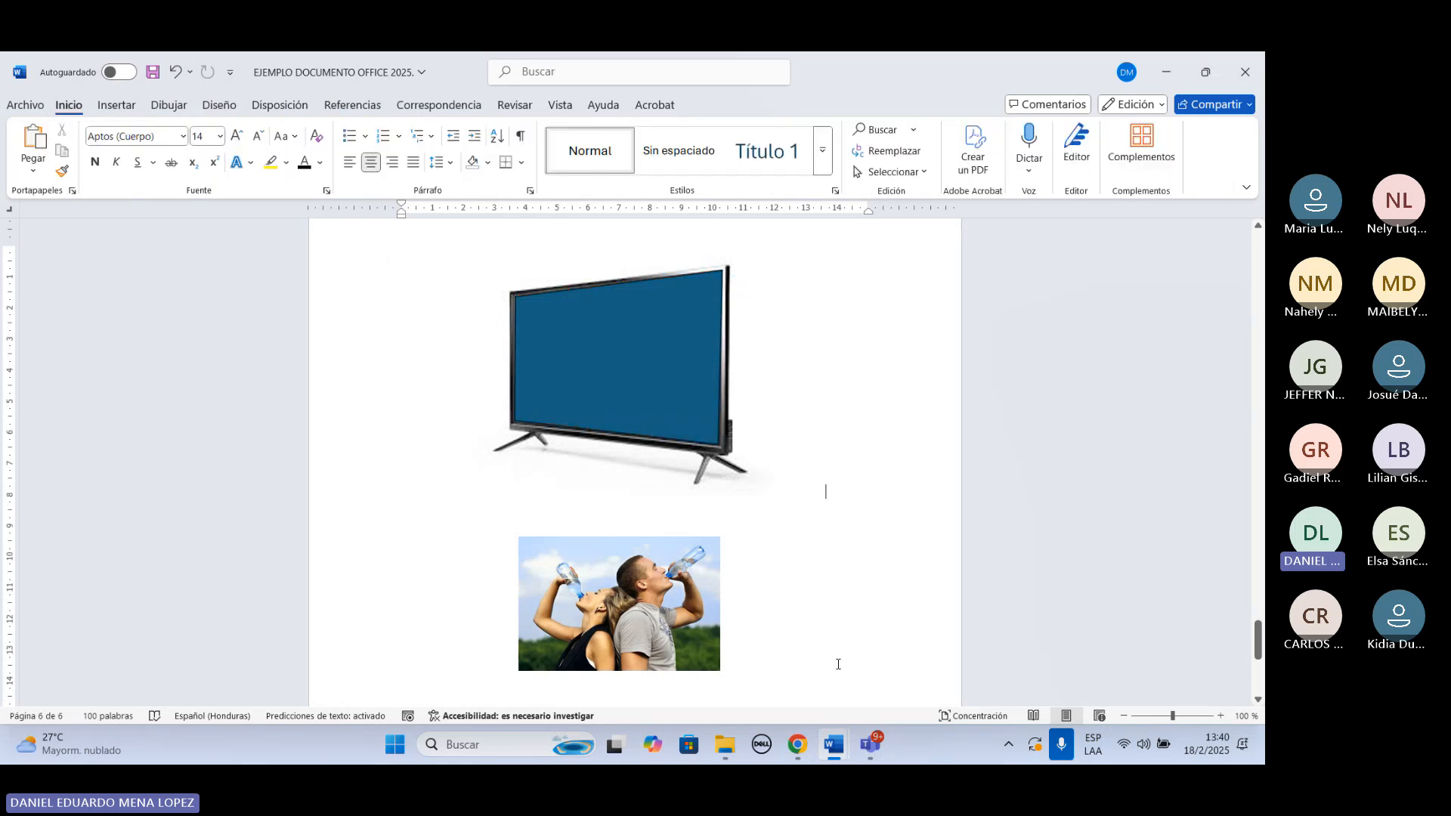
# Fill the blue shape on the TV screen with the couple picture using Relleno con imagen o textura.
pyautogui.click(610, 355)
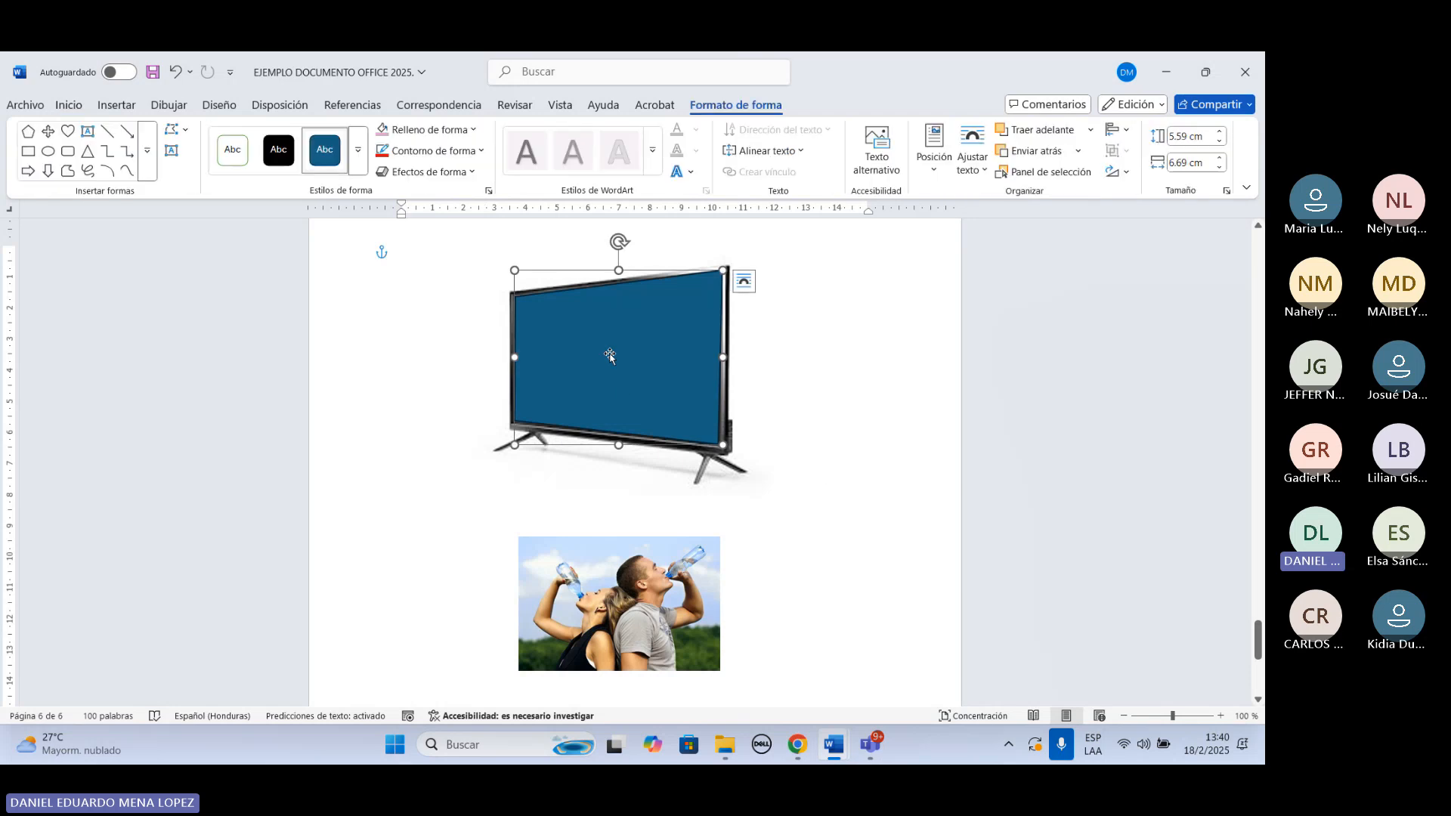
pyautogui.rightClick(609, 355)
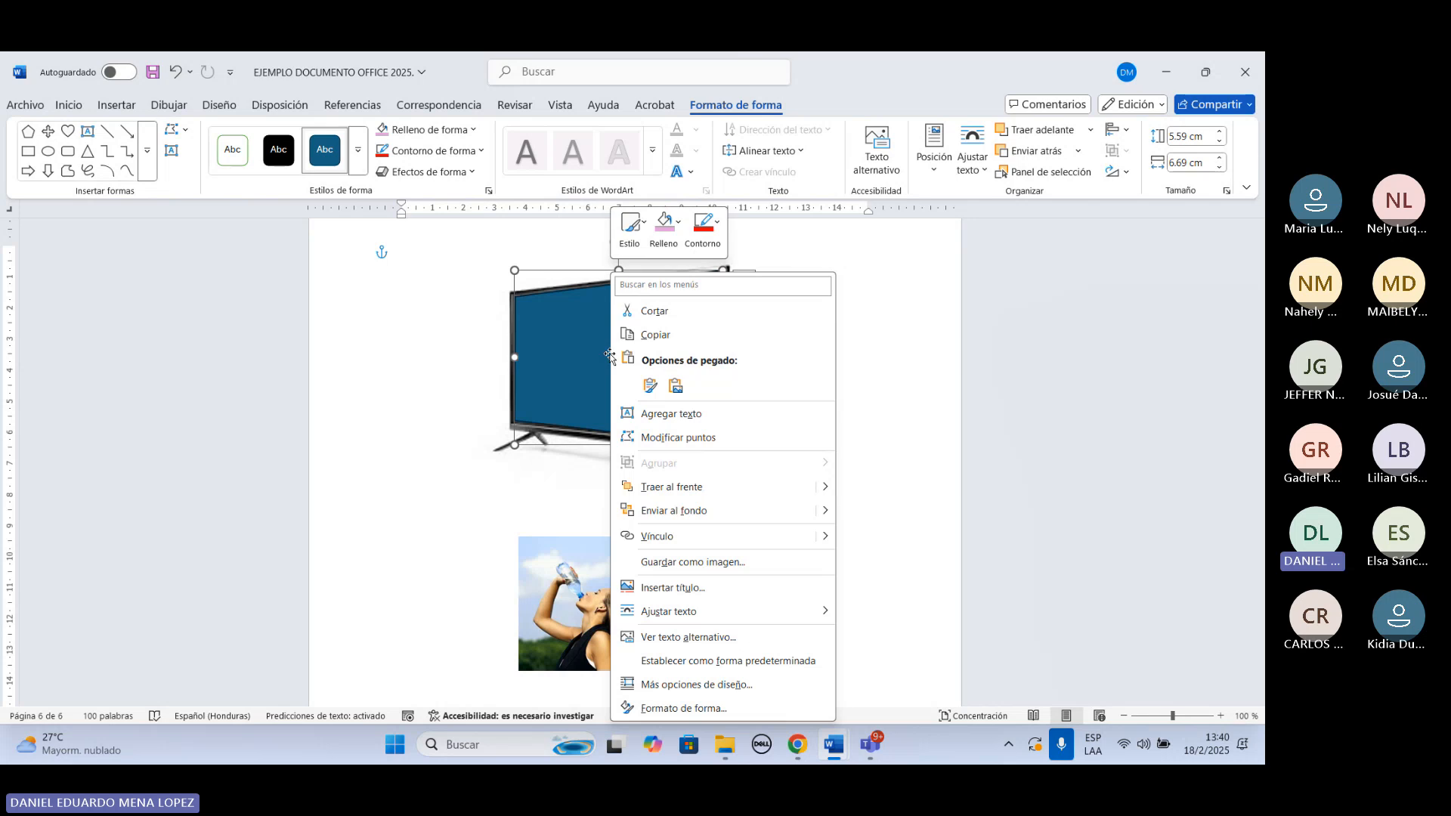
pyautogui.click(684, 708)
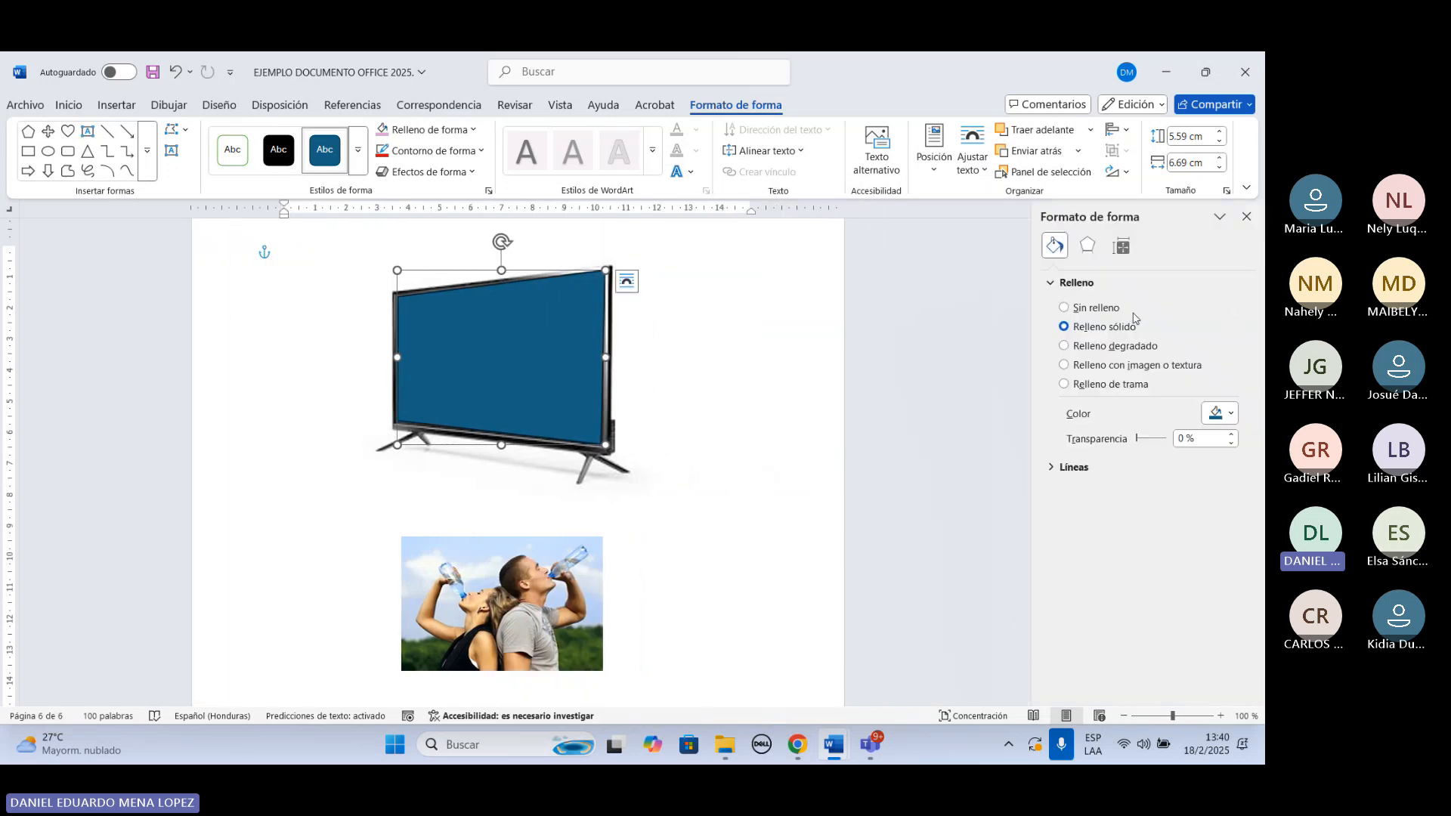
pyautogui.click(1065, 366)
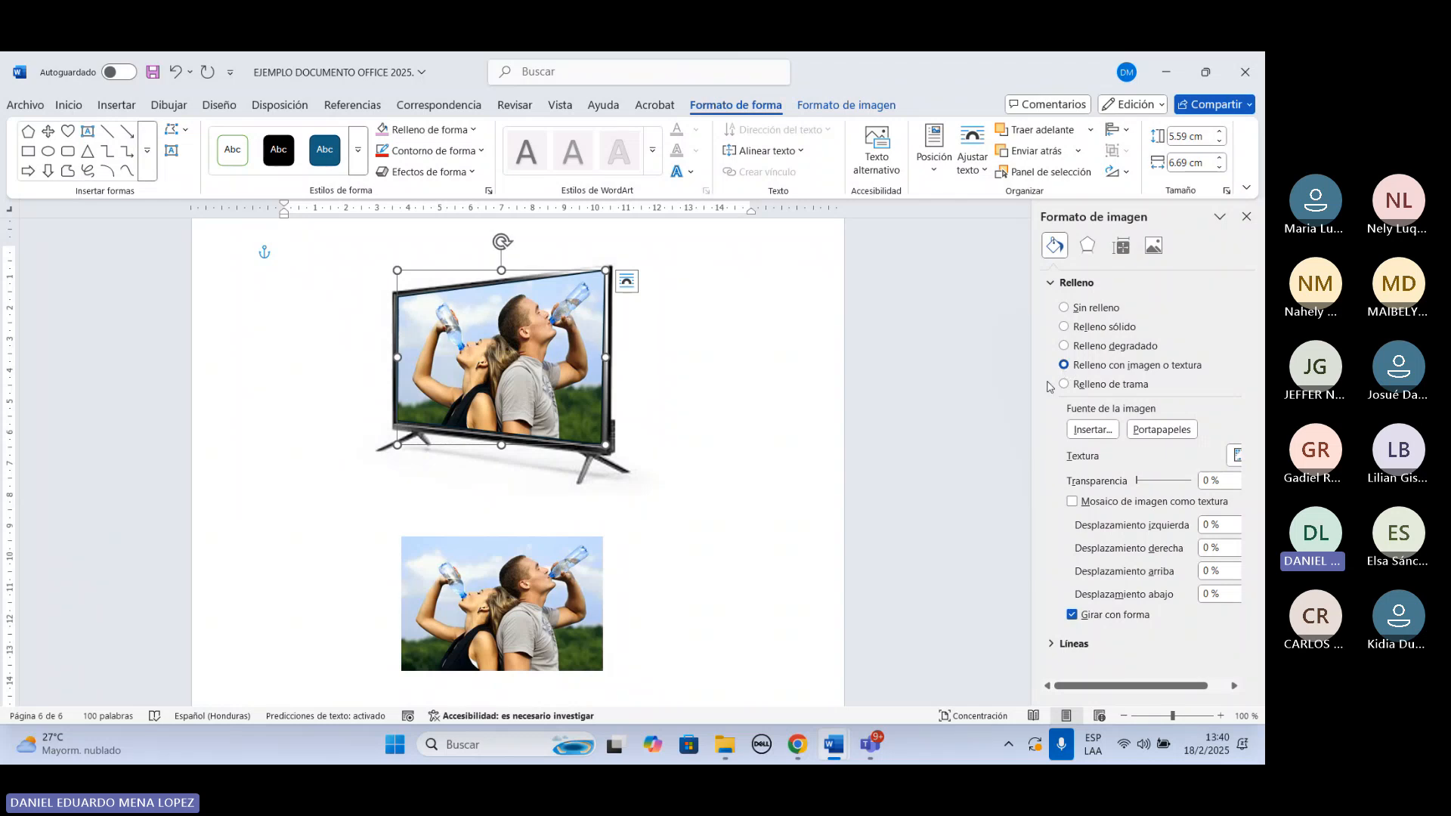
pyautogui.click(788, 406)
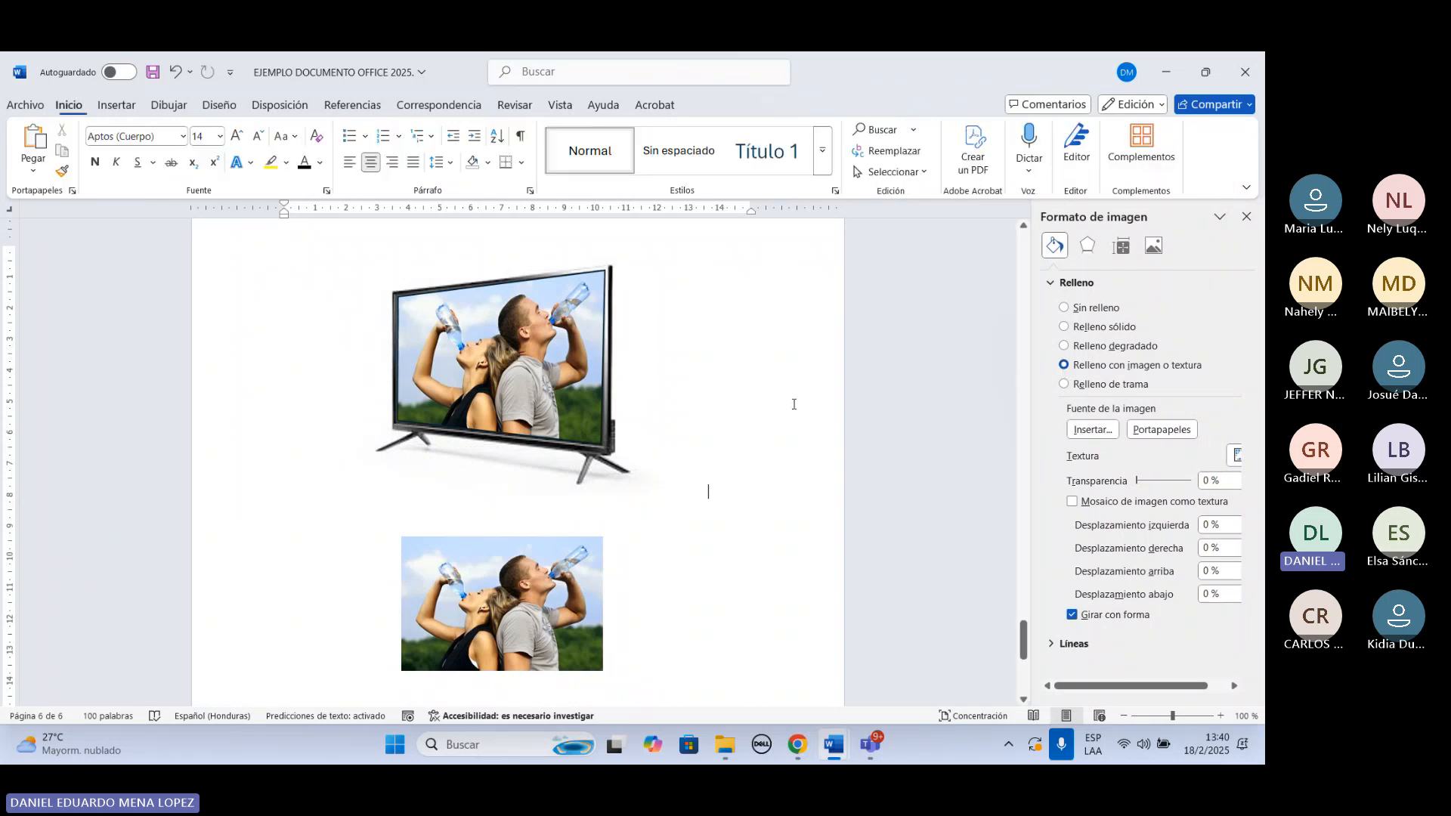
# Delete the loose couple picture below the TV and close the formatting pane.
pyautogui.click(527, 578)
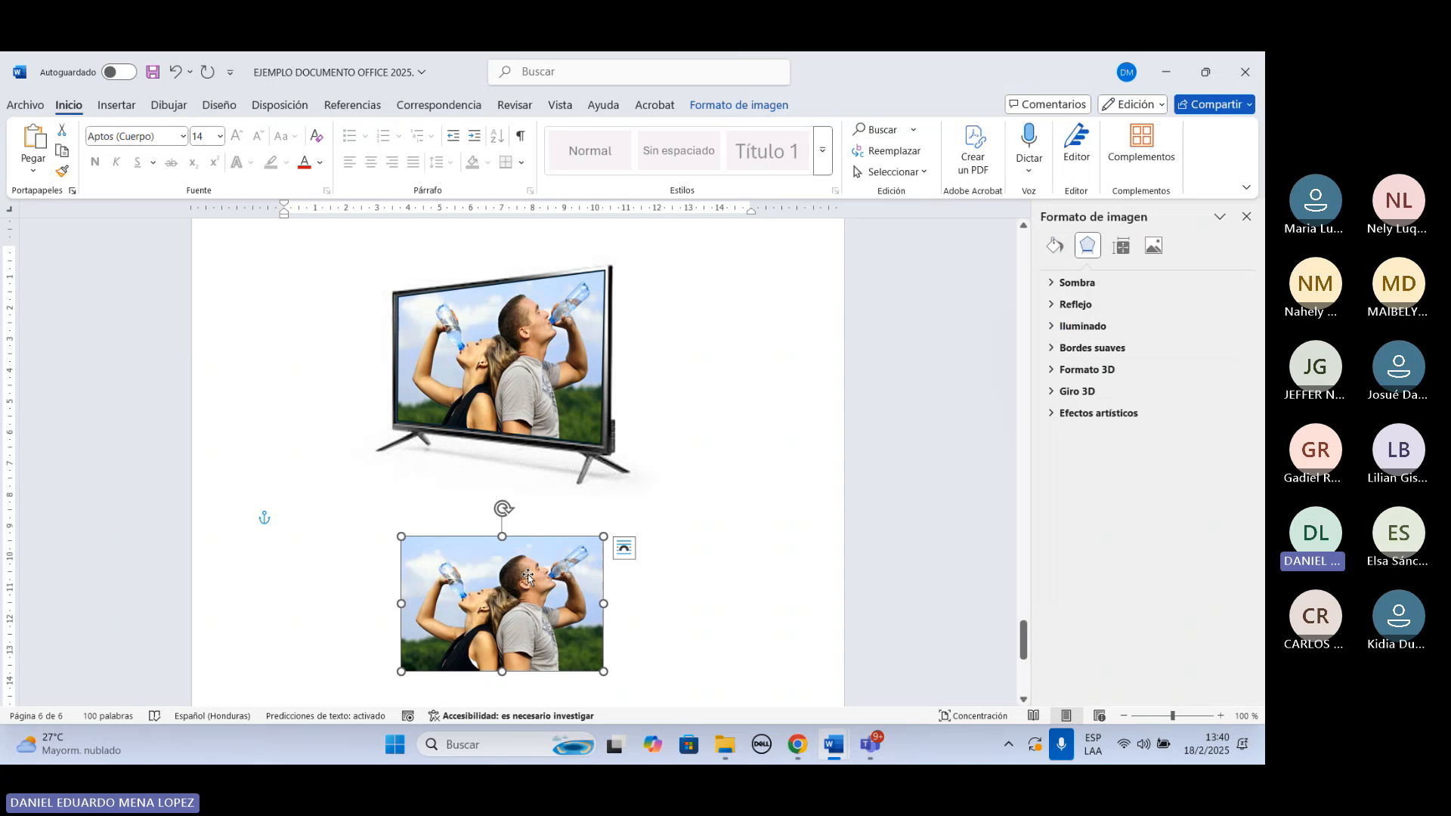
pyautogui.press('Delete')
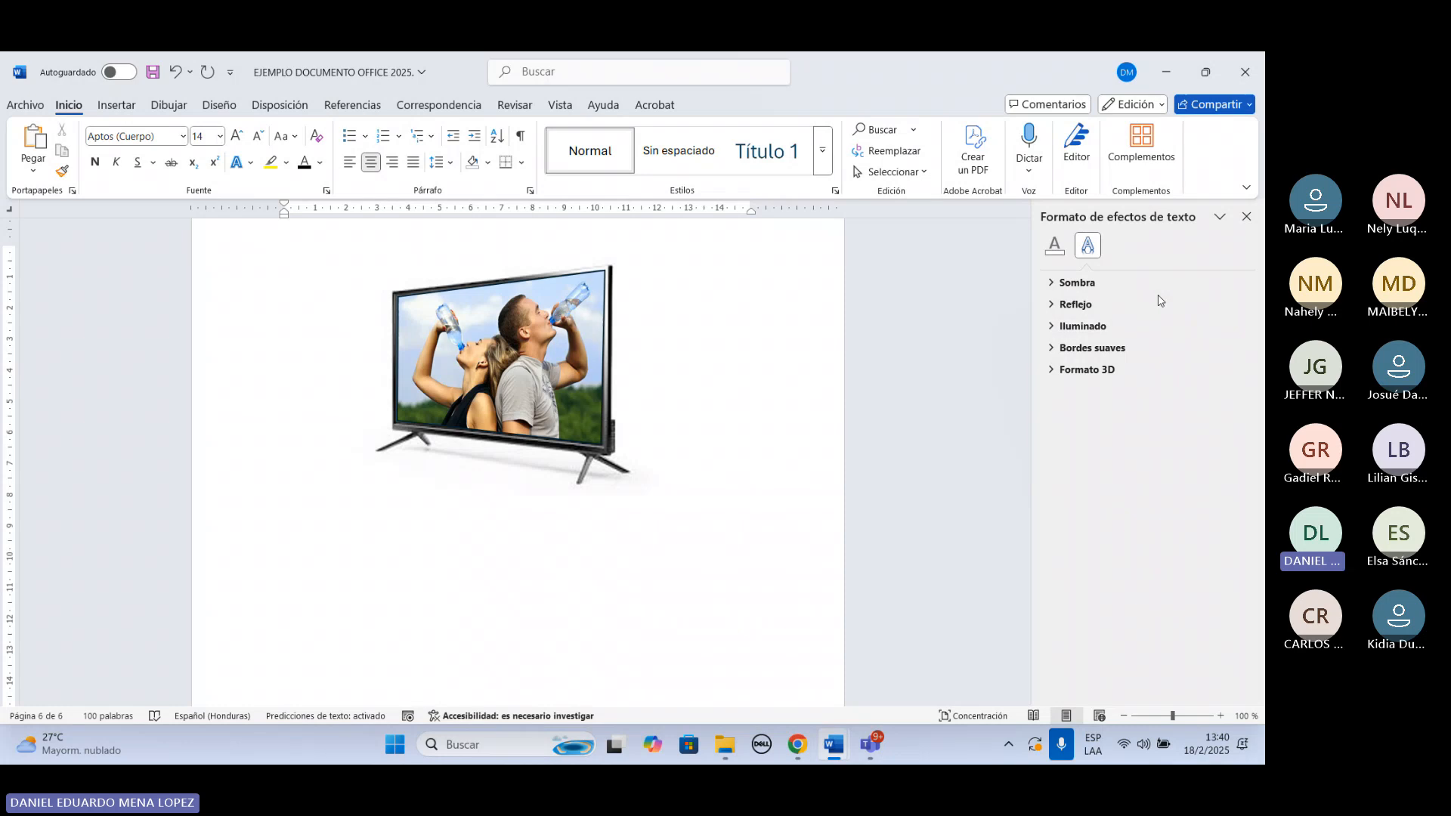
pyautogui.click(1245, 216)
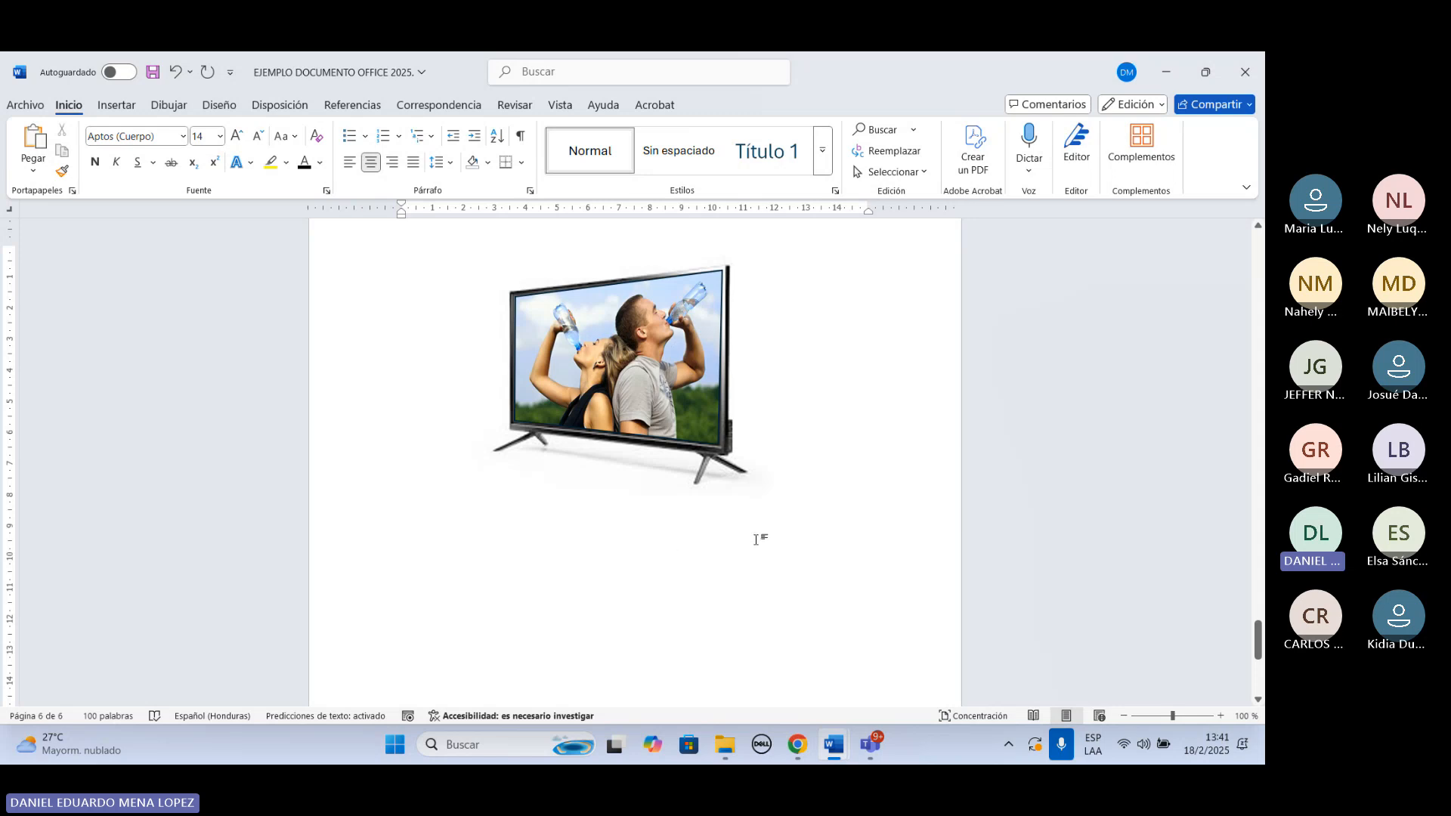
# Review the document from the IMÁGENES section through the FORMAS page and diagram to the finished TV picture.
pyautogui.scroll(3, 801, 534)
pyautogui.scroll(10, 815, 539)
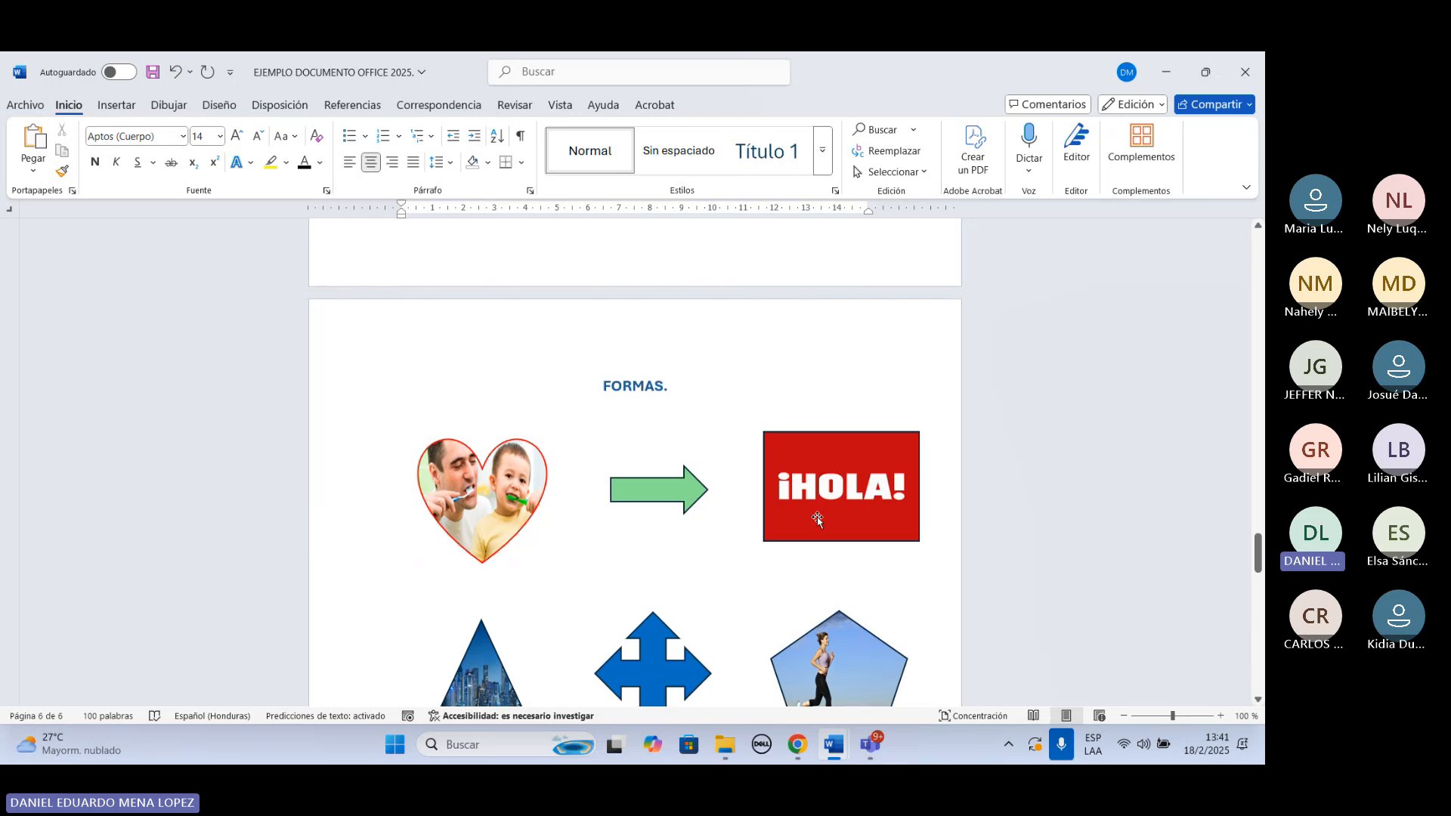
pyautogui.scroll(8, 815, 519)
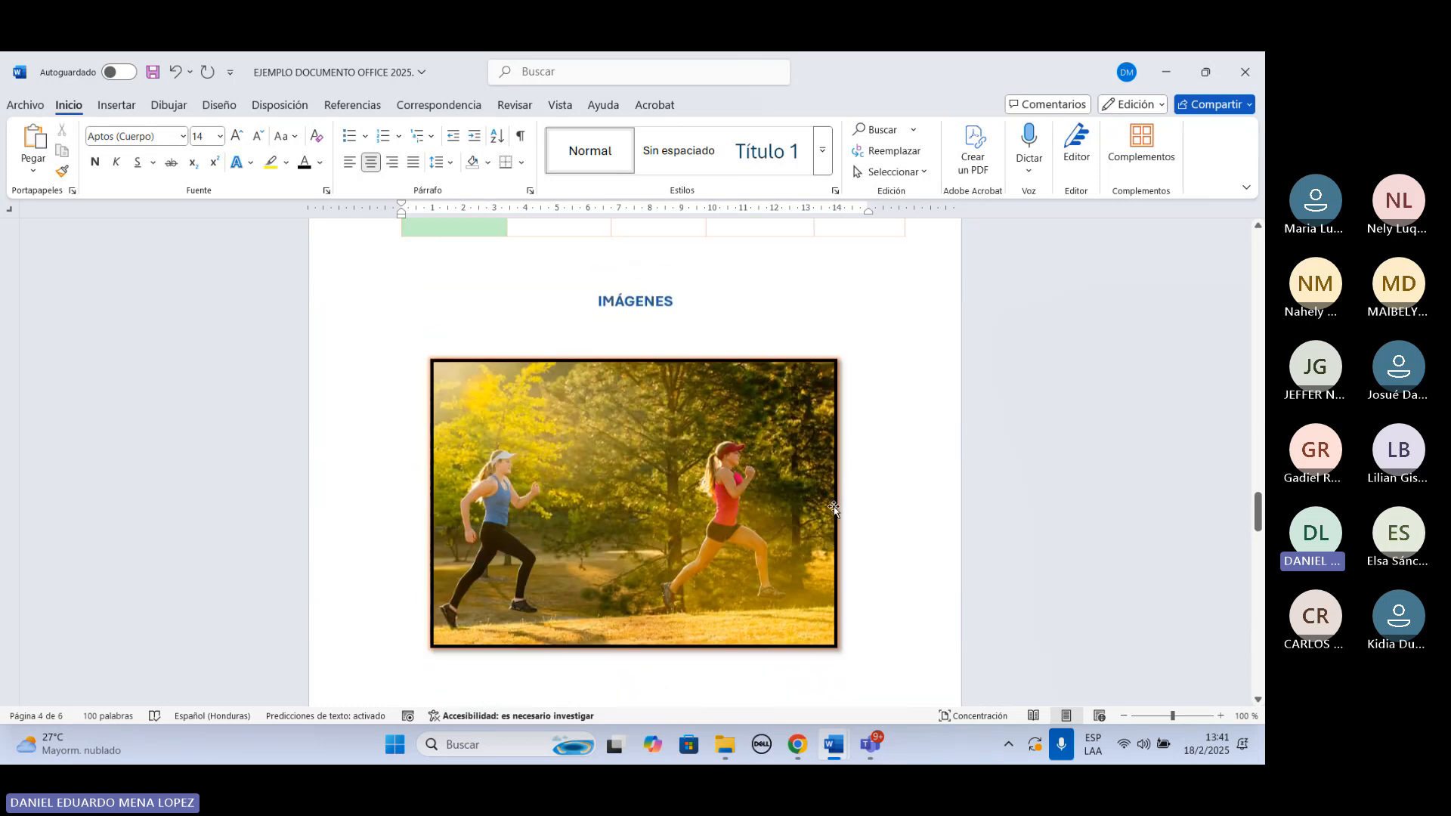
pyautogui.scroll(-12, 833, 506)
pyautogui.scroll(-3, 859, 521)
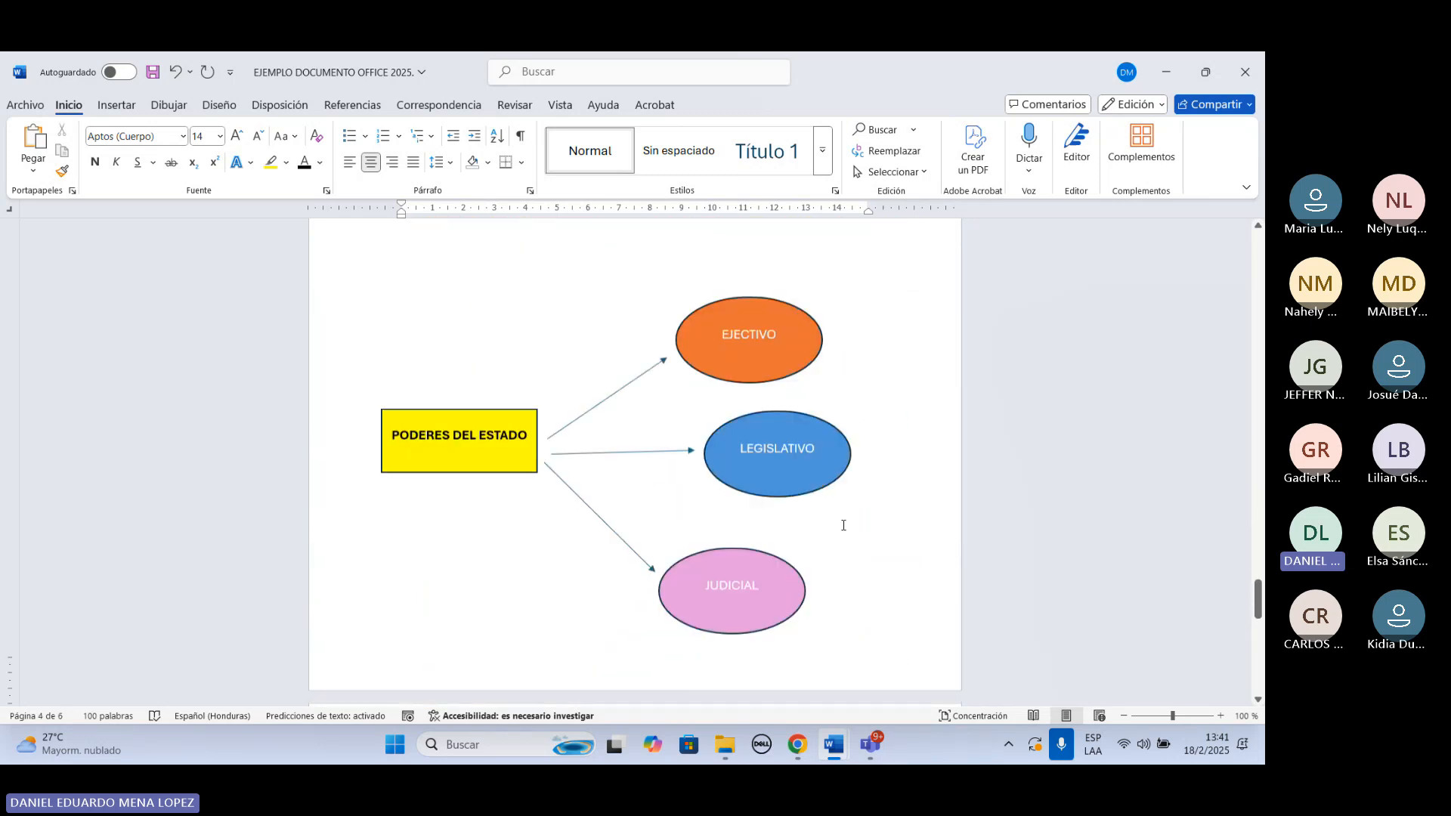
pyautogui.scroll(-2, 861, 519)
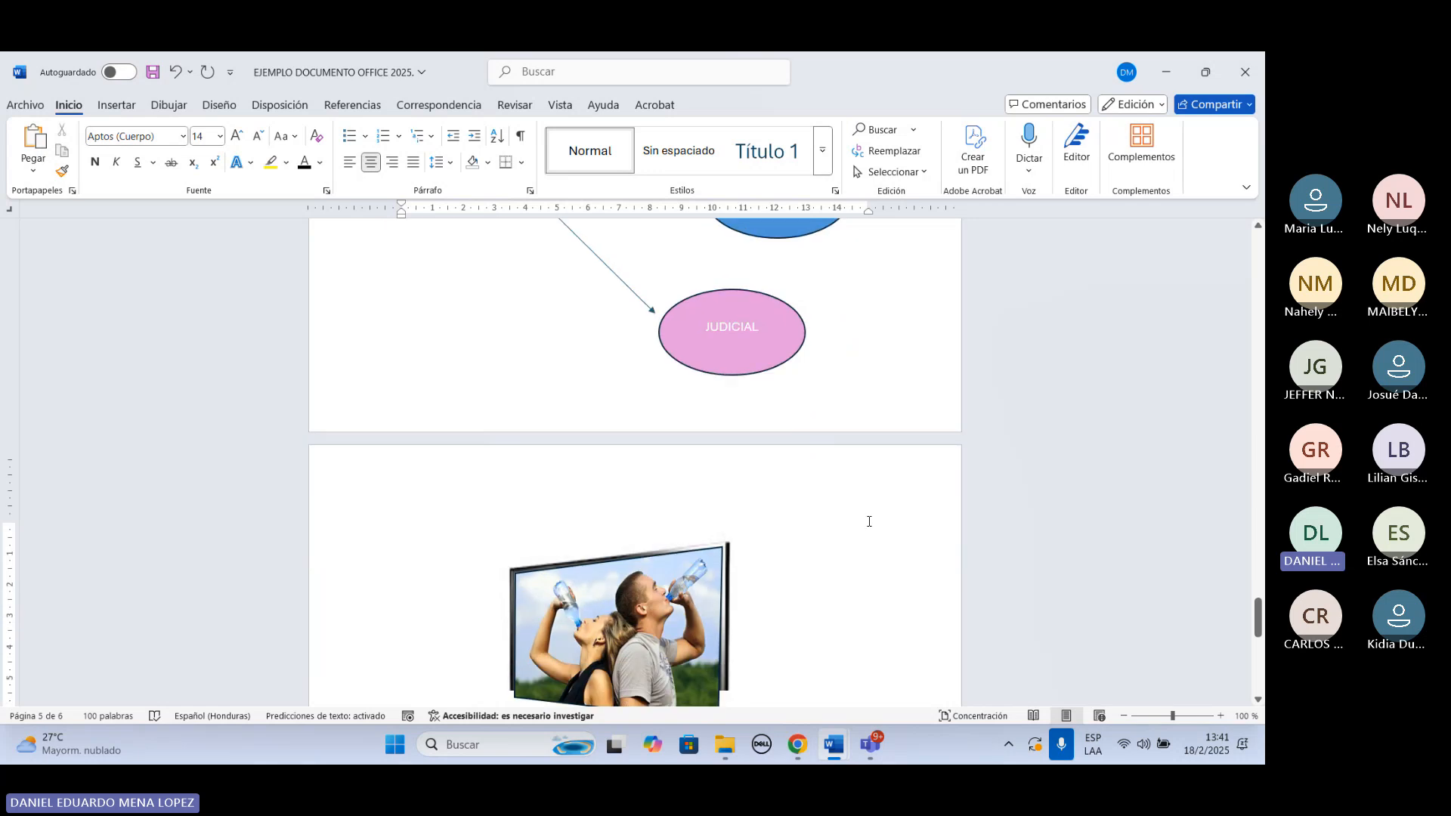
pyautogui.scroll(-2, 827, 511)
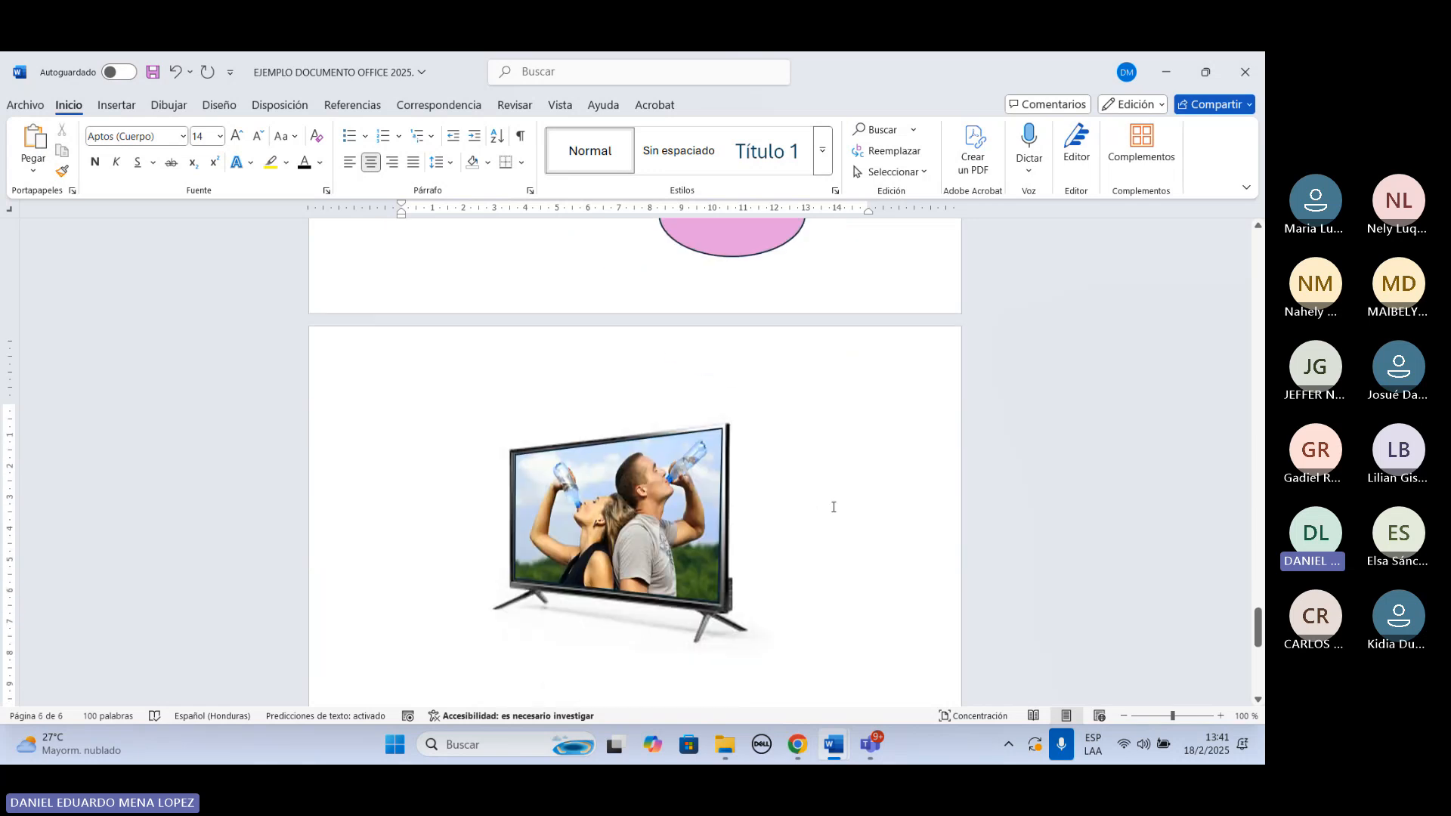
pyautogui.scroll(-2, 838, 510)
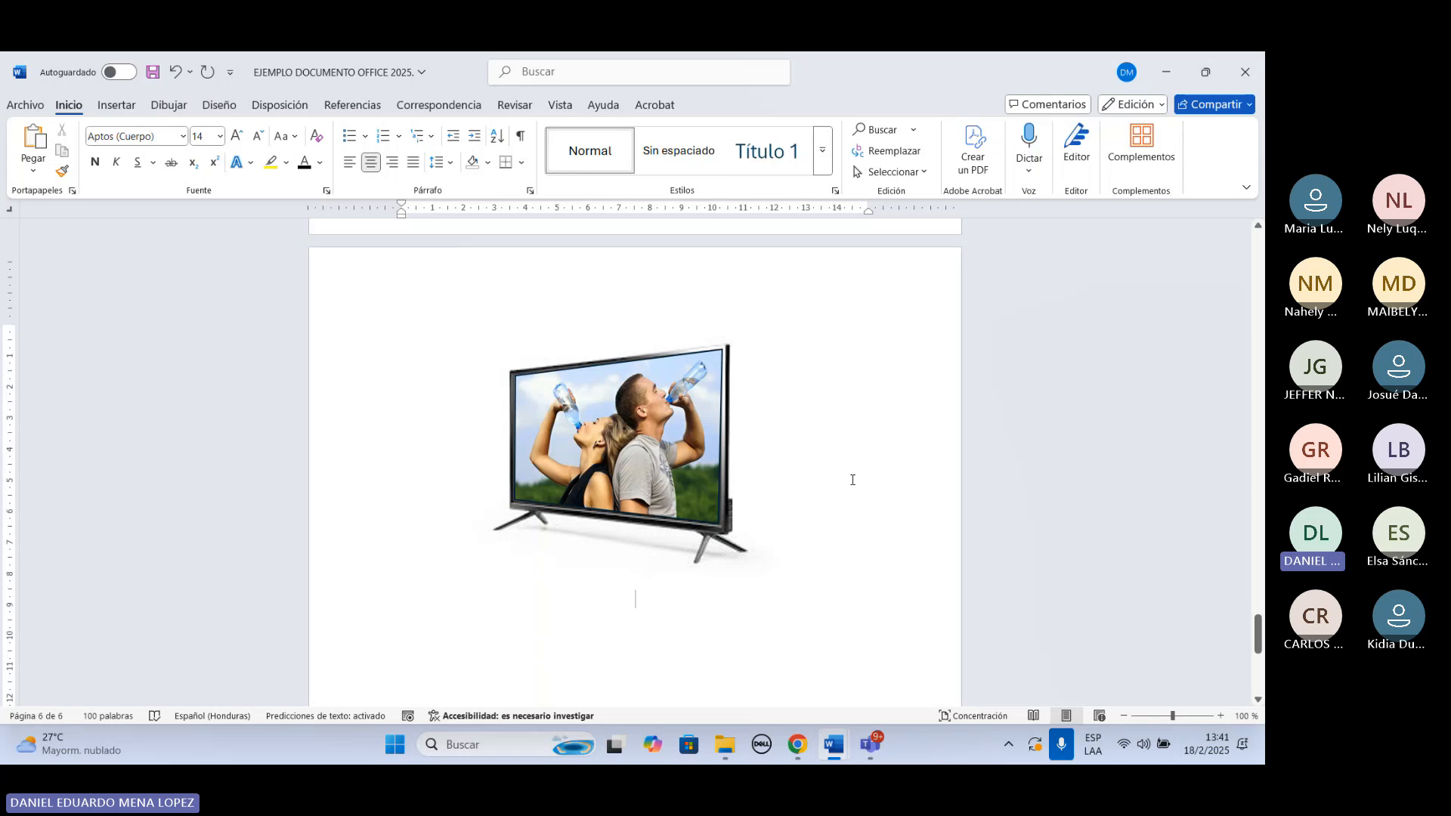
# Return to the FORMAS page and select the pentagon filled with the running woman.
pyautogui.scroll(10, 852, 479)
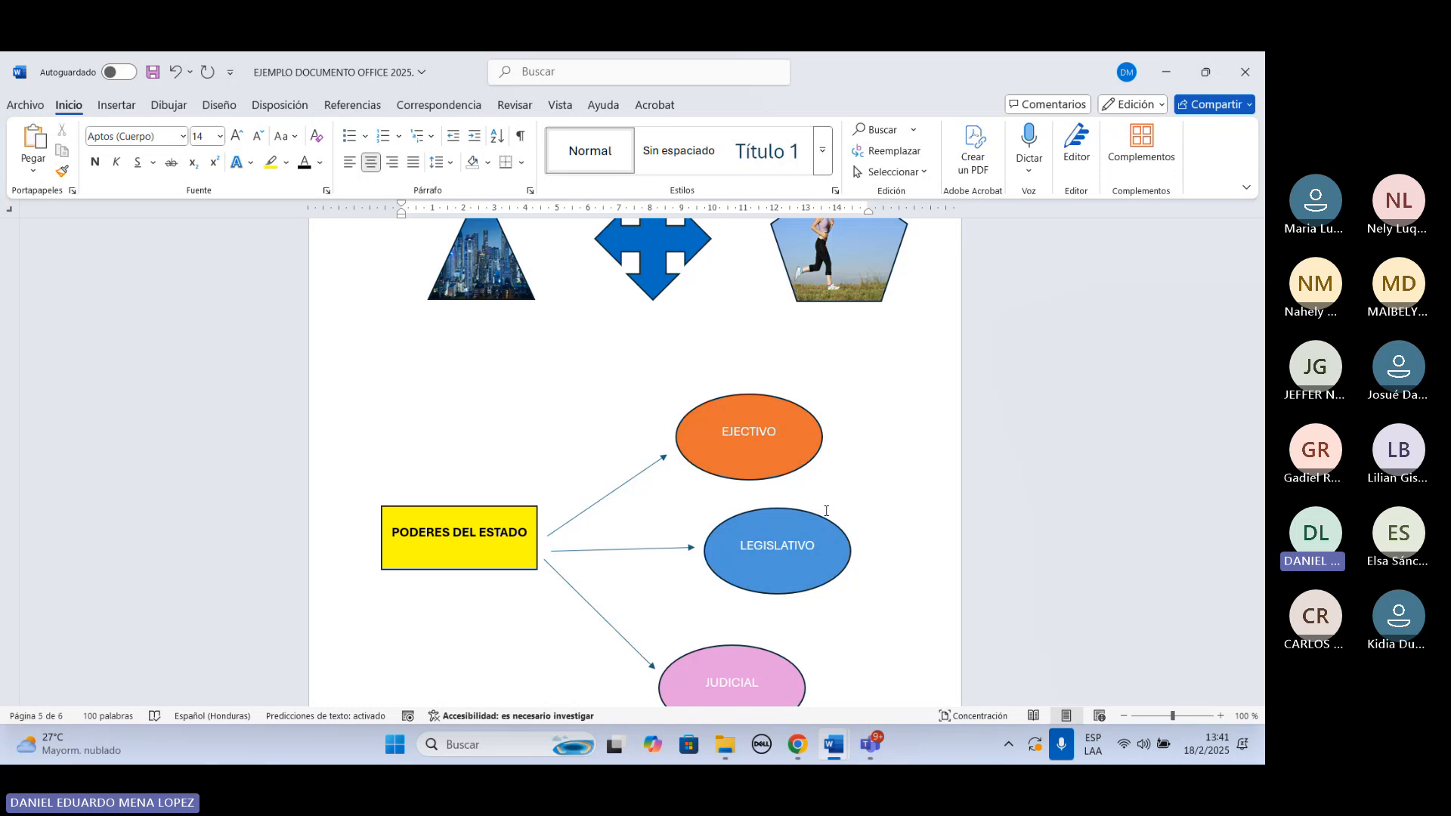
pyautogui.scroll(3, 819, 378)
pyautogui.click(819, 378)
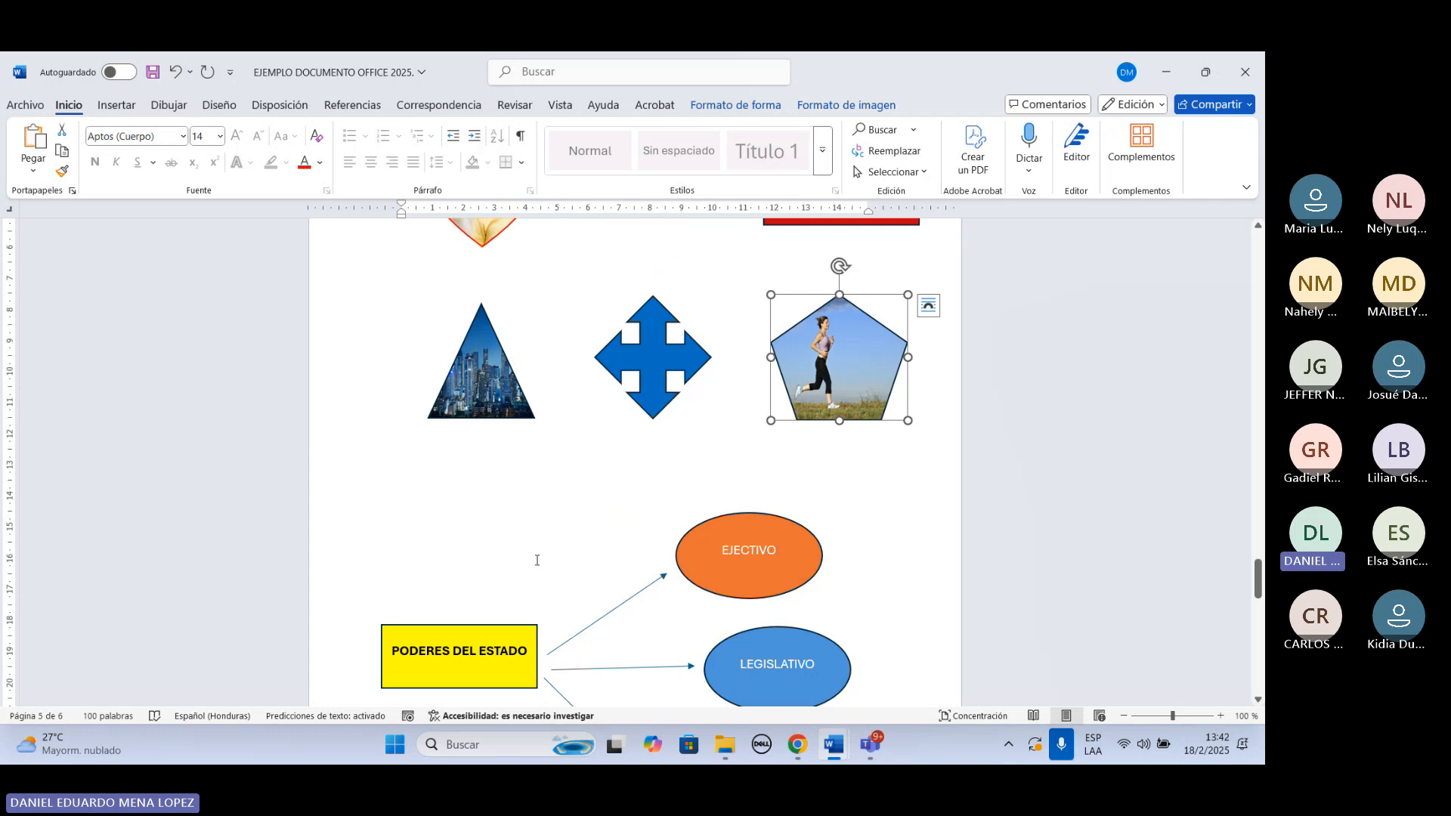
# Review the picture-filled shapes on the FORMAS page, the PODERES DEL ESTADO diagram and the TV picture.
pyautogui.click(486, 527)
pyautogui.scroll(-7, 831, 541)
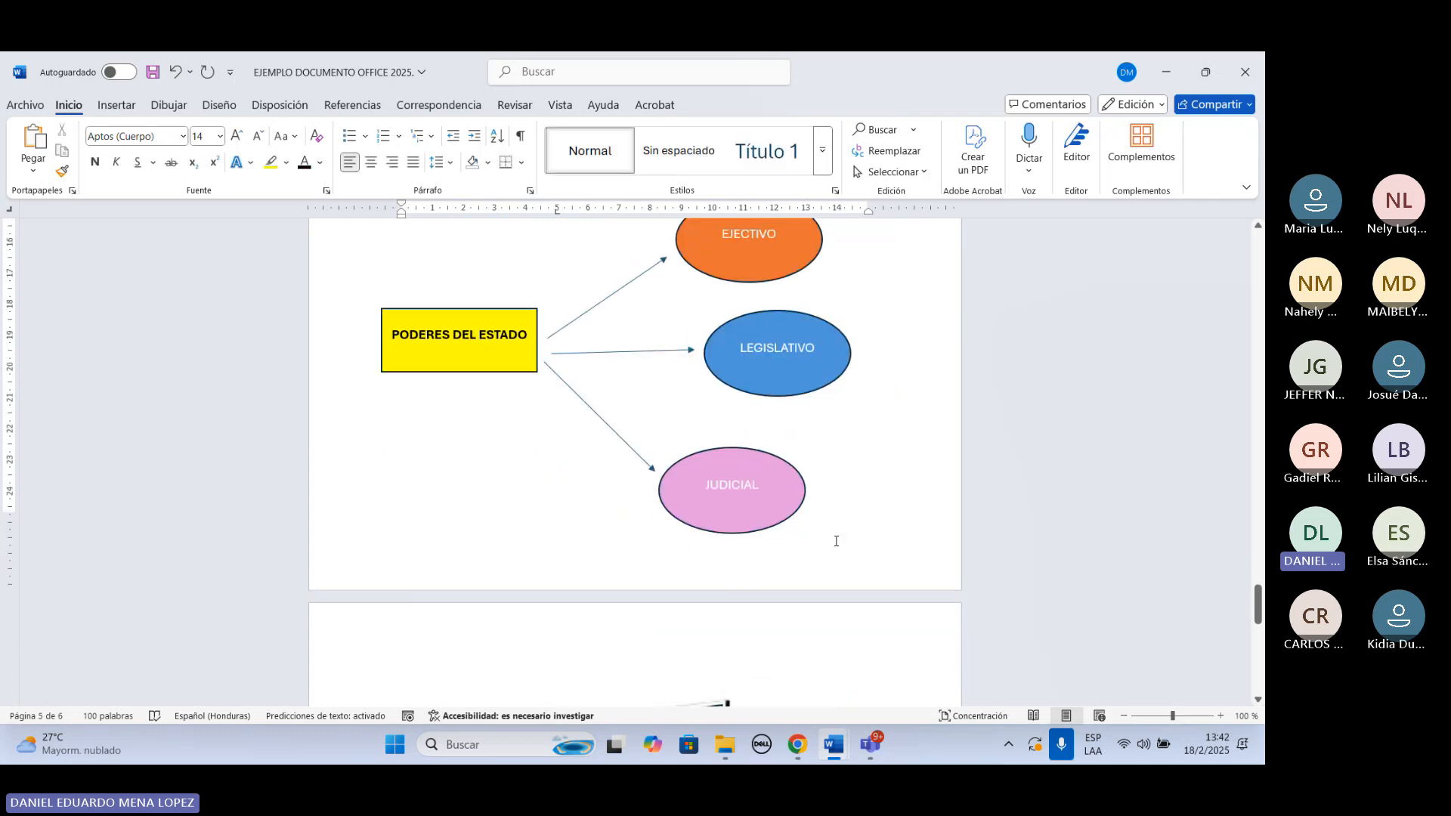
pyautogui.scroll(-3, 823, 545)
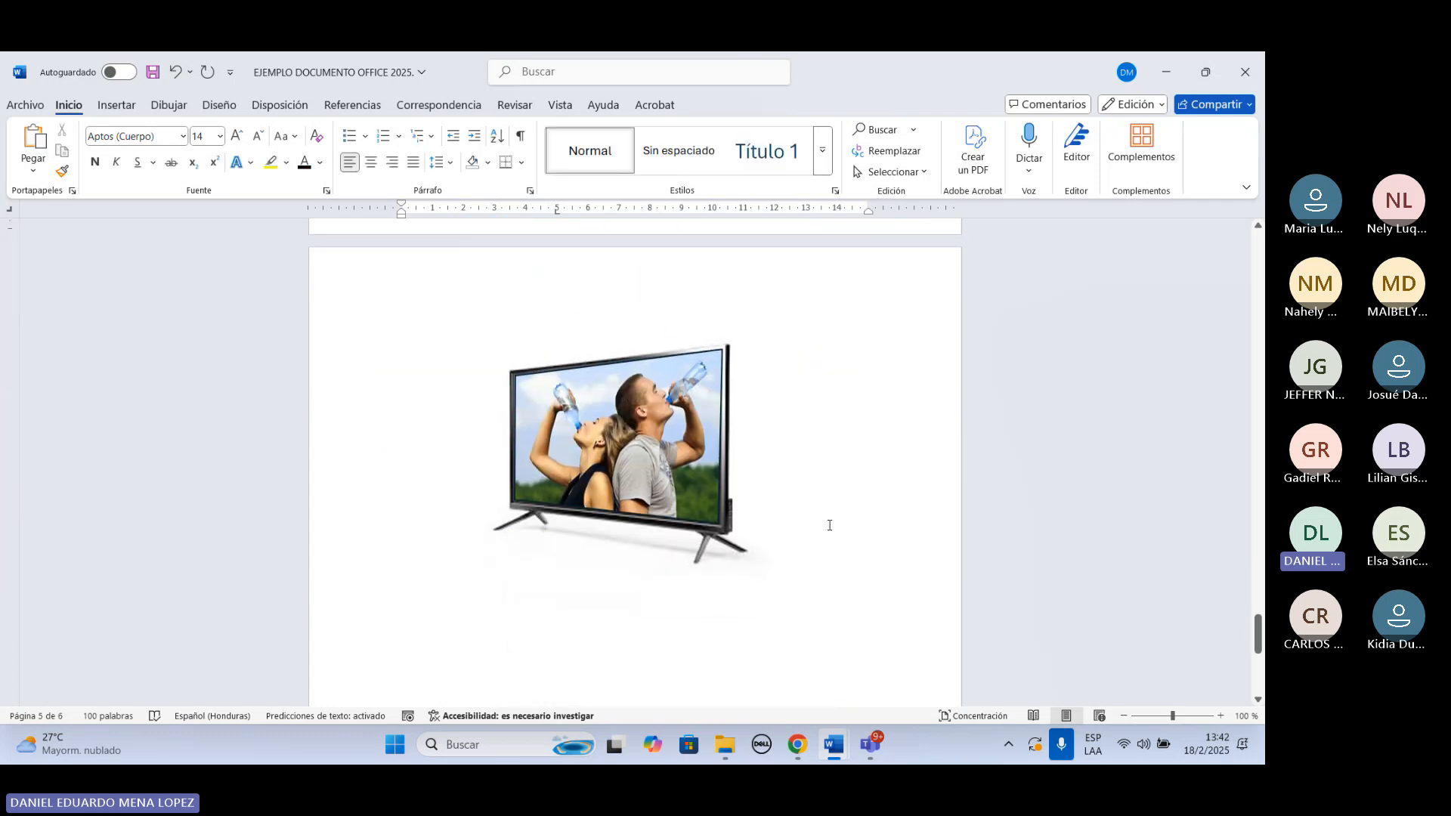
pyautogui.scroll(-1, 793, 526)
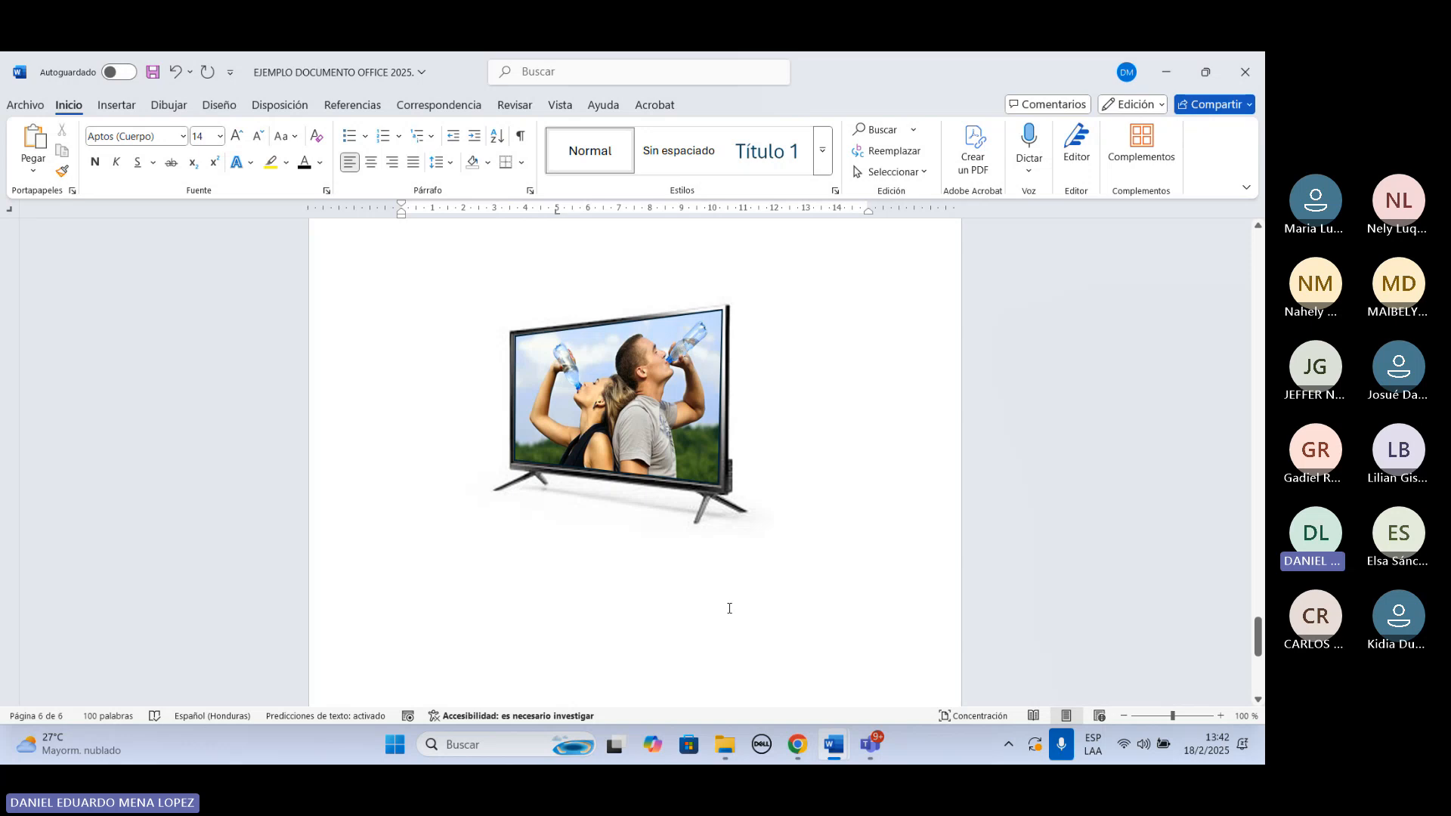
pyautogui.scroll(12, 754, 599)
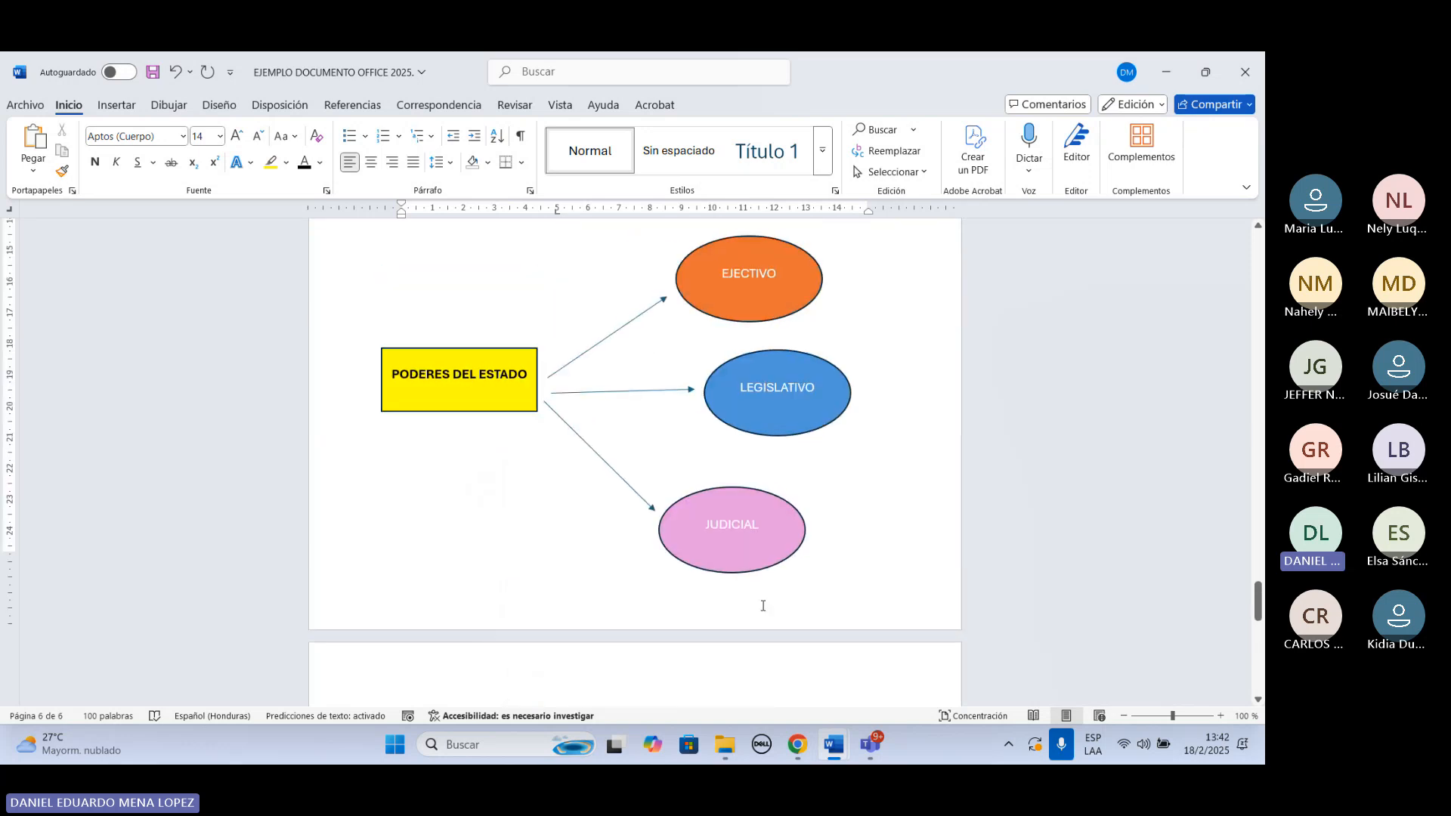
pyautogui.scroll(-6, 792, 600)
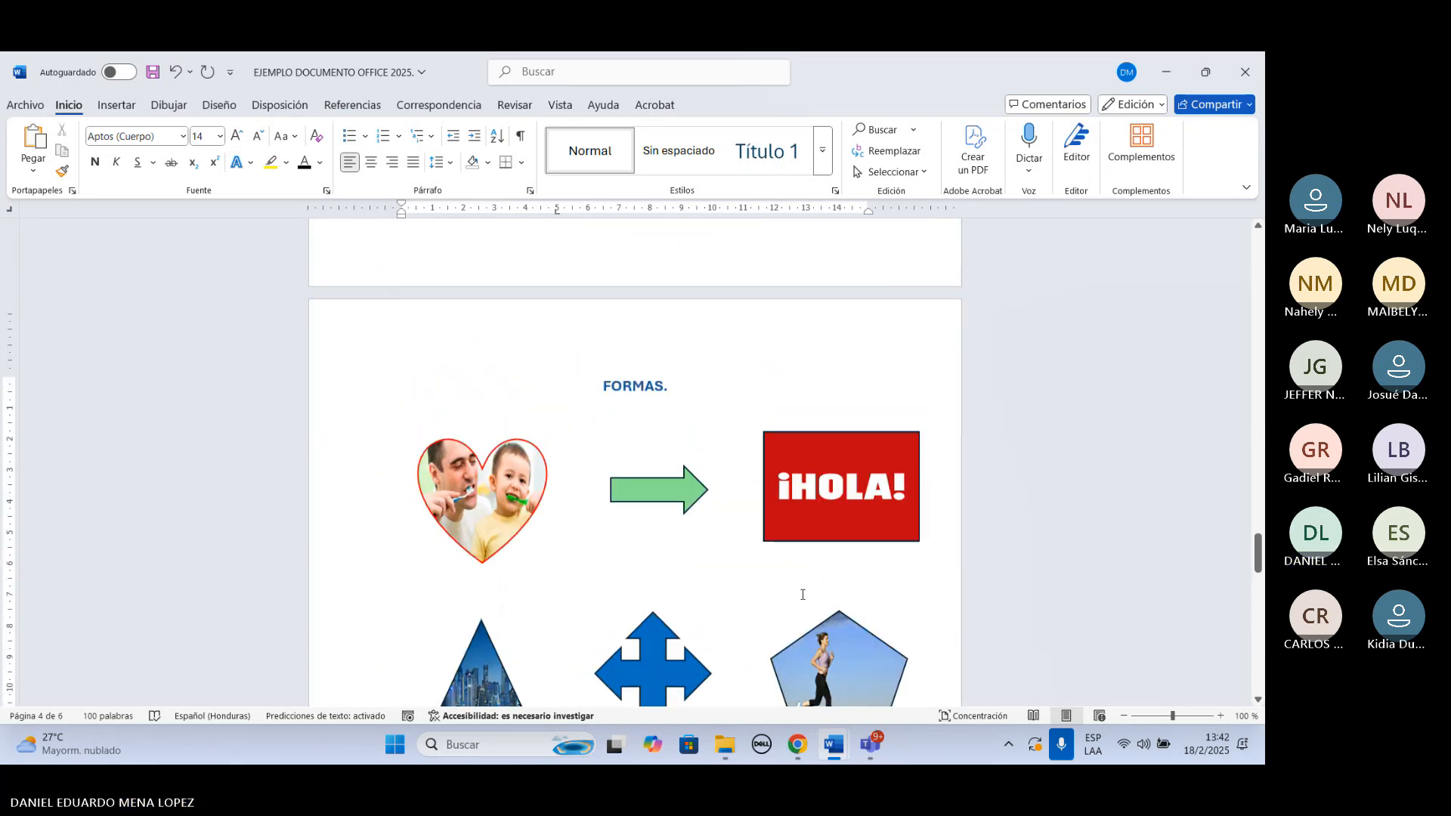
pyautogui.scroll(1, 807, 593)
pyautogui.scroll(-4, 837, 589)
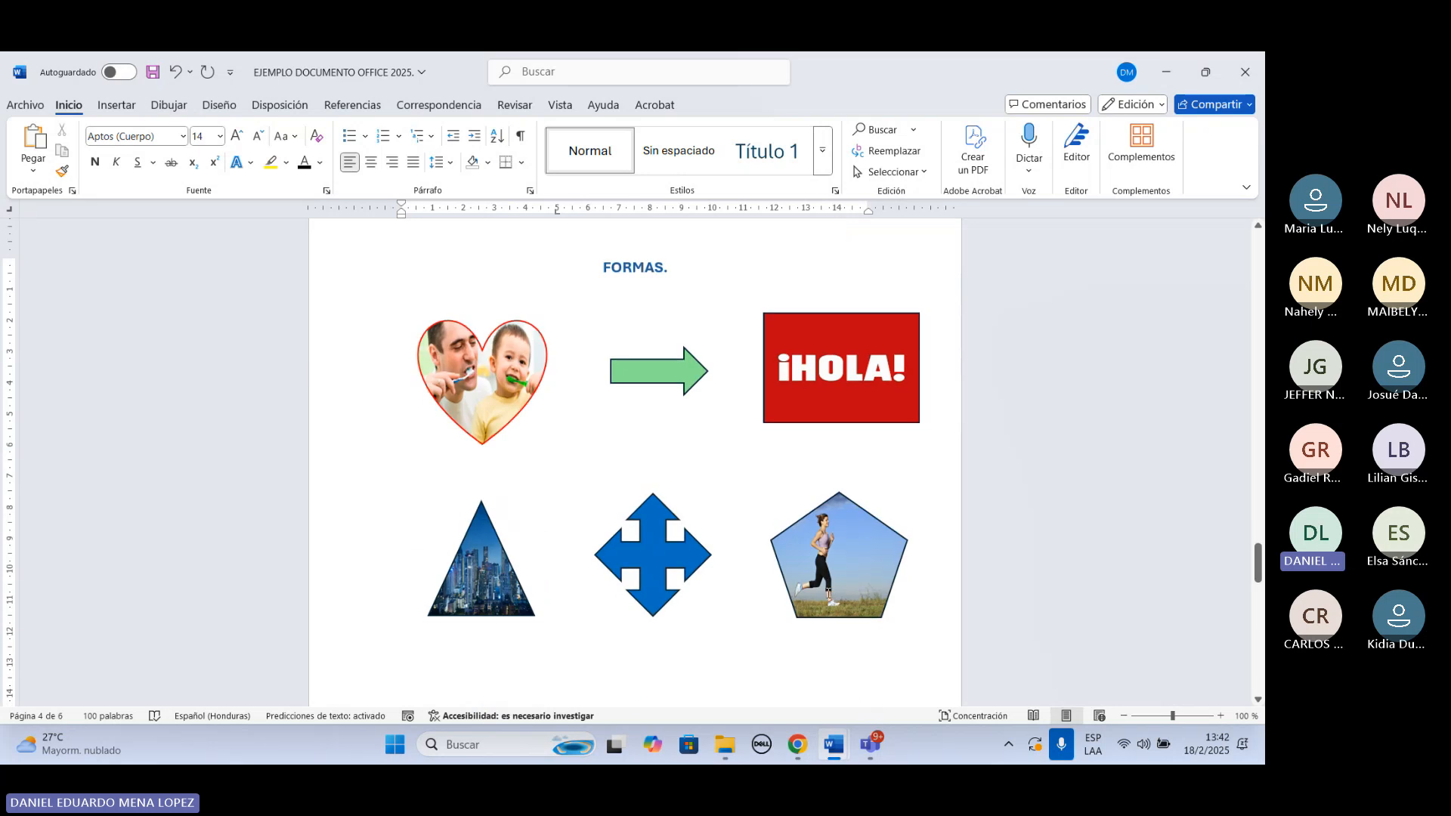
pyautogui.scroll(-6, 823, 618)
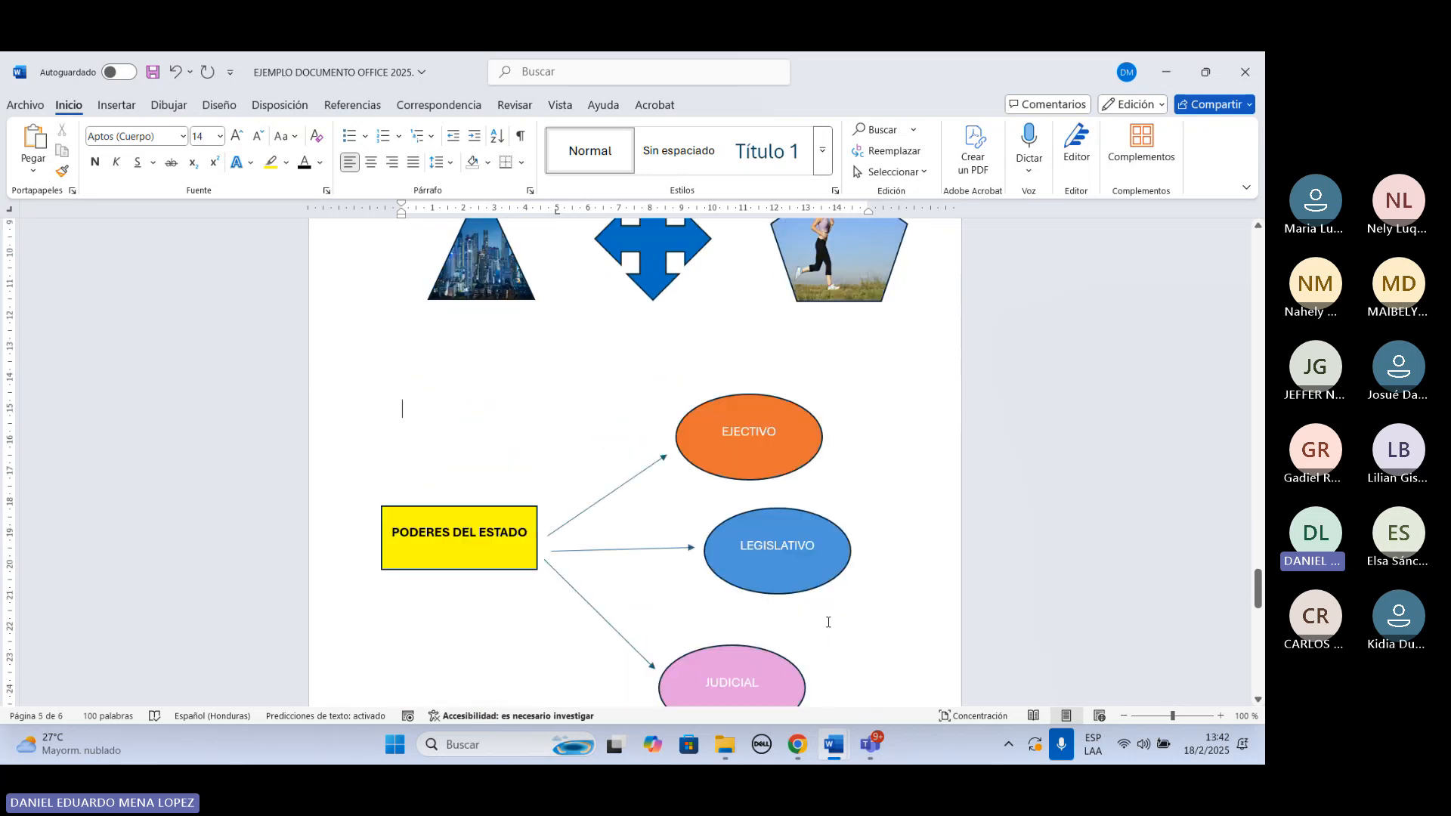
pyautogui.scroll(-5, 762, 563)
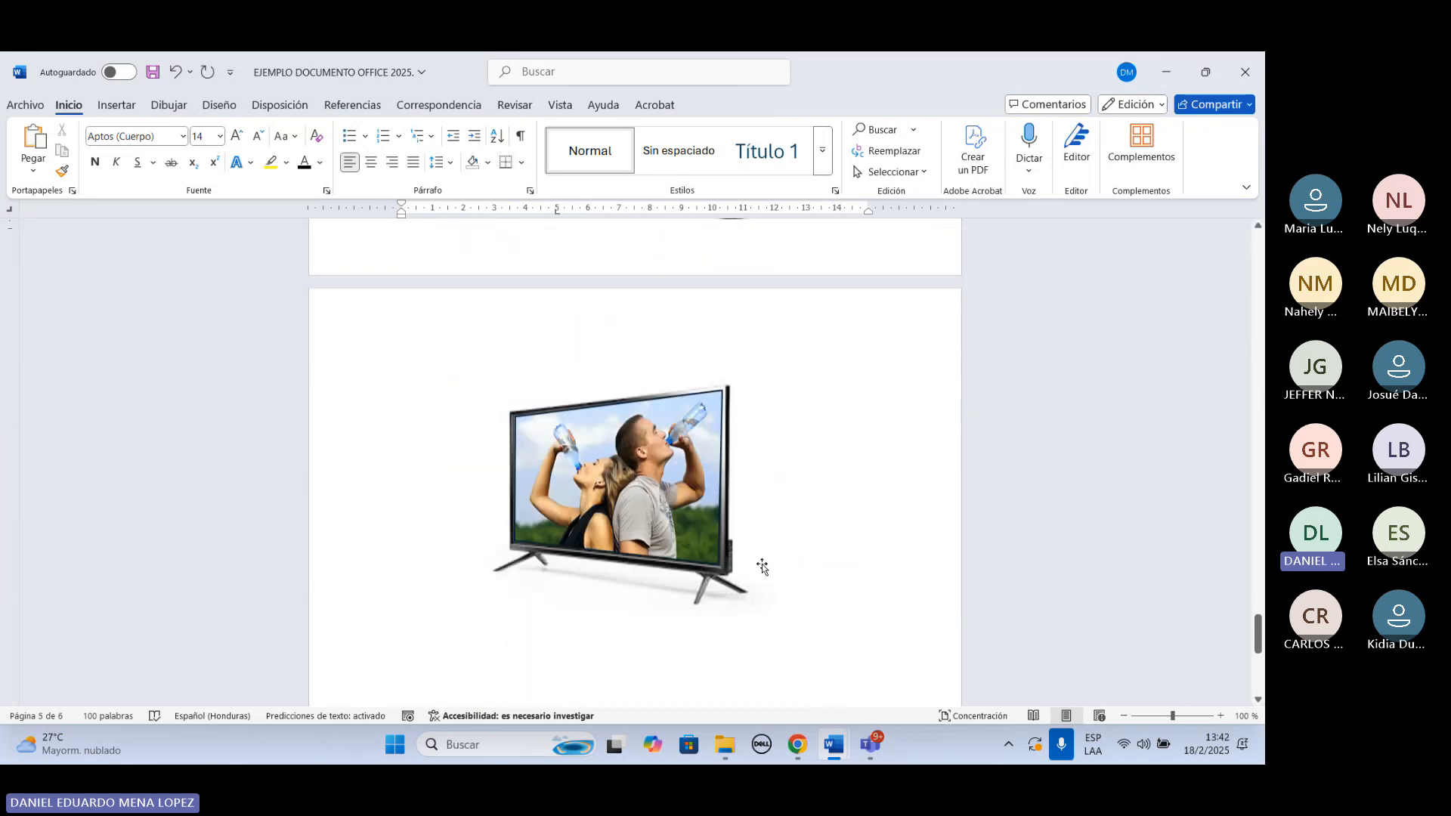
# Write the heading SMARTART on the centred line below the TV picture.
pyautogui.click(703, 503)
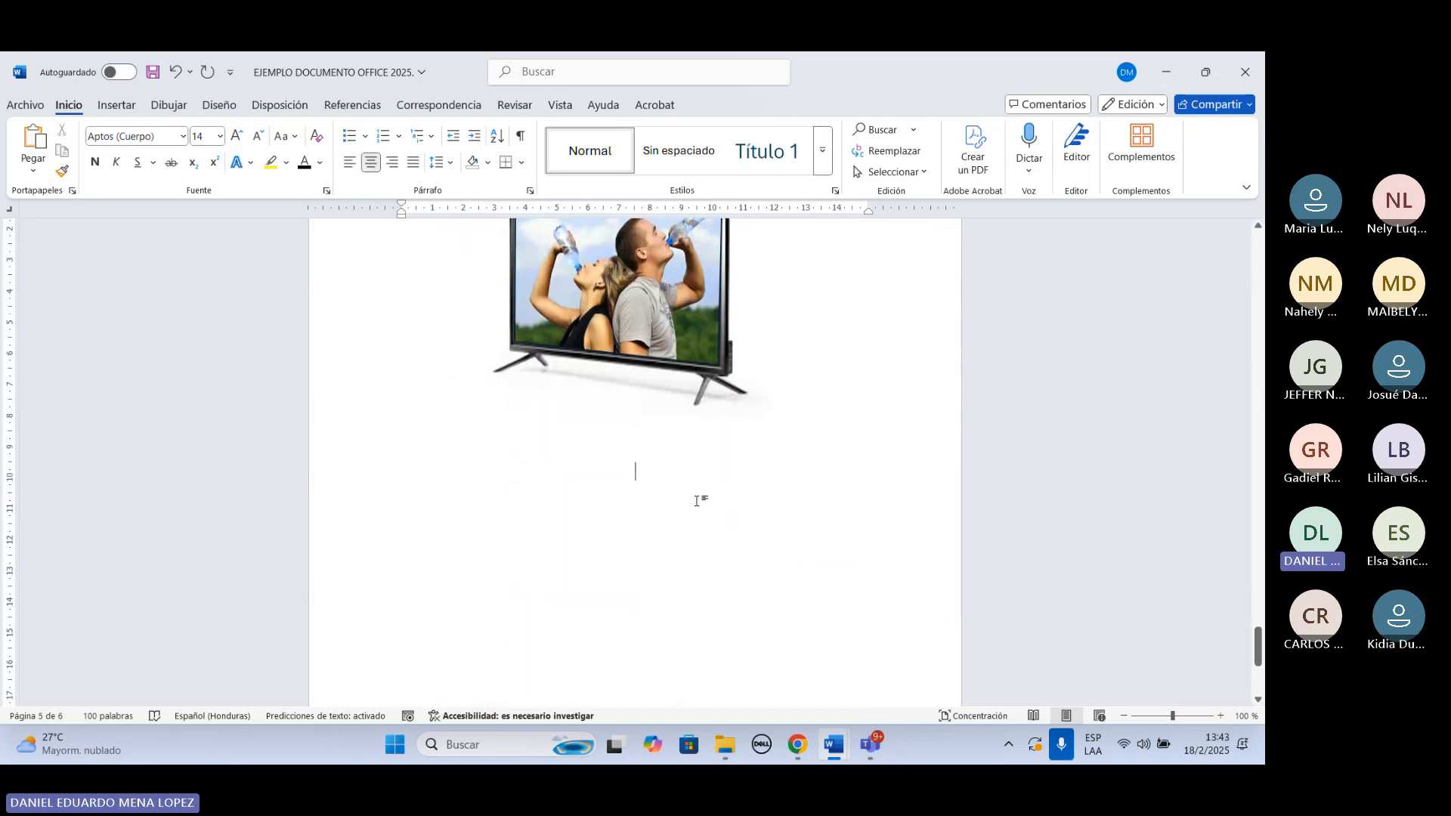
pyautogui.click(117, 105)
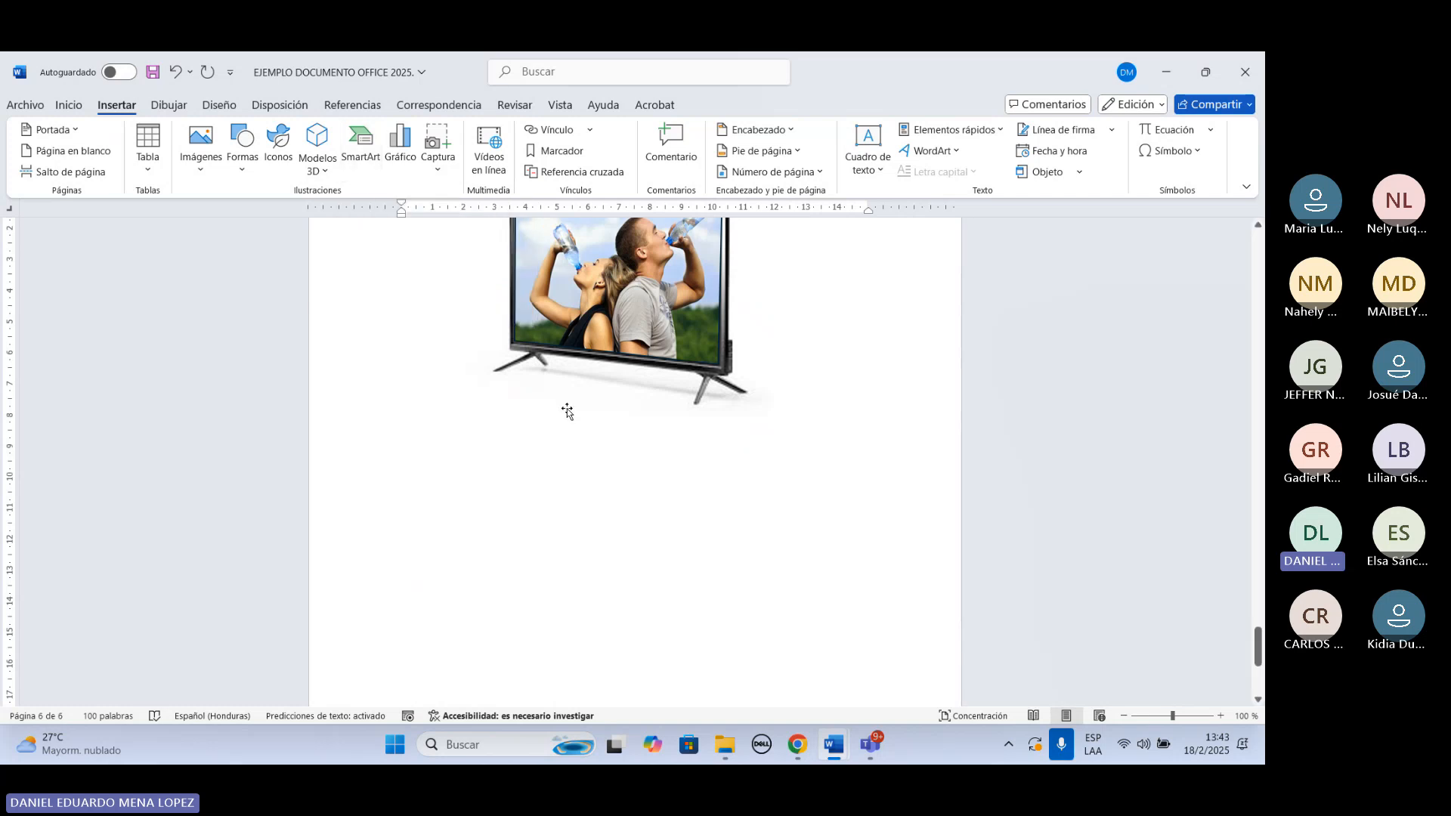
pyautogui.write('SMART')
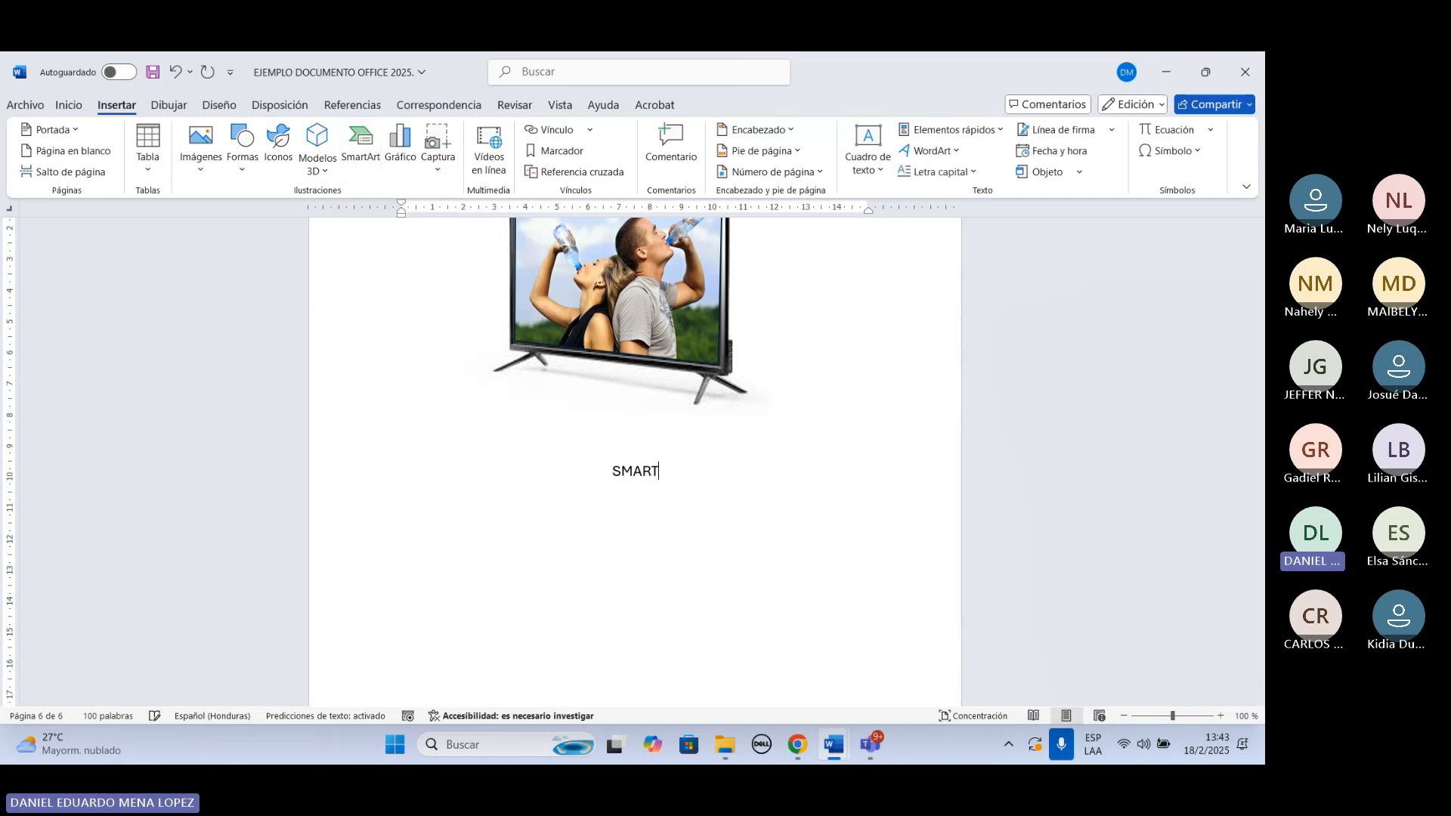
pyautogui.write('ART')
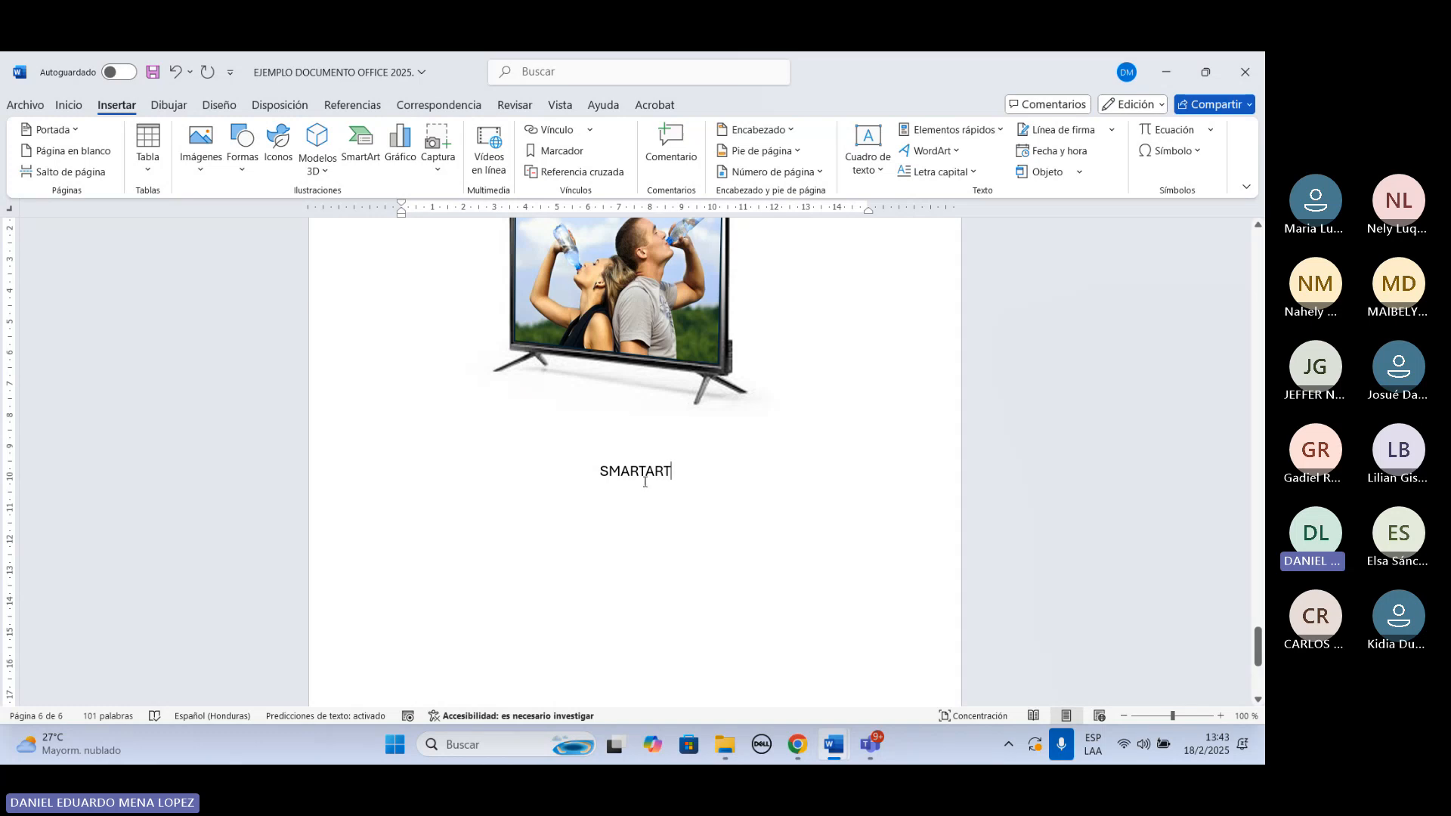
# Format the SMARTART heading in bold with the dark blue theme colour and a font size of 18.
pyautogui.moveTo(671, 472); pyautogui.dragTo(606, 472)
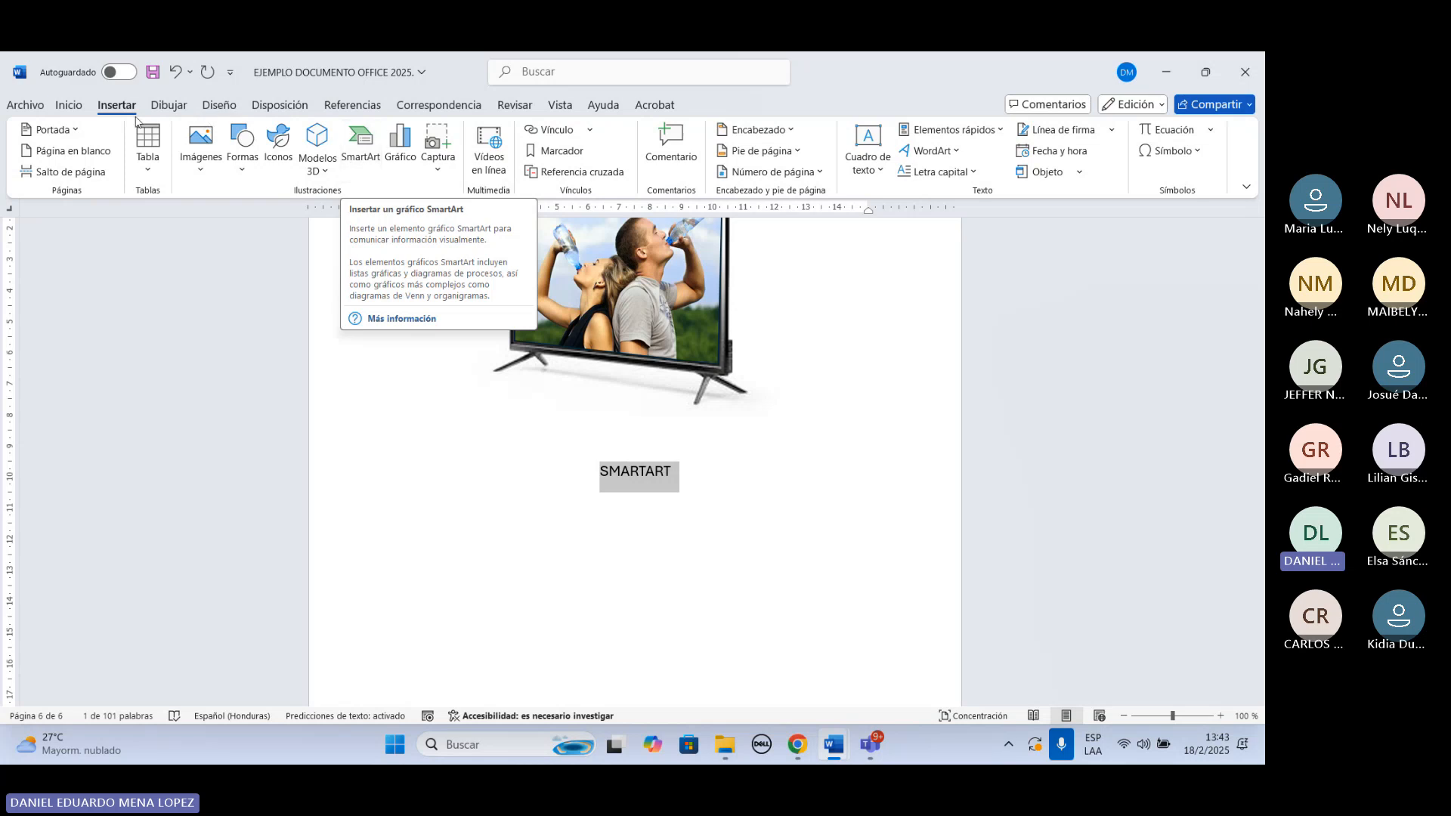
pyautogui.click(69, 105)
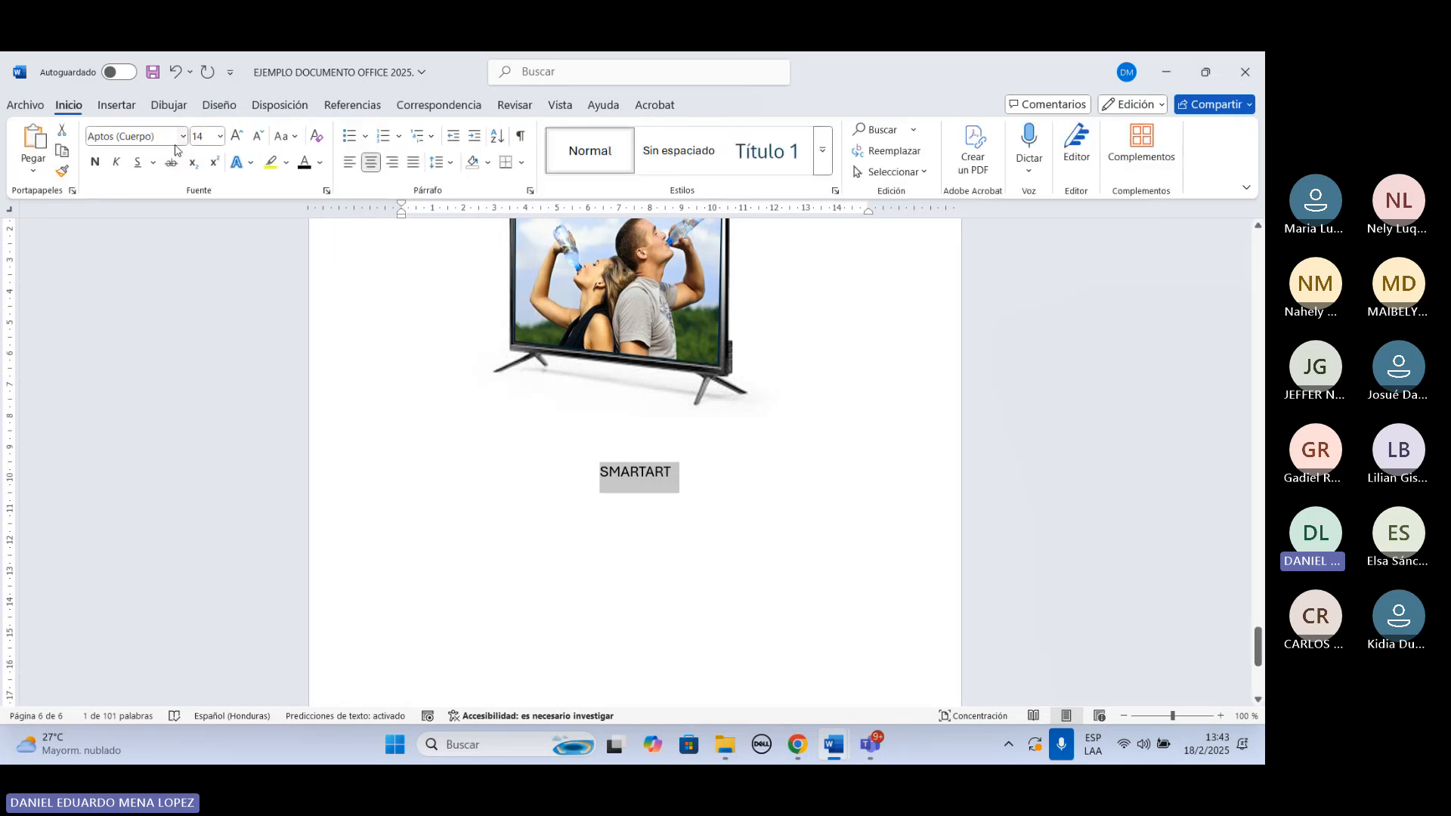
pyautogui.click(319, 162)
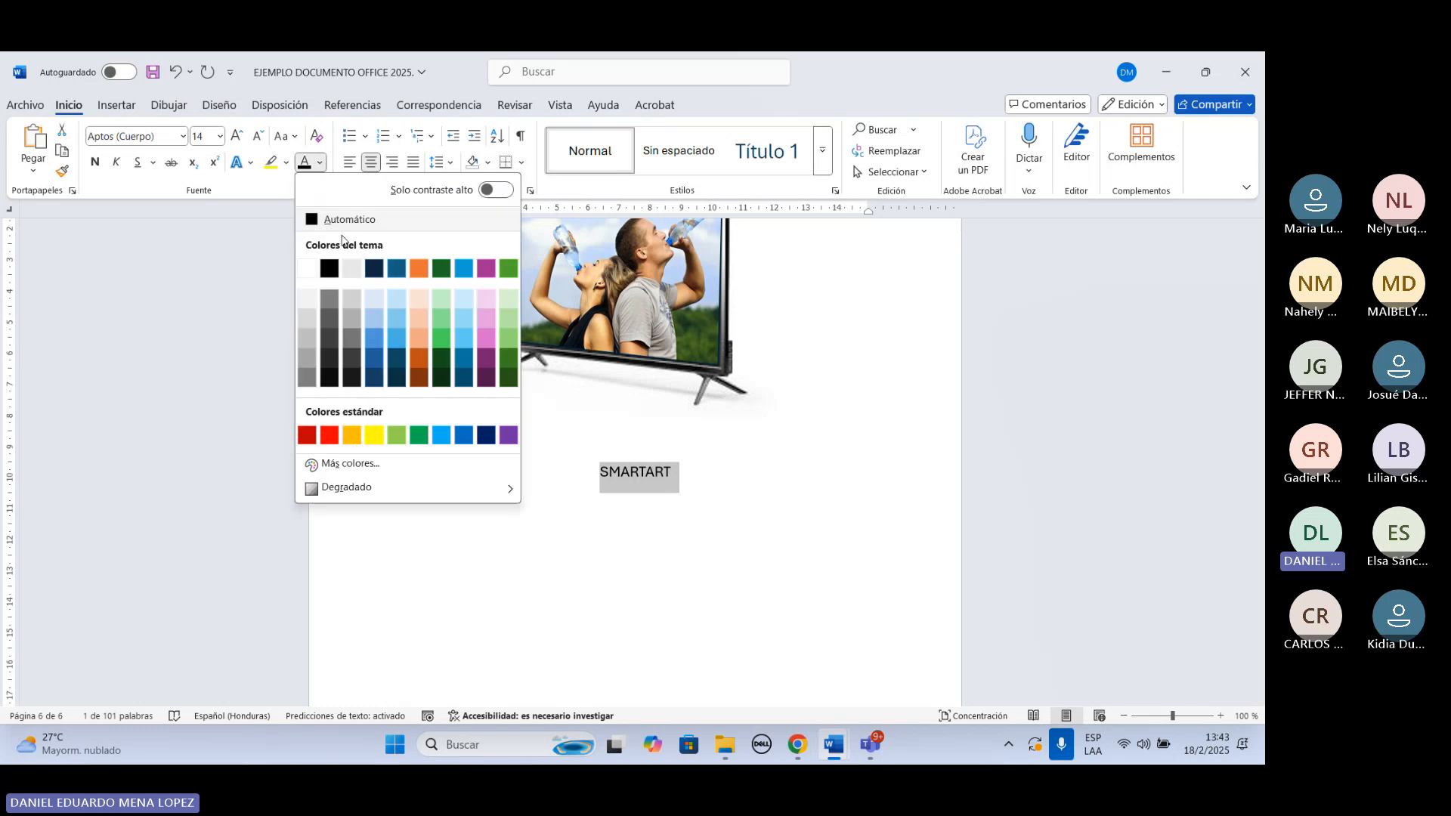
pyautogui.click(397, 269)
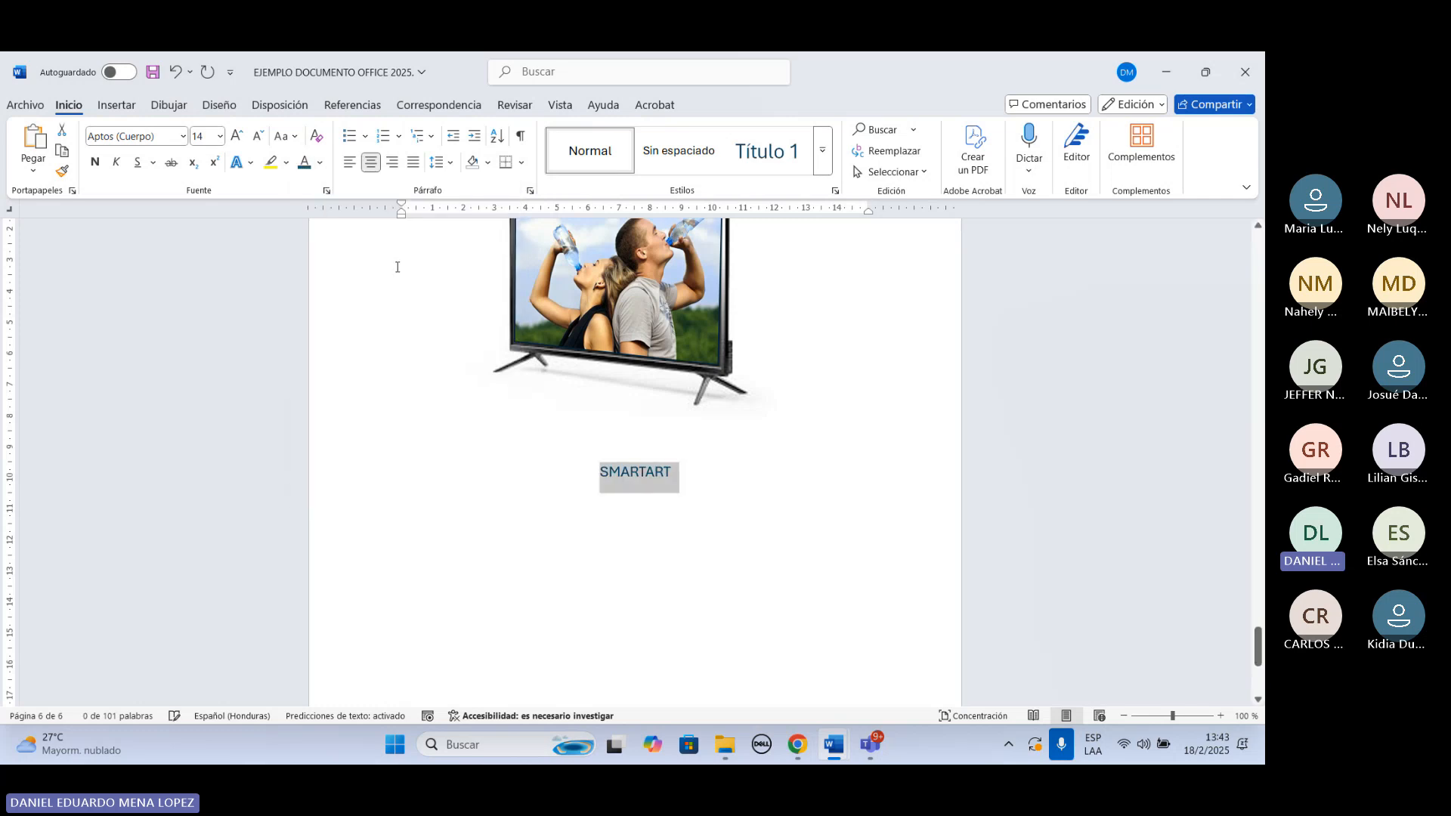
pyautogui.click(95, 162)
pyautogui.click(238, 136)
pyautogui.click(238, 136)
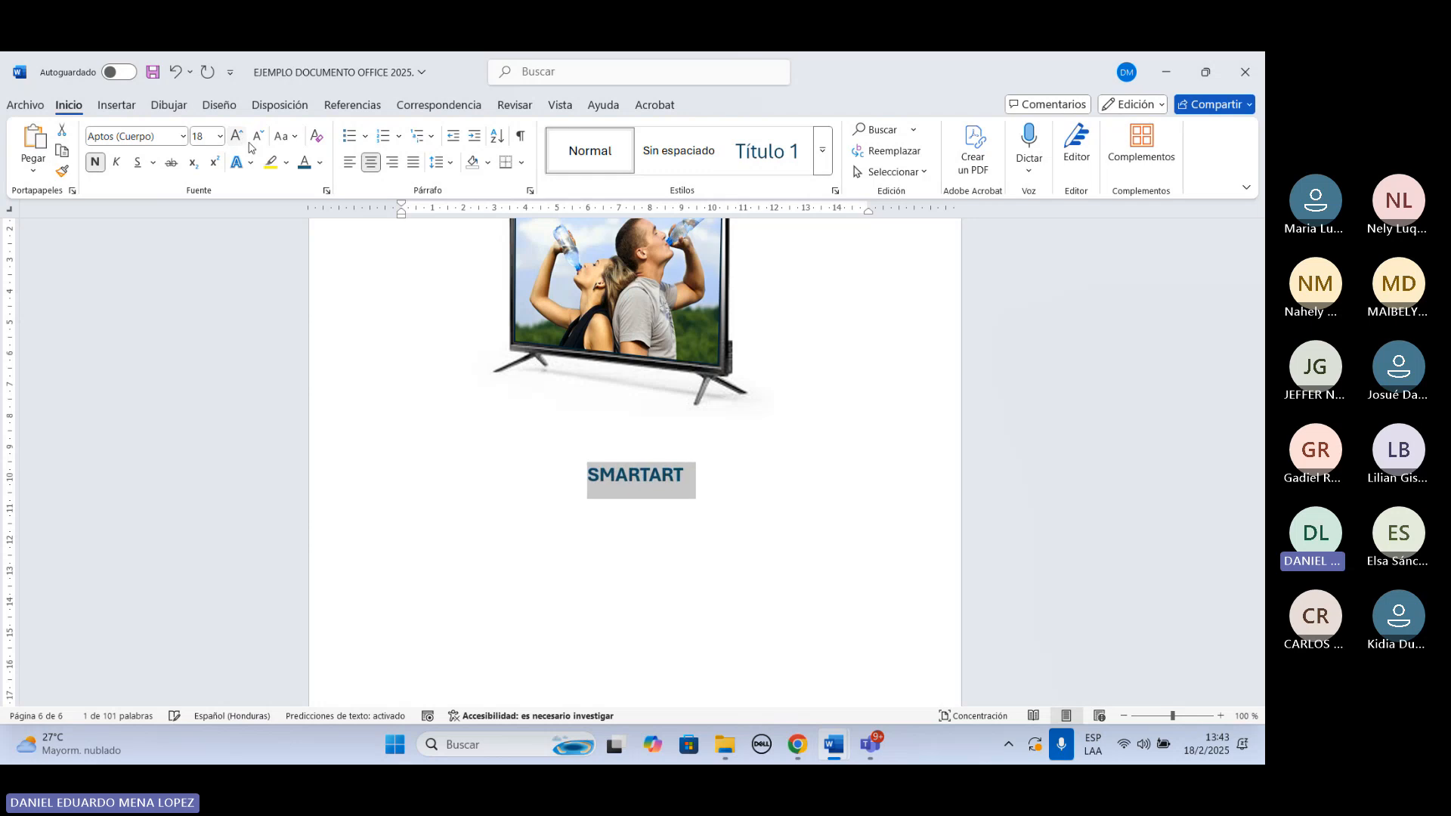
# Add a full stop to the end of the SMARTART heading and start a left-aligned line below it.
pyautogui.click(557, 443)
pyautogui.click(684, 476)
pyautogui.write('.')
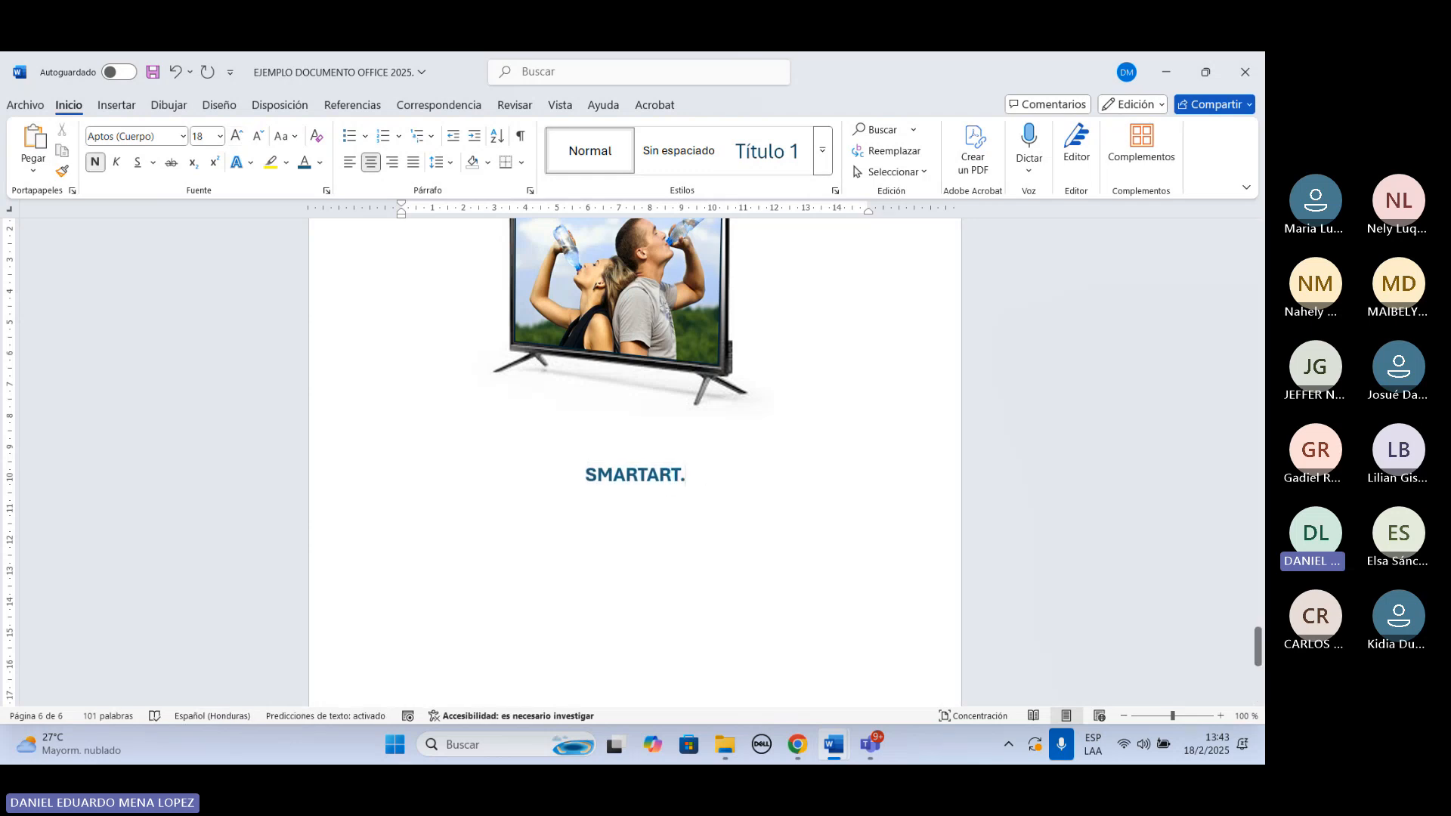
pyautogui.press('Return')
pyautogui.hotkey('ctrl', 'q')
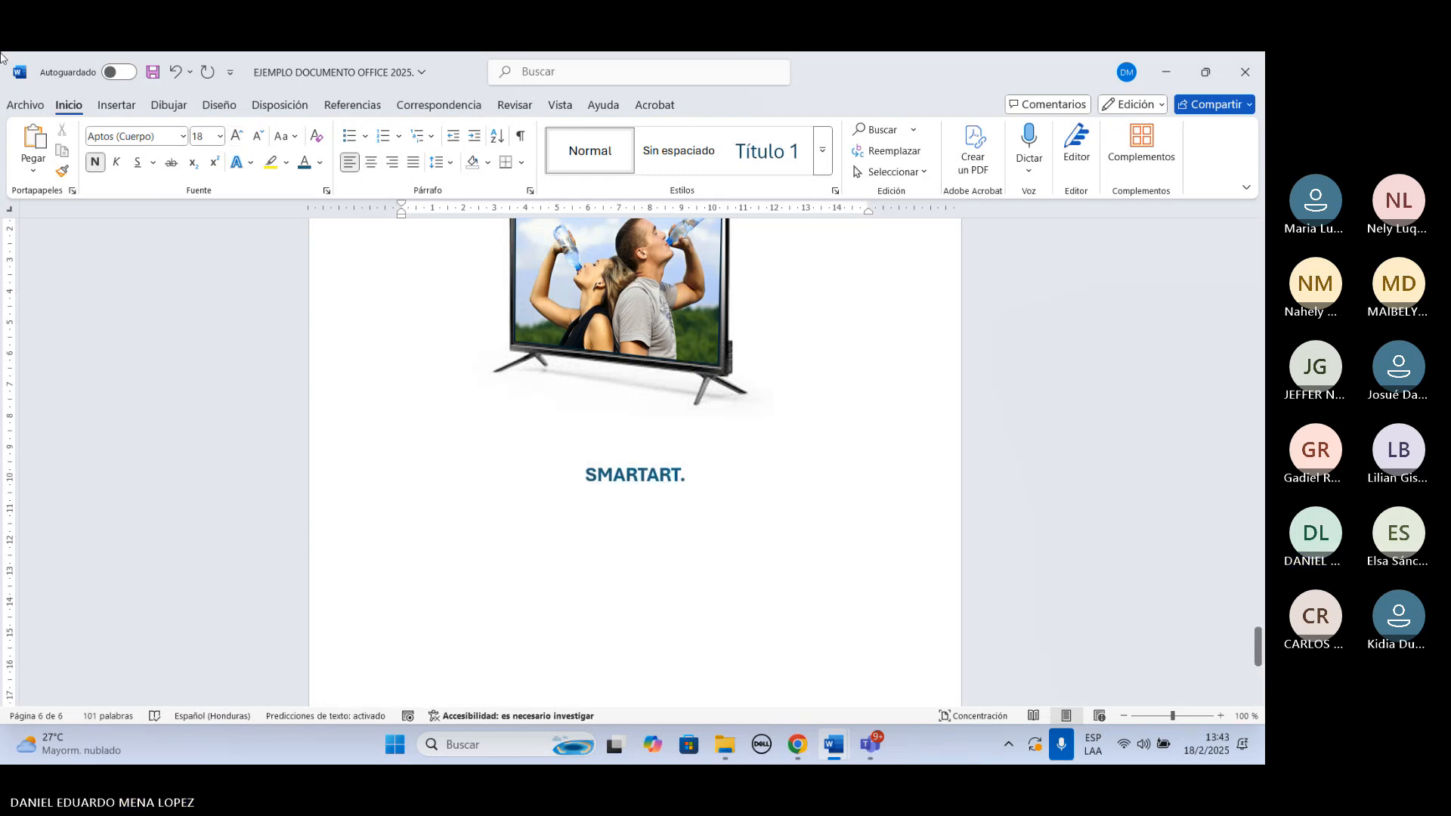
# Examine the SmartArt command's description and the rectangle and three ellipses of the PODERES DEL ESTADO diagram.
pyautogui.click(125, 106)
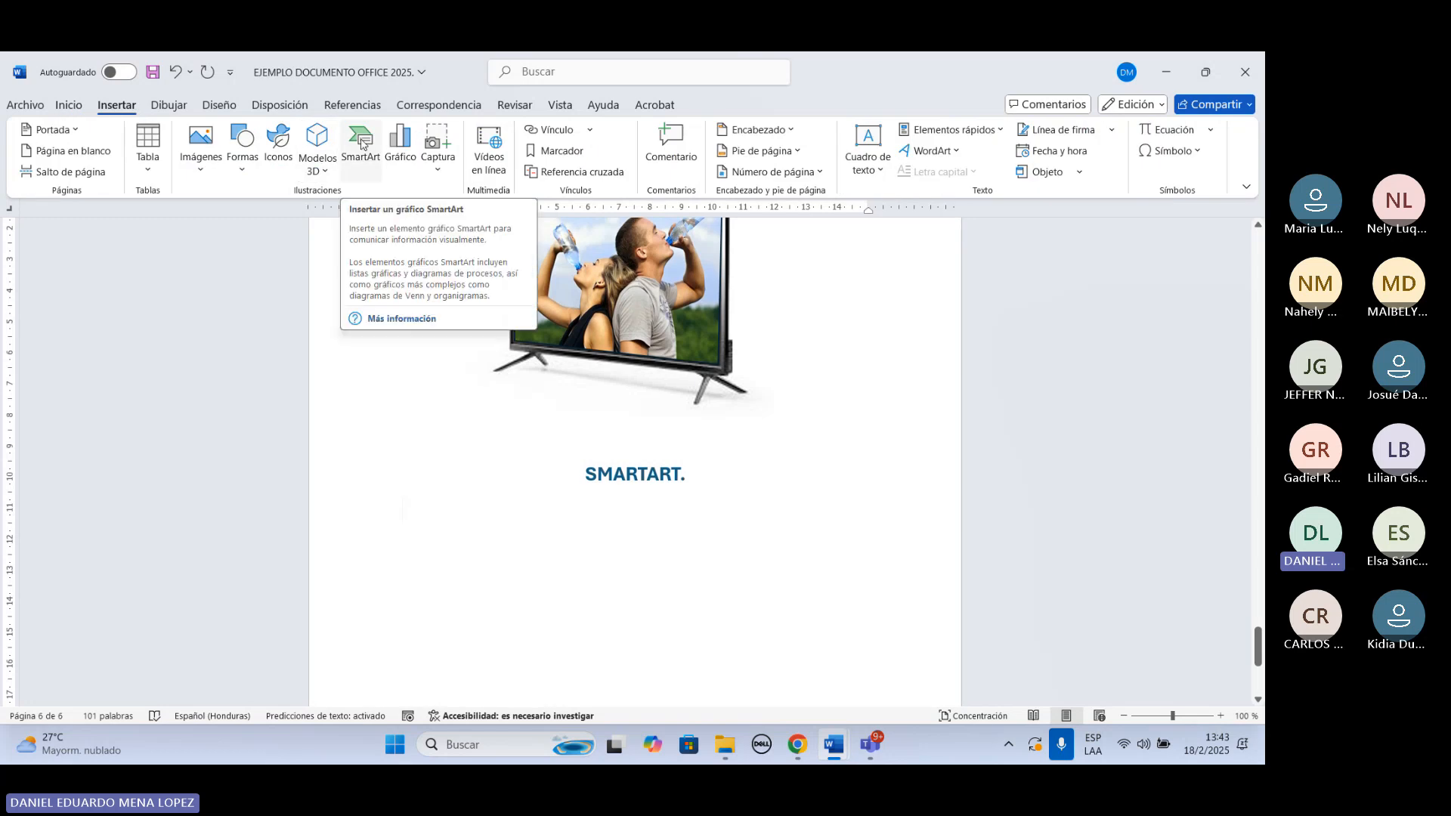
pyautogui.click(373, 472)
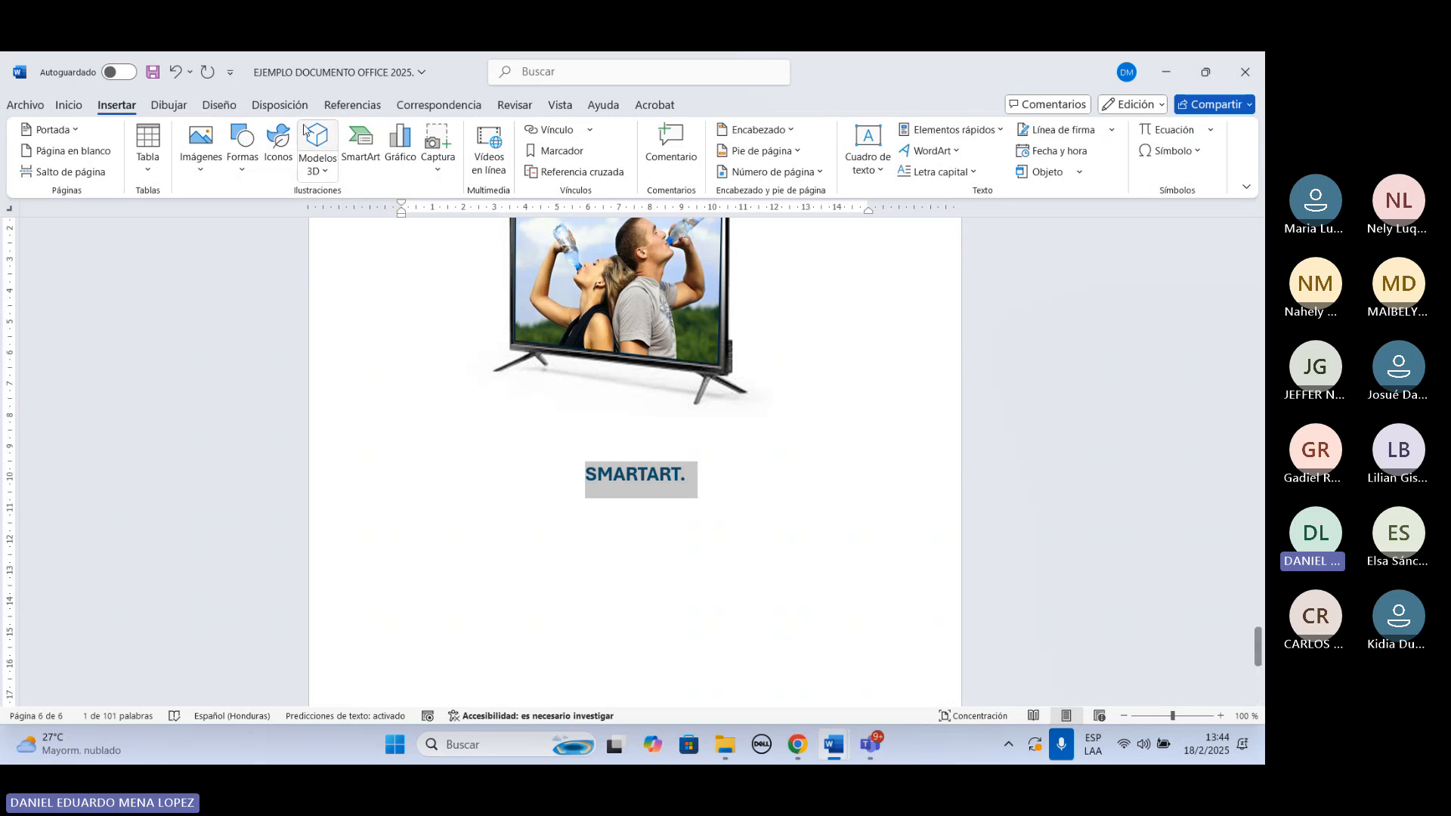
pyautogui.scroll(10, 831, 499)
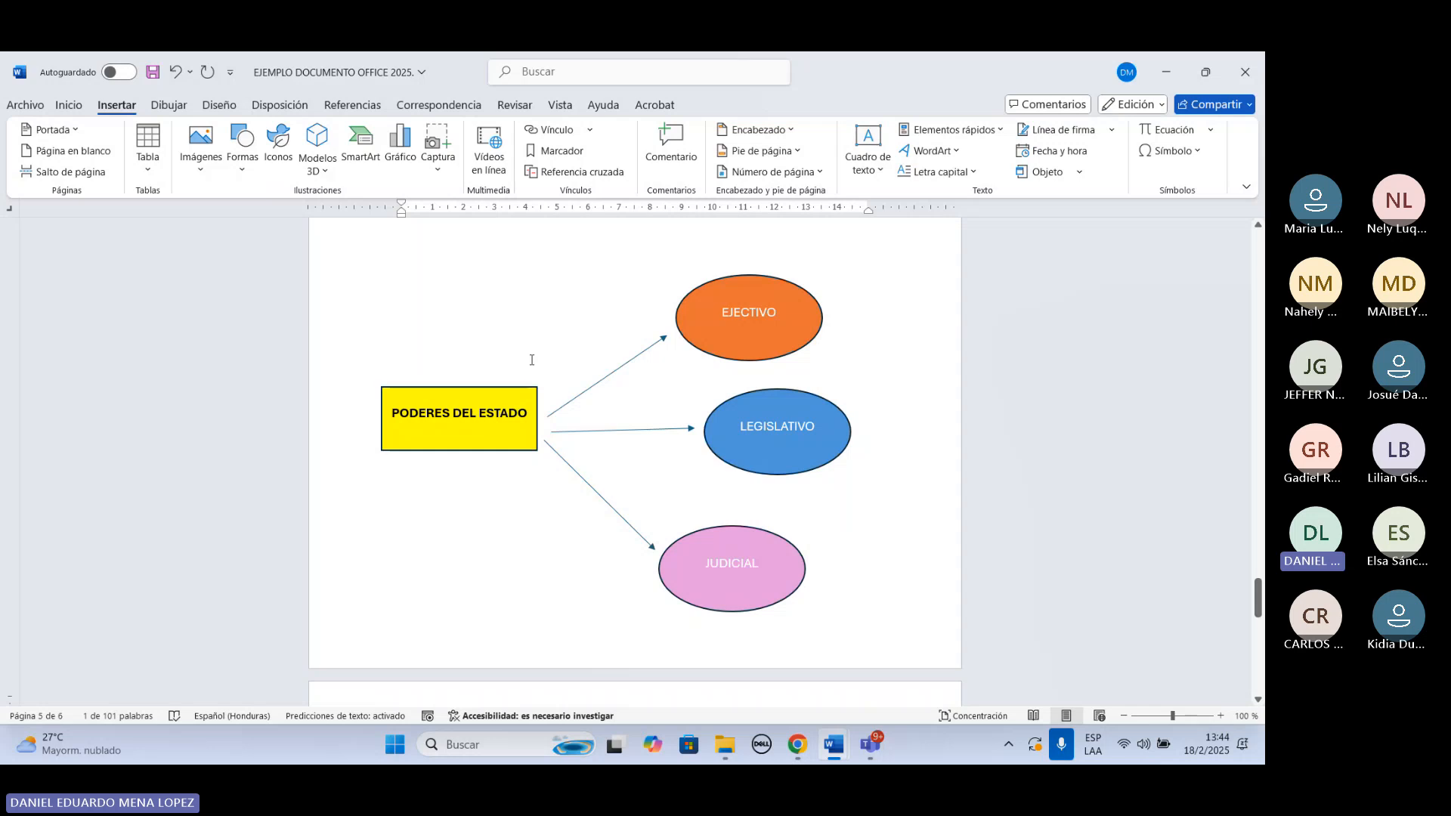
pyautogui.click(457, 415)
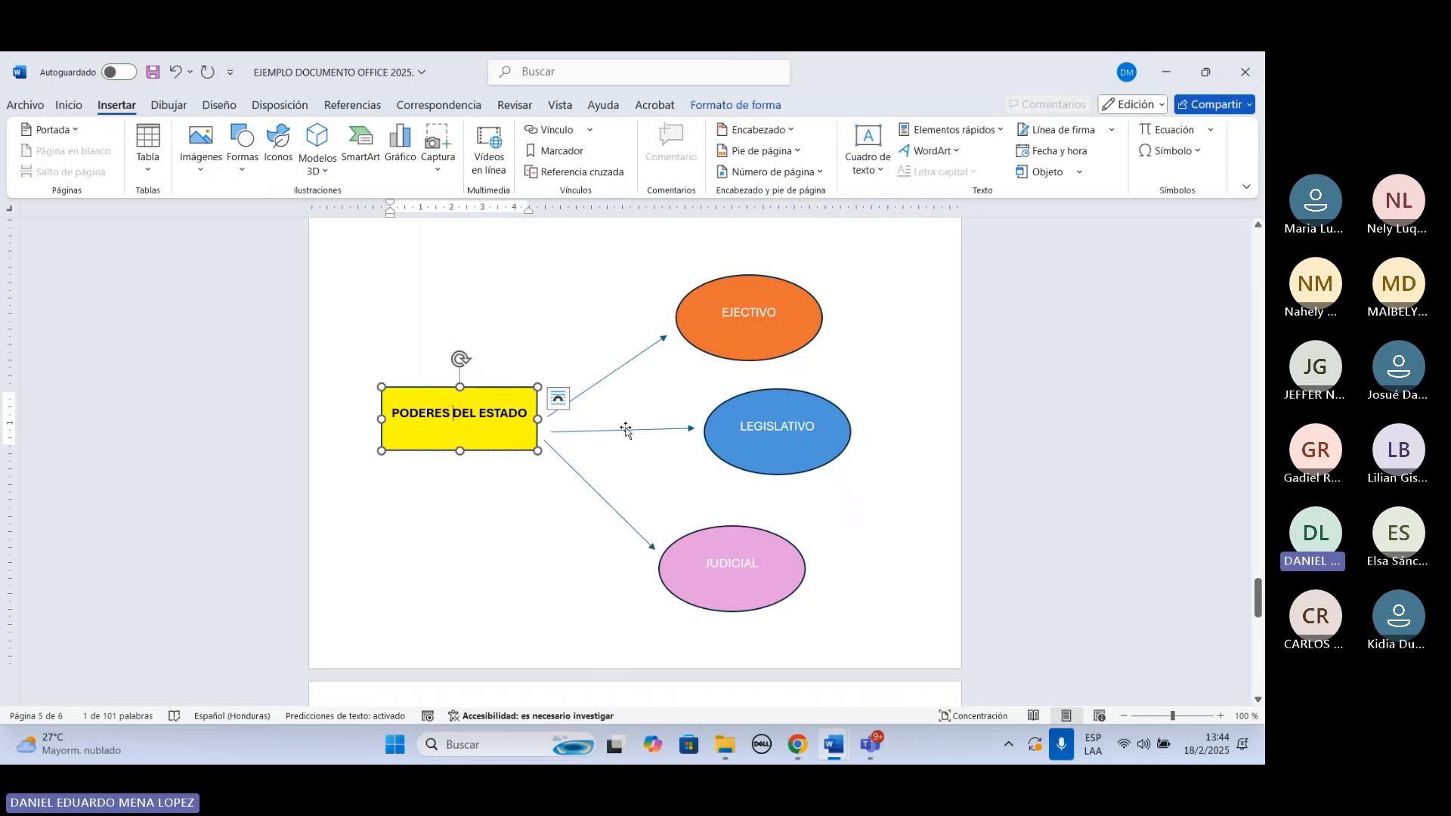
pyautogui.click(738, 343)
pyautogui.click(764, 442)
pyautogui.click(724, 579)
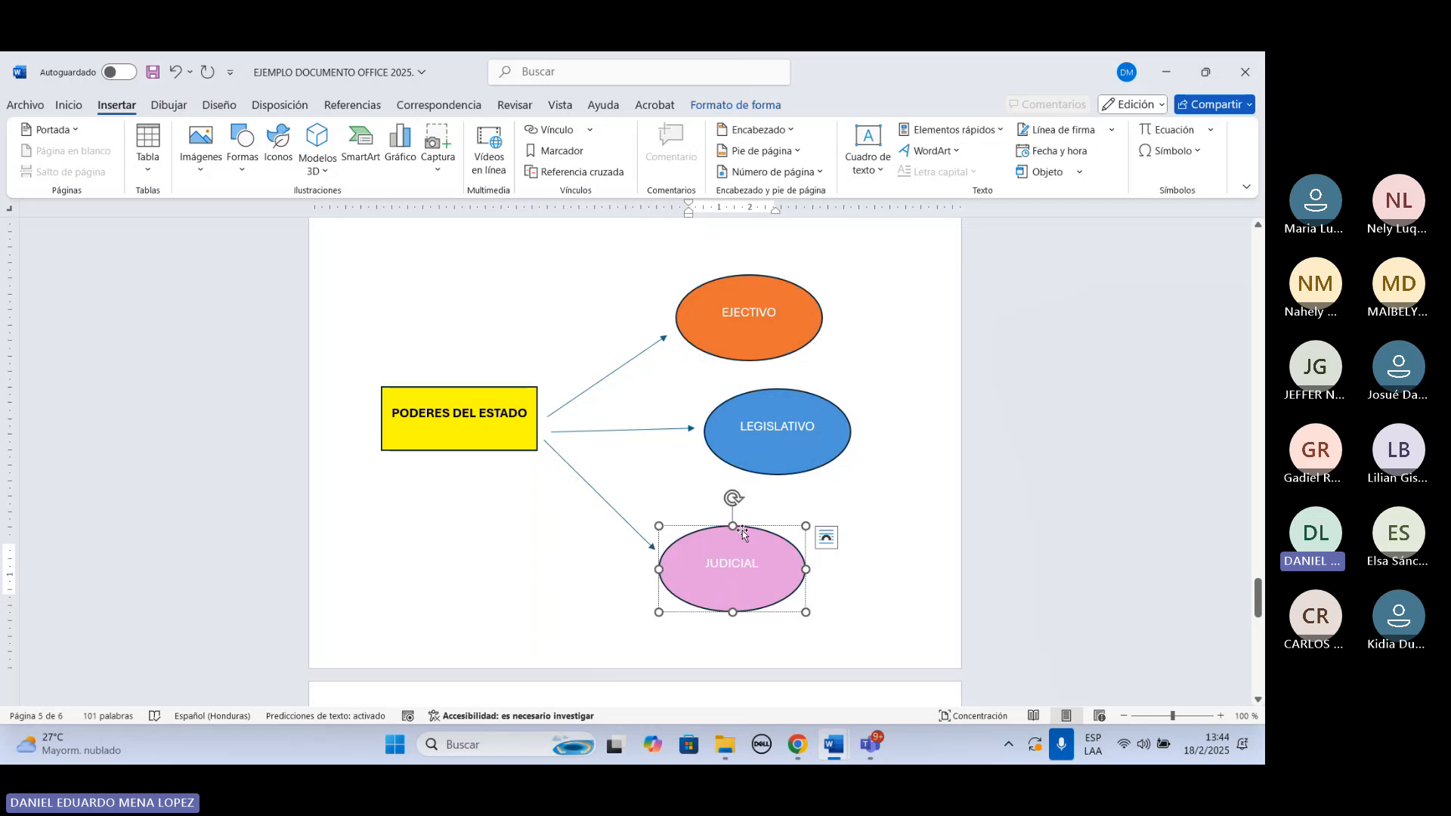
pyautogui.scroll(-10, 742, 530)
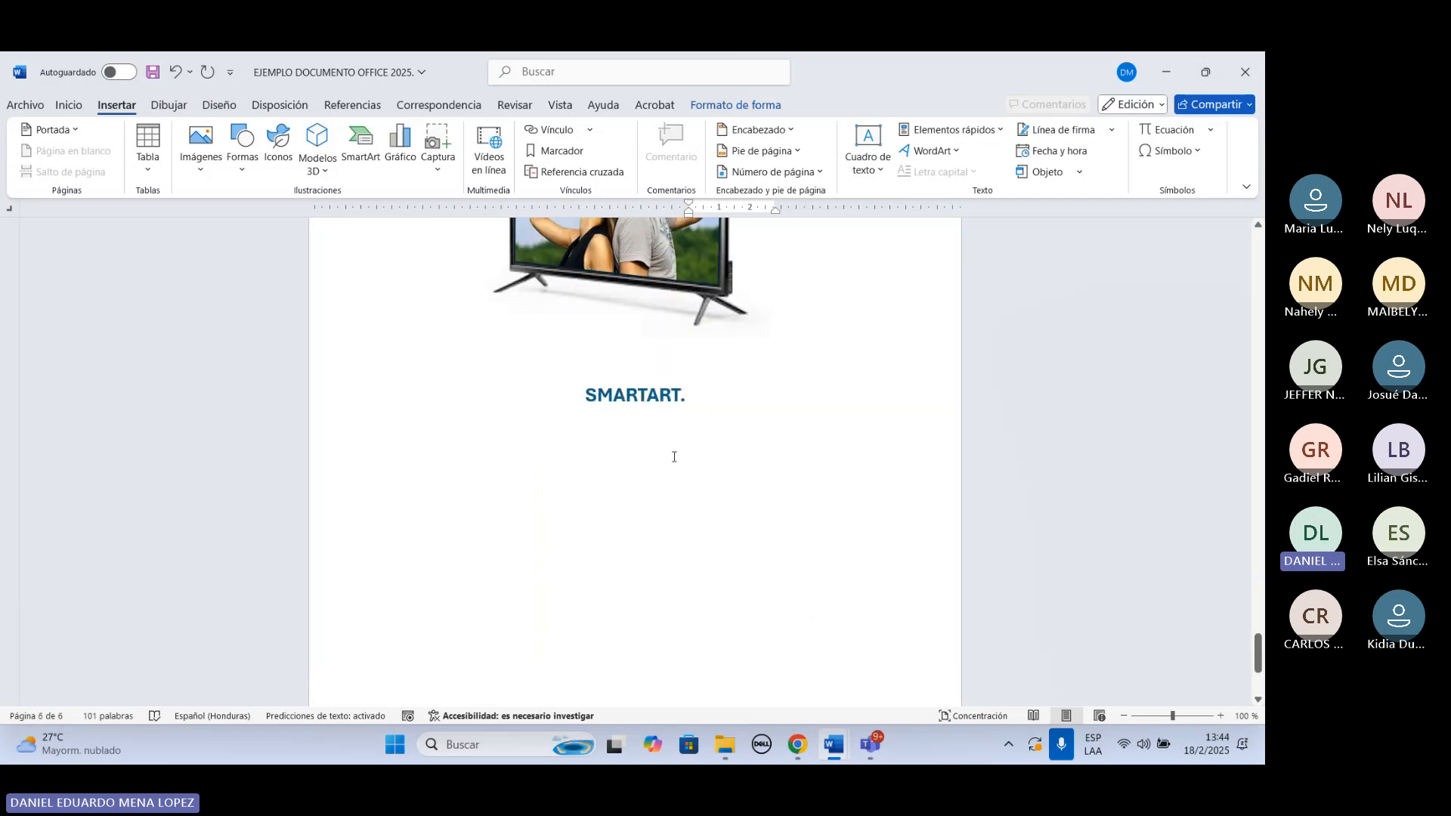
# Open the SmartArt chooser from the empty line below the SMARTART heading and browse layout categories such as Listas, Procesos, Ciclos and Jerarquía.
pyautogui.click(672, 457)
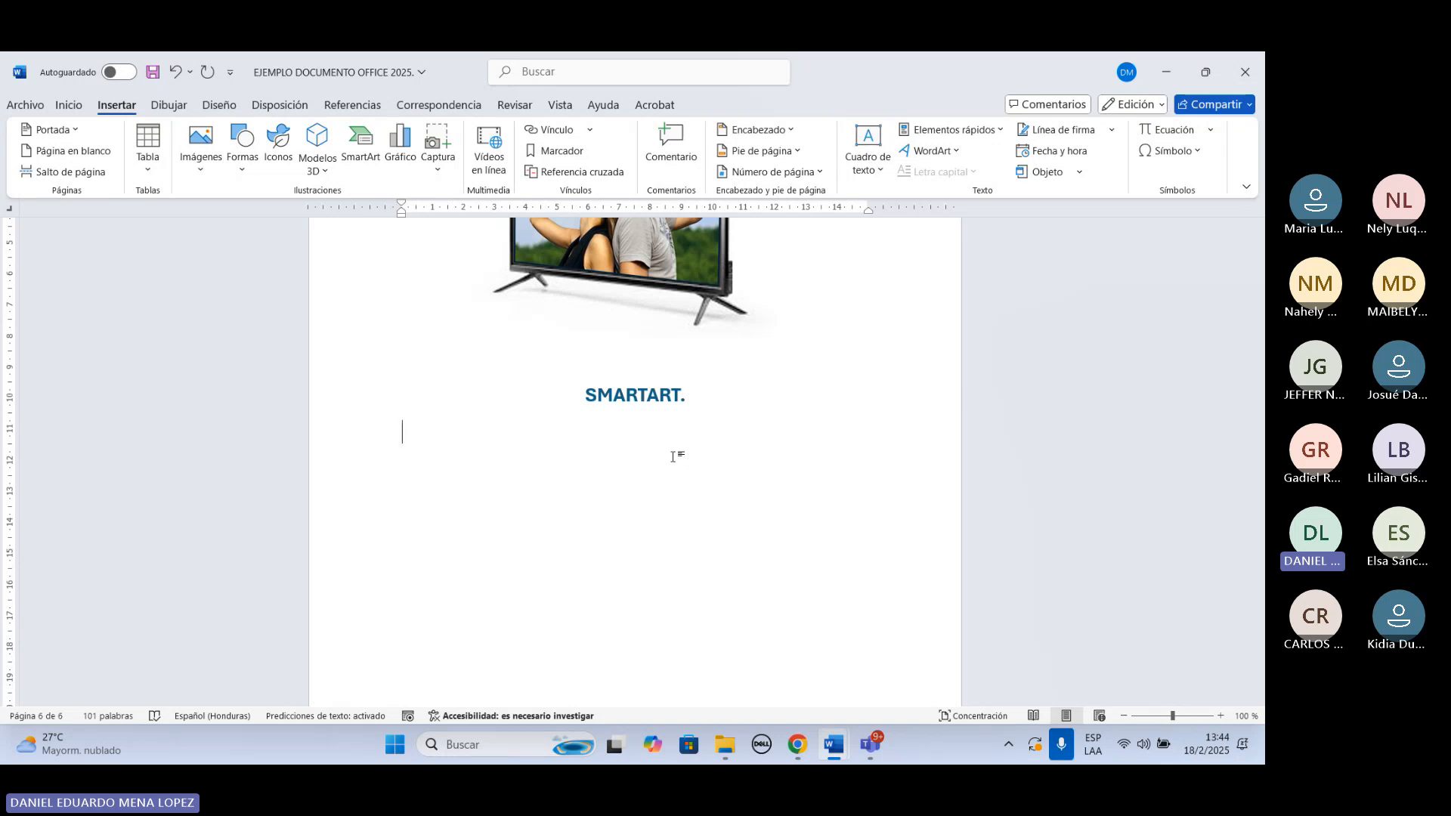
pyautogui.click(370, 164)
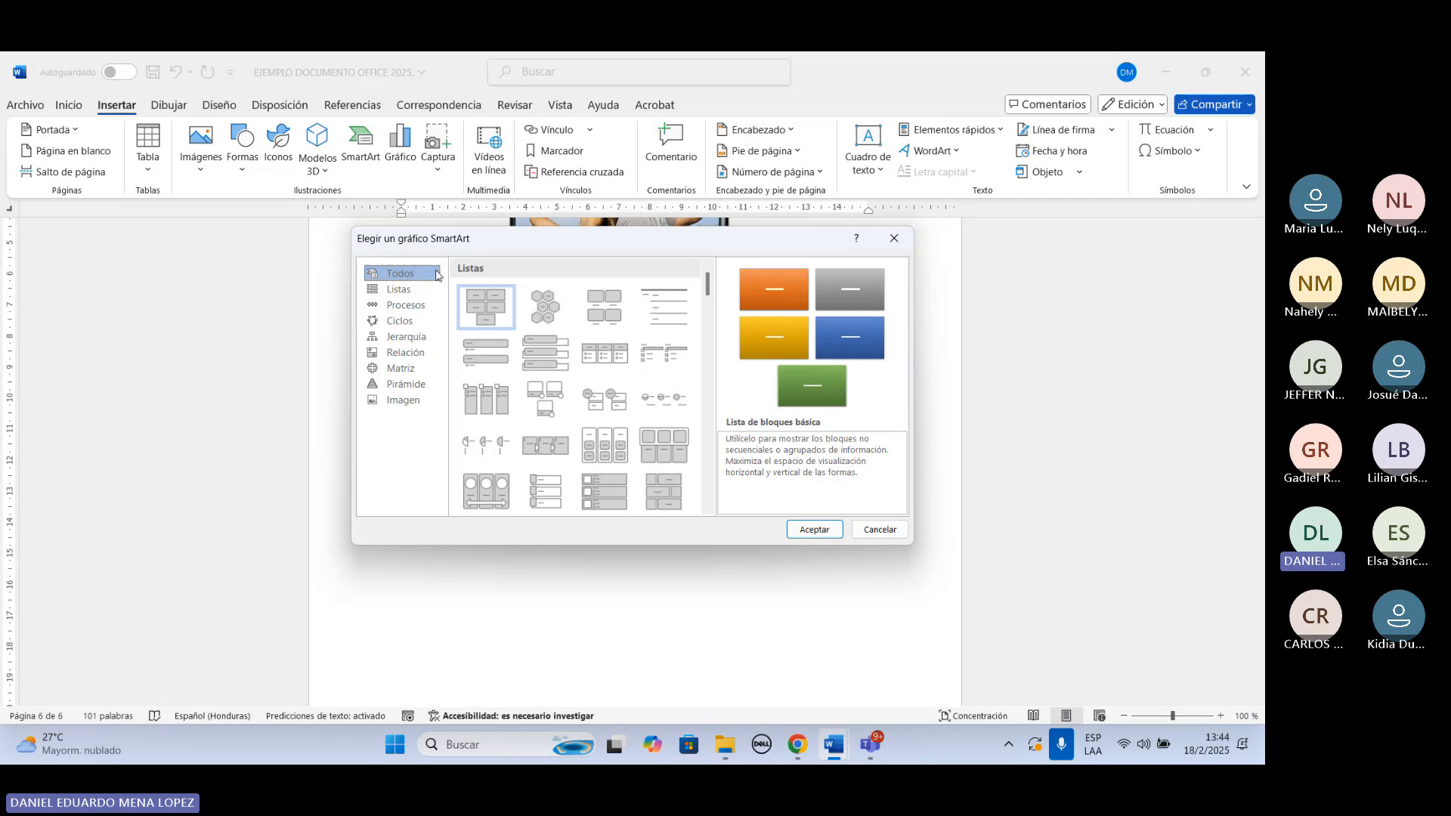
pyautogui.click(412, 293)
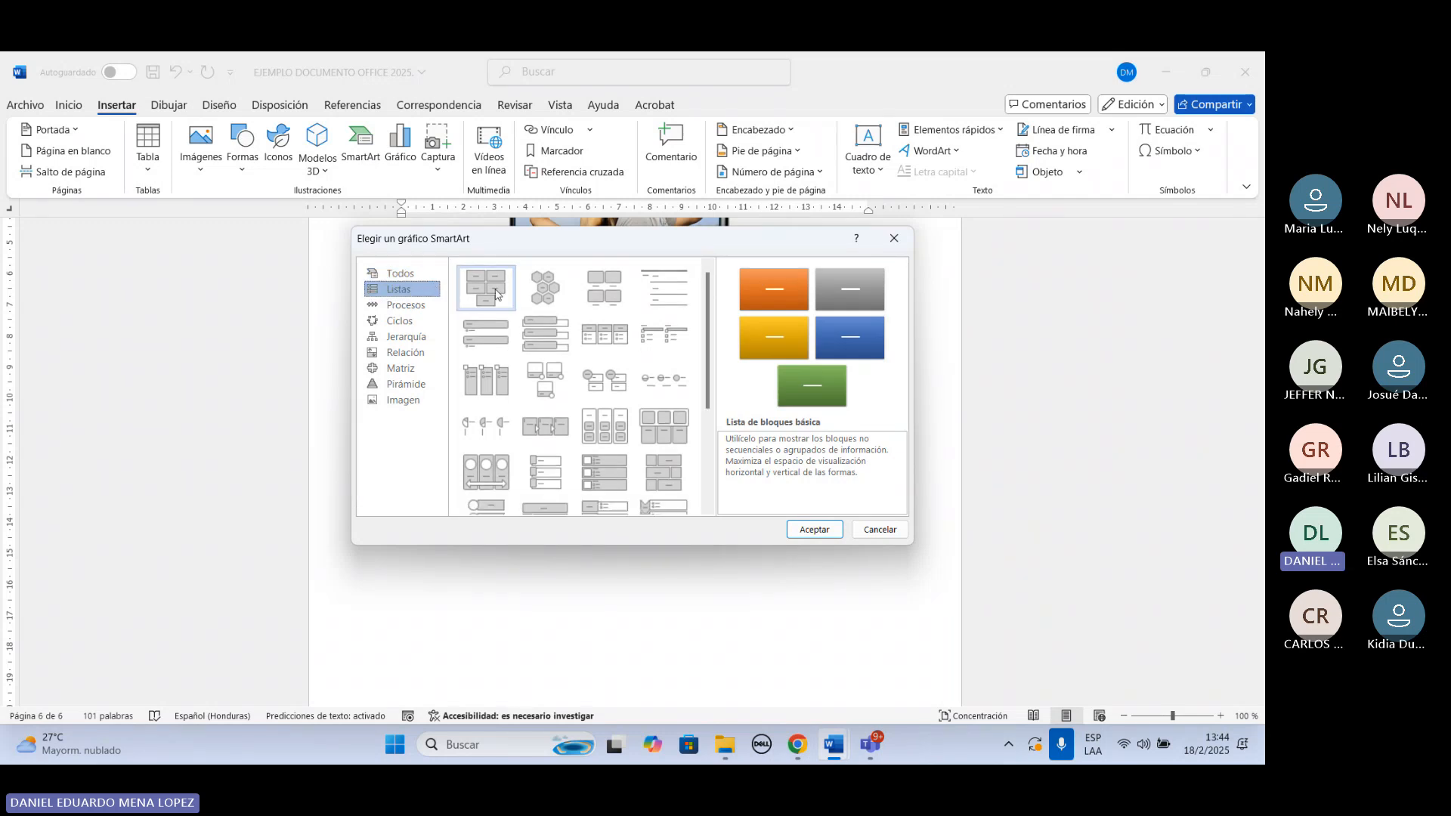
pyautogui.scroll(-3, 584, 329)
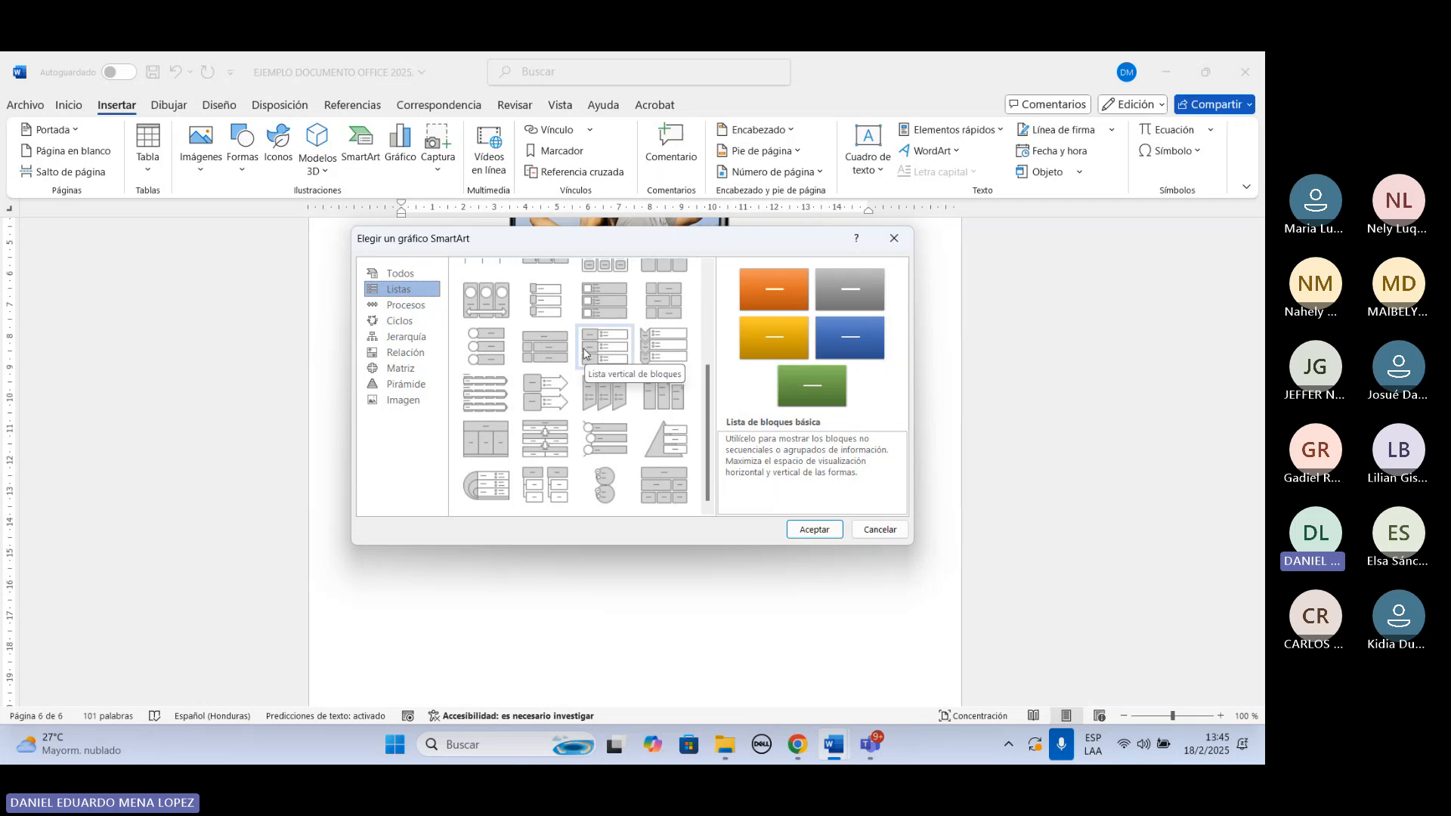
pyautogui.click(417, 306)
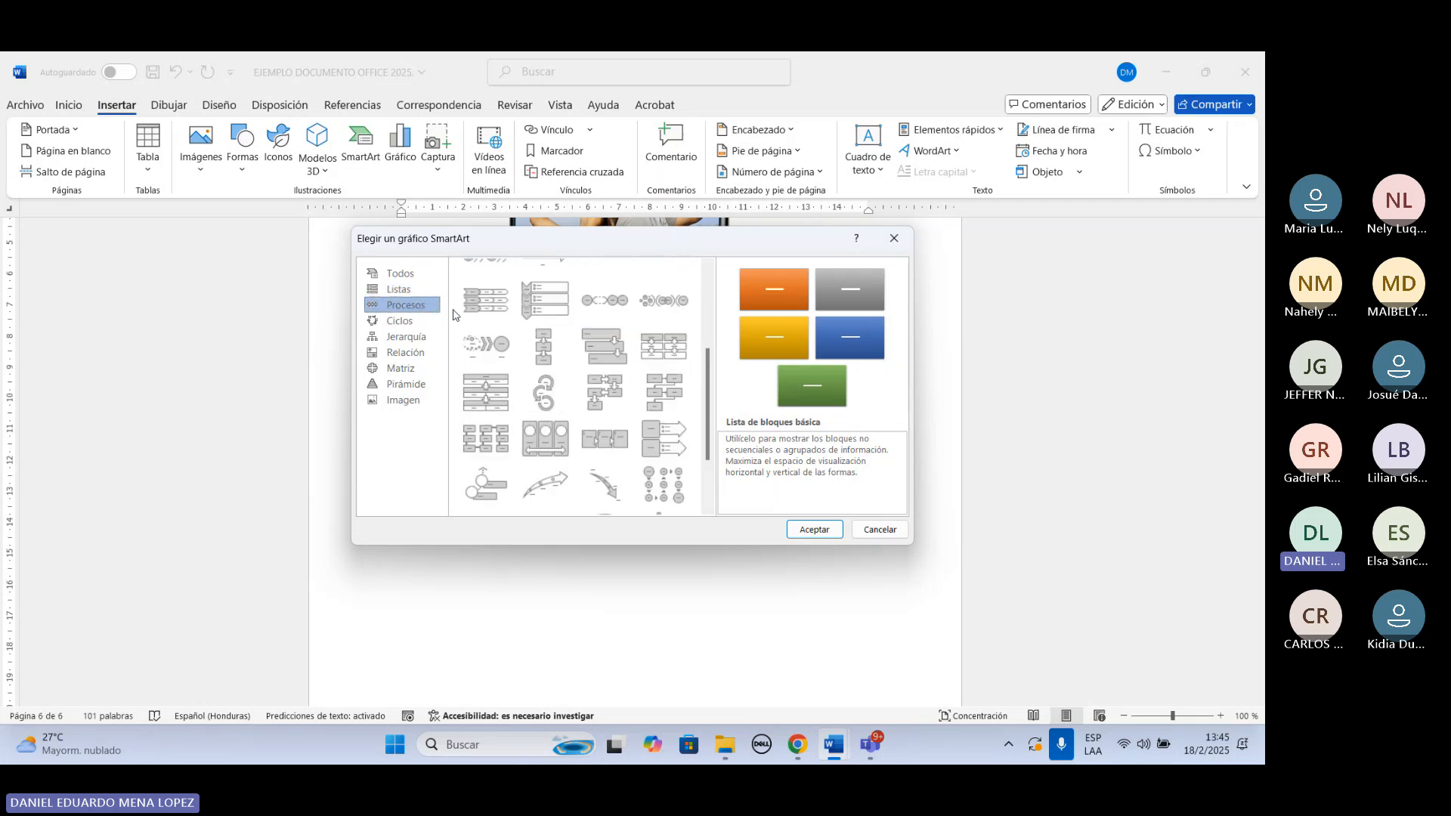
pyautogui.scroll(3, 574, 362)
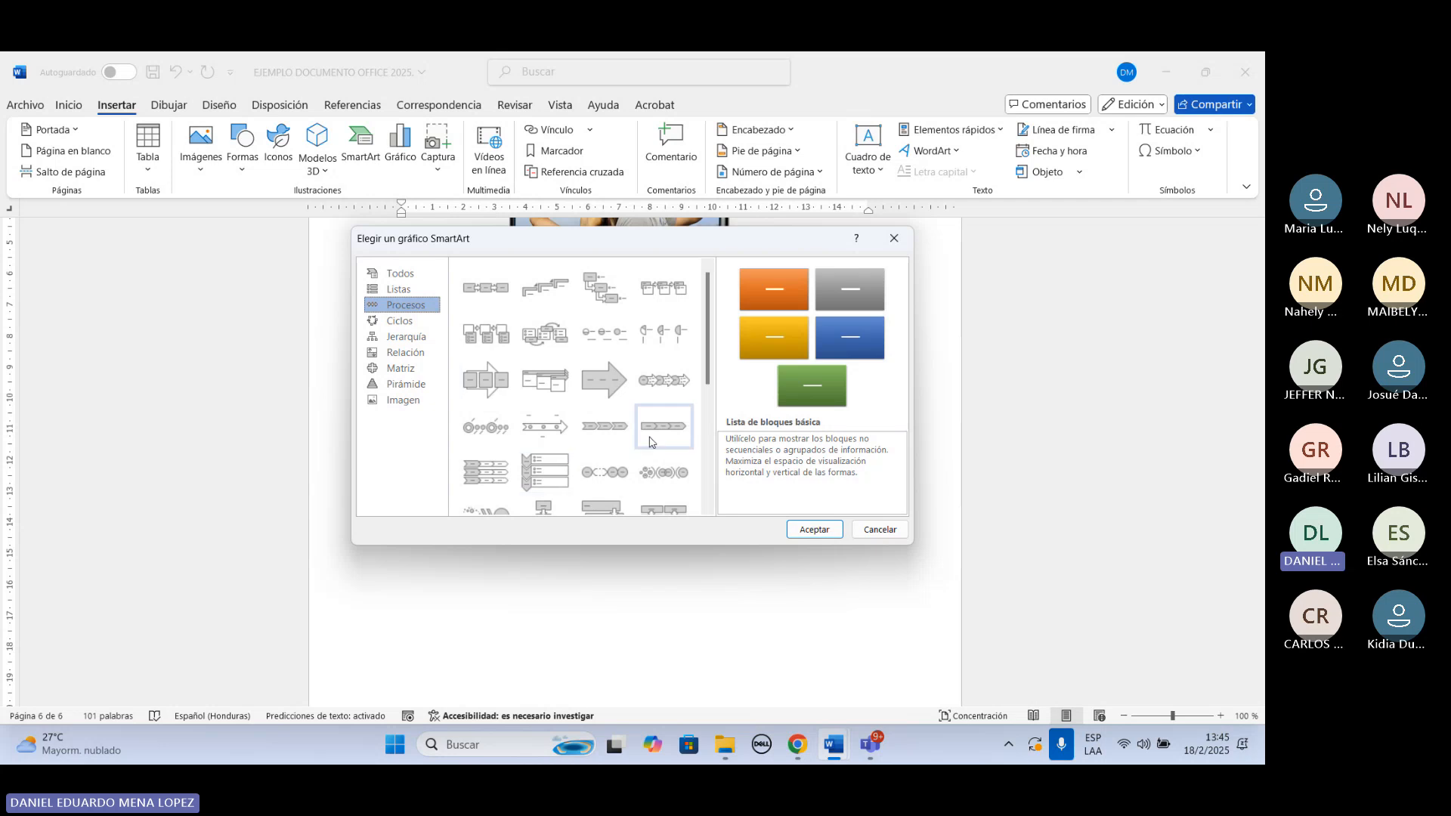
pyautogui.click(415, 331)
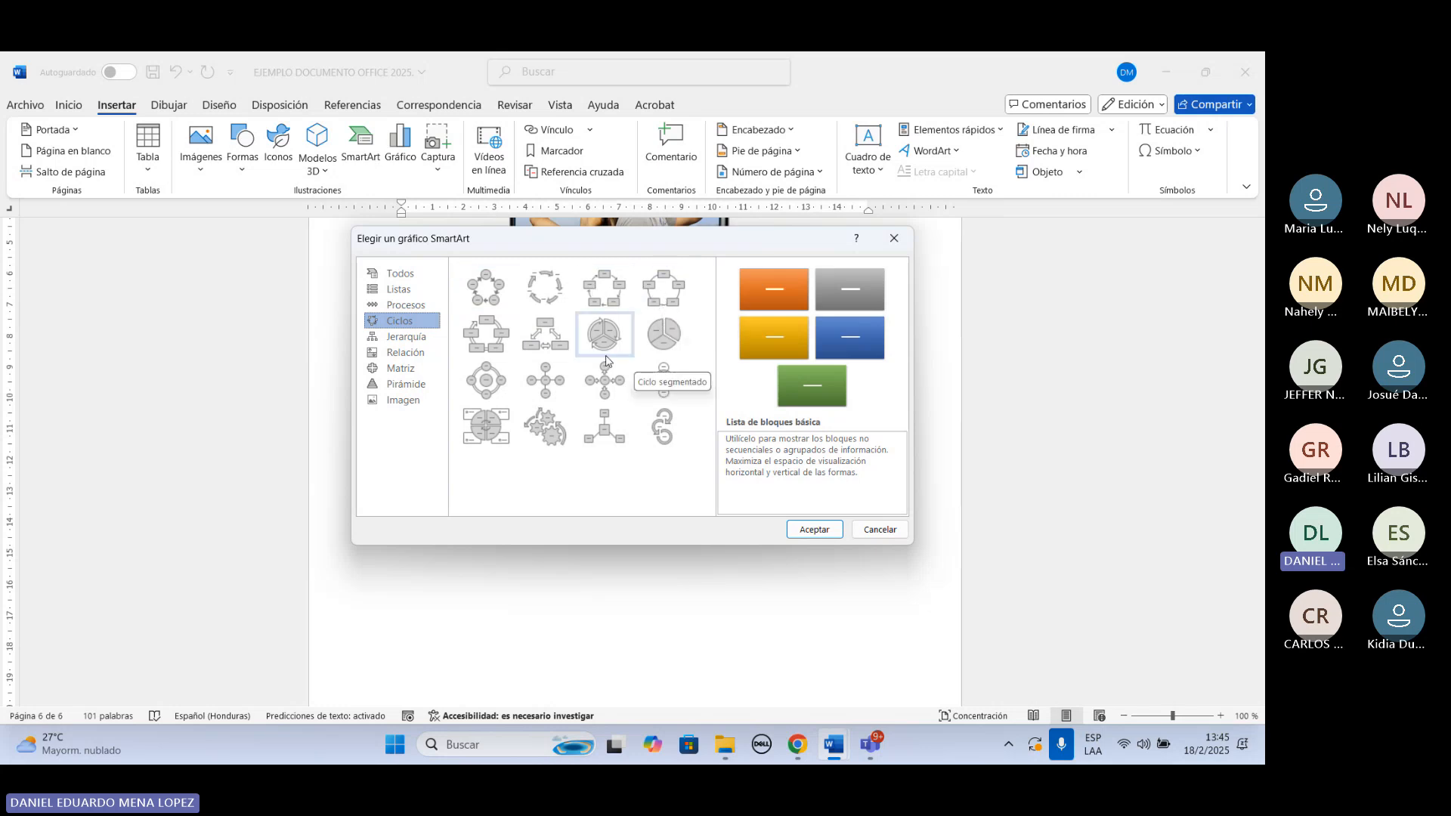
pyautogui.click(423, 342)
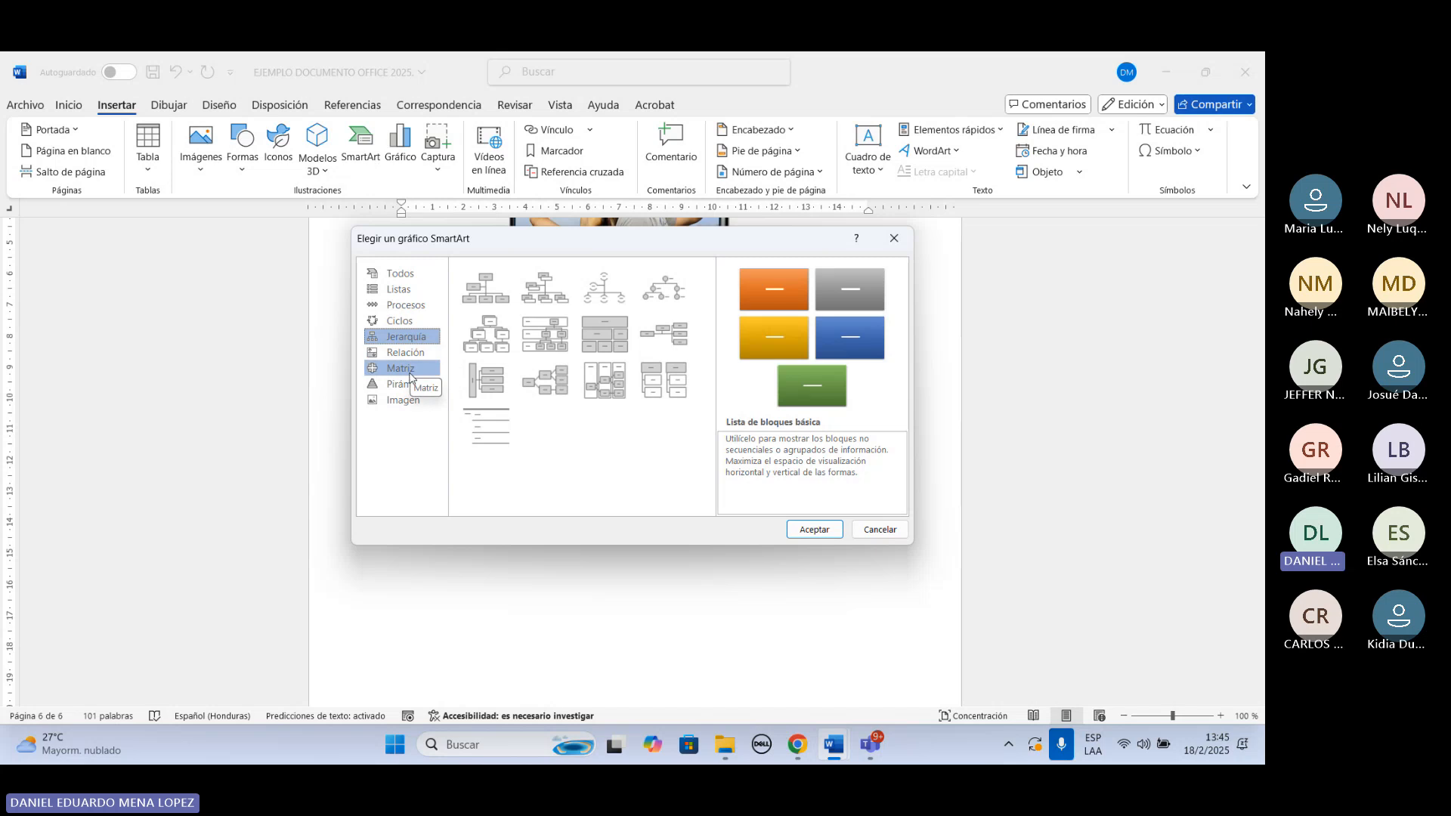
pyautogui.click(428, 369)
pyautogui.click(437, 293)
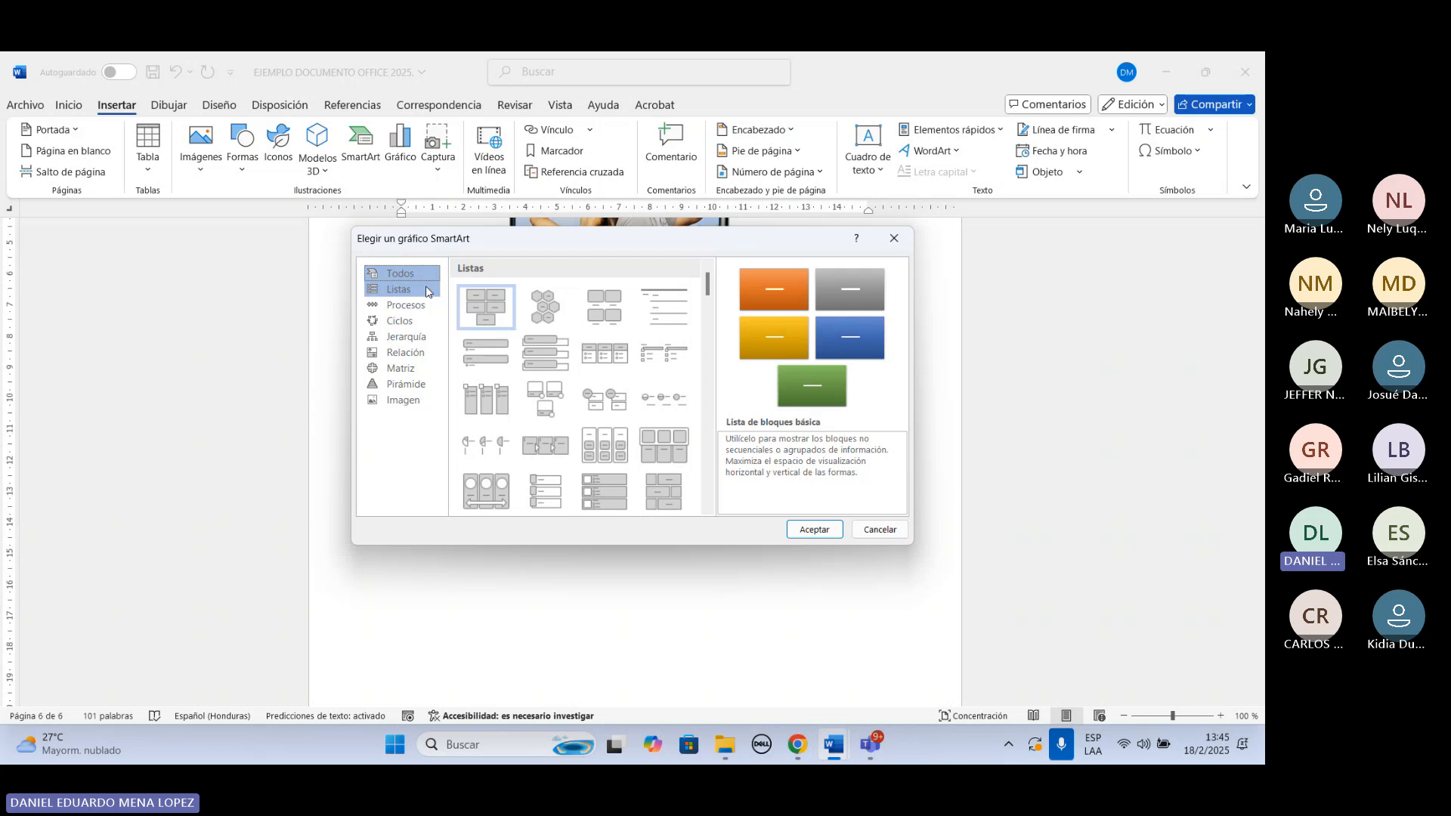
# Insert the Ciclos layout of five circles linked by arrows below the SMARTART heading and select the whole graphic.
pyautogui.click(419, 322)
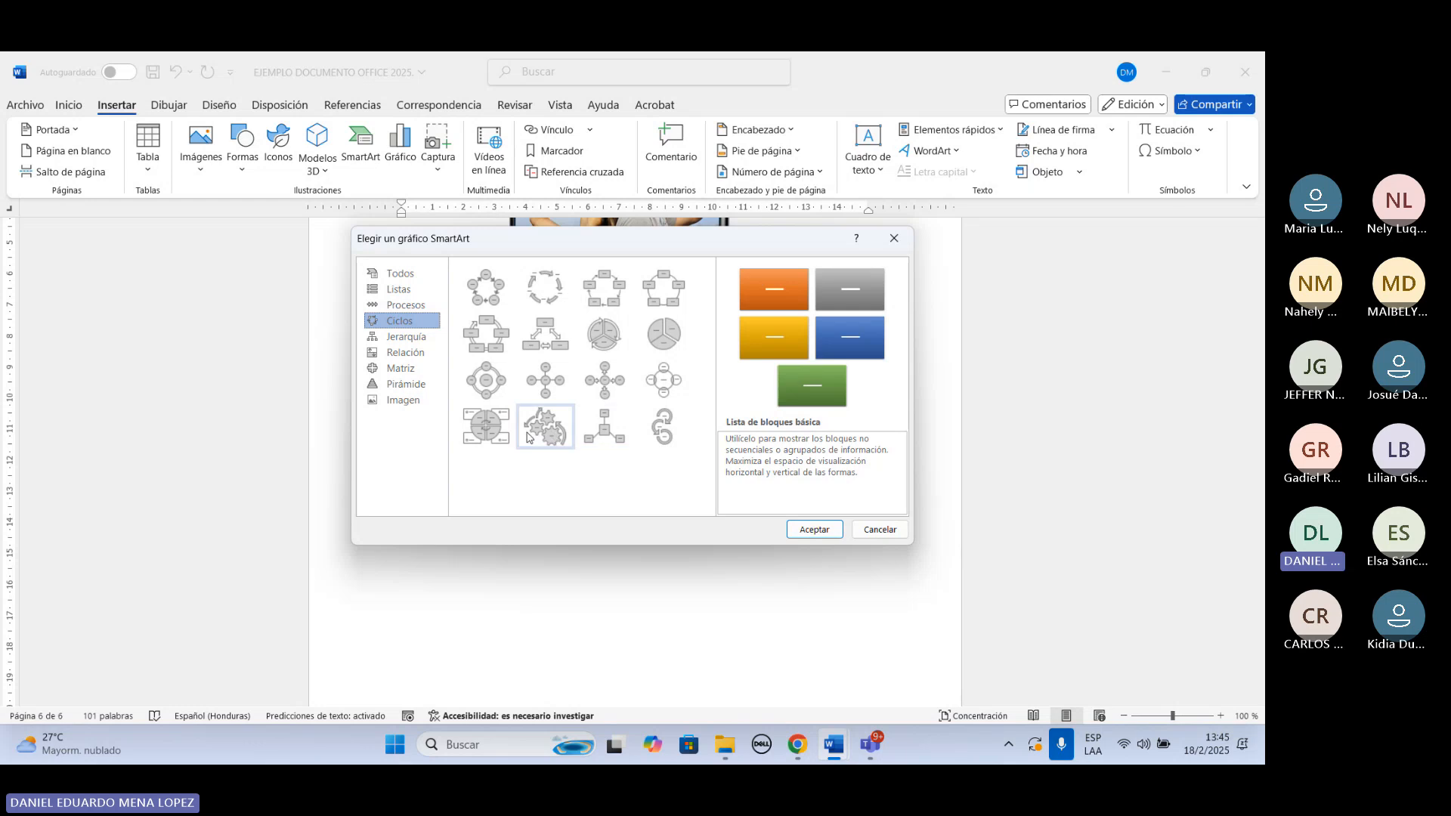
pyautogui.doubleClick(486, 296)
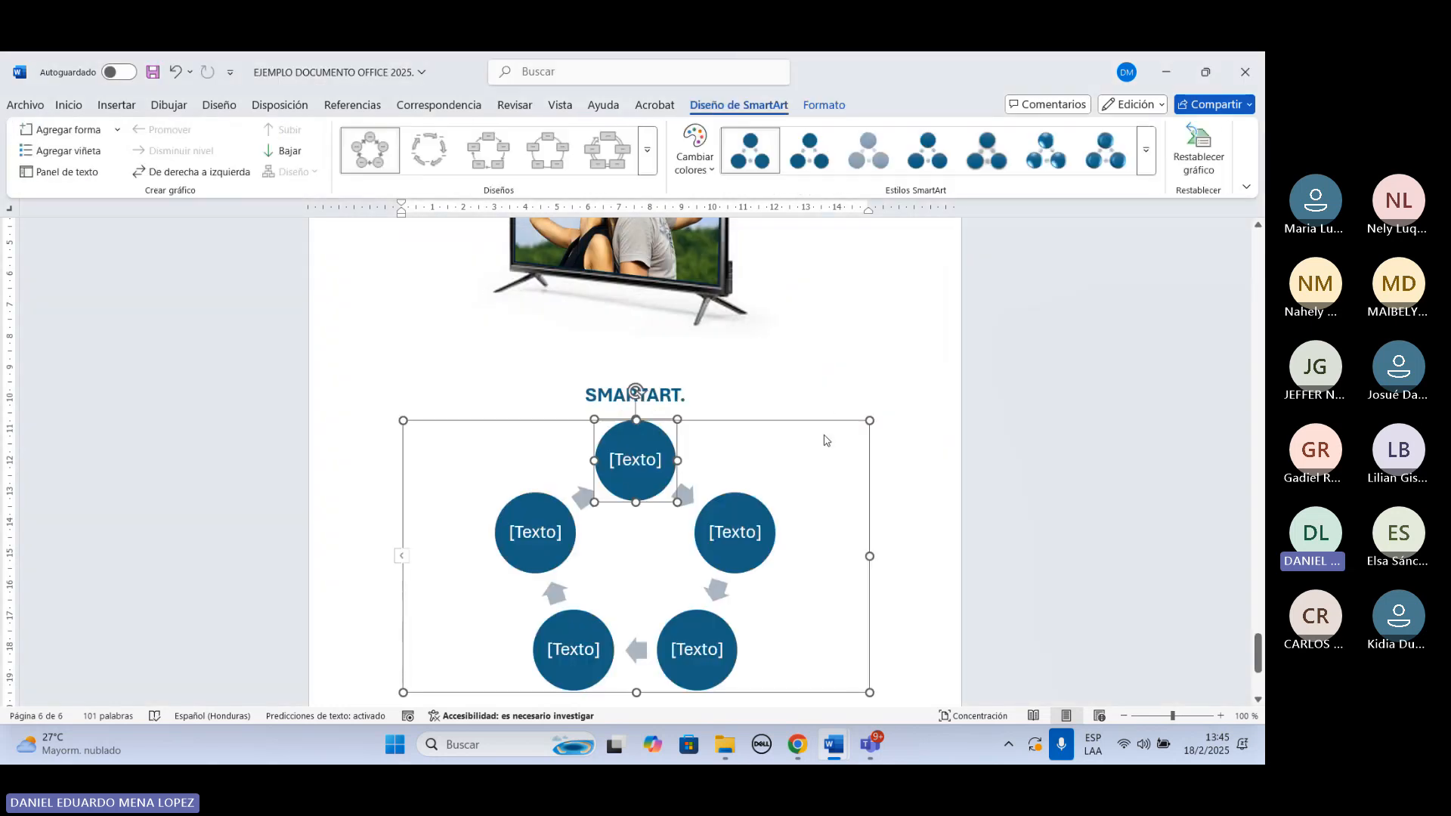
pyautogui.scroll(-2, 822, 438)
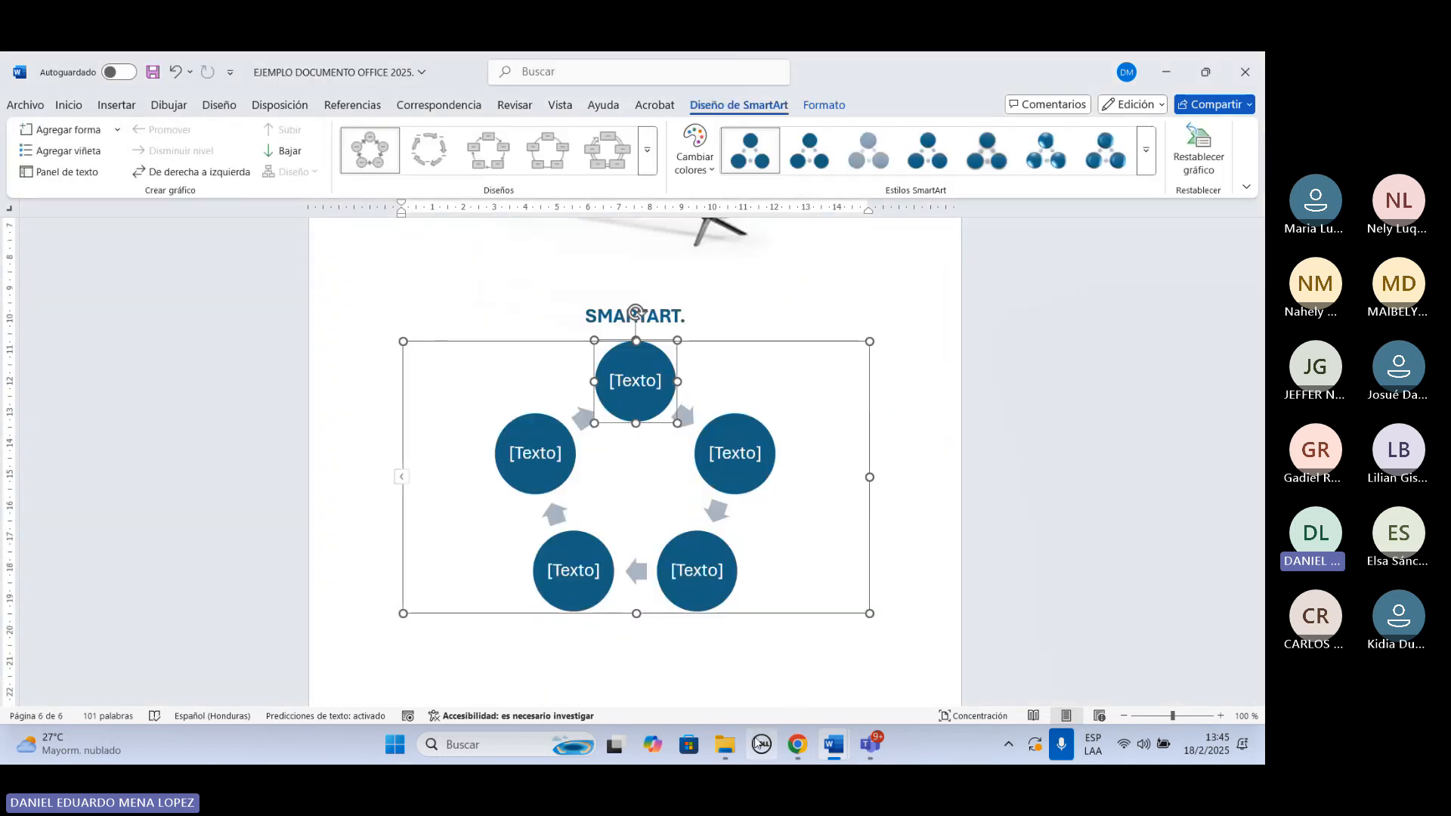
pyautogui.scroll(-3, 750, 690)
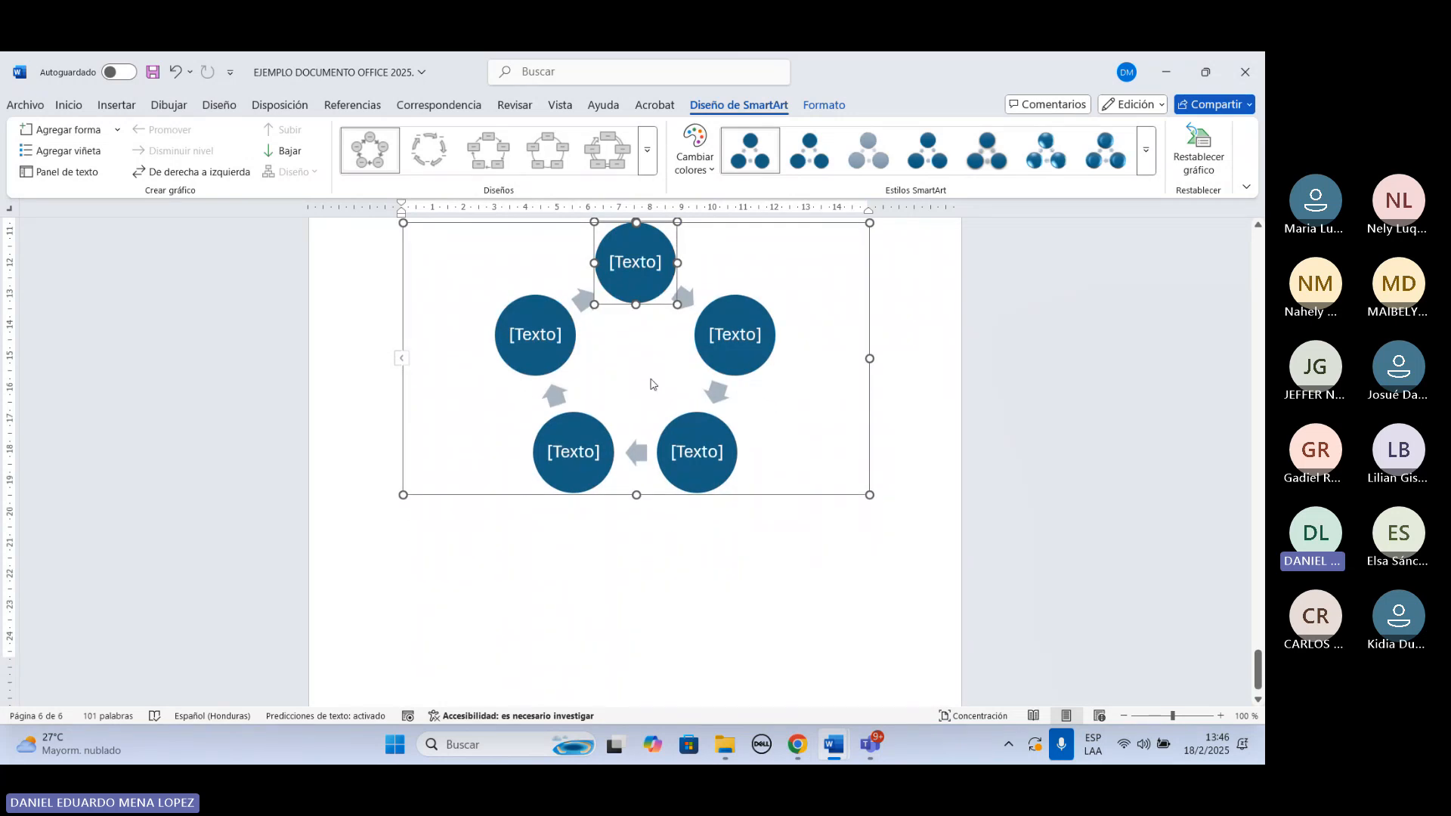
pyautogui.scroll(4, 654, 384)
pyautogui.moveTo(755, 380); pyautogui.dragTo(751, 404)
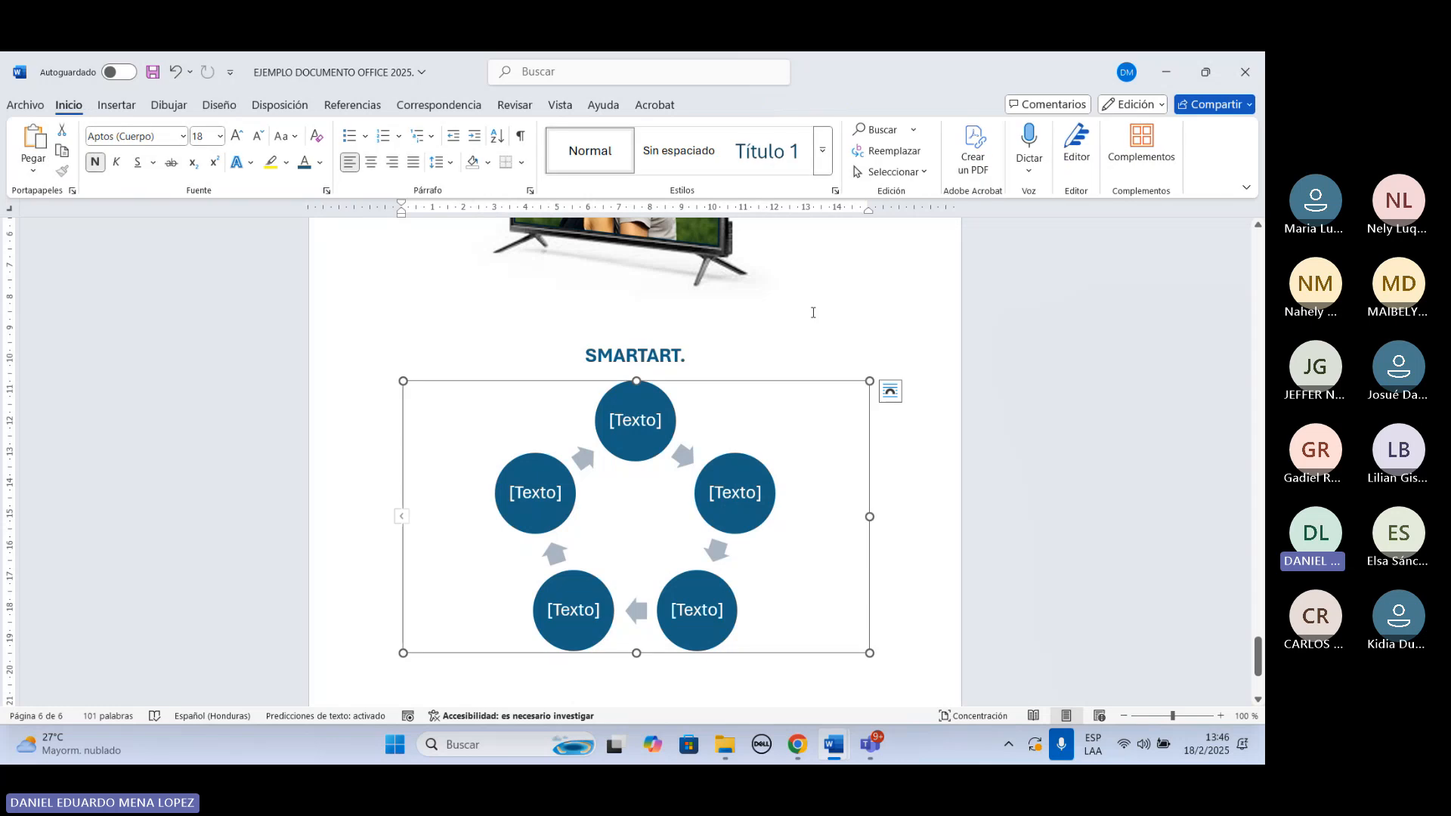